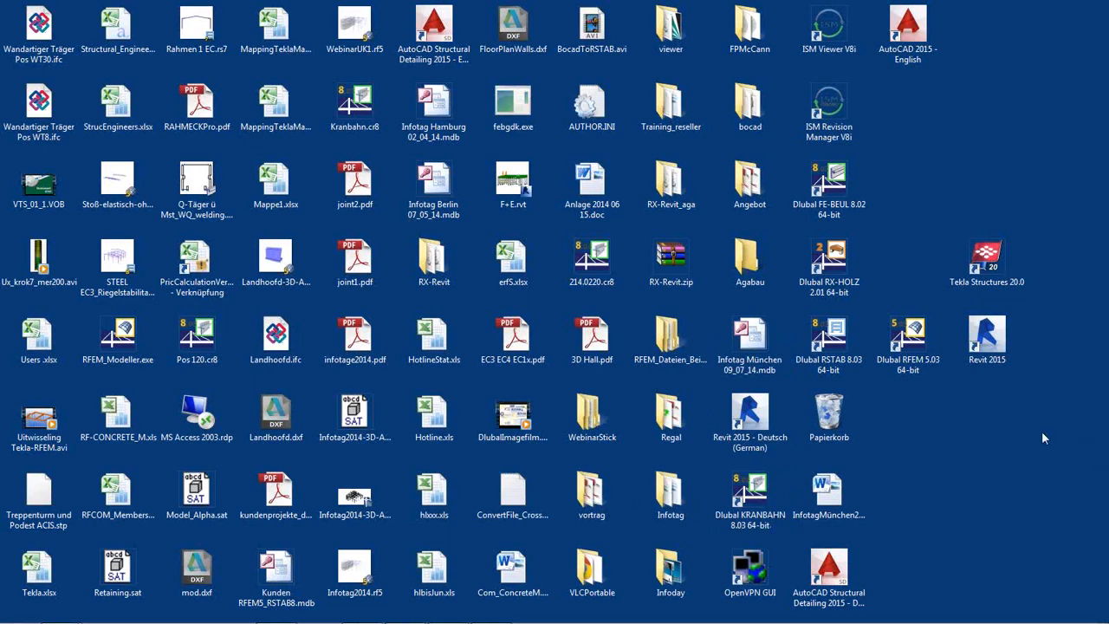
Close the running Revit window, then restart Revit 2015 with its window maximised.
{"action": "mouse_move", "coordinate": [485, 618]}
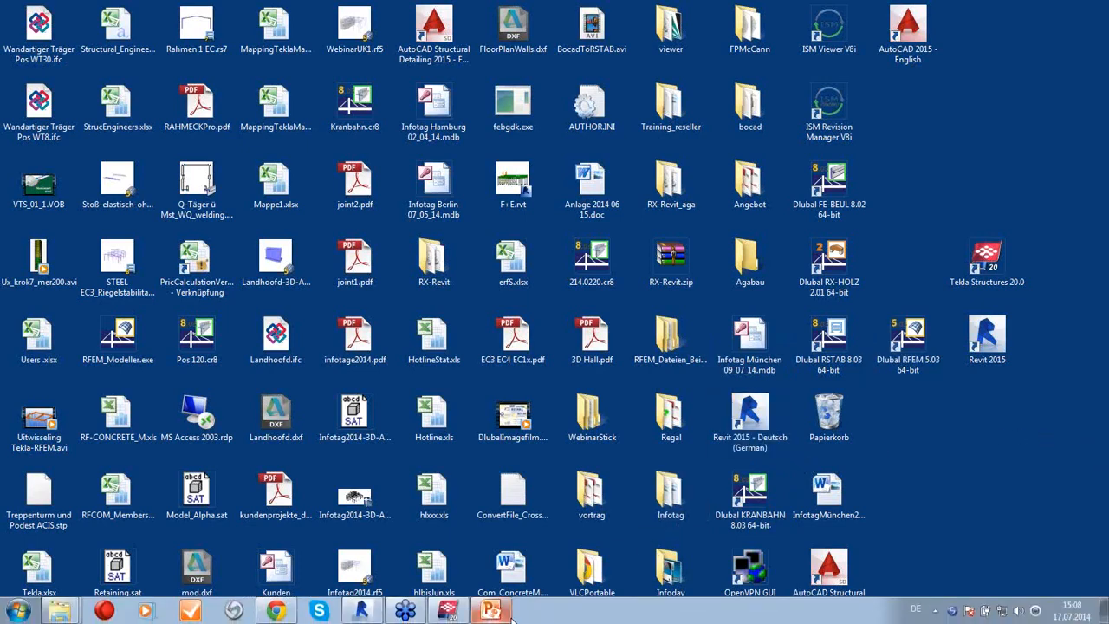
{"action": "right_click", "coordinate": [358, 612]}
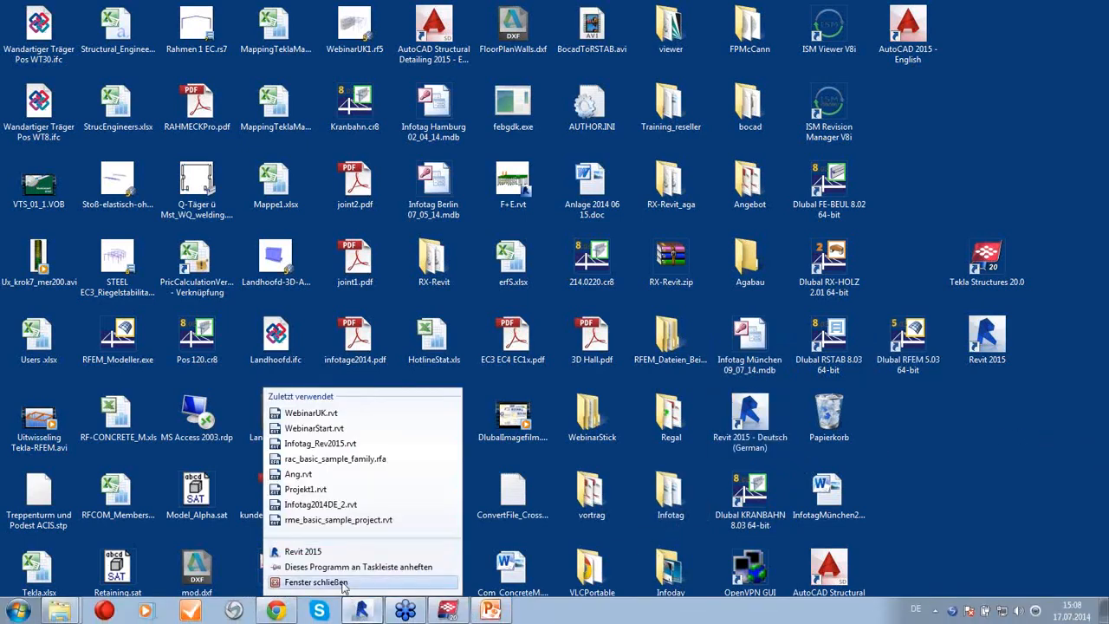
{"action": "left_click", "coordinate": [338, 582]}
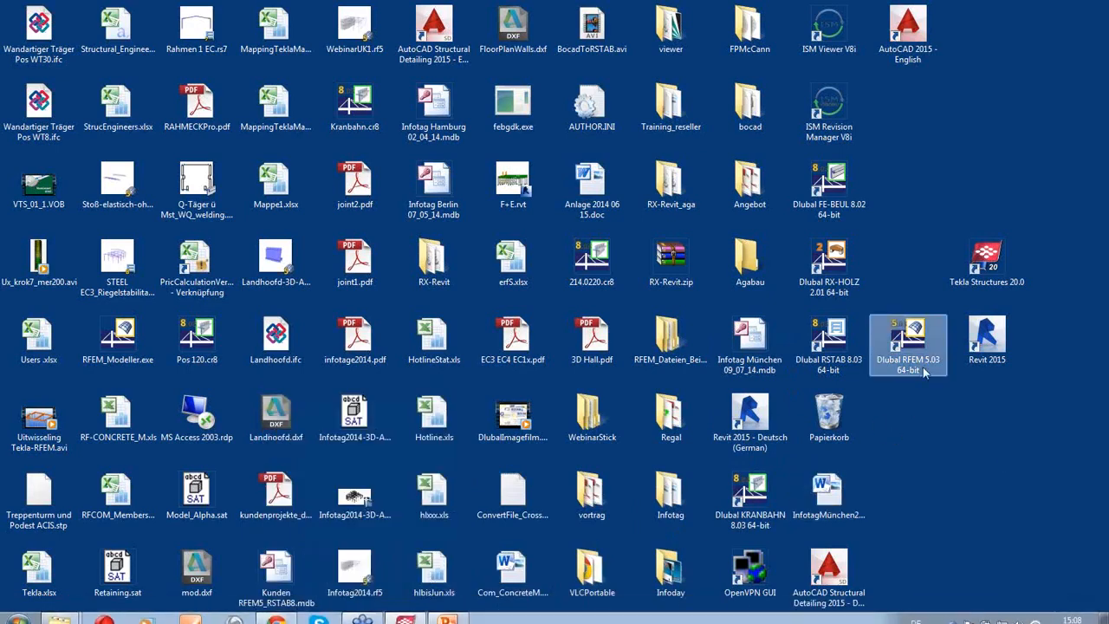
{"action": "double_click", "coordinate": [997, 356]}
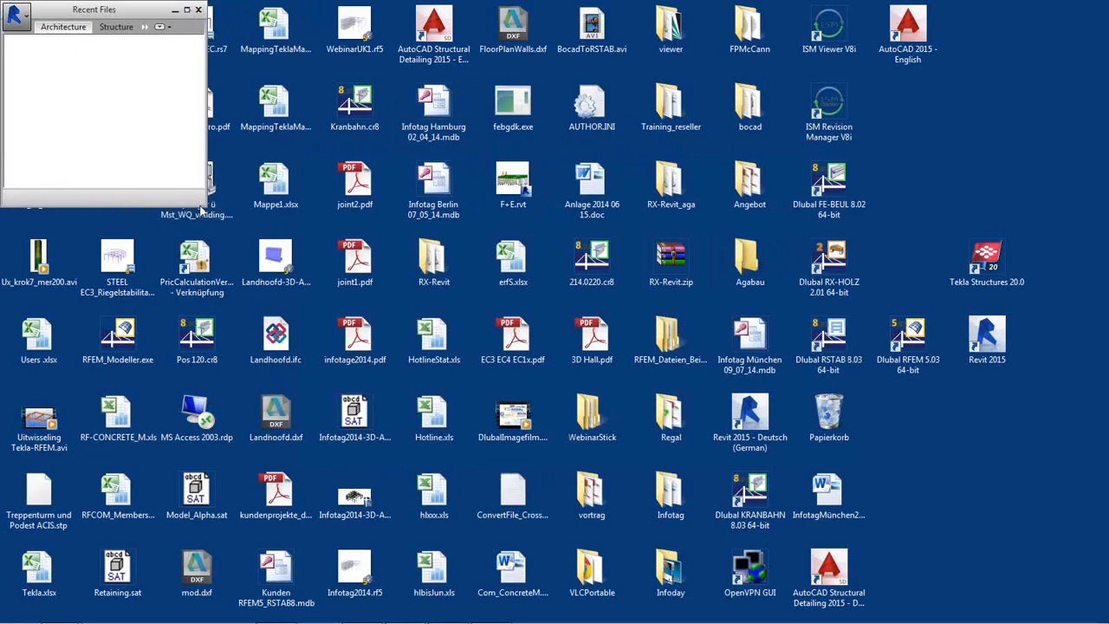
{"action": "left_click", "coordinate": [188, 12]}
{"action": "left_click", "coordinate": [188, 12]}
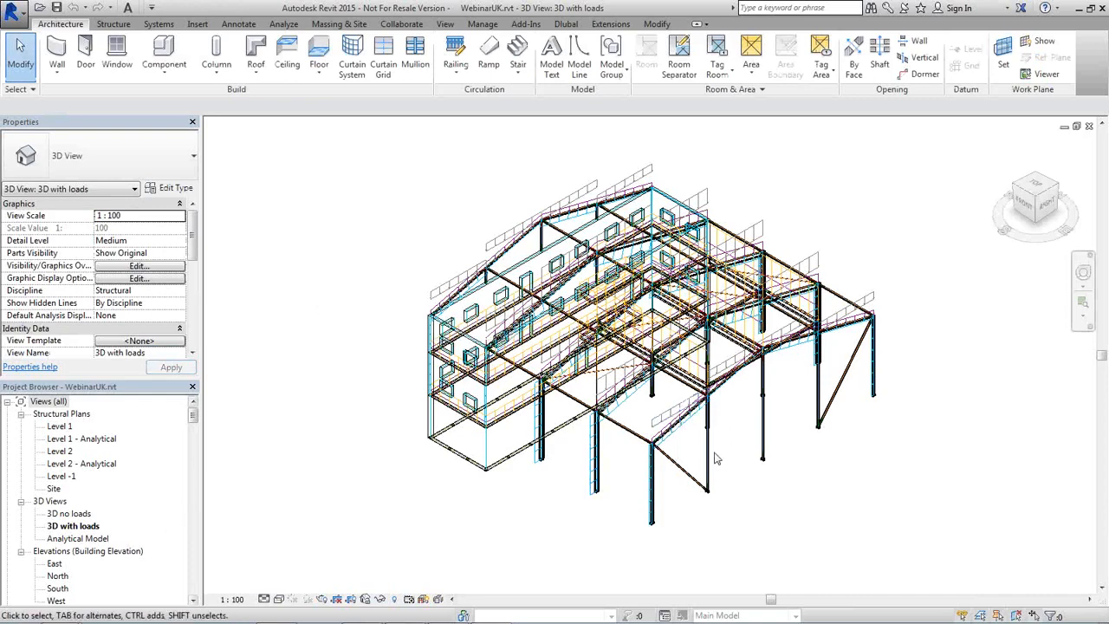
Open the 3D no loads view of the WebinarUK project and examine the physical building frame from several angles.
{"action": "mouse_move", "coordinate": [717, 468]}
{"action": "middle_mouse_down", "text": "shift"}
{"action": "mouse_move", "coordinate": [746, 404]}
{"action": "mouse_move", "coordinate": [713, 387]}
{"action": "mouse_move", "coordinate": [703, 468]}
{"action": "middle_mouse_up", "text": "shift"}
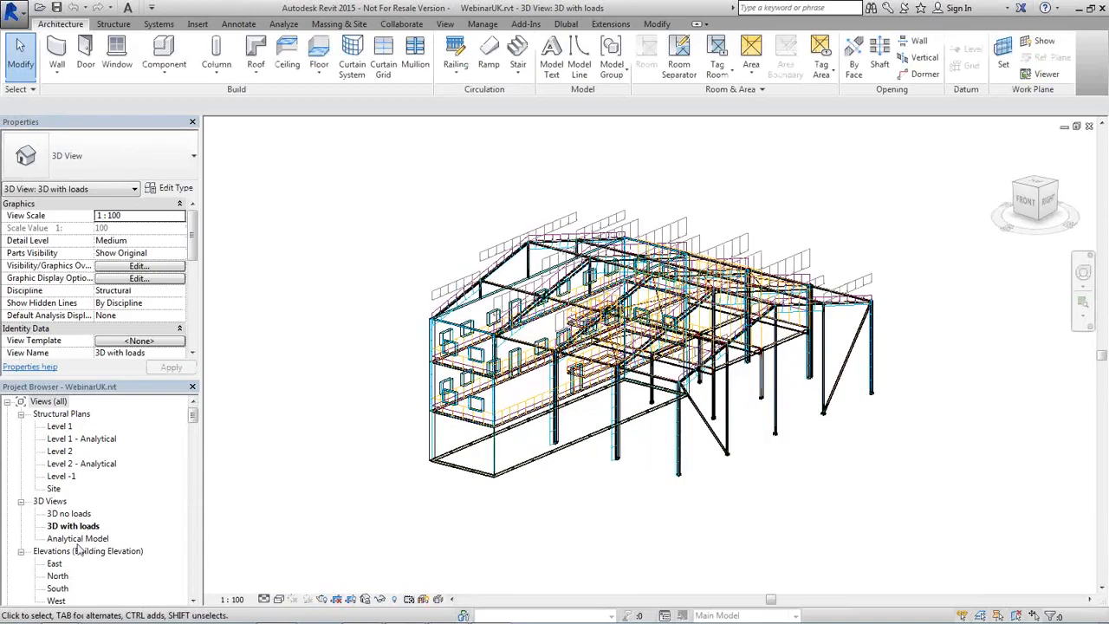
{"action": "double_click", "coordinate": [69, 514]}
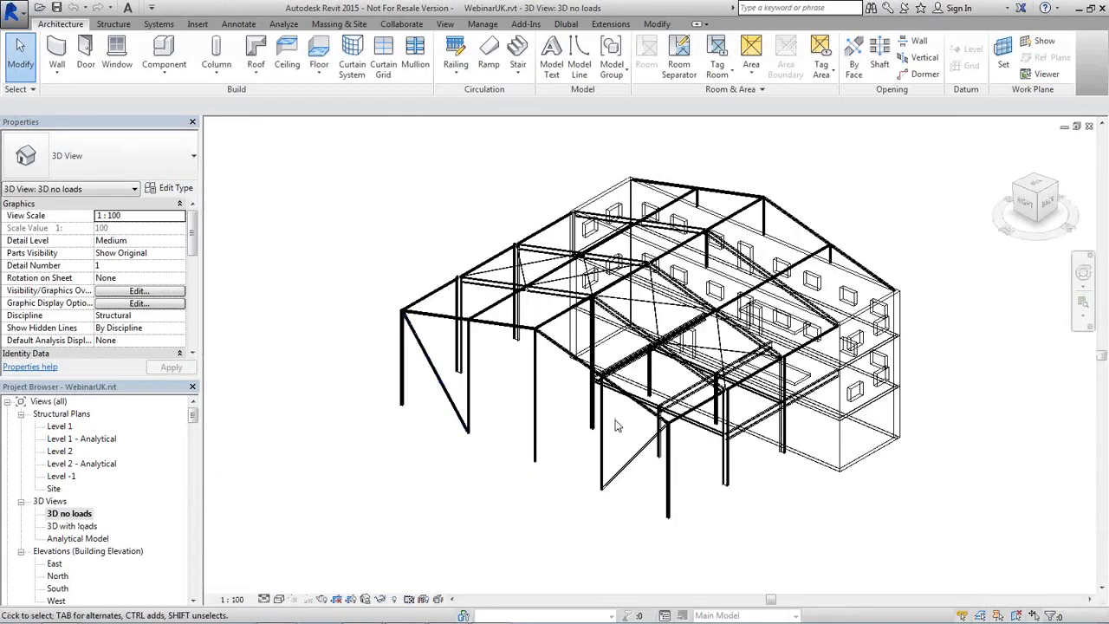
{"action": "middle_click_drag", "start_coordinate": [391, 451], "coordinate": [812, 368], "text": "shift"}
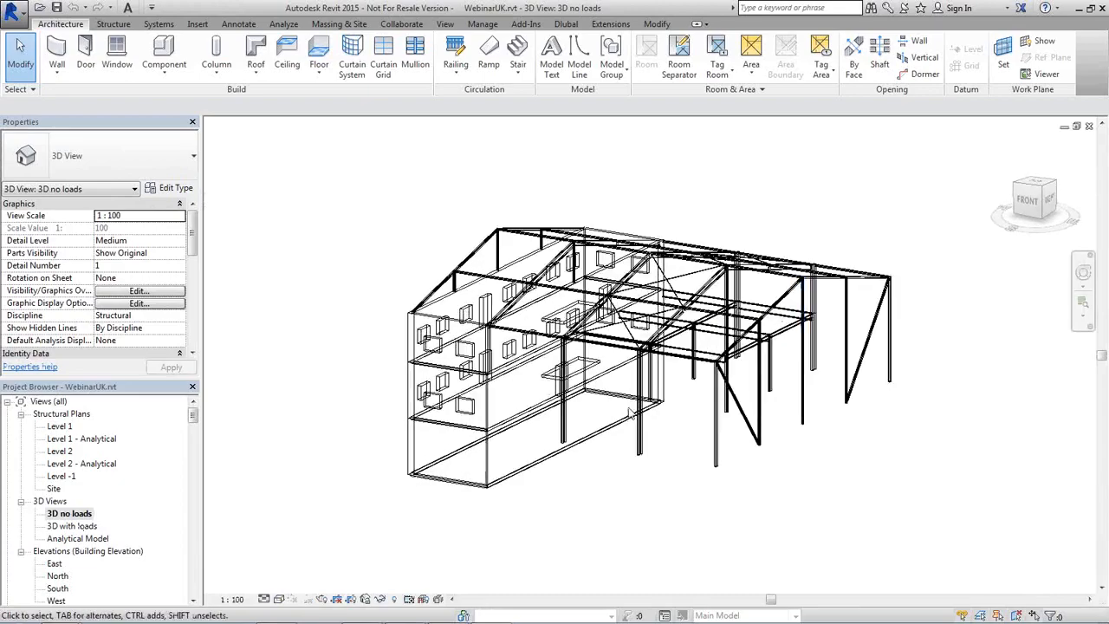
{"action": "scroll", "coordinate": [604, 414], "scroll_direction": "up", "scroll_amount": 3}
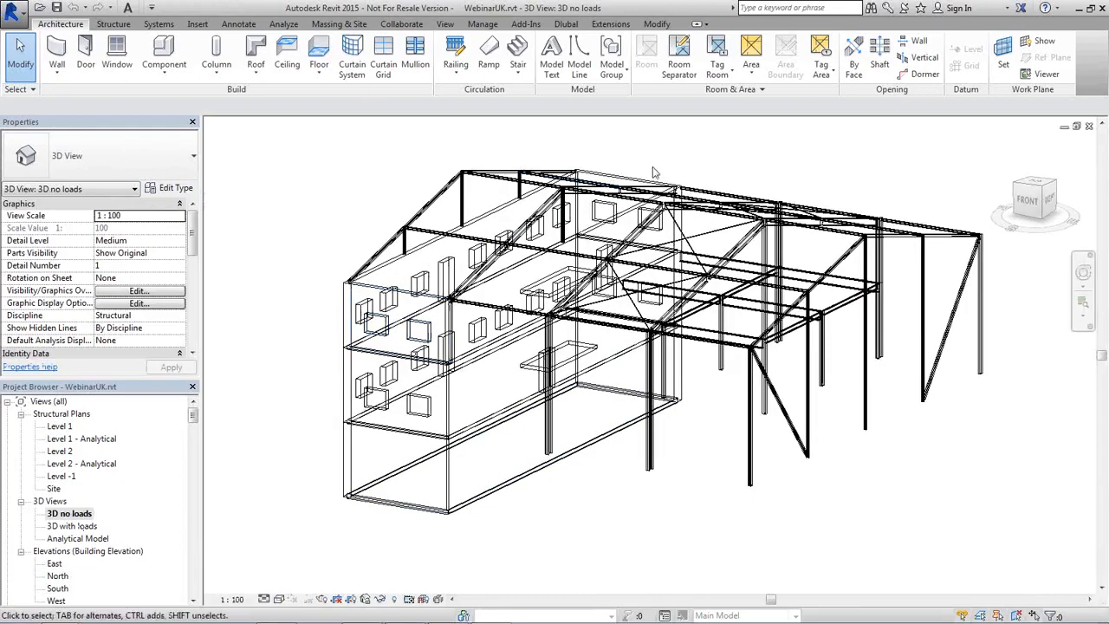
{"action": "scroll", "coordinate": [500, 304], "scroll_direction": "up", "scroll_amount": 3}
{"action": "scroll", "coordinate": [501, 303], "scroll_direction": "up", "scroll_amount": 2}
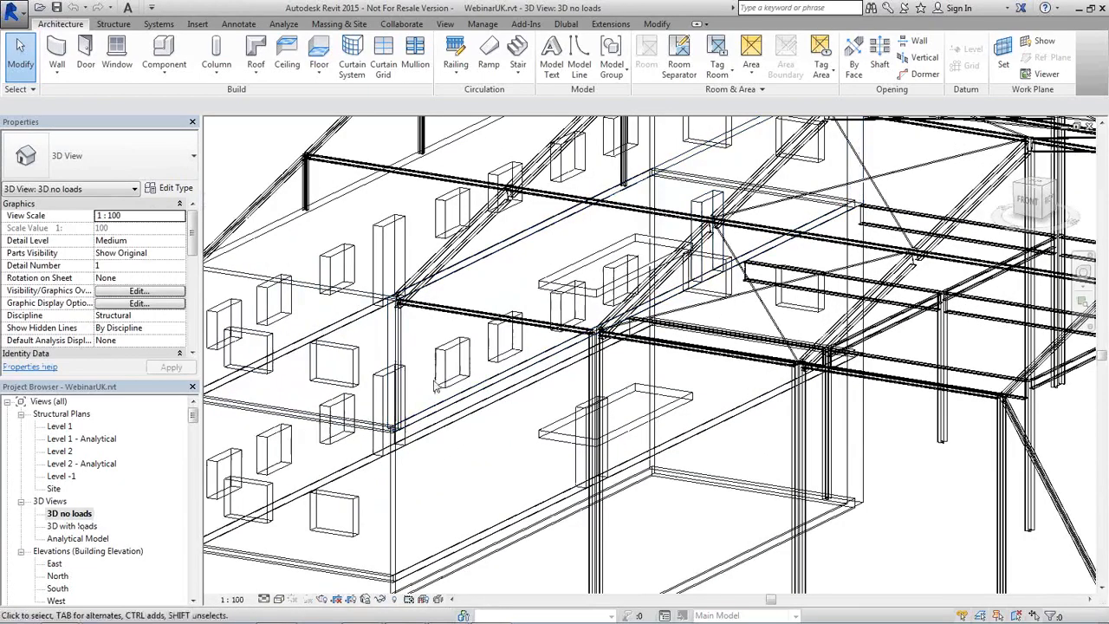
{"action": "middle_click_drag", "start_coordinate": [507, 347], "coordinate": [517, 390], "text": "shift"}
{"action": "scroll", "coordinate": [517, 390], "scroll_direction": "down", "scroll_amount": 4}
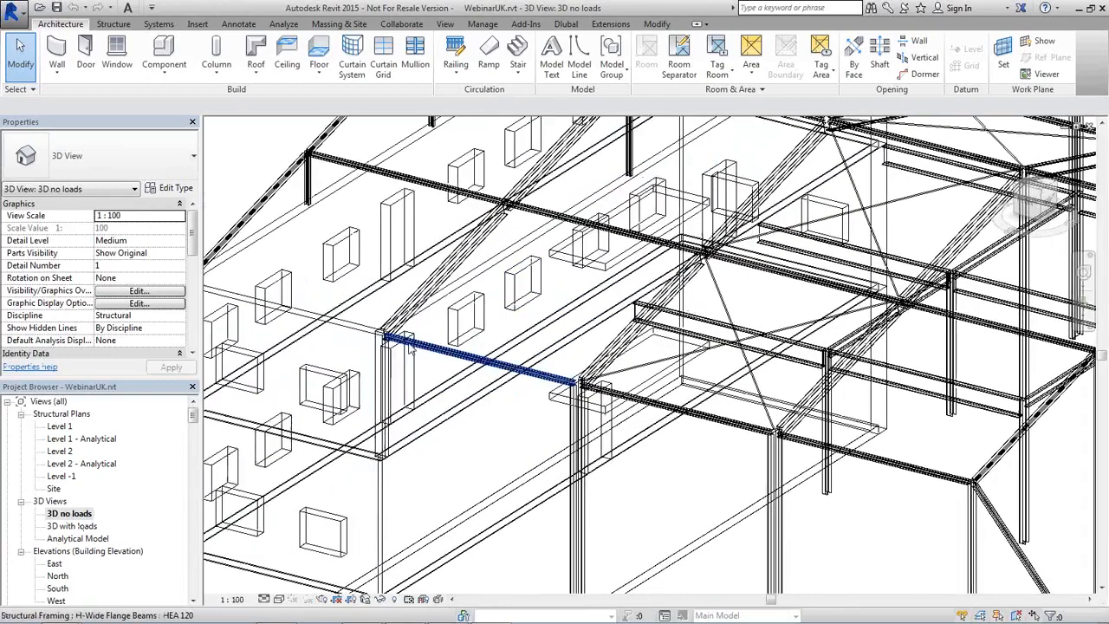
{"action": "scroll", "coordinate": [416, 413], "scroll_direction": "up", "scroll_amount": 3}
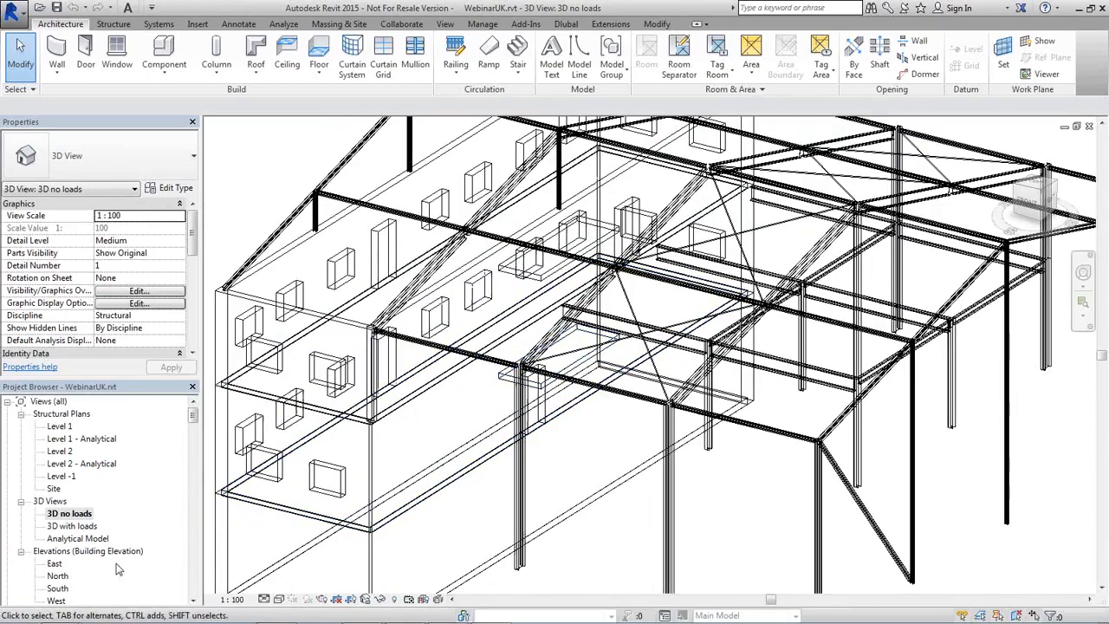
Open the 3D with loads view and examine the analytical lines and loads at the beam-to-column joints up close.
{"action": "double_click", "coordinate": [73, 526]}
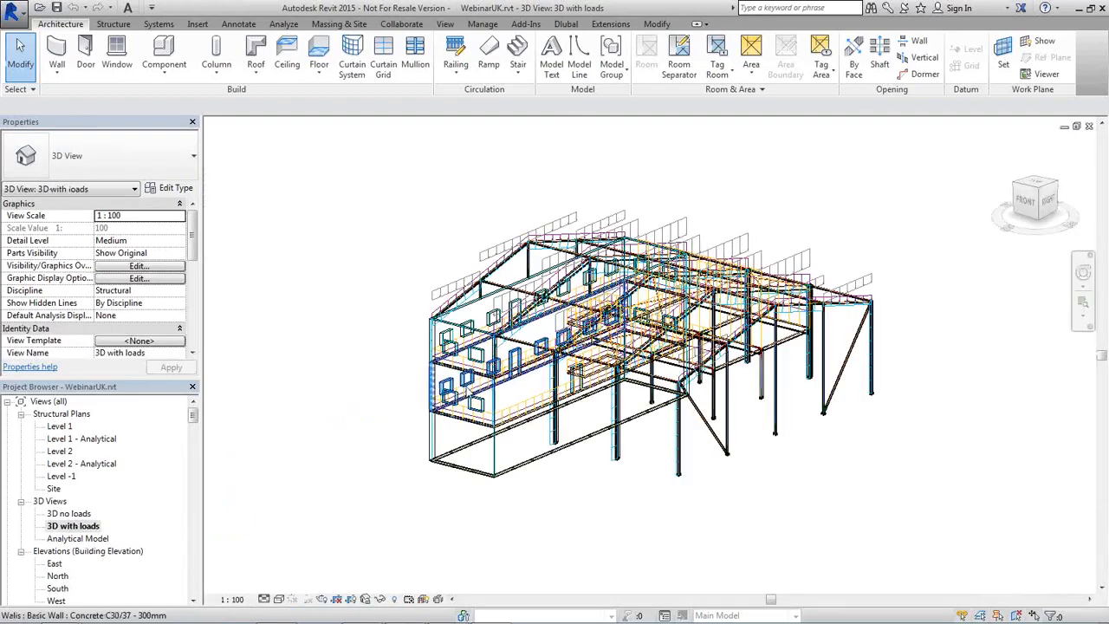
{"action": "scroll", "coordinate": [534, 390], "scroll_direction": "up", "scroll_amount": 5}
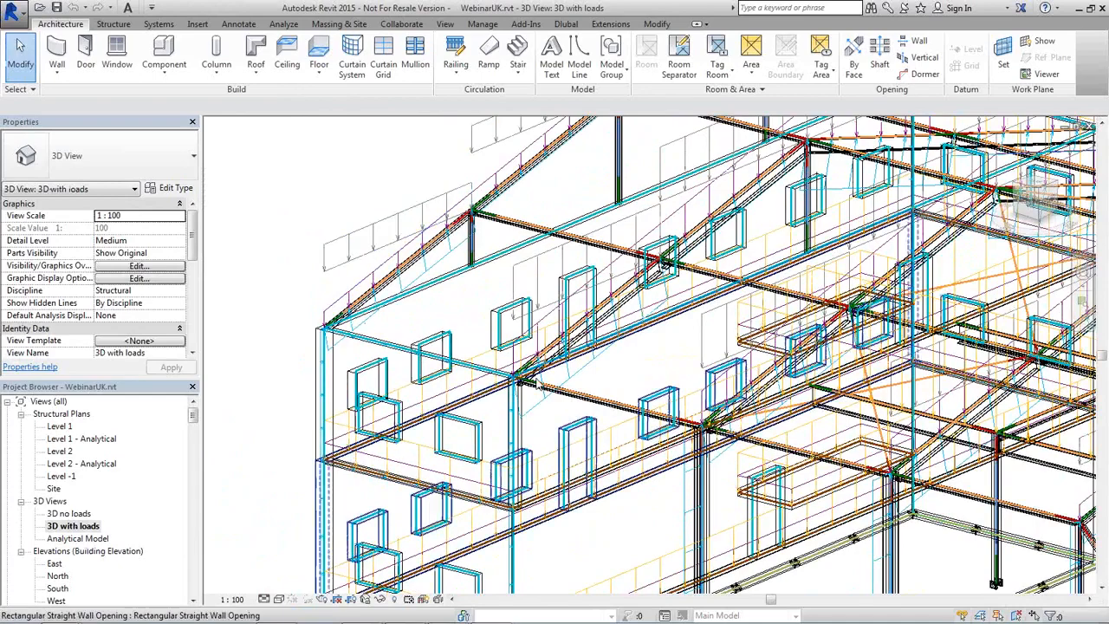
{"action": "scroll", "coordinate": [472, 355], "scroll_direction": "up", "scroll_amount": 5}
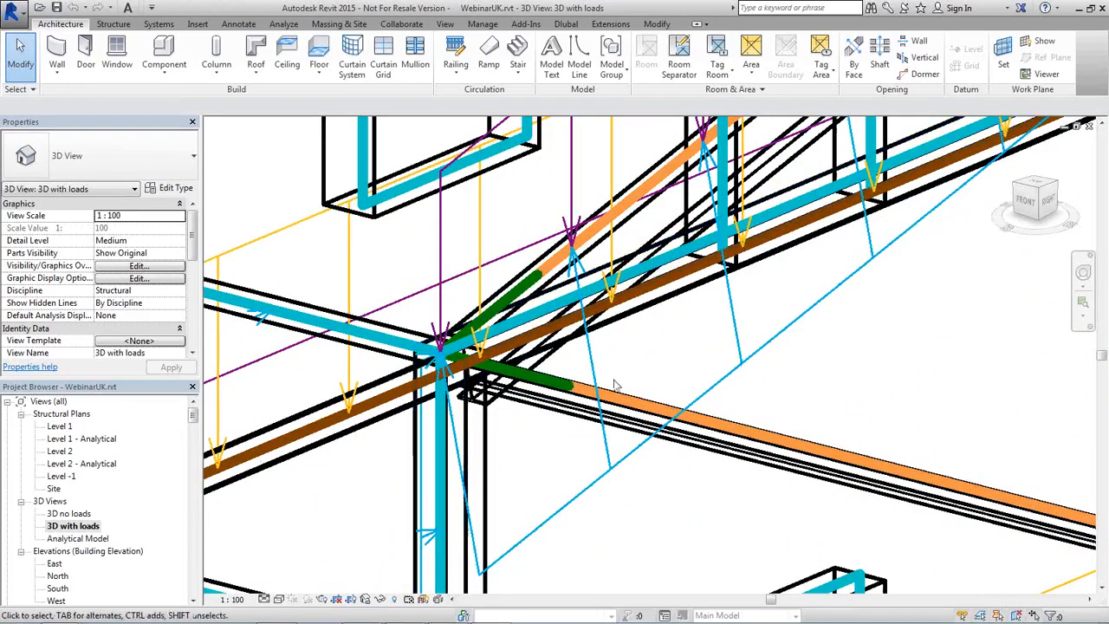
{"action": "middle_click_drag", "start_coordinate": [713, 455], "coordinate": [496, 317]}
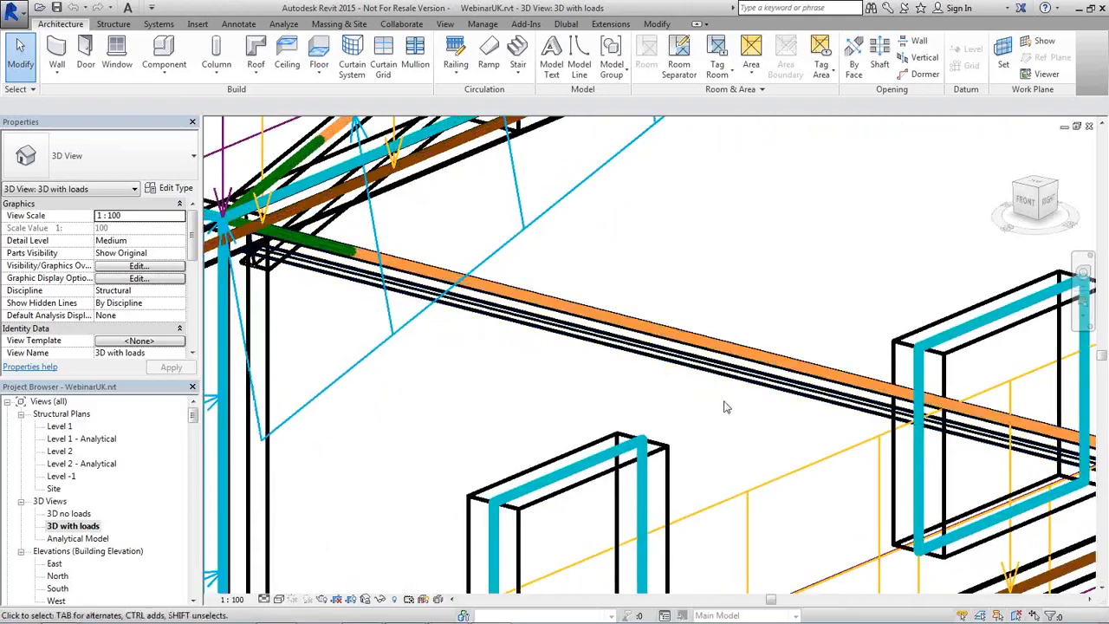
{"action": "scroll", "coordinate": [668, 342], "scroll_direction": "up", "scroll_amount": 6}
{"action": "middle_click_drag", "start_coordinate": [615, 370], "coordinate": [704, 448], "text": "shift"}
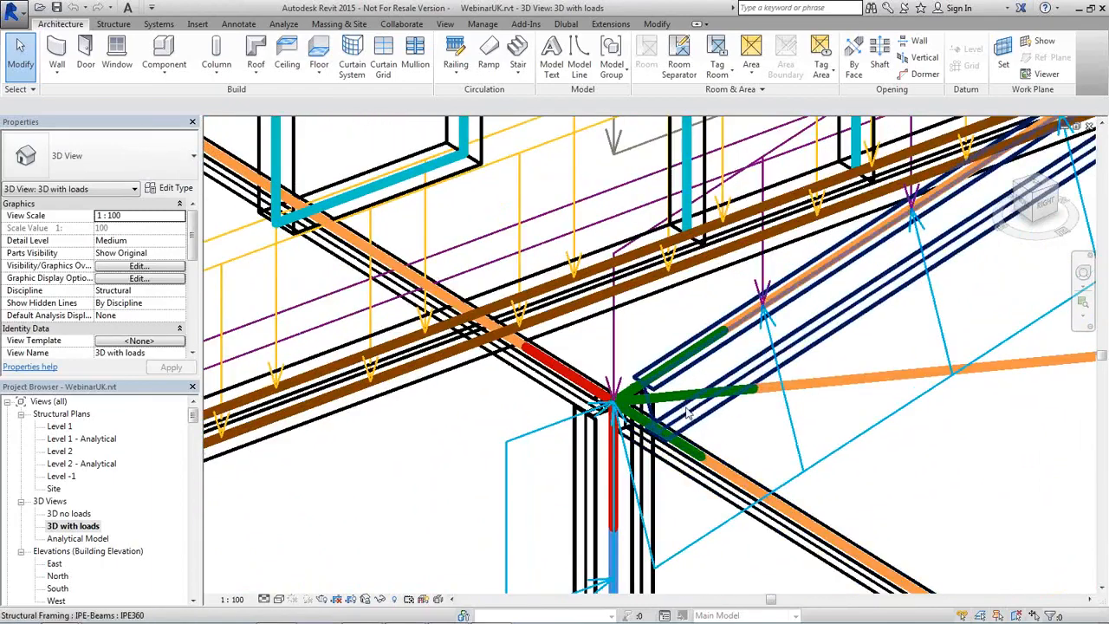
{"action": "middle_click_drag", "start_coordinate": [754, 419], "coordinate": [750, 323]}
{"action": "scroll", "coordinate": [716, 373], "scroll_direction": "up", "scroll_amount": 1}
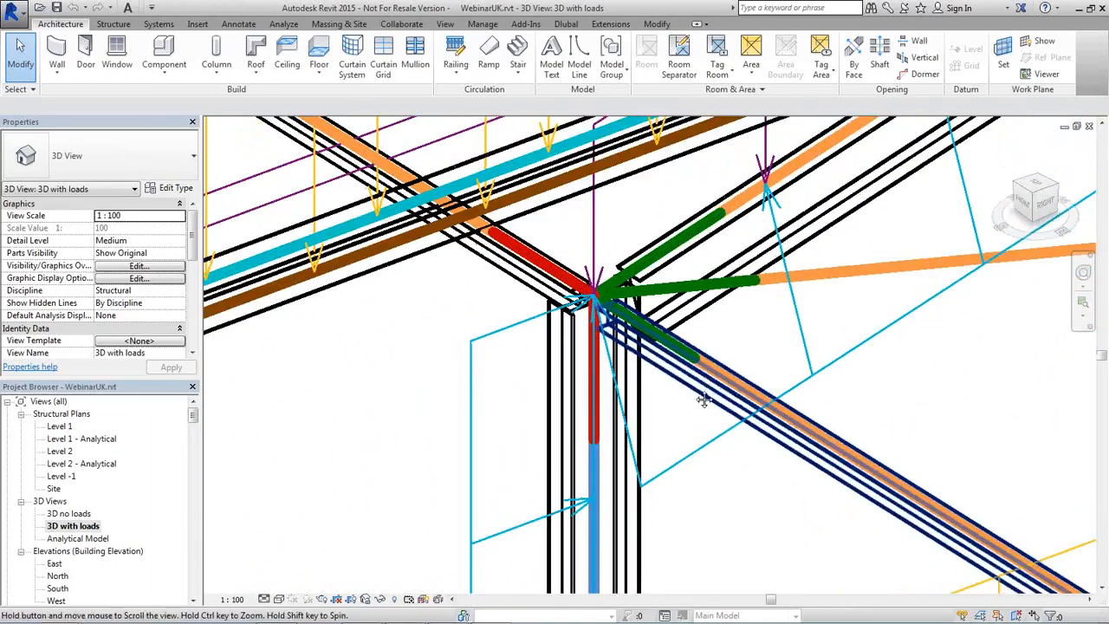
{"action": "middle_click_drag", "start_coordinate": [703, 394], "coordinate": [652, 464]}
{"action": "scroll", "coordinate": [648, 458], "scroll_direction": "up", "scroll_amount": 1}
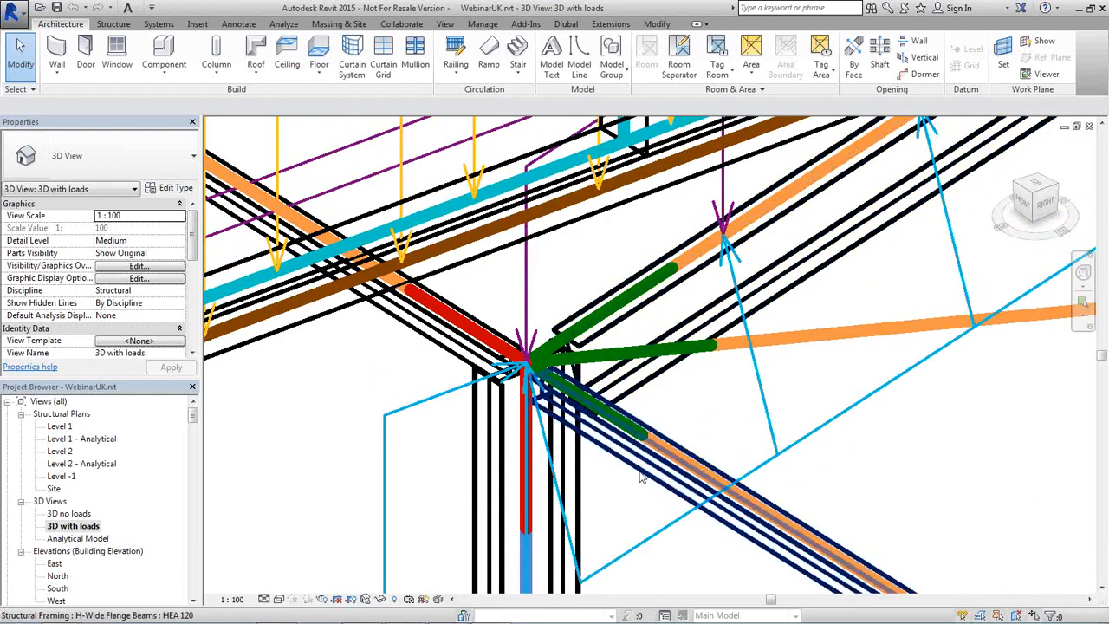
{"action": "middle_click_drag", "start_coordinate": [642, 476], "coordinate": [560, 401]}
{"action": "scroll", "coordinate": [555, 396], "scroll_direction": "down", "scroll_amount": 2}
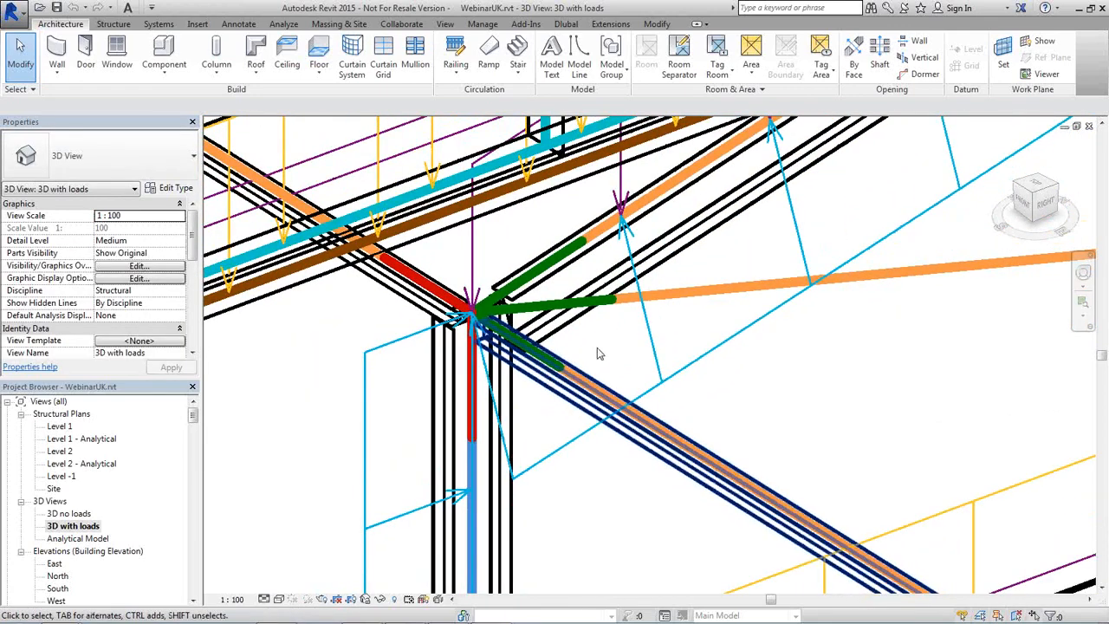
Select the RD 30 round bar brace and review the start and end releases in its Analytical Beams properties.
{"action": "left_click", "coordinate": [627, 306]}
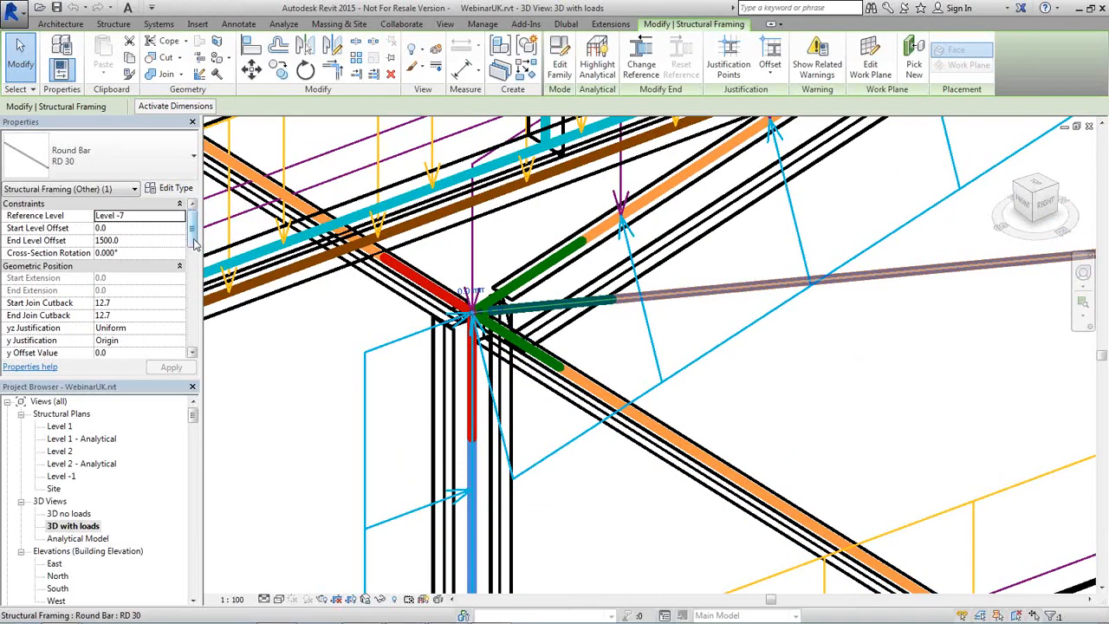
{"action": "left_click", "coordinate": [83, 189]}
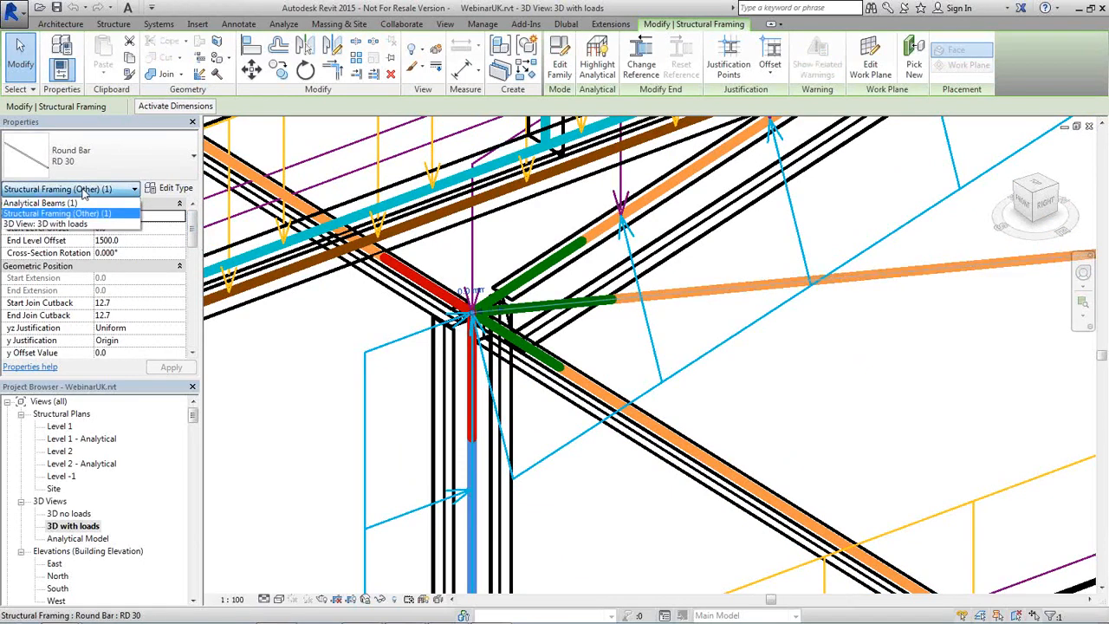
{"action": "left_click", "coordinate": [43, 202]}
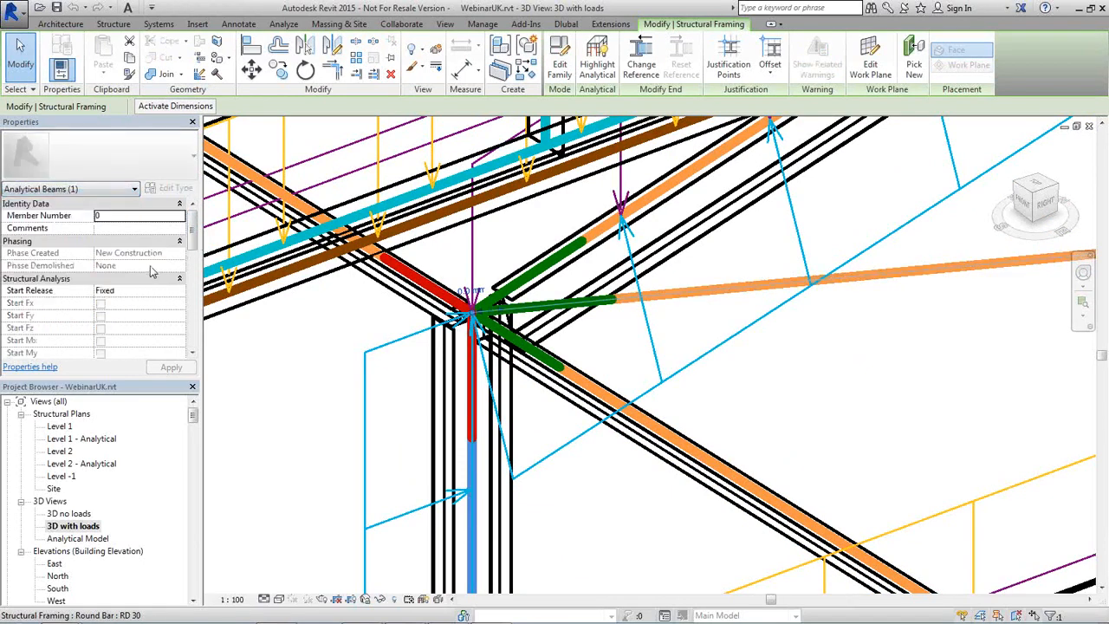
{"action": "scroll", "coordinate": [184, 256], "scroll_direction": "down", "scroll_amount": 4}
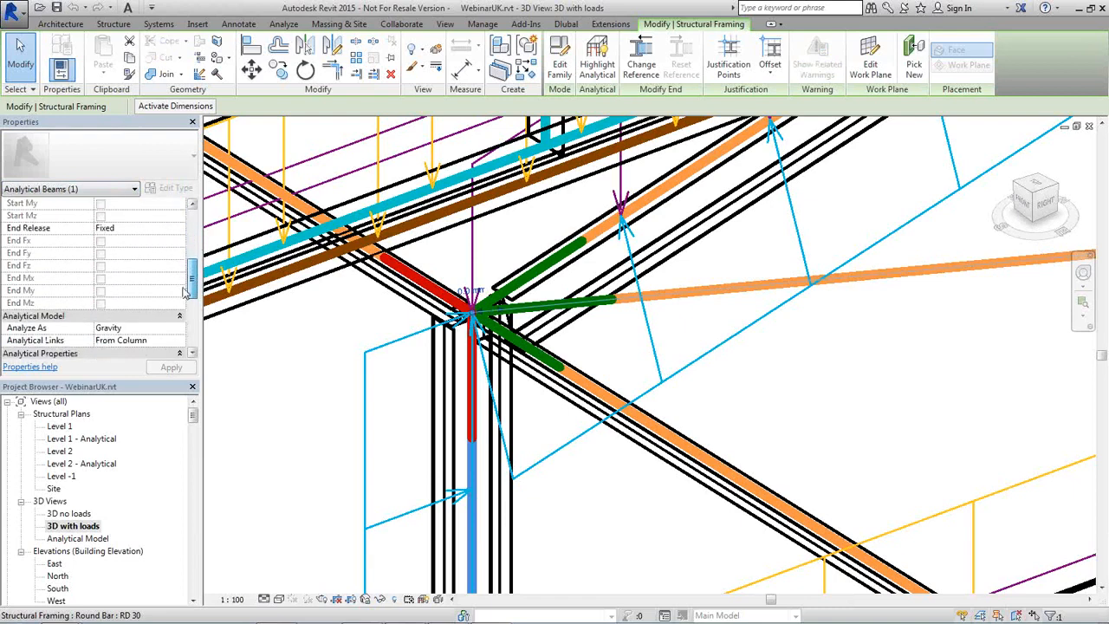
{"action": "scroll", "coordinate": [185, 288], "scroll_direction": "up", "scroll_amount": 4}
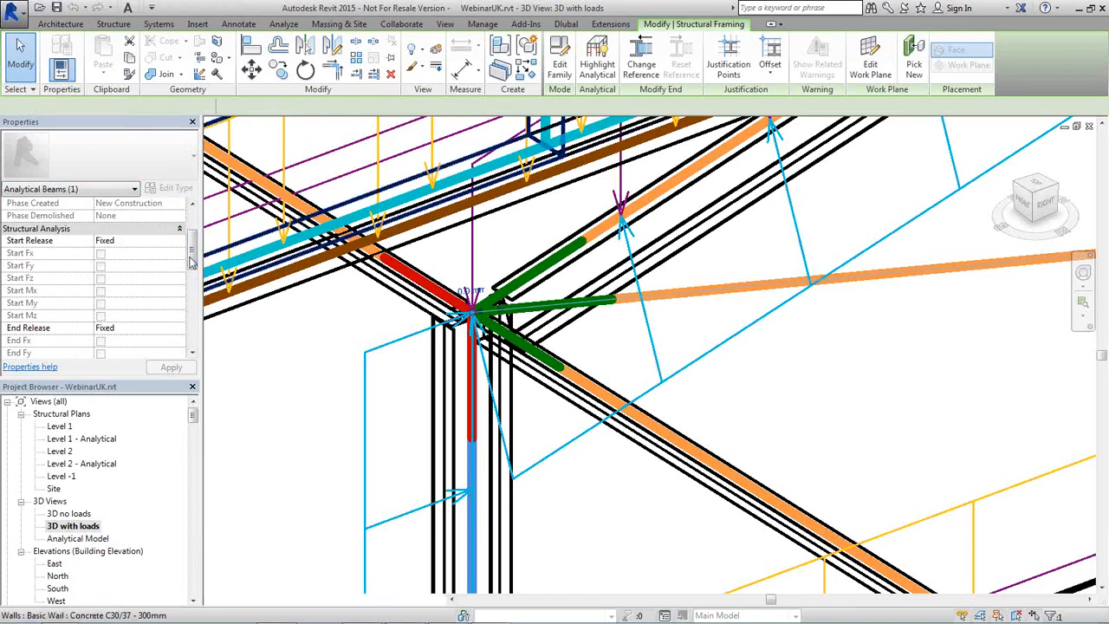
{"action": "scroll", "coordinate": [187, 293], "scroll_direction": "down", "scroll_amount": 3}
{"action": "scroll", "coordinate": [187, 293], "scroll_direction": "down", "scroll_amount": 5}
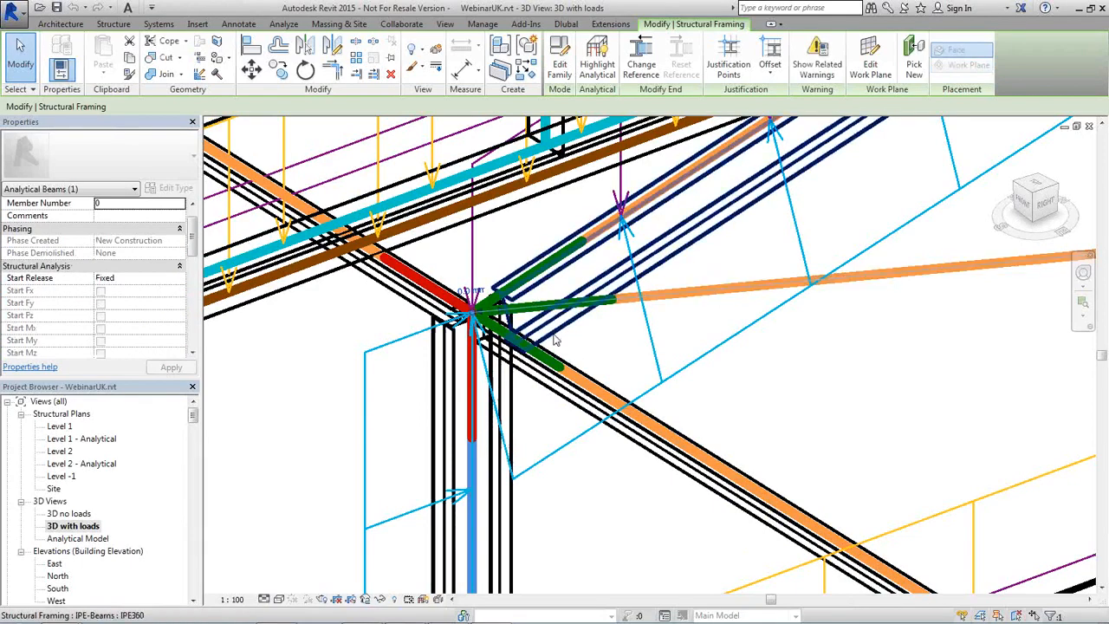
Inspect the translation and rotation settings of the boundary condition at a front column's base, then deselect it.
{"action": "middle_click_drag", "start_coordinate": [560, 416], "coordinate": [437, 269]}
{"action": "scroll", "coordinate": [478, 297], "scroll_direction": "down", "scroll_amount": 3}
{"action": "scroll", "coordinate": [602, 384], "scroll_direction": "down", "scroll_amount": 5}
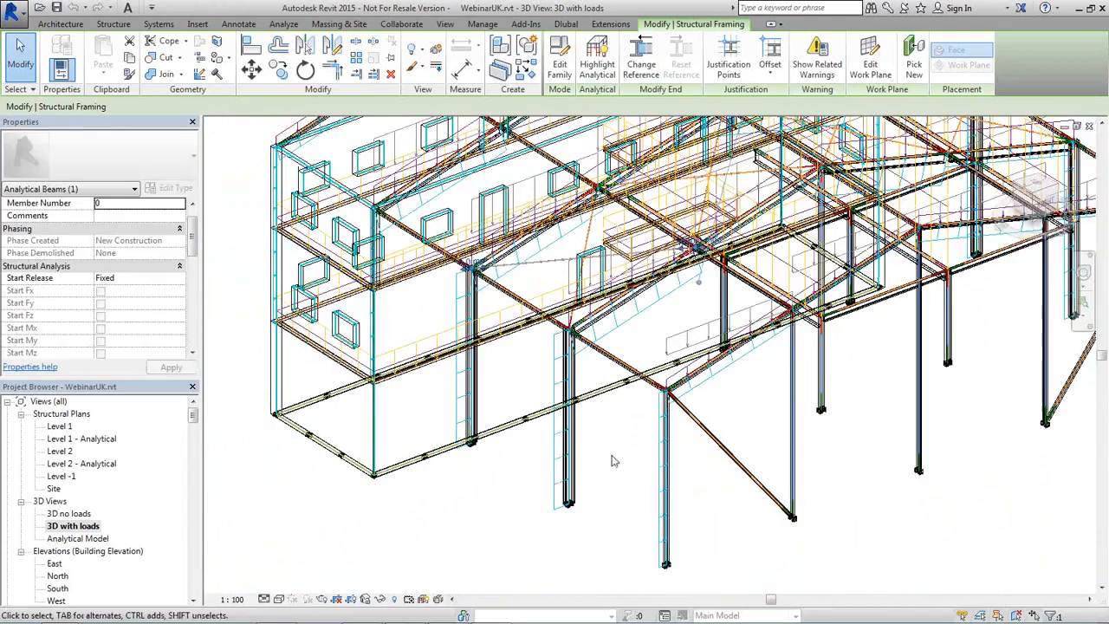
{"action": "middle_click_drag", "start_coordinate": [615, 461], "coordinate": [549, 296]}
{"action": "scroll", "coordinate": [590, 400], "scroll_direction": "up", "scroll_amount": 6}
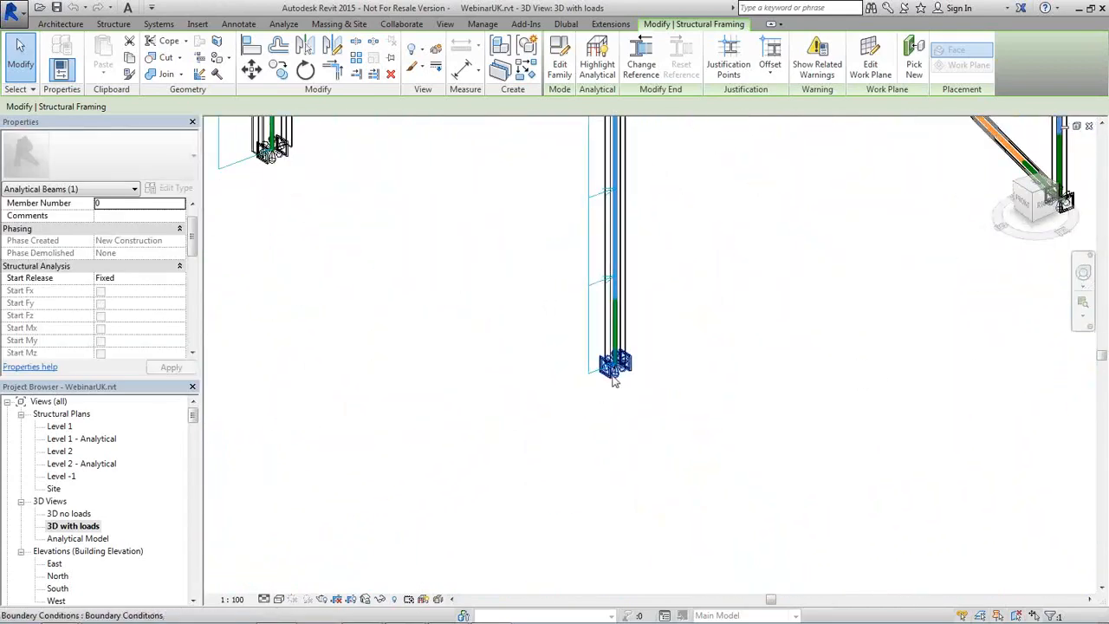
{"action": "left_click", "coordinate": [614, 382]}
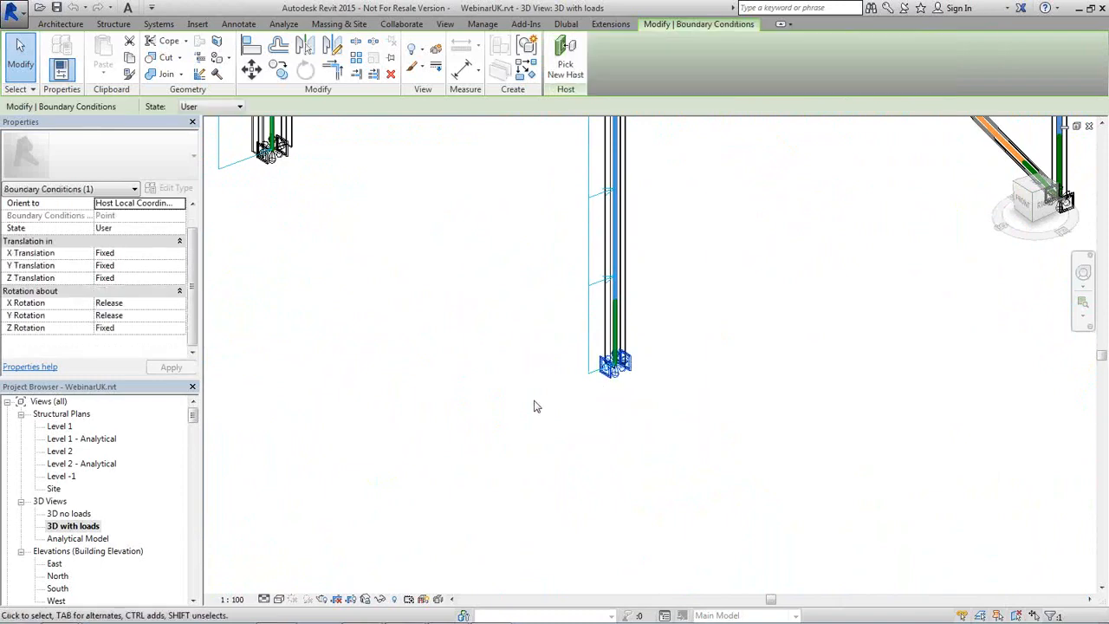
{"action": "key", "text": "Escape"}
{"action": "scroll", "coordinate": [514, 227], "scroll_direction": "down", "scroll_amount": 2}
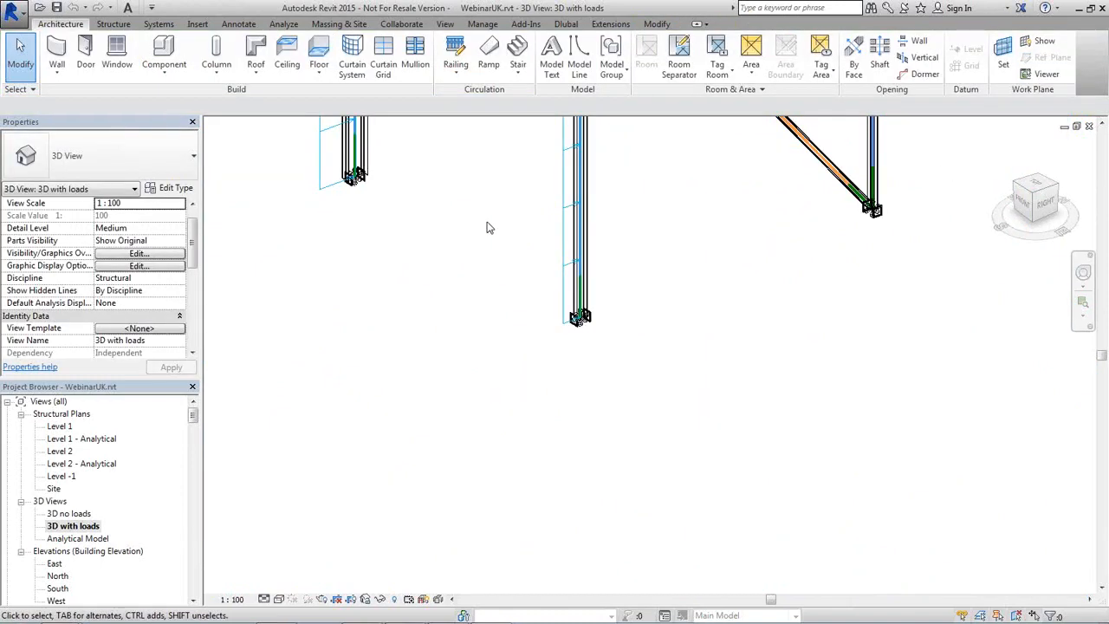
{"action": "middle_click_drag", "start_coordinate": [488, 226], "coordinate": [535, 375]}
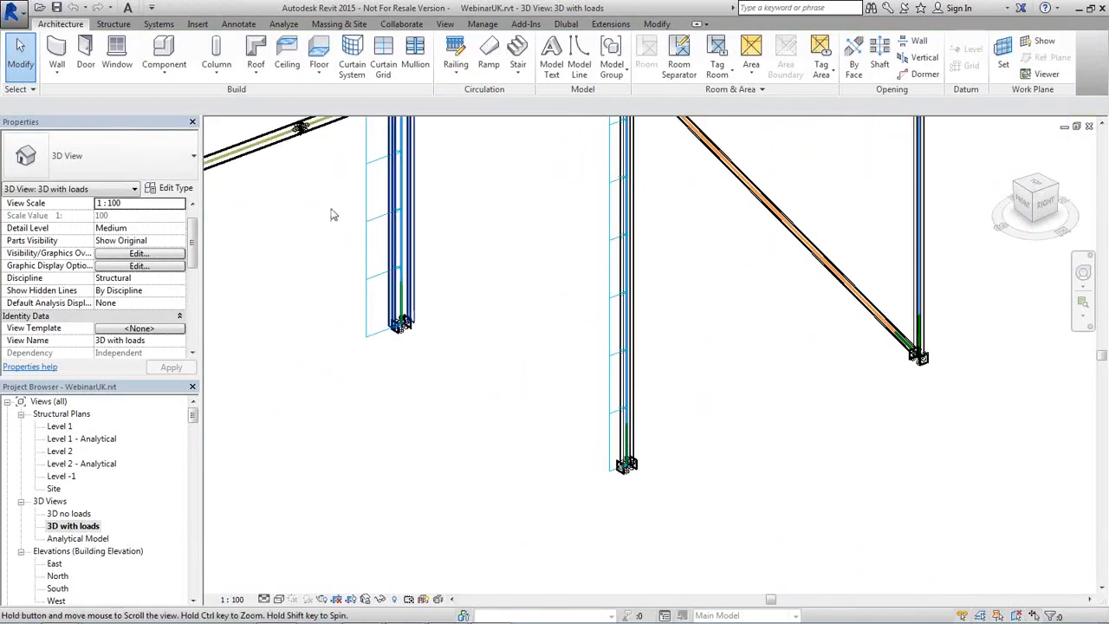
Review the load cases and load natures in the Structural Settings, leave them without saving, and show the whole model.
{"action": "left_click", "coordinate": [285, 24]}
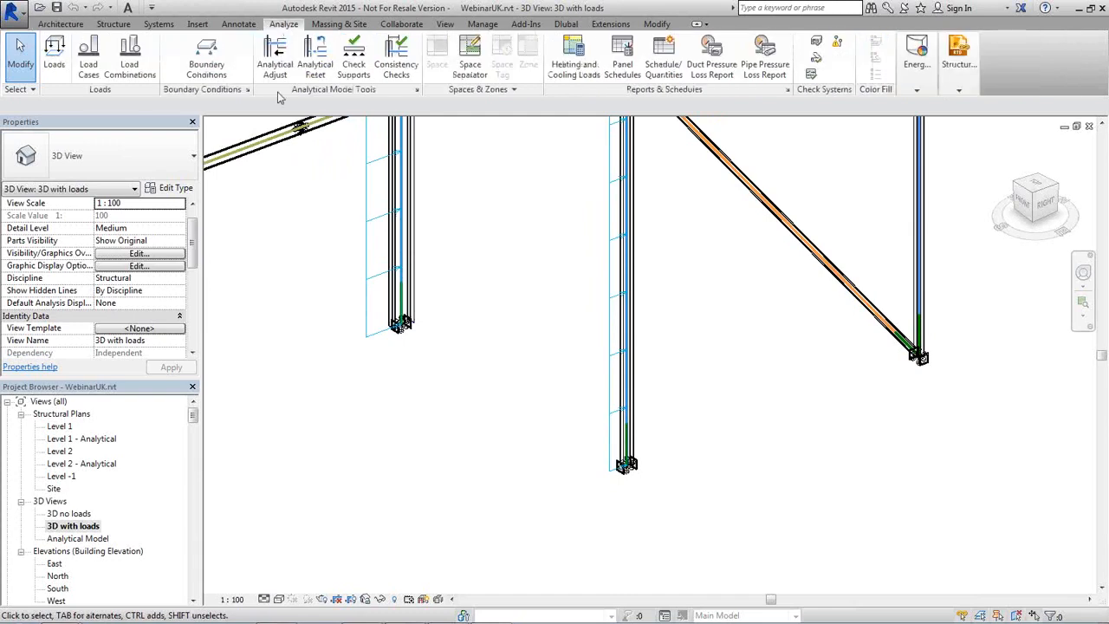
{"action": "left_click", "coordinate": [97, 73]}
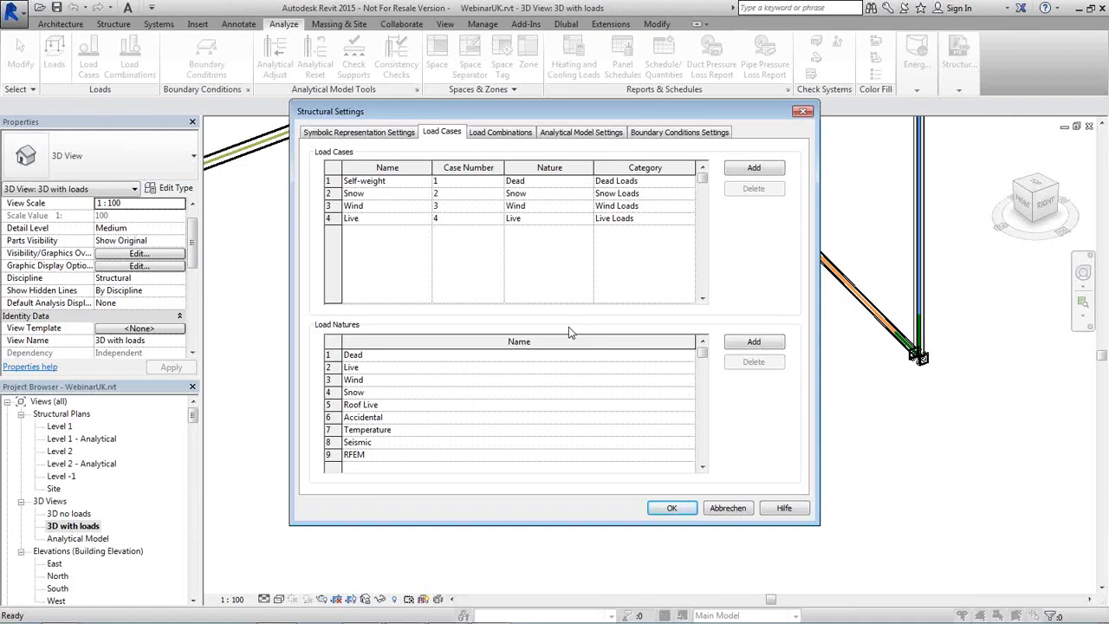
{"action": "left_click", "coordinate": [729, 509]}
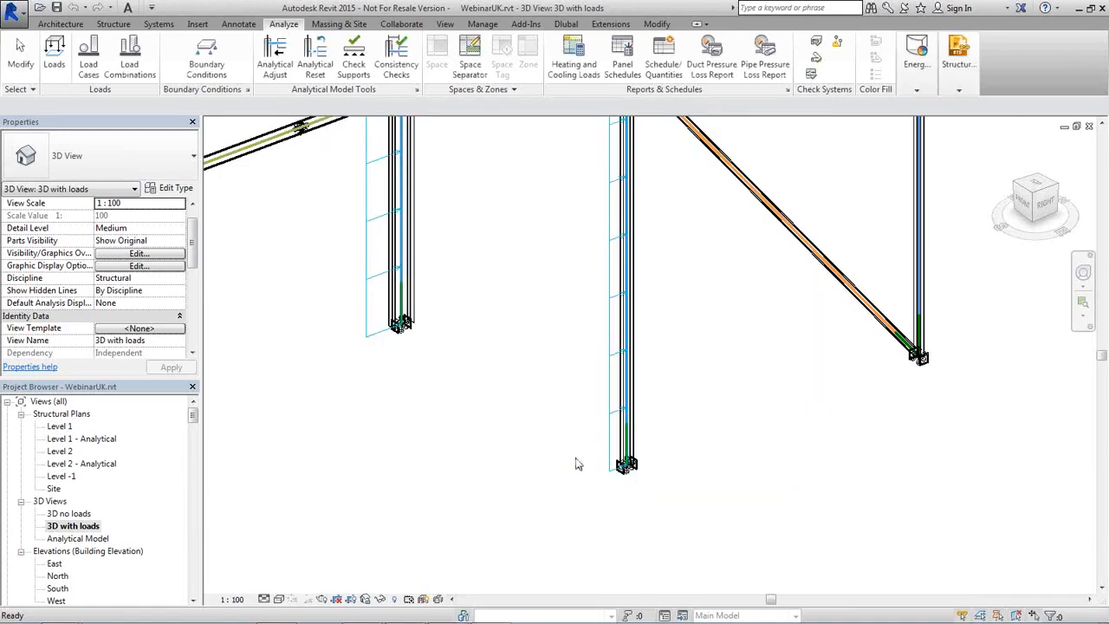
{"action": "scroll", "coordinate": [576, 463], "scroll_direction": "down", "scroll_amount": 10}
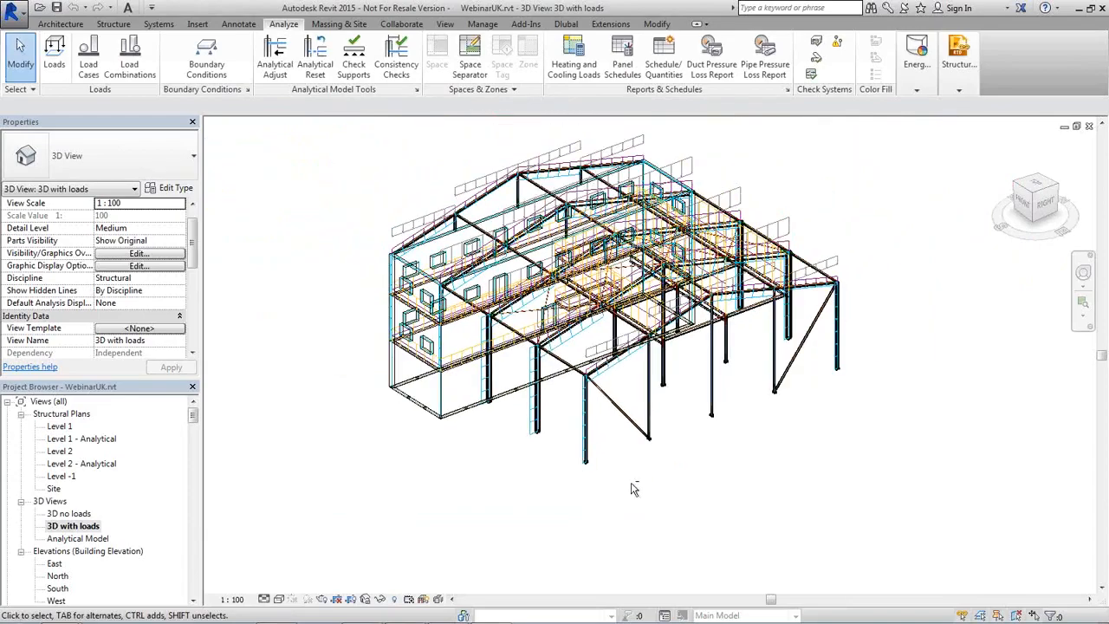
Look over the building's loads in the 3D view and review the load cases in Structural Settings again, leaving them without saving.
{"action": "middle_click_drag", "start_coordinate": [632, 488], "coordinate": [710, 435], "text": "shift"}
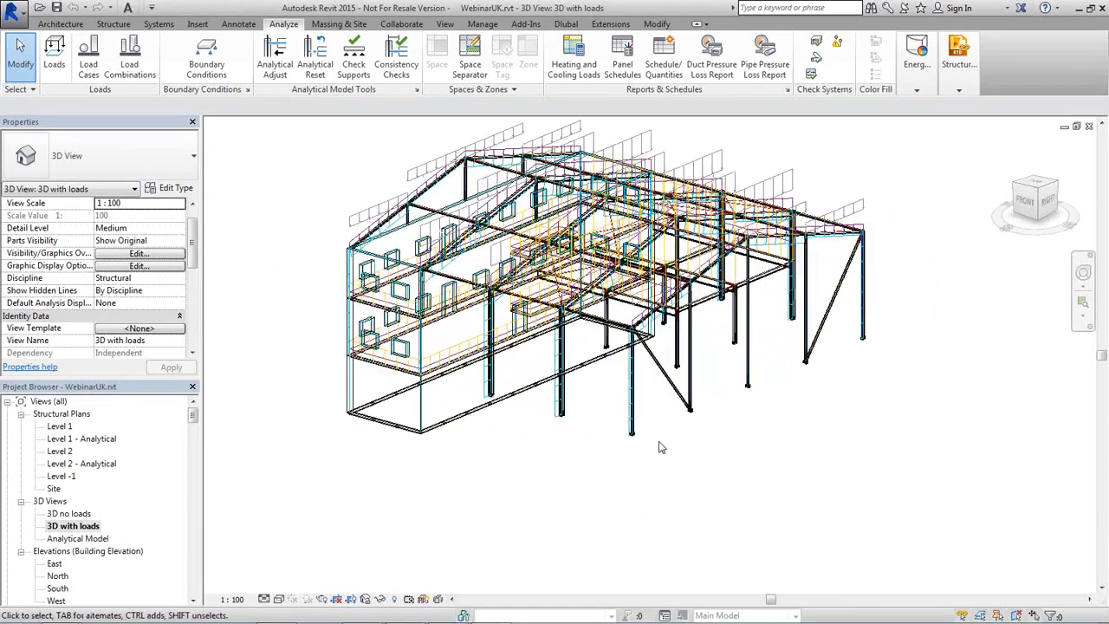
{"action": "scroll", "coordinate": [664, 444], "scroll_direction": "up", "scroll_amount": 2}
{"action": "middle_click_drag", "start_coordinate": [664, 444], "coordinate": [654, 546]}
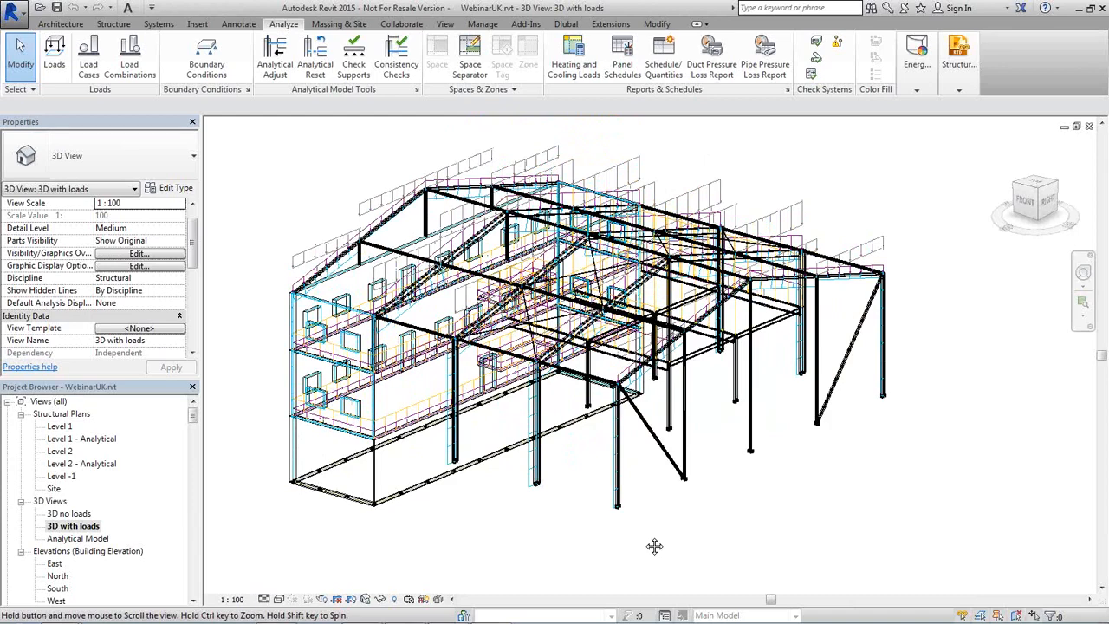
{"action": "middle_click_drag", "start_coordinate": [654, 546], "coordinate": [645, 543]}
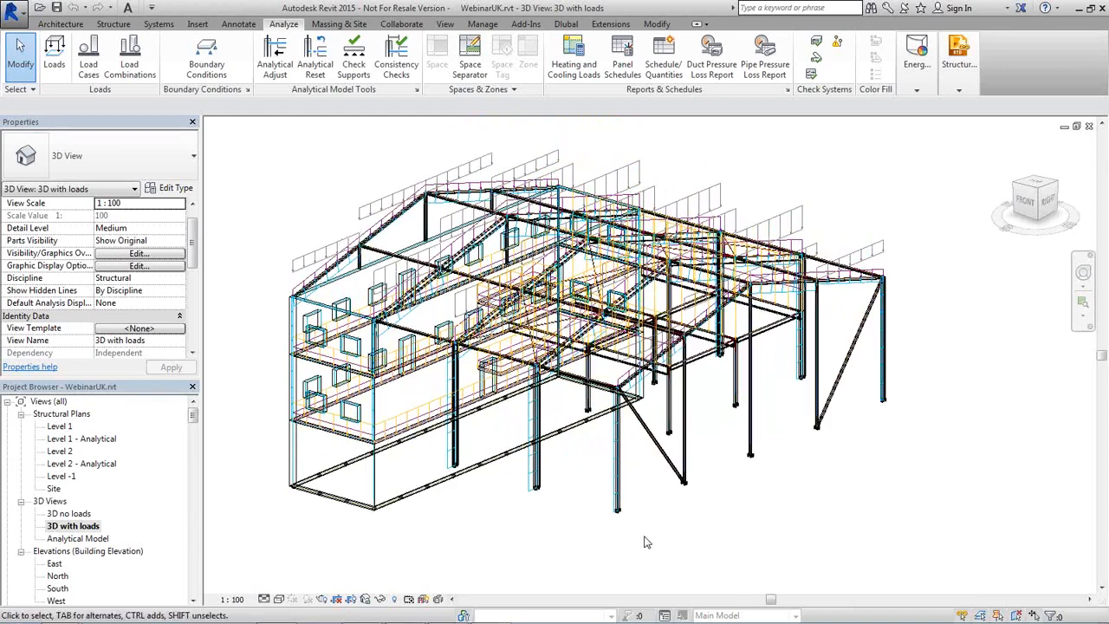
{"action": "scroll", "coordinate": [520, 446], "scroll_direction": "up", "scroll_amount": 3}
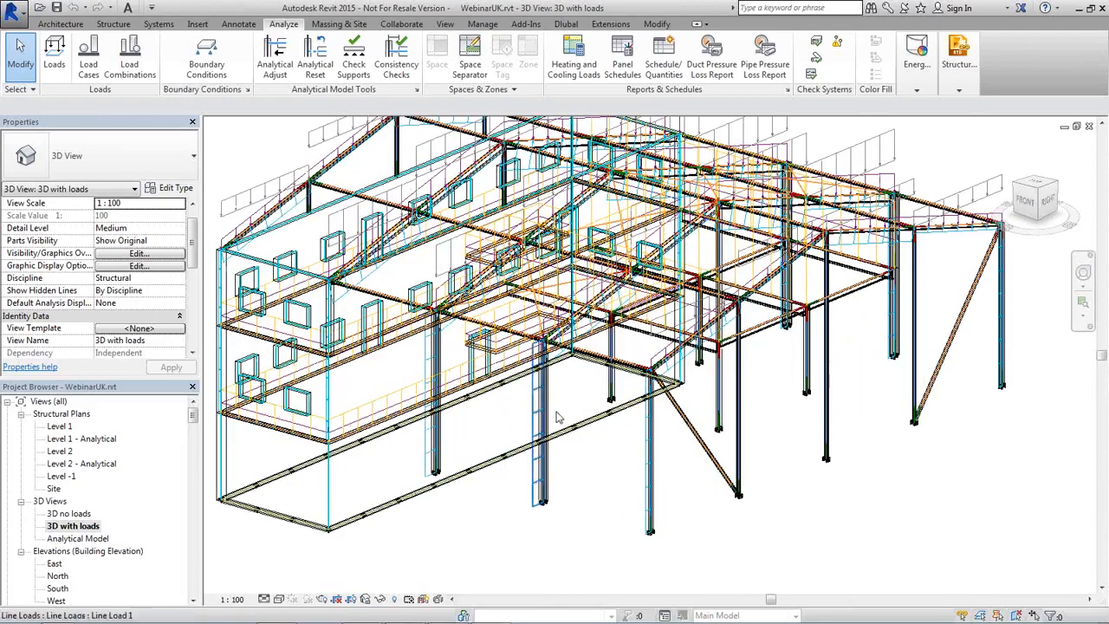
{"action": "scroll", "coordinate": [616, 449], "scroll_direction": "down", "scroll_amount": 2}
{"action": "middle_click_drag", "start_coordinate": [598, 452], "coordinate": [595, 510], "text": "shift"}
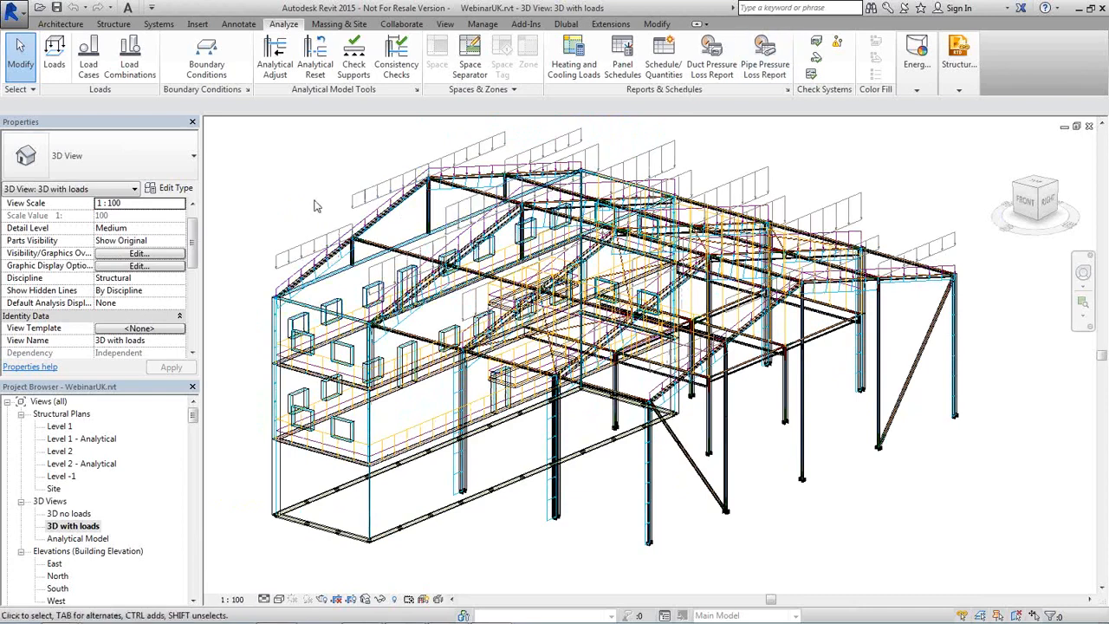
{"action": "left_click", "coordinate": [88, 65]}
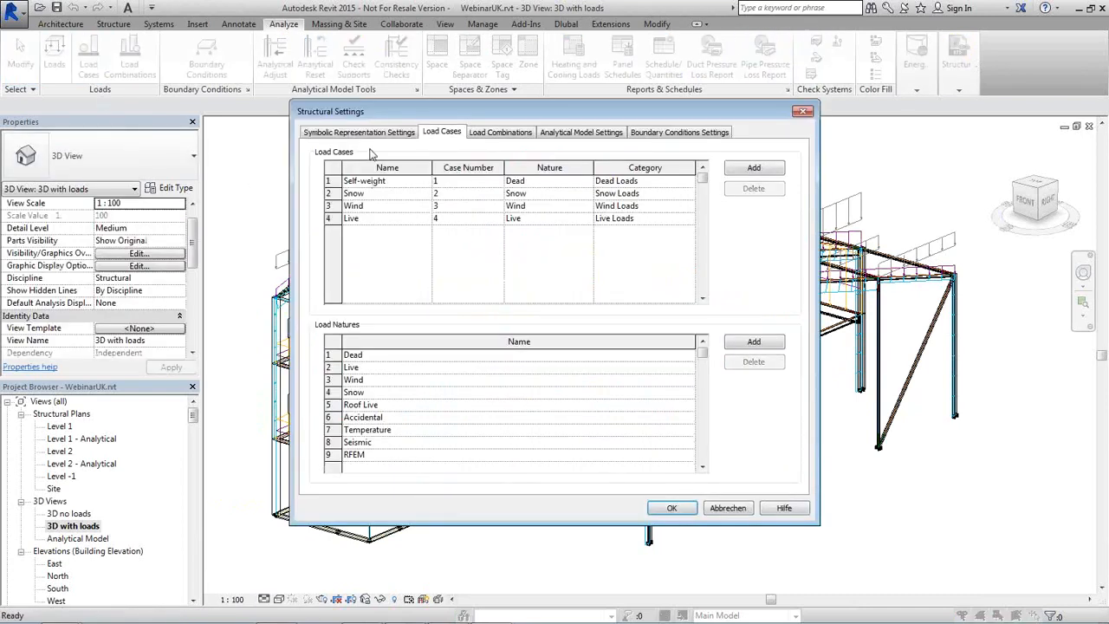
{"action": "left_click", "coordinate": [747, 508]}
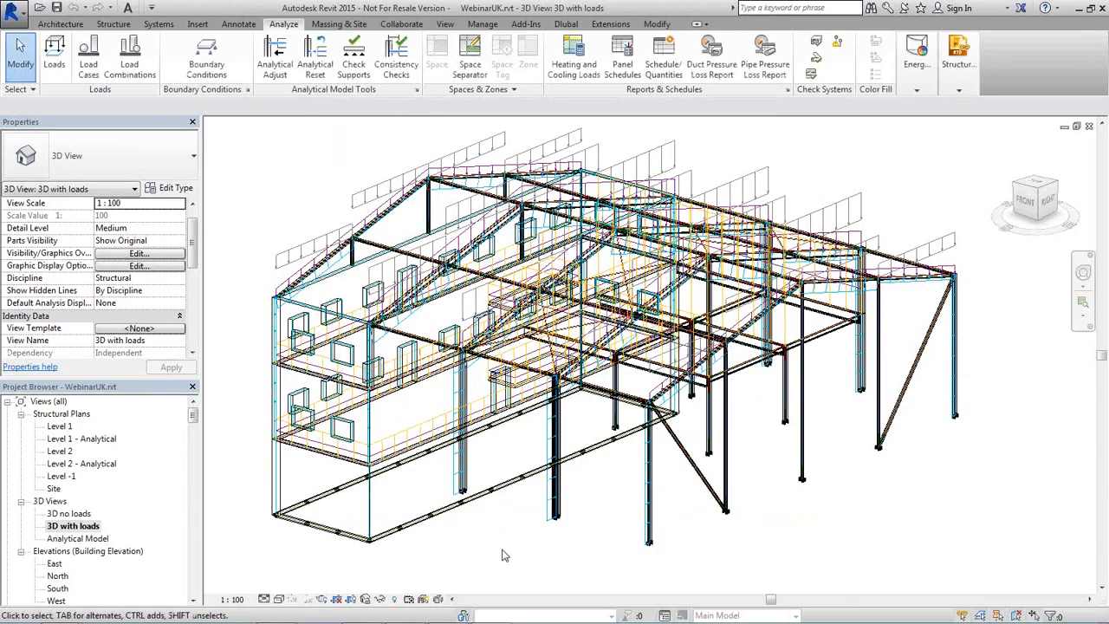
{"action": "middle_click_drag", "start_coordinate": [505, 556], "coordinate": [559, 503], "text": "shift"}
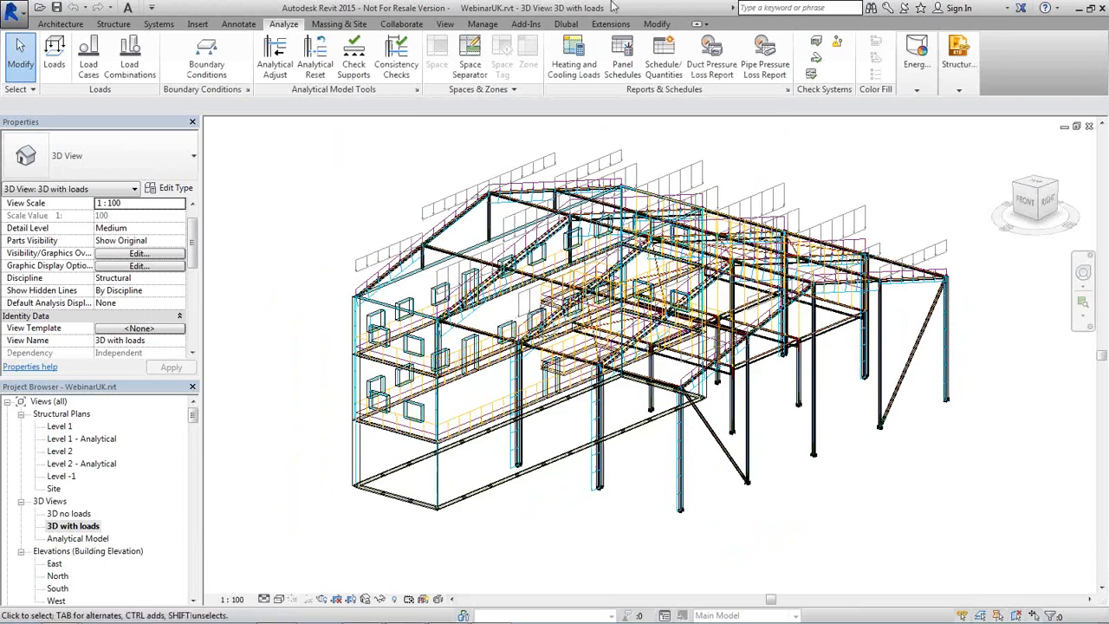
Export the model to RFEM as a new structure with loads applied and self-weight assigned to the Self-weight load case.
{"action": "left_click", "coordinate": [566, 23]}
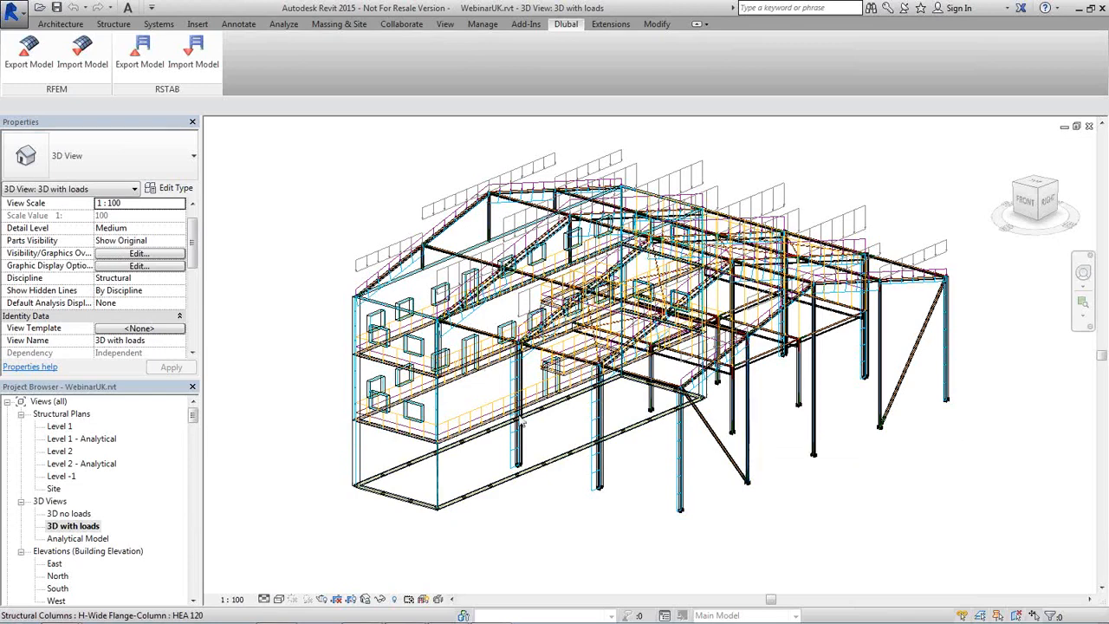
{"action": "left_click", "coordinate": [20, 63]}
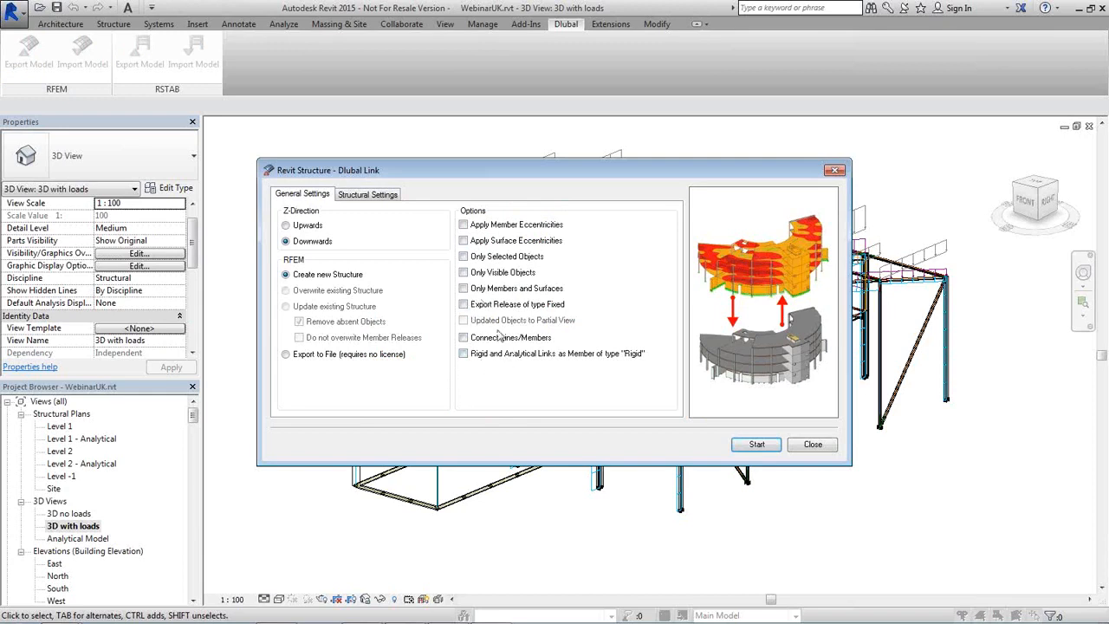
{"action": "left_click", "coordinate": [365, 194]}
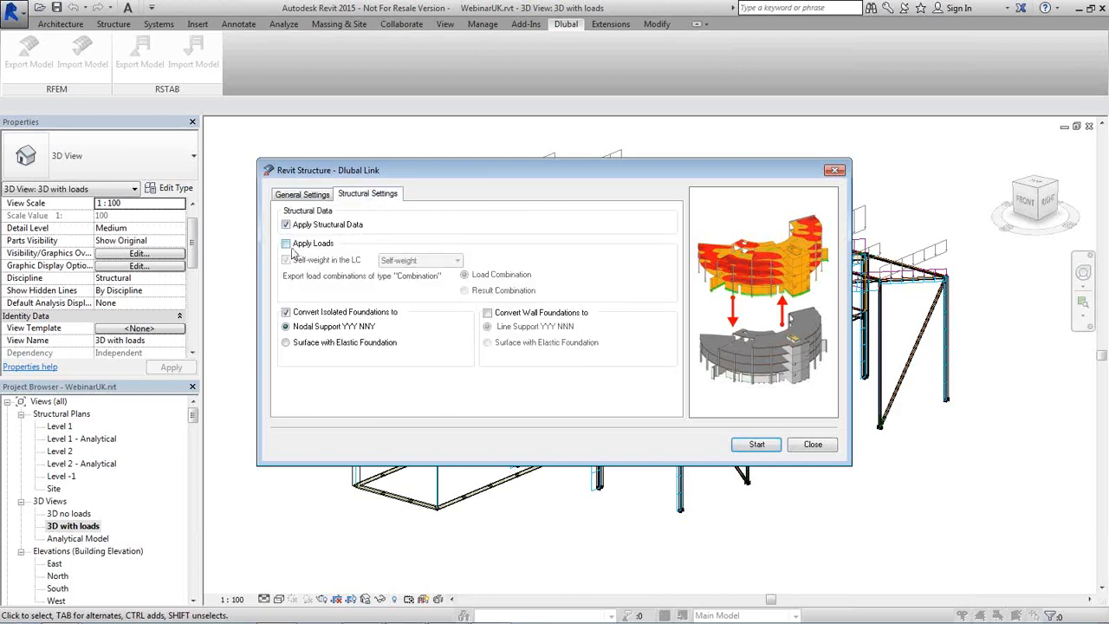
{"action": "left_click", "coordinate": [286, 243]}
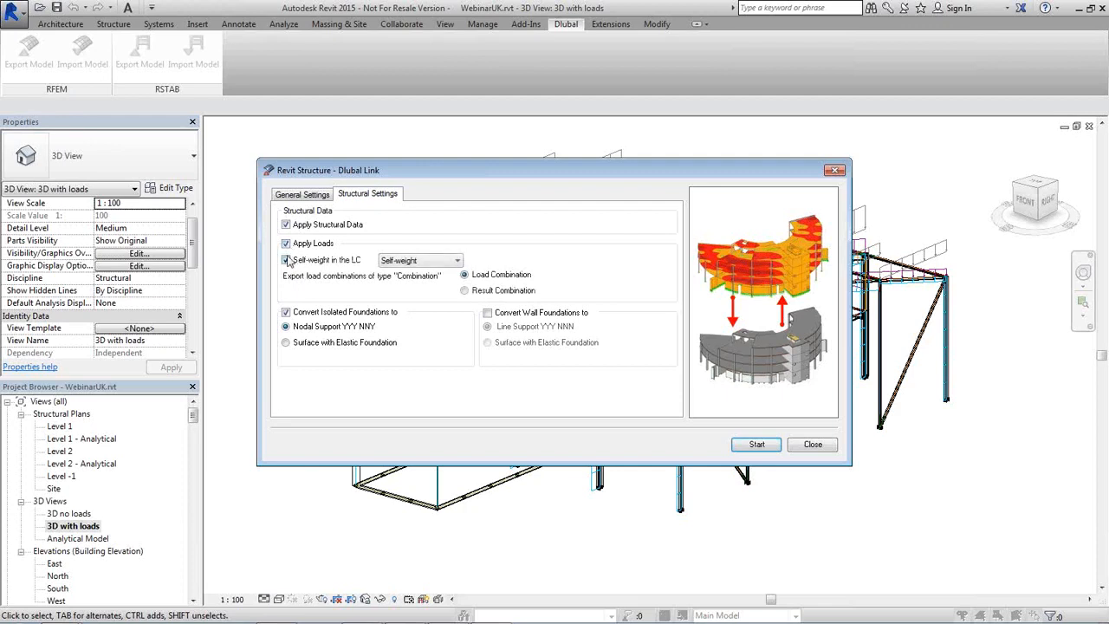
{"action": "left_click", "coordinate": [442, 262]}
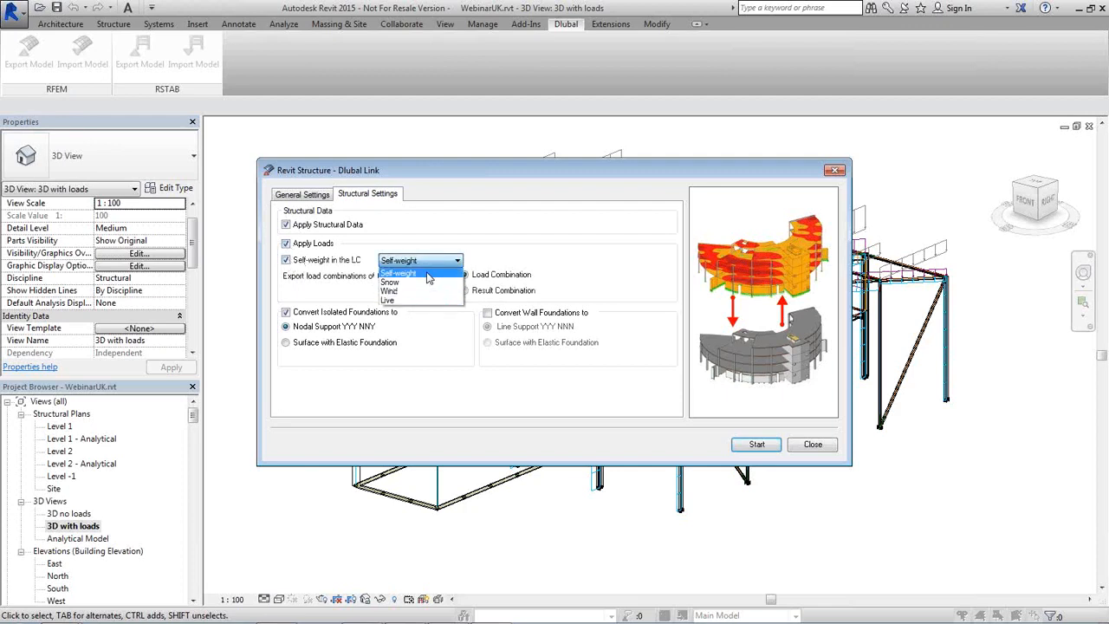
{"action": "left_click", "coordinate": [428, 274]}
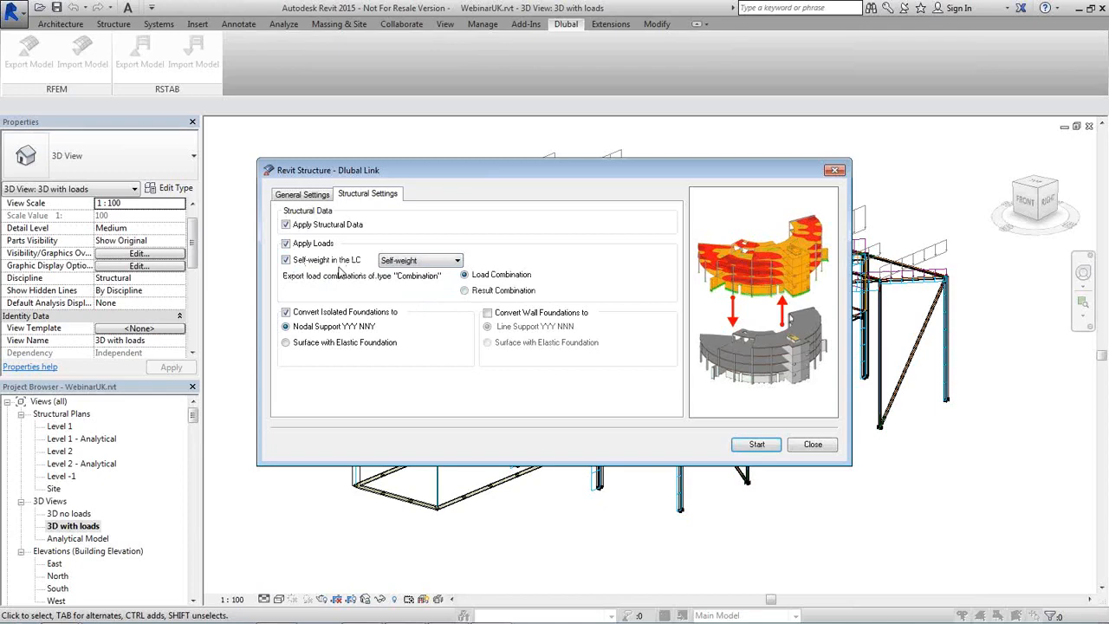
{"action": "left_click", "coordinate": [757, 444]}
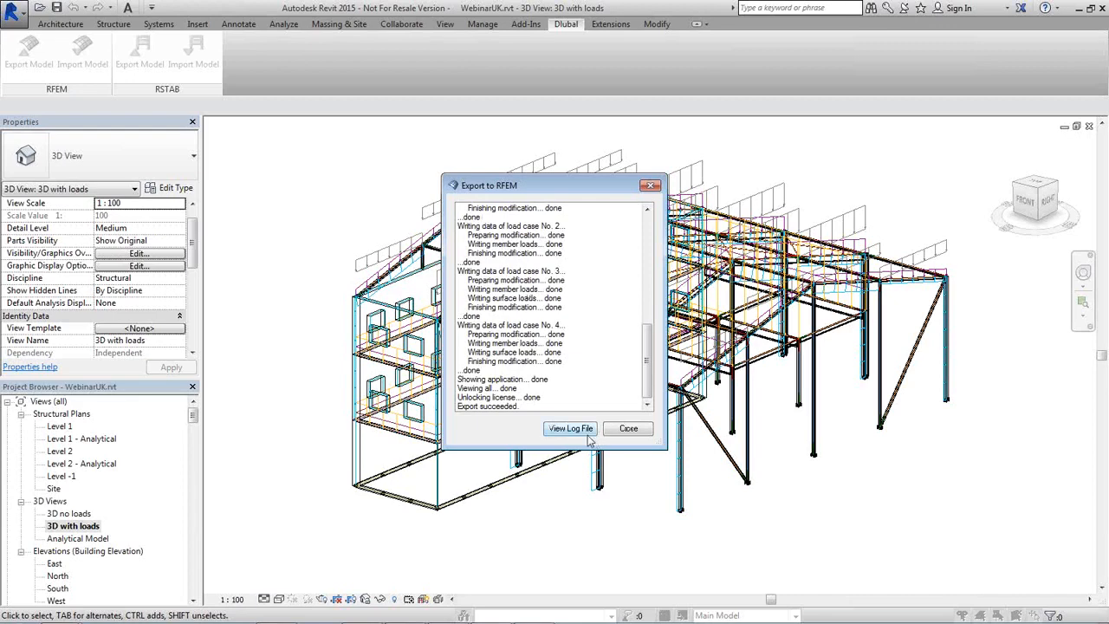
{"action": "left_click", "coordinate": [635, 432]}
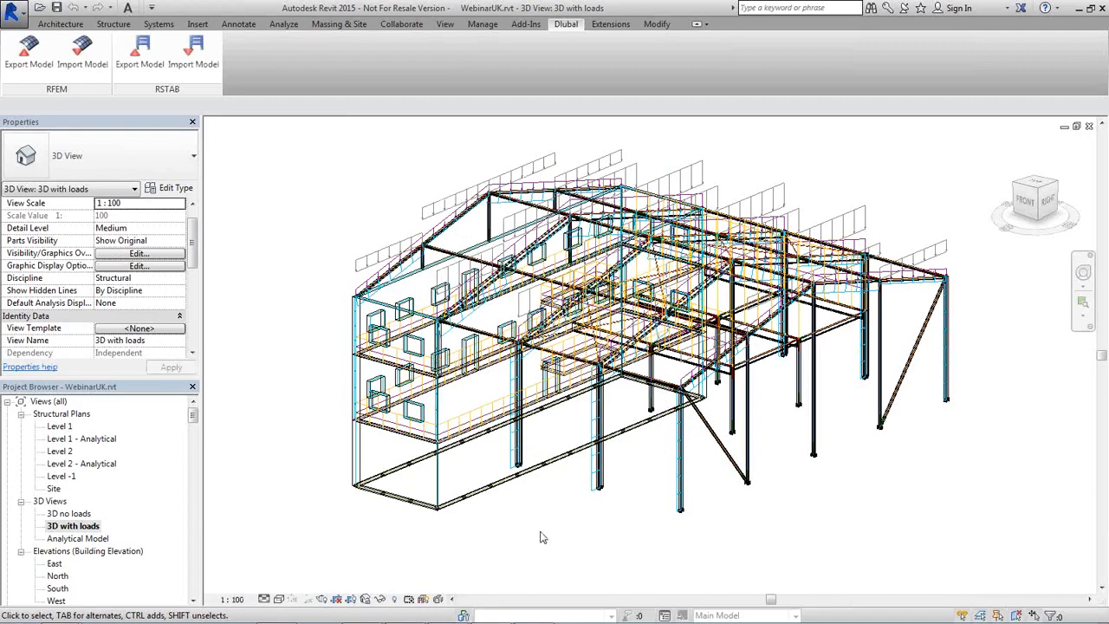
Switch to RFEM and examine the exported WebinarUK model, including its roof frame, openings, beam connections and column supports.
{"action": "left_click", "coordinate": [536, 612]}
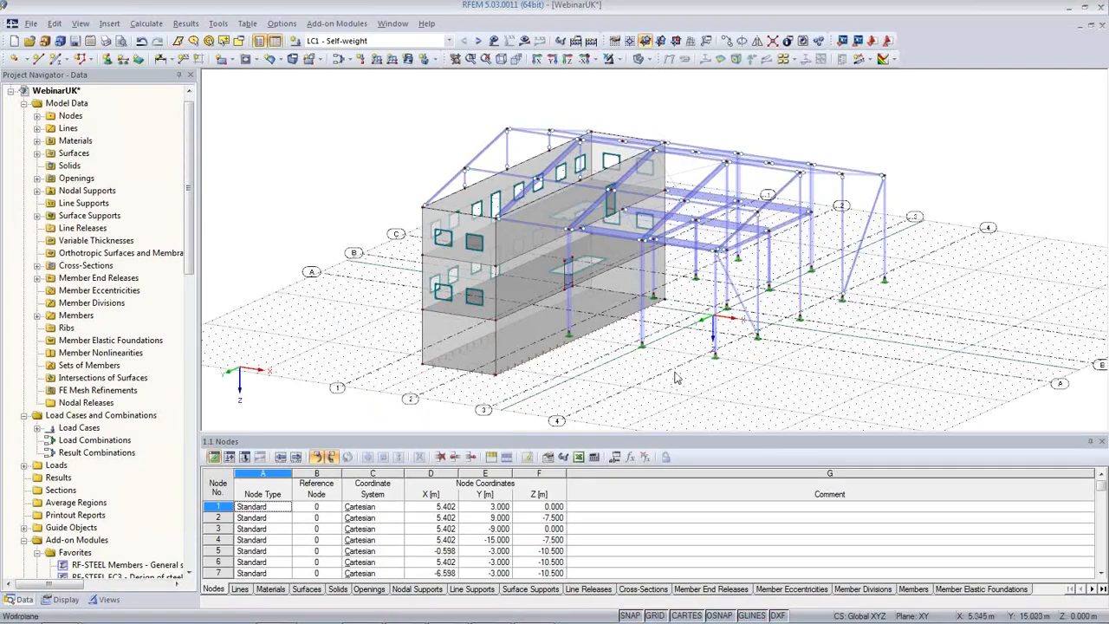
{"action": "middle_click_drag", "start_coordinate": [697, 369], "coordinate": [668, 389], "text": "ctrl"}
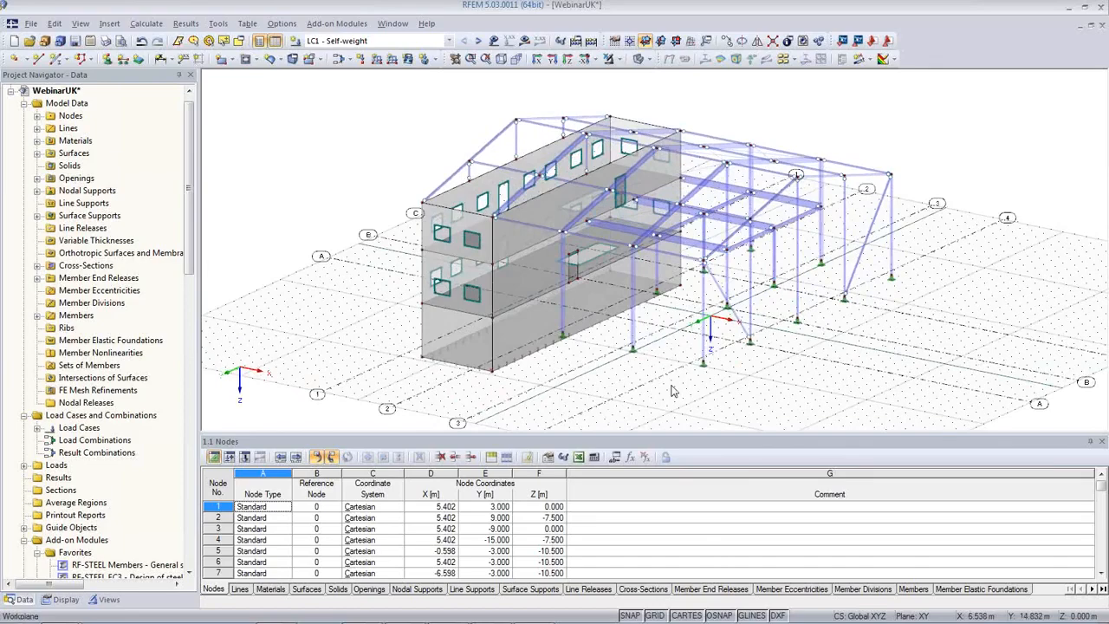
{"action": "middle_click_drag", "start_coordinate": [644, 388], "coordinate": [768, 381], "text": "ctrl"}
{"action": "scroll", "coordinate": [698, 301], "scroll_direction": "up", "scroll_amount": 4}
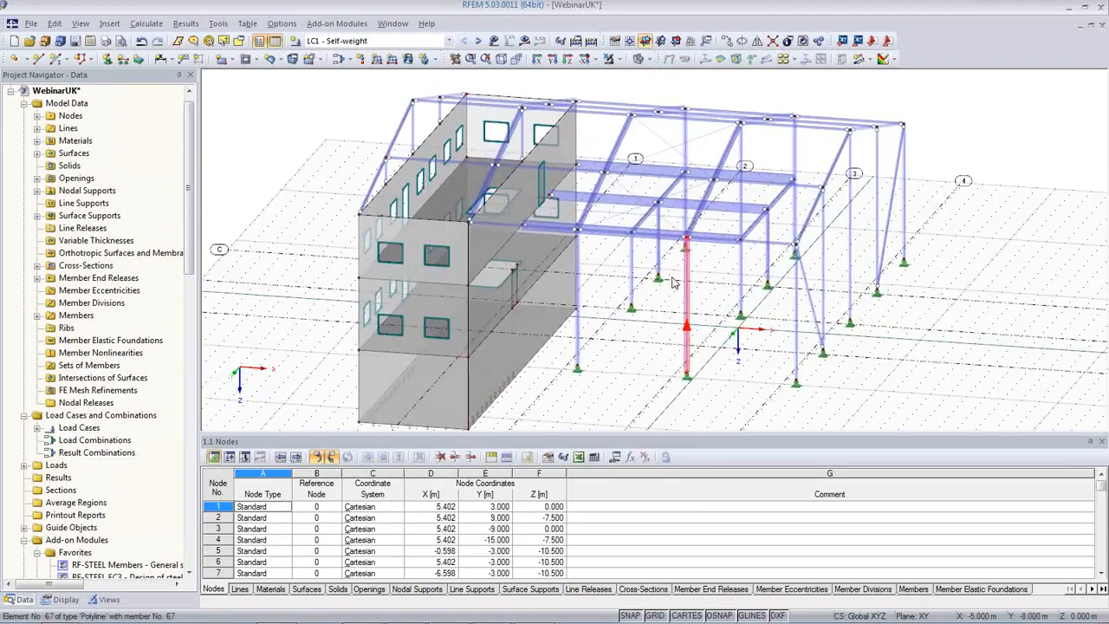
{"action": "middle_click_drag", "start_coordinate": [697, 261], "coordinate": [652, 242], "text": "ctrl"}
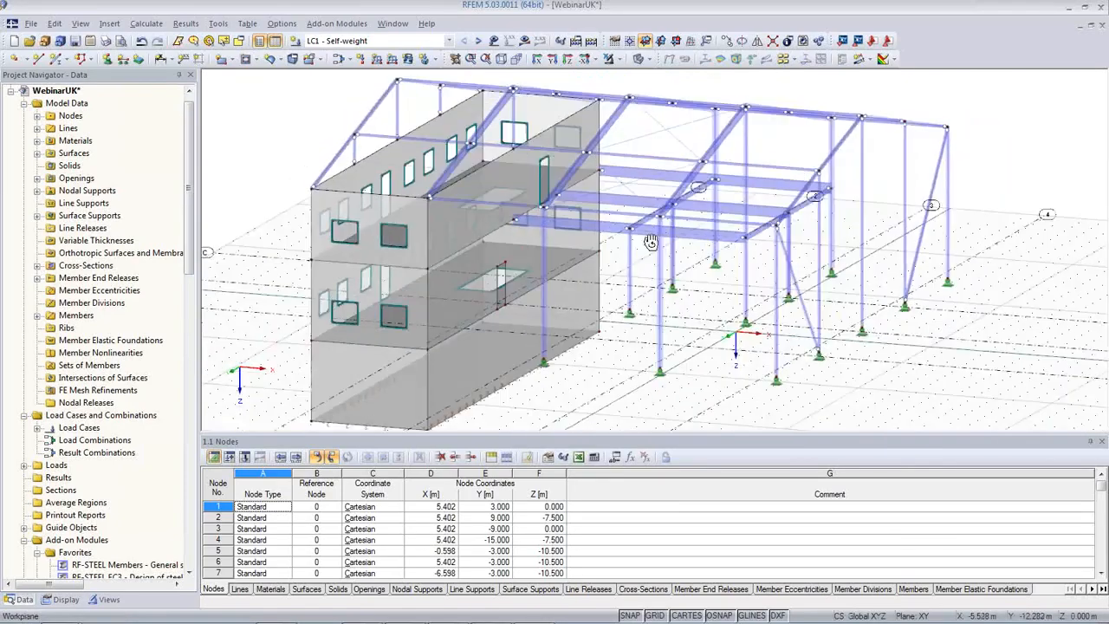
{"action": "scroll", "coordinate": [559, 206], "scroll_direction": "up", "scroll_amount": 5}
{"action": "middle_click_drag", "start_coordinate": [570, 201], "coordinate": [711, 261]}
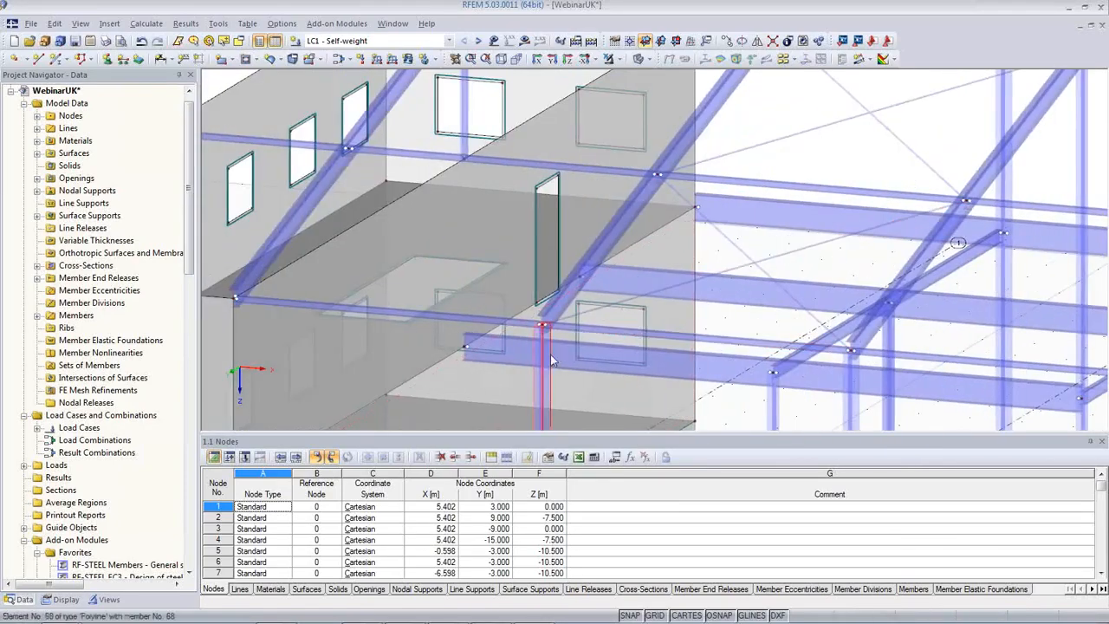
{"action": "scroll", "coordinate": [546, 347], "scroll_direction": "down", "scroll_amount": 4}
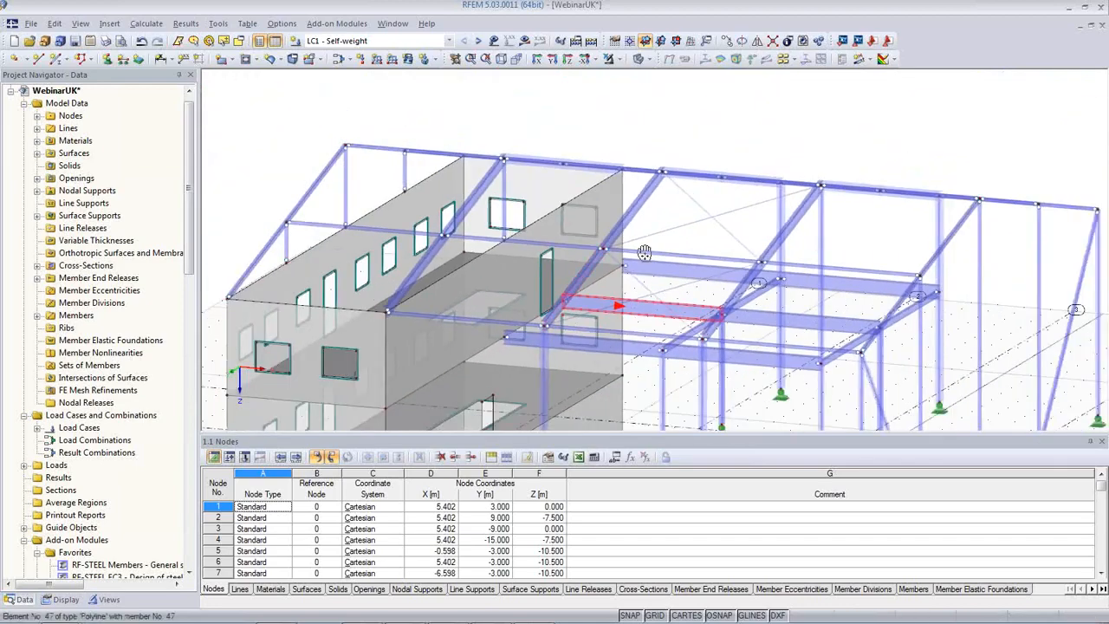
{"action": "scroll", "coordinate": [546, 360], "scroll_direction": "up", "scroll_amount": 5}
{"action": "middle_click_drag", "start_coordinate": [546, 364], "coordinate": [498, 374], "text": "ctrl"}
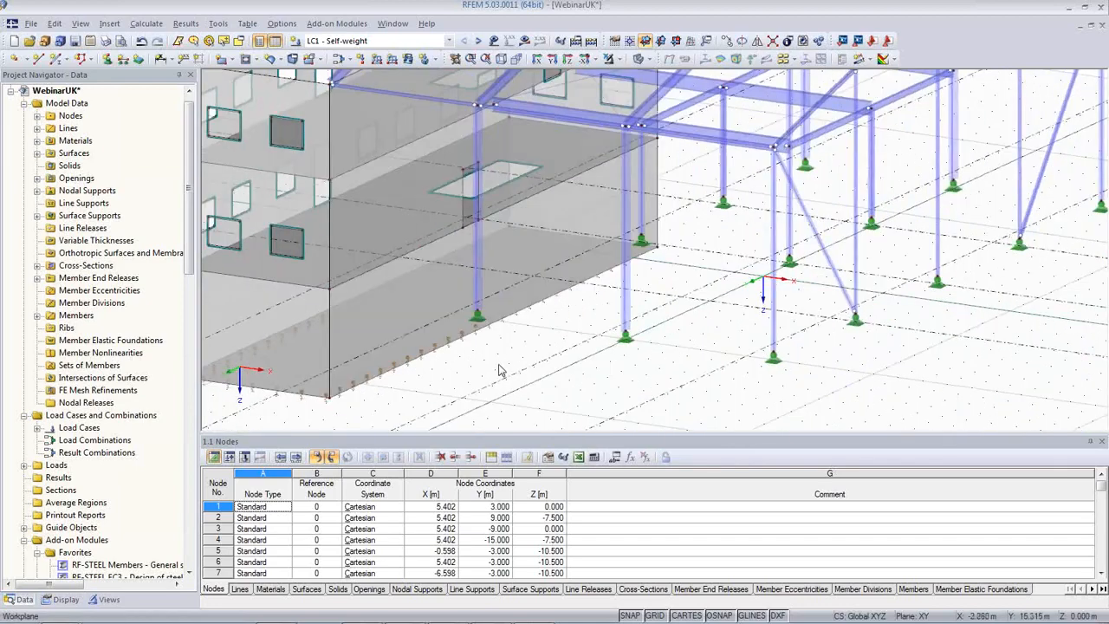
Review the exported materials and cross-sections tables, checking the comments for HEA 120, HEA 140 and IPE 360.
{"action": "left_click", "coordinate": [274, 590]}
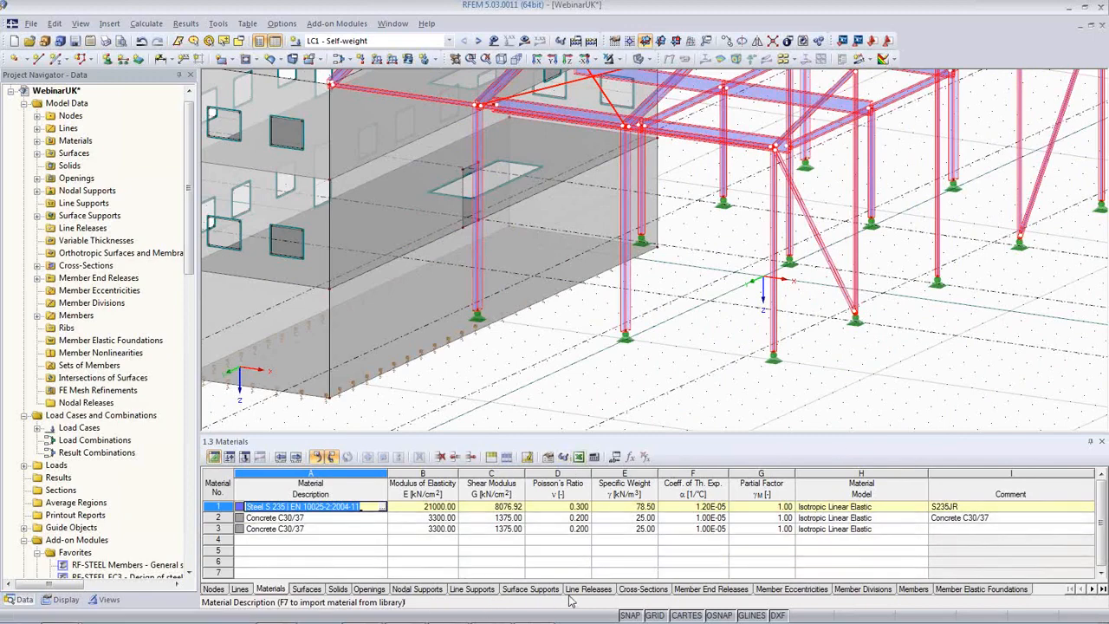
{"action": "left_click", "coordinate": [644, 589]}
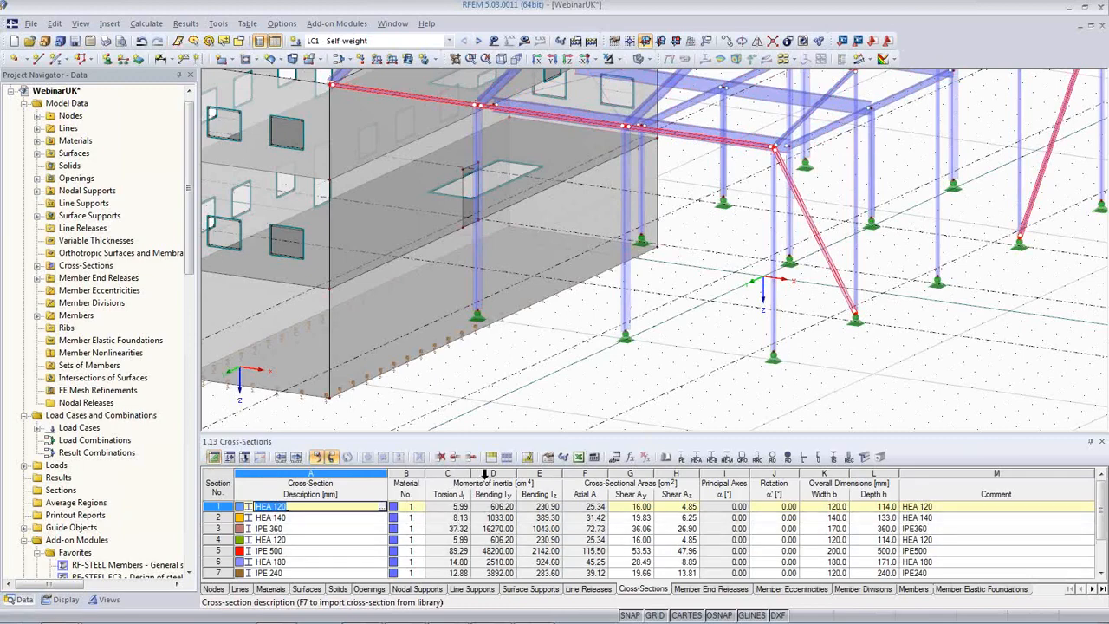
{"action": "left_click", "coordinate": [949, 507]}
{"action": "left_click", "coordinate": [947, 519]}
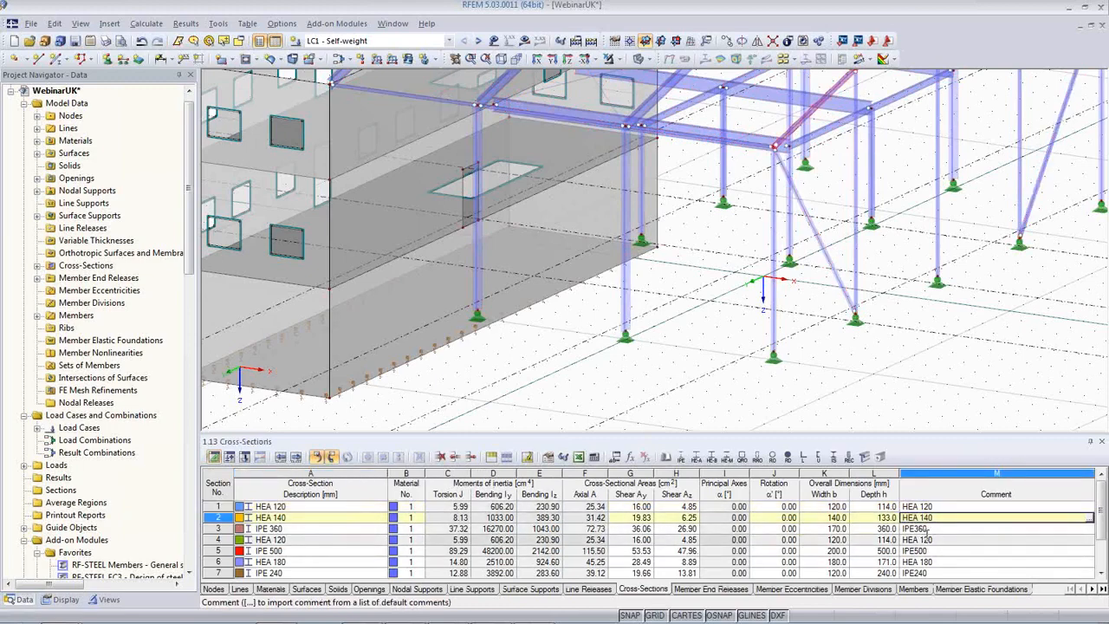
{"action": "left_click", "coordinate": [930, 529]}
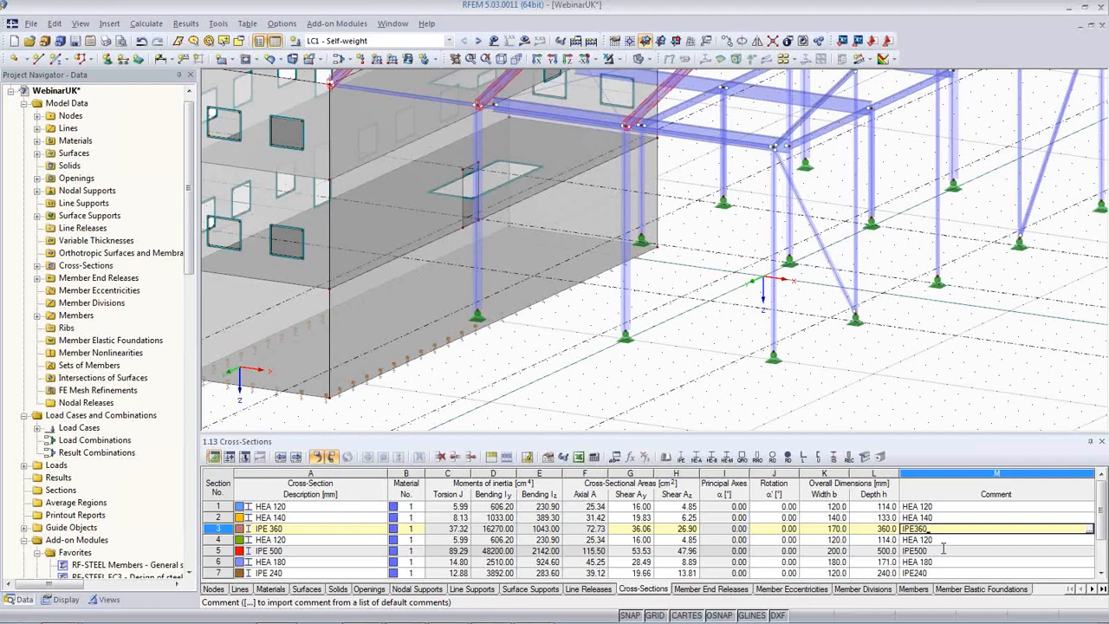
Open the import detail settings and review the material conversion table, leaving the table without saving.
{"action": "left_click", "coordinate": [31, 23]}
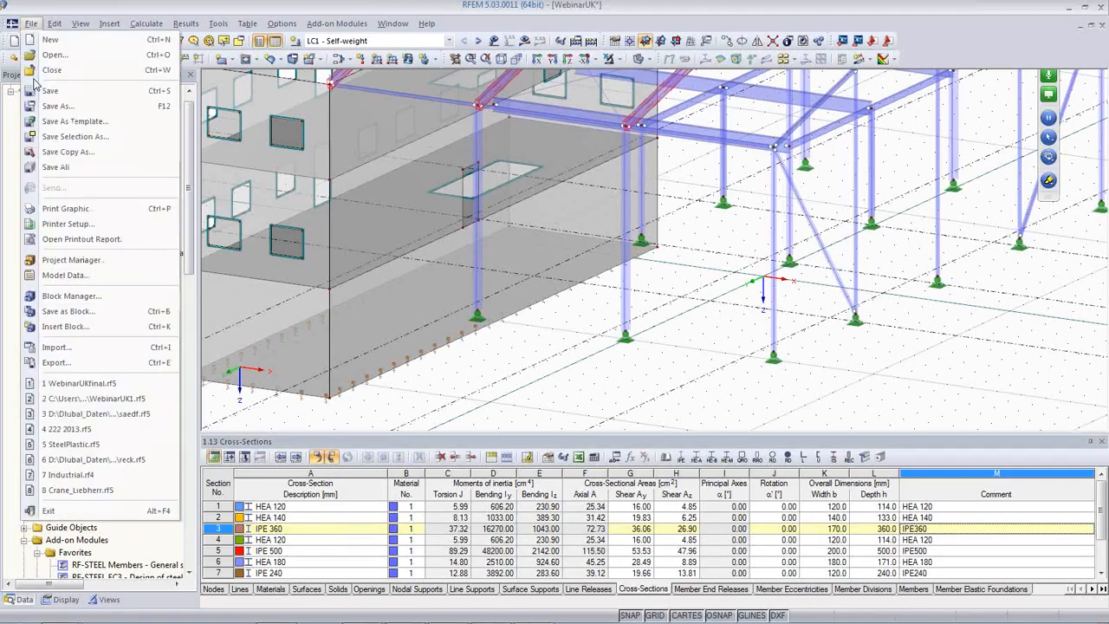
{"action": "left_click", "coordinate": [57, 346]}
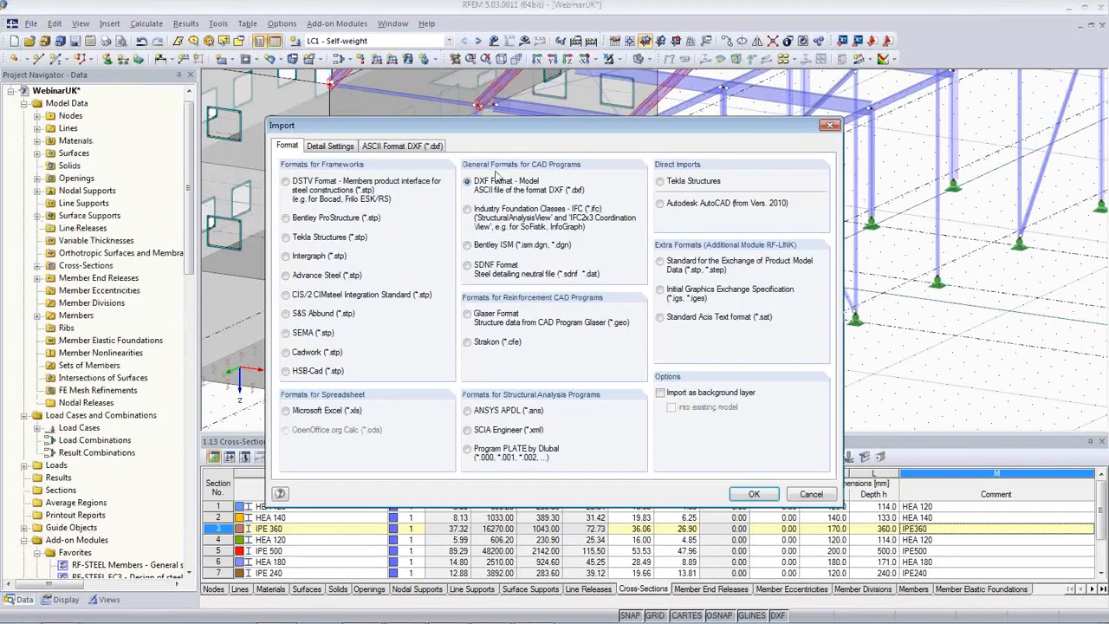
{"action": "left_click", "coordinate": [404, 147]}
{"action": "left_click", "coordinate": [351, 148]}
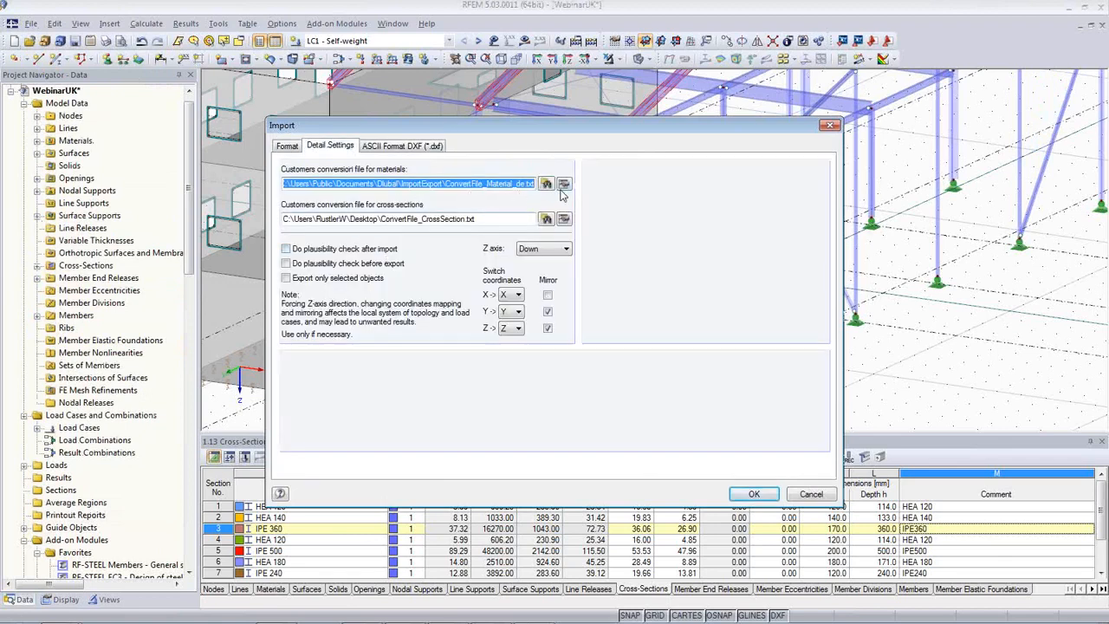
{"action": "left_click", "coordinate": [563, 189]}
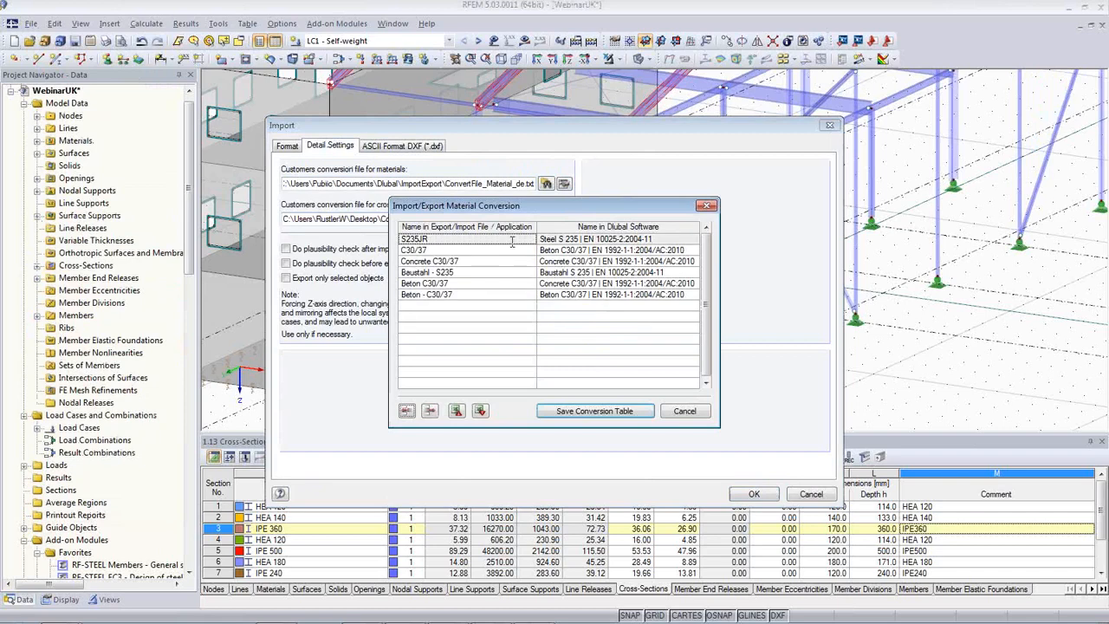
{"action": "left_click", "coordinate": [685, 411]}
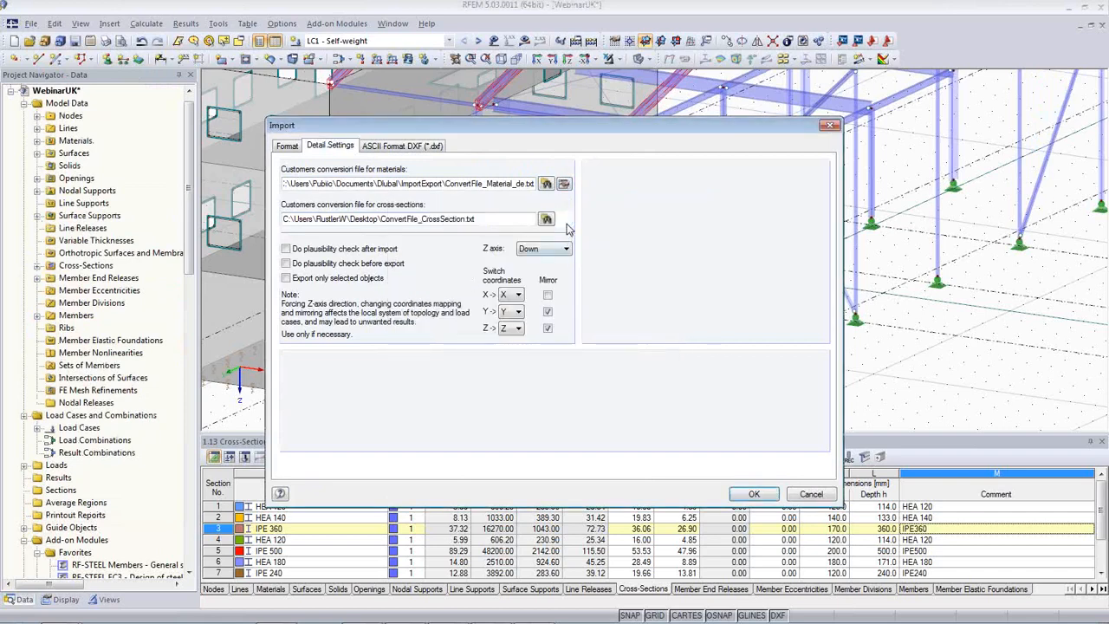
Review the cross-section conversion table without saving it, and cancel the import.
{"action": "left_click", "coordinate": [563, 219]}
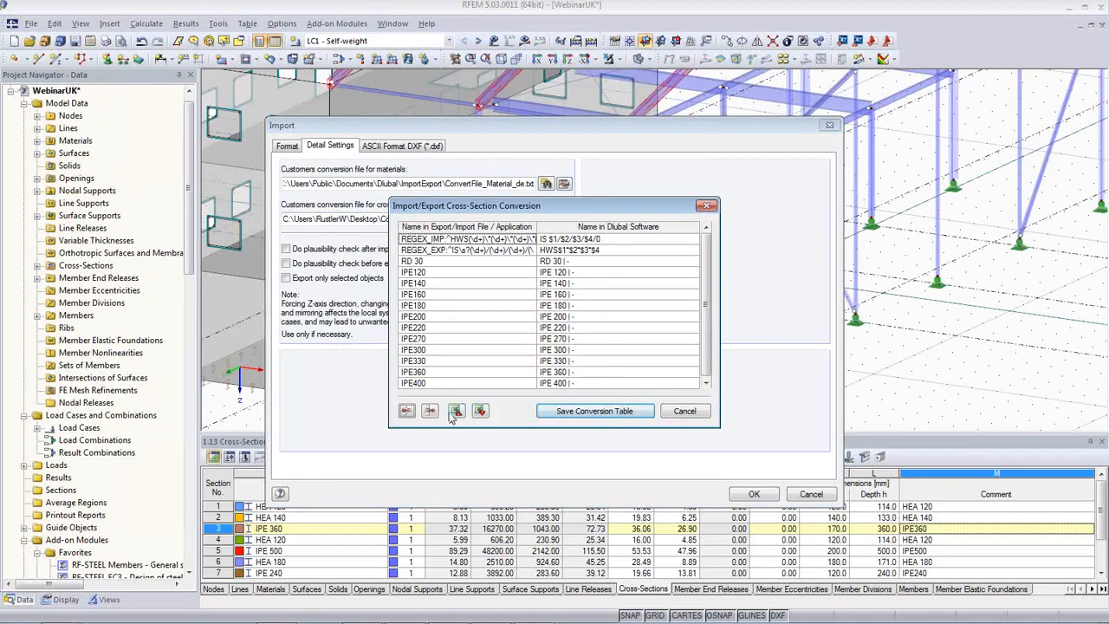
{"action": "left_click", "coordinate": [691, 416]}
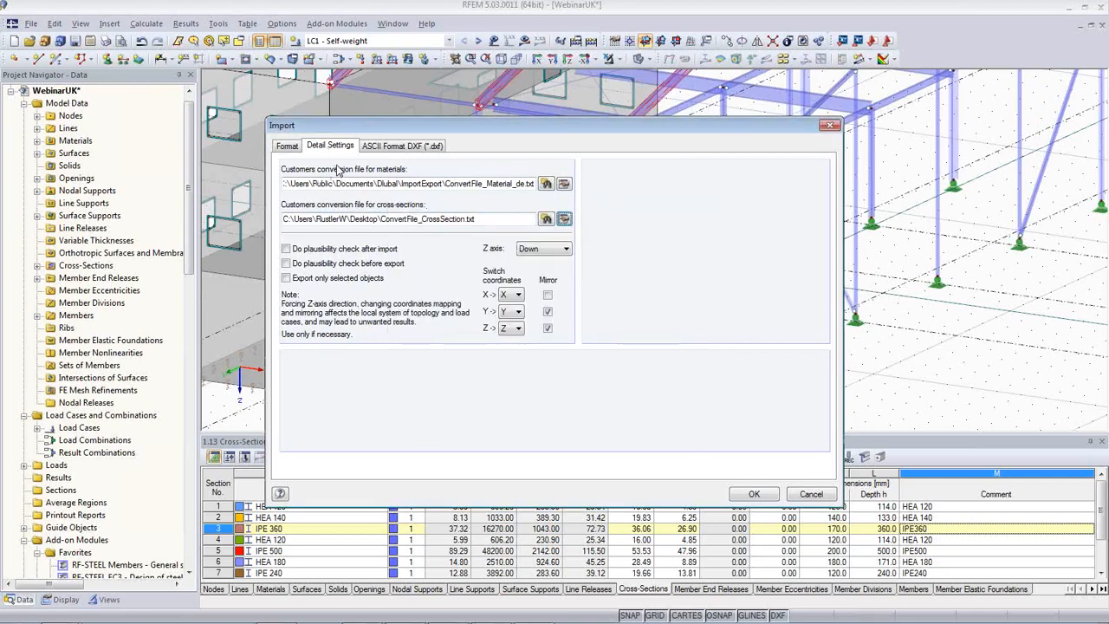
{"action": "left_click", "coordinate": [811, 494]}
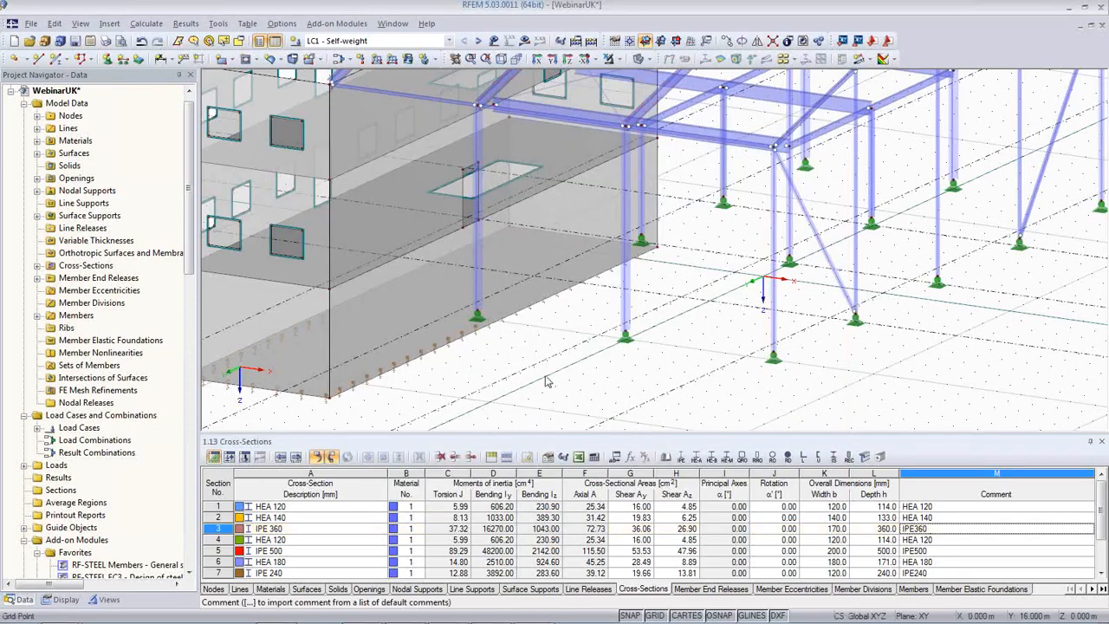
Change the member type of all RD 30 bracing members (69-76) to Tension.
{"action": "scroll", "coordinate": [552, 369], "scroll_direction": "down", "scroll_amount": 2}
{"action": "middle_click_drag", "start_coordinate": [580, 368], "coordinate": [545, 420], "text": "ctrl"}
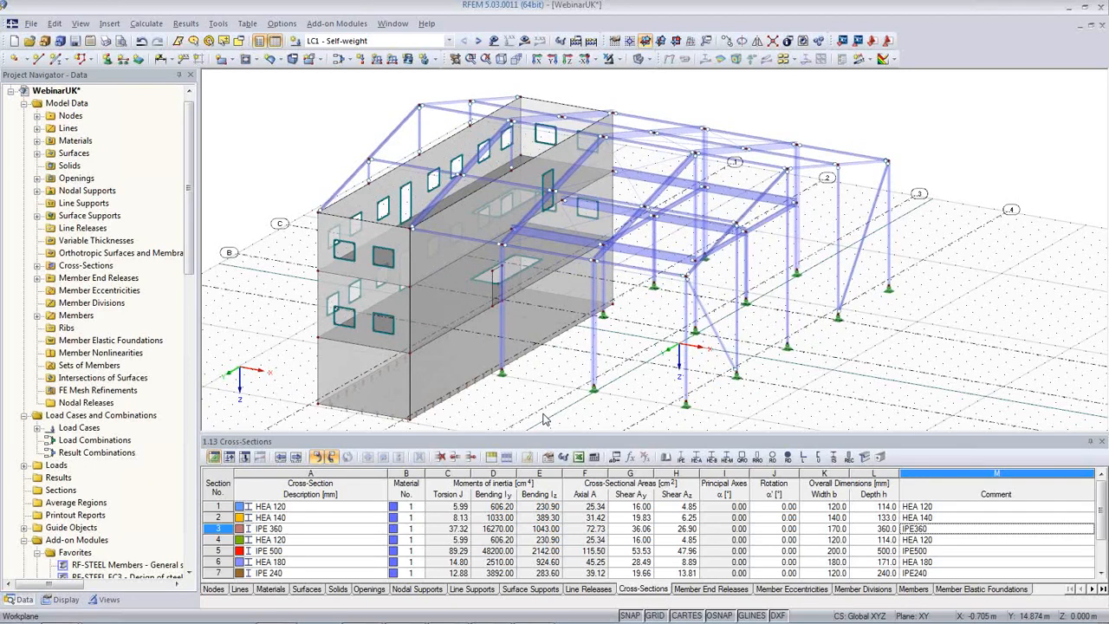
{"action": "middle_click_drag", "start_coordinate": [506, 394], "coordinate": [529, 384], "text": "ctrl"}
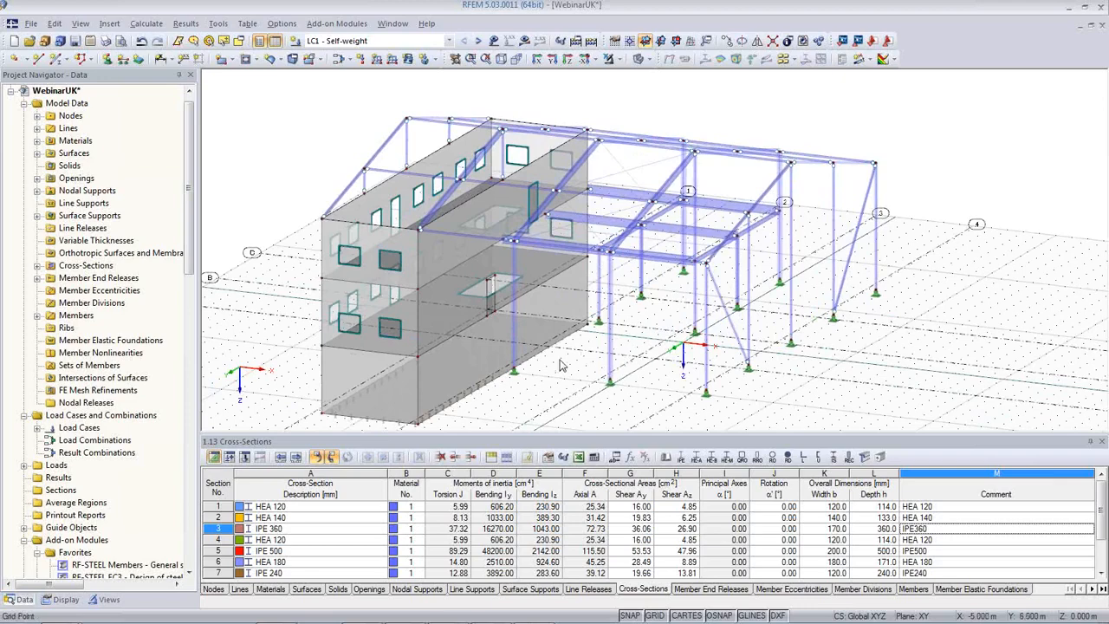
{"action": "middle_click_drag", "start_coordinate": [561, 366], "coordinate": [679, 297], "text": "ctrl"}
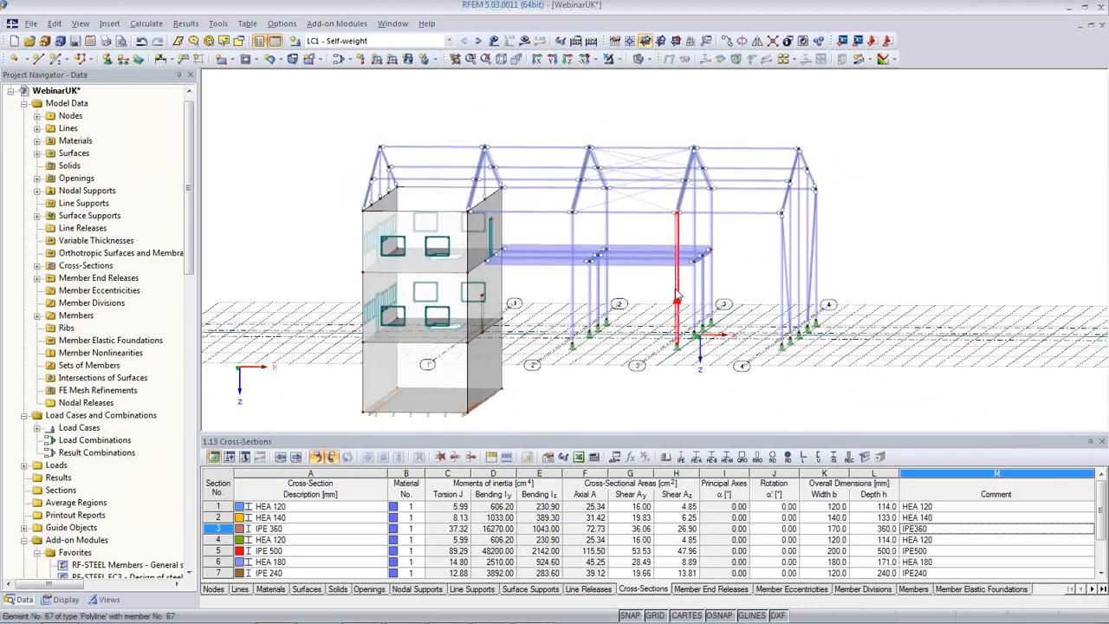
{"action": "left_click", "coordinate": [362, 551]}
{"action": "scroll", "coordinate": [362, 552], "scroll_direction": "down", "scroll_amount": 1}
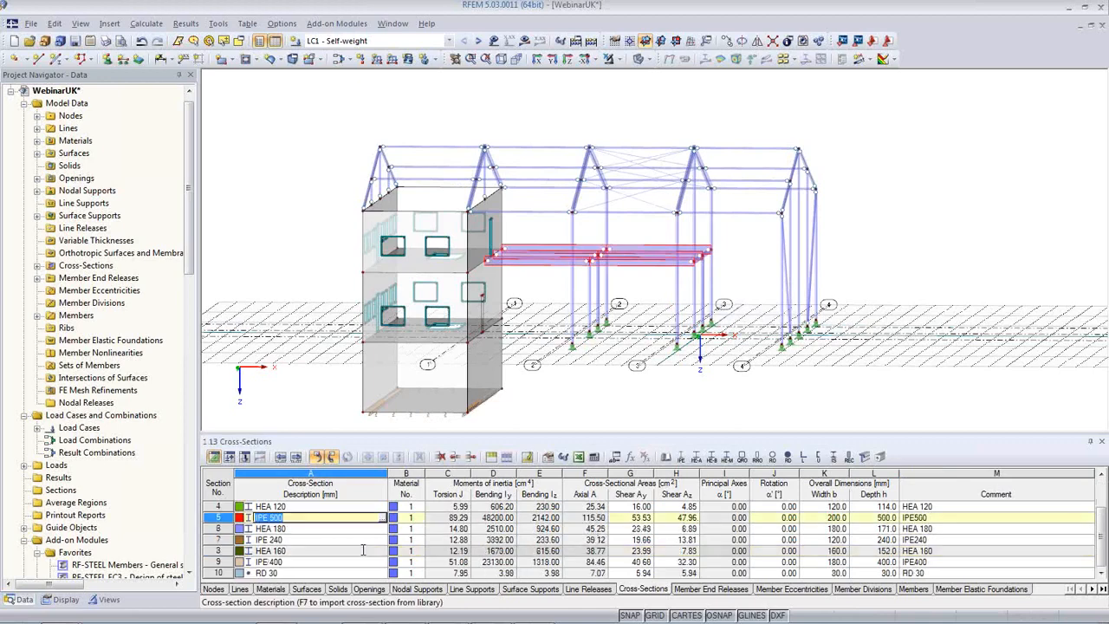
{"action": "left_click", "coordinate": [346, 571]}
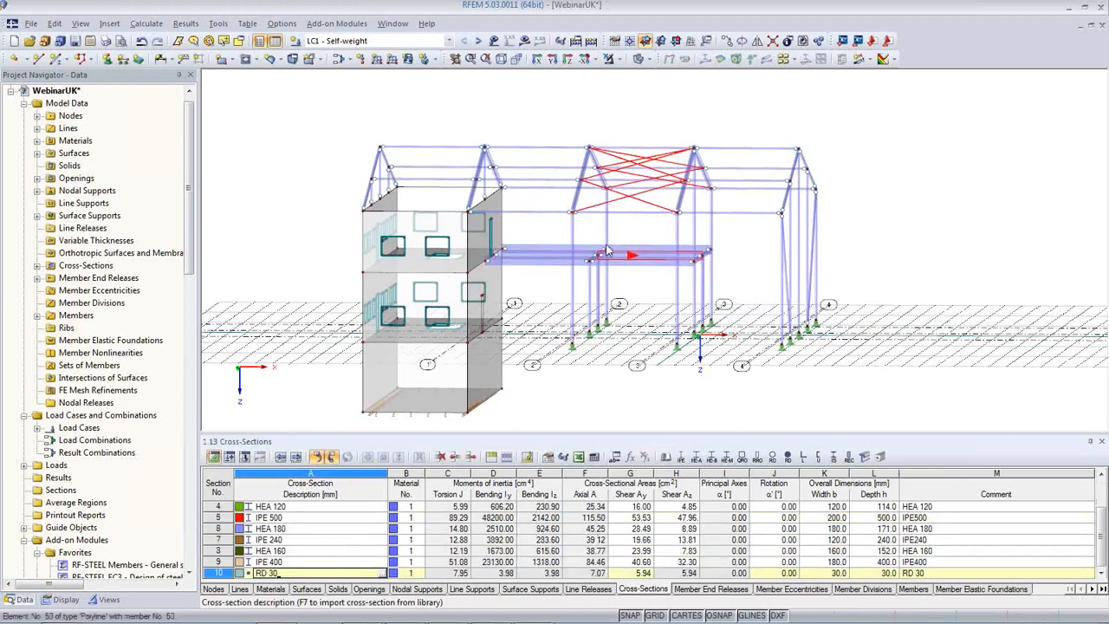
{"action": "double_click", "coordinate": [619, 215]}
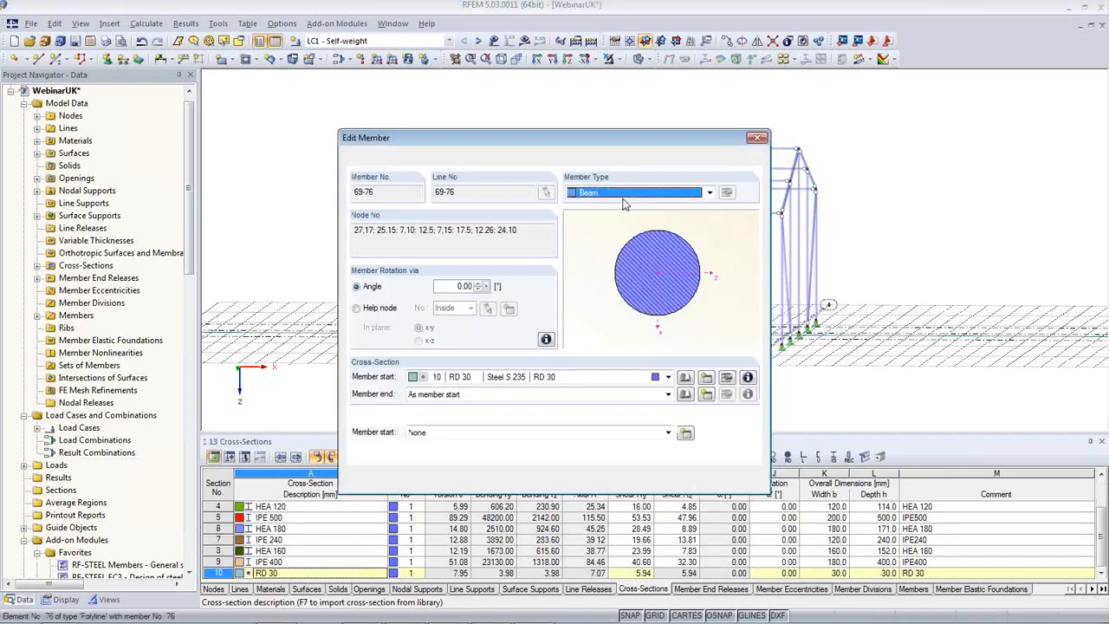
{"action": "left_click", "coordinate": [656, 195]}
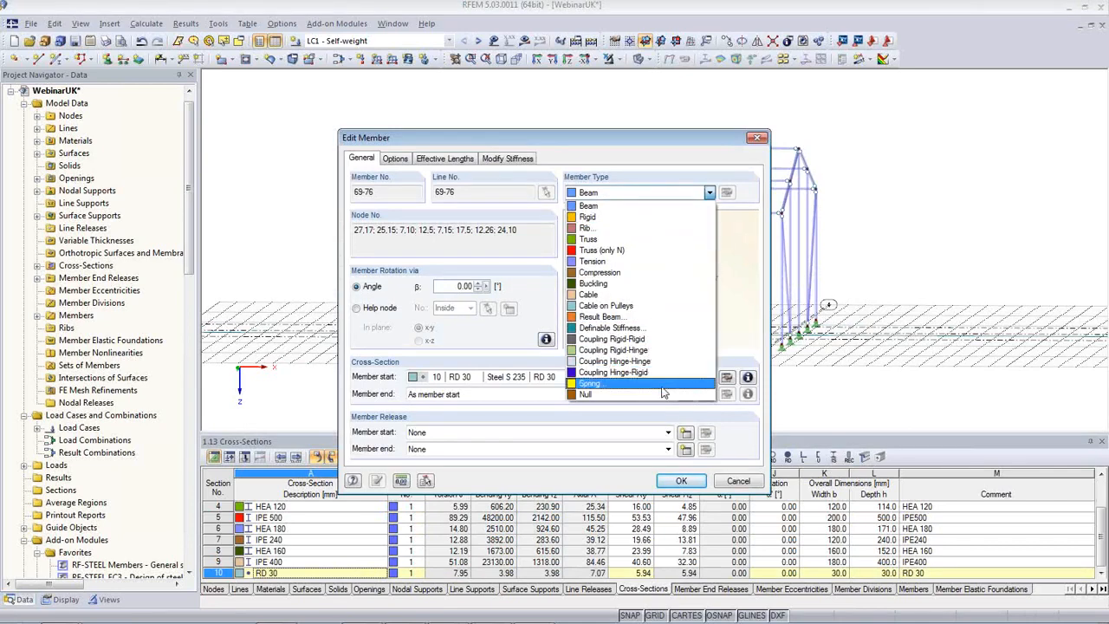
{"action": "left_click", "coordinate": [628, 262]}
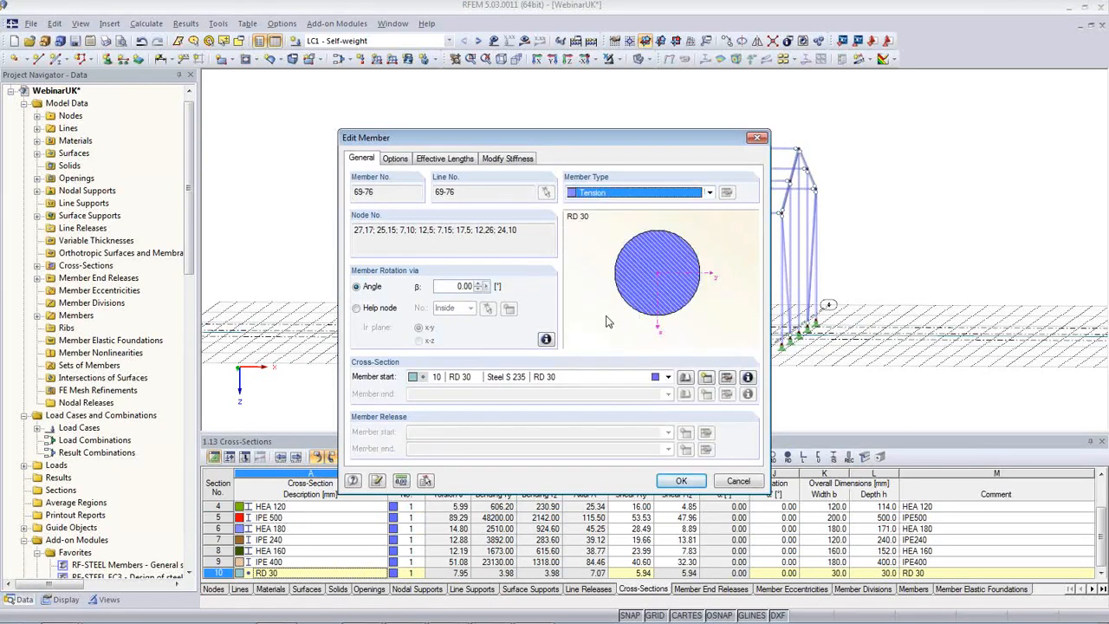
{"action": "left_click", "coordinate": [680, 482]}
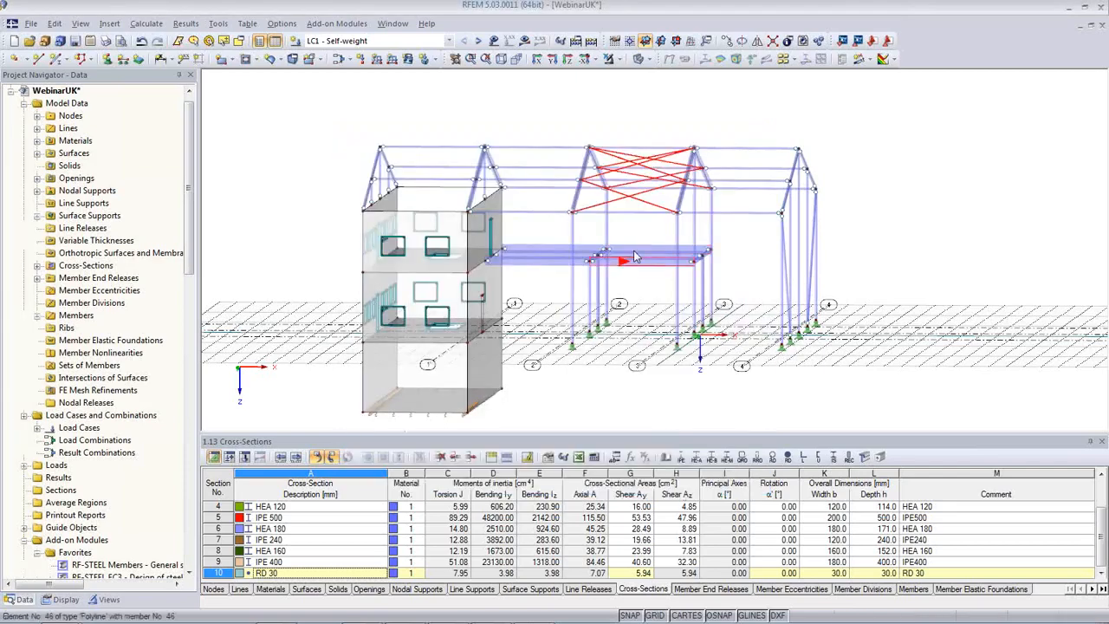
Add line releases on lines 87-94 of the lower floor slab, surface 2, freeing rotations φx, φy and φz.
{"action": "middle_click_drag", "start_coordinate": [607, 314], "coordinate": [635, 296], "text": "ctrl"}
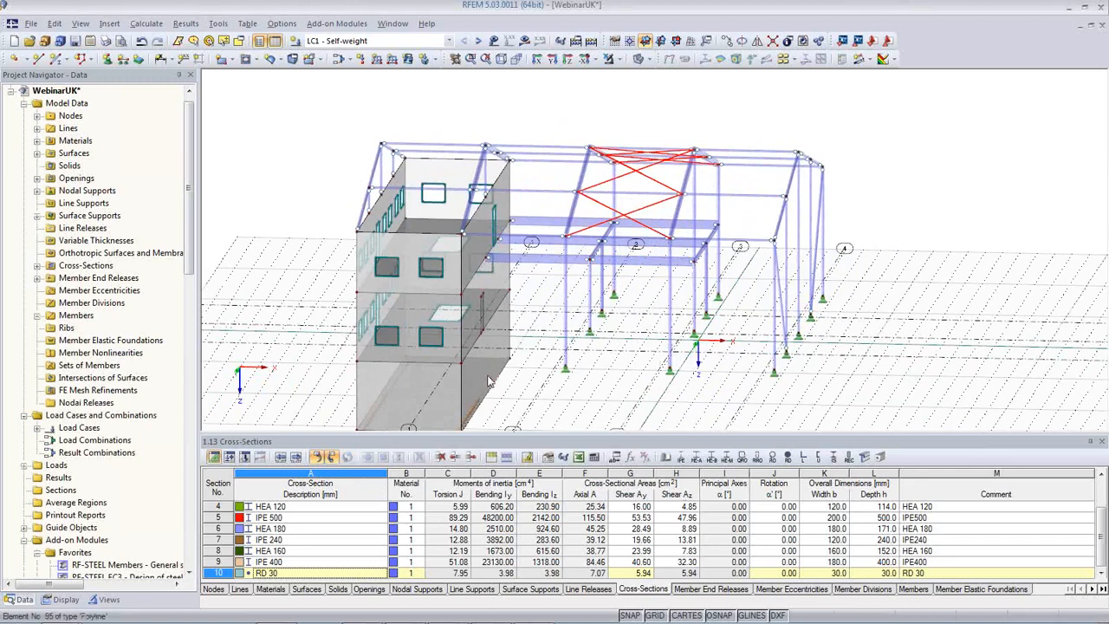
{"action": "left_click", "coordinate": [387, 344]}
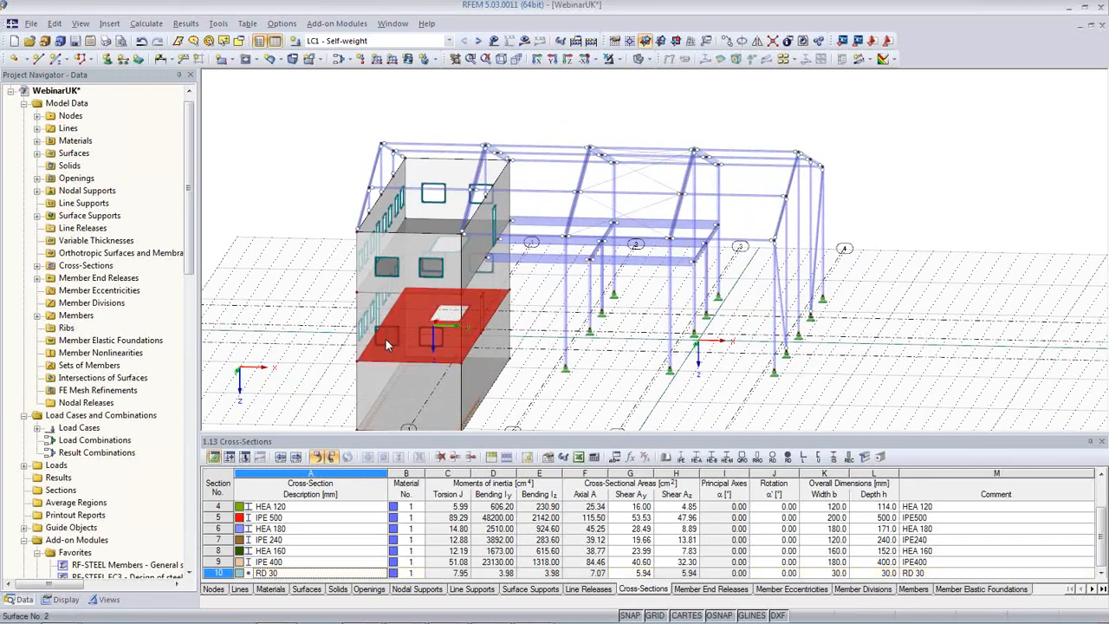
{"action": "double_click", "coordinate": [385, 344]}
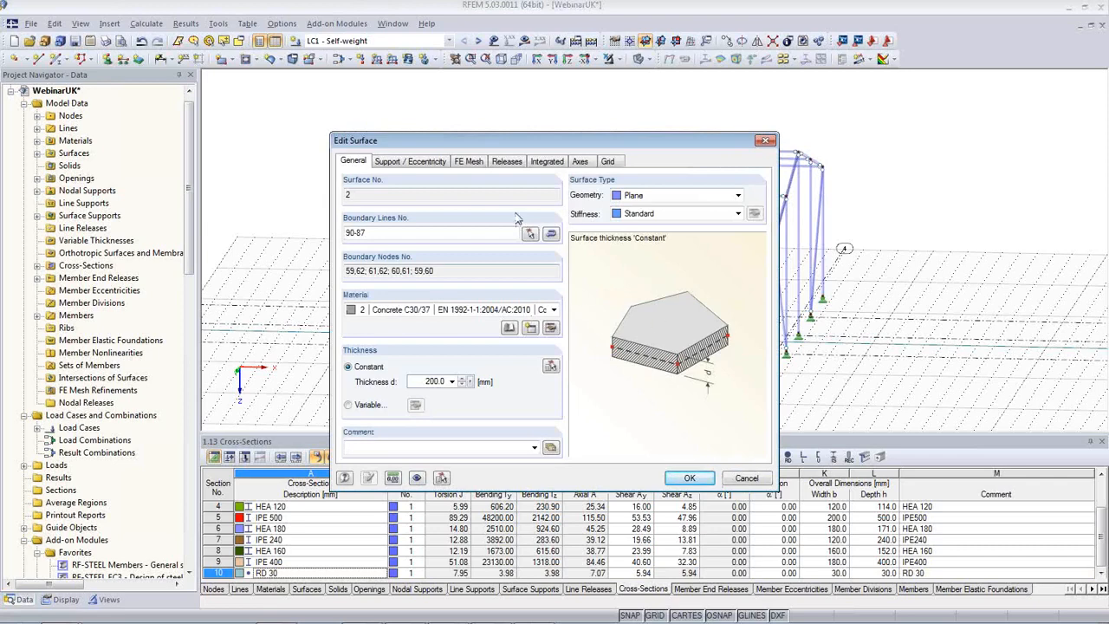
{"action": "left_click", "coordinate": [507, 162]}
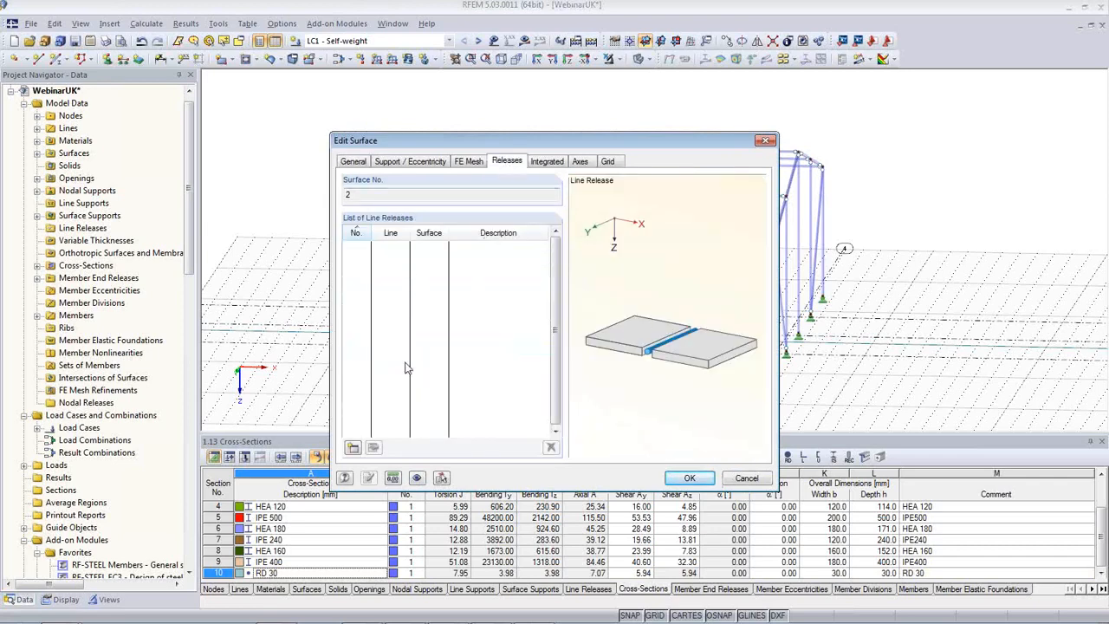
{"action": "left_click", "coordinate": [353, 447]}
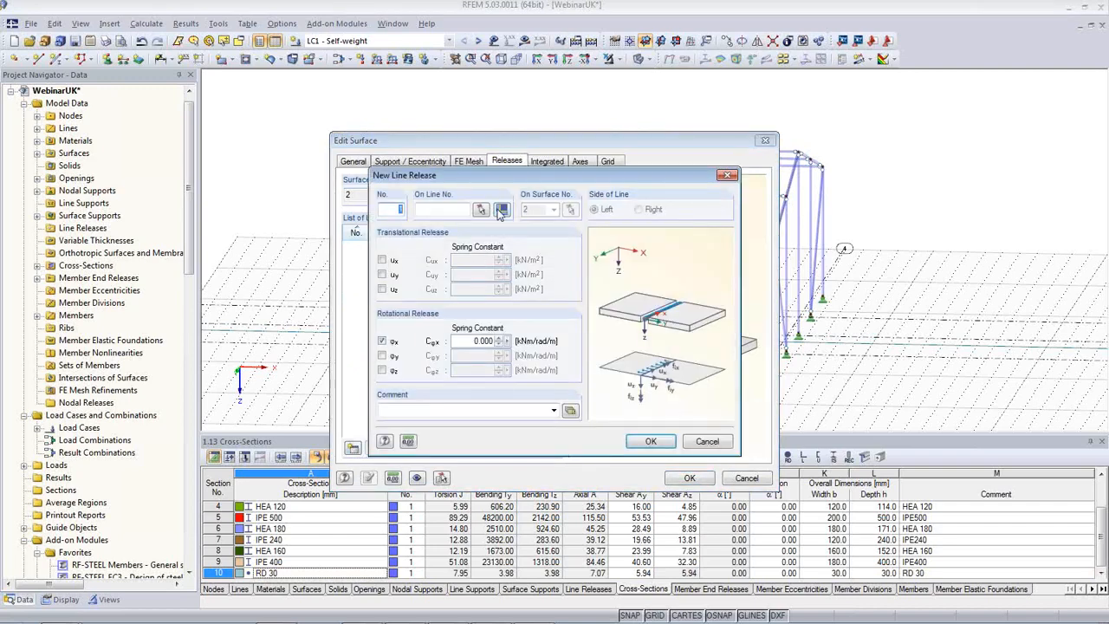
{"action": "left_click", "coordinate": [501, 210]}
{"action": "left_click", "coordinate": [382, 355]}
{"action": "left_click", "coordinate": [382, 370]}
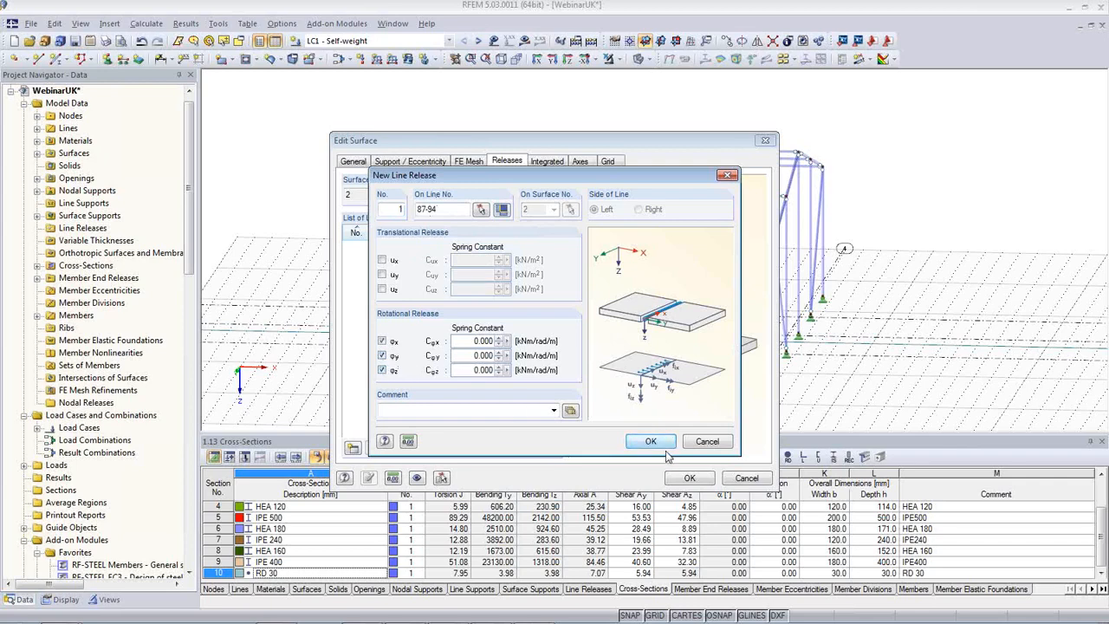
{"action": "left_click", "coordinate": [651, 441]}
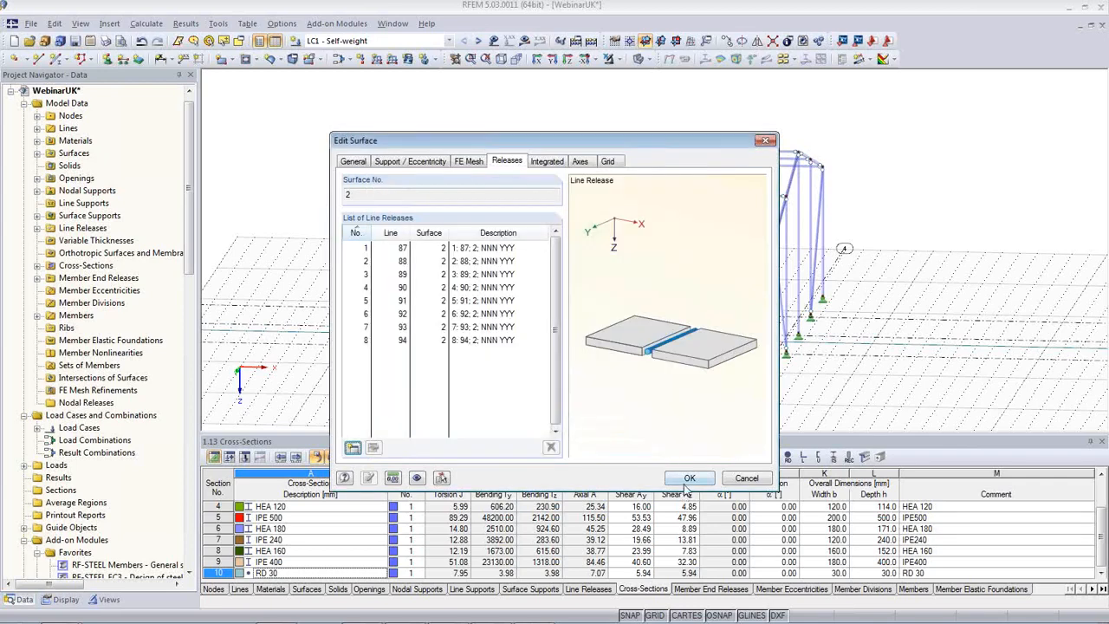
{"action": "left_click", "coordinate": [690, 479]}
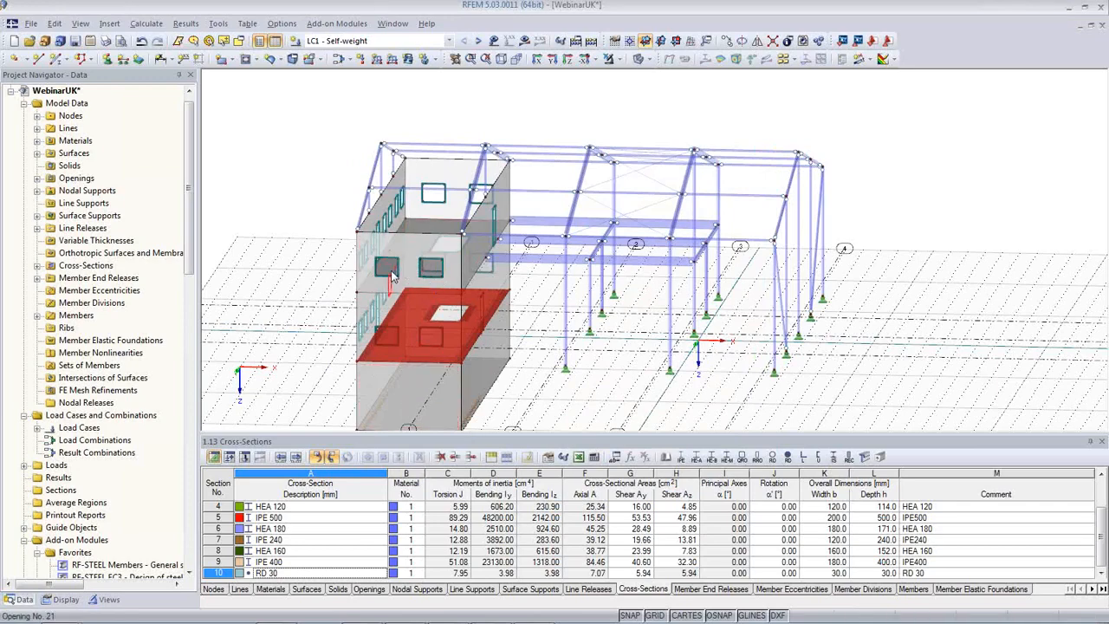
Add line releases on lines 79-86 of the upper floor slab, surface 1, freeing rotations φx, φy and φz.
{"action": "double_click", "coordinate": [392, 274]}
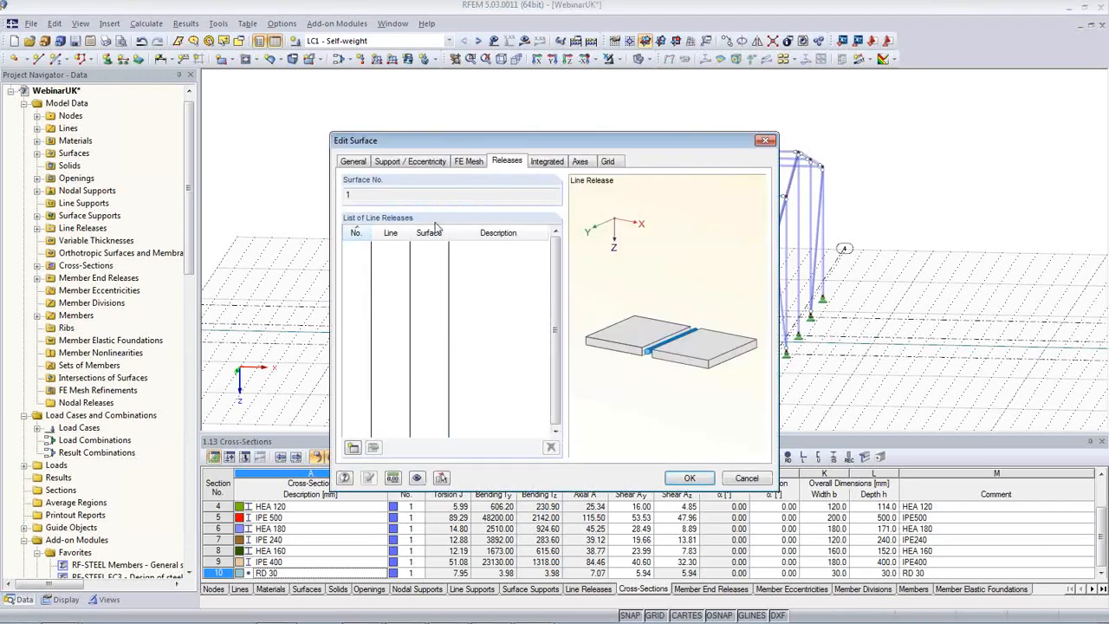
{"action": "left_click", "coordinate": [352, 448]}
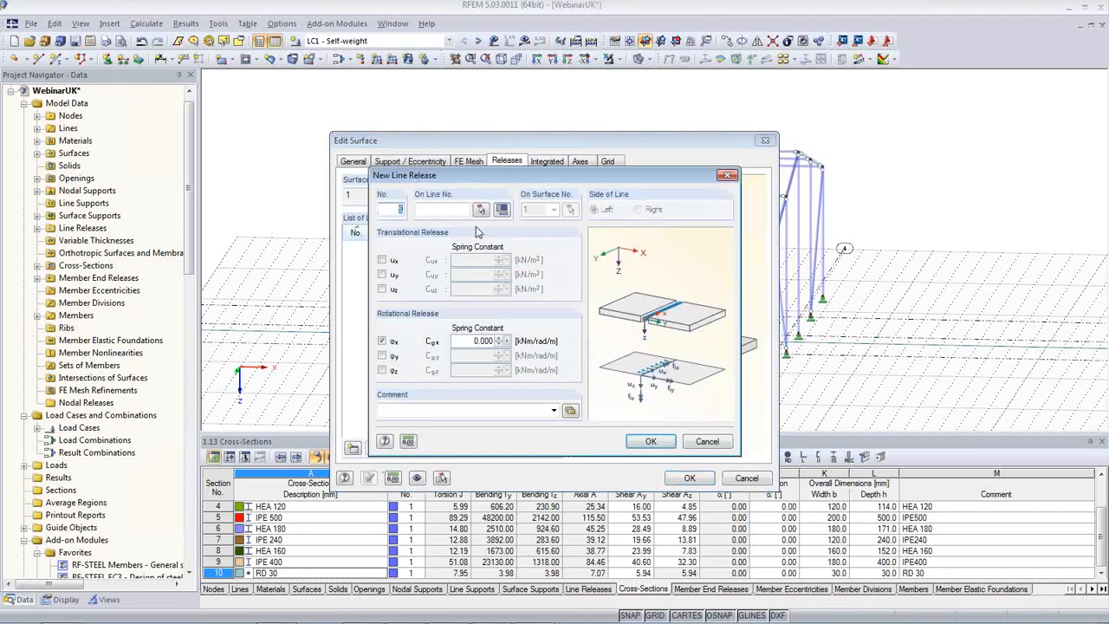
{"action": "left_click", "coordinate": [501, 210]}
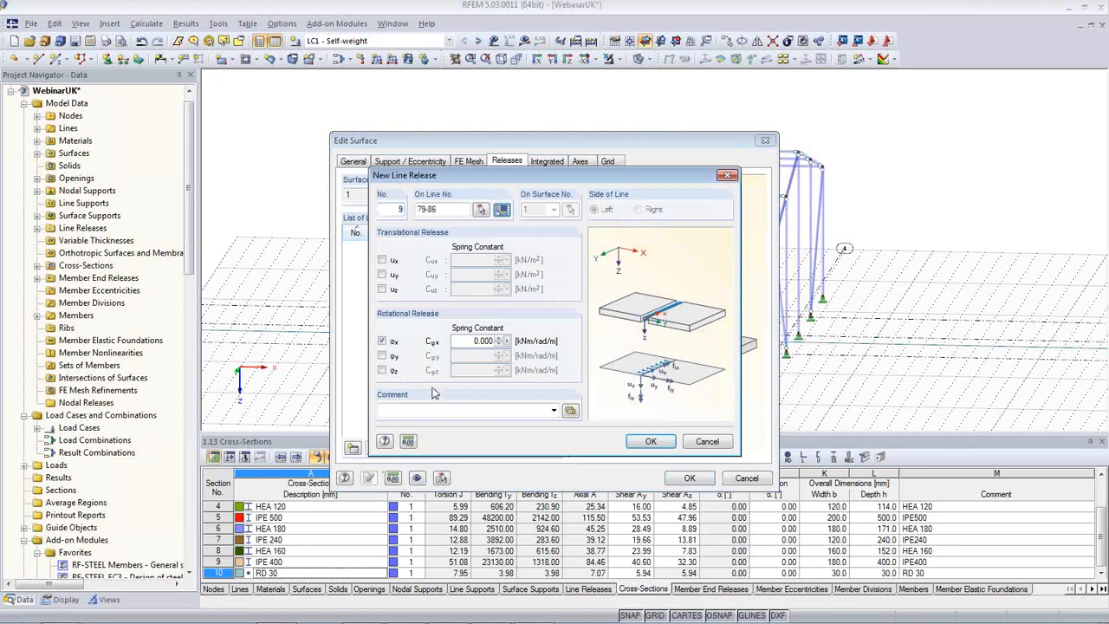
{"action": "left_click", "coordinate": [382, 356]}
{"action": "left_click", "coordinate": [382, 370]}
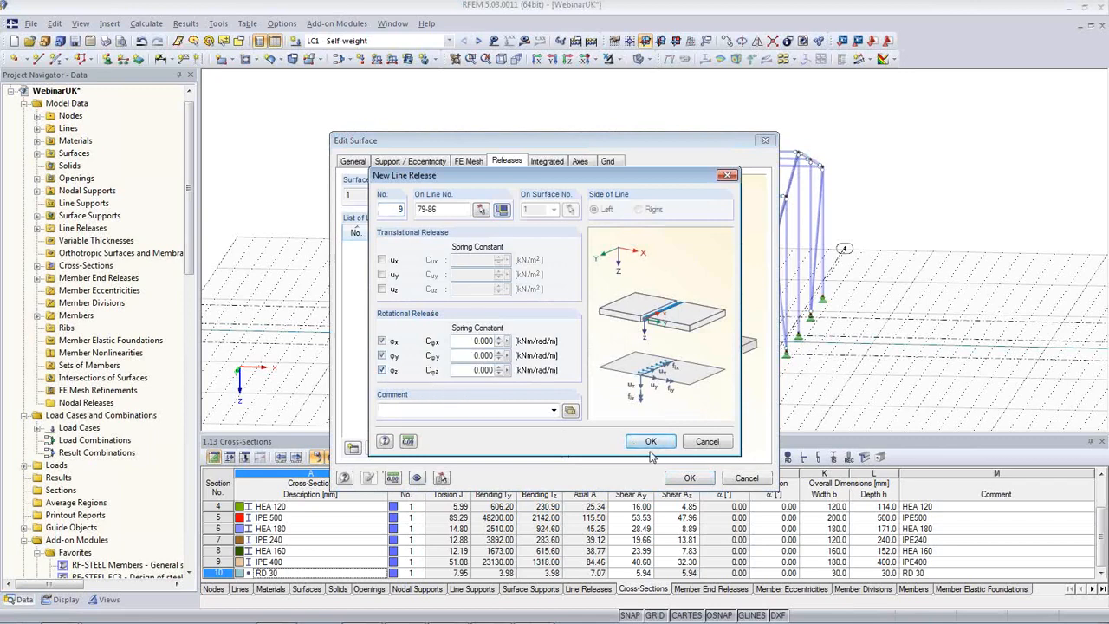
{"action": "left_click", "coordinate": [651, 442]}
{"action": "left_click", "coordinate": [690, 478]}
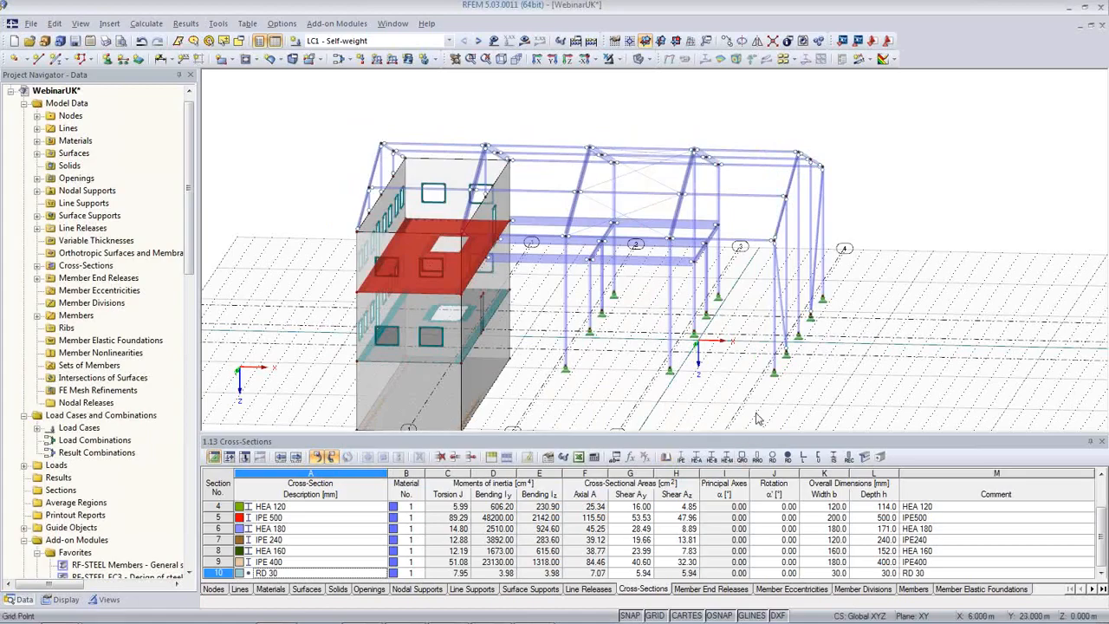
Assign the existing local release 1 to the member end of the two HEA 180 columns, members 50 and 51.
{"action": "middle_click_drag", "start_coordinate": [751, 405], "coordinate": [613, 414], "text": "ctrl"}
{"action": "scroll", "coordinate": [614, 413], "scroll_direction": "up", "scroll_amount": 5}
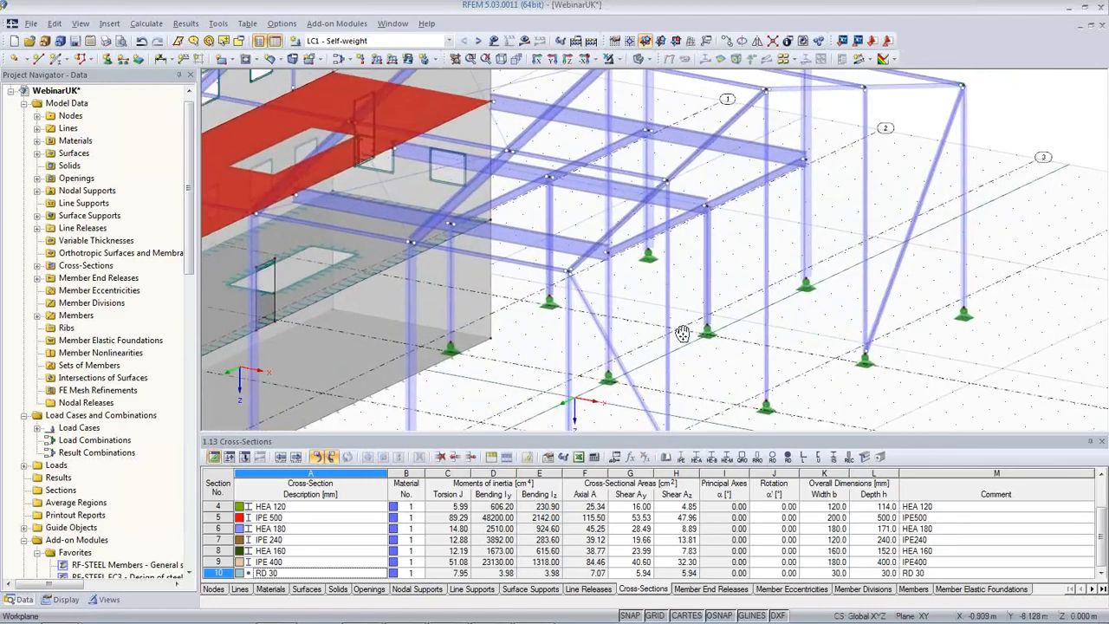
{"action": "scroll", "coordinate": [711, 277], "scroll_direction": "up", "scroll_amount": 4}
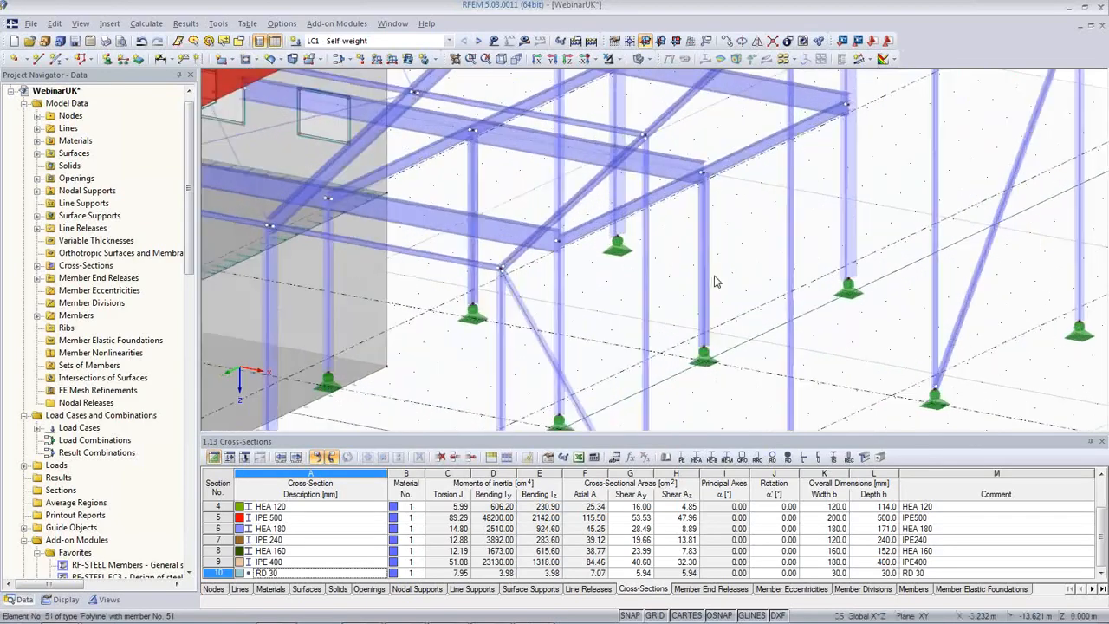
{"action": "middle_click_drag", "start_coordinate": [682, 143], "coordinate": [683, 208]}
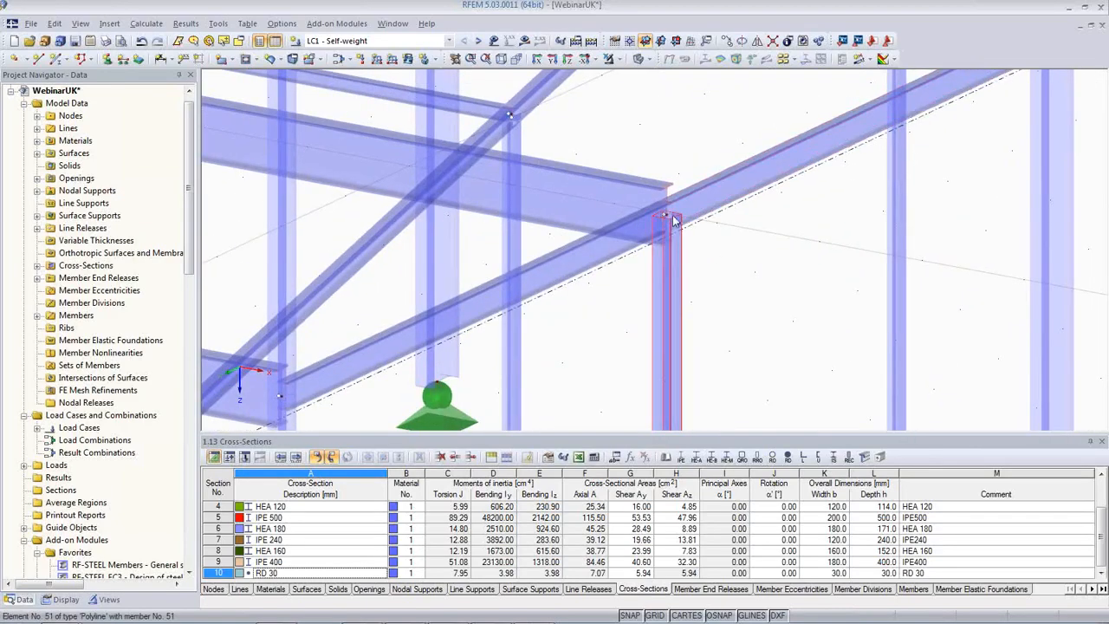
{"action": "scroll", "coordinate": [658, 279], "scroll_direction": "down", "scroll_amount": 4}
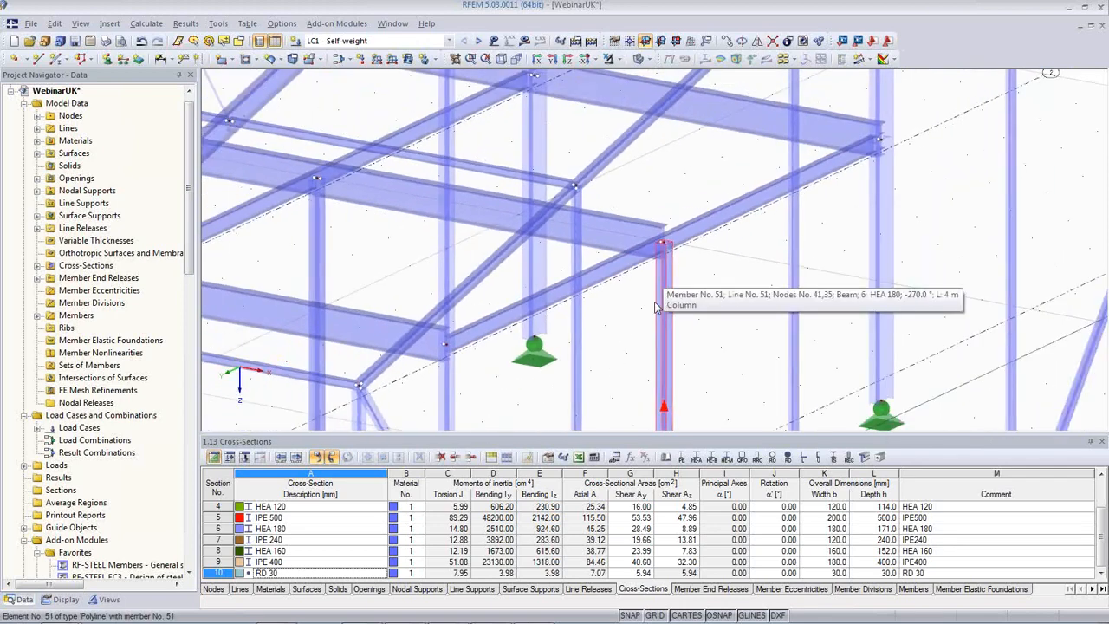
{"action": "scroll", "coordinate": [656, 304], "scroll_direction": "down", "scroll_amount": 2}
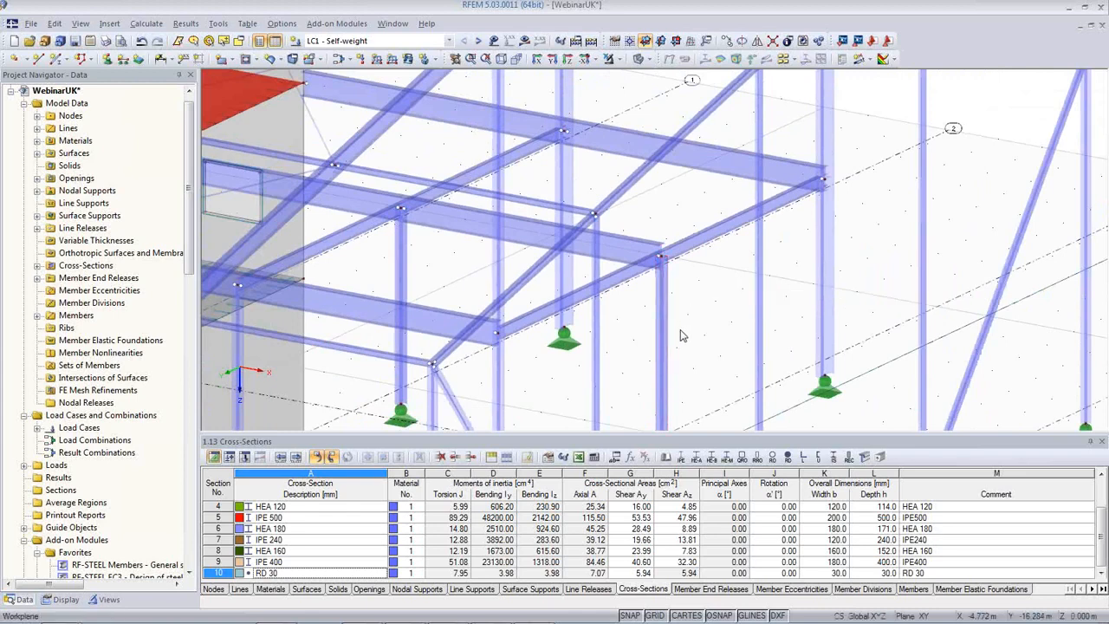
{"action": "left_click", "coordinate": [661, 338]}
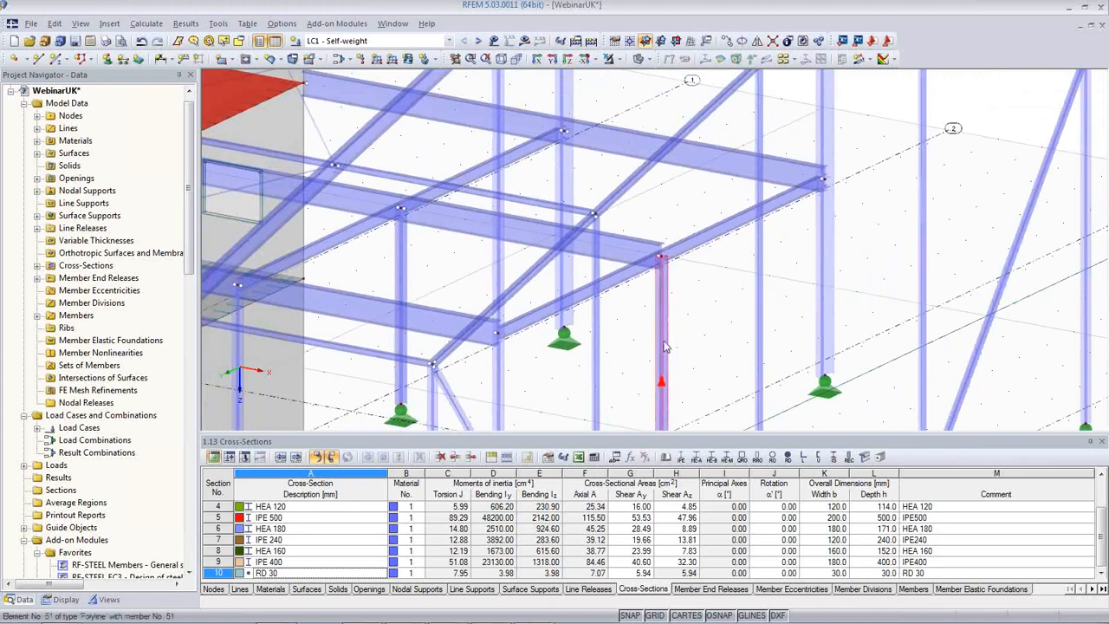
{"action": "double_click", "coordinate": [414, 273]}
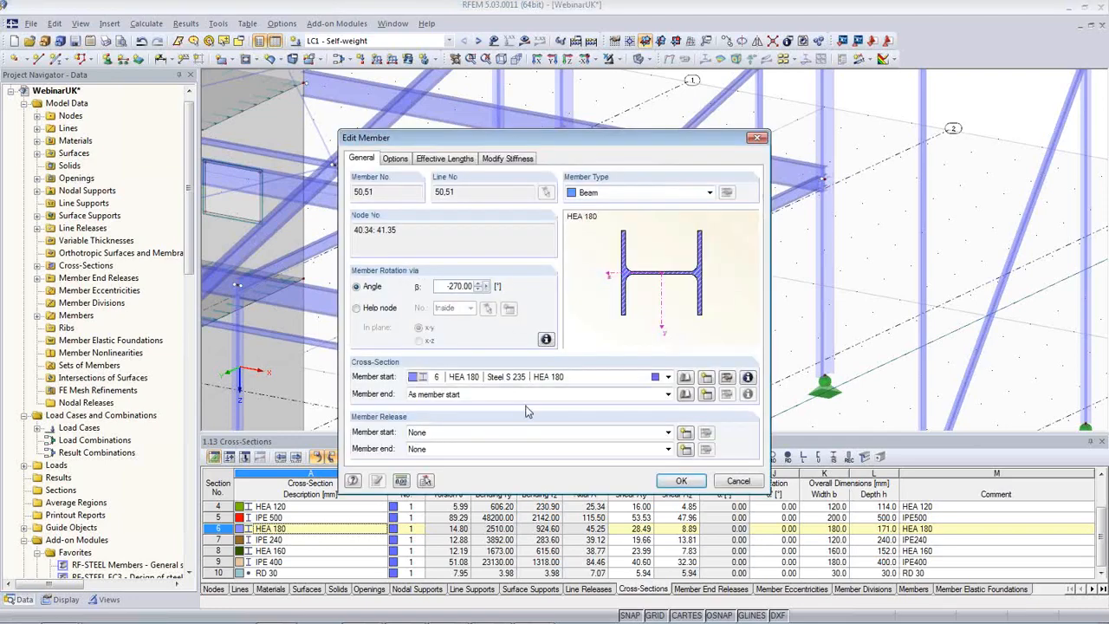
{"action": "left_click", "coordinate": [539, 449]}
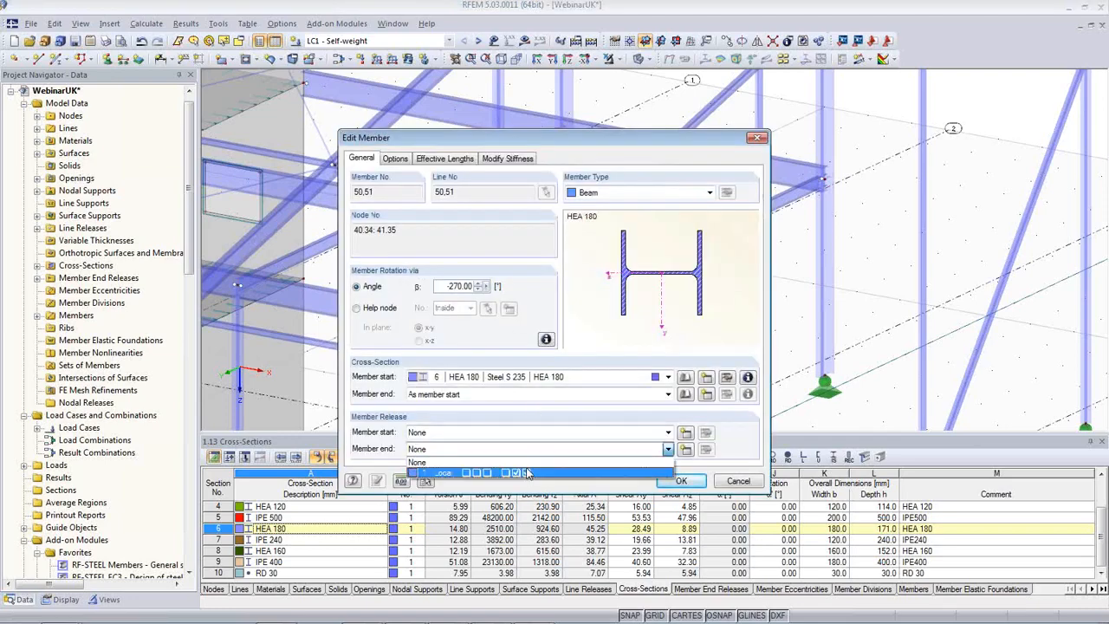
{"action": "left_click", "coordinate": [538, 477]}
{"action": "left_click", "coordinate": [681, 481]}
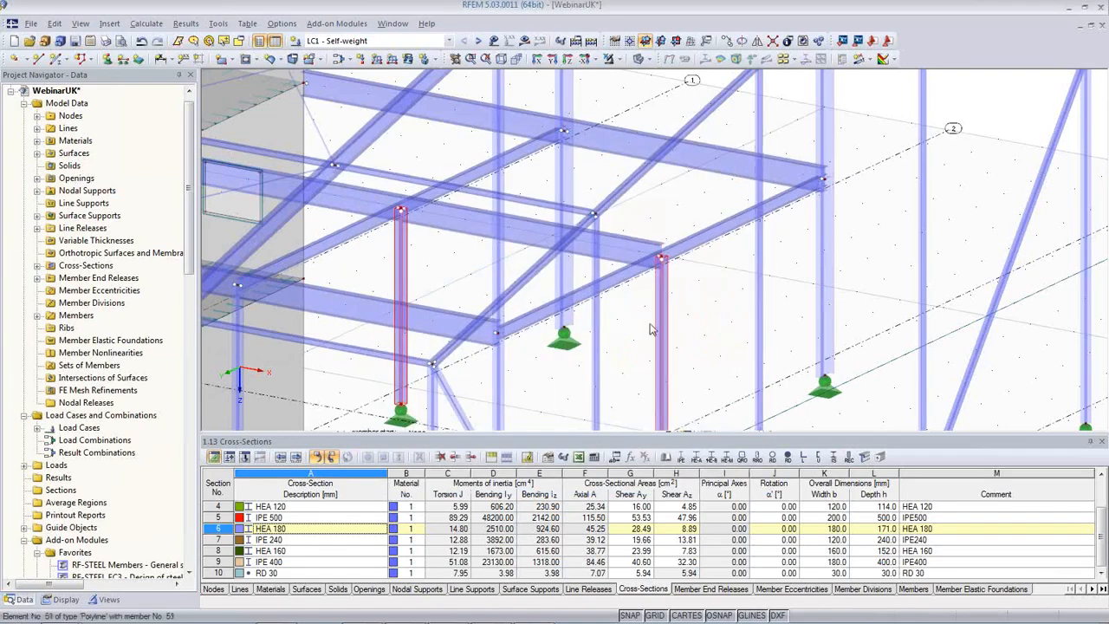
Assign the existing local release 1 to the member start of the IPE 240 beam, member 54.
{"action": "scroll", "coordinate": [631, 349], "scroll_direction": "down", "scroll_amount": 5}
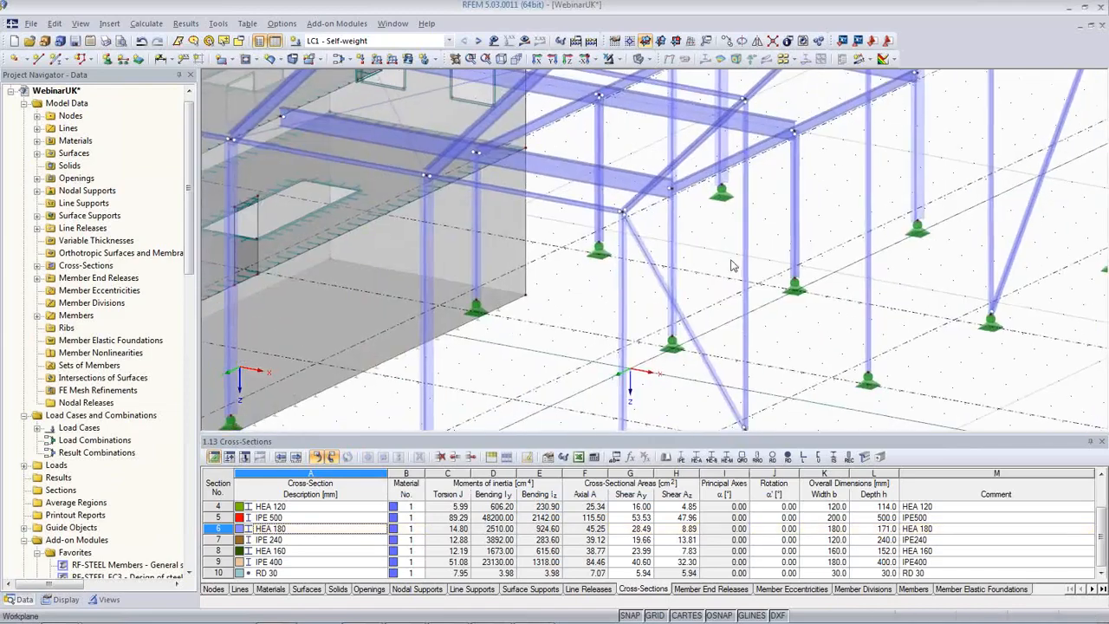
{"action": "middle_click_drag", "start_coordinate": [652, 374], "coordinate": [643, 307], "text": "ctrl"}
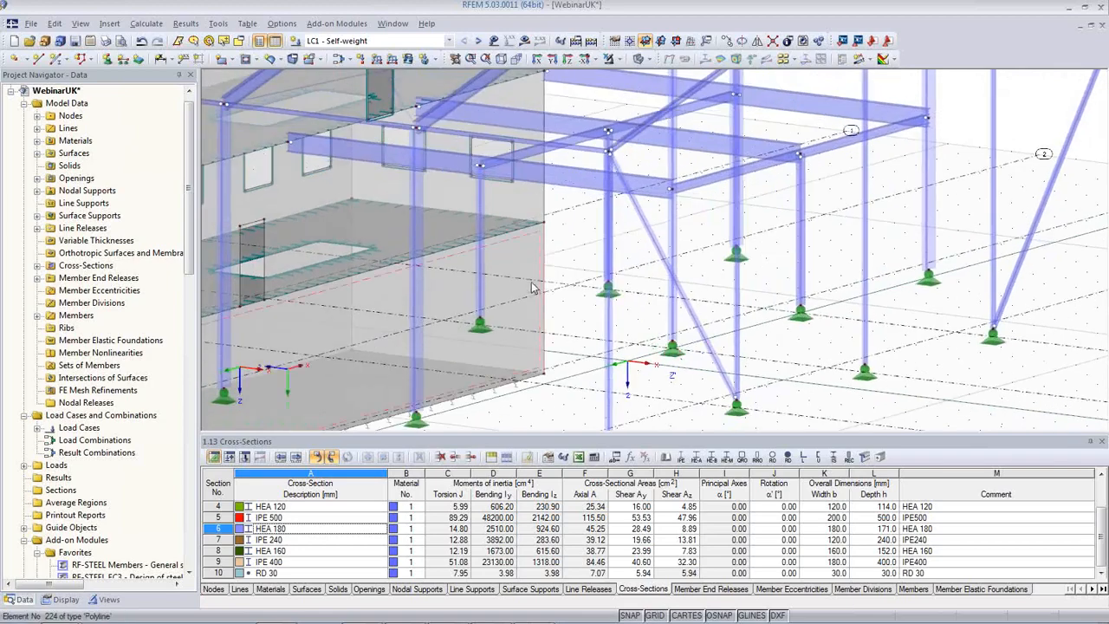
{"action": "middle_click_drag", "start_coordinate": [596, 265], "coordinate": [574, 362]}
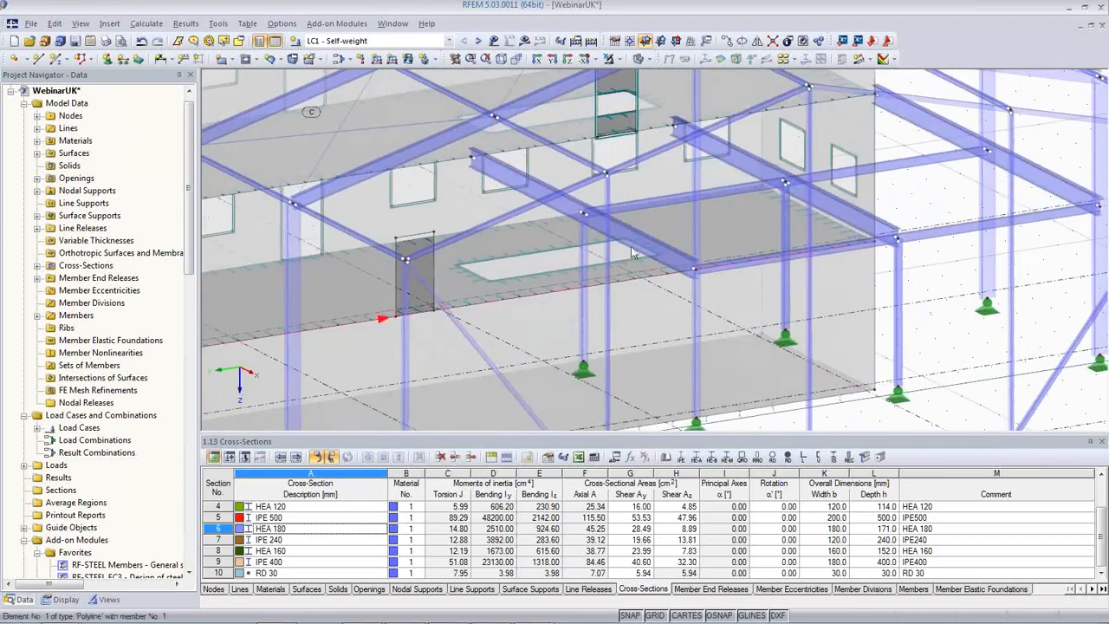
{"action": "left_click", "coordinate": [650, 205]}
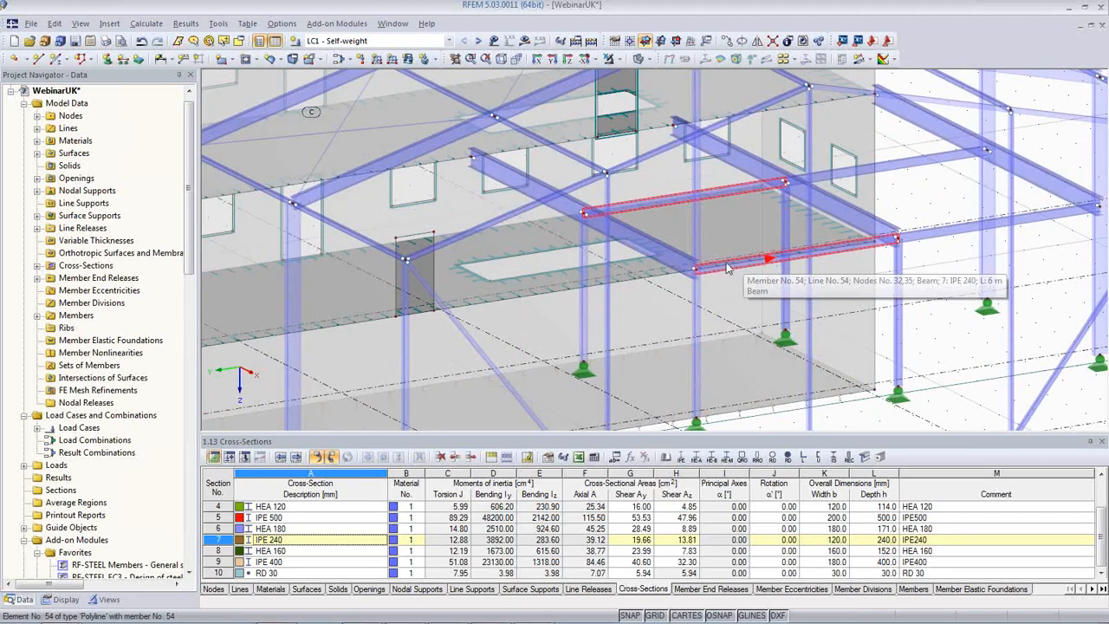
{"action": "double_click", "coordinate": [728, 269]}
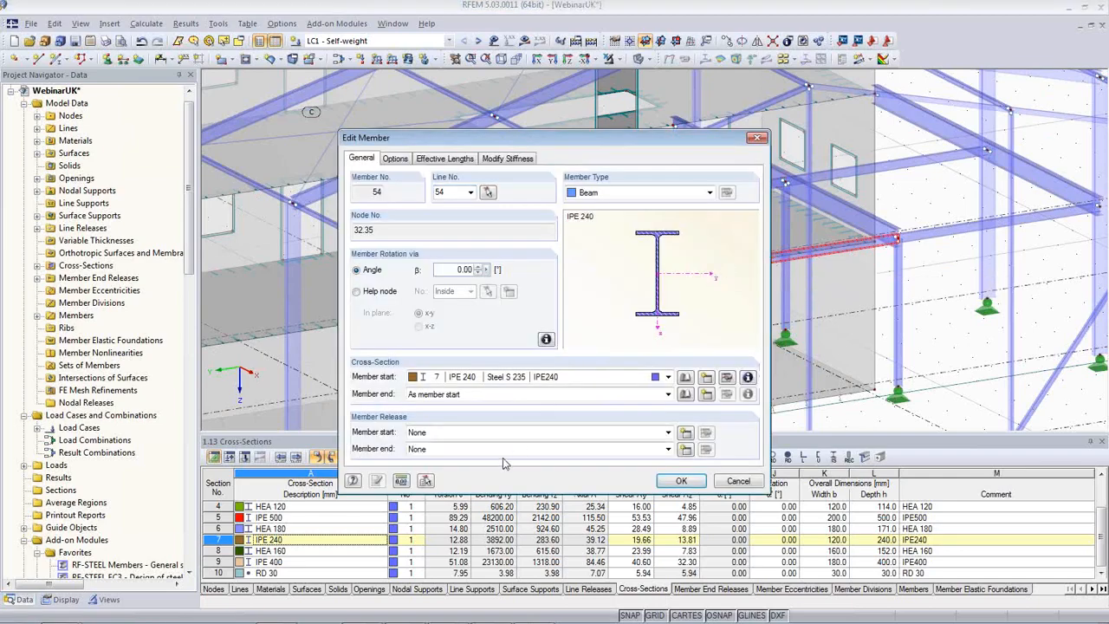
{"action": "left_click", "coordinate": [487, 432]}
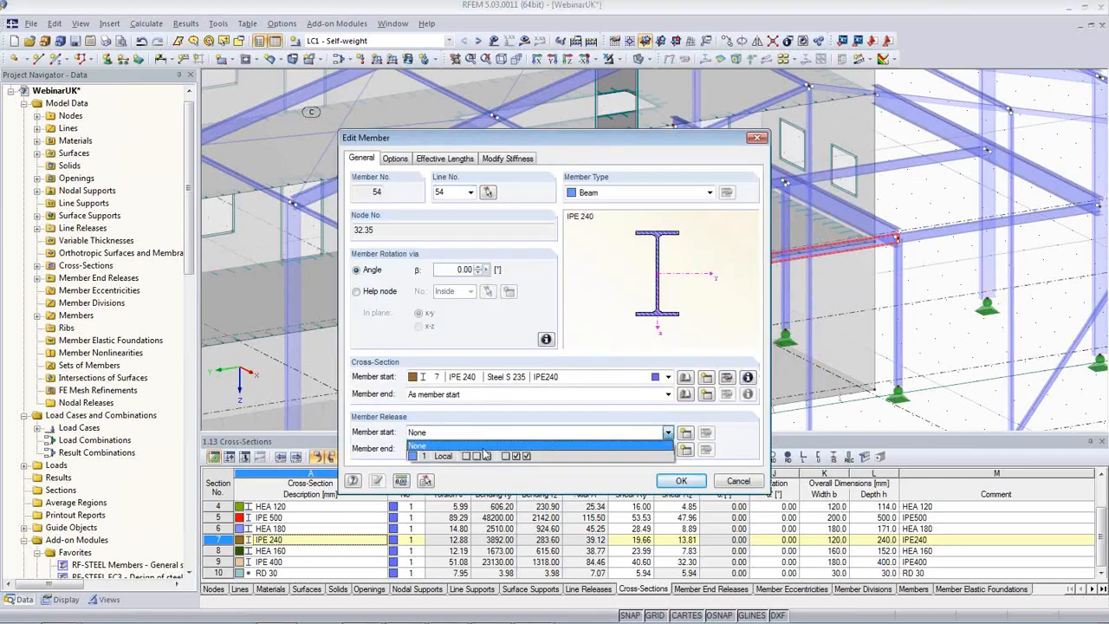
{"action": "left_click", "coordinate": [489, 448]}
{"action": "left_click", "coordinate": [681, 481]}
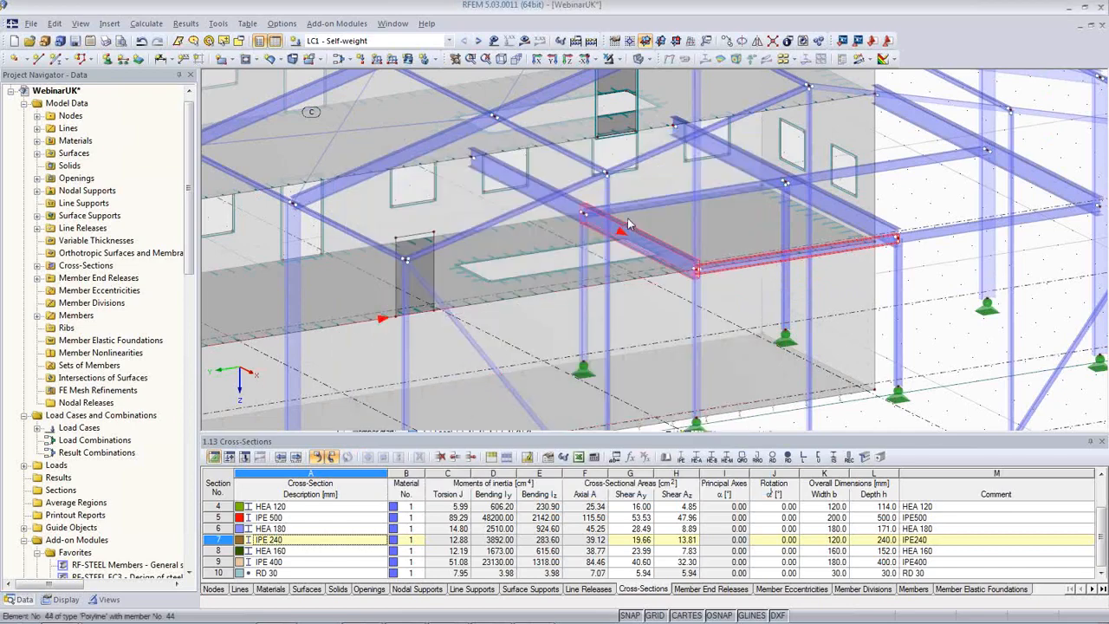
Set the member start release of the parallel IPE 240 beam, member 52, to local release 1.
{"action": "double_click", "coordinate": [655, 204]}
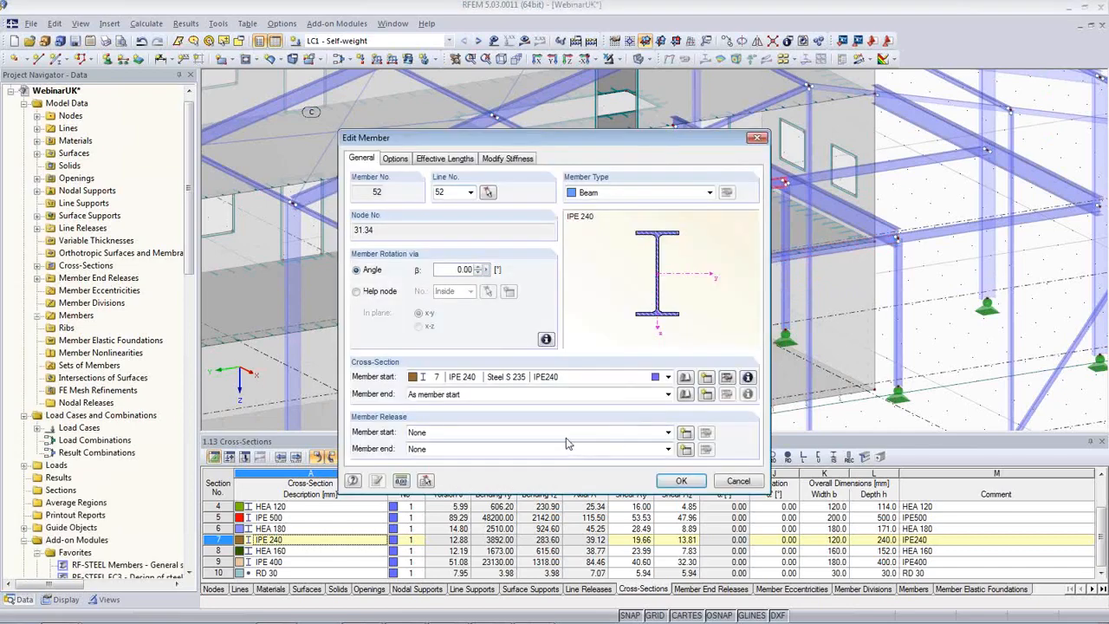
{"action": "left_click", "coordinate": [568, 432]}
{"action": "left_click", "coordinate": [559, 456]}
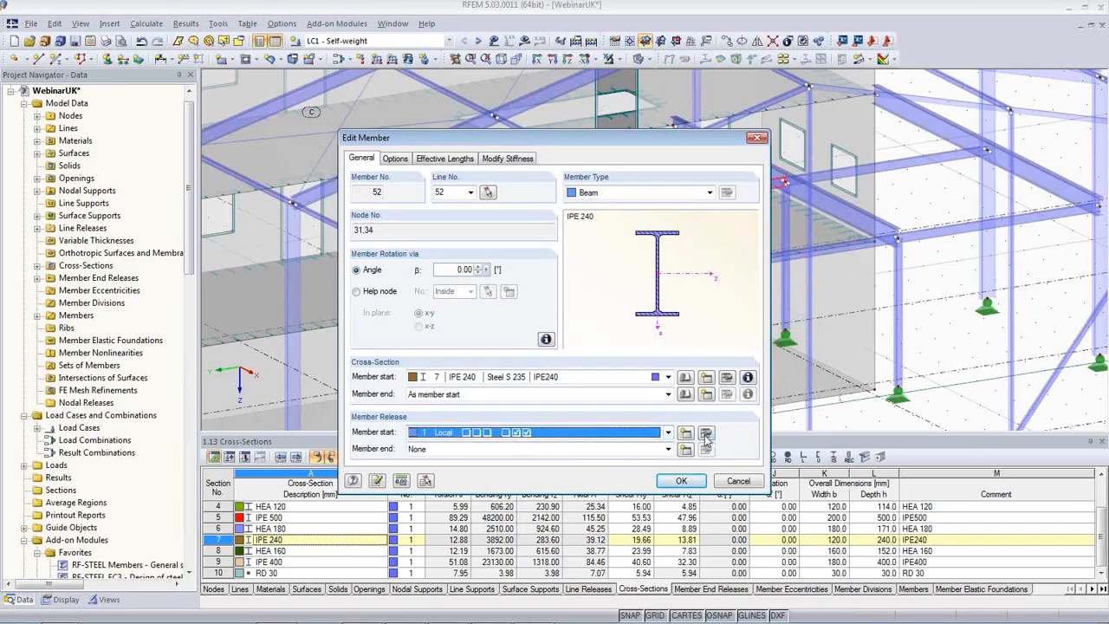
Try the Partial activity nonlinearity for φz in release 1, sample yielding from release moment M+, and reset the nonlinearity to None.
{"action": "left_click", "coordinate": [706, 434]}
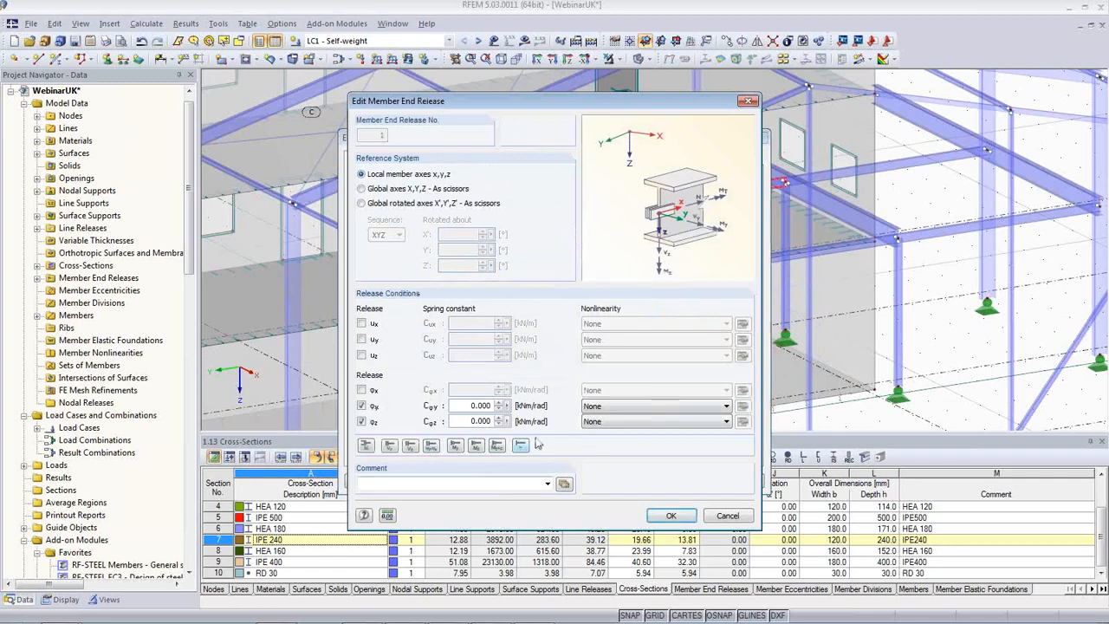
{"action": "left_click", "coordinate": [700, 422]}
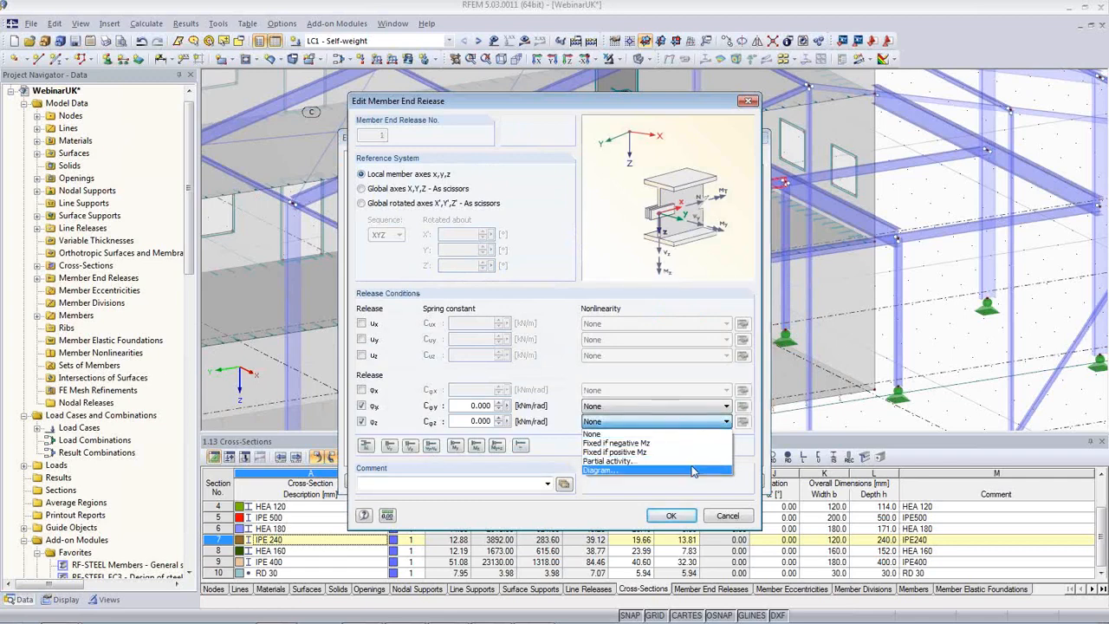
{"action": "left_click", "coordinate": [693, 461]}
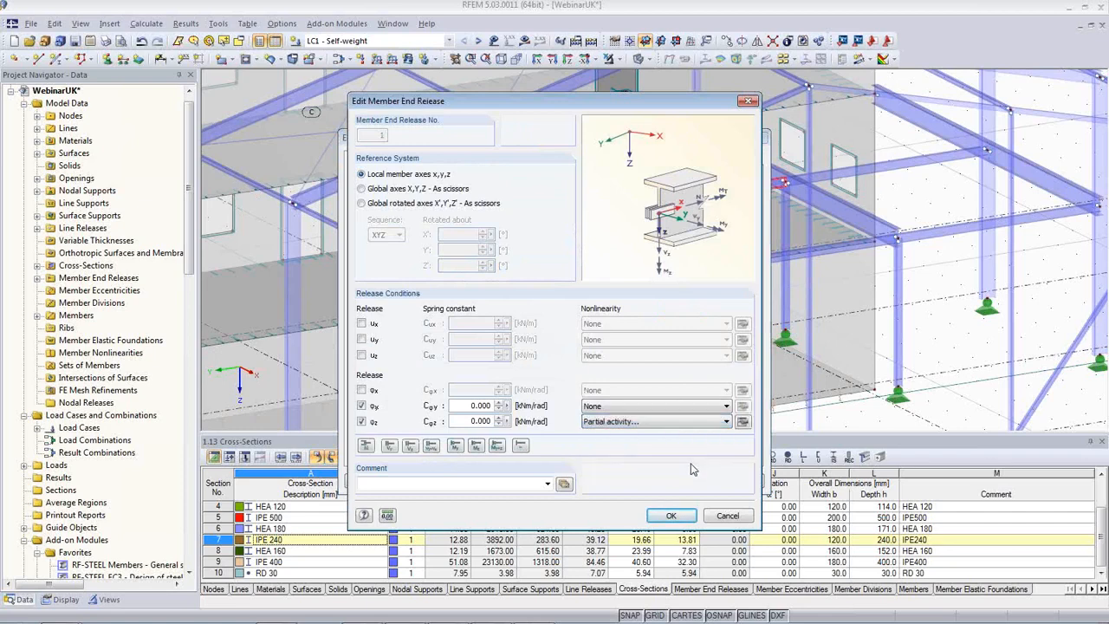
{"action": "left_click", "coordinate": [743, 422]}
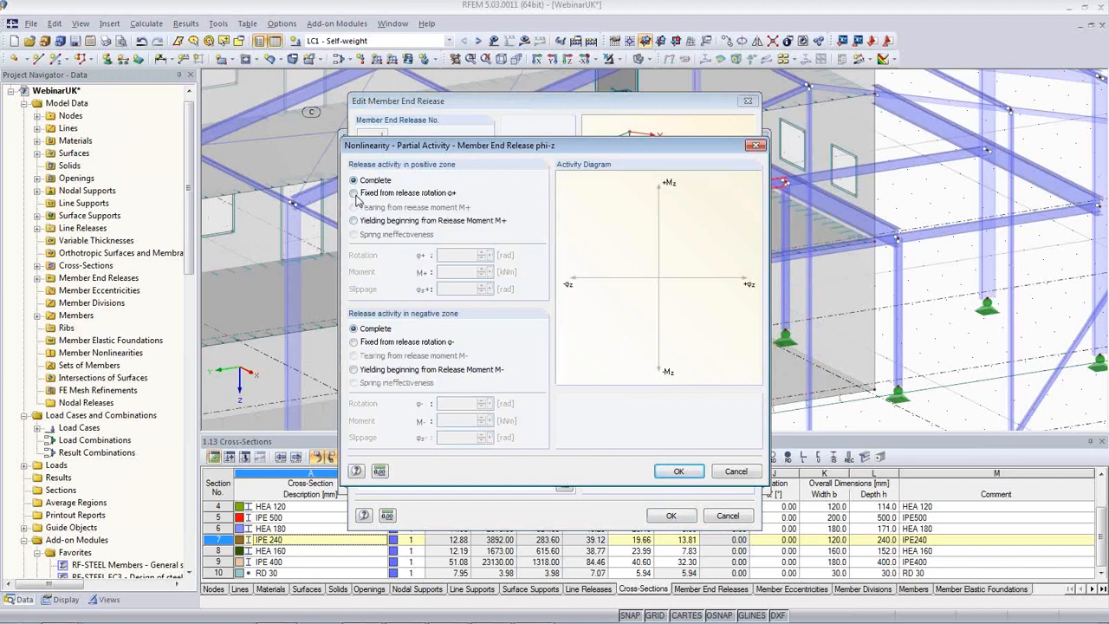
{"action": "left_click", "coordinate": [353, 221]}
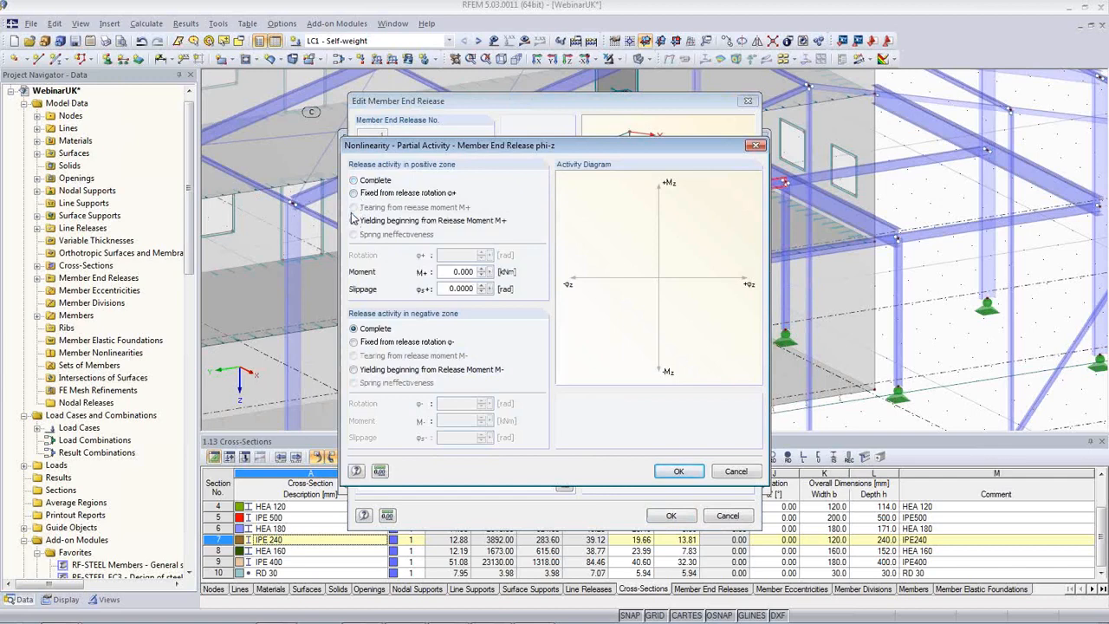
{"action": "left_click", "coordinate": [354, 181]}
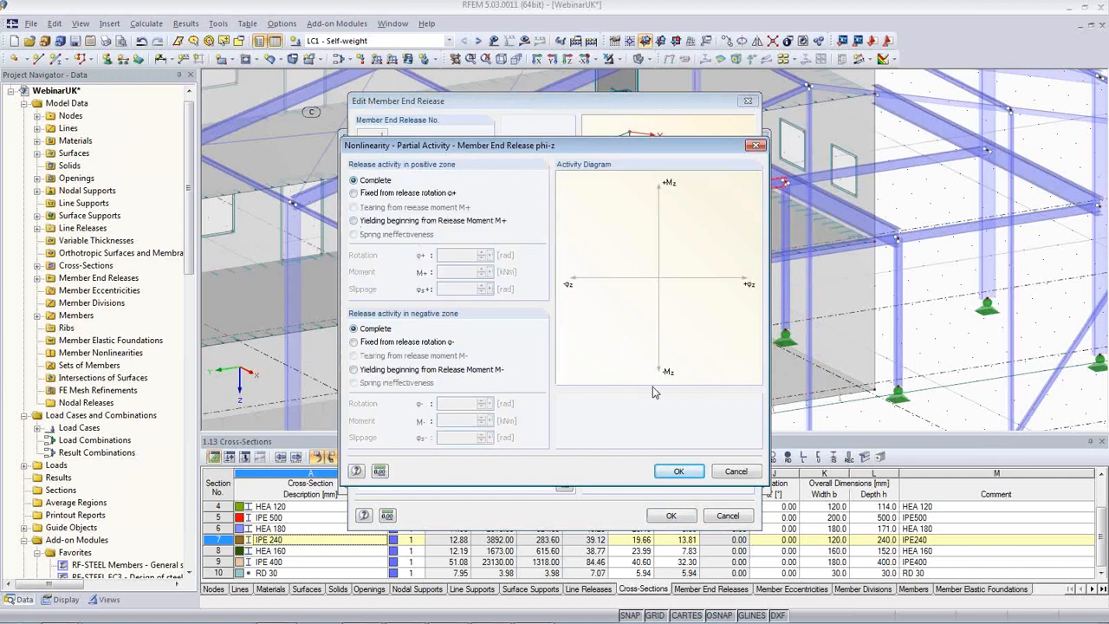
{"action": "left_click", "coordinate": [736, 471]}
{"action": "left_click", "coordinate": [675, 423]}
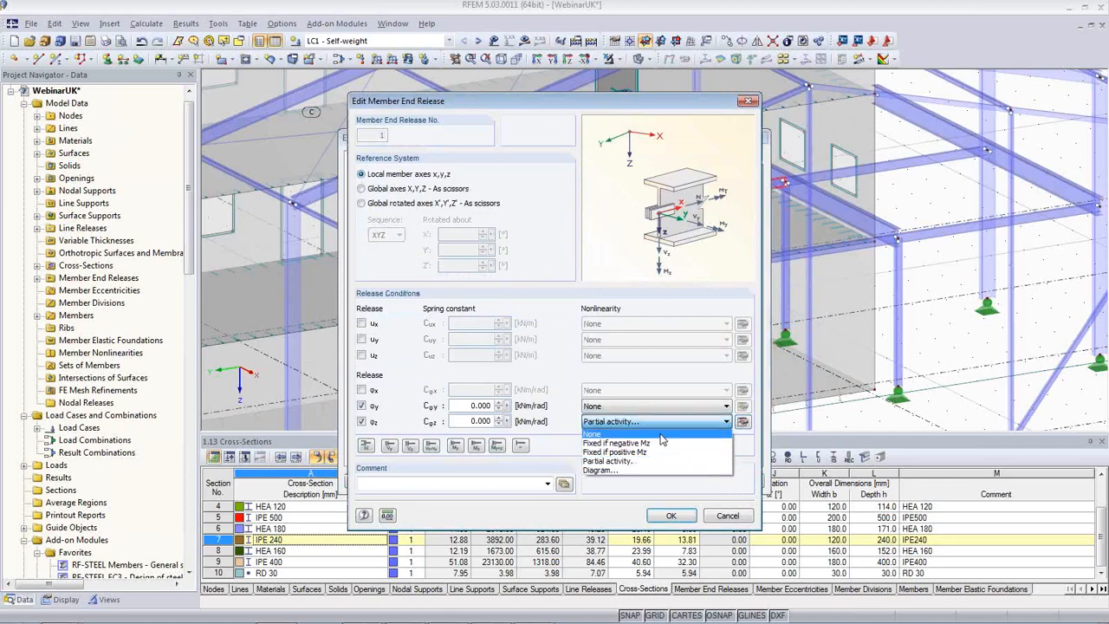
{"action": "left_click", "coordinate": [615, 433]}
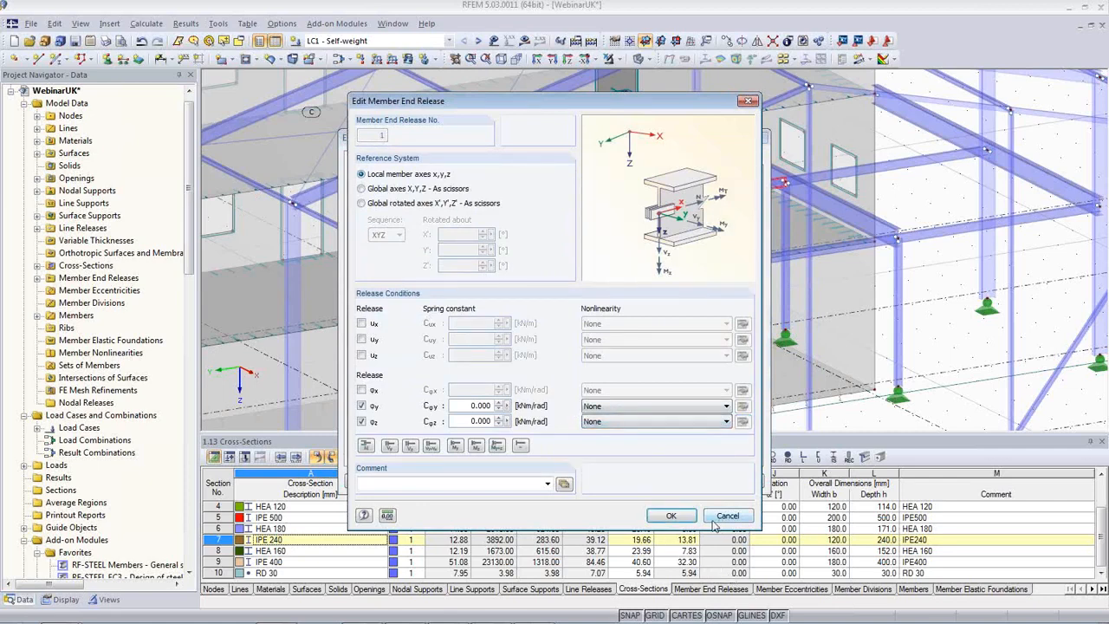
Confirm the release definition and apply the edit of member 52.
{"action": "left_click", "coordinate": [671, 516]}
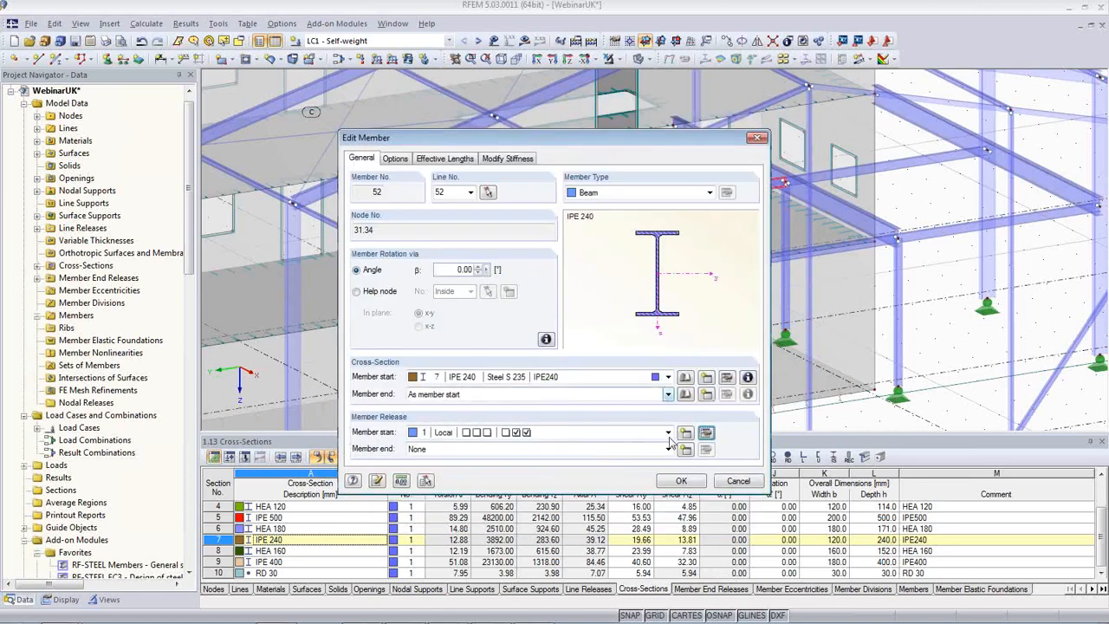
{"action": "left_click", "coordinate": [681, 481]}
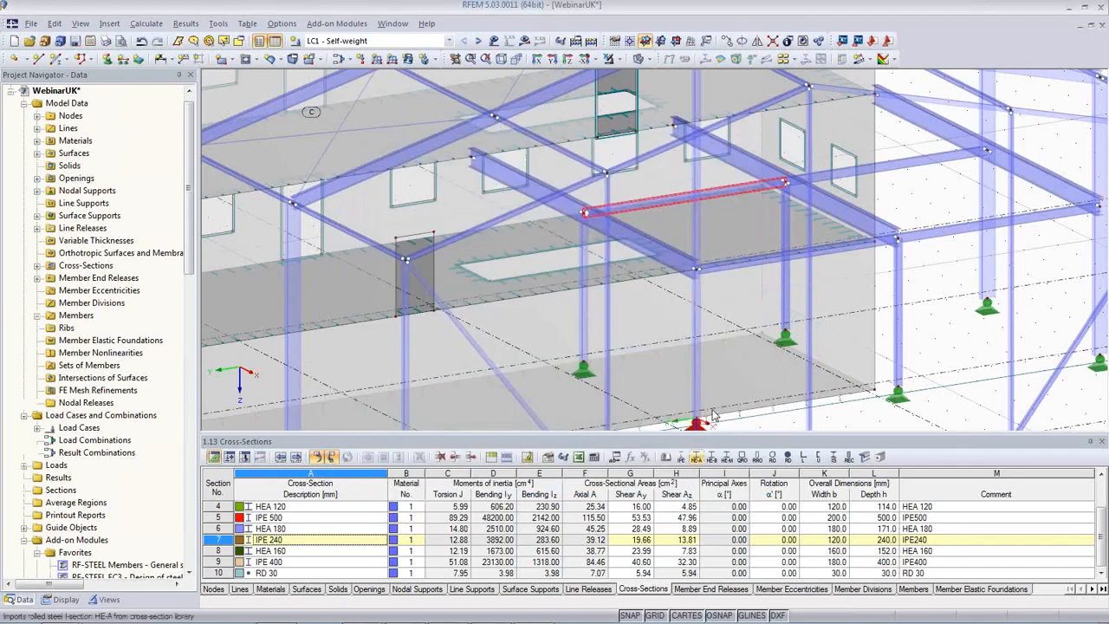
Assign local release 1 to the member end of the two adjoining IPE 240 beams, members 53 and 55.
{"action": "middle_click_drag", "start_coordinate": [767, 348], "coordinate": [731, 340]}
{"action": "middle_click_drag", "start_coordinate": [820, 348], "coordinate": [471, 344]}
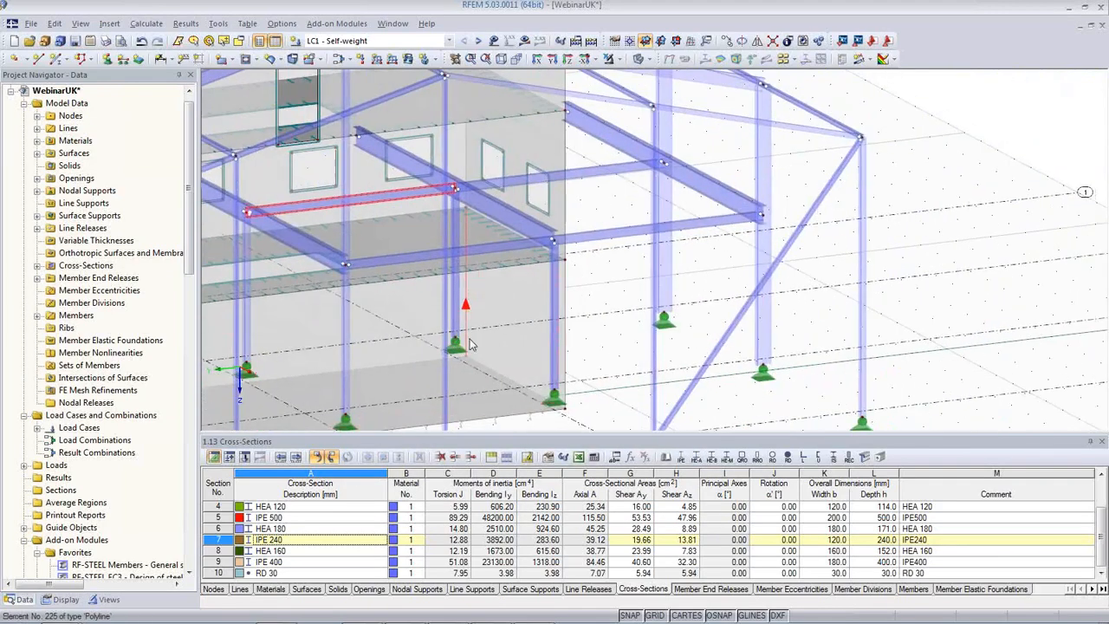
{"action": "left_click", "coordinate": [595, 176]}
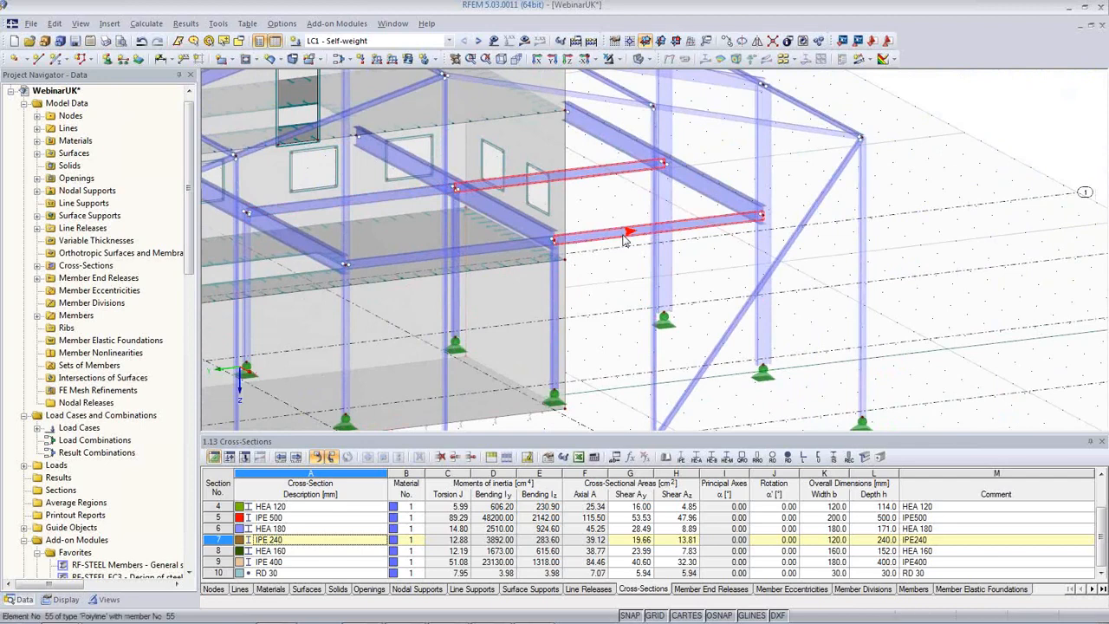
{"action": "double_click", "coordinate": [624, 237]}
{"action": "left_click", "coordinate": [598, 449]}
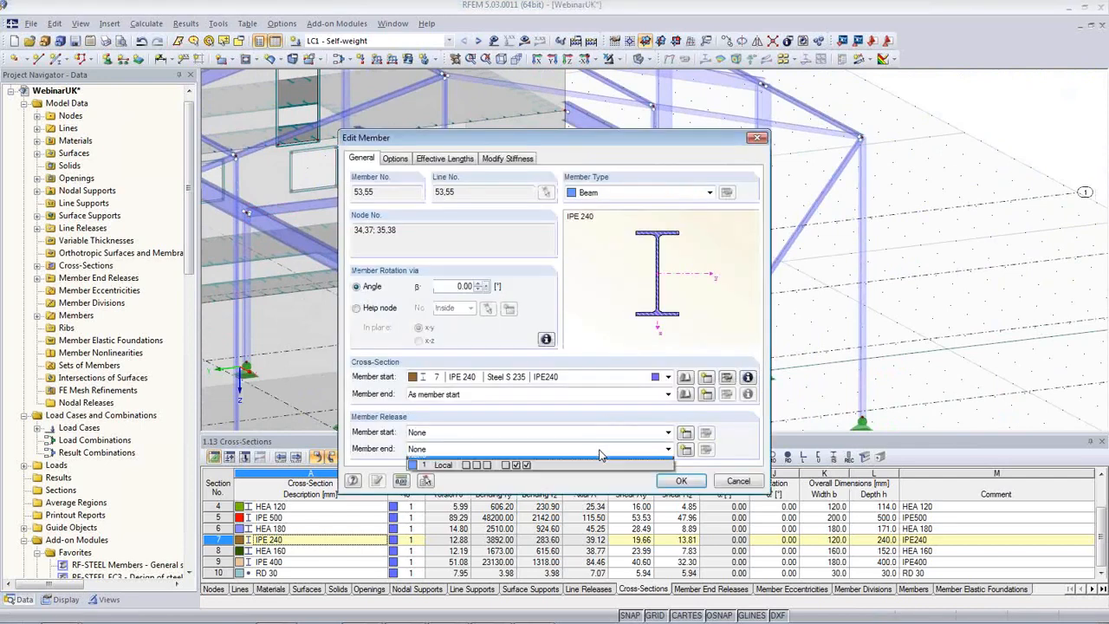
{"action": "left_click", "coordinate": [599, 473]}
{"action": "left_click", "coordinate": [683, 482]}
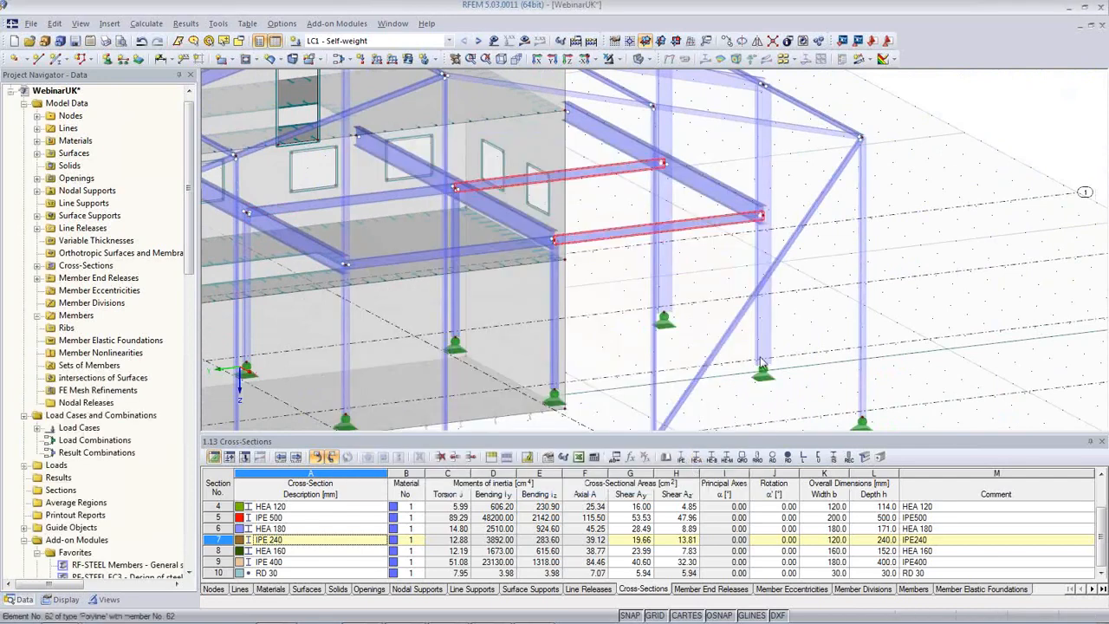
Display the loads of load case LC1 - Self-weight on the whole building model.
{"action": "middle_click_drag", "start_coordinate": [803, 295], "coordinate": [846, 288]}
{"action": "scroll", "coordinate": [846, 289], "scroll_direction": "down", "scroll_amount": 5}
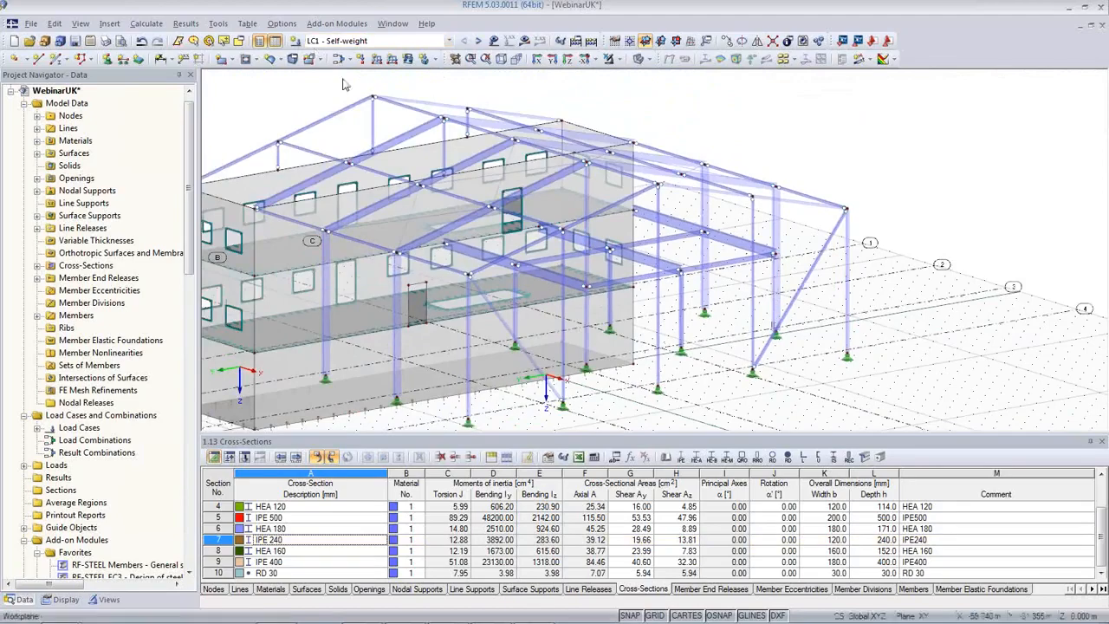
{"action": "middle_click_drag", "start_coordinate": [749, 323], "coordinate": [858, 320]}
{"action": "left_click", "coordinate": [494, 40]}
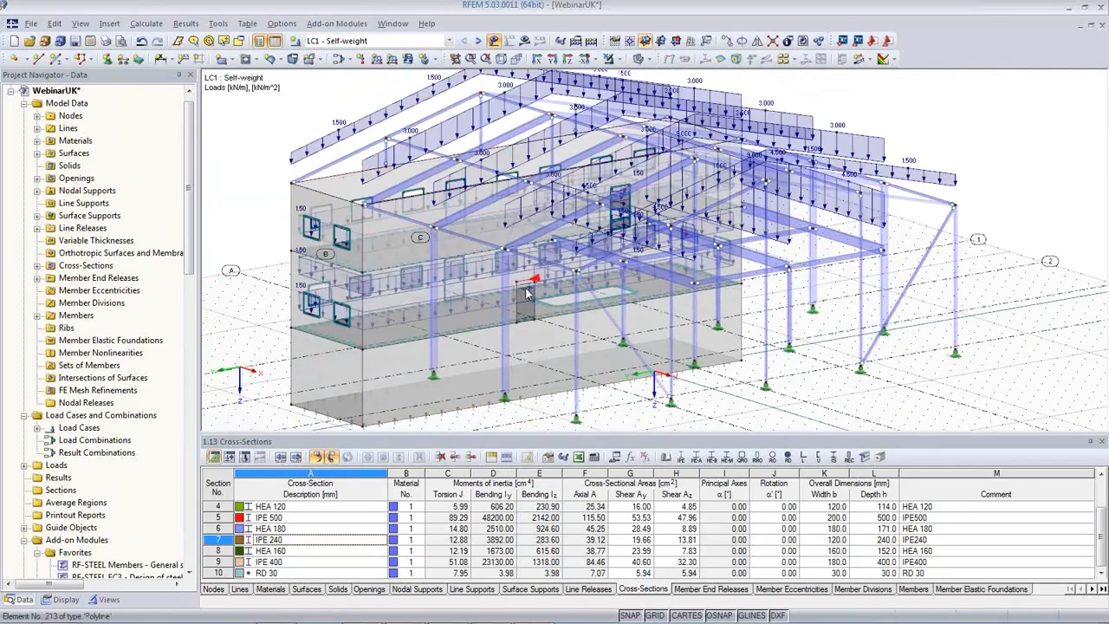
{"action": "middle_click_drag", "start_coordinate": [572, 286], "coordinate": [438, 329], "text": "ctrl"}
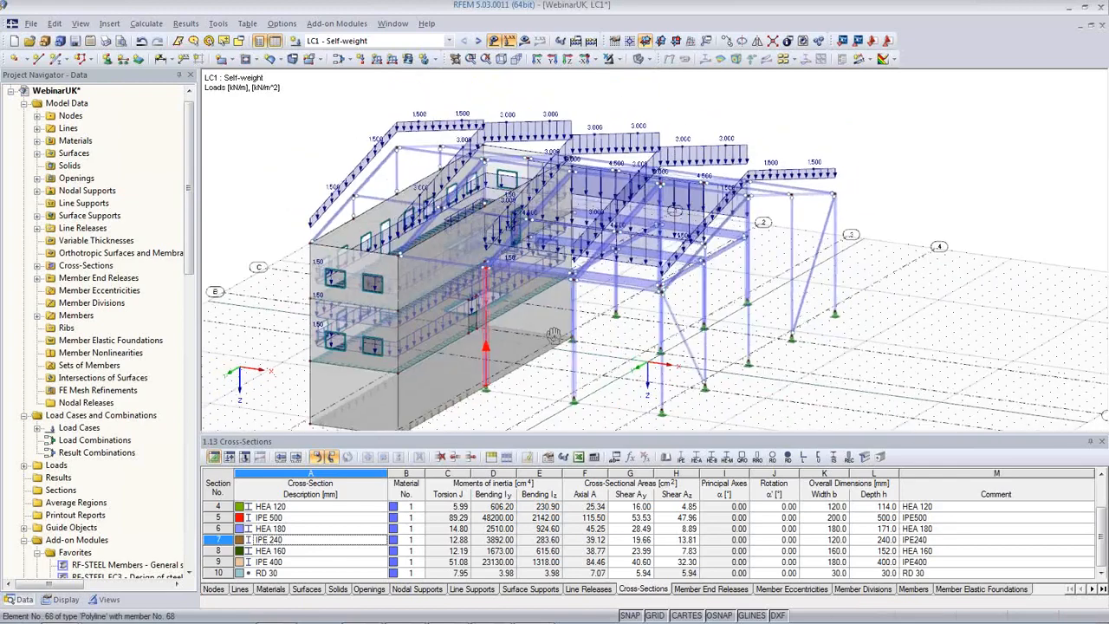
Inspect the load settings of the roof load on member 15, try the Trapezoidal and Uniform distributions, and discard the edit.
{"action": "double_click", "coordinate": [350, 189]}
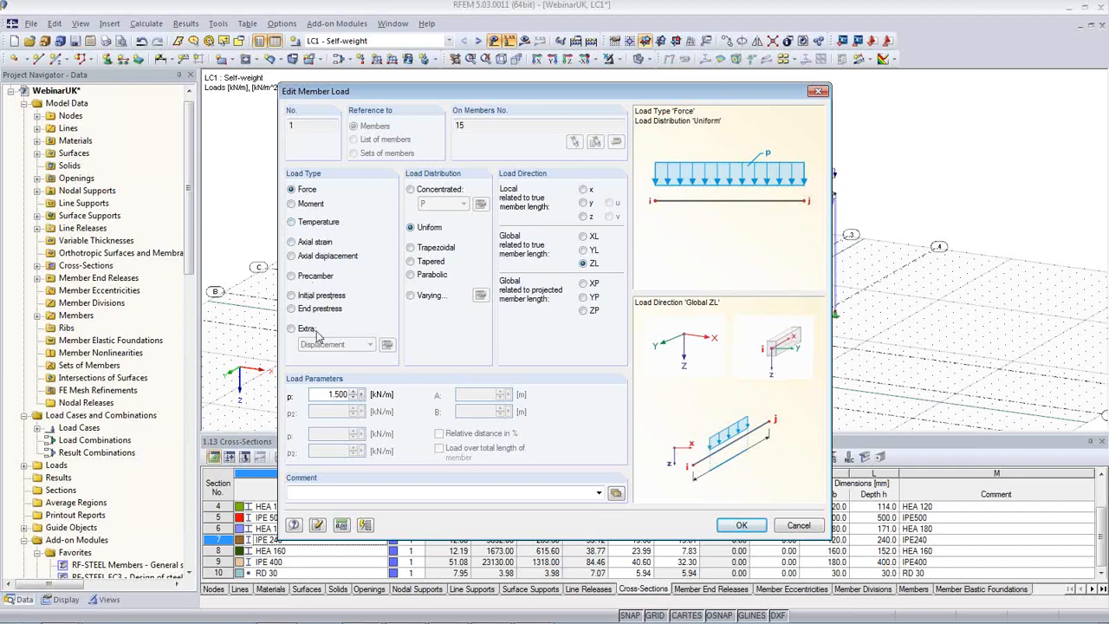
{"action": "left_click", "coordinate": [411, 248]}
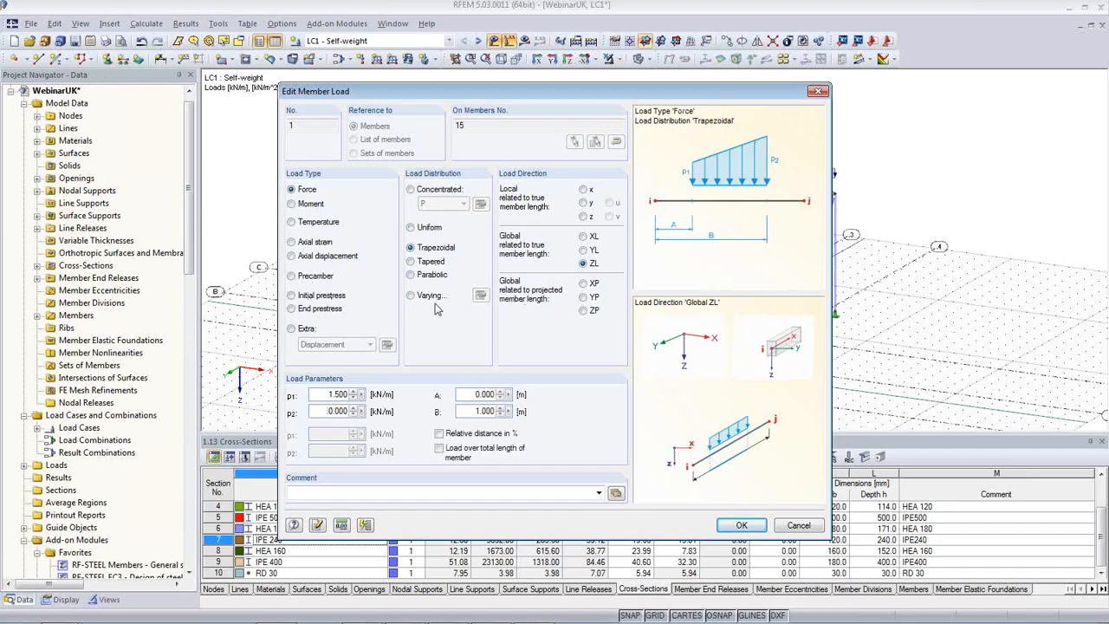
{"action": "left_click", "coordinate": [411, 228]}
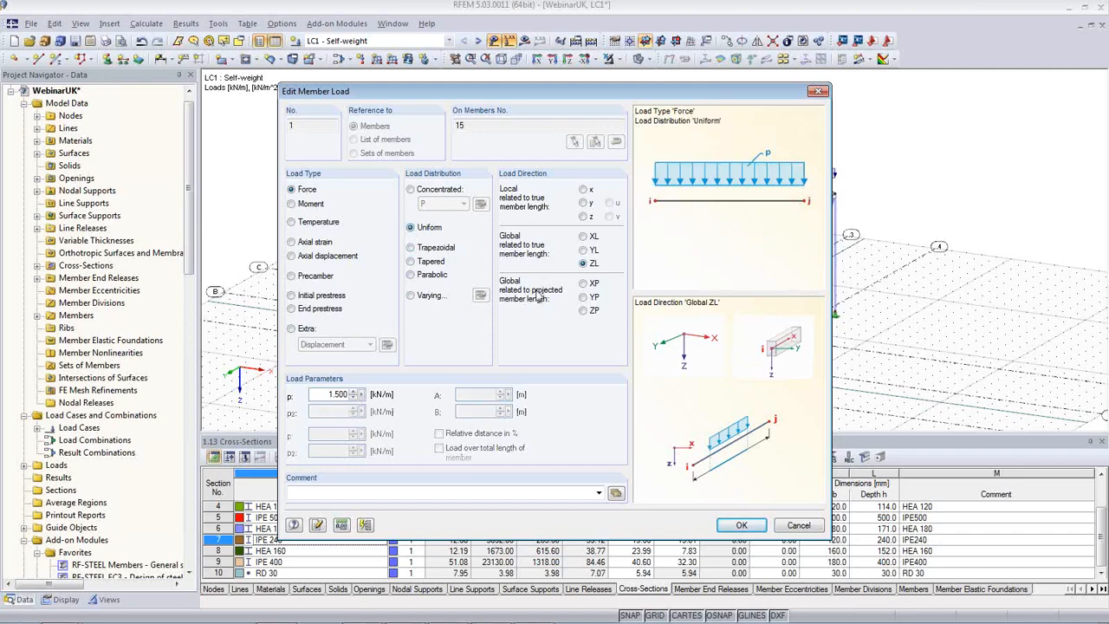
{"action": "left_click", "coordinate": [799, 526]}
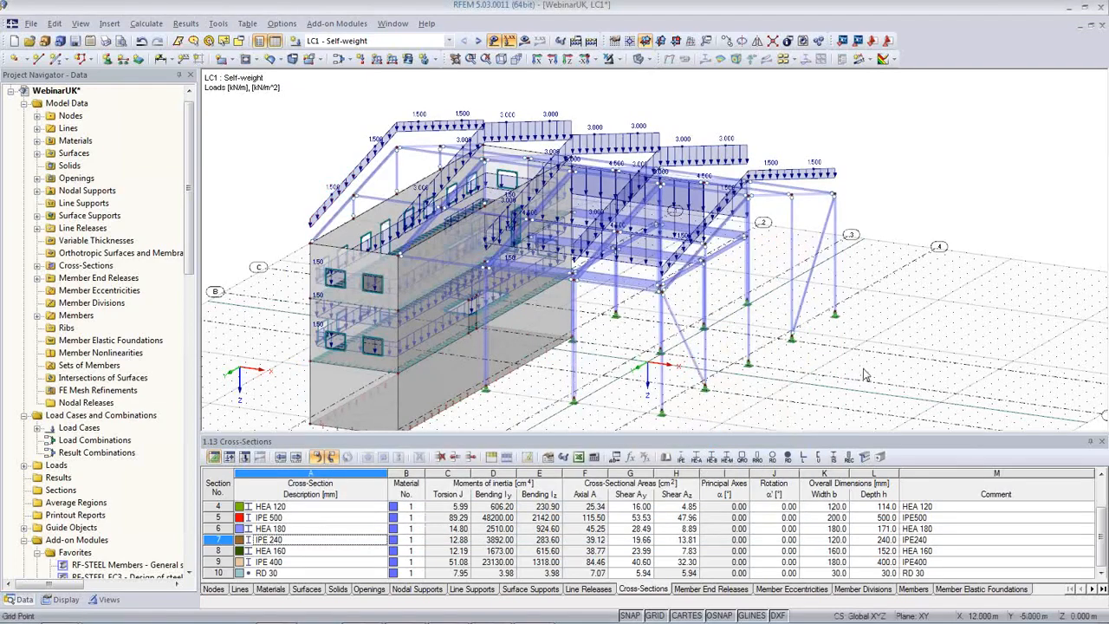
Review the loads transferred in load cases LC2 - Snow, LC3 - Wind and LC4 - Live on the model.
{"action": "middle_click_drag", "start_coordinate": [854, 371], "coordinate": [764, 370], "text": "ctrl"}
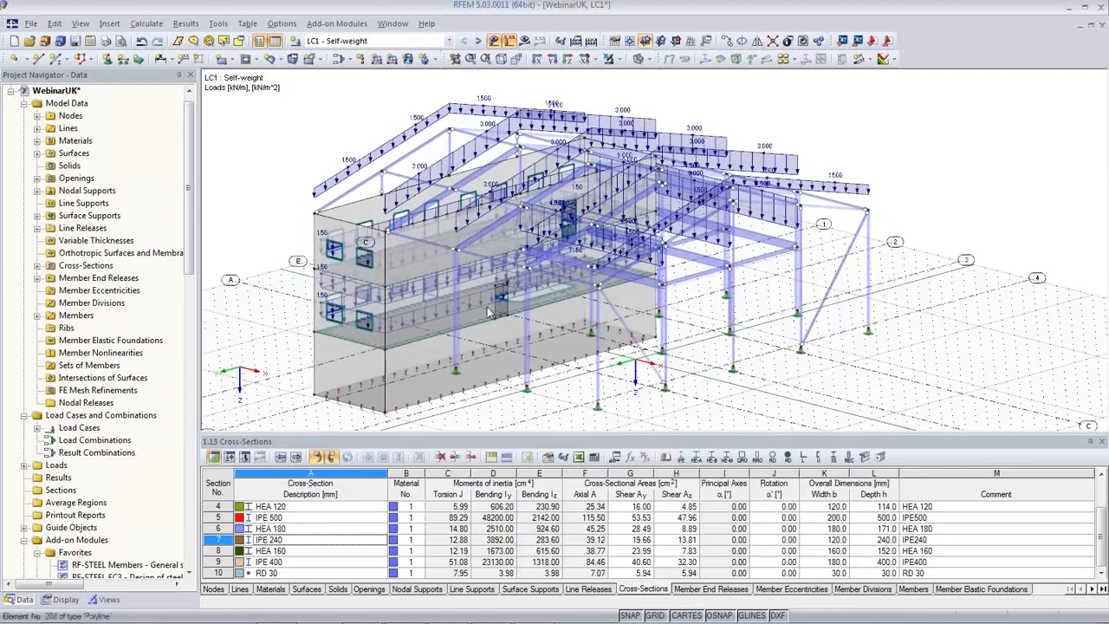
{"action": "left_click", "coordinate": [449, 40]}
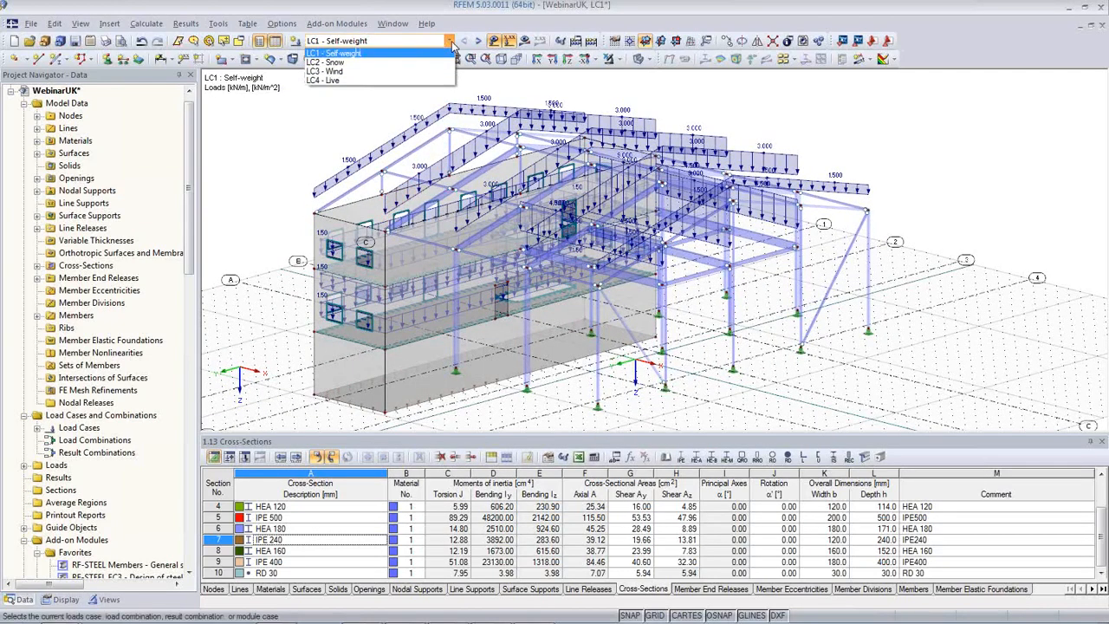
{"action": "left_click", "coordinate": [371, 58]}
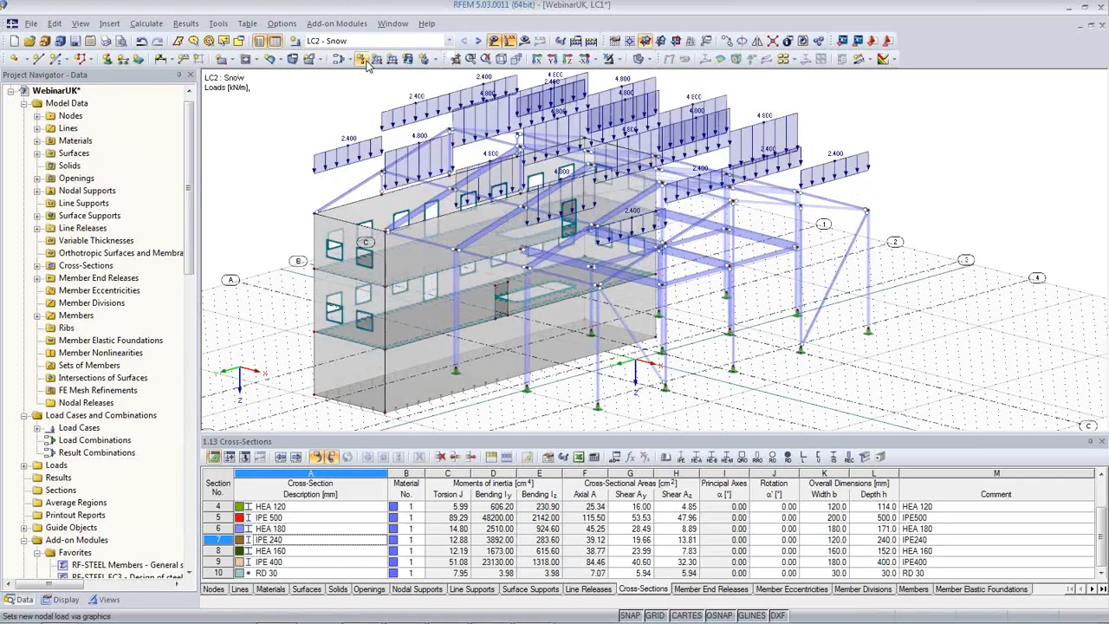
{"action": "left_click", "coordinate": [478, 41]}
{"action": "left_click", "coordinate": [478, 42]}
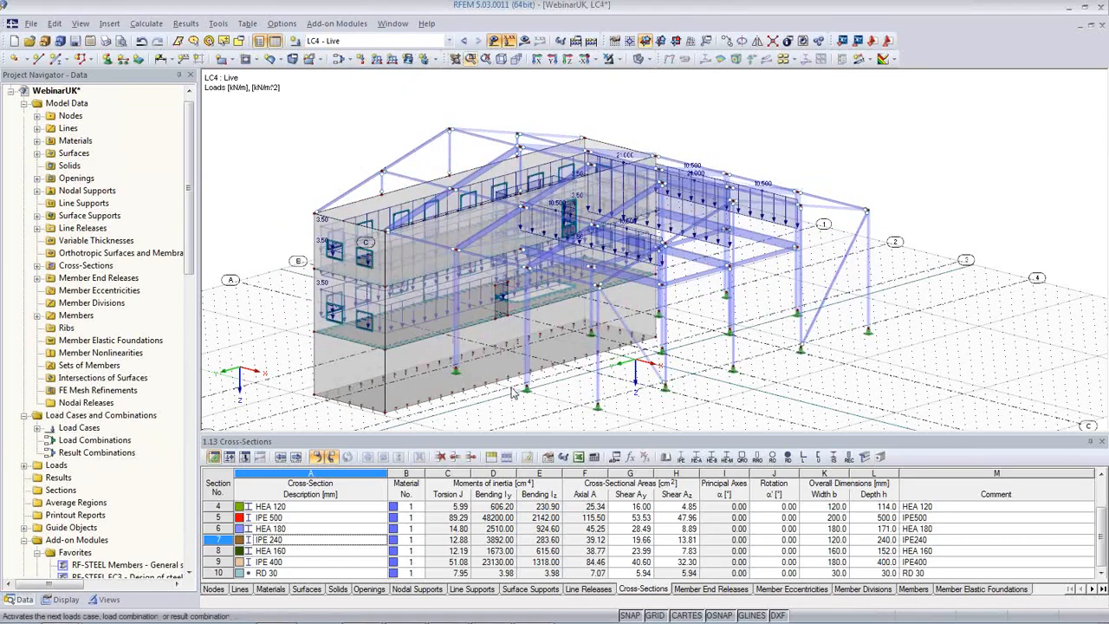
{"action": "middle_click_drag", "start_coordinate": [784, 410], "coordinate": [791, 374]}
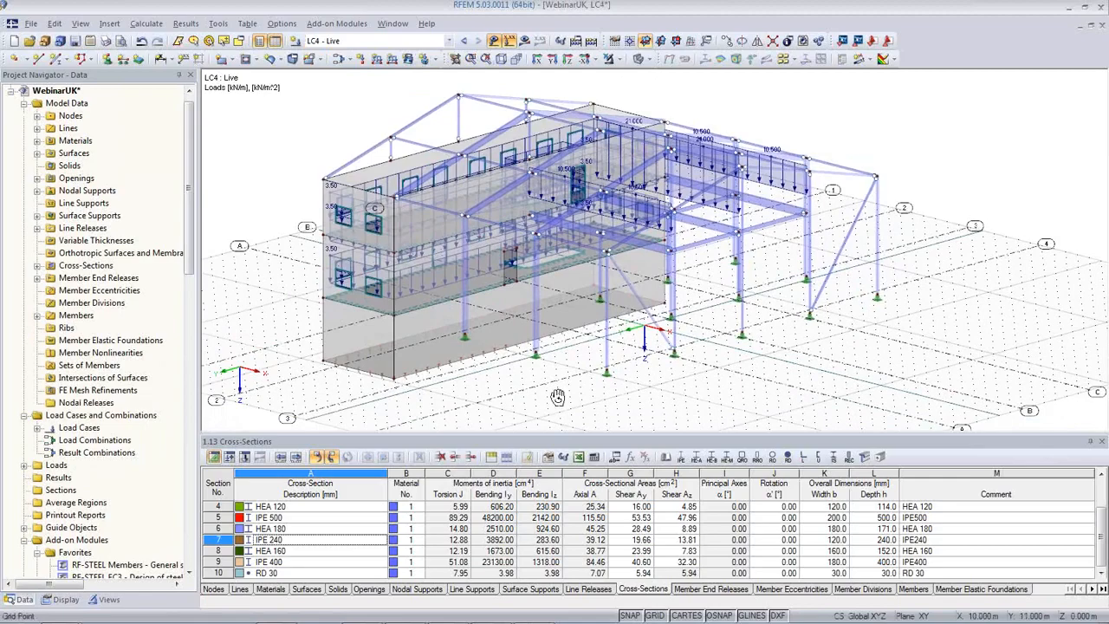
Look through the display options and saved views available for the loaded building model.
{"action": "middle_click_drag", "start_coordinate": [672, 397], "coordinate": [821, 404], "text": "ctrl"}
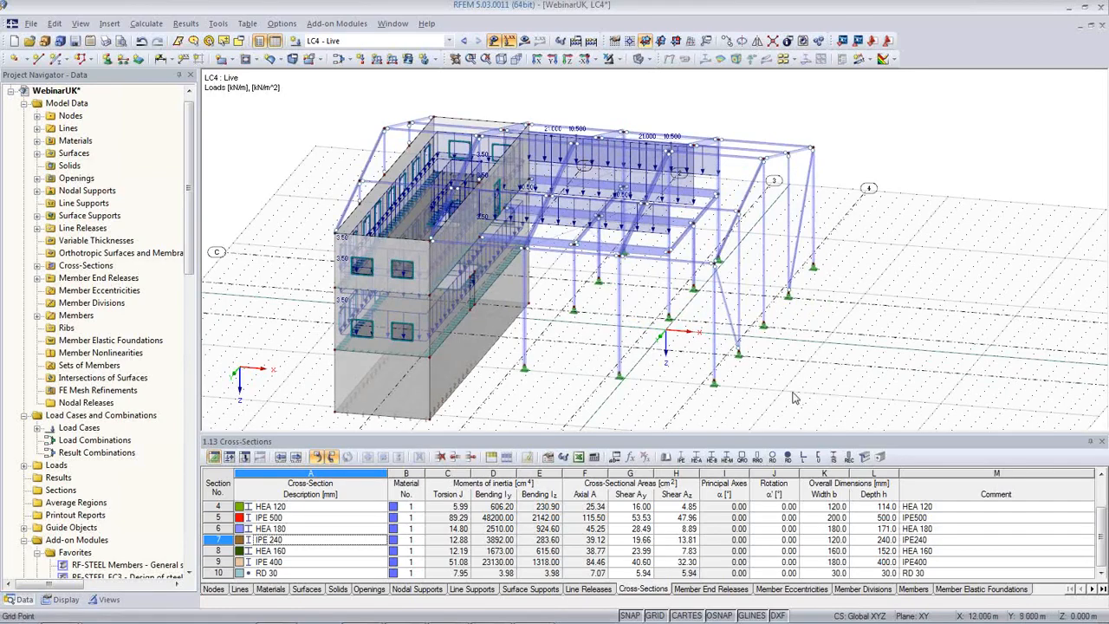
{"action": "middle_click_drag", "start_coordinate": [796, 397], "coordinate": [713, 371], "text": "ctrl"}
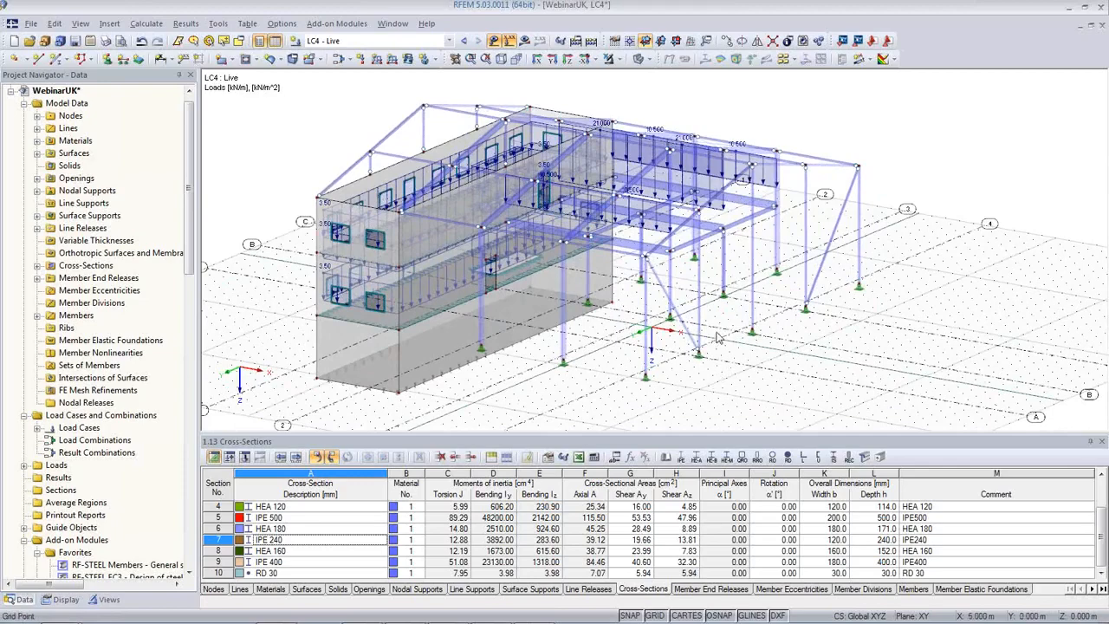
{"action": "middle_click_drag", "start_coordinate": [638, 357], "coordinate": [673, 310]}
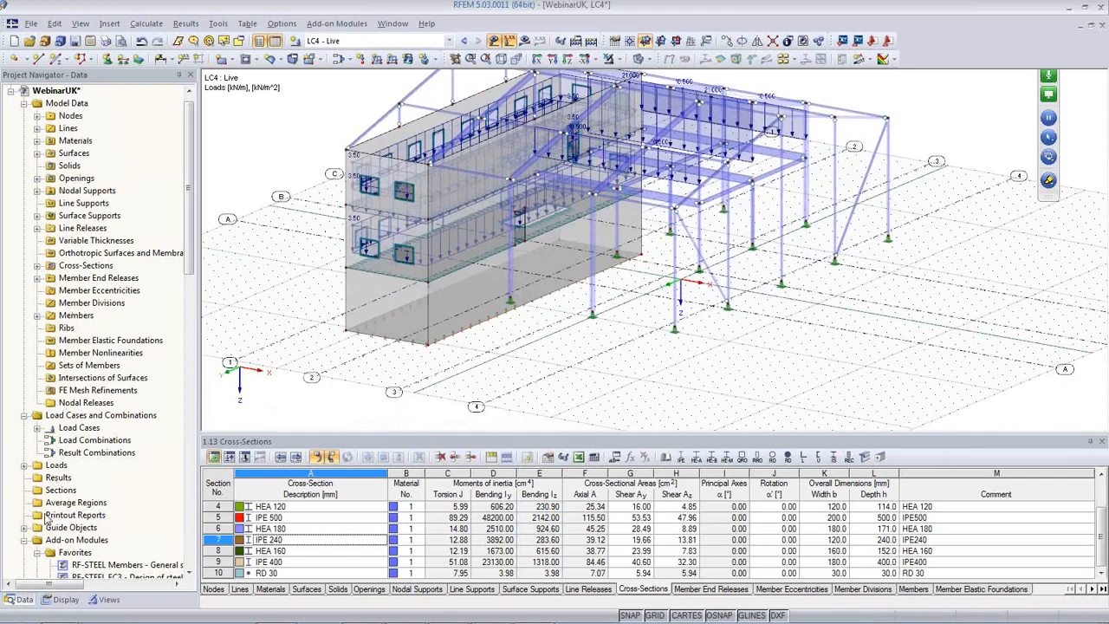
{"action": "left_click", "coordinate": [61, 599]}
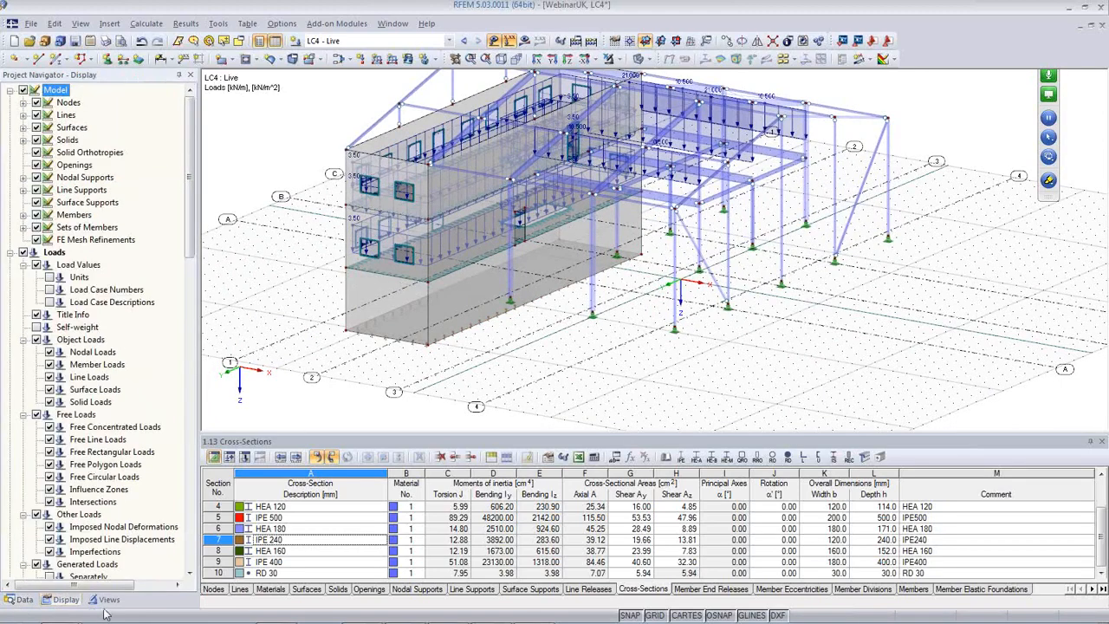
{"action": "left_click", "coordinate": [105, 599]}
{"action": "left_click", "coordinate": [23, 599]}
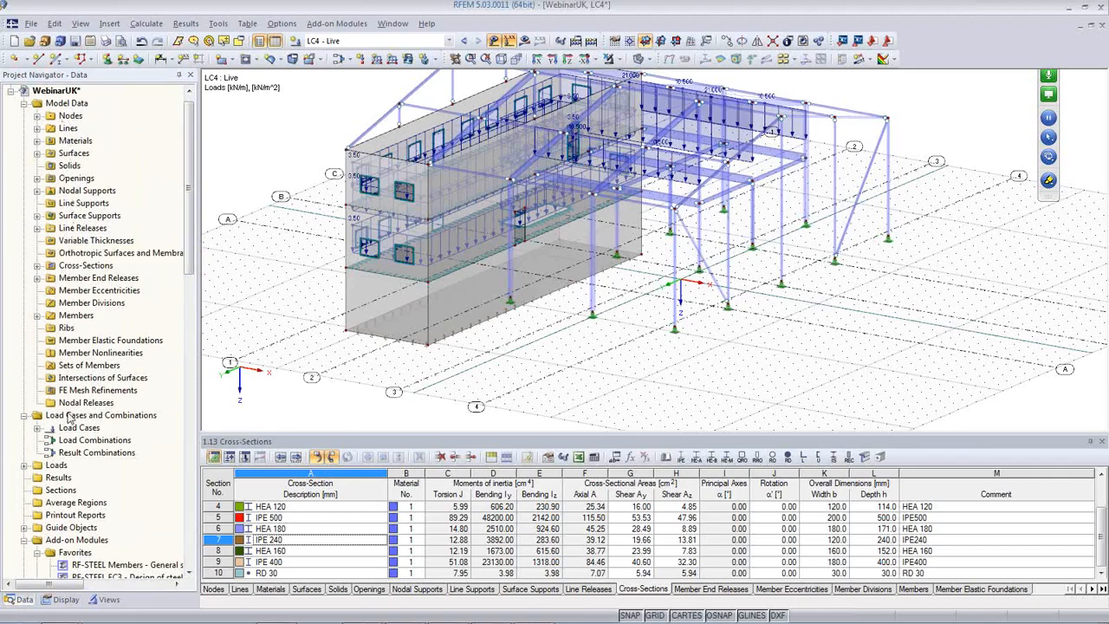
Look through the full list of design add-on modules in the project data tree, from the favourites to RF-LIMITS.
{"action": "scroll", "coordinate": [160, 443], "scroll_direction": "down", "scroll_amount": 6}
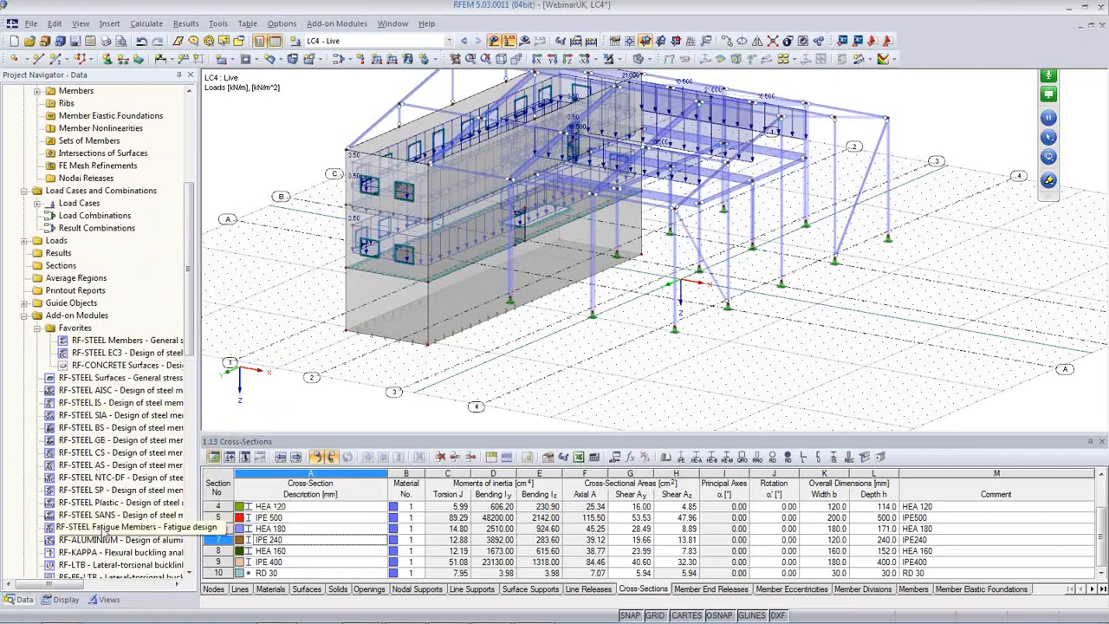
{"action": "scroll", "coordinate": [121, 503], "scroll_direction": "down", "scroll_amount": 4}
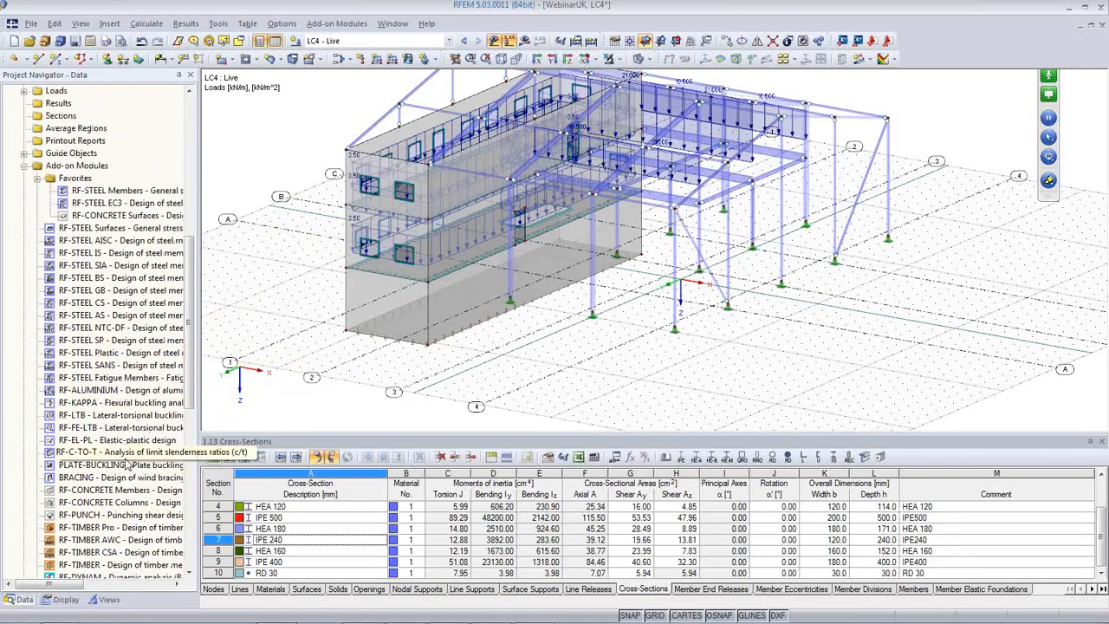
{"action": "scroll", "coordinate": [123, 457], "scroll_direction": "down", "scroll_amount": 2}
{"action": "scroll", "coordinate": [124, 457], "scroll_direction": "down", "scroll_amount": 3}
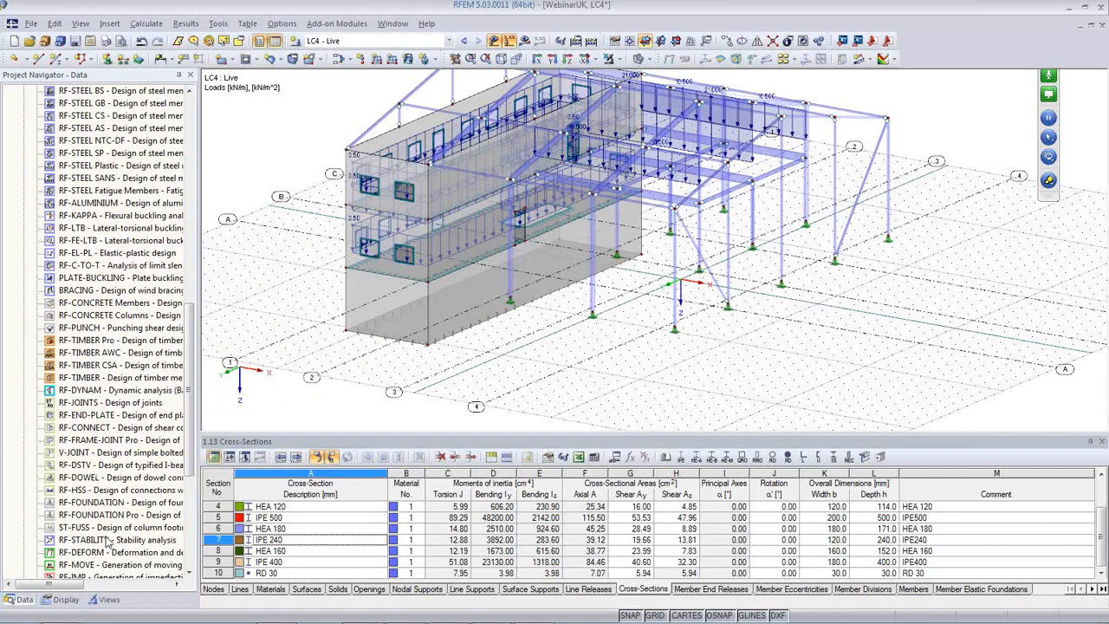
{"action": "scroll", "coordinate": [146, 518], "scroll_direction": "down", "scroll_amount": 6}
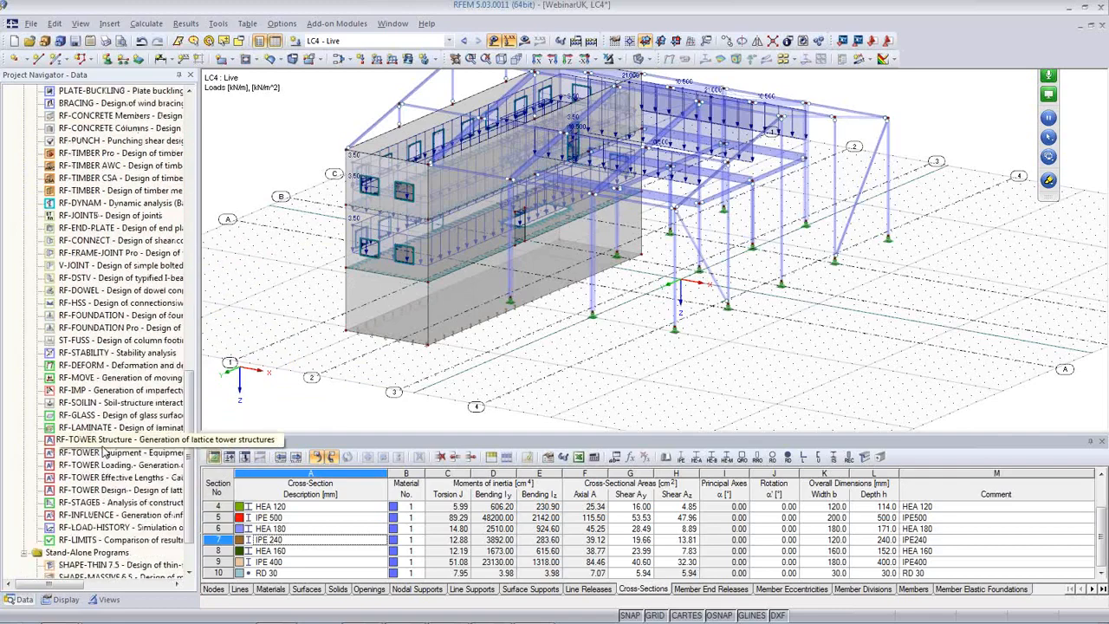
{"action": "scroll", "coordinate": [104, 398], "scroll_direction": "up", "scroll_amount": 15}
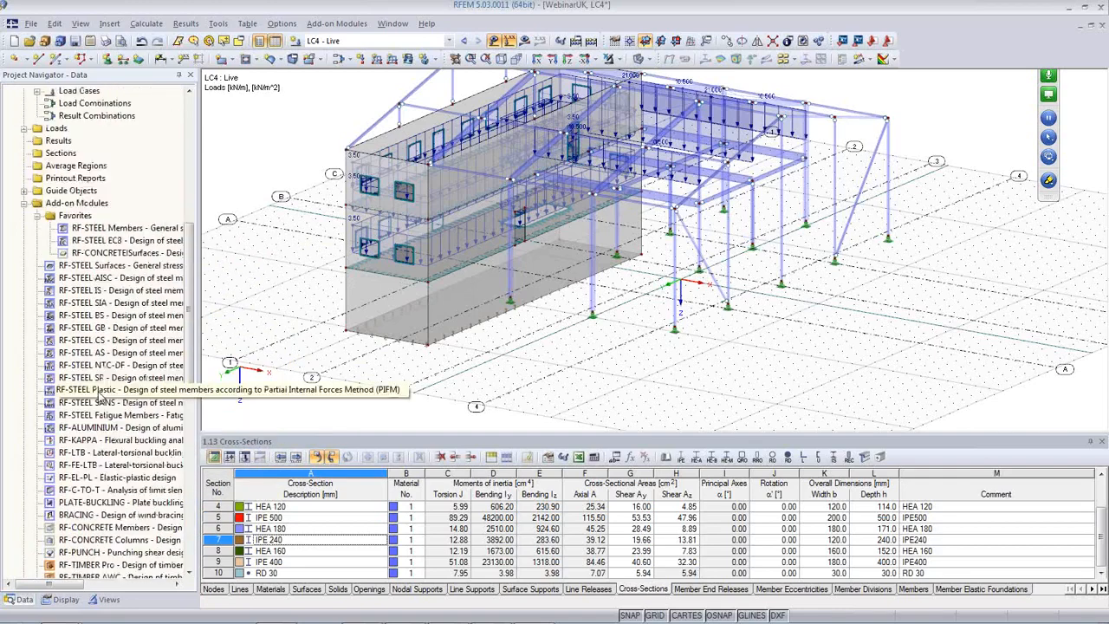
{"action": "scroll", "coordinate": [104, 395], "scroll_direction": "down", "scroll_amount": 5}
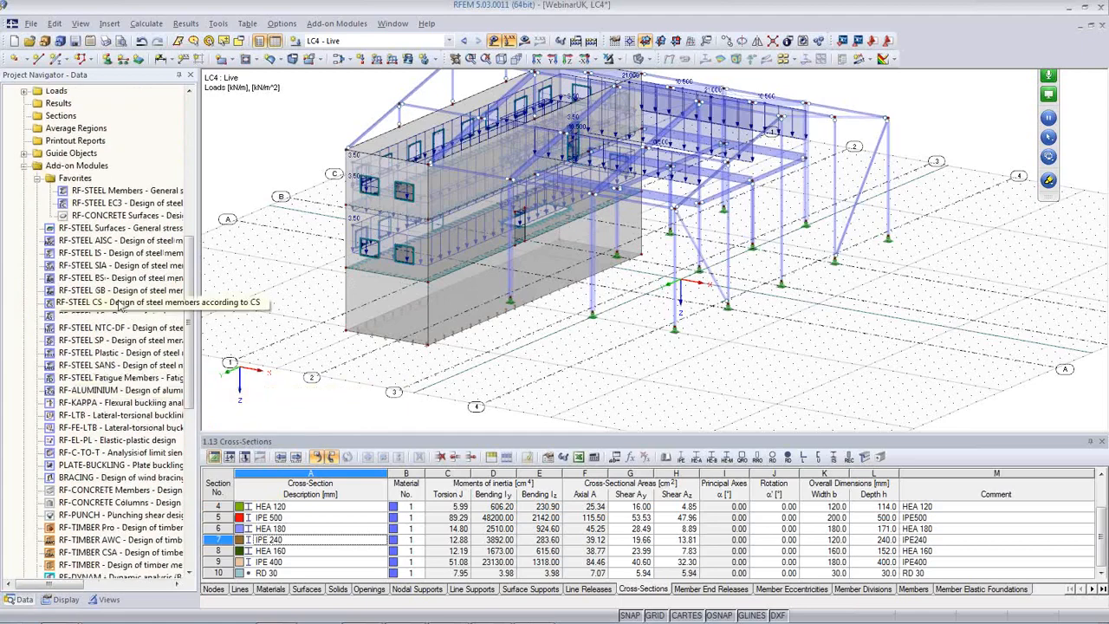
{"action": "scroll", "coordinate": [126, 453], "scroll_direction": "up", "scroll_amount": 5}
{"action": "scroll", "coordinate": [126, 452], "scroll_direction": "up", "scroll_amount": 5}
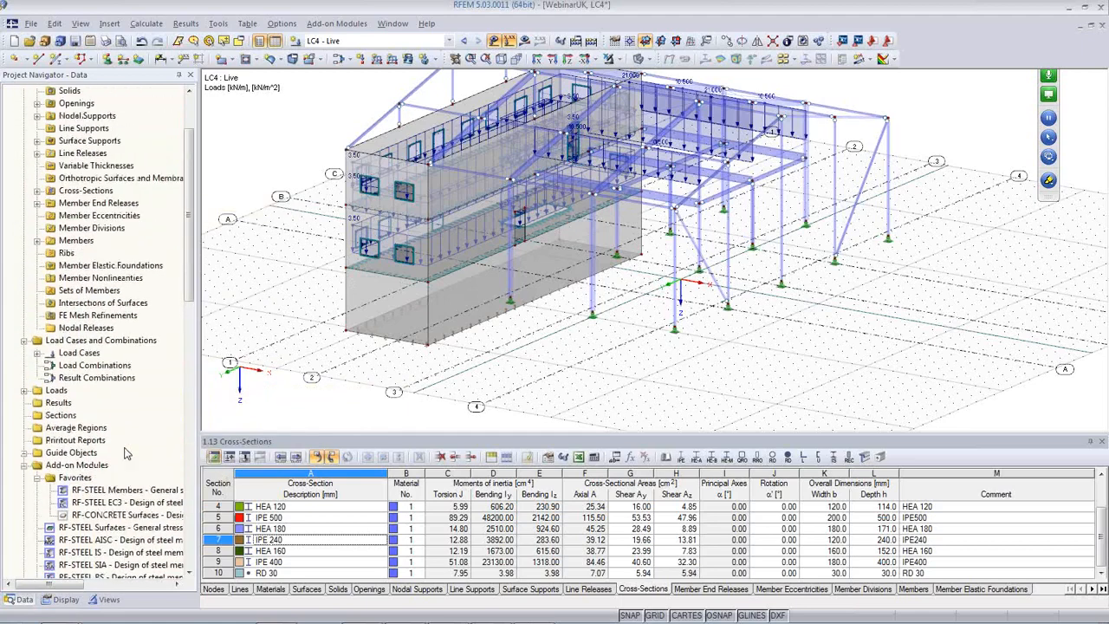
{"action": "scroll", "coordinate": [126, 453], "scroll_direction": "up", "scroll_amount": 2}
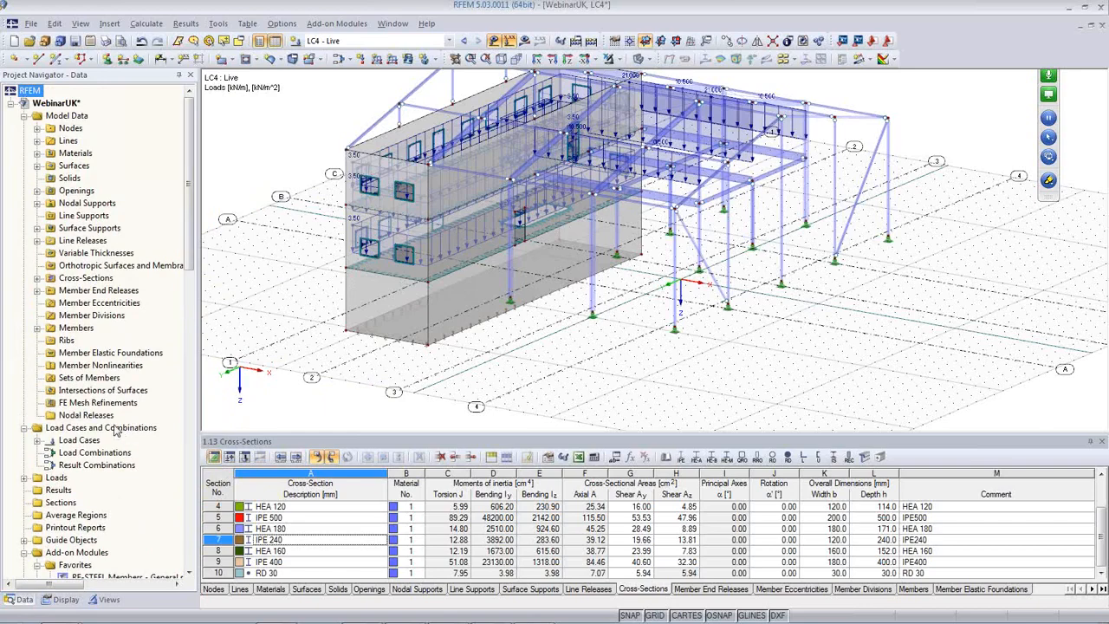
Inspect the settings of material 1, Steel S 235, and the properties of the HEA 120 column, member 59, without editing them.
{"action": "left_click", "coordinate": [37, 153]}
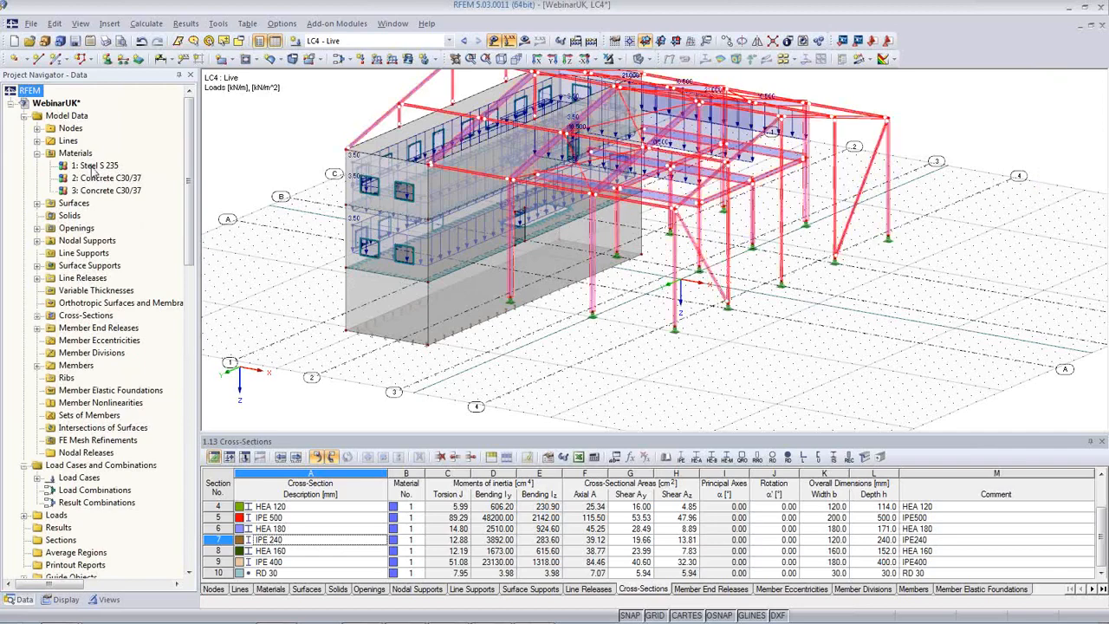
{"action": "double_click", "coordinate": [94, 167]}
{"action": "left_click", "coordinate": [680, 453]}
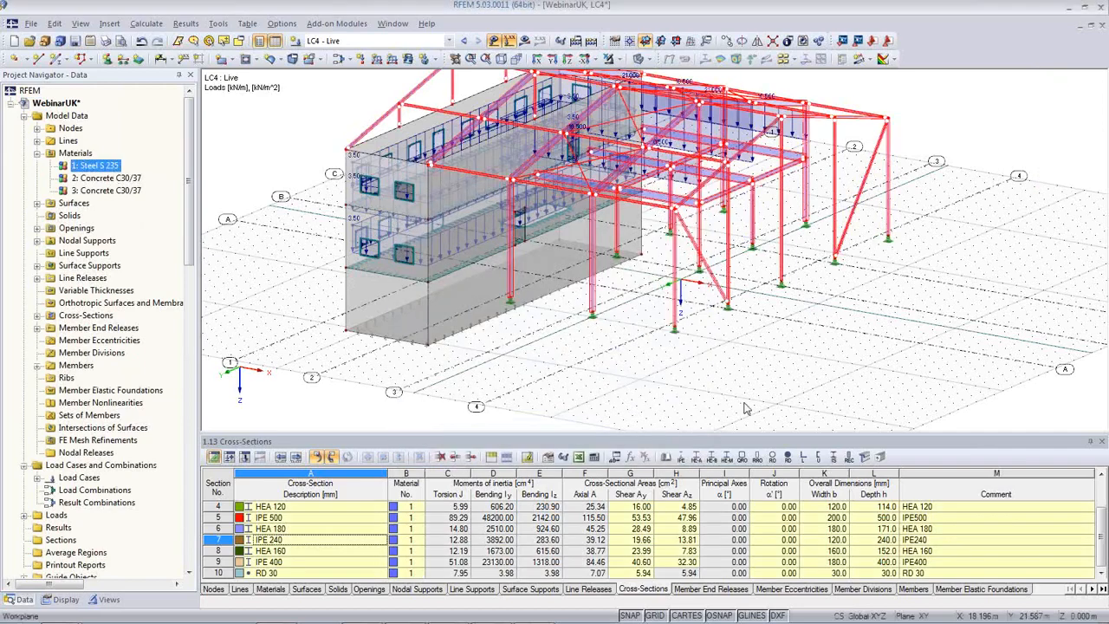
{"action": "double_click", "coordinate": [782, 262]}
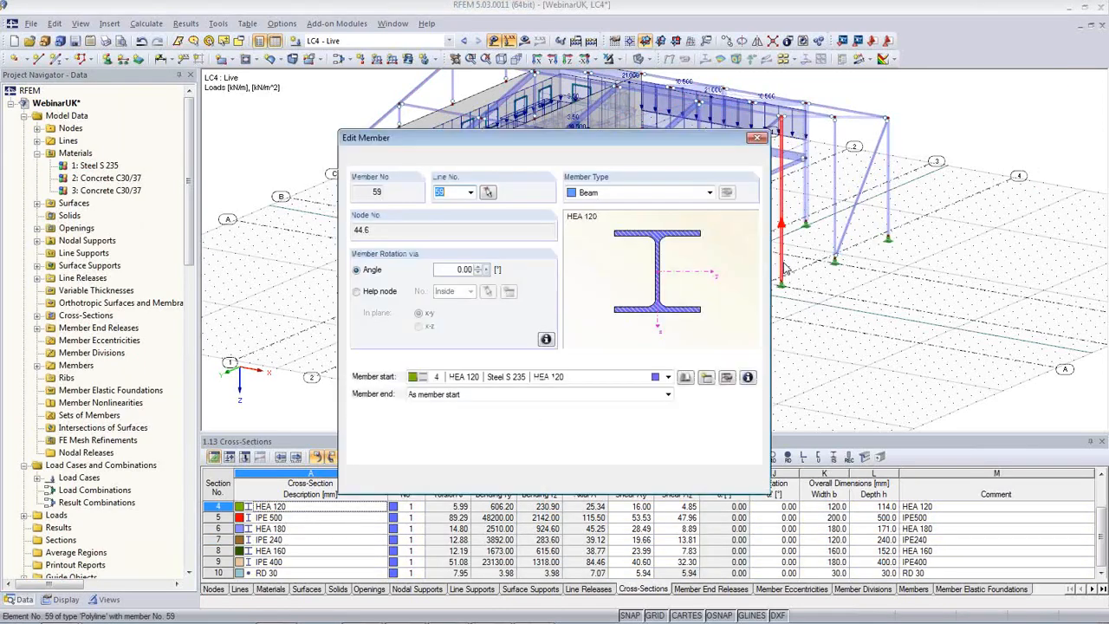
{"action": "left_click", "coordinate": [736, 555]}
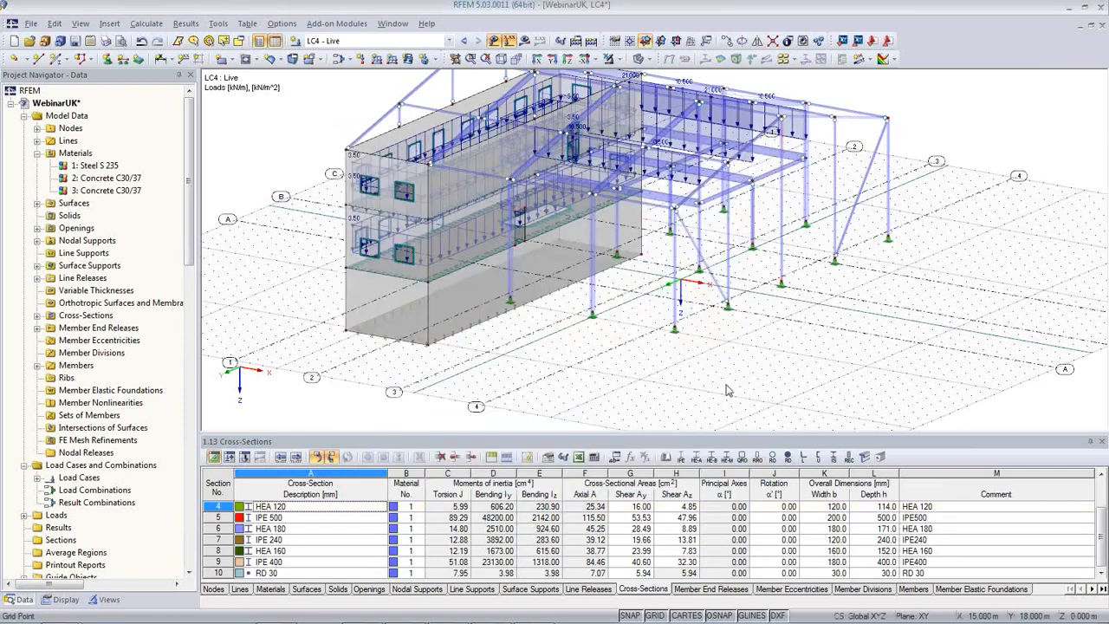
Turn off the work plane grid display around the building model.
{"action": "scroll", "coordinate": [726, 388], "scroll_direction": "down", "scroll_amount": 1}
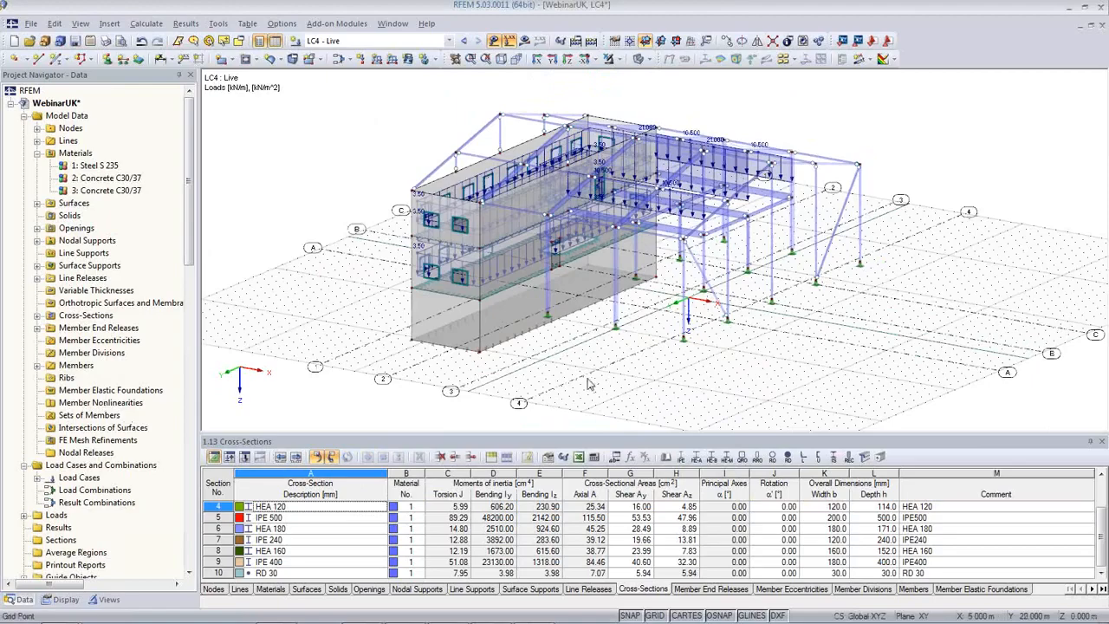
{"action": "middle_click_drag", "start_coordinate": [607, 340], "coordinate": [693, 342], "text": "ctrl"}
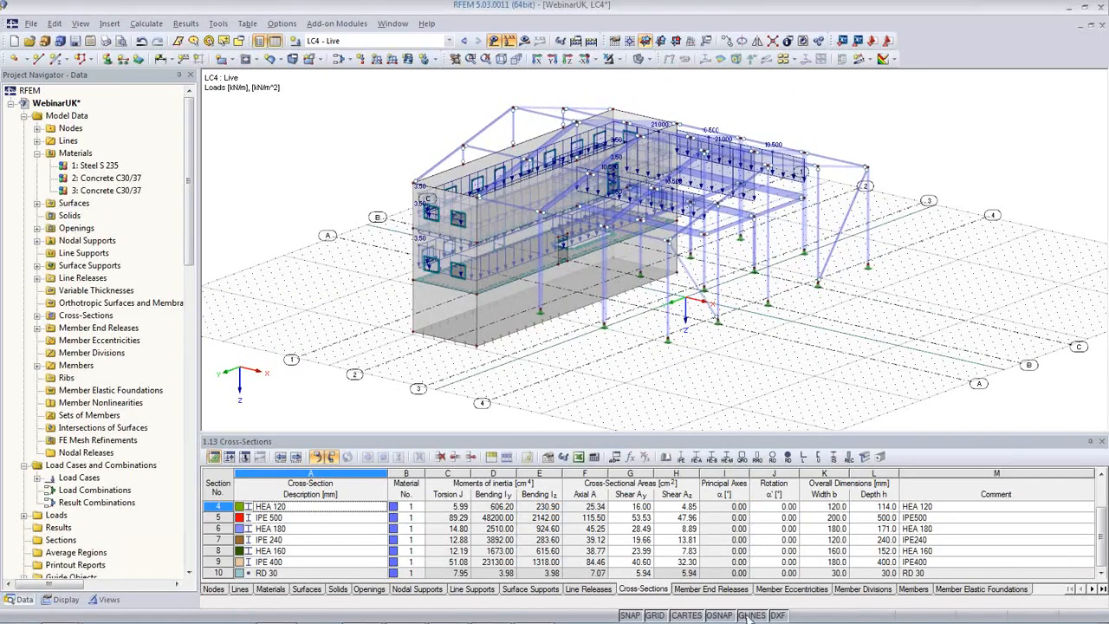
{"action": "left_click", "coordinate": [654, 615]}
{"action": "middle_click_drag", "start_coordinate": [651, 355], "coordinate": [672, 388], "text": "ctrl"}
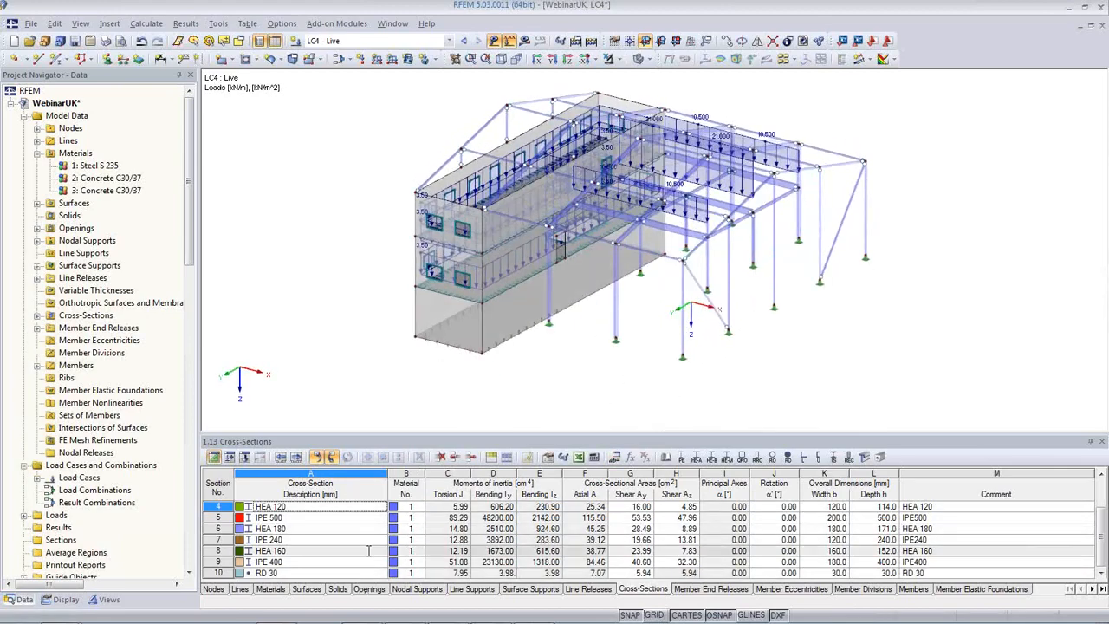
Go through the cross-section entries, including IPE 240, IPE 500 and RD 30, to identify which members use each section.
{"action": "left_click", "coordinate": [340, 519]}
{"action": "left_click", "coordinate": [342, 549]}
{"action": "left_click", "coordinate": [340, 540]}
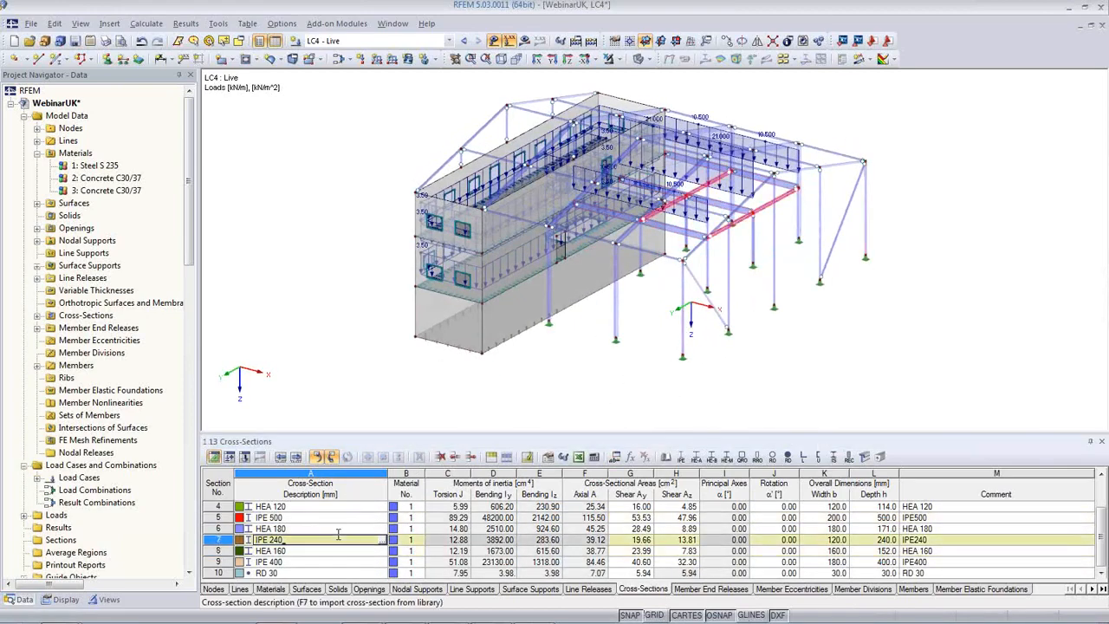
{"action": "left_click", "coordinate": [344, 508]}
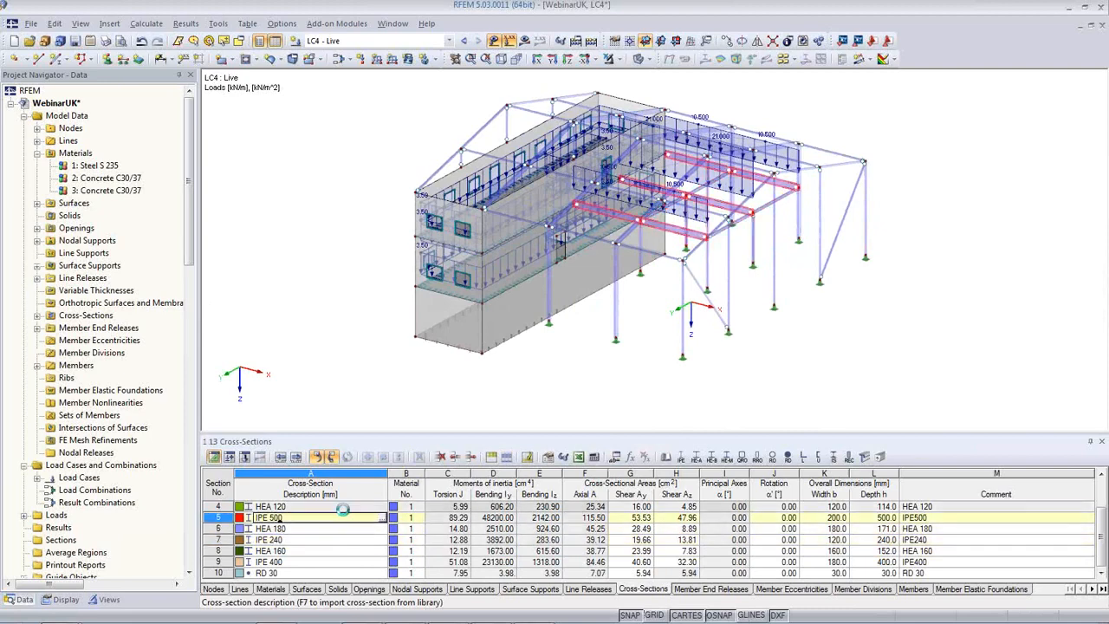
{"action": "key", "text": "Down"}
{"action": "key", "text": "Down"}
{"action": "key", "text": "Down"}
{"action": "key", "text": "Down"}
{"action": "key", "text": "Down"}
{"action": "key", "text": "Down"}
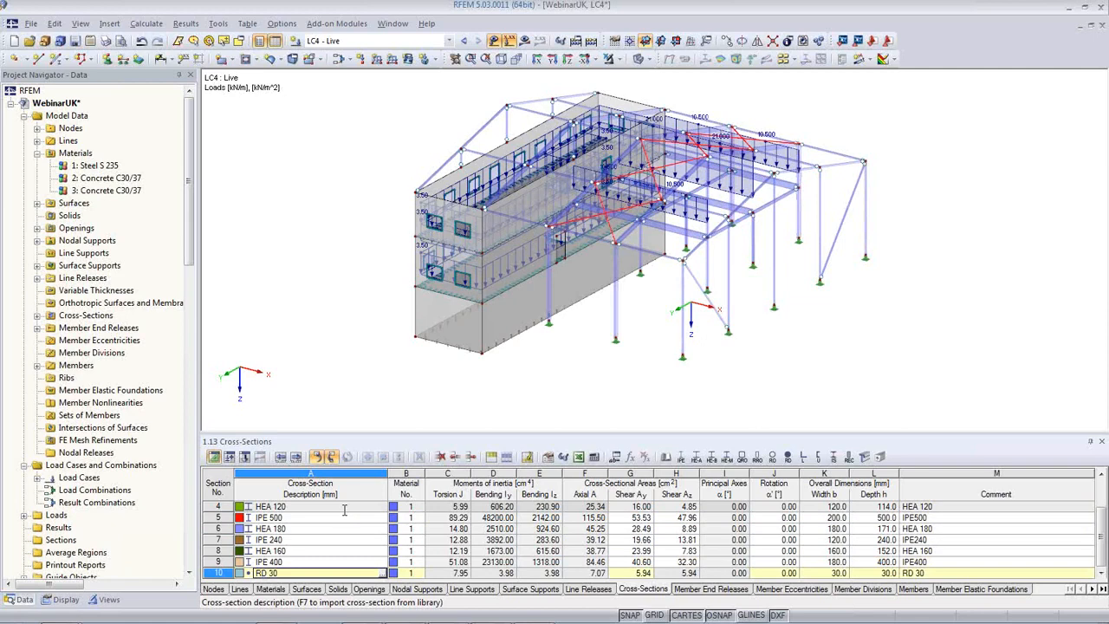
Review the nodal, line and surface supports, materials, lines and node coordinates, and locate a roof ridge node's table entry.
{"action": "left_click", "coordinate": [410, 590]}
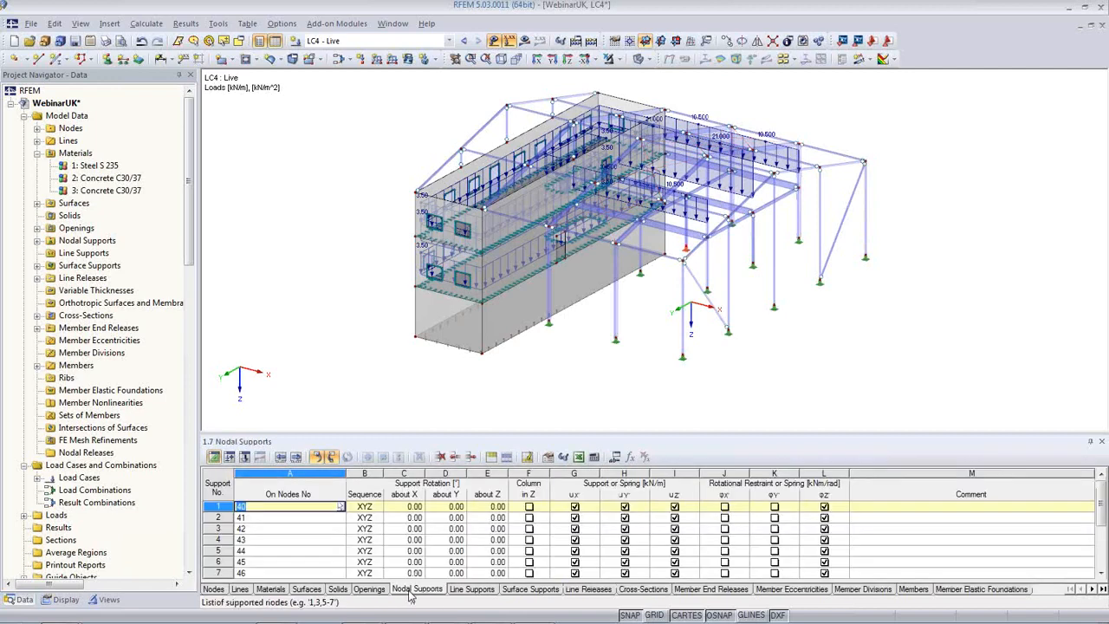
{"action": "left_click", "coordinate": [470, 590]}
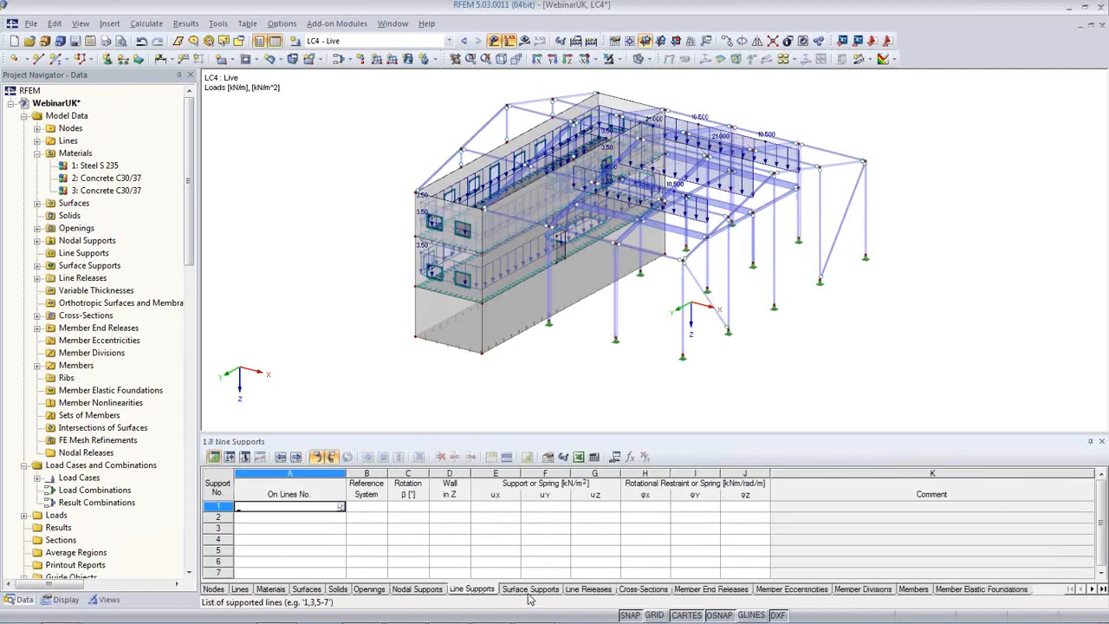
{"action": "left_click", "coordinate": [530, 590]}
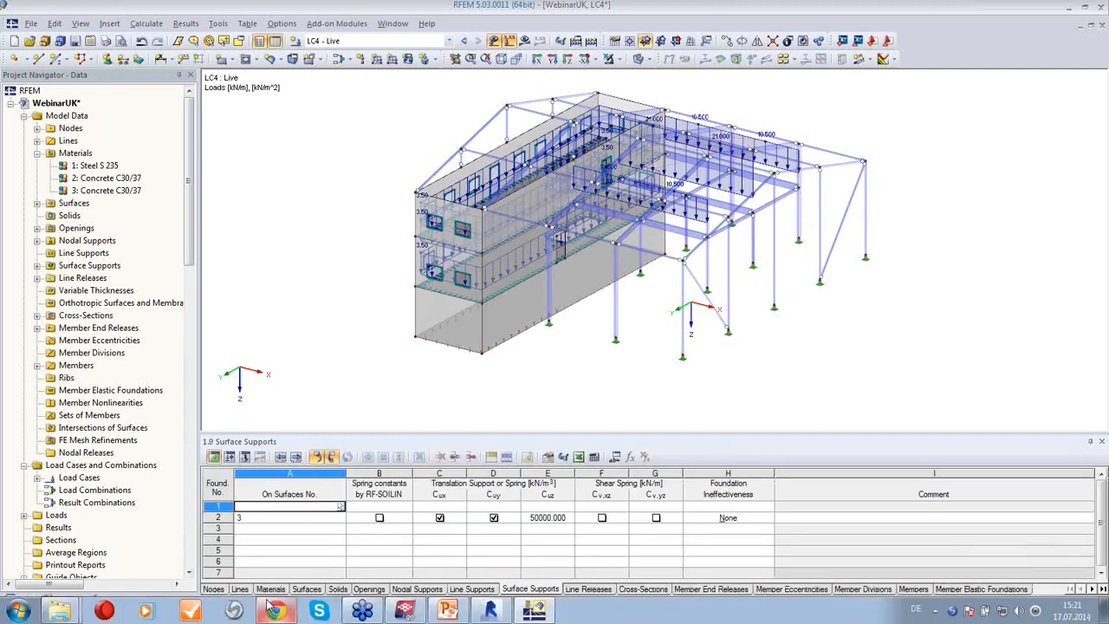
{"action": "left_click", "coordinate": [270, 590]}
{"action": "left_click", "coordinate": [245, 590]}
{"action": "left_click", "coordinate": [220, 591]}
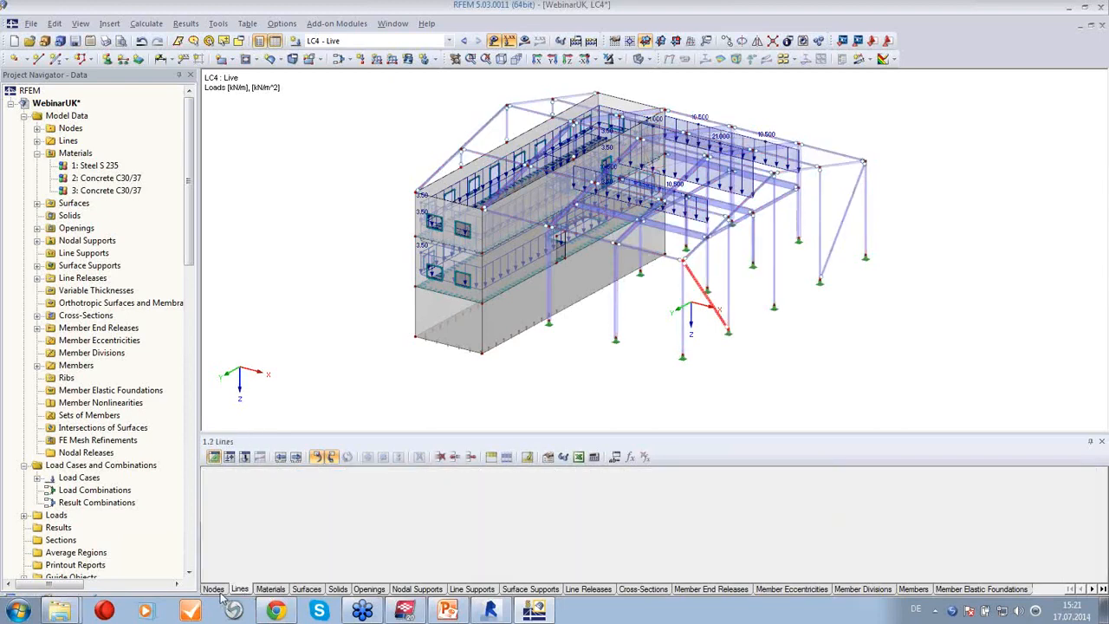
{"action": "left_click", "coordinate": [334, 541]}
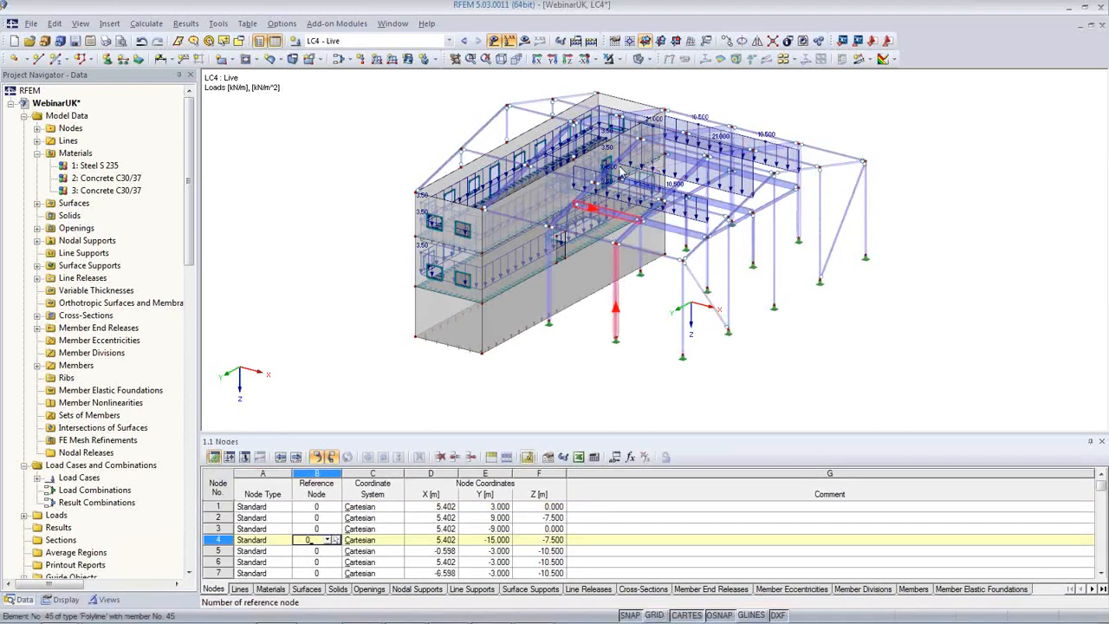
{"action": "left_click", "coordinate": [510, 114]}
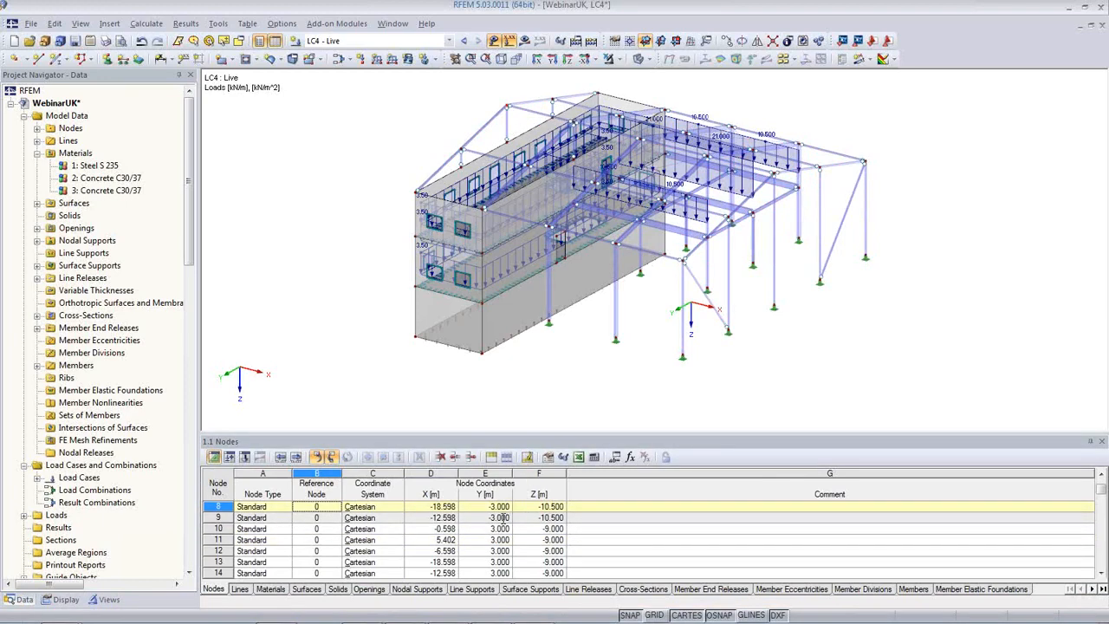
Collapse the materials in the project data tree and hide the loads on the building model.
{"action": "double_click", "coordinate": [48, 154]}
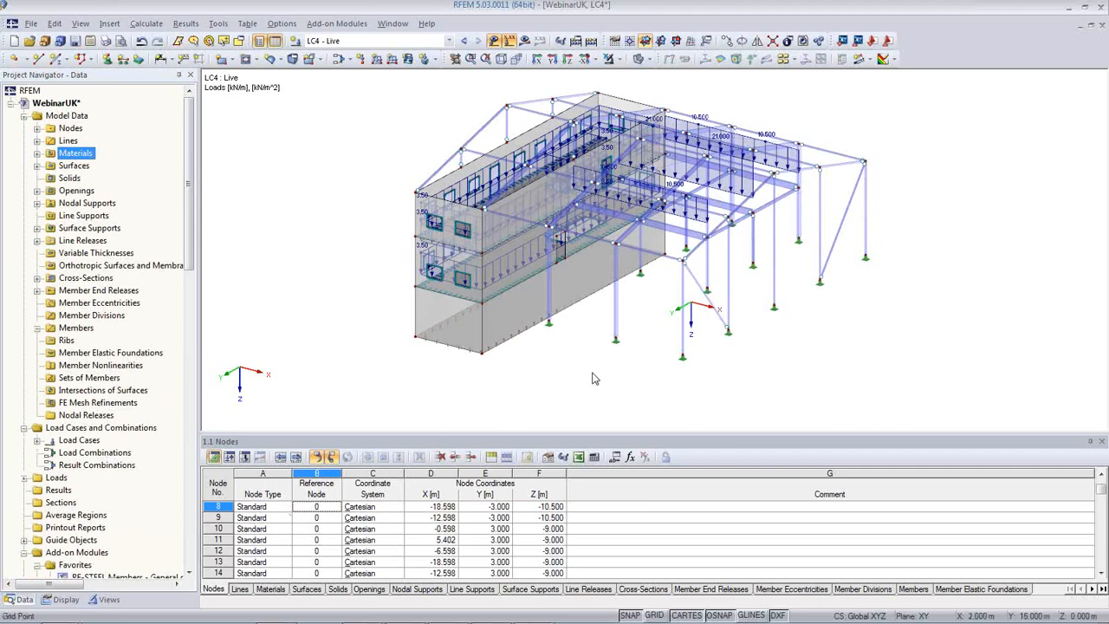
{"action": "left_click", "coordinate": [495, 42]}
{"action": "middle_click_drag", "start_coordinate": [629, 345], "coordinate": [588, 402], "text": "ctrl"}
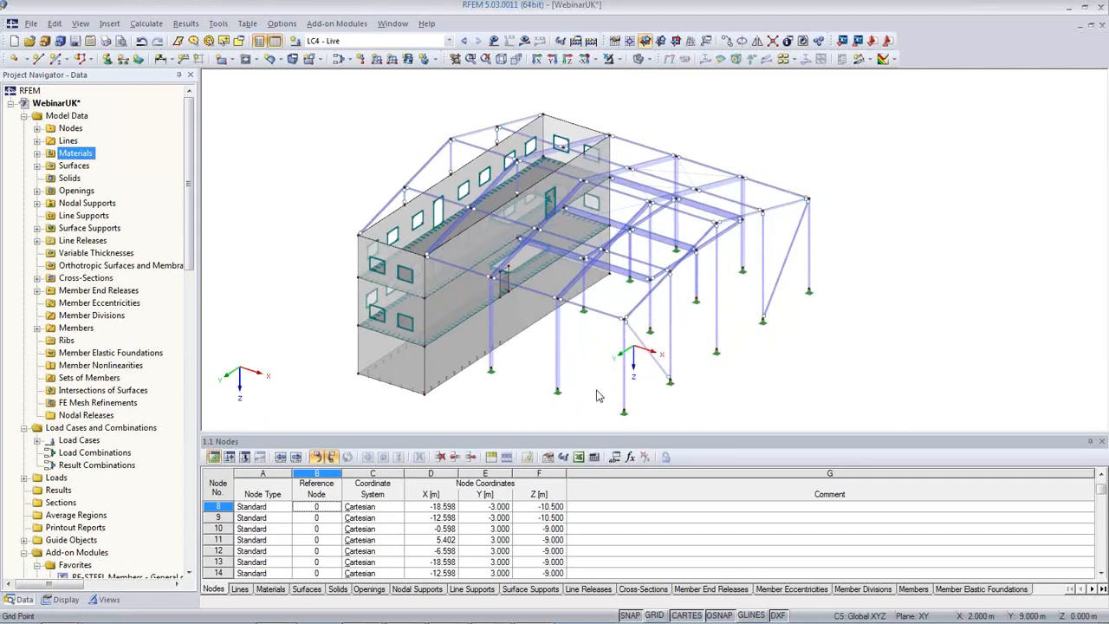
Switch to Tekla Structures to check the open Infotag_1 model, and return to RFEM.
{"action": "mouse_move", "coordinate": [487, 617]}
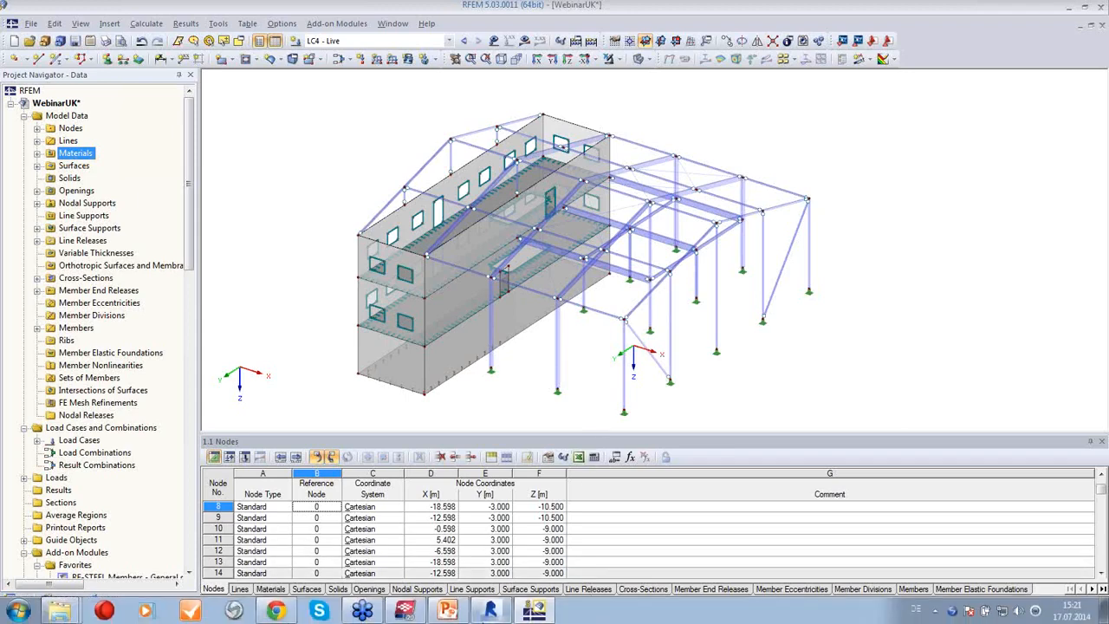
{"action": "mouse_move", "coordinate": [404, 611]}
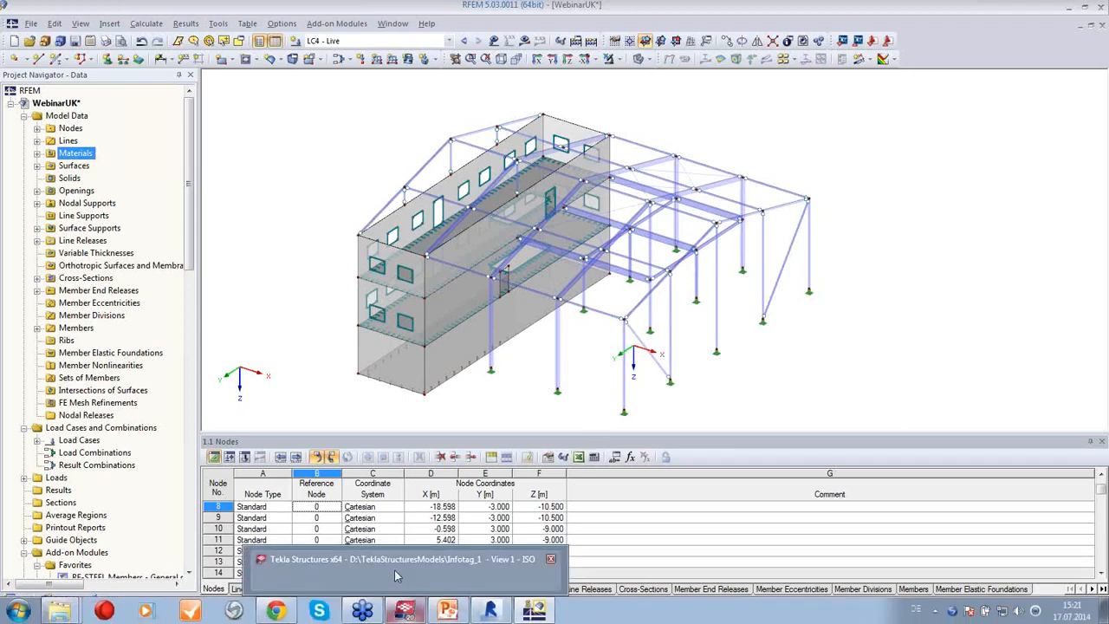
{"action": "left_click", "coordinate": [396, 577]}
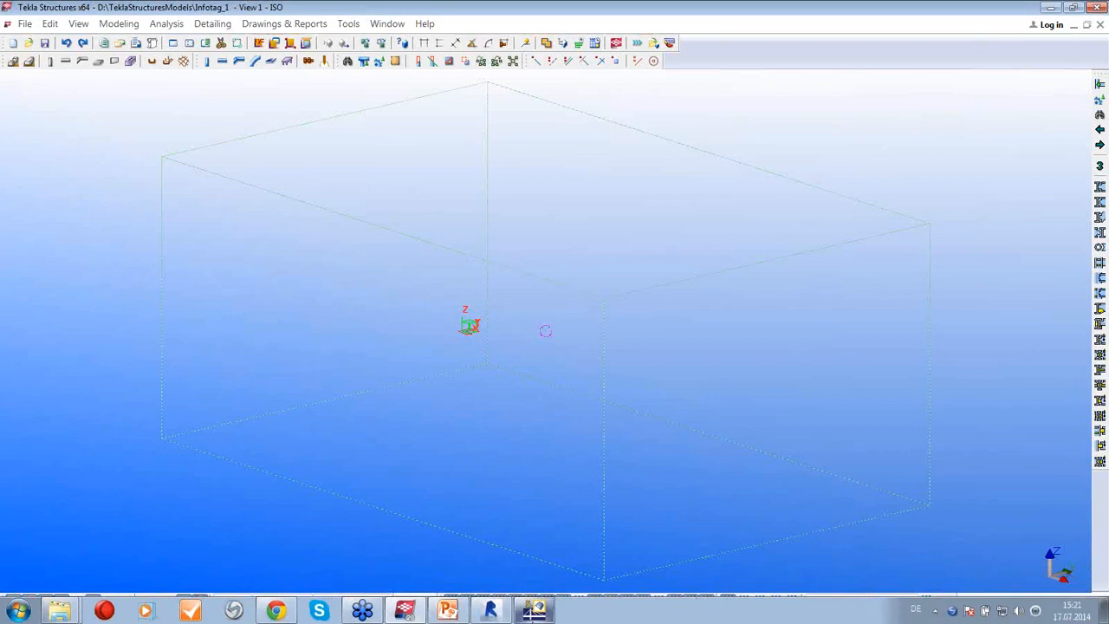
{"action": "left_click", "coordinate": [533, 610]}
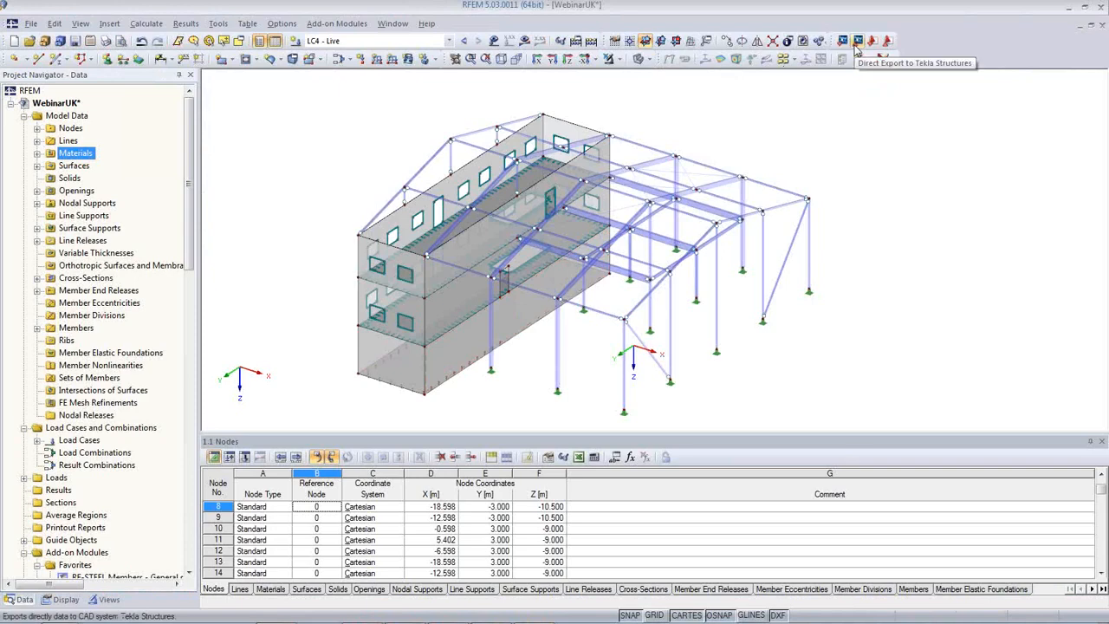
Export the model directly to Tekla Structures with the option to overwrite the existing model, and switch to Tekla Structures.
{"action": "left_click", "coordinate": [857, 44]}
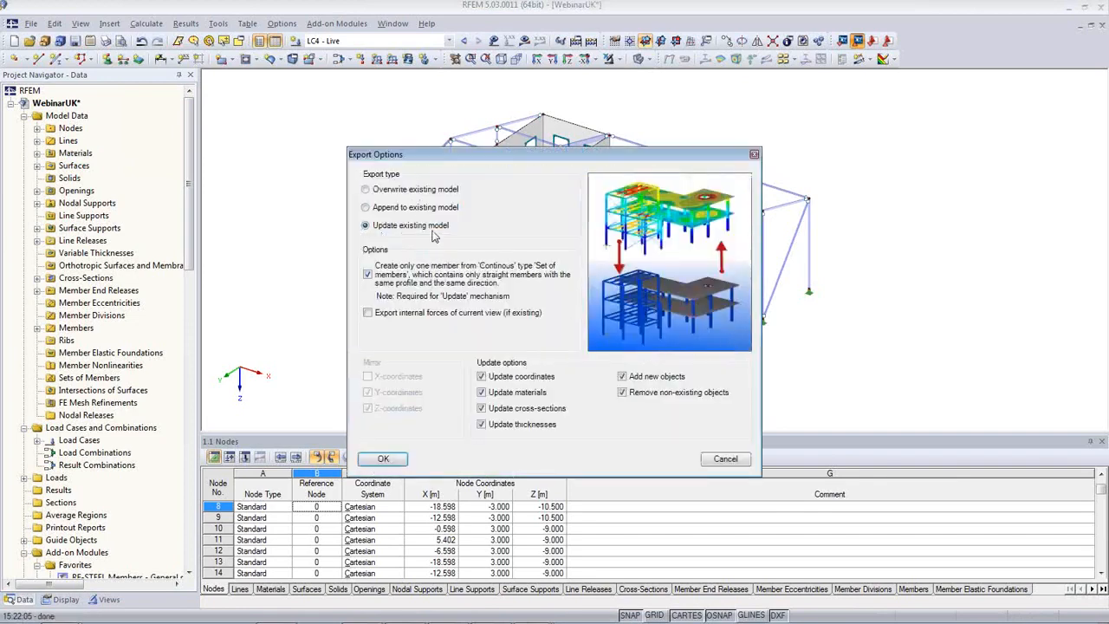
{"action": "left_click", "coordinate": [365, 189]}
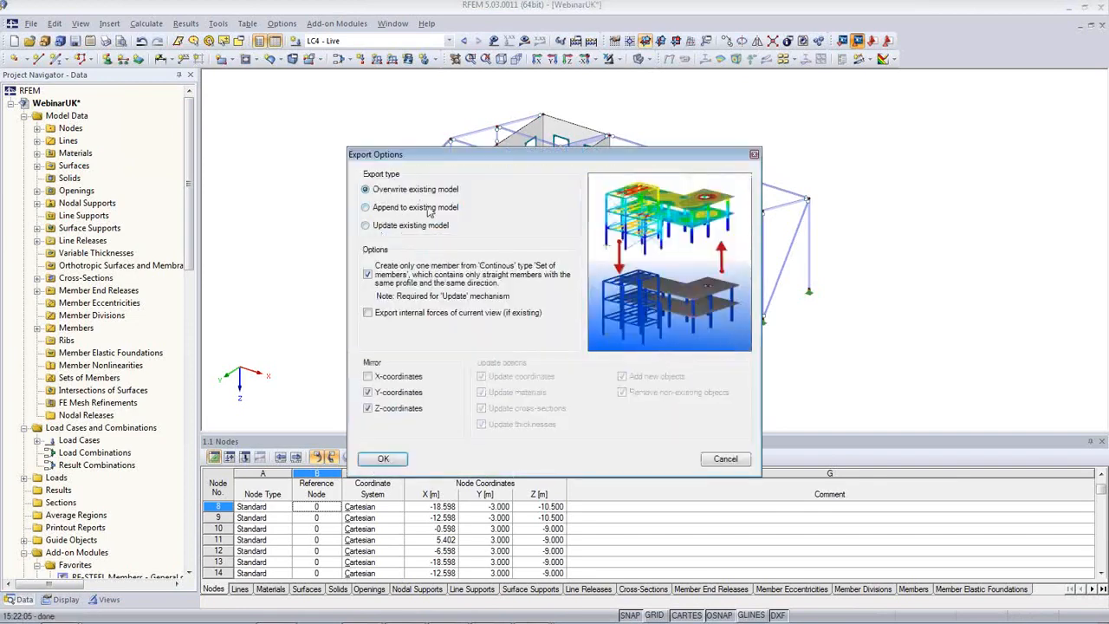
{"action": "left_click", "coordinate": [394, 460]}
{"action": "left_click", "coordinate": [421, 612]}
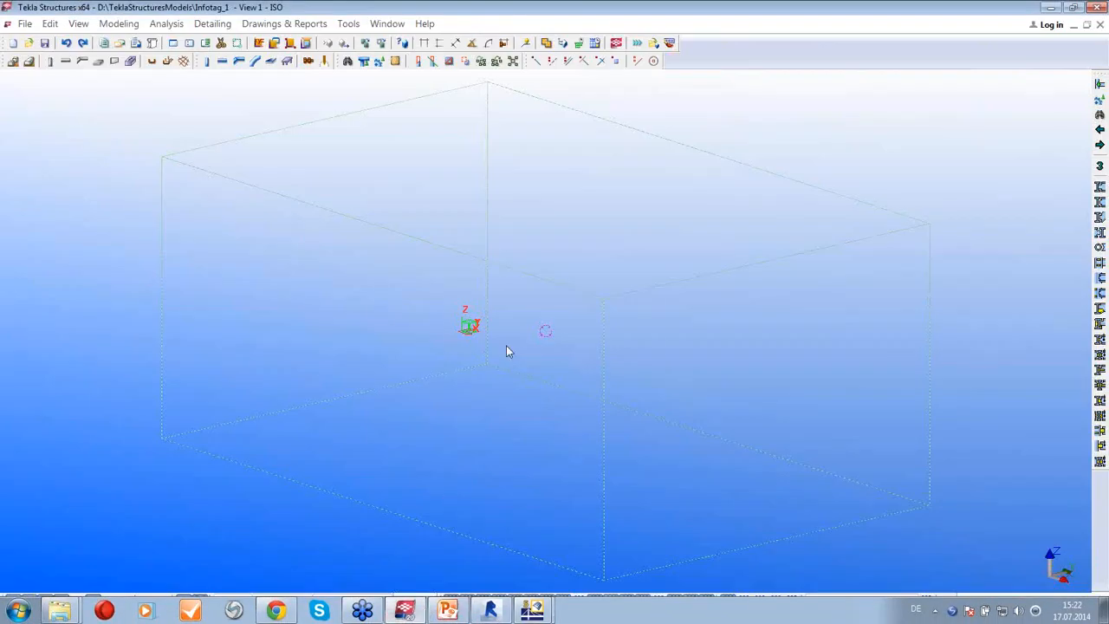
Display the parts of the transferred building as wireframe in the 3D view.
{"action": "middle_click_drag", "start_coordinate": [540, 387], "coordinate": [572, 462]}
{"action": "middle_click_drag", "start_coordinate": [746, 460], "coordinate": [580, 444]}
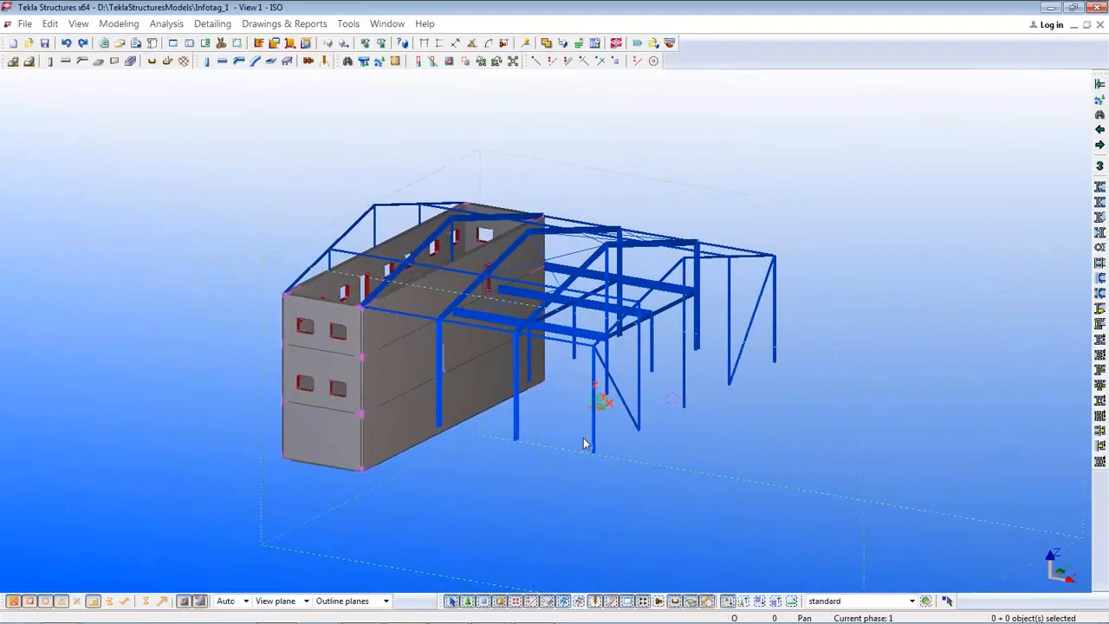
{"action": "key", "text": "shift+1"}
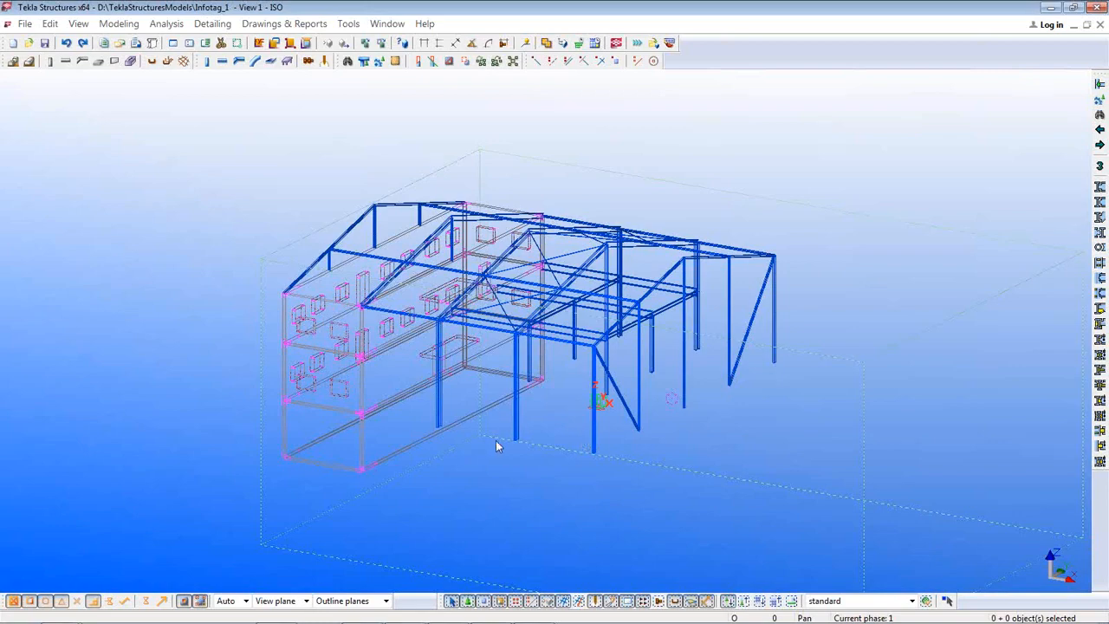
{"action": "middle_click_drag", "start_coordinate": [448, 439], "coordinate": [406, 433], "text": "ctrl"}
{"action": "scroll", "coordinate": [406, 433], "scroll_direction": "up", "scroll_amount": 3}
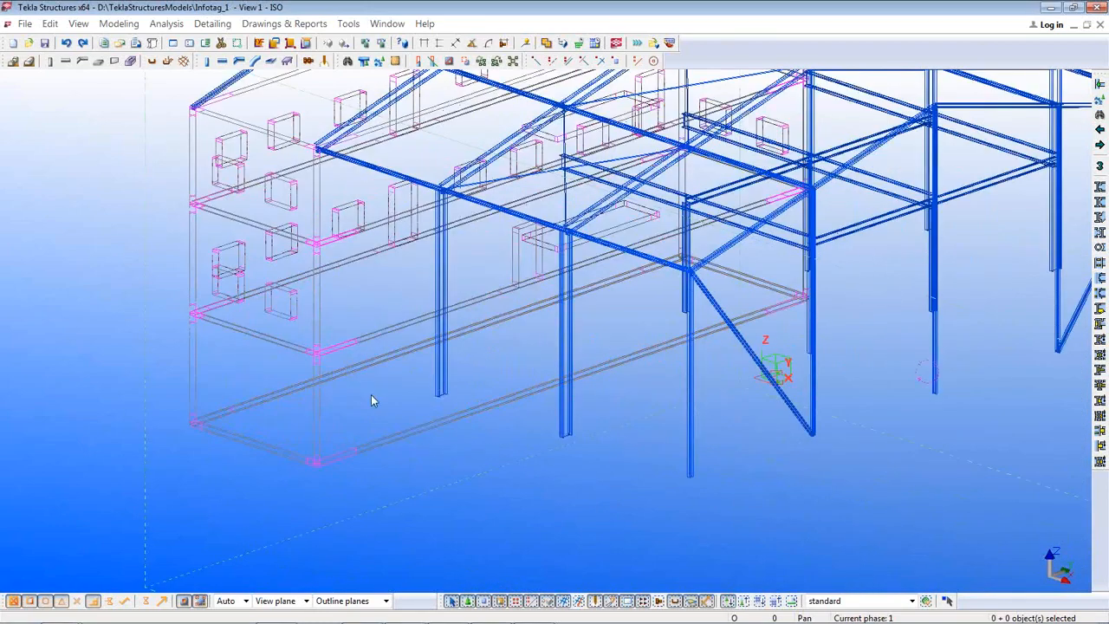
Check the profile and material of the concrete slab above the lowest storey and of a front steel column.
{"action": "left_click", "coordinate": [365, 341]}
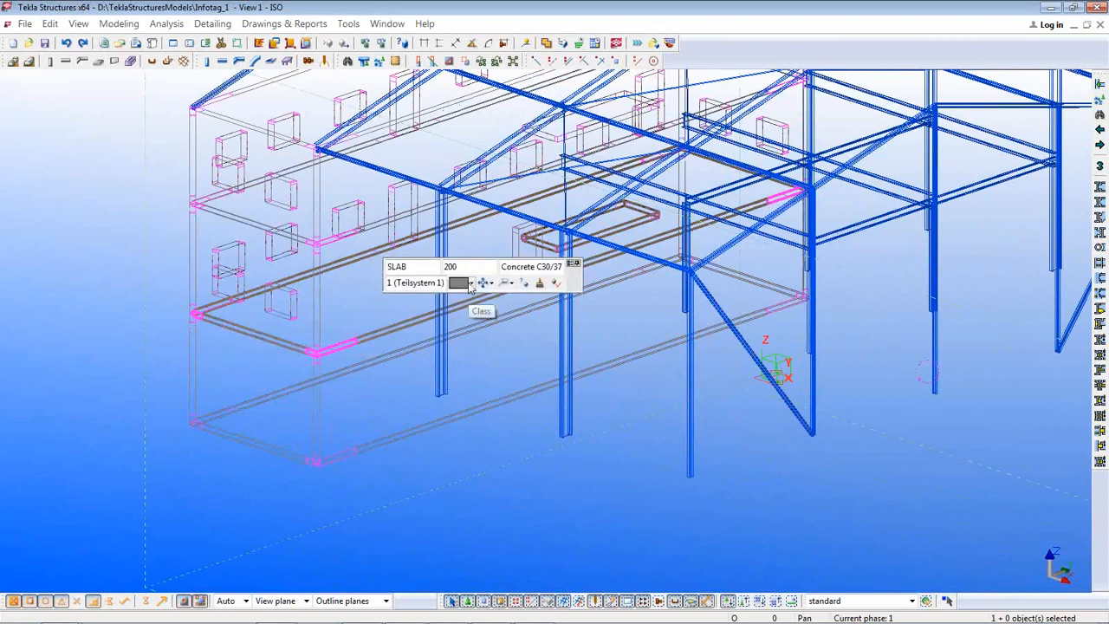
{"action": "left_click", "coordinate": [569, 373]}
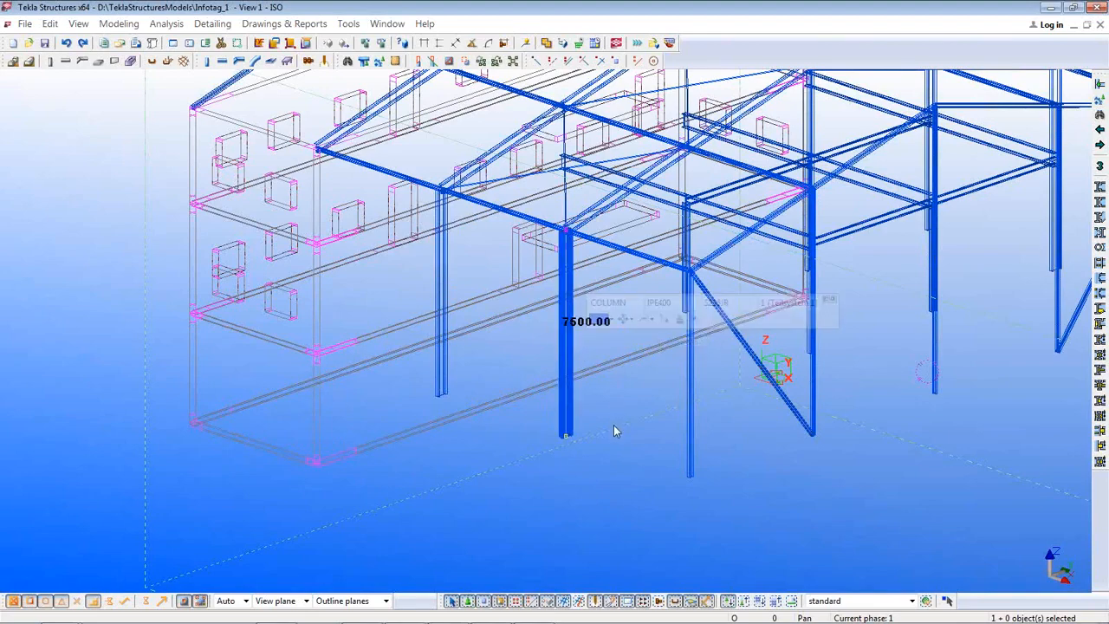
{"action": "scroll", "coordinate": [610, 428], "scroll_direction": "down", "scroll_amount": 2}
Connect the edge floor beam to the short column at the outer corner of the intermediate floor with Shear plate (103).
{"action": "middle_click_drag", "start_coordinate": [730, 473], "coordinate": [775, 389], "text": "ctrl"}
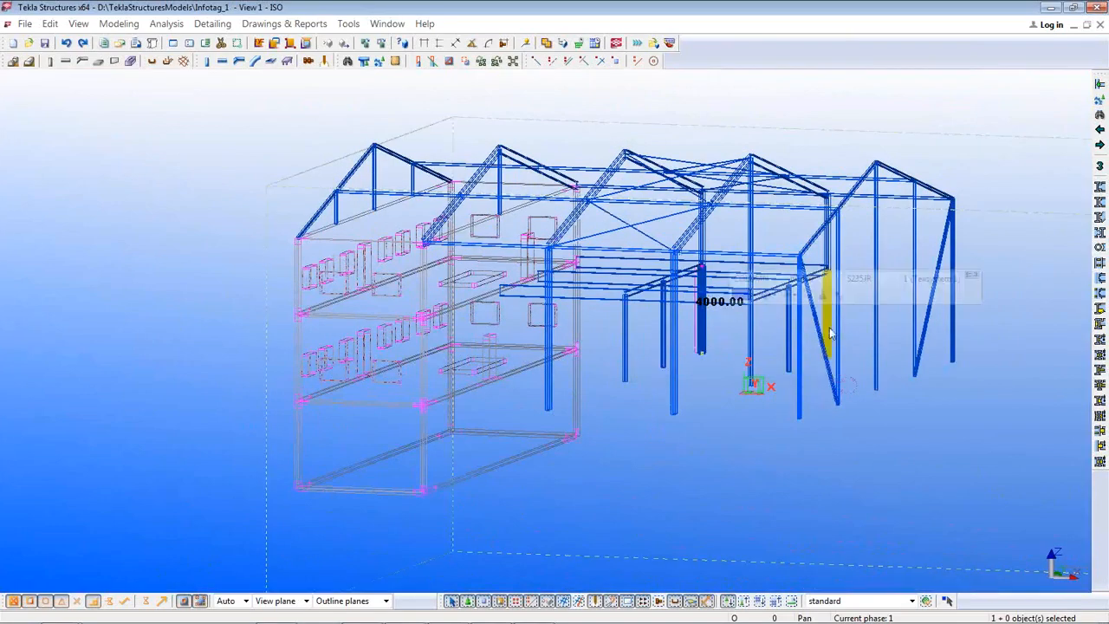
{"action": "scroll", "coordinate": [709, 349], "scroll_direction": "up", "scroll_amount": 4}
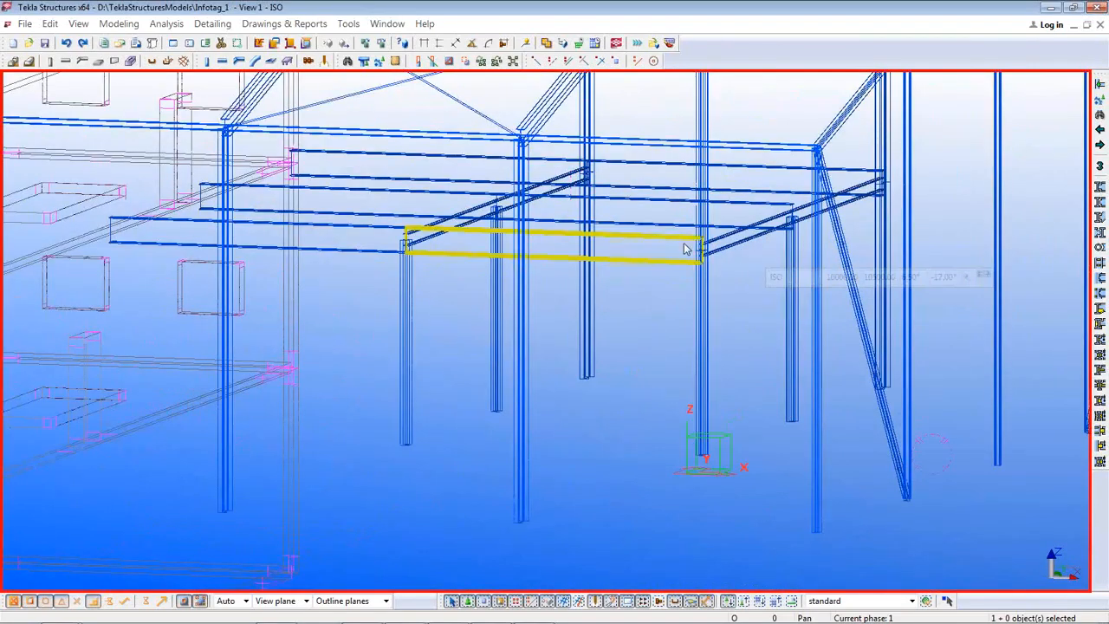
{"action": "left_click", "coordinate": [701, 336]}
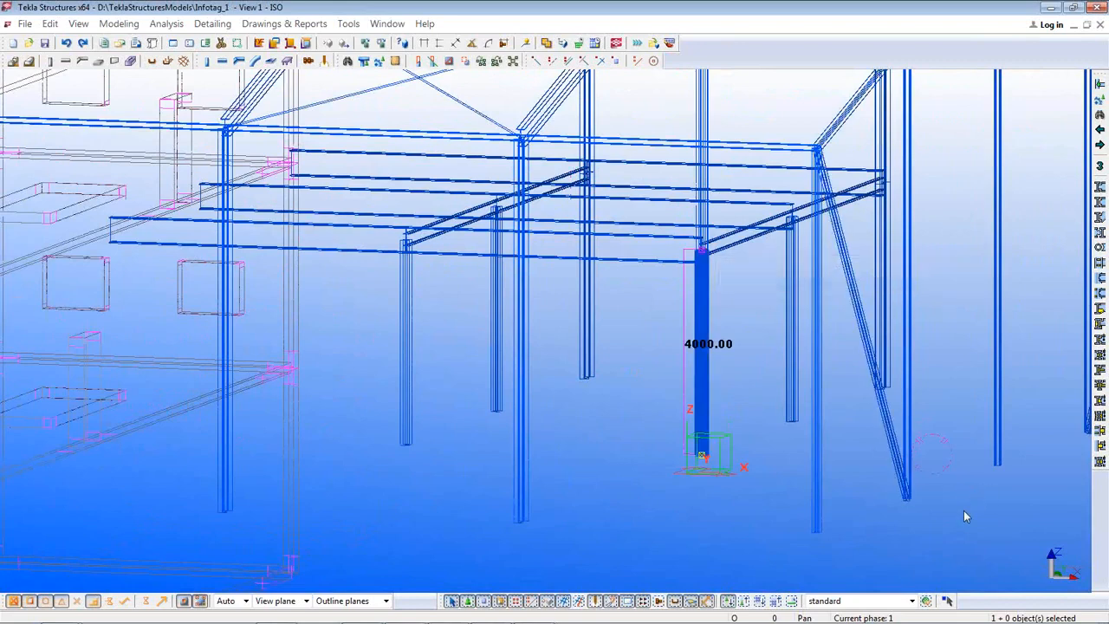
{"action": "left_click", "coordinate": [1100, 445]}
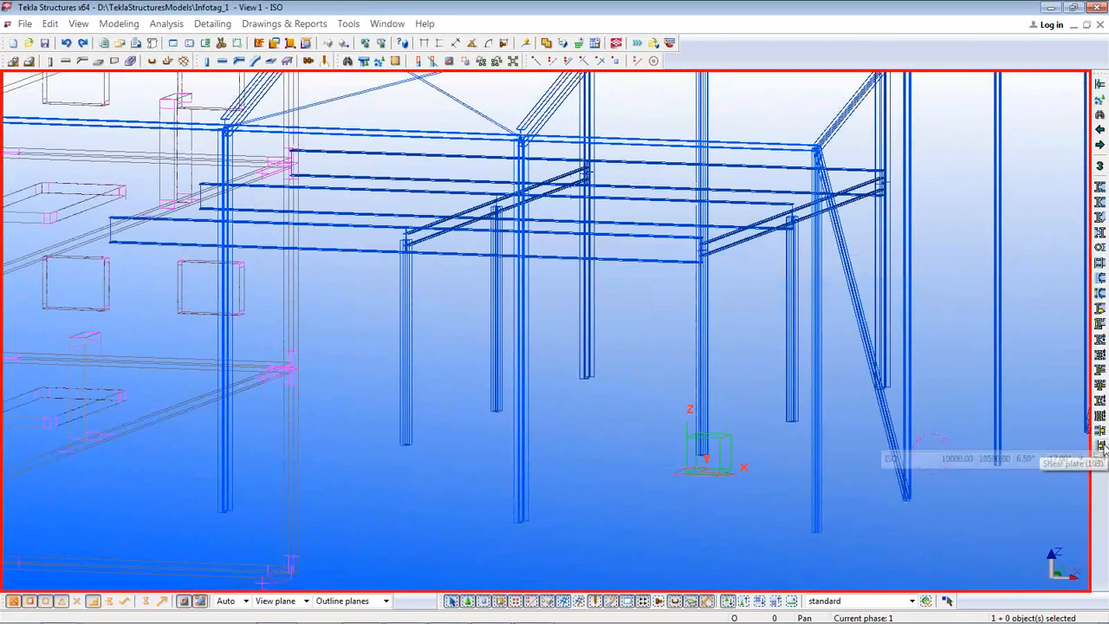
{"action": "left_click", "coordinate": [701, 325]}
{"action": "left_click", "coordinate": [650, 262]}
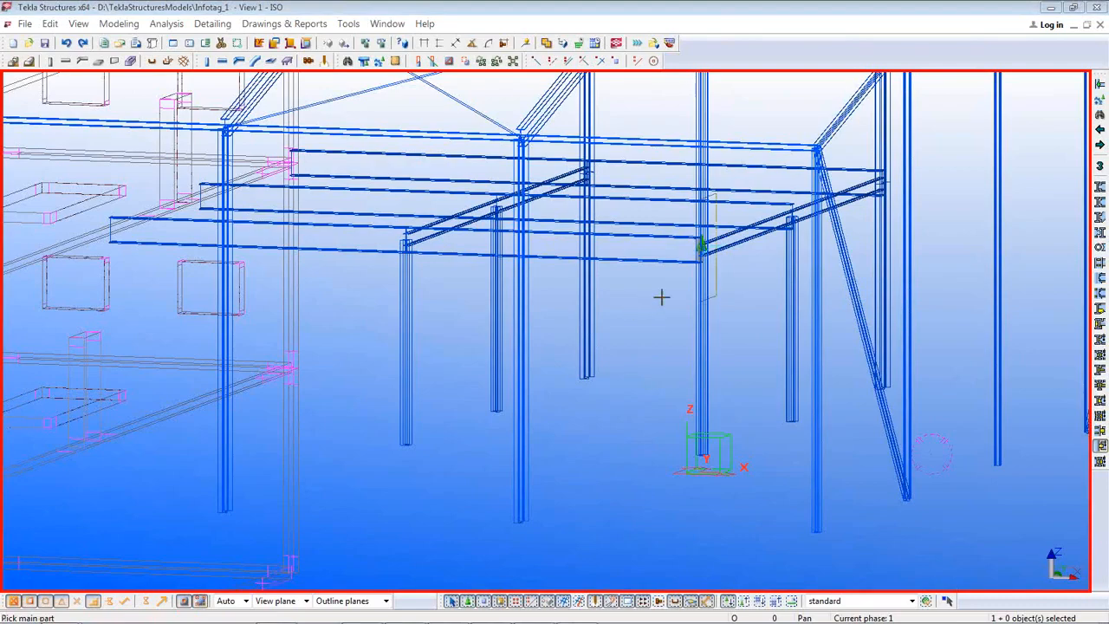
Add the same shear plate connection between the parallel floor beam and the short column at the opposite outer corner, and end the command.
{"action": "middle_click_drag", "start_coordinate": [661, 297], "coordinate": [791, 322]}
{"action": "scroll", "coordinate": [792, 323], "scroll_direction": "up", "scroll_amount": 10}
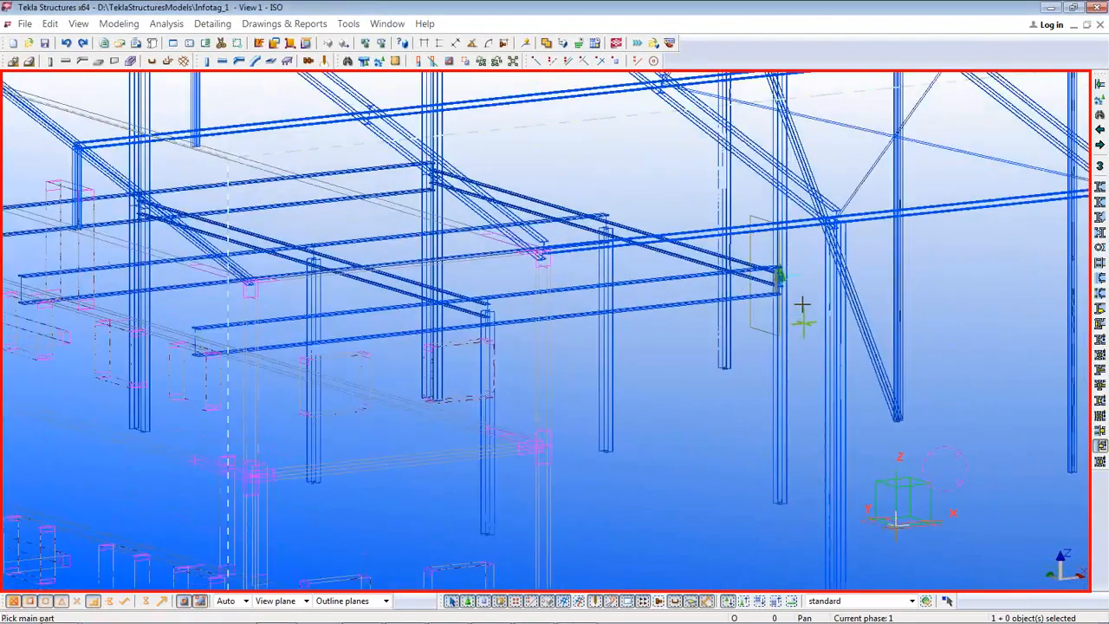
{"action": "scroll", "coordinate": [624, 355], "scroll_direction": "down", "scroll_amount": 10}
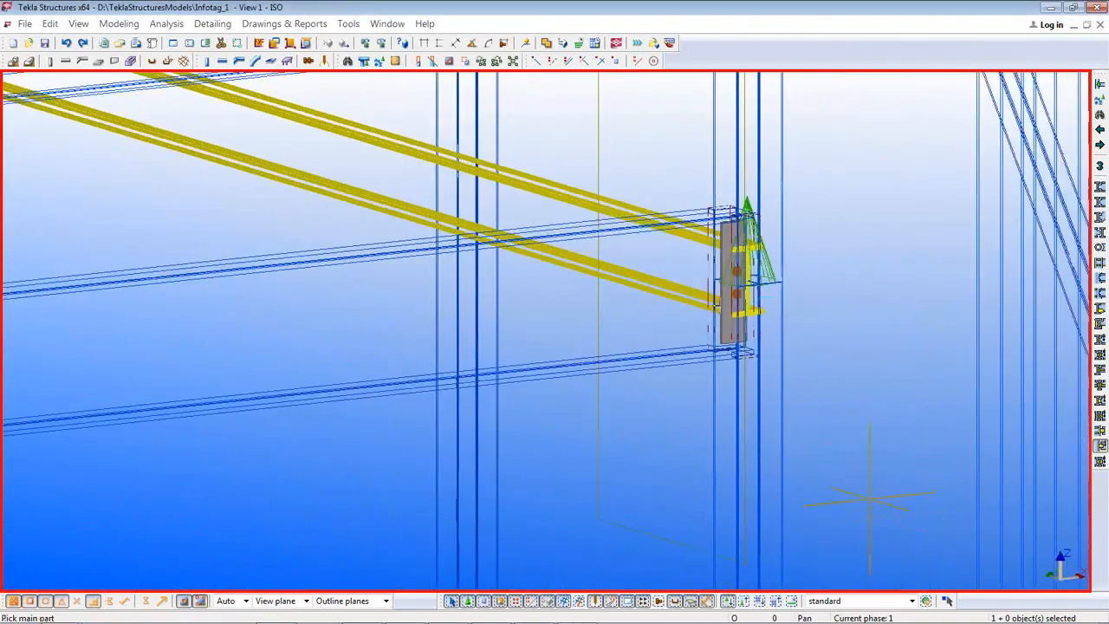
{"action": "middle_click_drag", "start_coordinate": [624, 356], "coordinate": [473, 367], "text": "ctrl"}
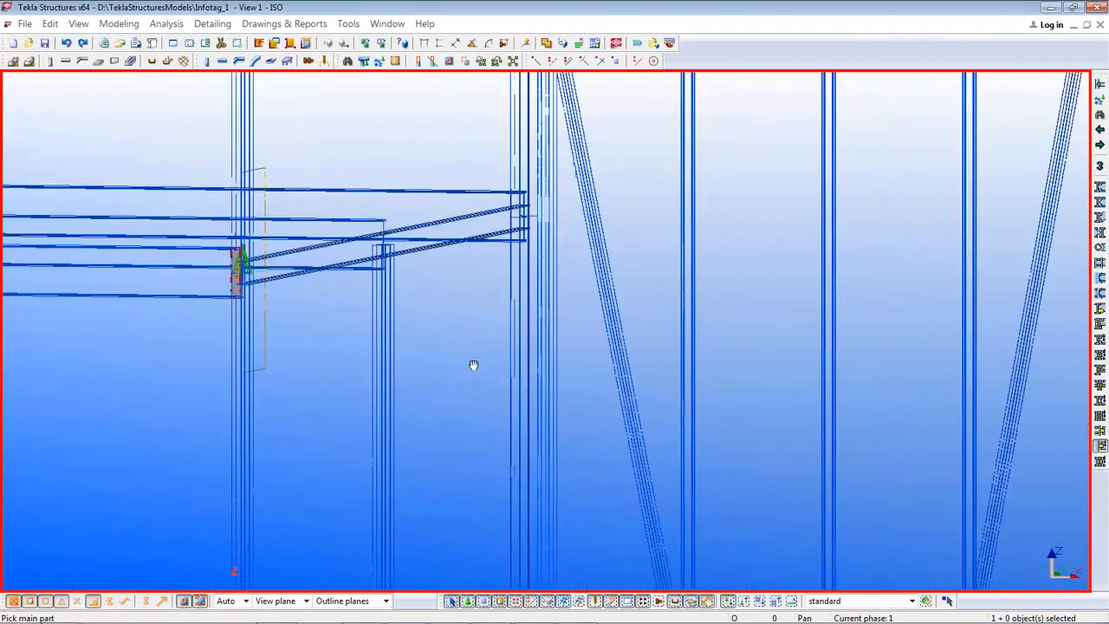
{"action": "left_click", "coordinate": [514, 343]}
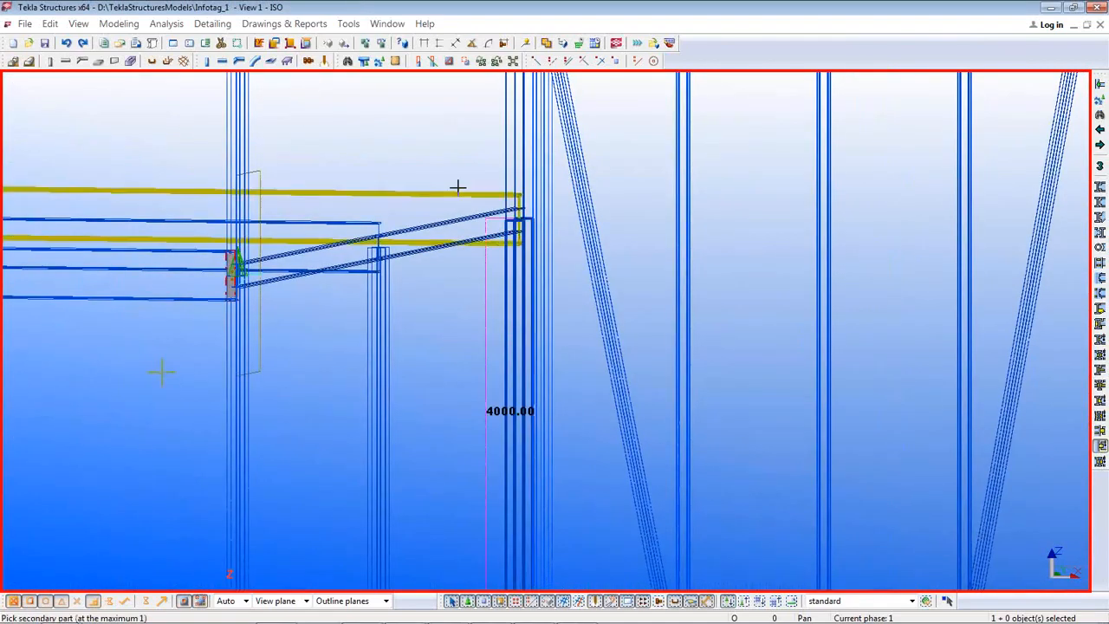
{"action": "left_click", "coordinate": [456, 185]}
{"action": "middle_click", "coordinate": [456, 185]}
{"action": "mouse_move", "coordinate": [468, 298]}
{"action": "middle_mouse_down", "text": "ctrl"}
{"action": "mouse_move", "coordinate": [494, 305]}
{"action": "mouse_move", "coordinate": [464, 310]}
{"action": "middle_mouse_up", "text": "ctrl"}
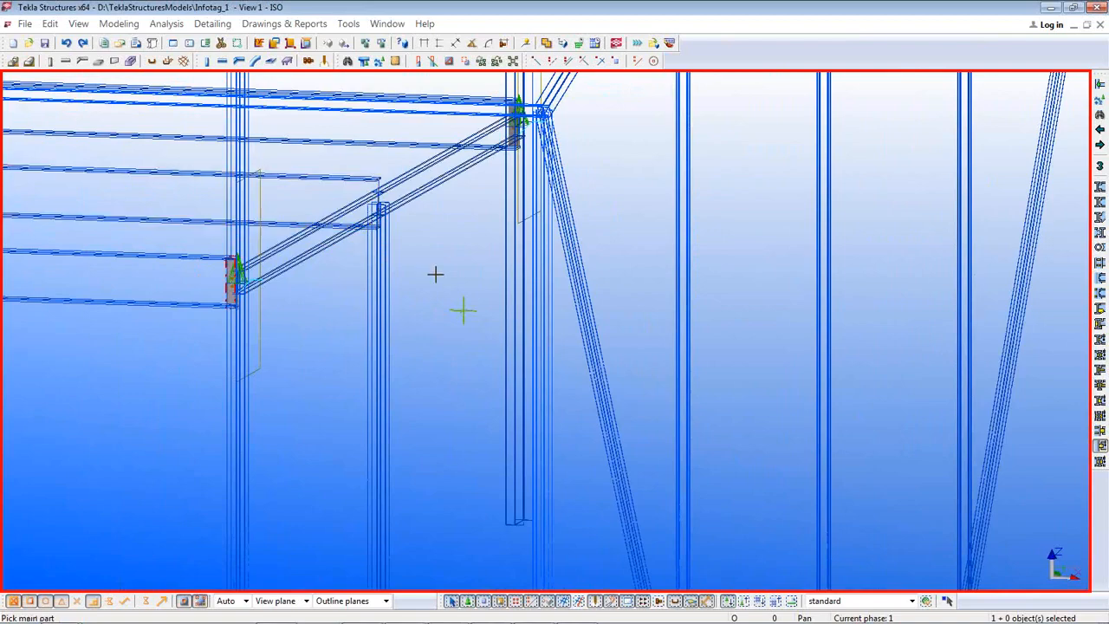
{"action": "middle_click_drag", "start_coordinate": [421, 303], "coordinate": [416, 367]}
{"action": "right_click", "coordinate": [419, 368]}
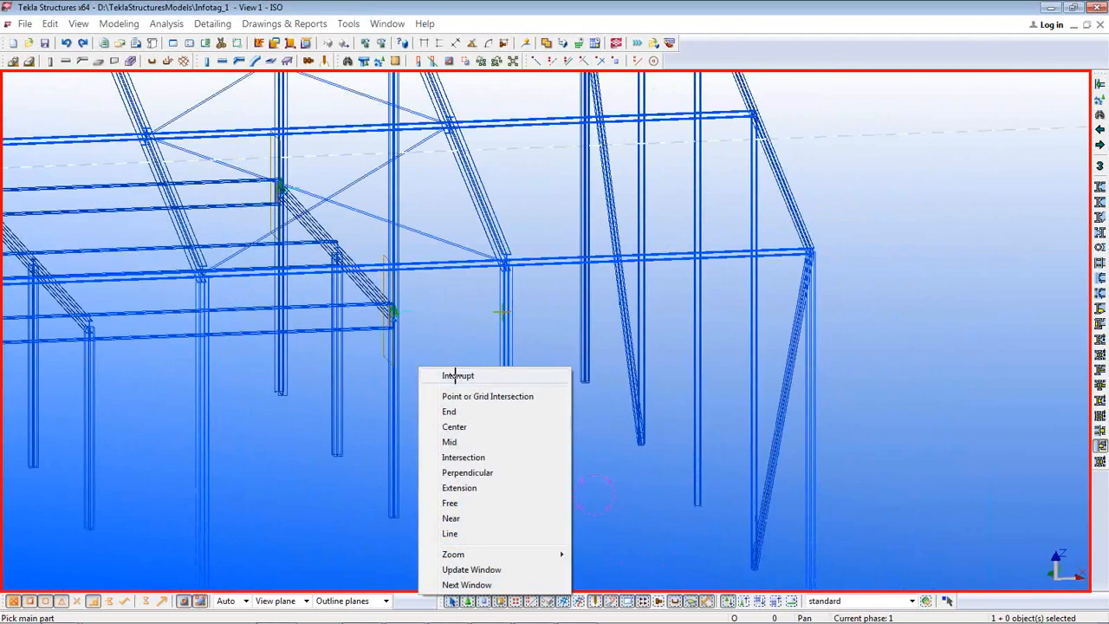
{"action": "left_click", "coordinate": [454, 375]}
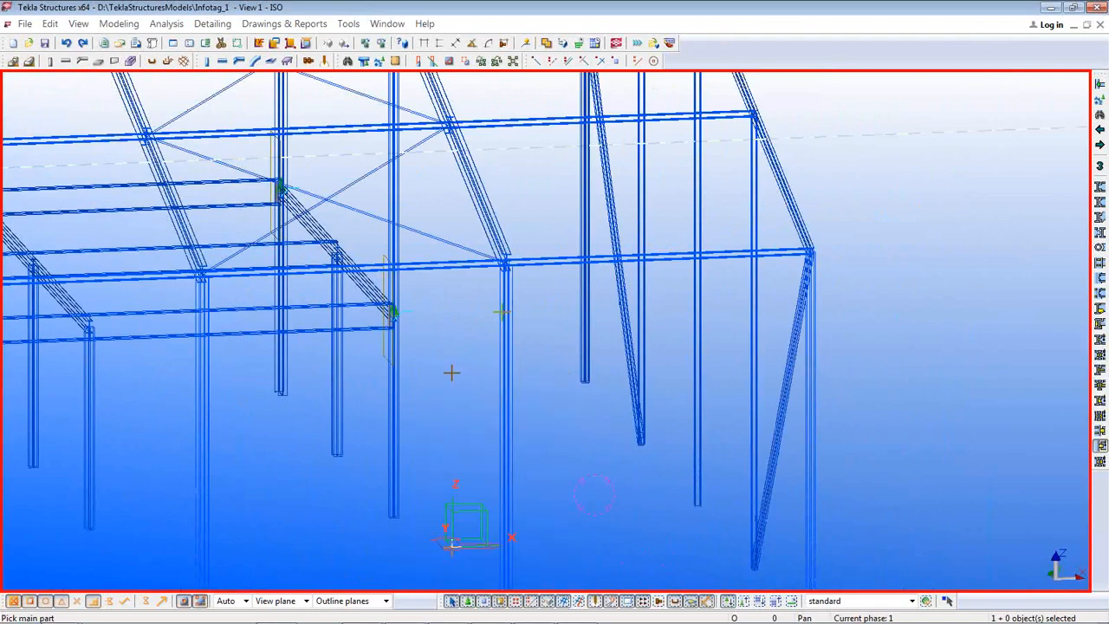
Switch to RFEM and start exporting the model in the Bentley ISM format.
{"action": "mouse_move", "coordinate": [454, 374]}
{"action": "middle_mouse_down", "text": "ctrl"}
{"action": "mouse_move", "coordinate": [508, 205]}
{"action": "mouse_move", "coordinate": [454, 364]}
{"action": "middle_mouse_up", "text": "ctrl"}
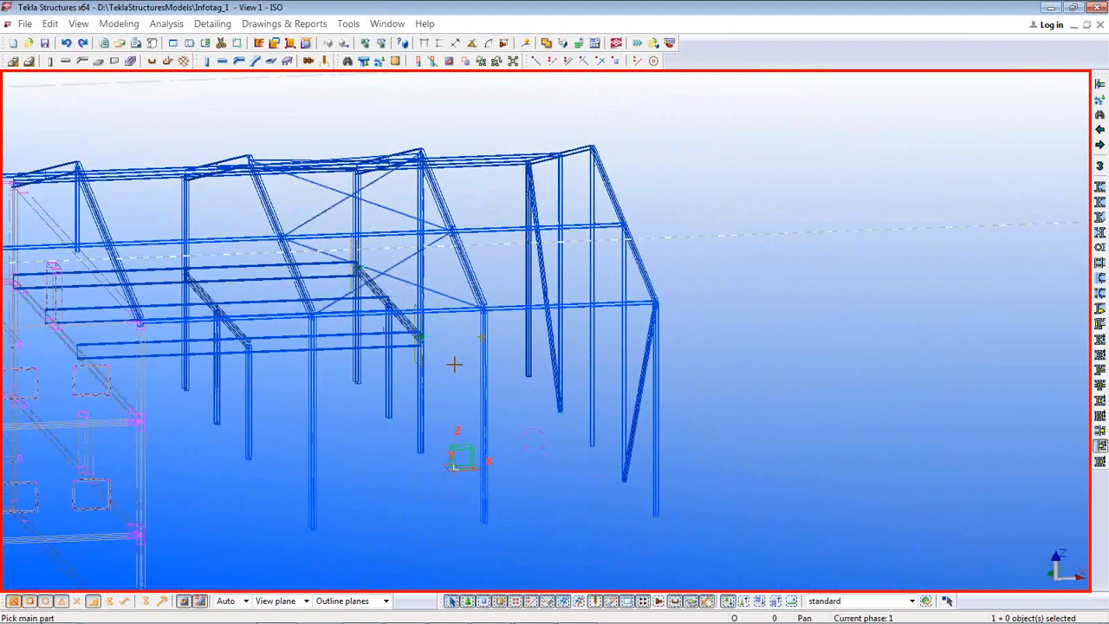
{"action": "middle_click_drag", "start_coordinate": [483, 396], "coordinate": [643, 512]}
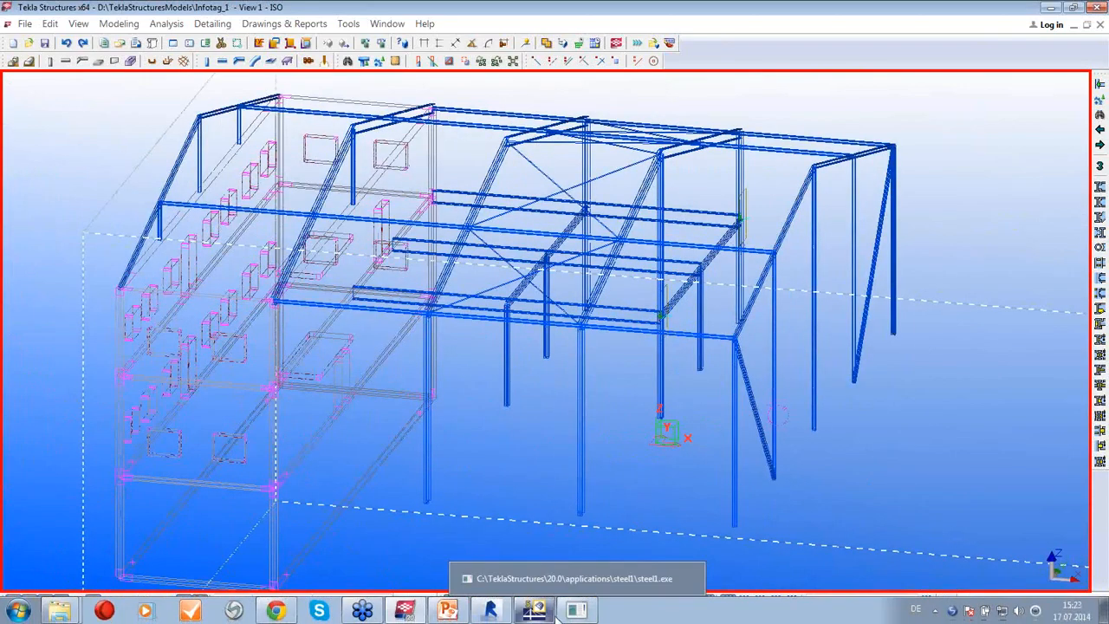
{"action": "mouse_move", "coordinate": [539, 614]}
{"action": "left_click", "coordinate": [531, 578]}
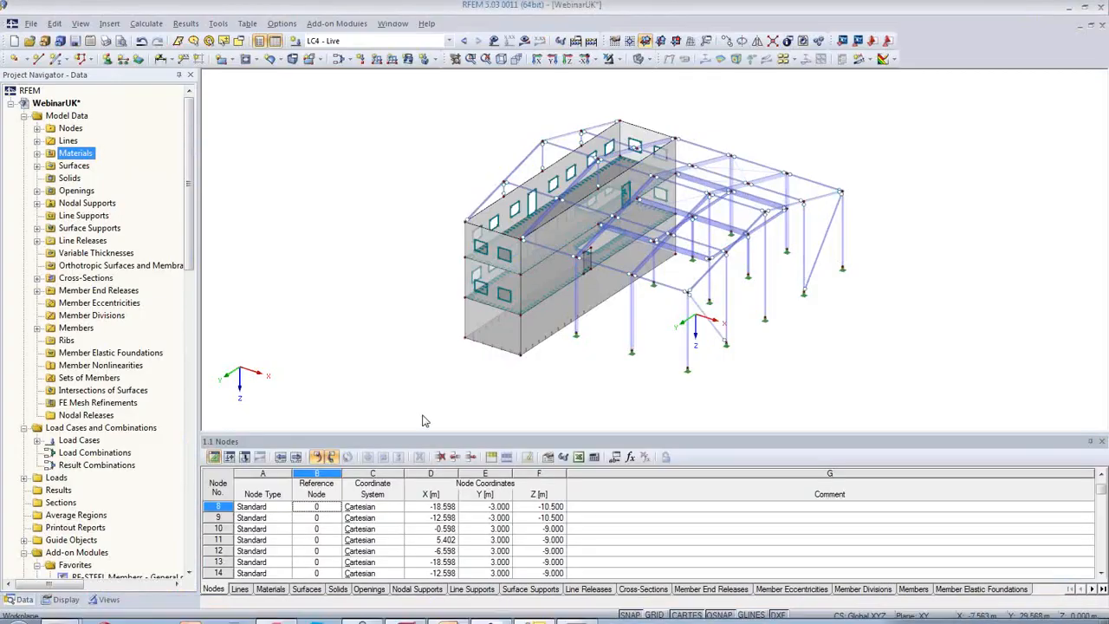
{"action": "left_click", "coordinate": [31, 23]}
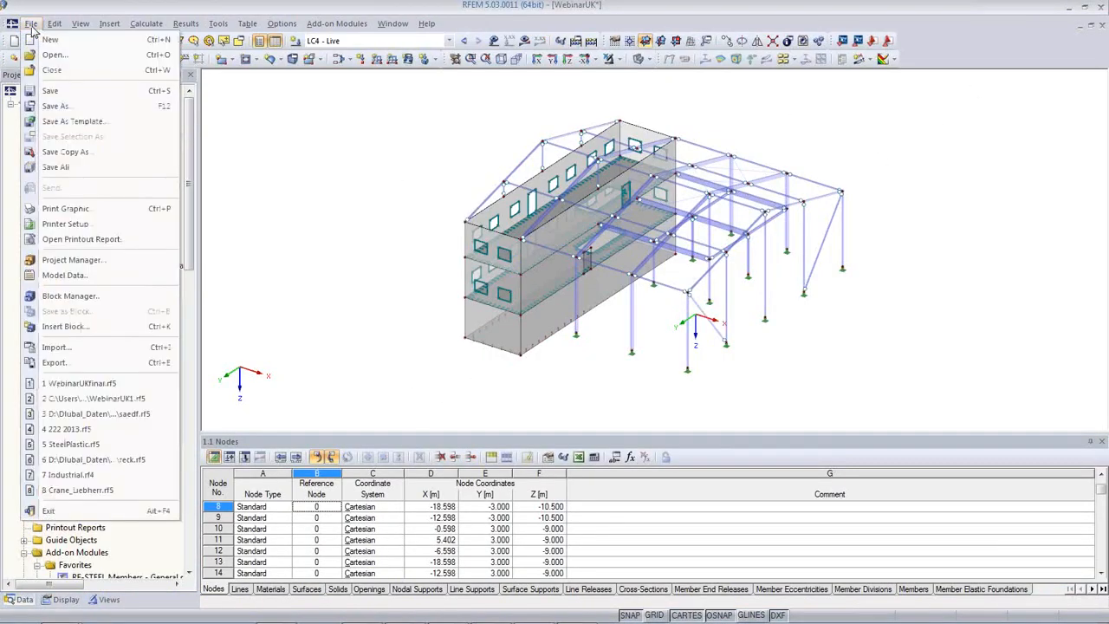
{"action": "left_click", "coordinate": [74, 368]}
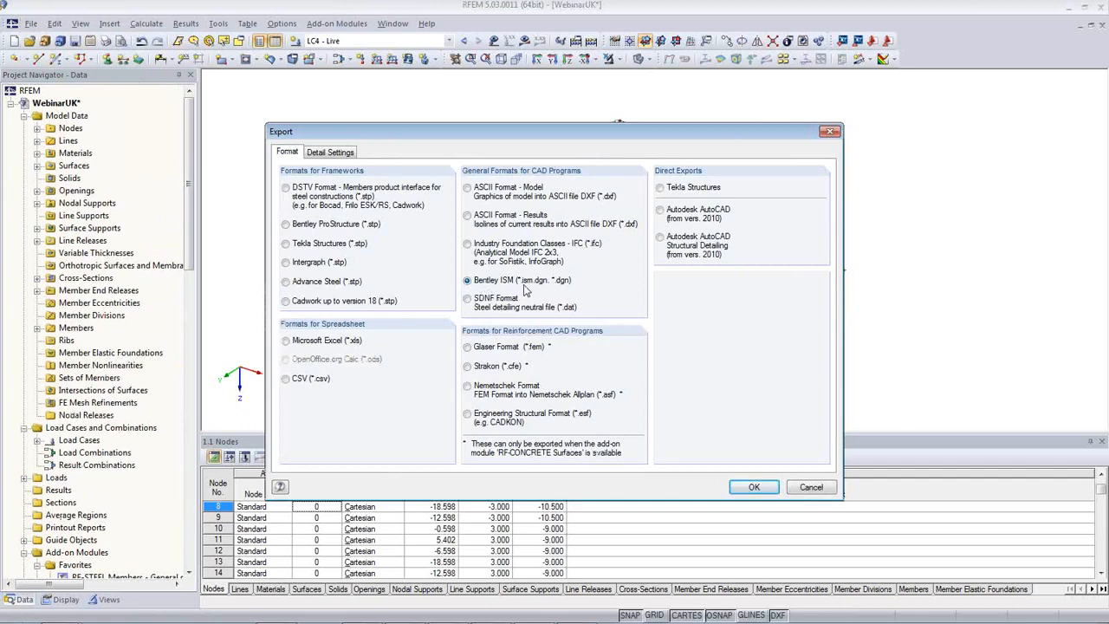
{"action": "left_click", "coordinate": [748, 487]}
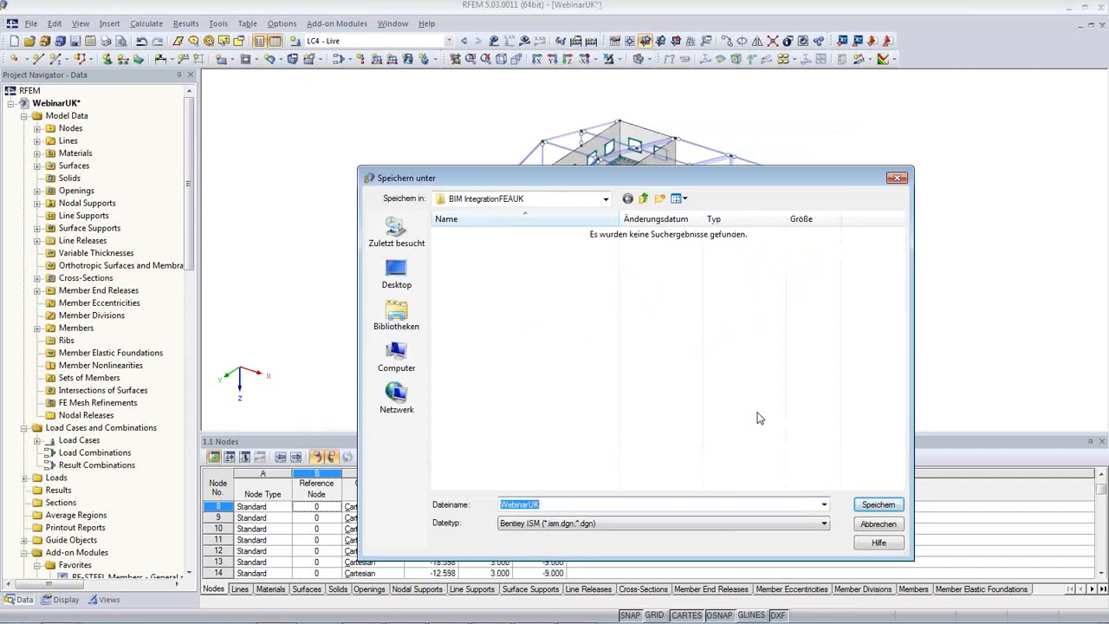
Save the export as Webinar2UK on the Desktop, writing it to a new ISM file.
{"action": "left_click", "coordinate": [527, 505]}
{"action": "type", "text": "2"}
{"action": "left_click", "coordinate": [402, 279]}
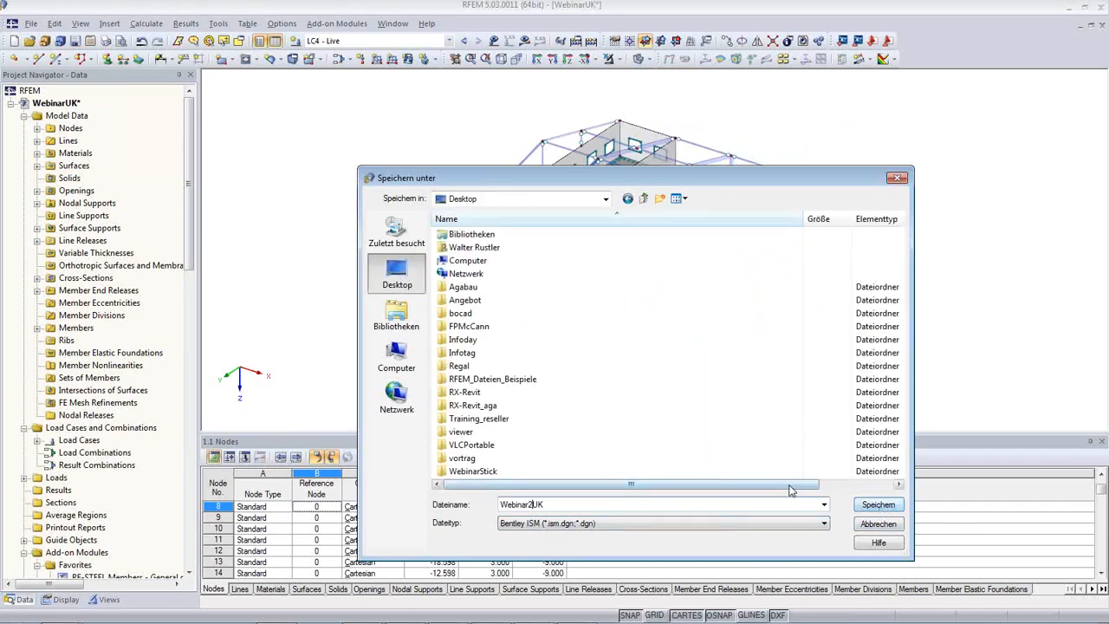
{"action": "left_click", "coordinate": [876, 511]}
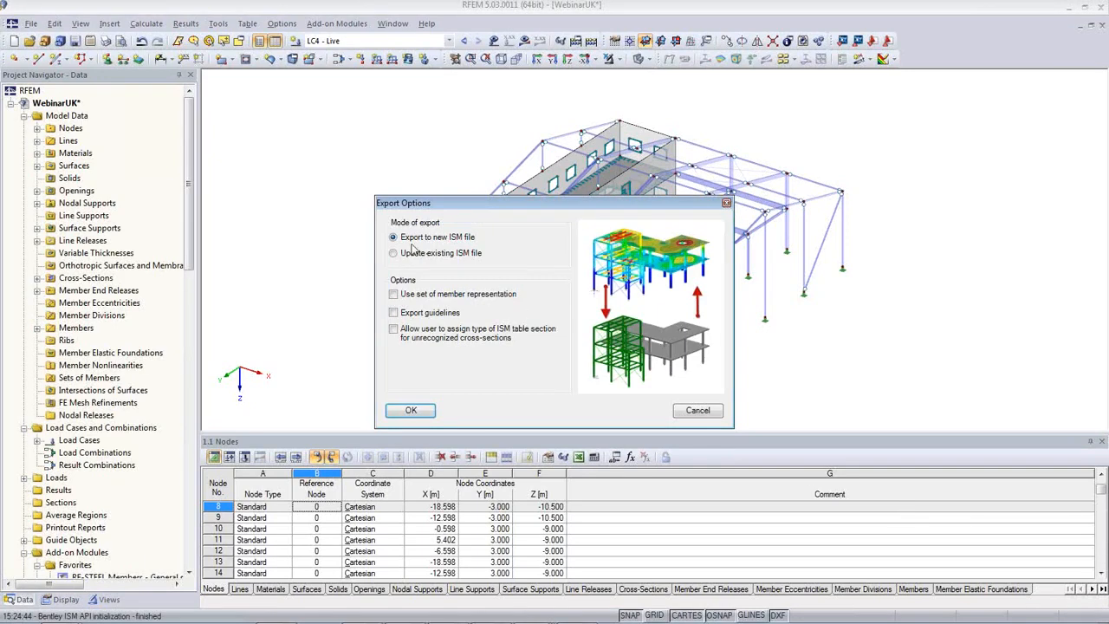
{"action": "left_click", "coordinate": [411, 411]}
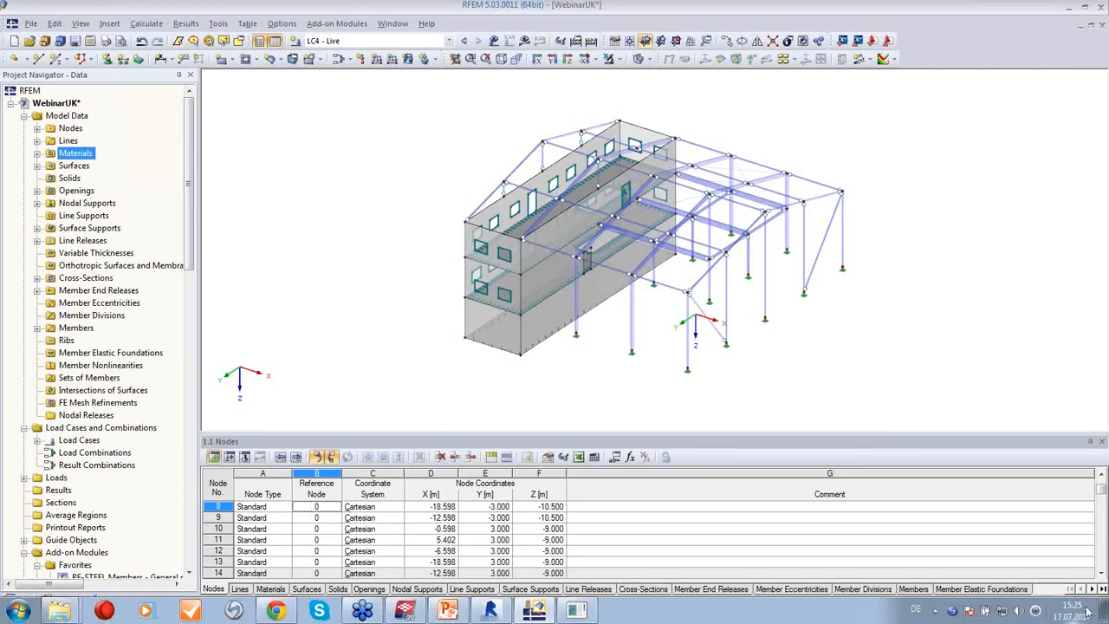
Open Webinar2UK.ism.dgn from the desktop with ISM Viewer V8i and inspect the building's walls and steel frame.
{"action": "left_click", "coordinate": [1103, 611]}
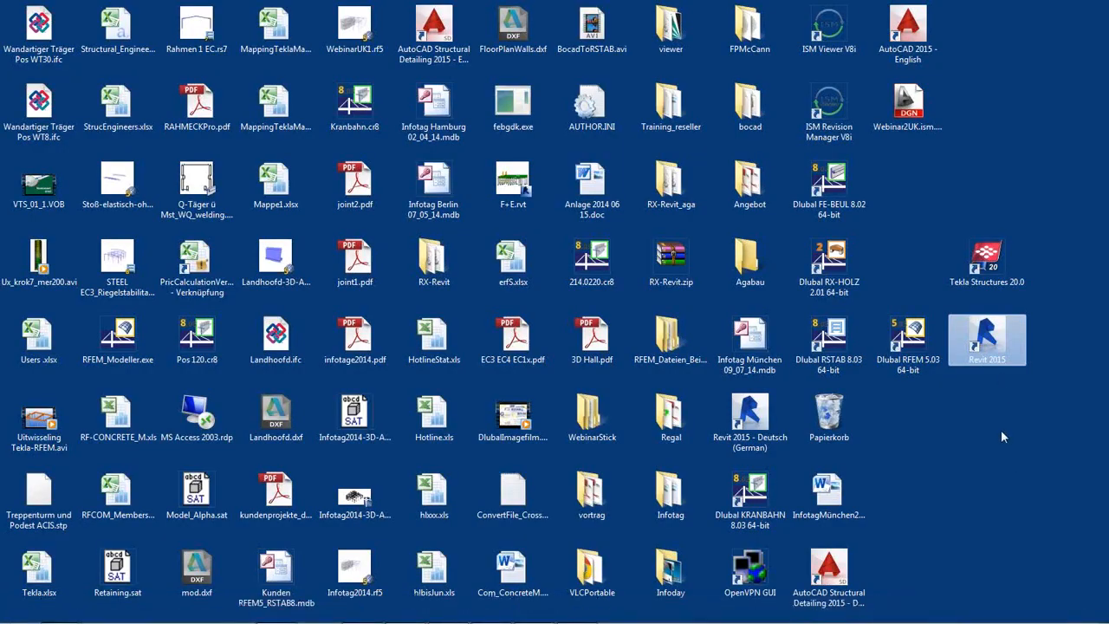
{"action": "left_click", "coordinate": [908, 130]}
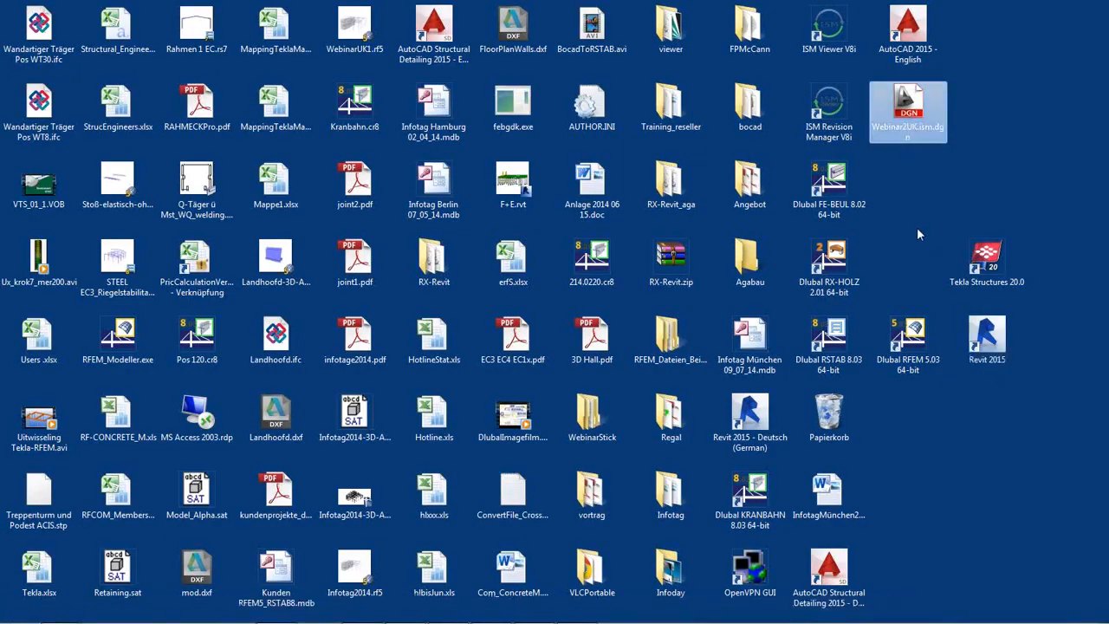
{"action": "left_click_drag", "start_coordinate": [908, 123], "coordinate": [829, 43]}
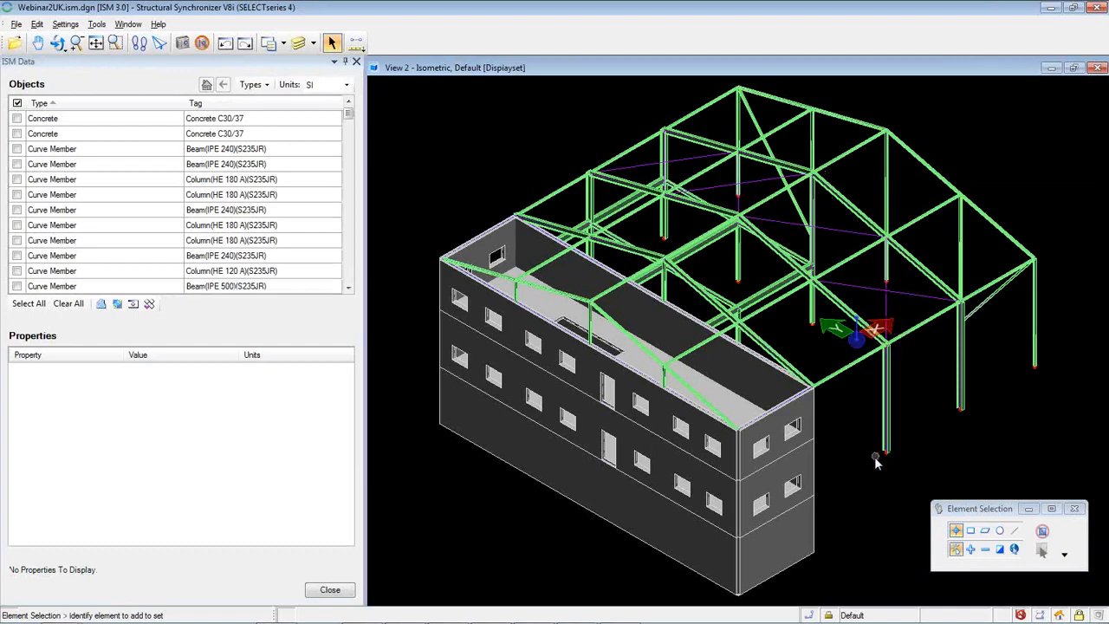
{"action": "middle_click_drag", "start_coordinate": [875, 460], "coordinate": [790, 436], "text": "shift"}
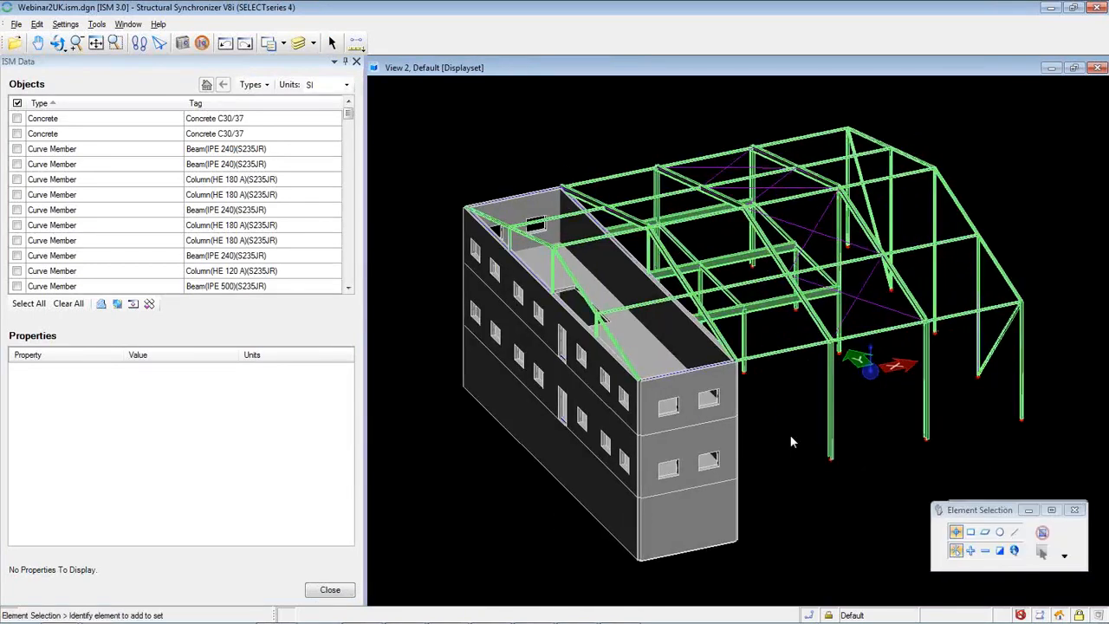
{"action": "scroll", "coordinate": [806, 452], "scroll_direction": "up", "scroll_amount": 6}
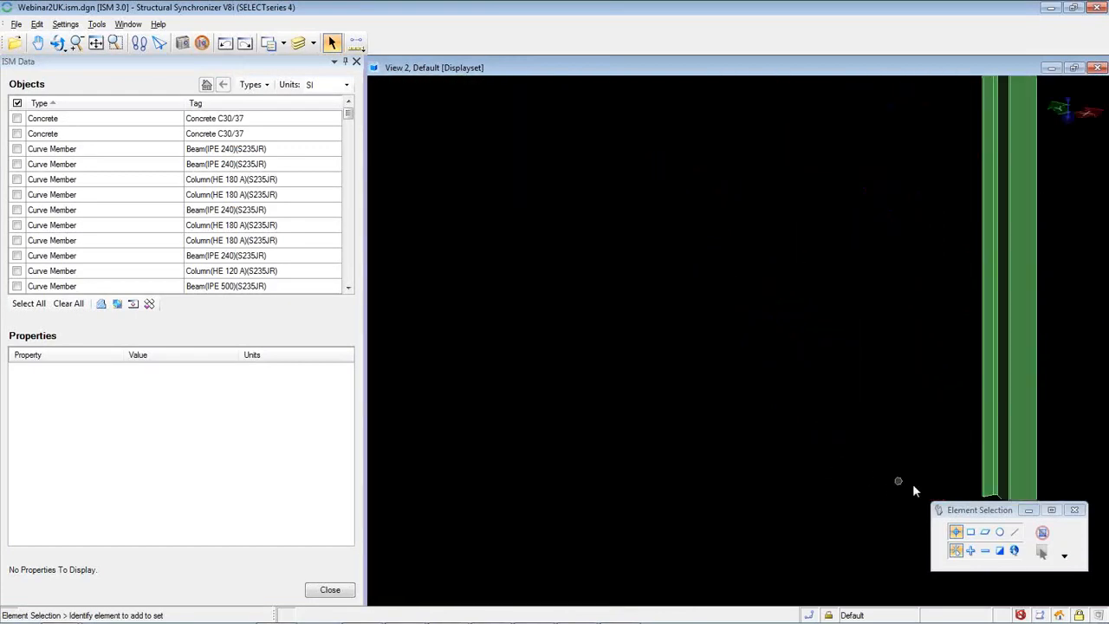
{"action": "scroll", "coordinate": [832, 468], "scroll_direction": "down", "scroll_amount": 6}
{"action": "scroll", "coordinate": [787, 473], "scroll_direction": "up", "scroll_amount": 3}
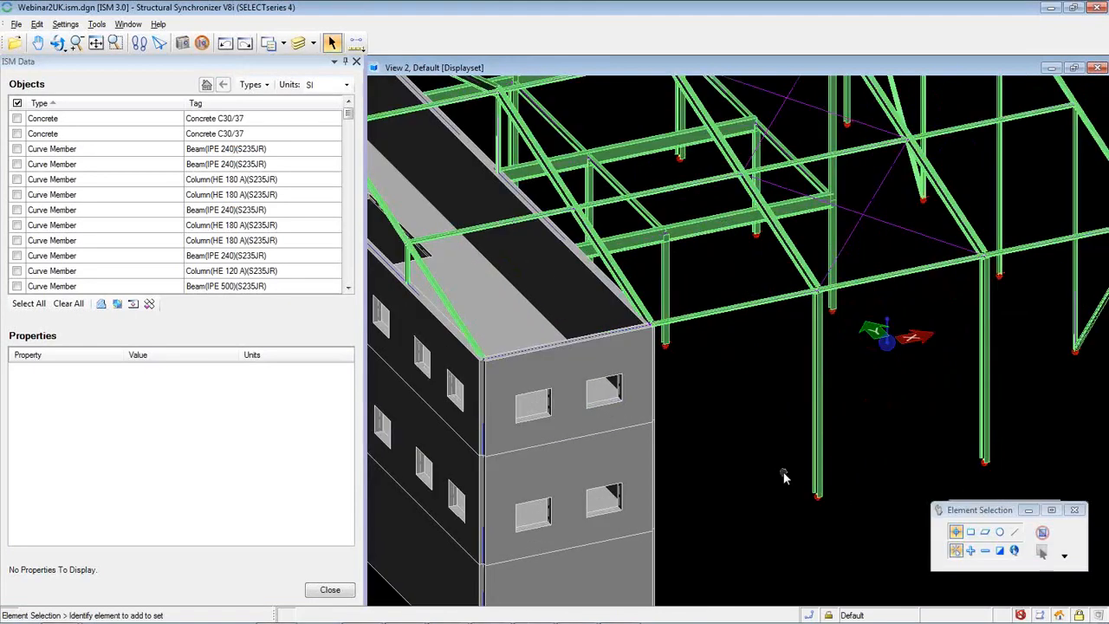
View the whole building and the available export options, close the ISM model viewer, and switch to RFEM.
{"action": "scroll", "coordinate": [784, 477], "scroll_direction": "down", "scroll_amount": 3}
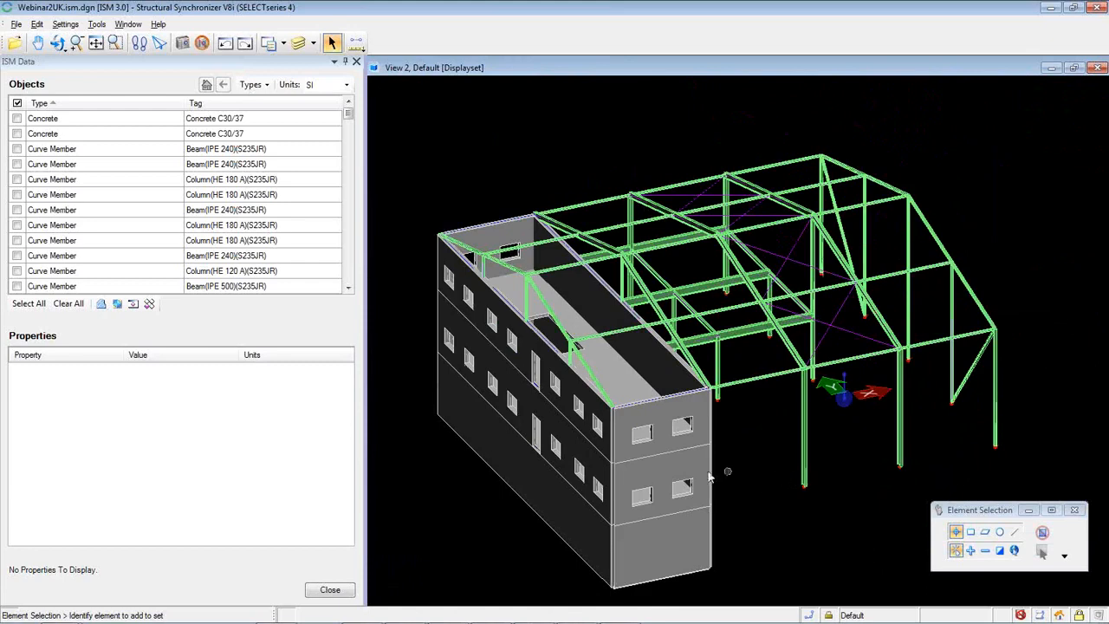
{"action": "left_click", "coordinate": [16, 24]}
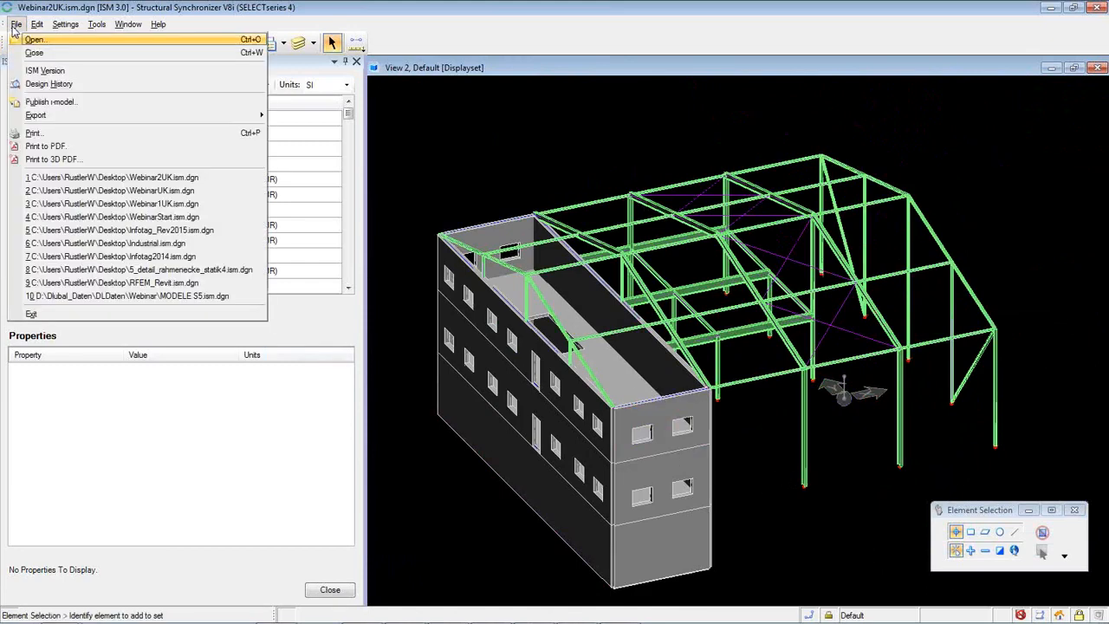
{"action": "mouse_move", "coordinate": [45, 116]}
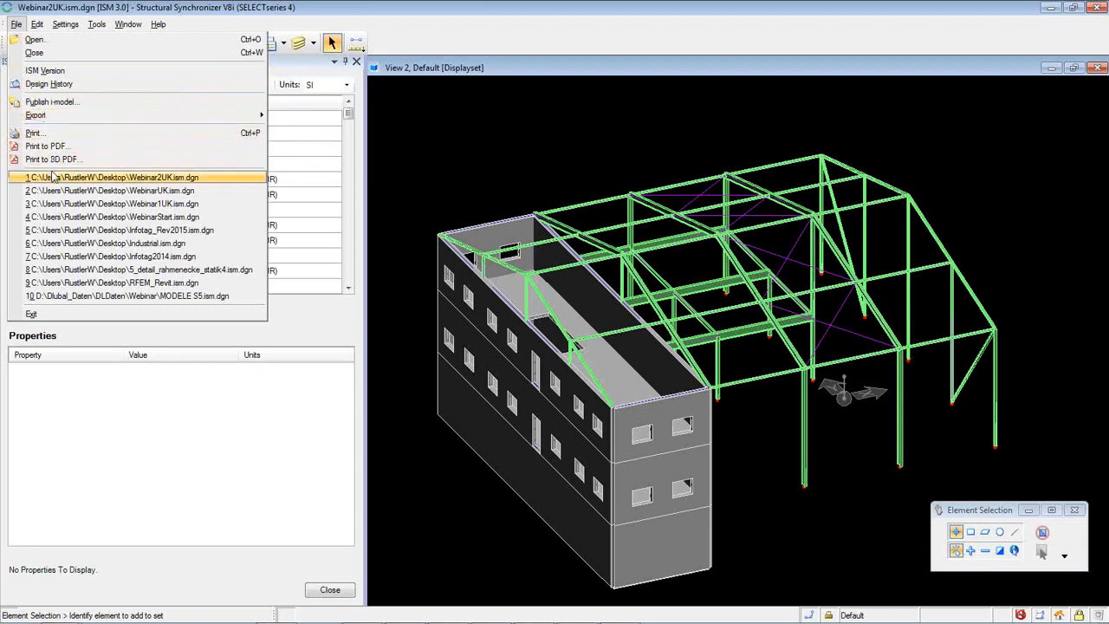
{"action": "left_click", "coordinate": [613, 16]}
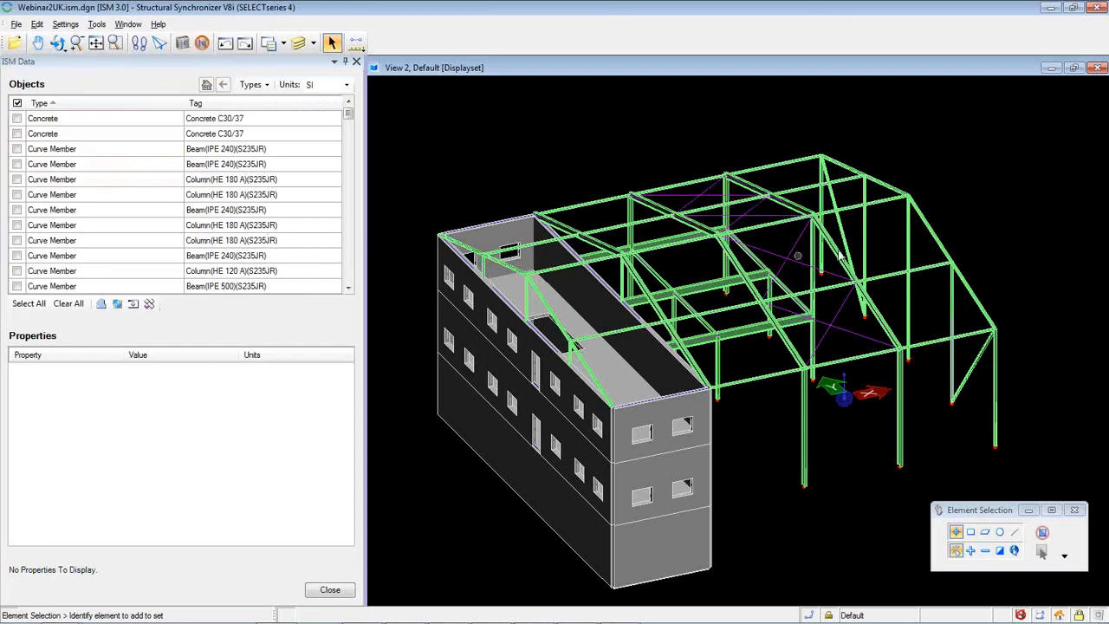
{"action": "left_click", "coordinate": [1099, 9]}
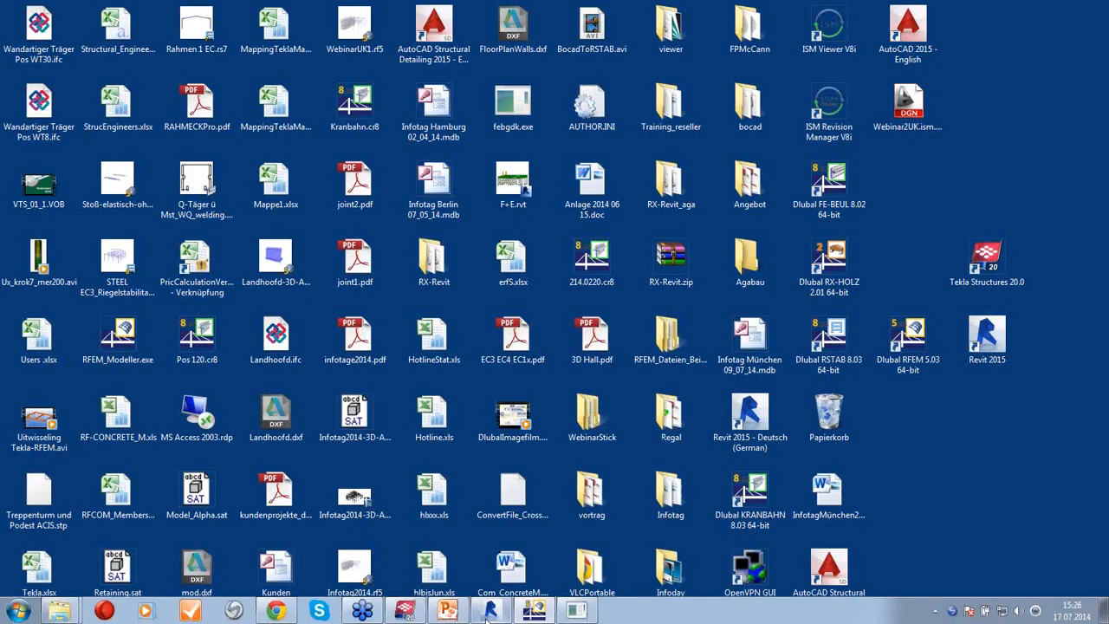
{"action": "left_click", "coordinate": [533, 611]}
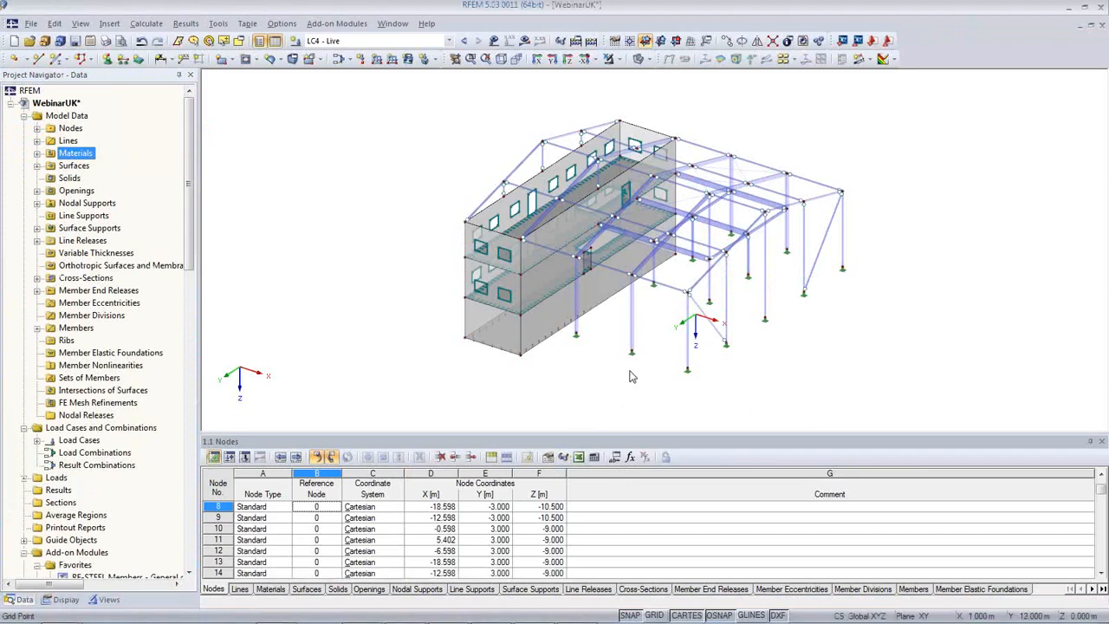
In the WebinarUK model's general data, classify load cases and combinations according to EN 1990 with the BS (United Kingdom) national annex.
{"action": "mouse_move", "coordinate": [631, 374]}
{"action": "middle_mouse_down", "text": "ctrl"}
{"action": "mouse_move", "coordinate": [629, 347]}
{"action": "mouse_move", "coordinate": [745, 300]}
{"action": "mouse_move", "coordinate": [736, 334]}
{"action": "mouse_move", "coordinate": [702, 338]}
{"action": "mouse_move", "coordinate": [659, 382]}
{"action": "mouse_move", "coordinate": [644, 362]}
{"action": "middle_mouse_up", "text": "ctrl"}
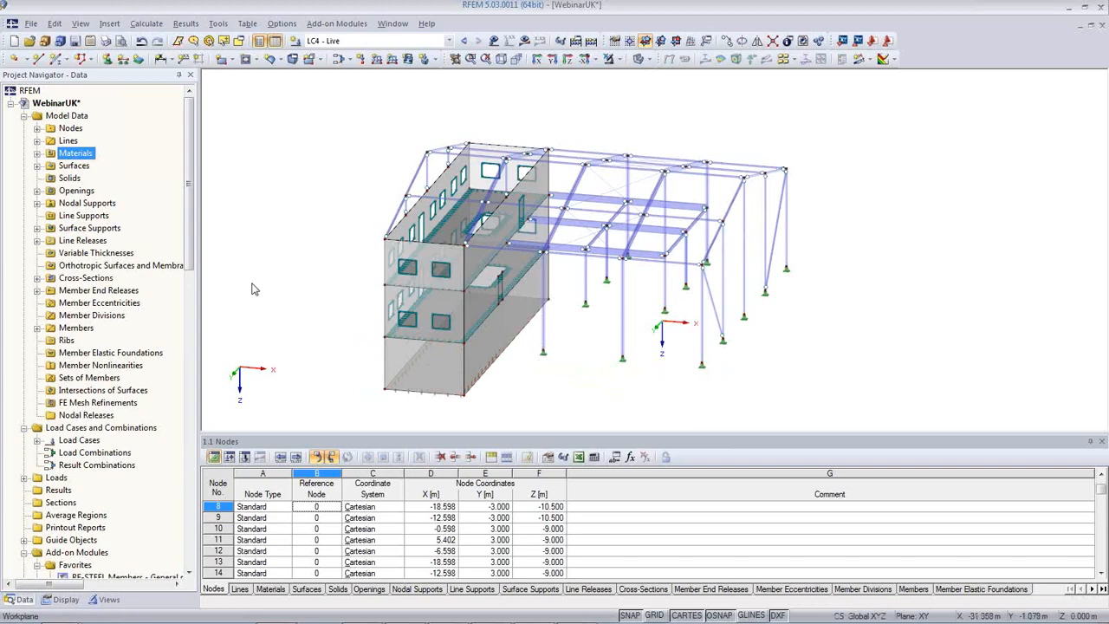
{"action": "right_click", "coordinate": [68, 108]}
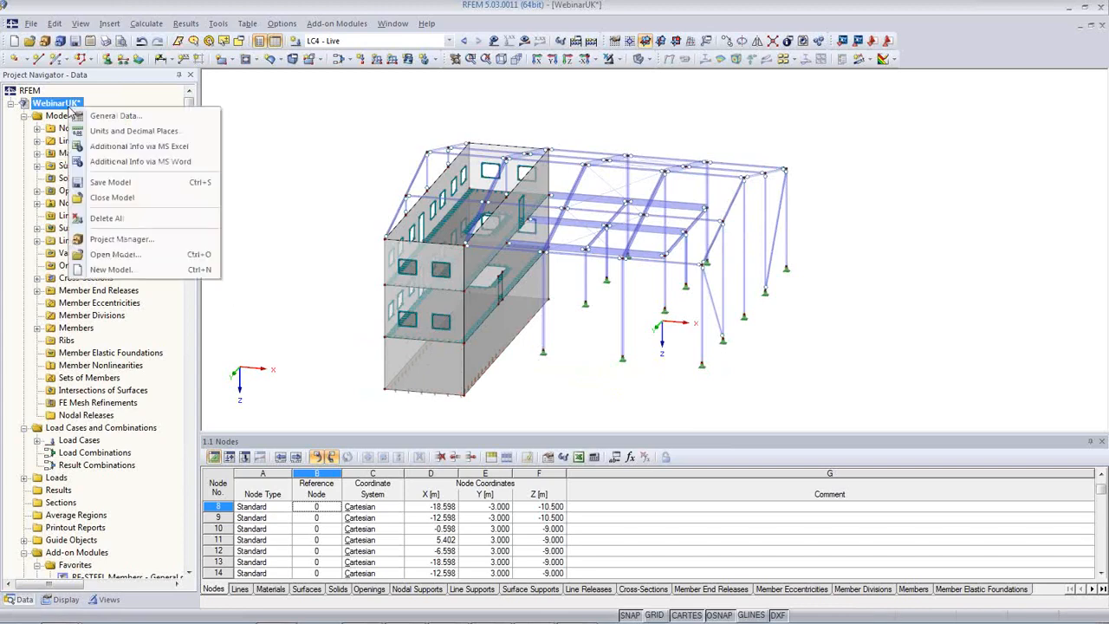
{"action": "left_click", "coordinate": [112, 116]}
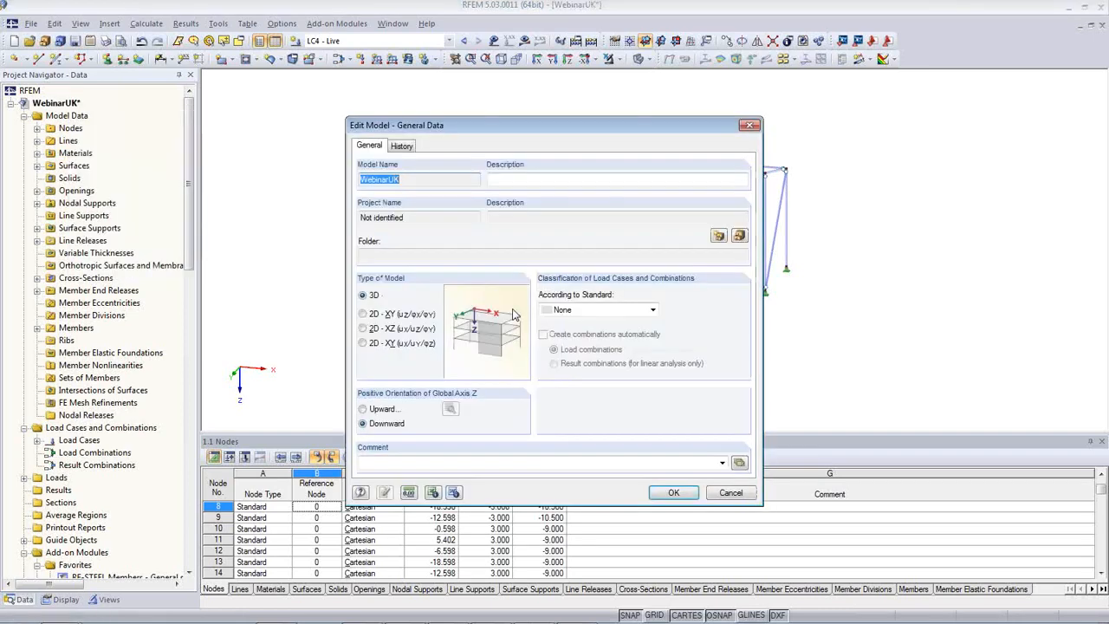
{"action": "left_click", "coordinate": [625, 315]}
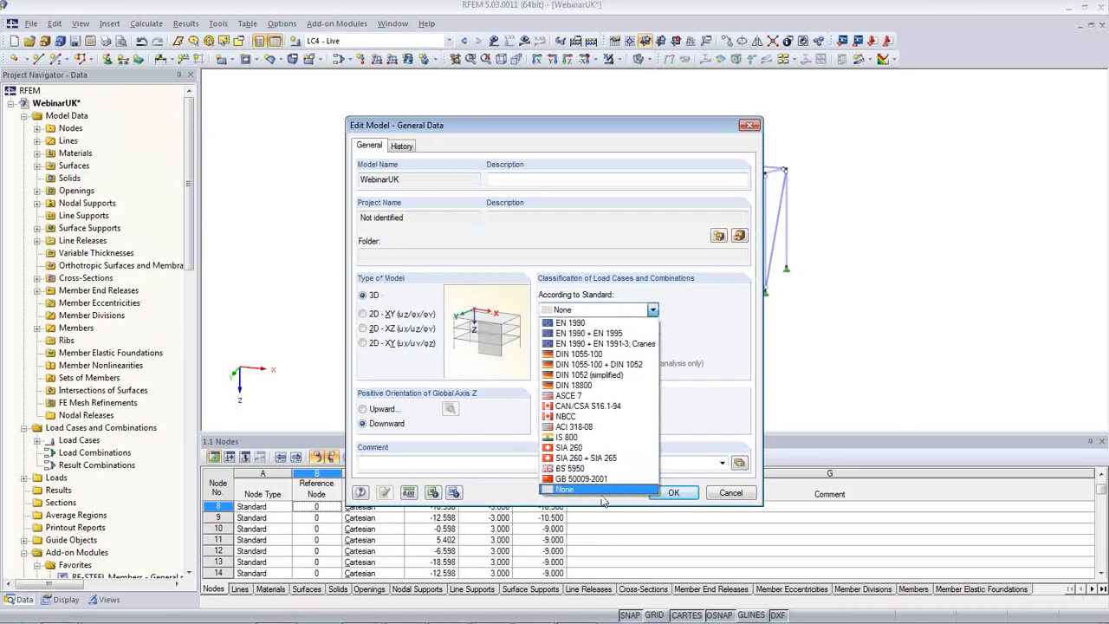
{"action": "left_click", "coordinate": [606, 326]}
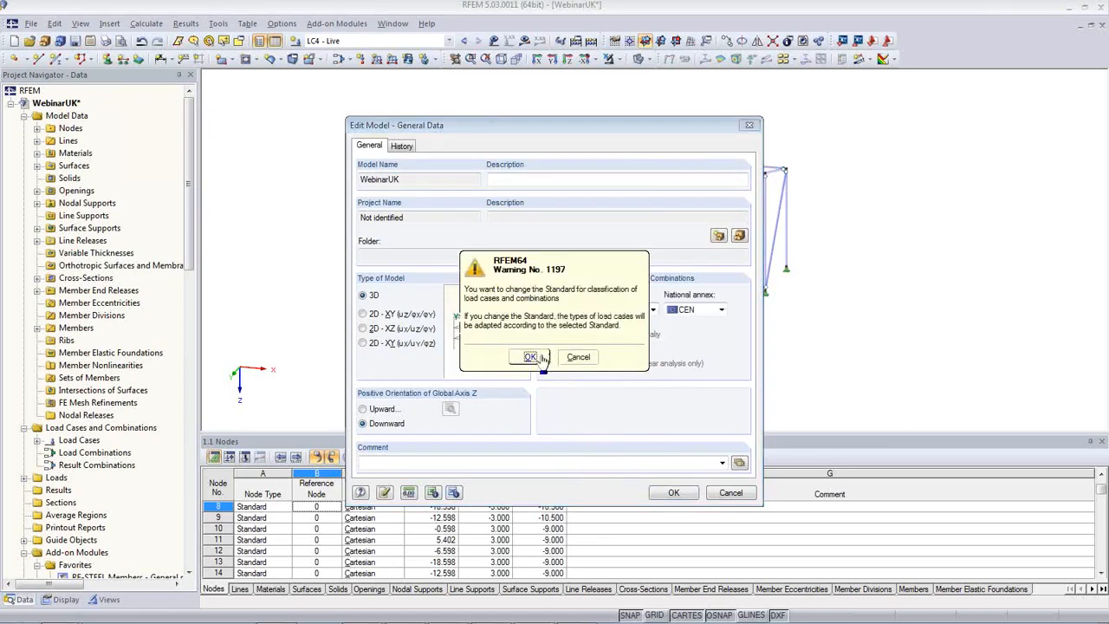
{"action": "left_click", "coordinate": [597, 357]}
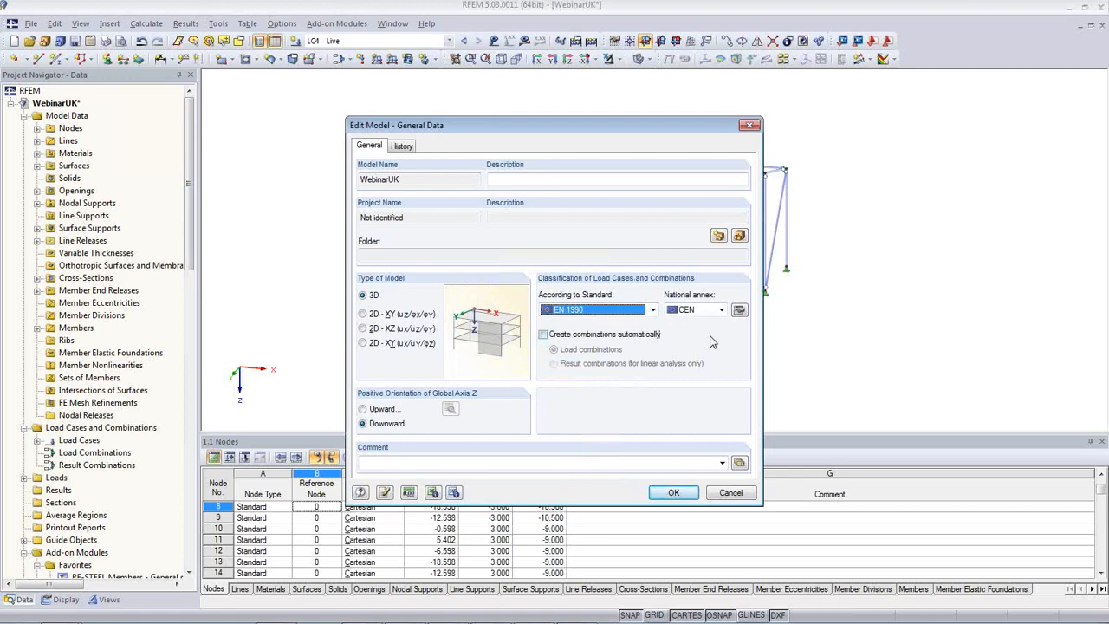
{"action": "left_click", "coordinate": [721, 309]}
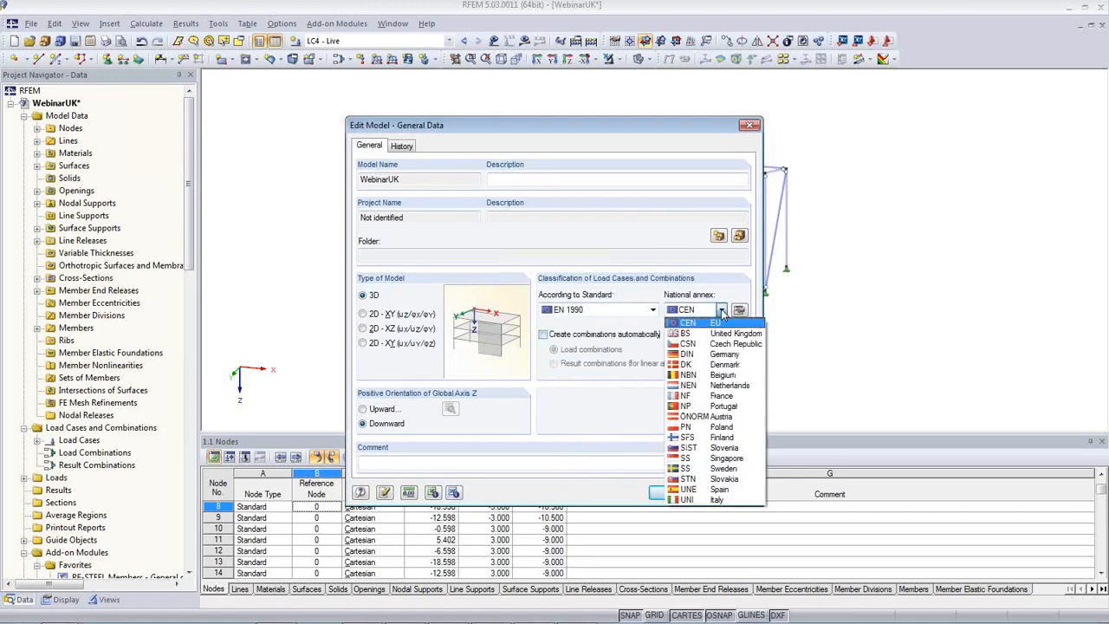
{"action": "left_click", "coordinate": [732, 334]}
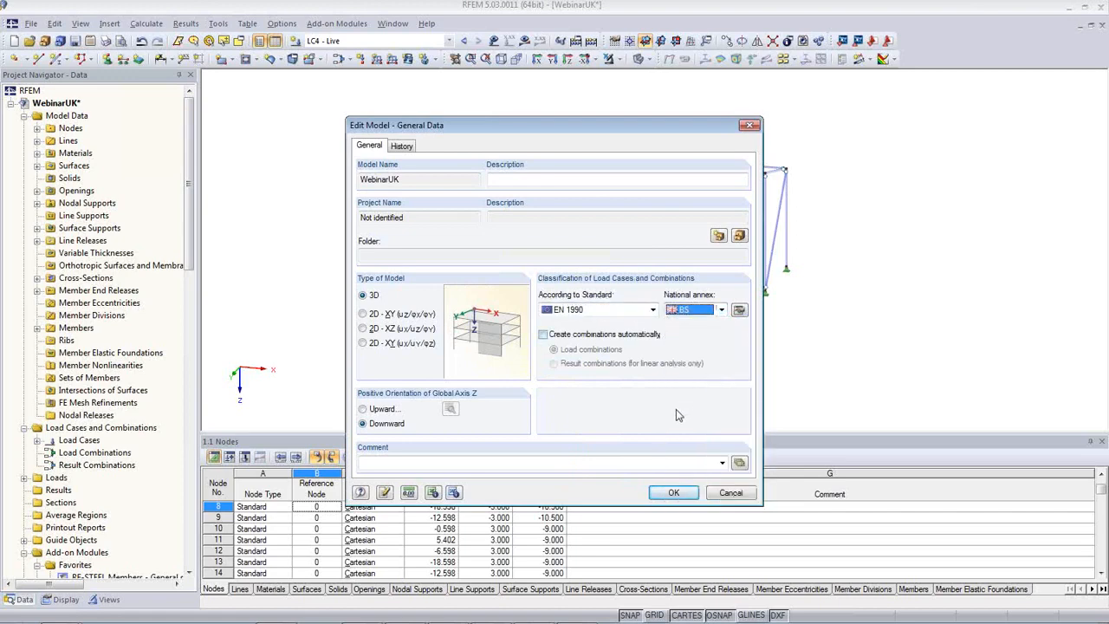
Review the EN 1990 | BS coefficients and consequences classes, and enable automatic creation of load combinations in the general data.
{"action": "left_click", "coordinate": [739, 310]}
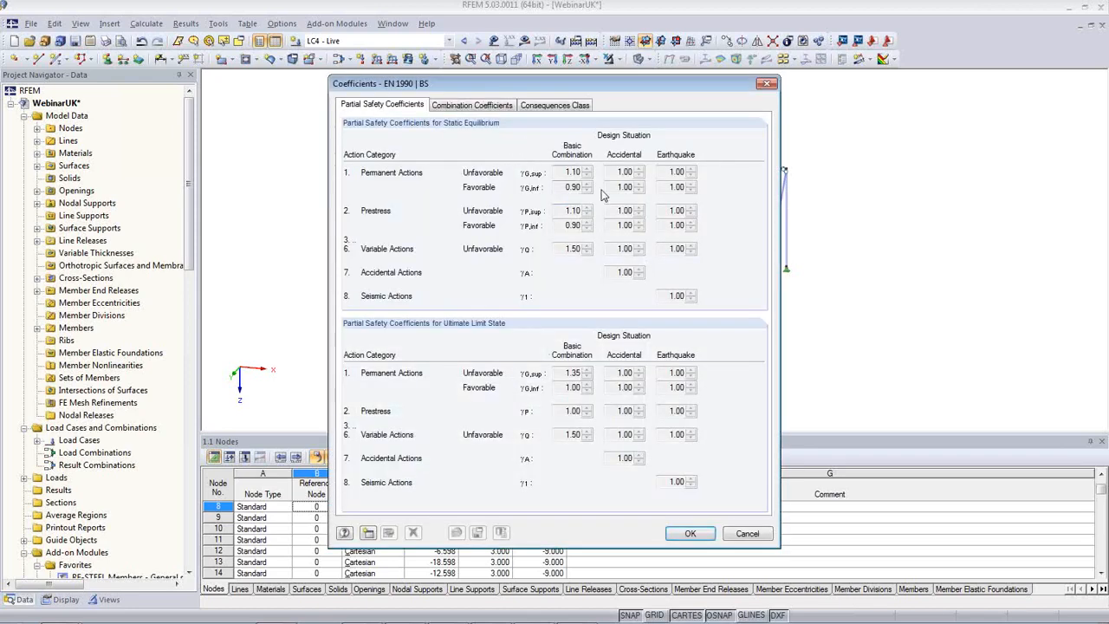
{"action": "left_click", "coordinate": [471, 105]}
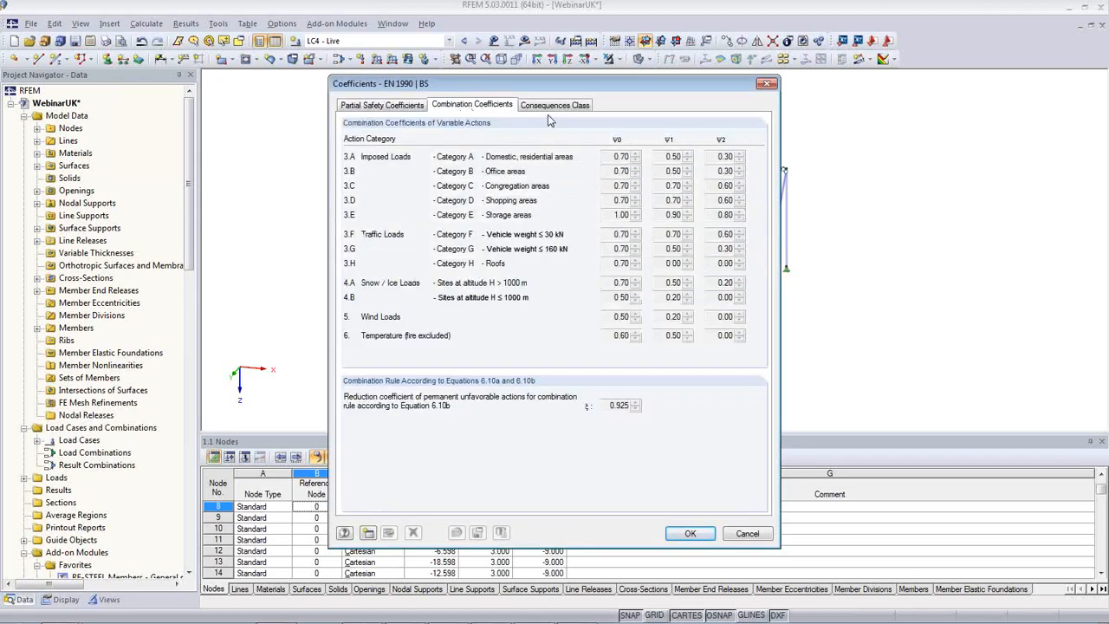
{"action": "left_click", "coordinate": [555, 108]}
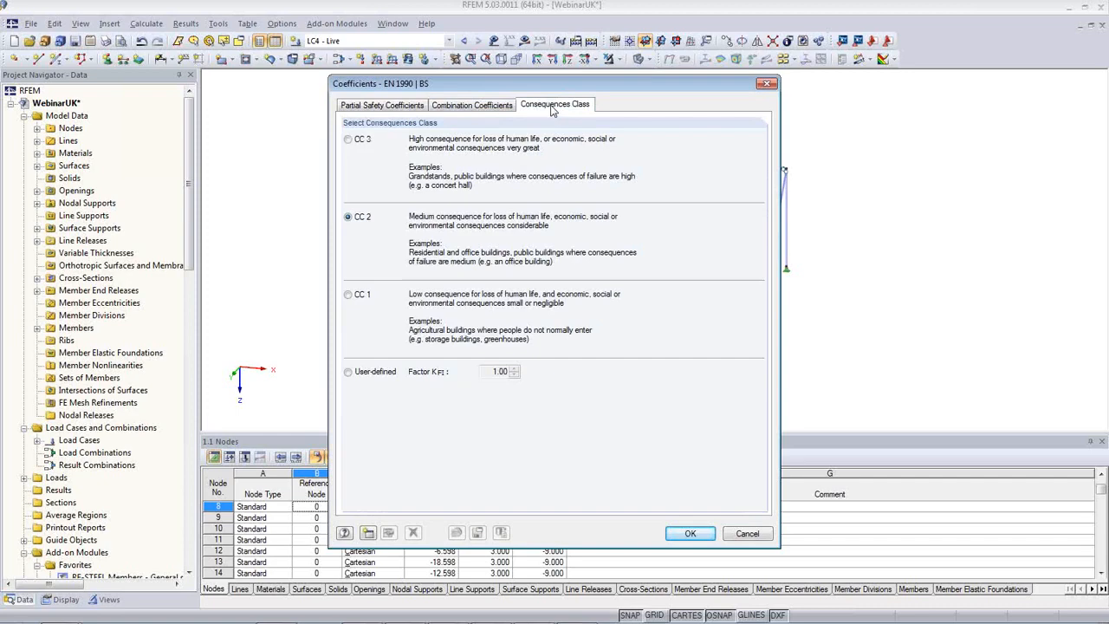
{"action": "left_click", "coordinate": [414, 107]}
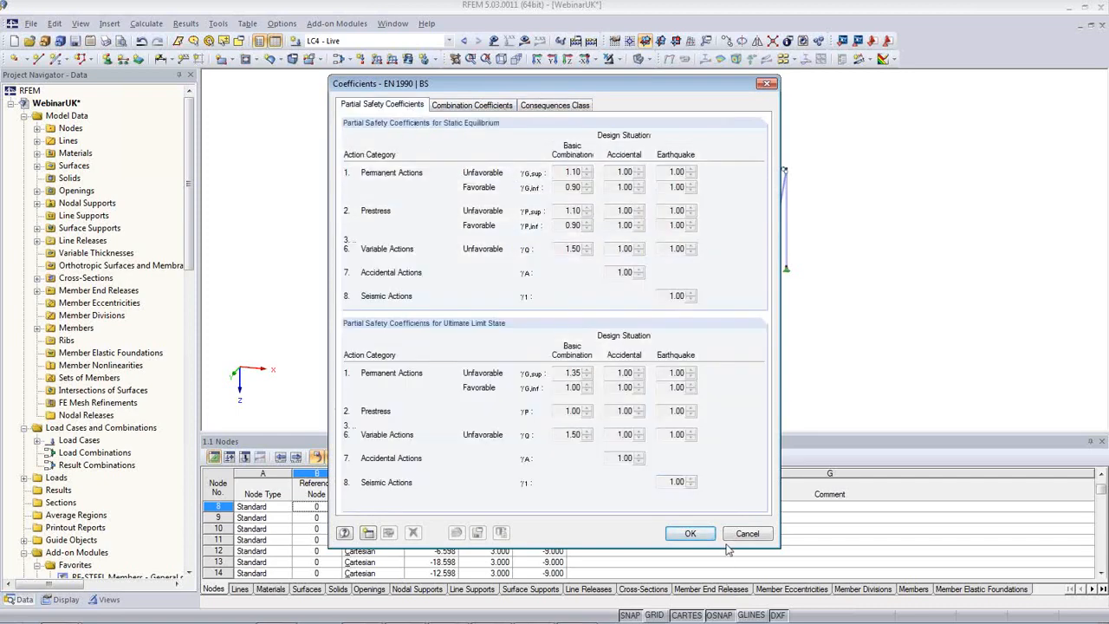
{"action": "left_click", "coordinate": [698, 537]}
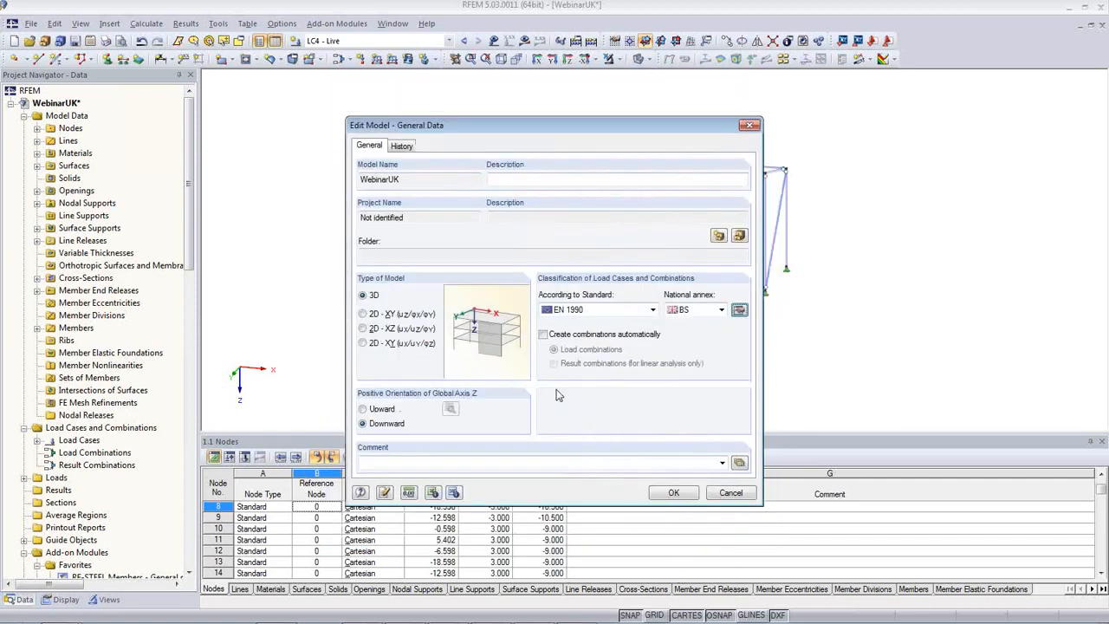
{"action": "left_click", "coordinate": [543, 334]}
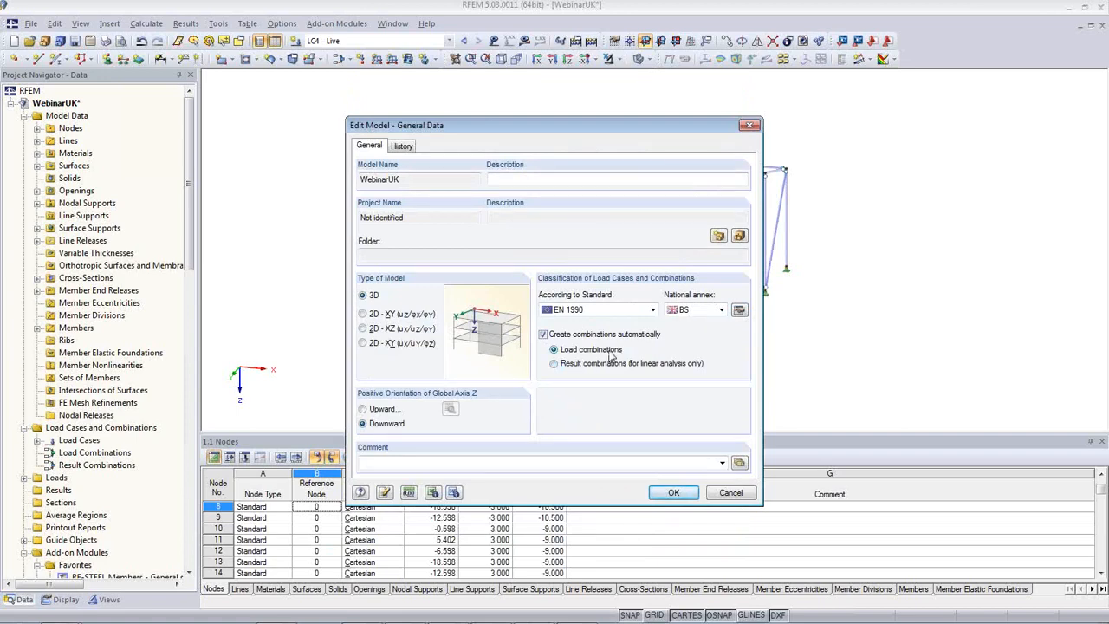
{"action": "left_click", "coordinate": [674, 493]}
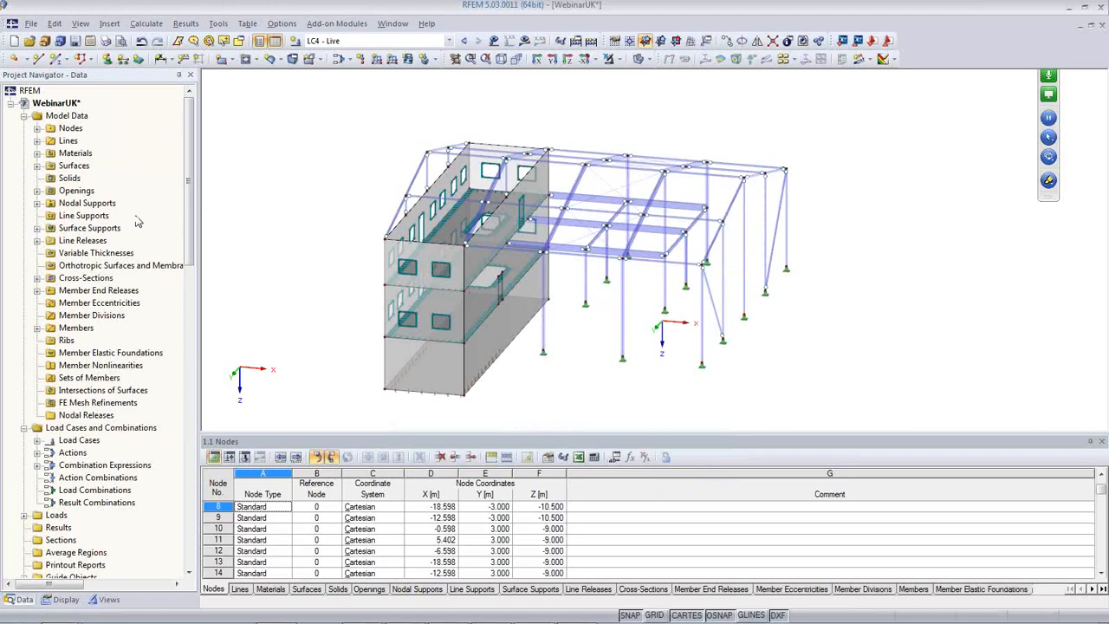
In the load cases table, set the action category of LC4 Live to Imposed - category E: storage areas.
{"action": "middle_click_drag", "start_coordinate": [210, 209], "coordinate": [147, 225], "text": "ctrl"}
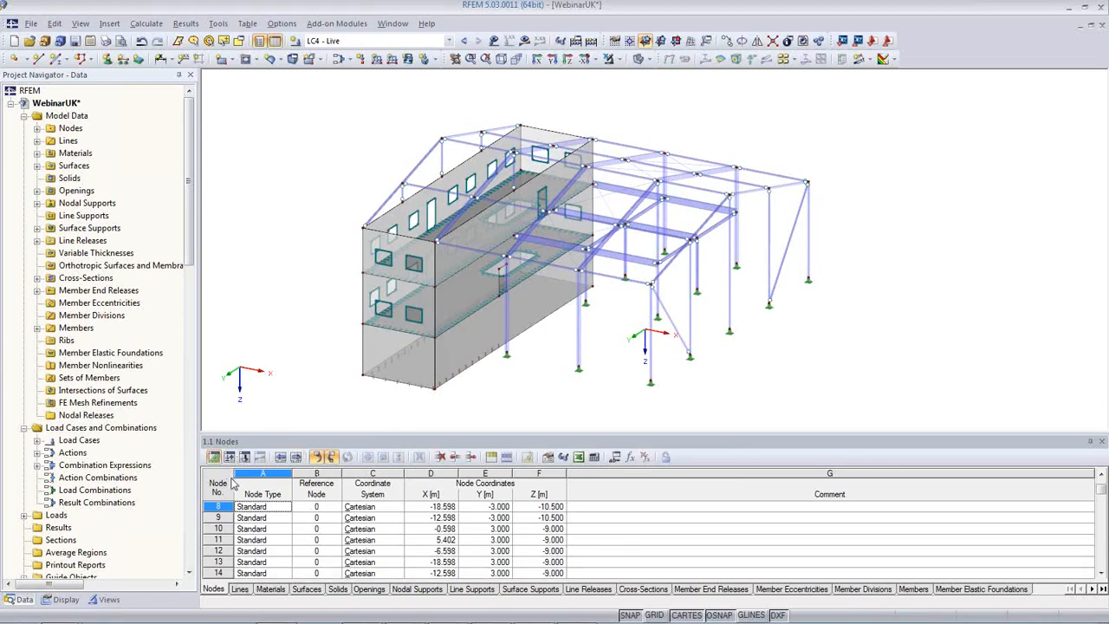
{"action": "left_click", "coordinate": [307, 455]}
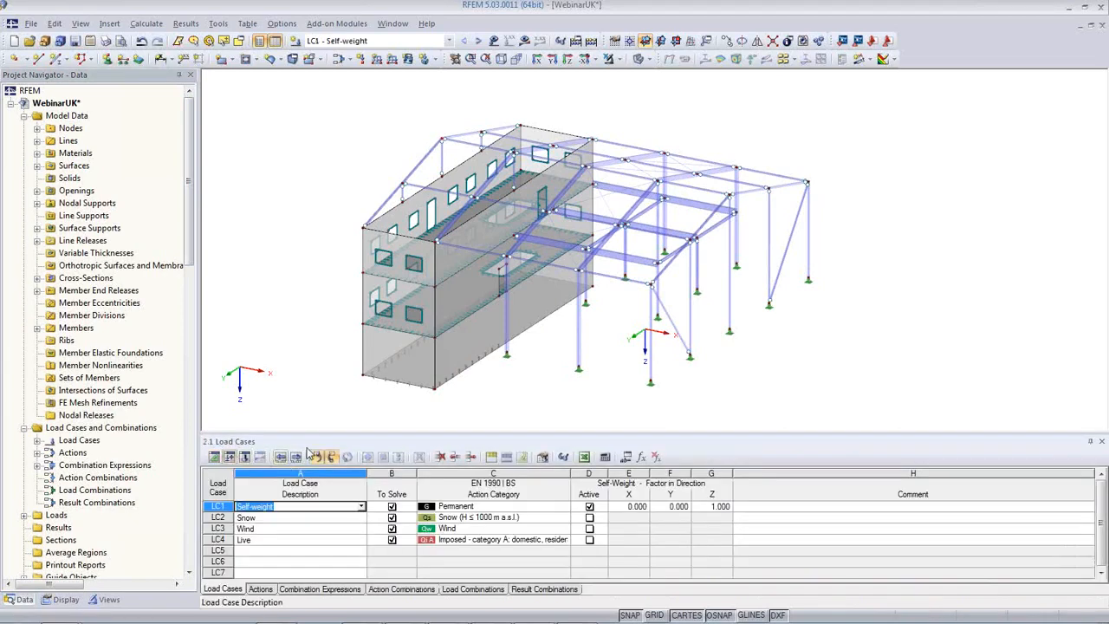
{"action": "left_click_drag", "start_coordinate": [311, 433], "coordinate": [310, 337]}
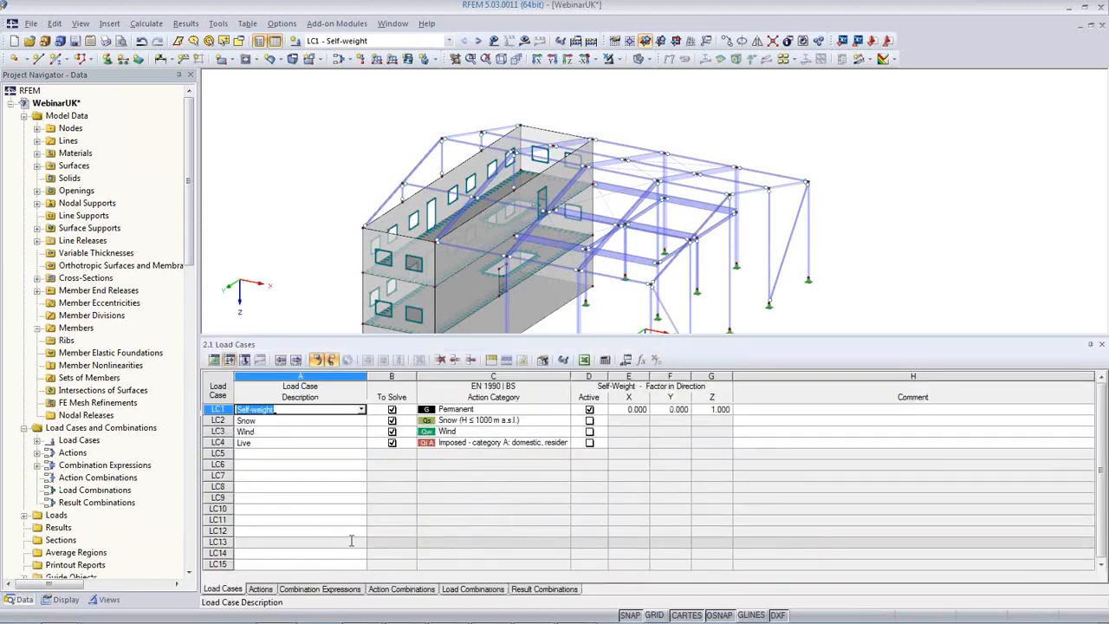
{"action": "left_click", "coordinate": [303, 420]}
{"action": "left_click", "coordinate": [313, 432]}
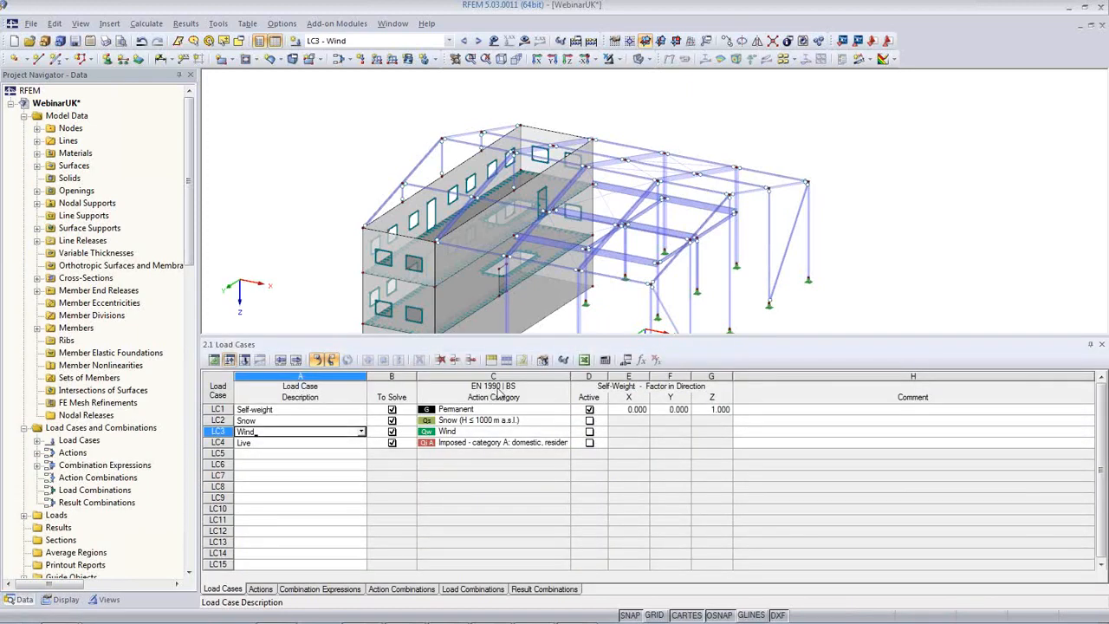
{"action": "left_click", "coordinate": [509, 443]}
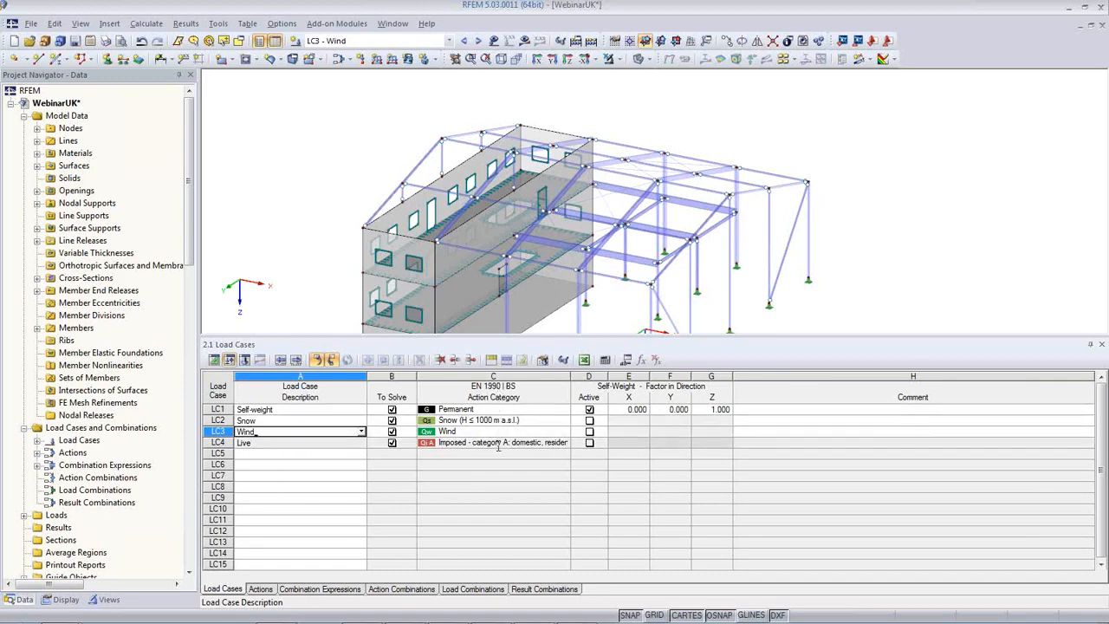
{"action": "left_click", "coordinate": [565, 443]}
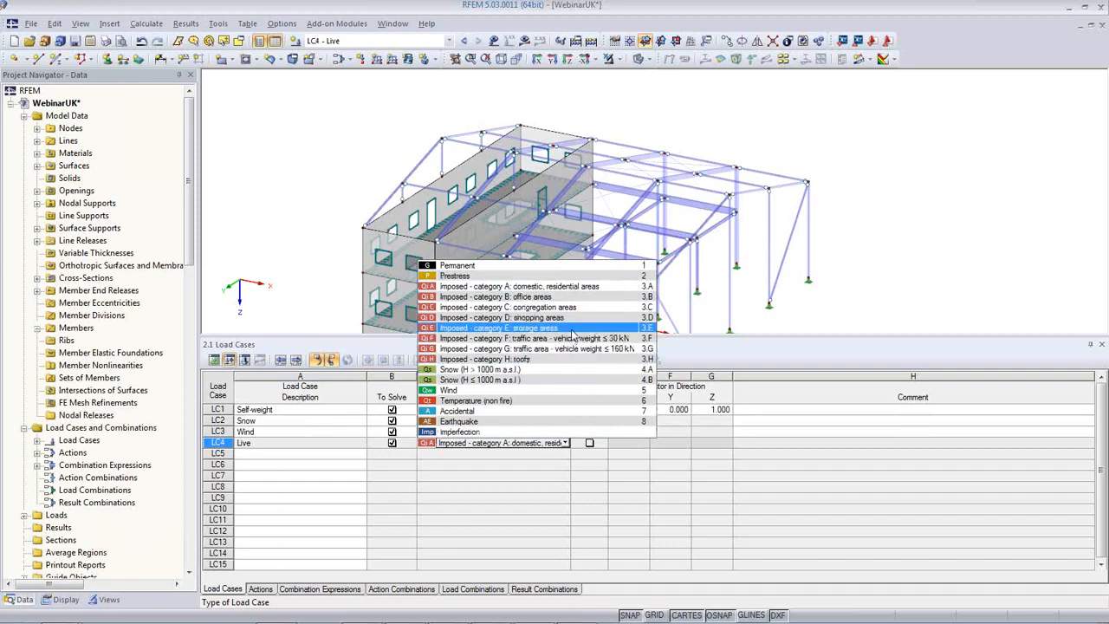
{"action": "left_click", "coordinate": [572, 329]}
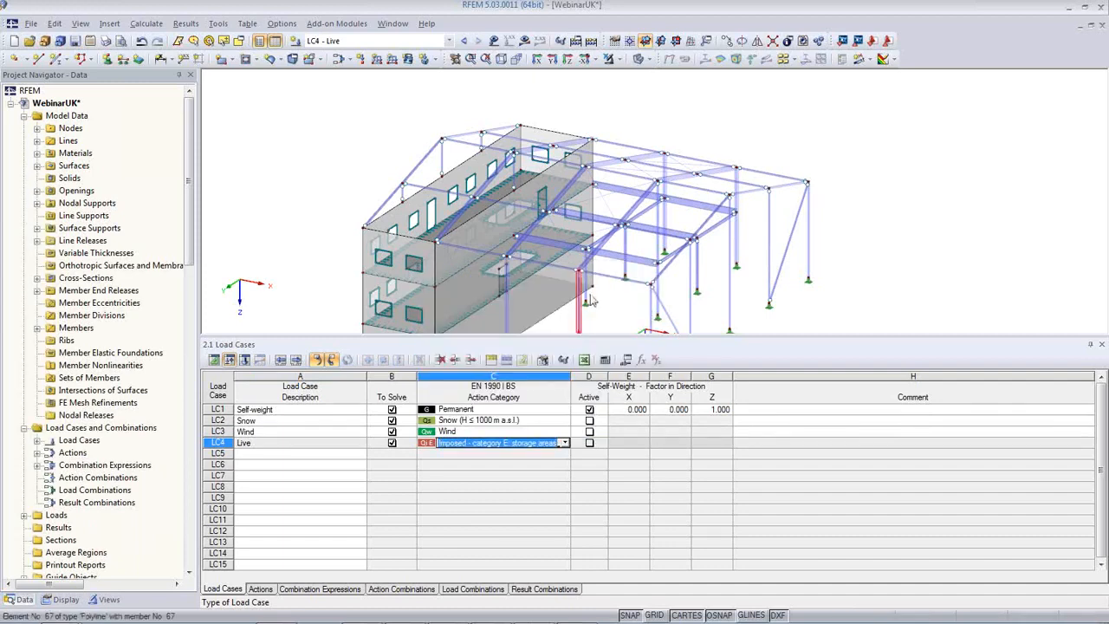
Display the loads of load case LC4 Live on the model and enlarge the model view to inspect them.
{"action": "left_click", "coordinate": [318, 445]}
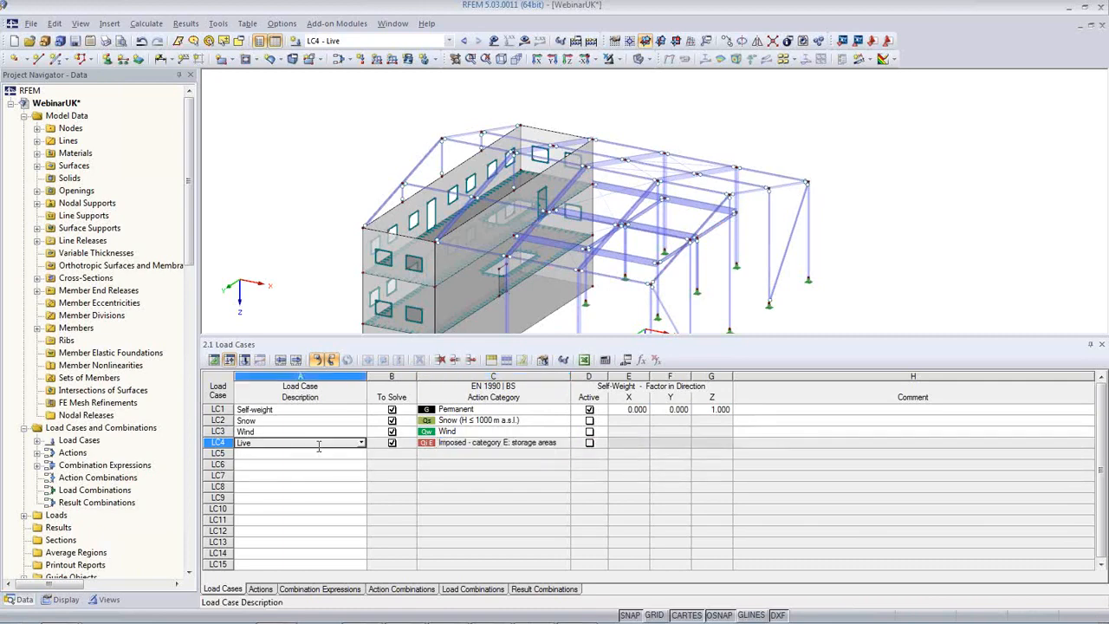
{"action": "left_click", "coordinate": [494, 40]}
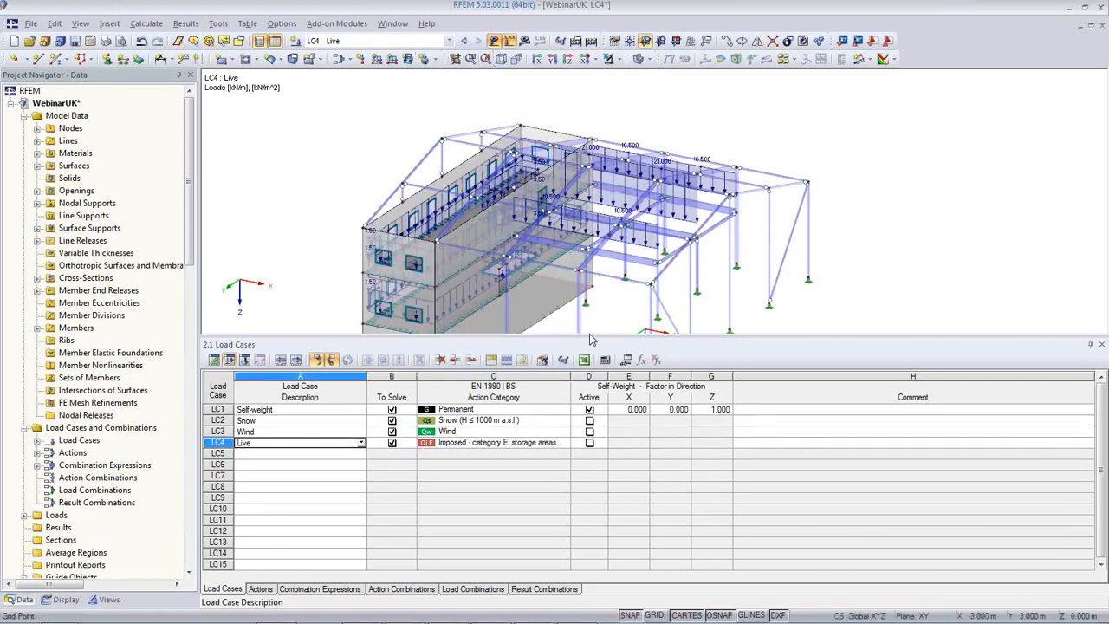
{"action": "left_click_drag", "start_coordinate": [590, 337], "coordinate": [590, 384]}
{"action": "middle_click_drag", "start_coordinate": [579, 314], "coordinate": [511, 282]}
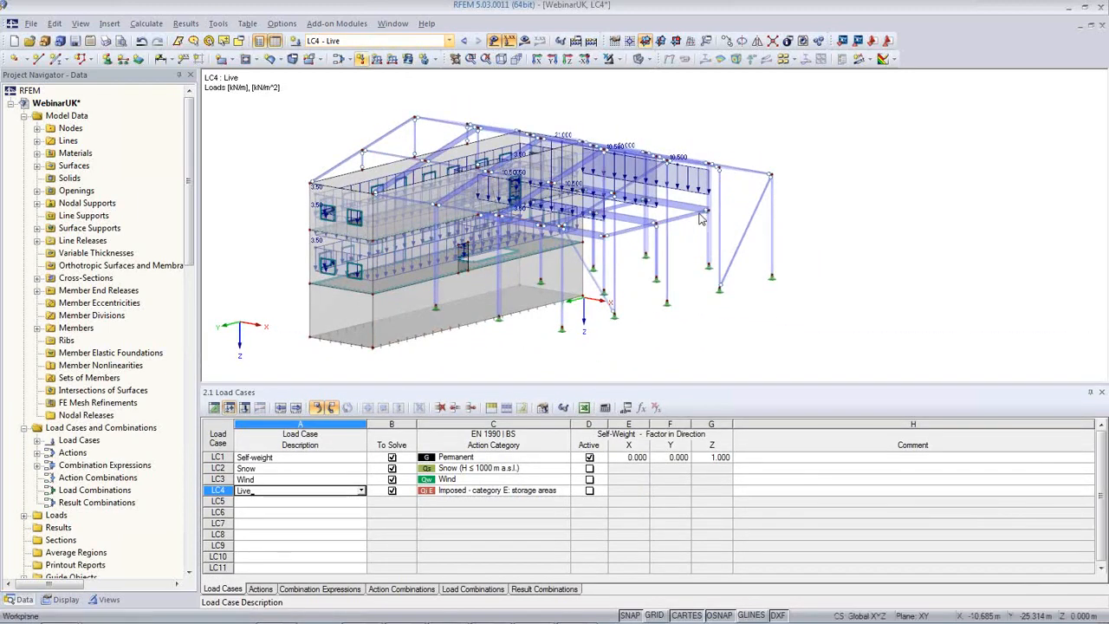
{"action": "middle_click_drag", "start_coordinate": [600, 170], "coordinate": [612, 263], "text": "ctrl"}
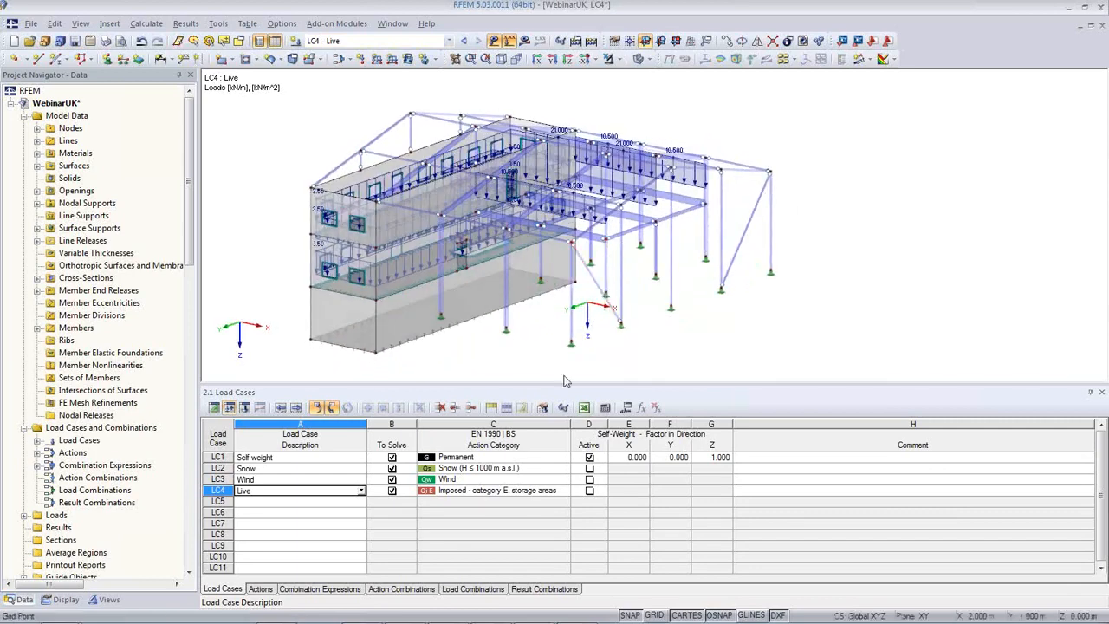
In the combination expressions, exclude the SLS Characteristic, Frequent and Quasi-permanent expressions CE2, CE3 and CE4 from use.
{"action": "left_click", "coordinate": [261, 590]}
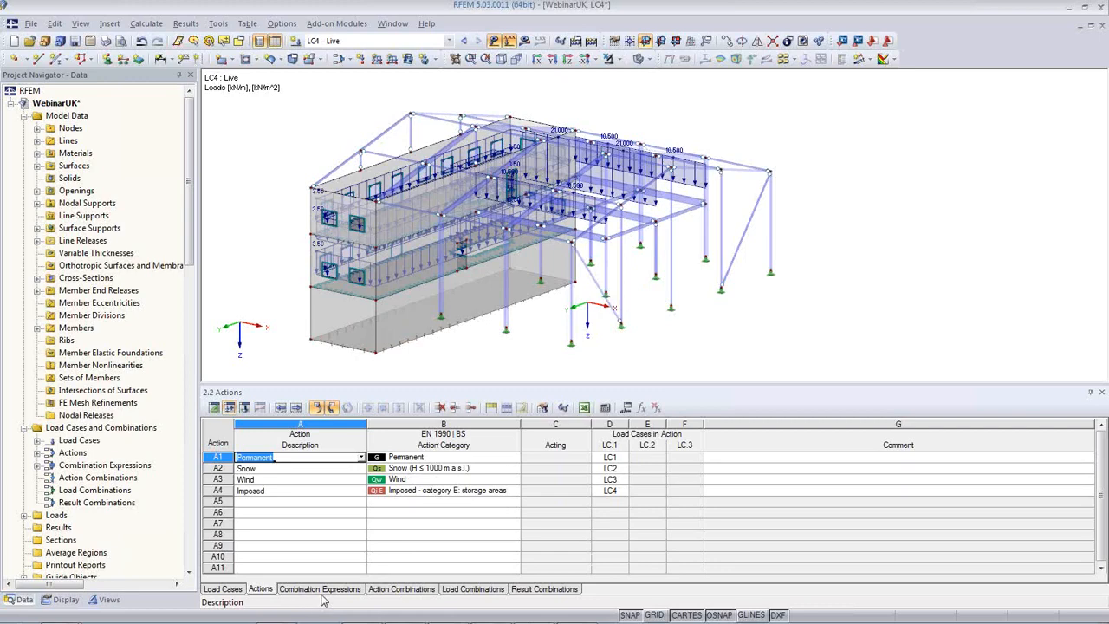
{"action": "left_click", "coordinate": [312, 591]}
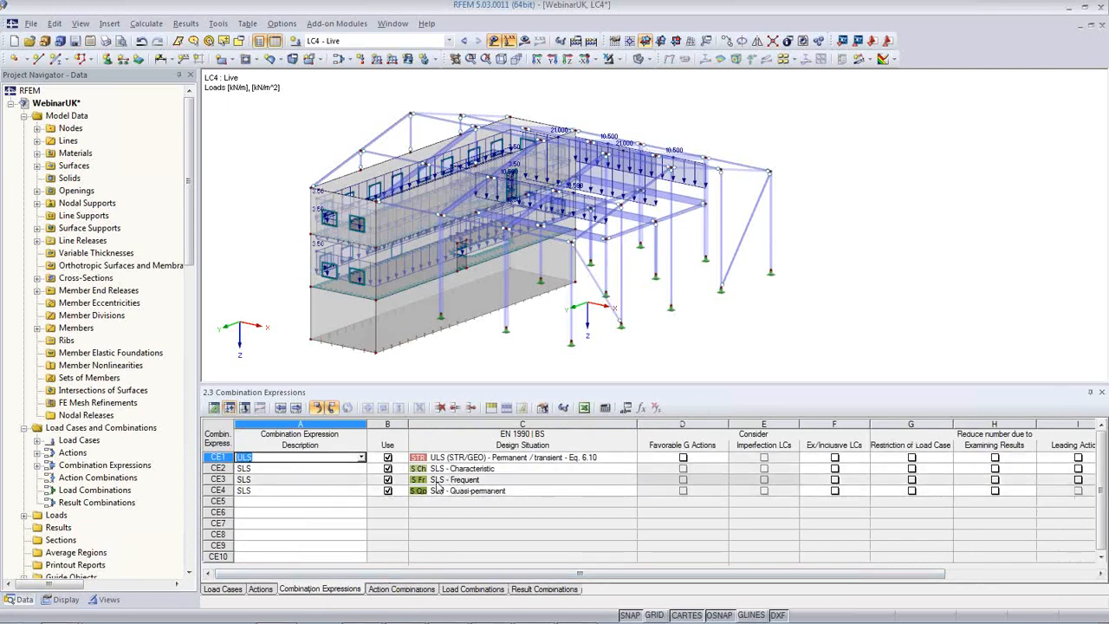
{"action": "left_click", "coordinate": [388, 469]}
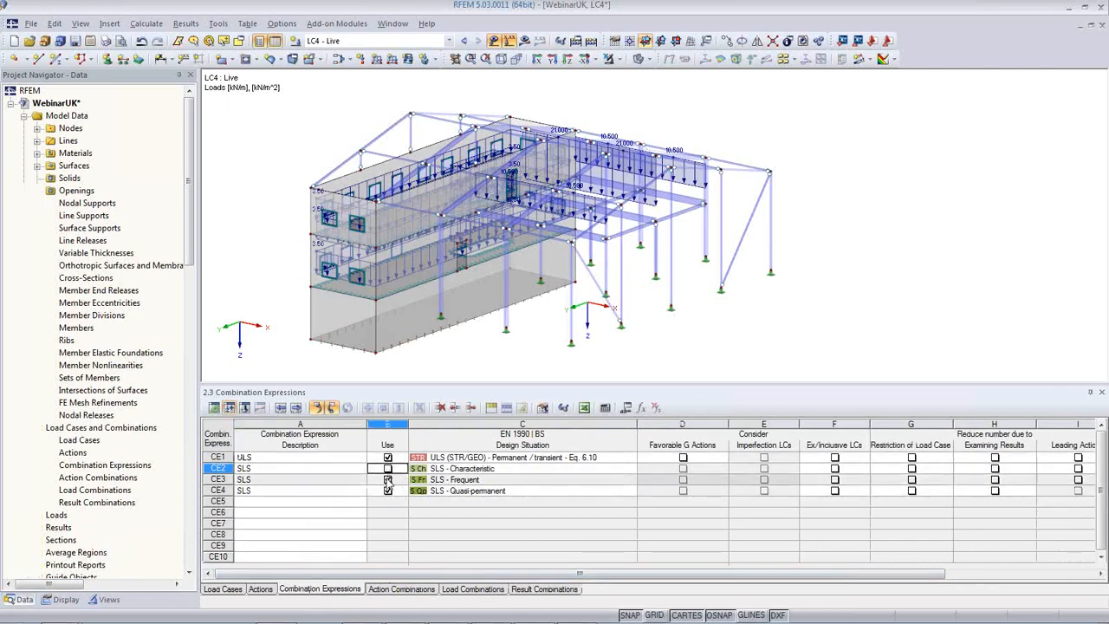
{"action": "left_click", "coordinate": [389, 480]}
{"action": "left_click", "coordinate": [388, 492]}
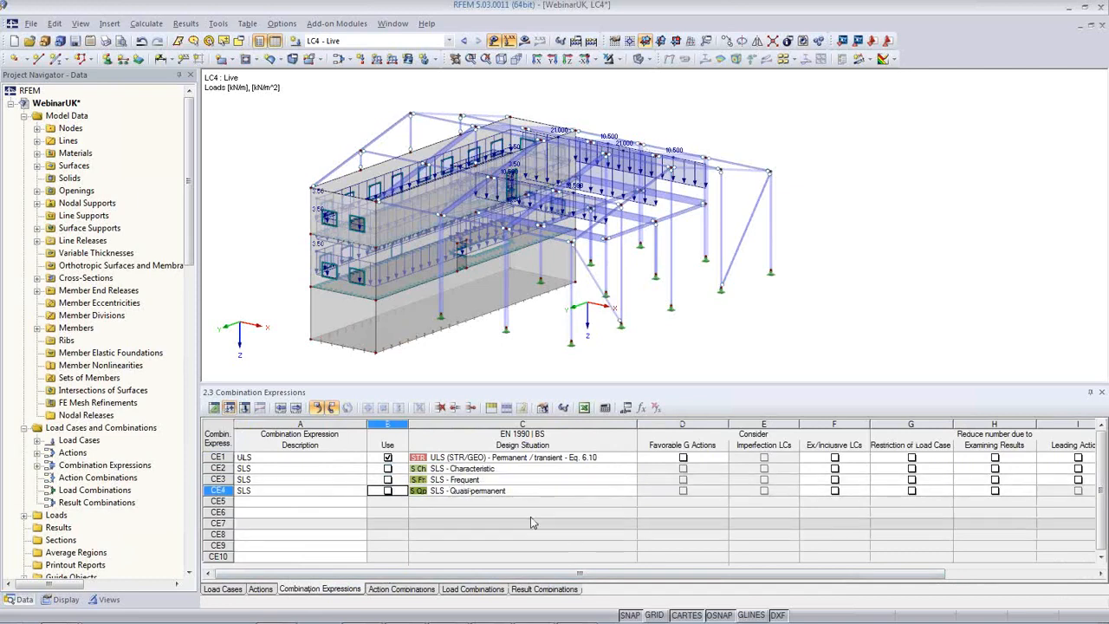
{"action": "left_click", "coordinate": [521, 482]}
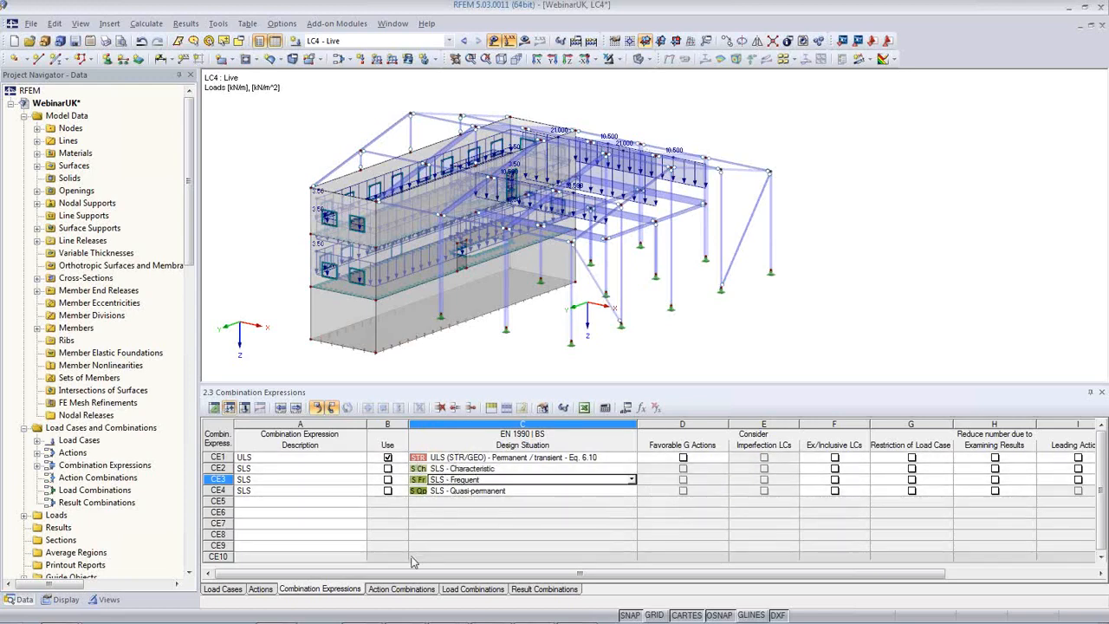
Review the generated action combinations and load combinations, and inspect the loads of load combination CO13 on the model.
{"action": "left_click", "coordinate": [387, 592]}
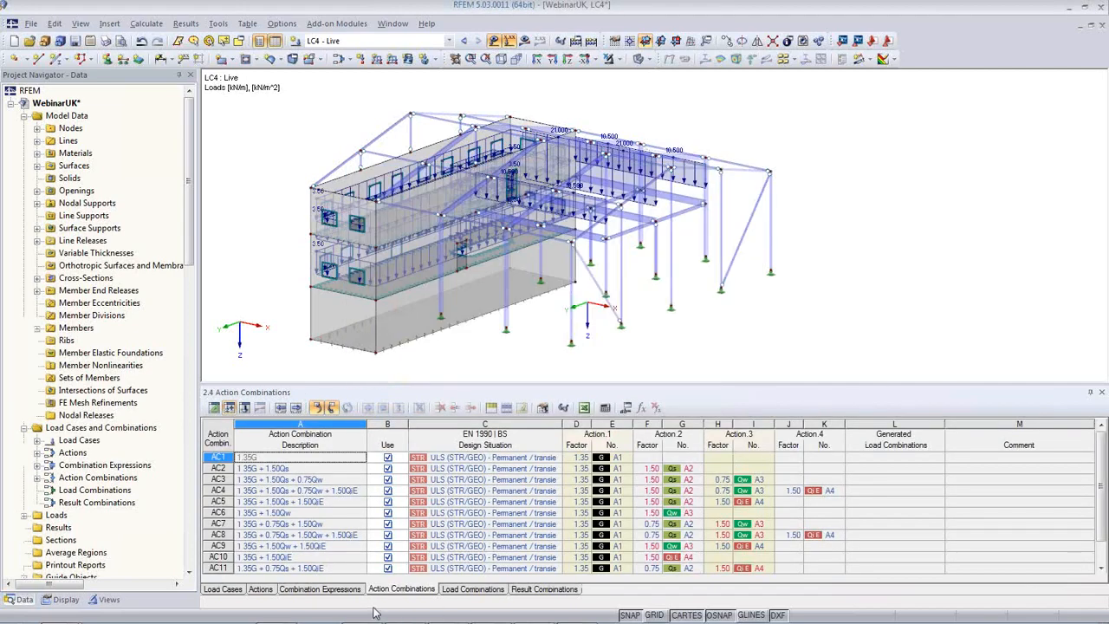
{"action": "left_click", "coordinate": [490, 590]}
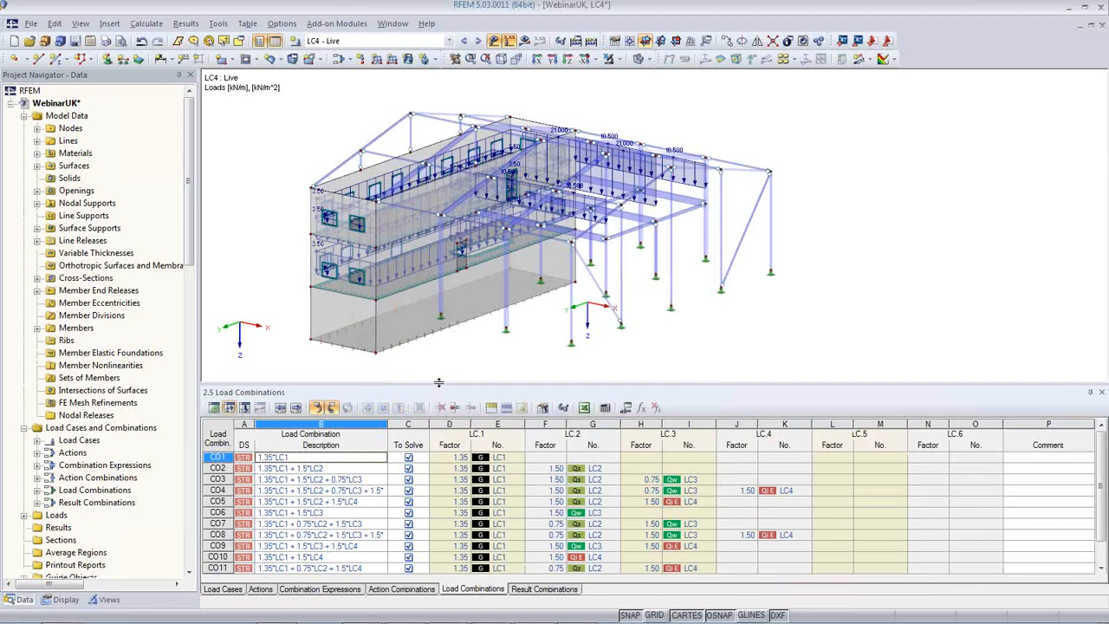
{"action": "left_click_drag", "start_coordinate": [439, 382], "coordinate": [438, 276]}
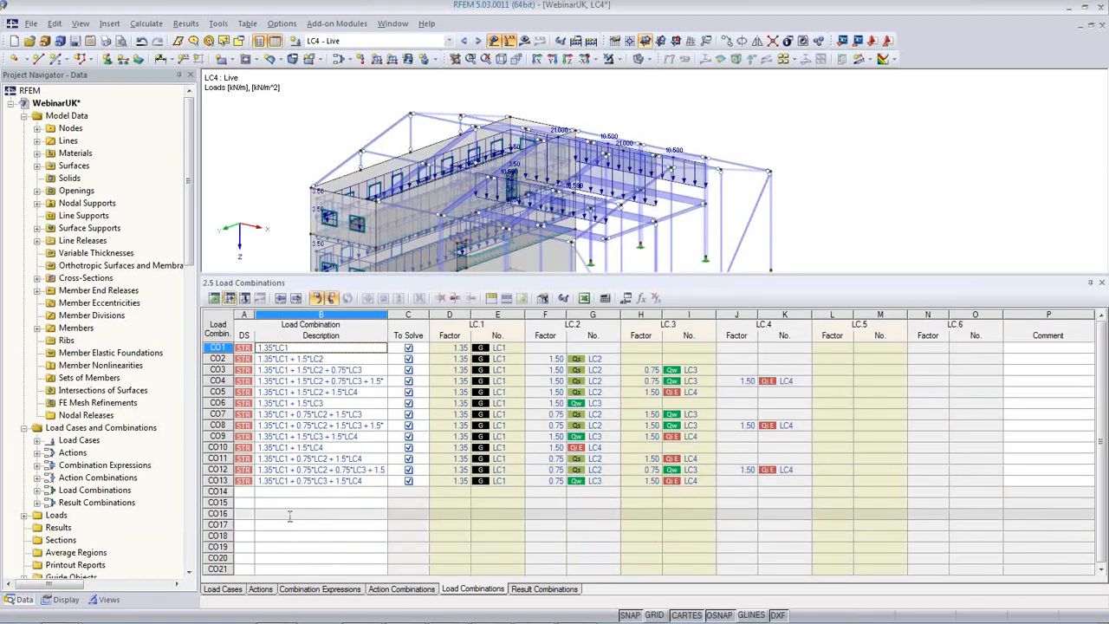
{"action": "left_click", "coordinate": [295, 481]}
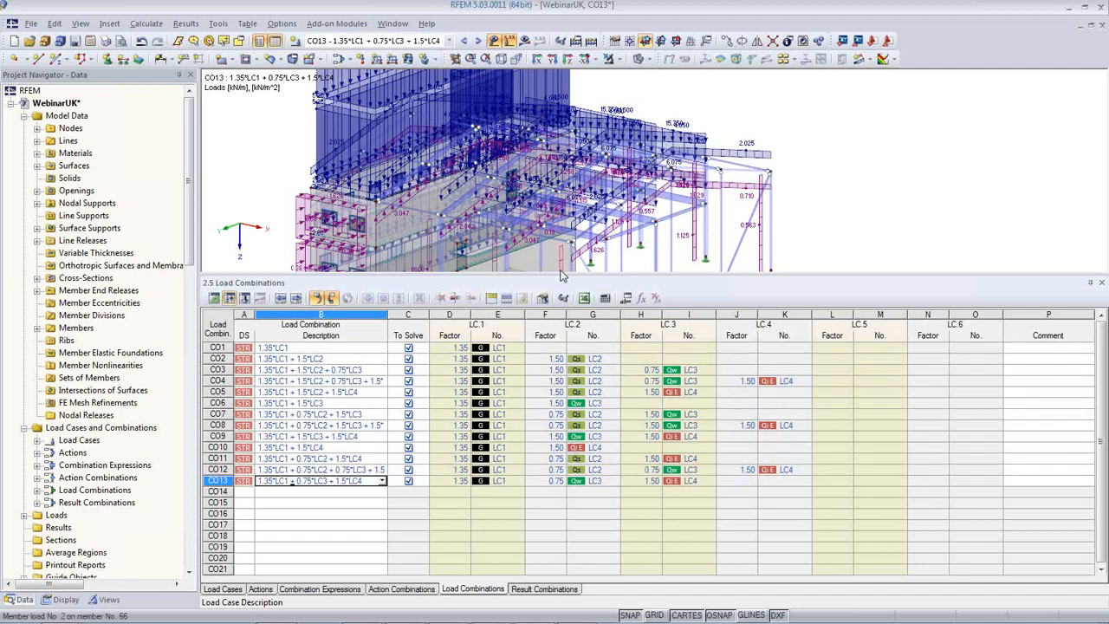
{"action": "left_click_drag", "start_coordinate": [560, 274], "coordinate": [565, 391]}
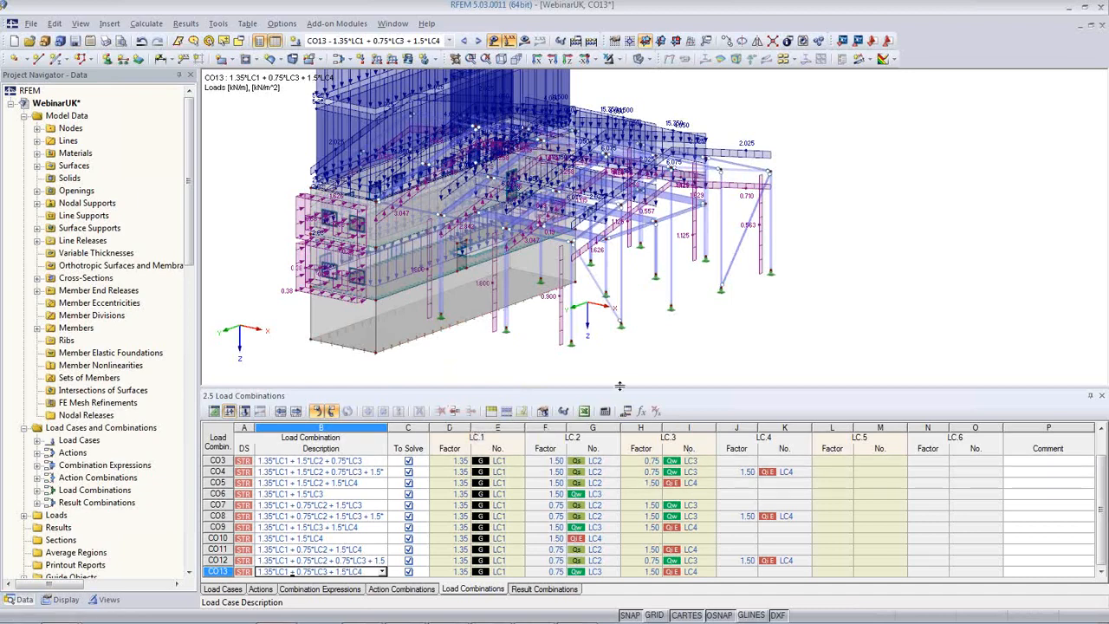
{"action": "left_click_drag", "start_coordinate": [619, 396], "coordinate": [619, 441]}
{"action": "middle_click_drag", "start_coordinate": [577, 381], "coordinate": [626, 427]}
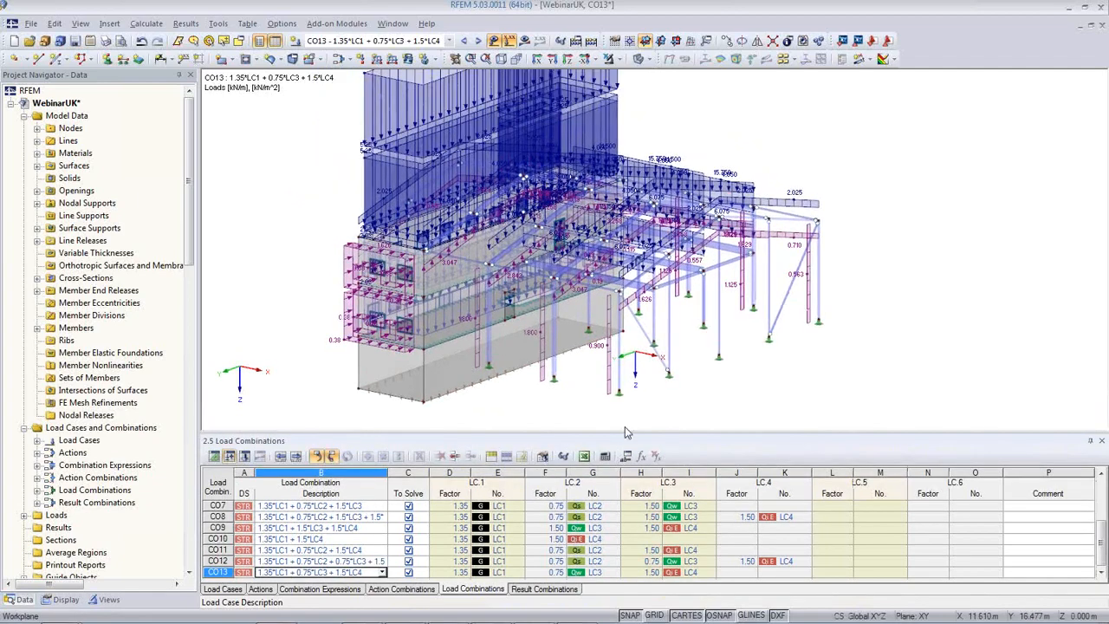
{"action": "scroll", "coordinate": [600, 394], "scroll_direction": "down", "scroll_amount": 2}
Hide the loads on the model and calculate the results of result combination RC1 for ULS (STR/GEO).
{"action": "left_click", "coordinate": [494, 42]}
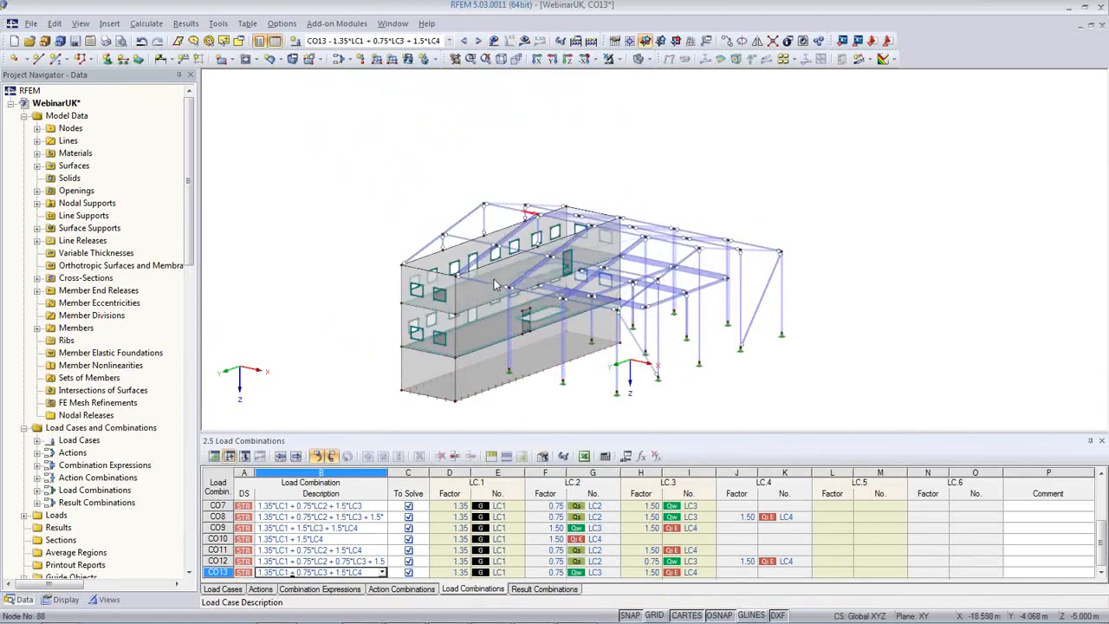
{"action": "middle_click_drag", "start_coordinate": [503, 288], "coordinate": [559, 320], "text": "ctrl"}
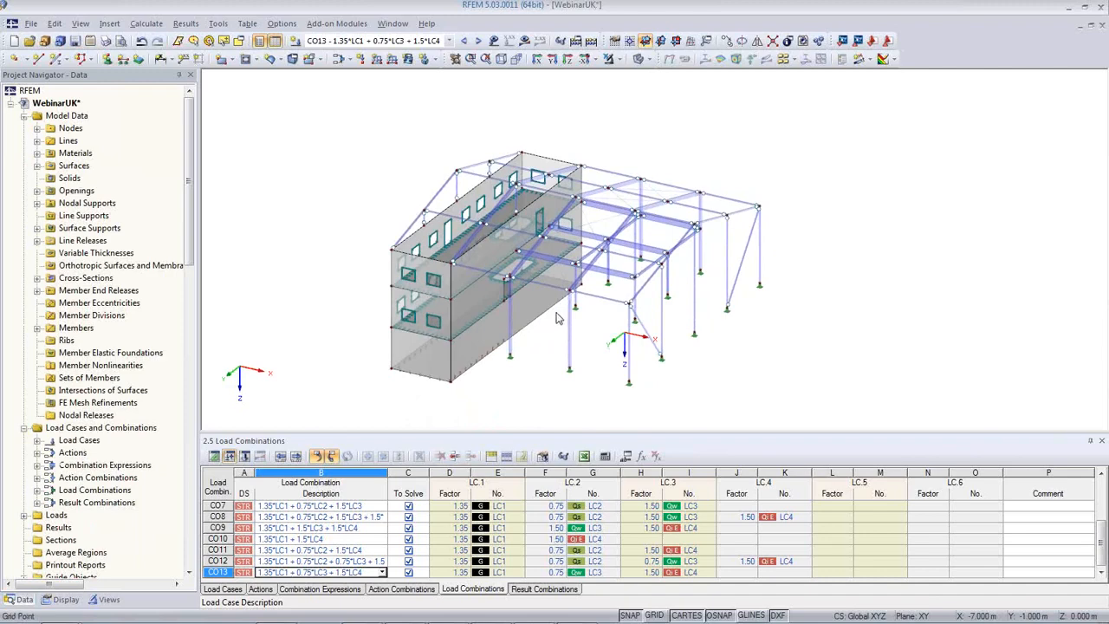
{"action": "left_click", "coordinate": [449, 40]}
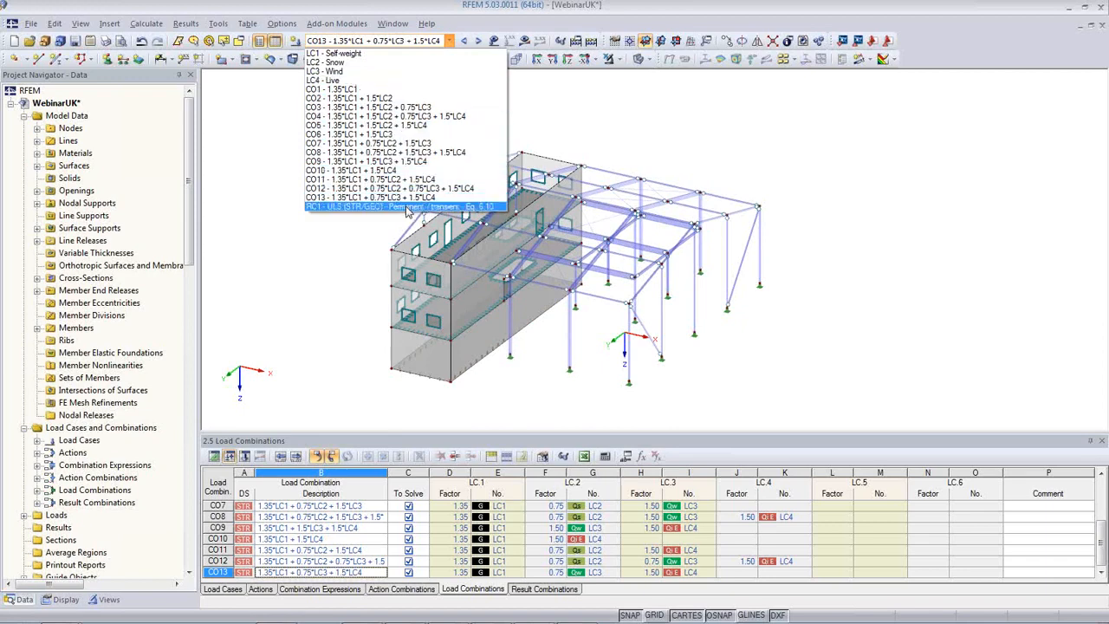
{"action": "left_click", "coordinate": [353, 208]}
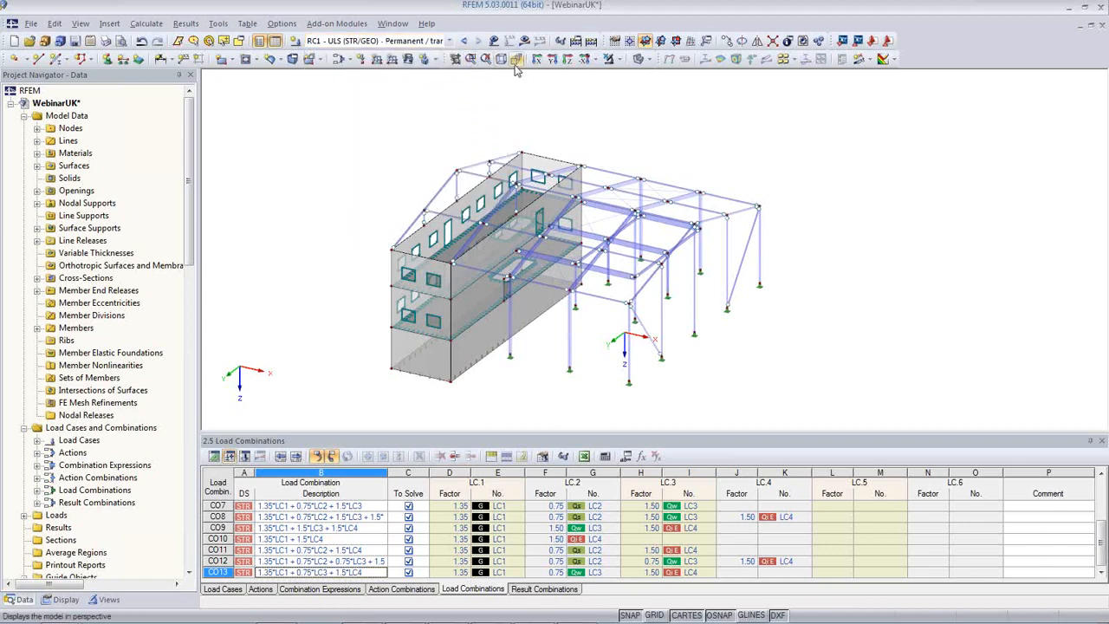
{"action": "left_click", "coordinate": [524, 42]}
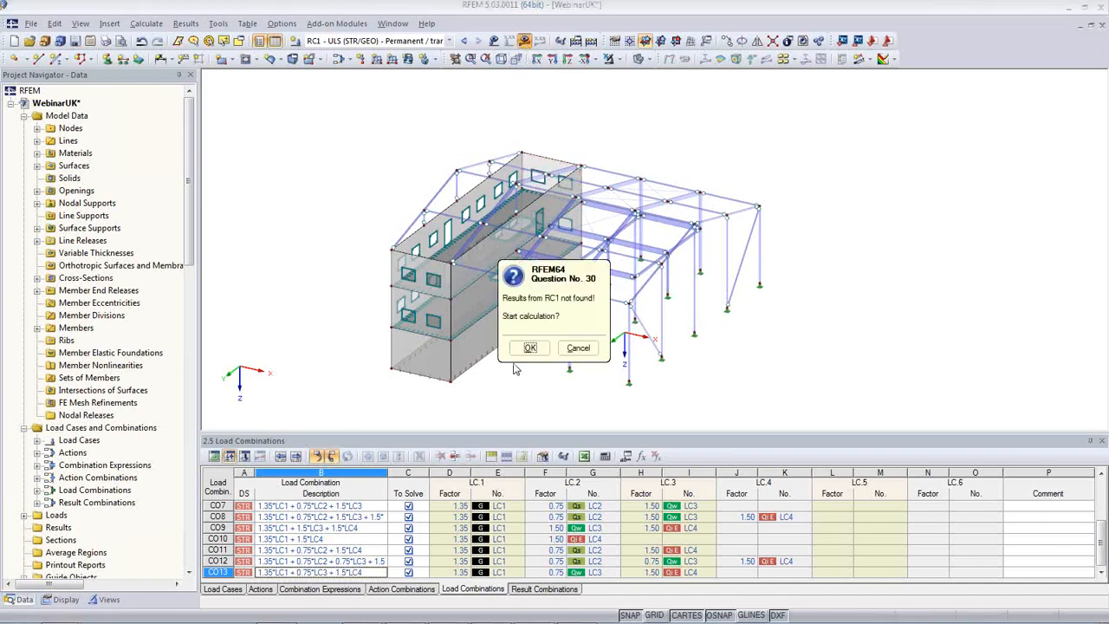
{"action": "left_click", "coordinate": [531, 349]}
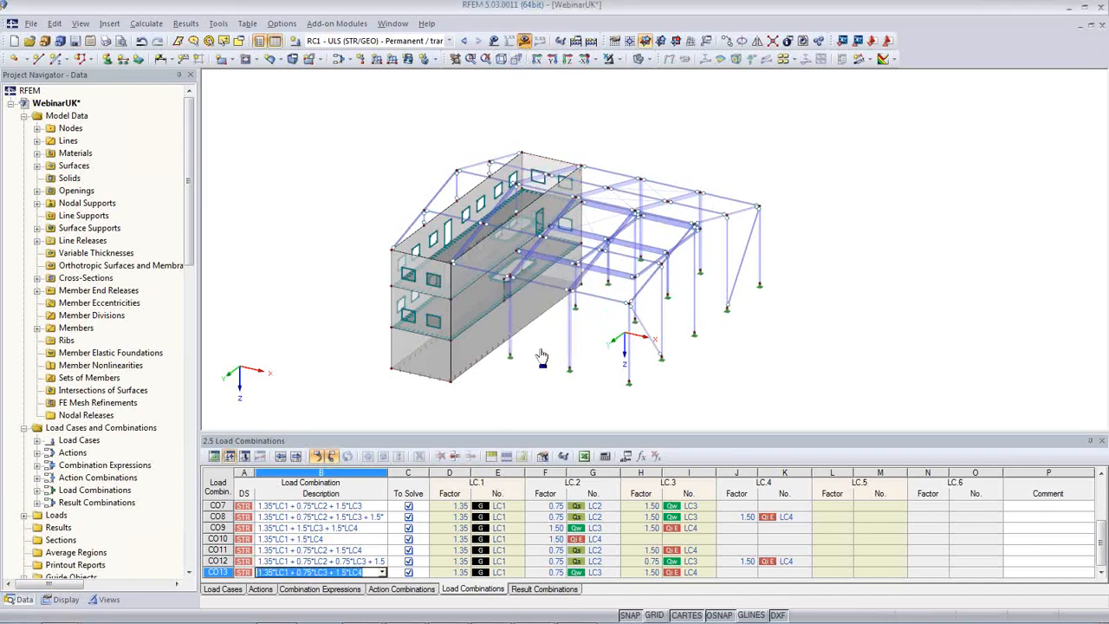
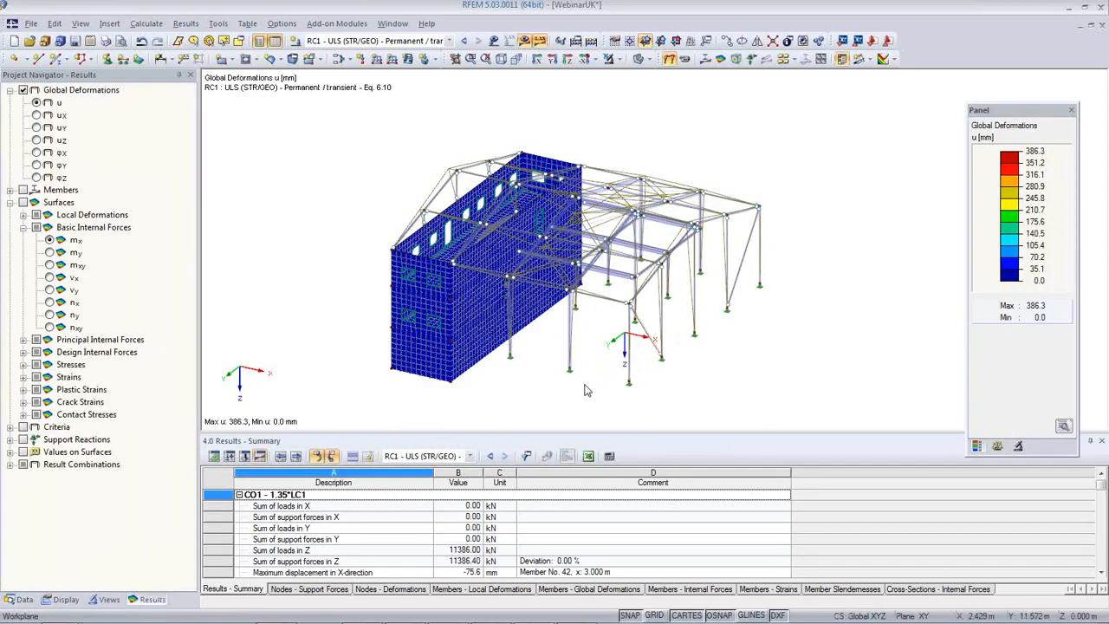
Examine the RC1 result tables for nodal support forces, nodal deformations, member local and global deformations, and member internal forces.
{"action": "mouse_move", "coordinate": [596, 372]}
{"action": "middle_mouse_down"}
{"action": "mouse_move", "coordinate": [610, 336]}
{"action": "mouse_move", "coordinate": [688, 303]}
{"action": "mouse_move", "coordinate": [649, 328]}
{"action": "mouse_move", "coordinate": [633, 318]}
{"action": "mouse_move", "coordinate": [624, 354]}
{"action": "mouse_move", "coordinate": [598, 359]}
{"action": "middle_mouse_up"}
{"action": "scroll", "coordinate": [609, 337], "scroll_direction": "down", "scroll_amount": 2}
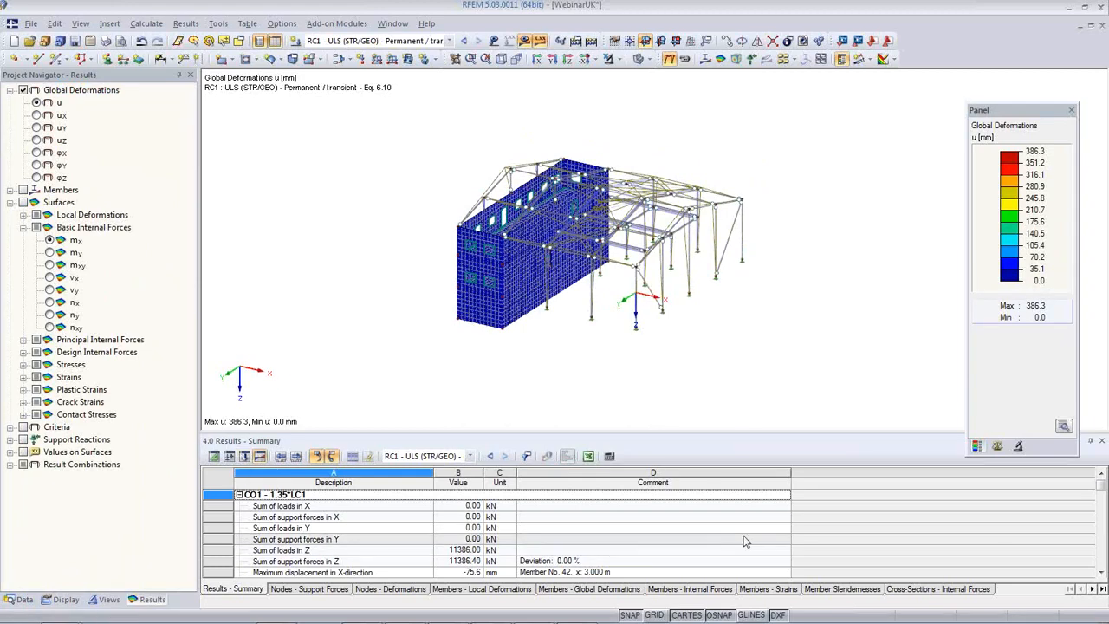
{"action": "left_click", "coordinate": [317, 592]}
{"action": "left_click", "coordinate": [386, 590]}
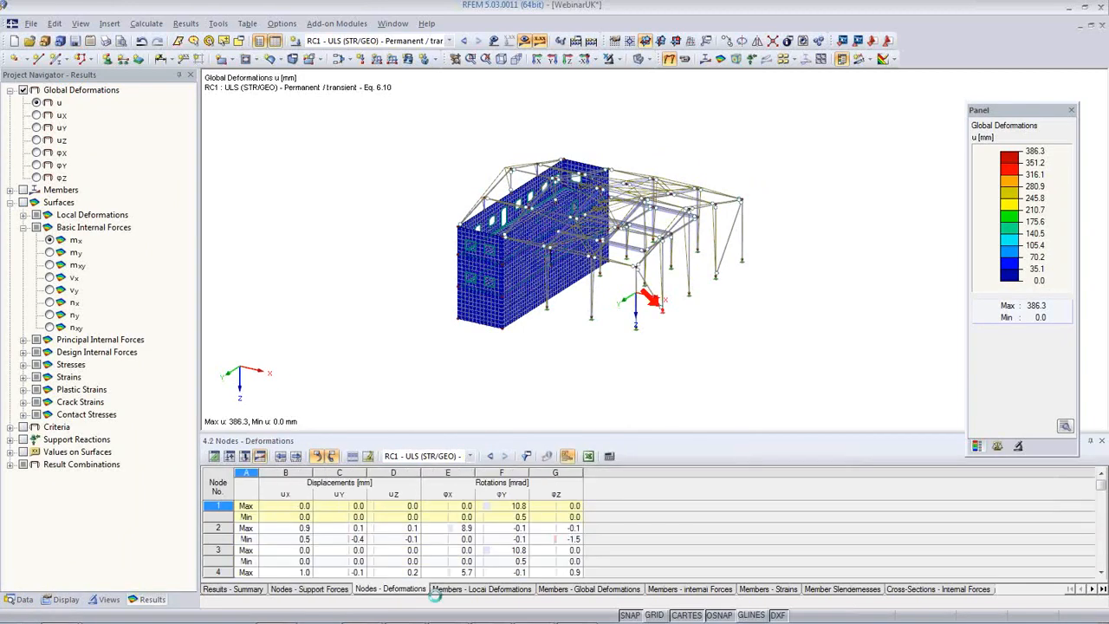
{"action": "left_click", "coordinate": [454, 595]}
{"action": "left_click", "coordinate": [573, 594]}
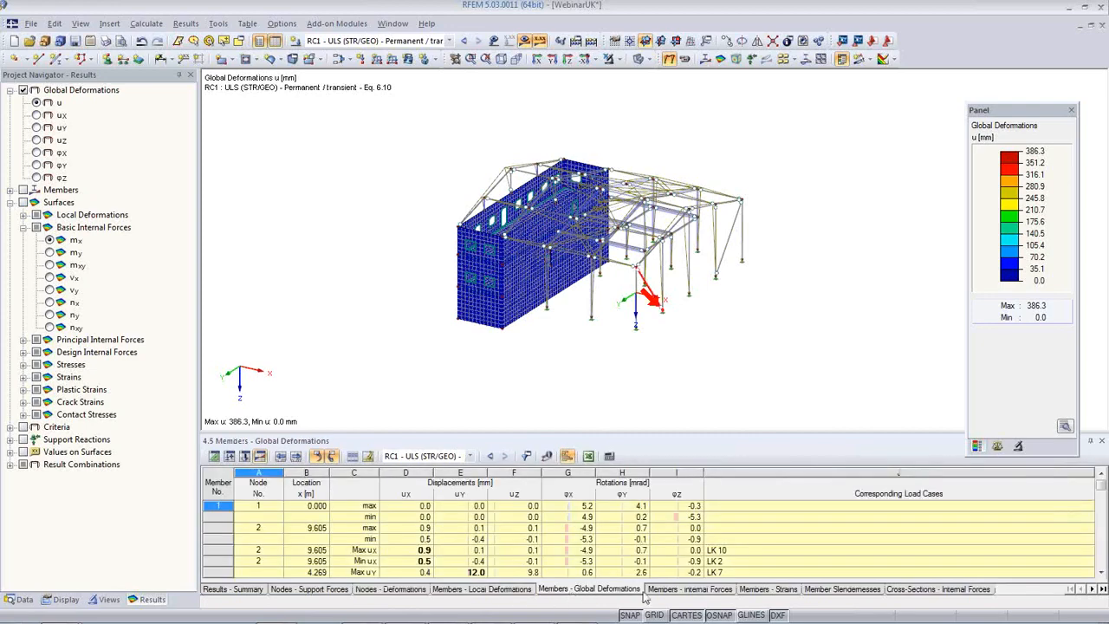
{"action": "left_click", "coordinate": [676, 592]}
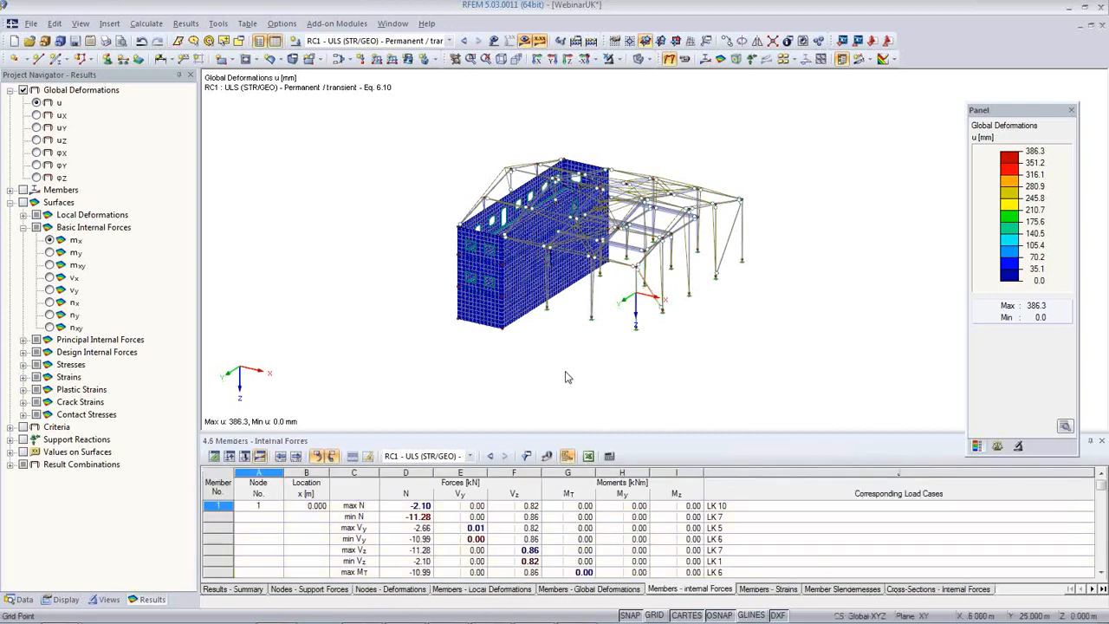
{"action": "middle_click_drag", "start_coordinate": [575, 371], "coordinate": [585, 334], "text": "ctrl"}
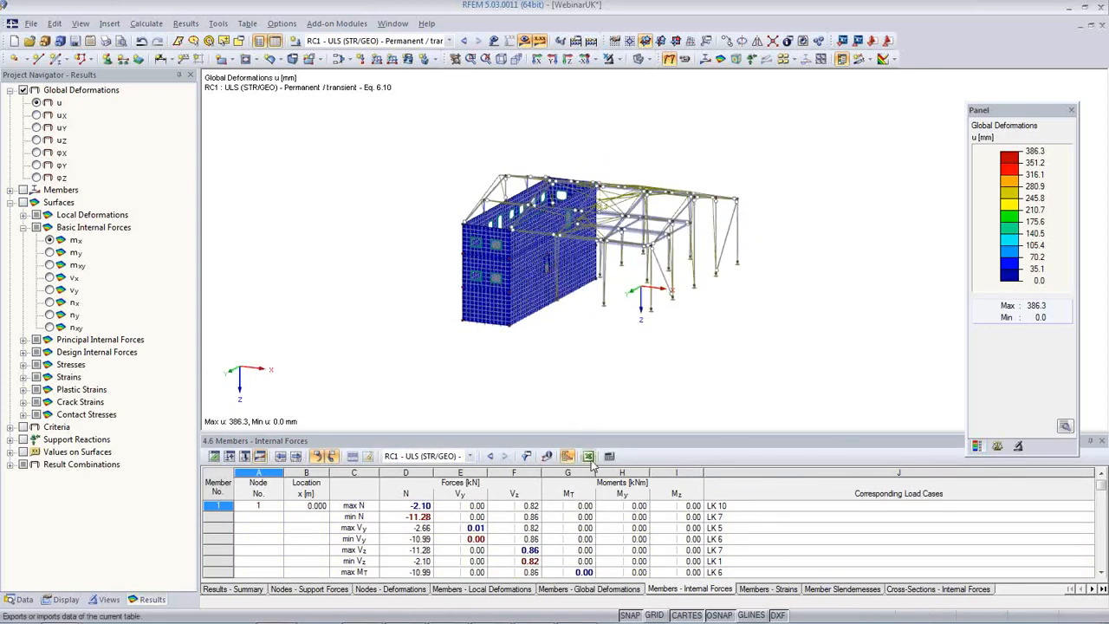
{"action": "mouse_move", "coordinate": [498, 403]}
{"action": "middle_mouse_down", "text": "ctrl"}
{"action": "mouse_move", "coordinate": [459, 424]}
{"action": "mouse_move", "coordinate": [480, 387]}
{"action": "mouse_move", "coordinate": [437, 419]}
{"action": "mouse_move", "coordinate": [511, 404]}
{"action": "middle_mouse_up", "text": "ctrl"}
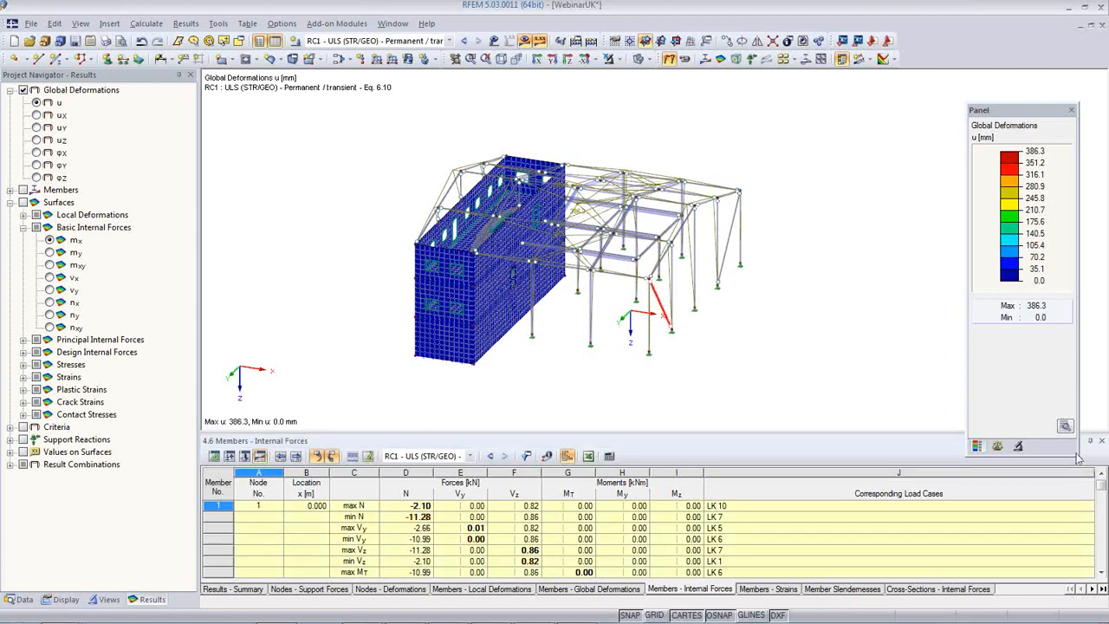
Close the results table and display the global deformations of load combination CO10 on the model.
{"action": "left_click", "coordinate": [1102, 442]}
{"action": "middle_click_drag", "start_coordinate": [542, 441], "coordinate": [736, 374], "text": "ctrl"}
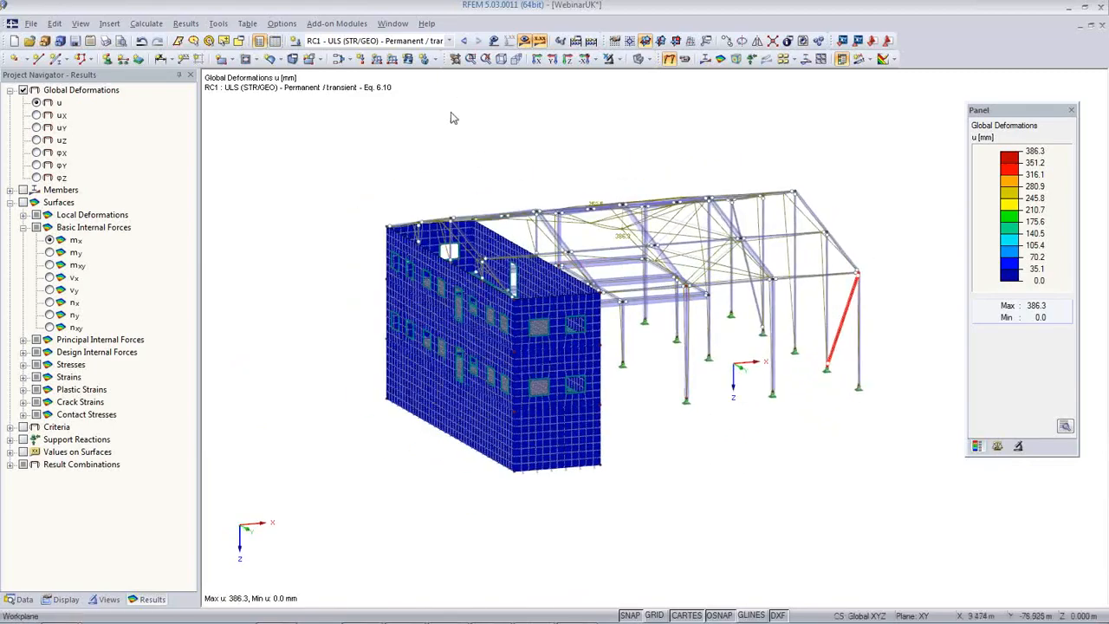
{"action": "left_click", "coordinate": [465, 41]}
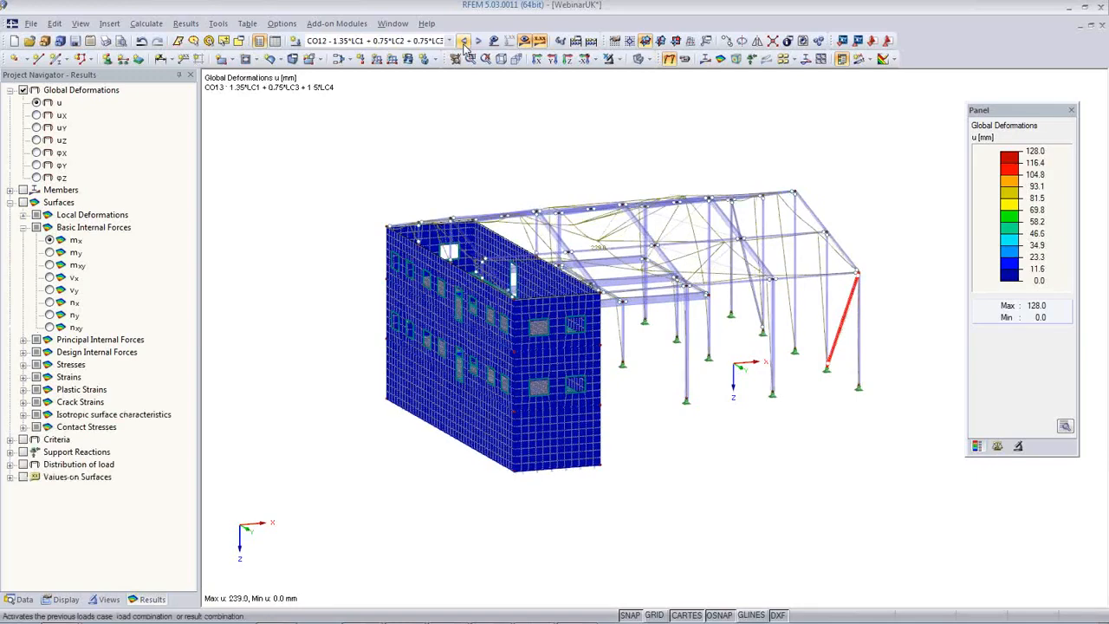
{"action": "left_click", "coordinate": [464, 41]}
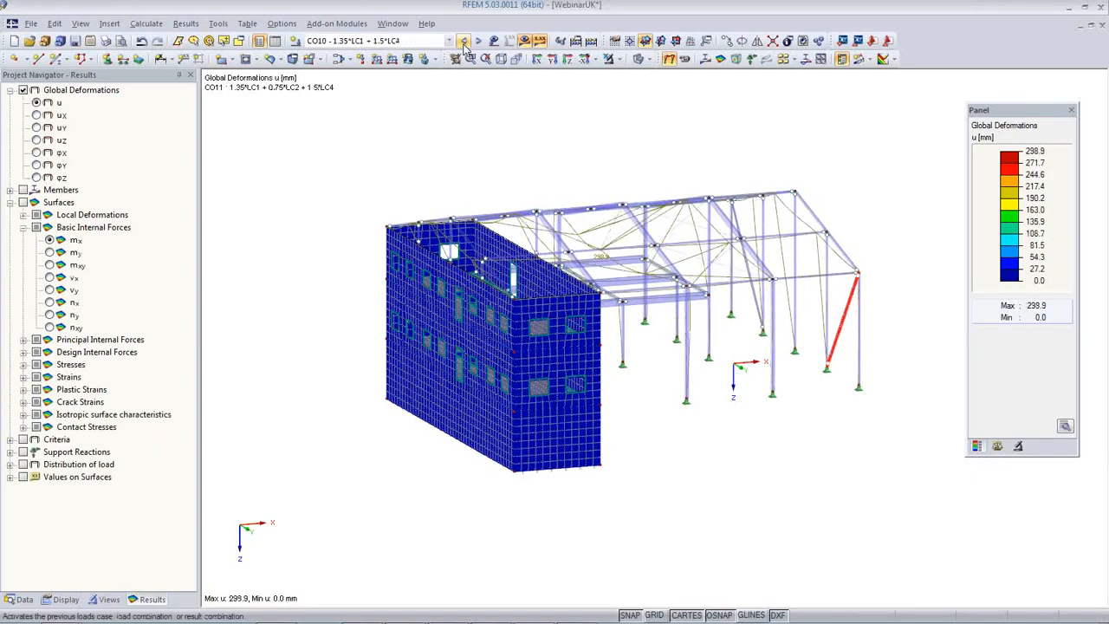
Set the deformation display of members to Cross-Sections Colored and view the deformed frame from the opposite side.
{"action": "left_click", "coordinate": [65, 600]}
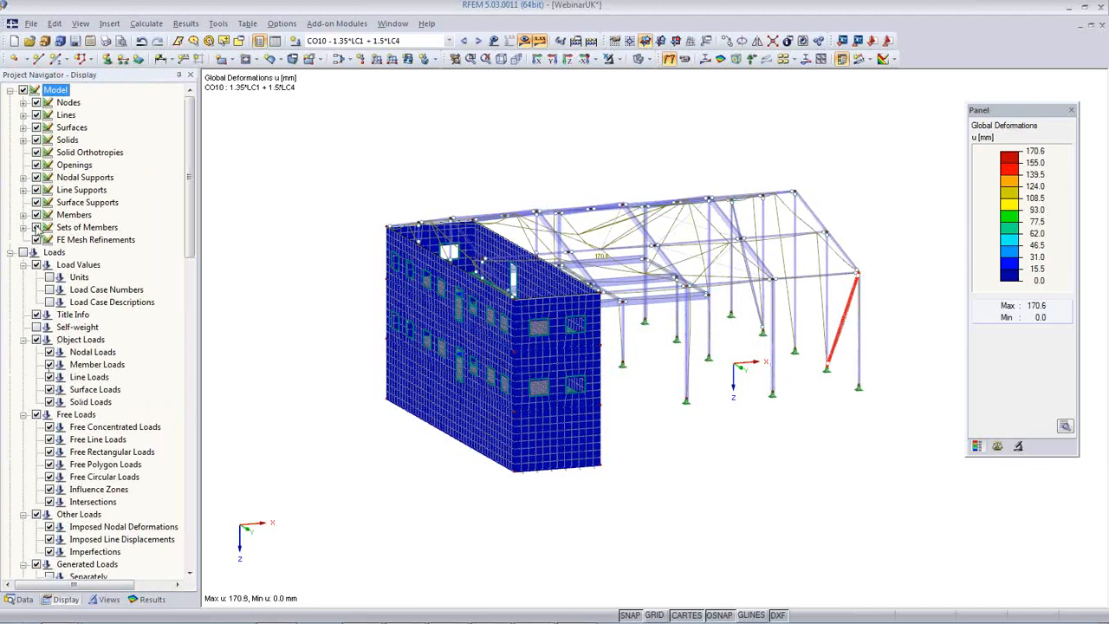
{"action": "scroll", "coordinate": [96, 319], "scroll_direction": "down", "scroll_amount": 10}
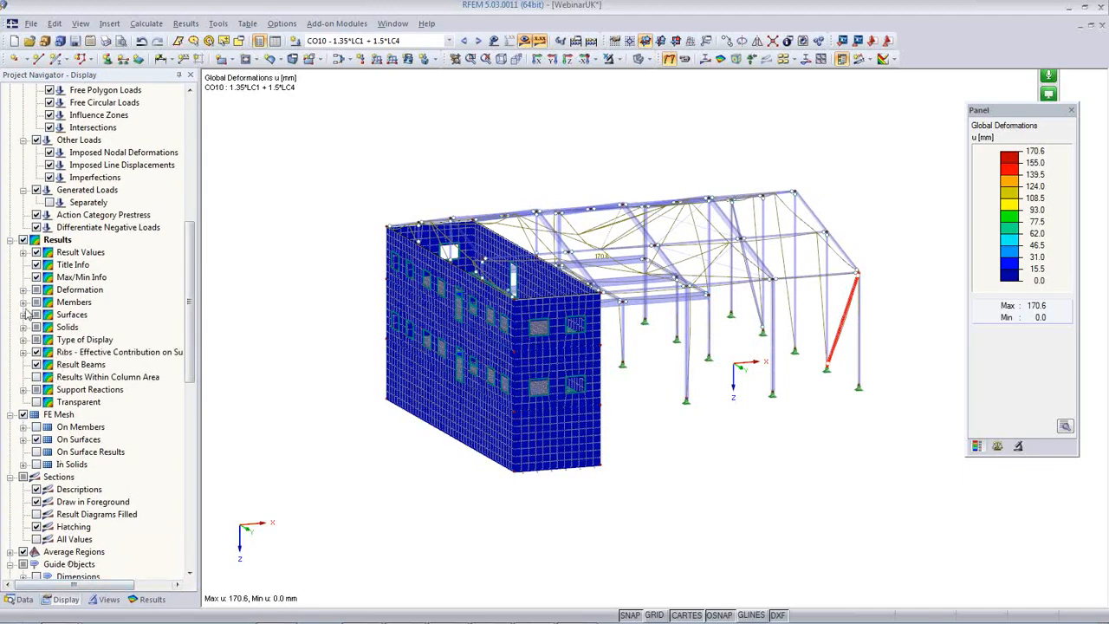
{"action": "left_click", "coordinate": [23, 290]}
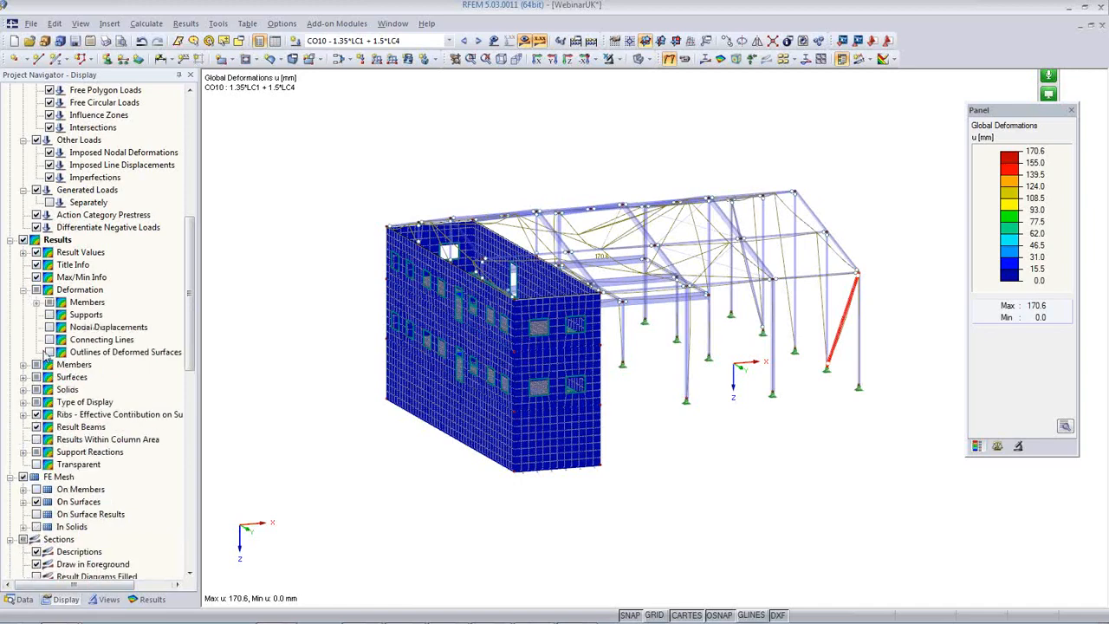
{"action": "left_click", "coordinate": [37, 302]}
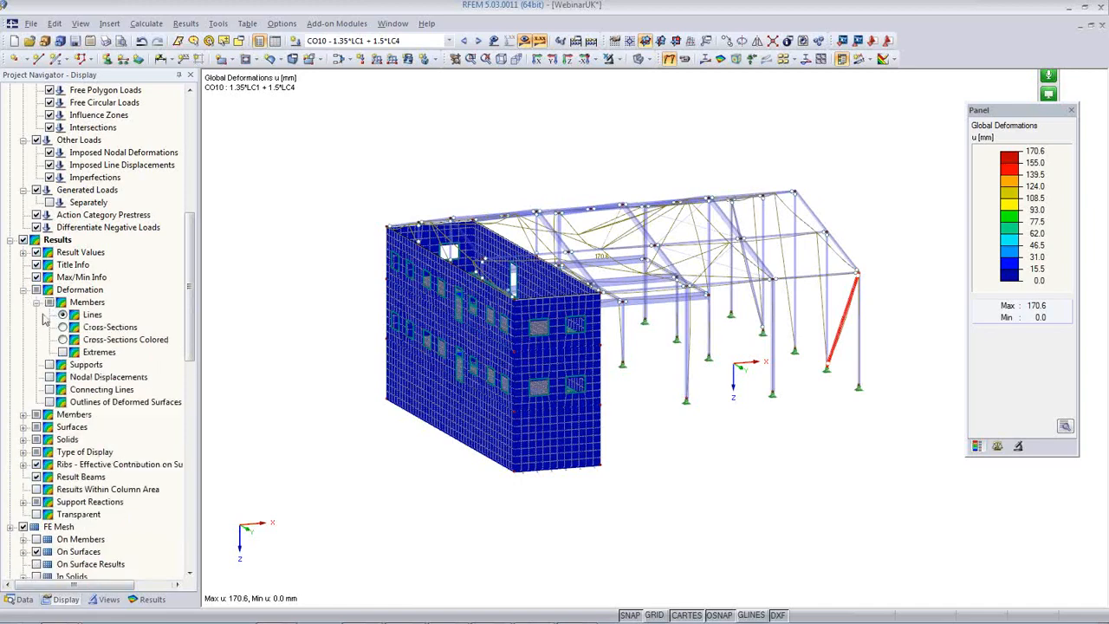
{"action": "left_click", "coordinate": [63, 340]}
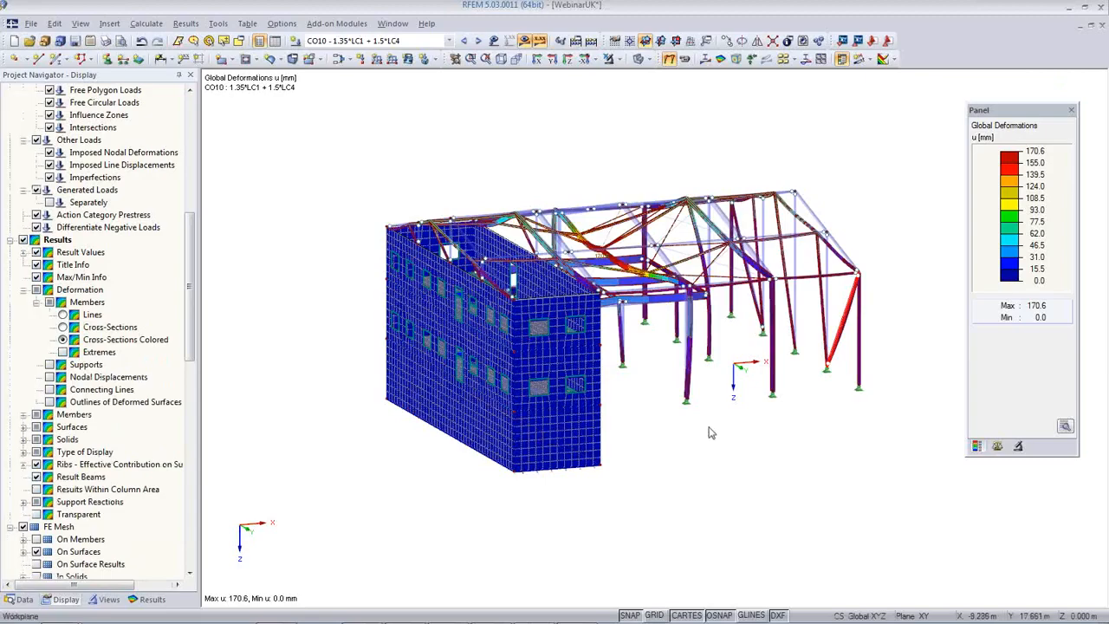
{"action": "middle_click_drag", "start_coordinate": [669, 432], "coordinate": [518, 480], "text": "ctrl"}
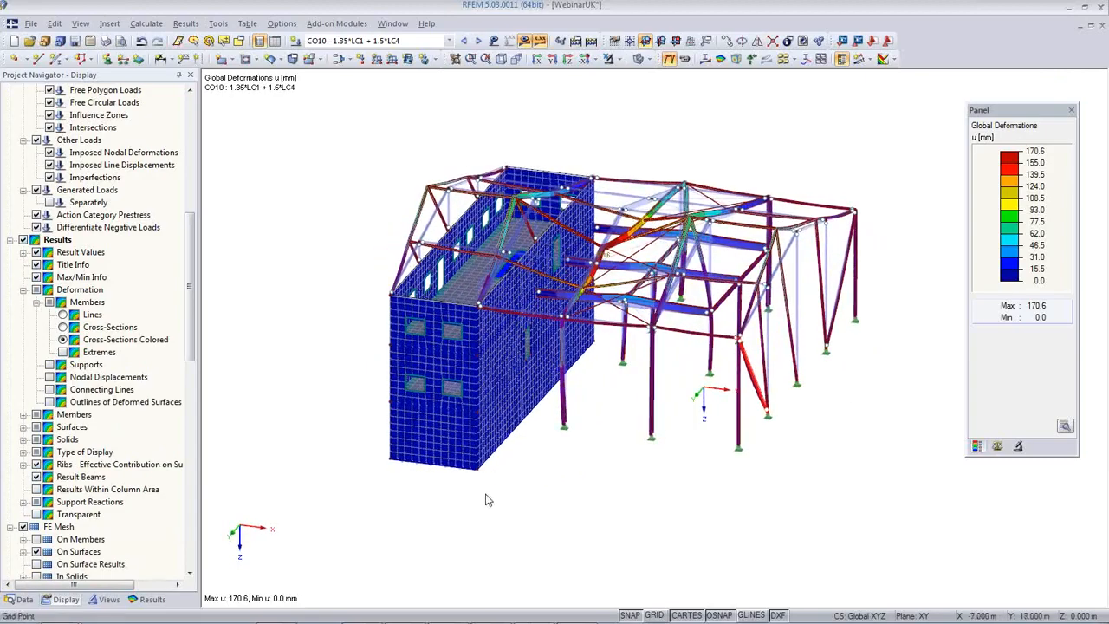
Save the current deformation display as a user-defined view named Deformation.
{"action": "left_click", "coordinate": [108, 600]}
{"action": "left_click", "coordinate": [14, 273]}
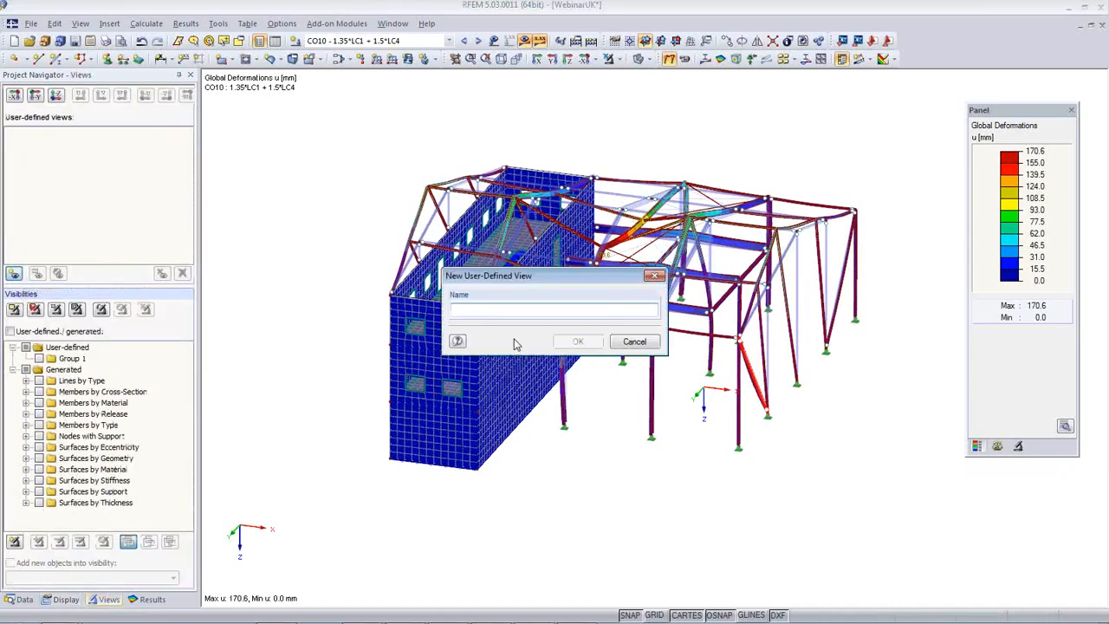
{"action": "type", "text": "Deformation"}
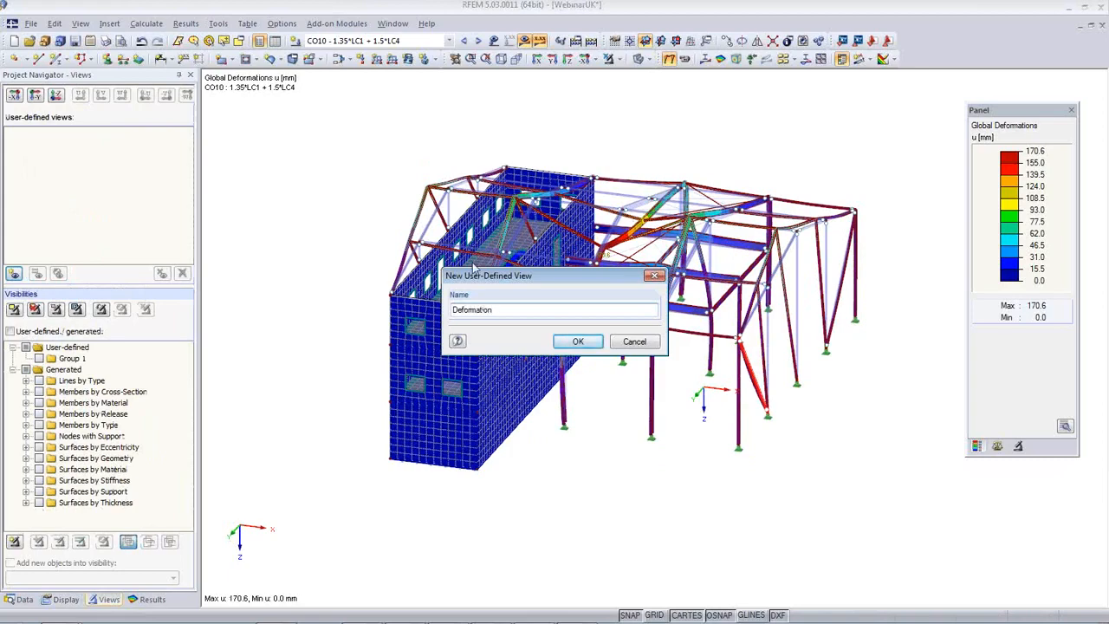
{"action": "left_click", "coordinate": [577, 342]}
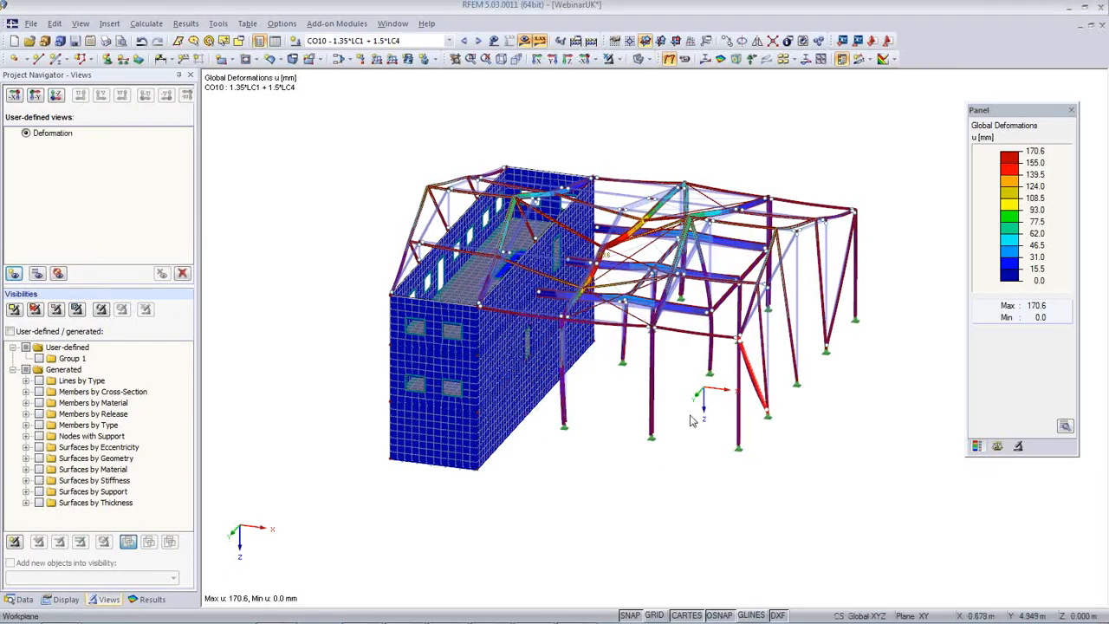
Step back through the load combinations from CO10 to CO5 and compare their global deformations on the model.
{"action": "middle_click_drag", "start_coordinate": [691, 420], "coordinate": [654, 421], "text": "ctrl"}
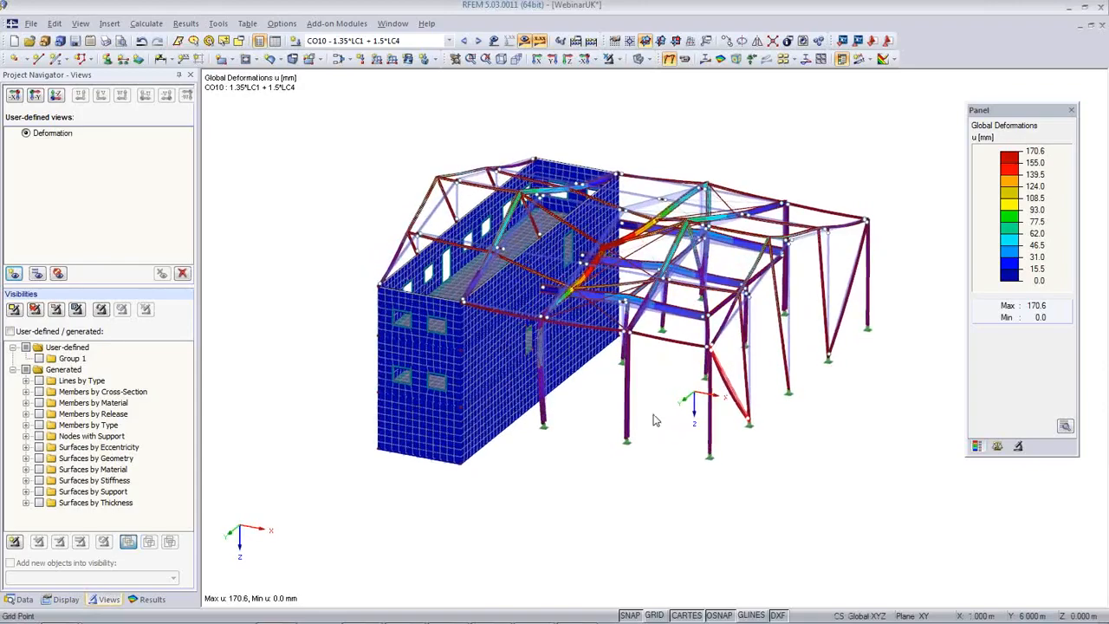
{"action": "scroll", "coordinate": [651, 379], "scroll_direction": "up", "scroll_amount": 2}
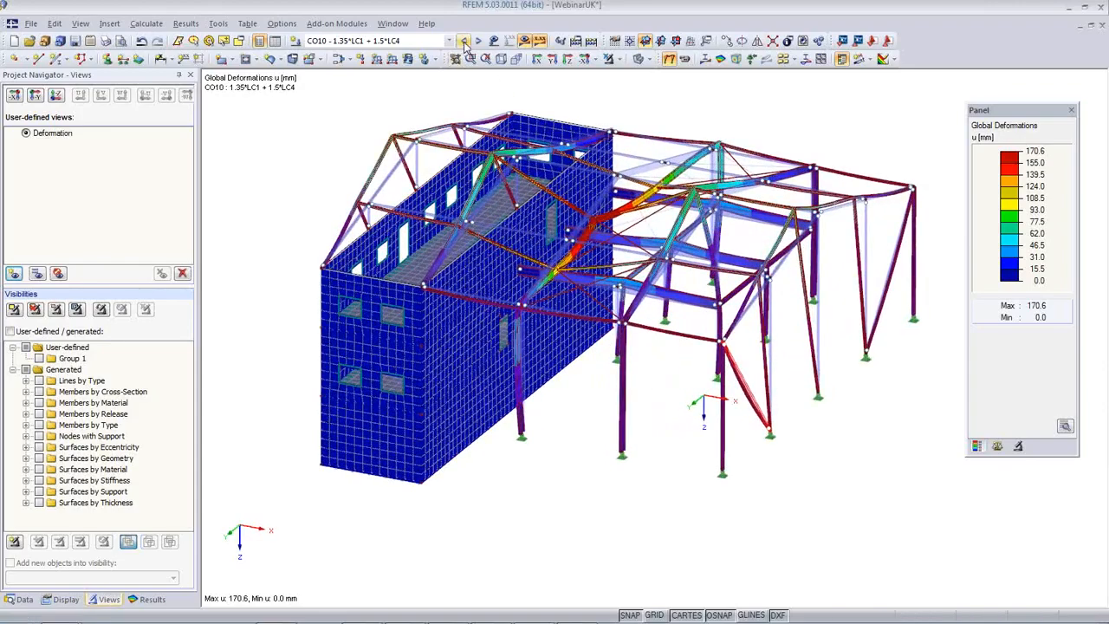
{"action": "left_click", "coordinate": [465, 42]}
{"action": "left_click", "coordinate": [465, 42]}
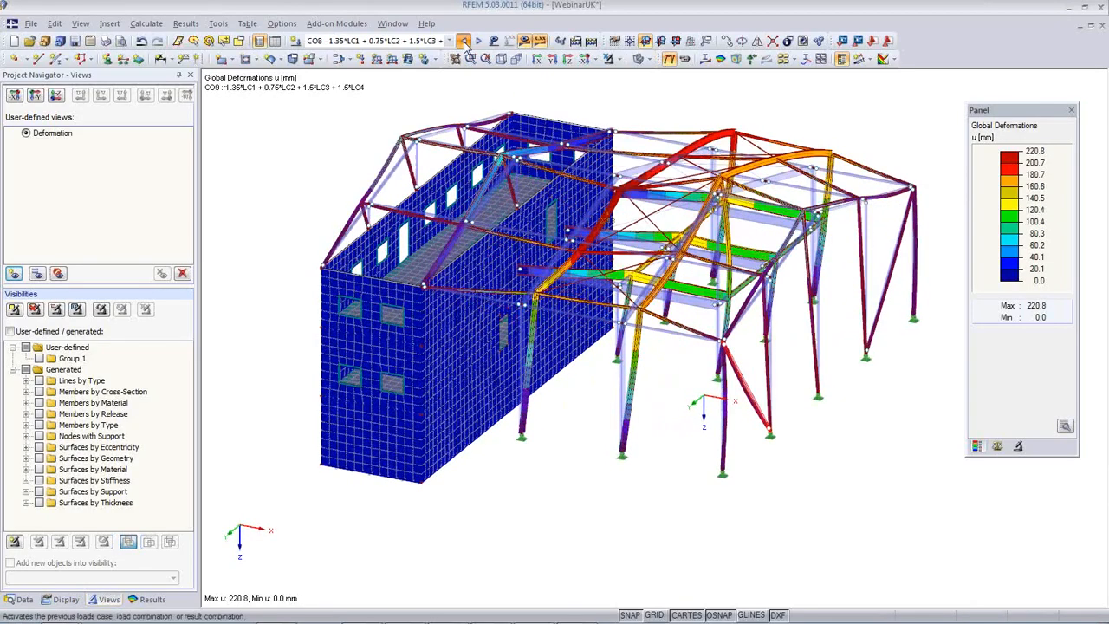
{"action": "left_click", "coordinate": [464, 42]}
{"action": "left_click", "coordinate": [465, 42]}
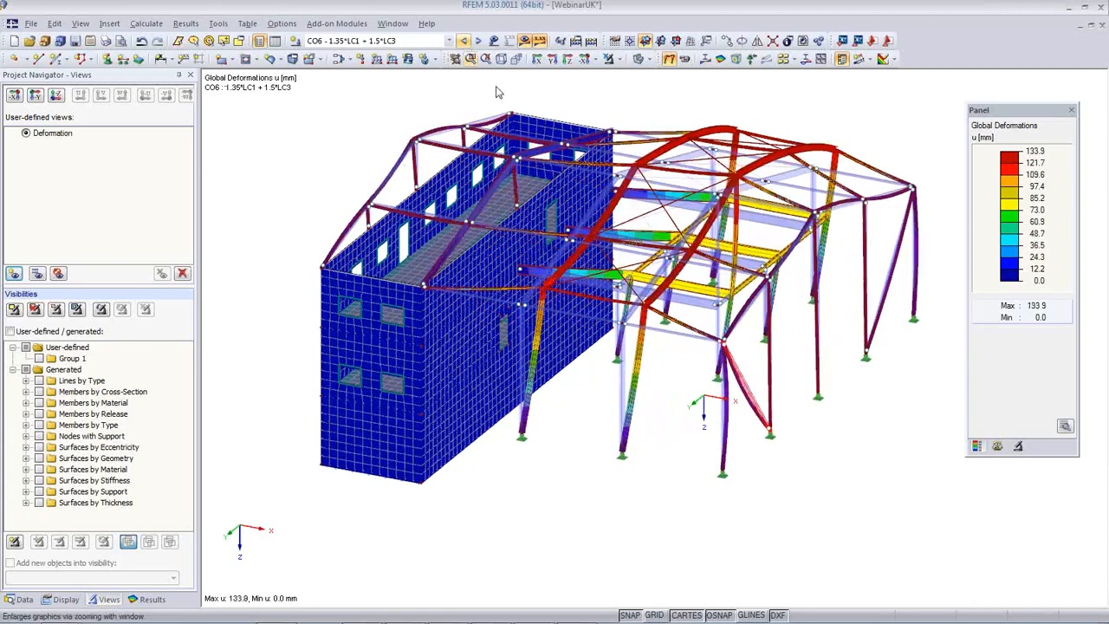
{"action": "middle_click_drag", "start_coordinate": [626, 366], "coordinate": [674, 286], "text": "ctrl"}
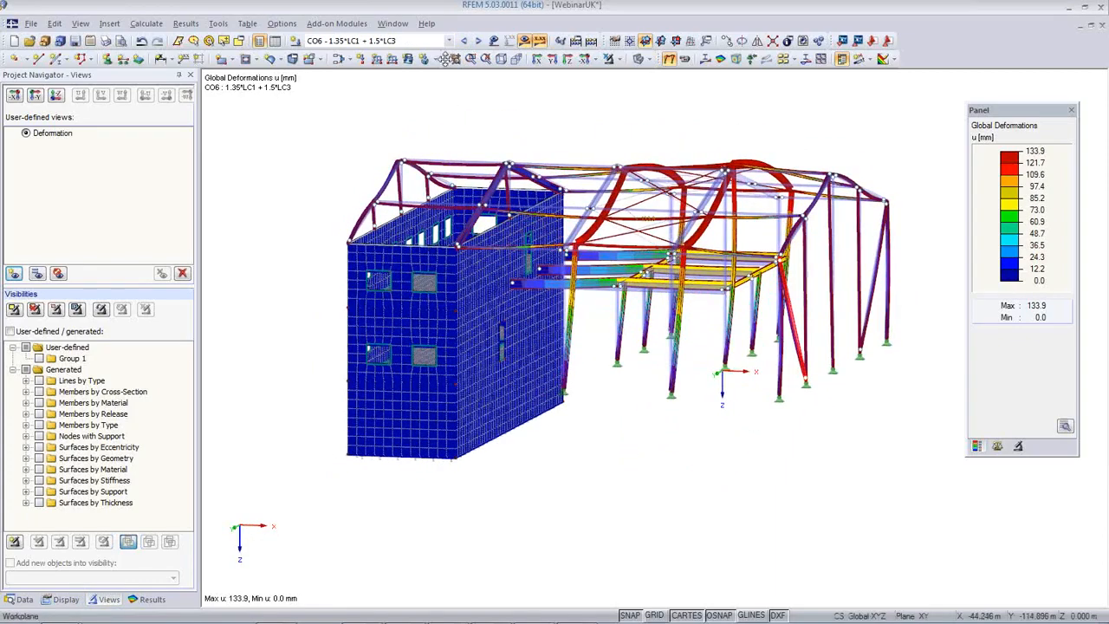
{"action": "left_click", "coordinate": [465, 41]}
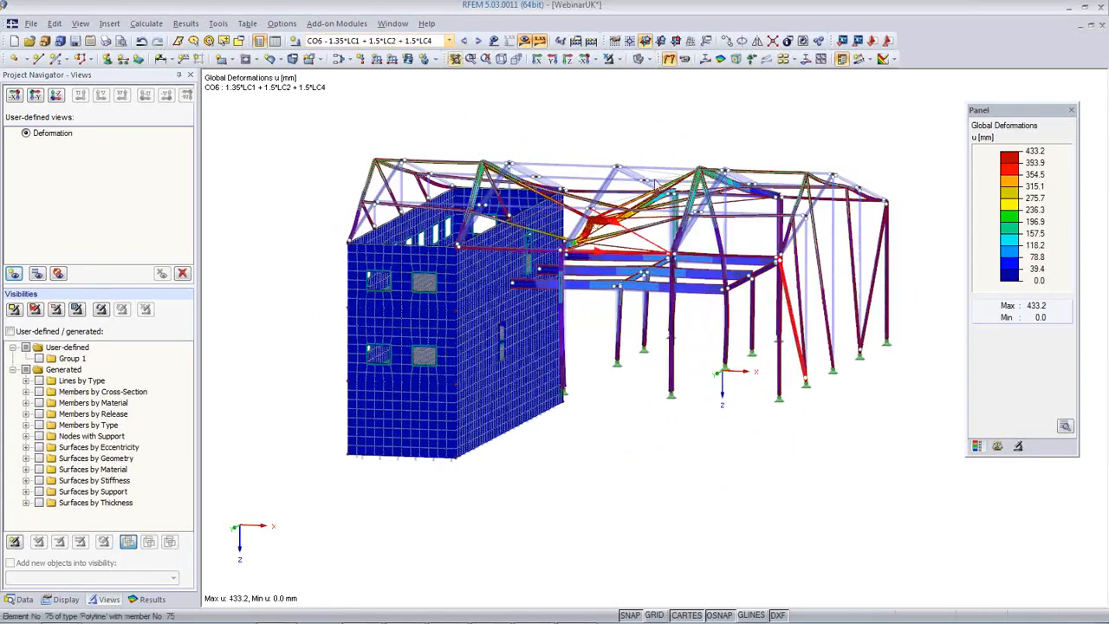
{"action": "middle_click_drag", "start_coordinate": [612, 342], "coordinate": [540, 421], "text": "ctrl"}
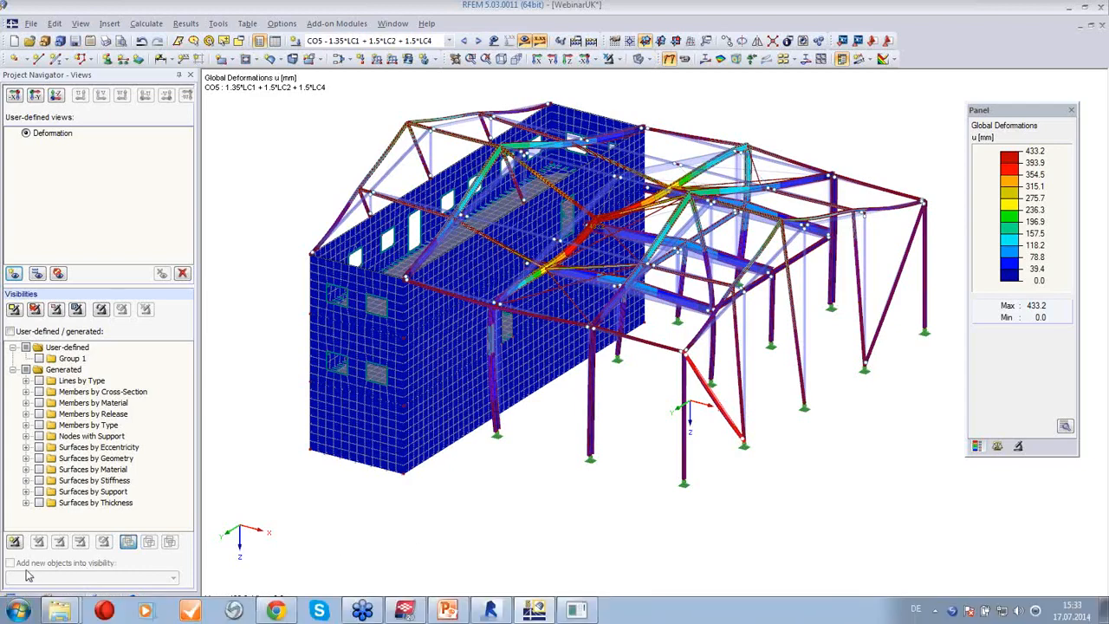
Open the RF-STEEL EC3 add-on module for steel member design and choose the BS United Kingdom national annex.
{"action": "left_click", "coordinate": [21, 599]}
{"action": "scroll", "coordinate": [121, 504], "scroll_direction": "down", "scroll_amount": 8}
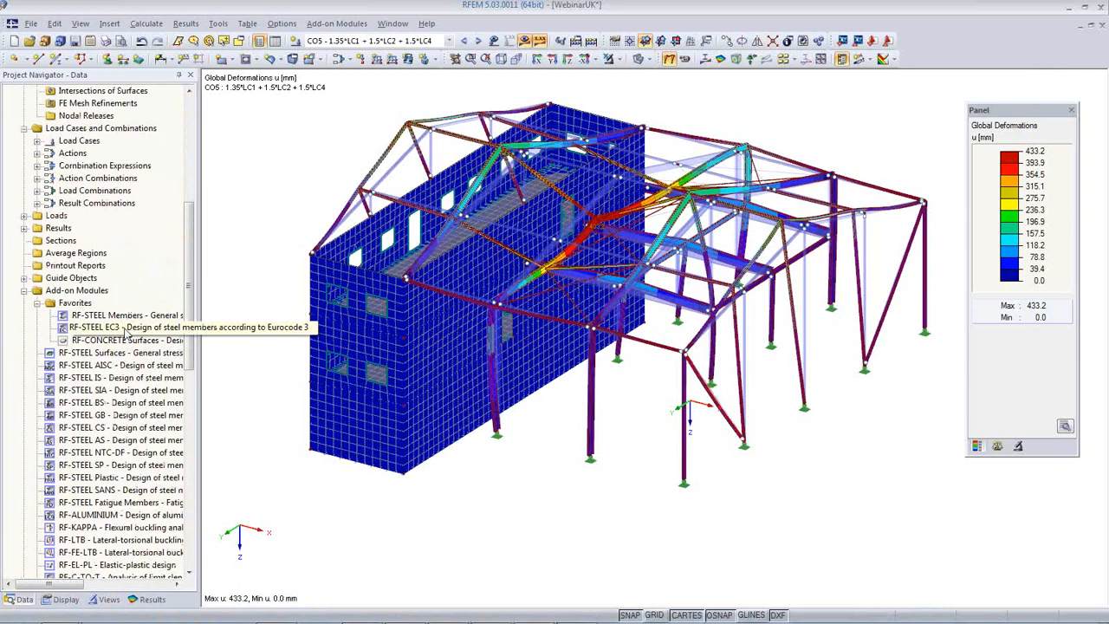
{"action": "double_click", "coordinate": [125, 329]}
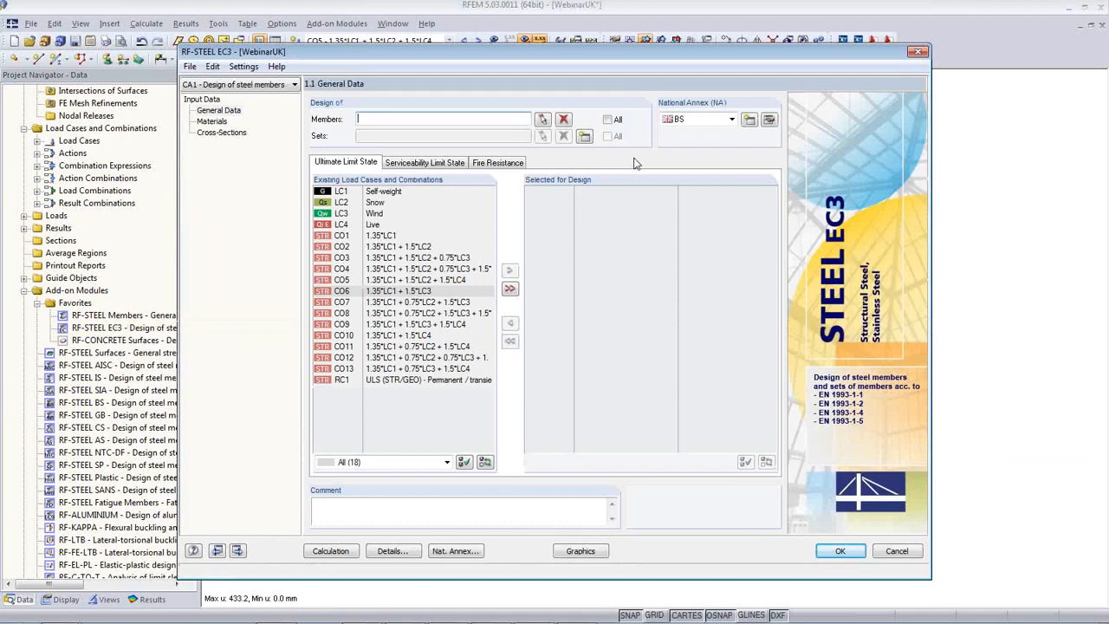
{"action": "left_click", "coordinate": [731, 119]}
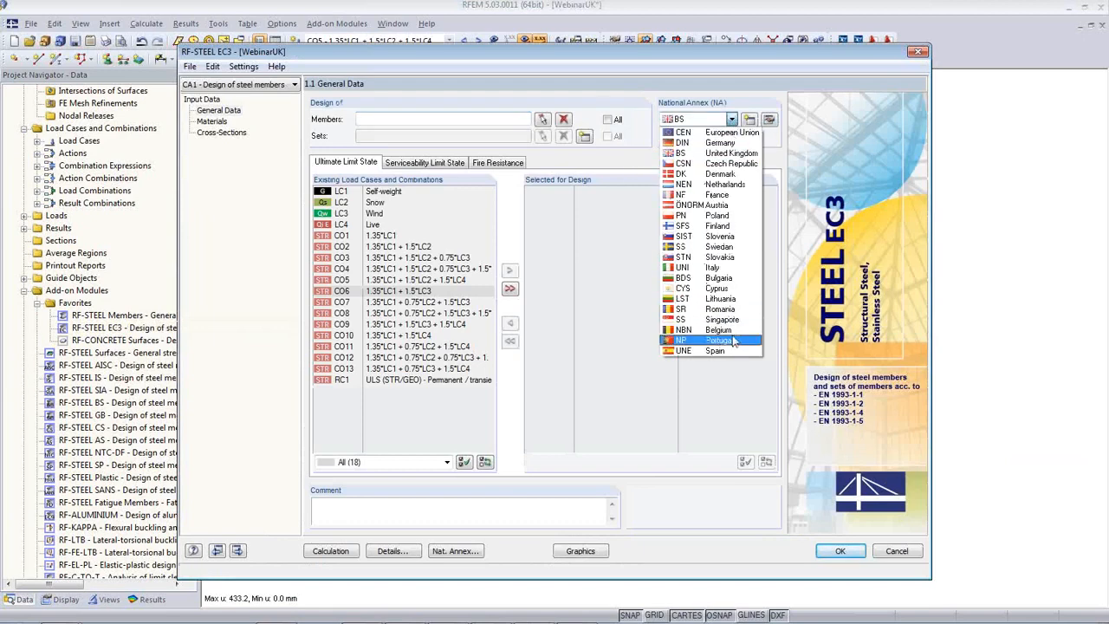
{"action": "left_click", "coordinate": [701, 153]}
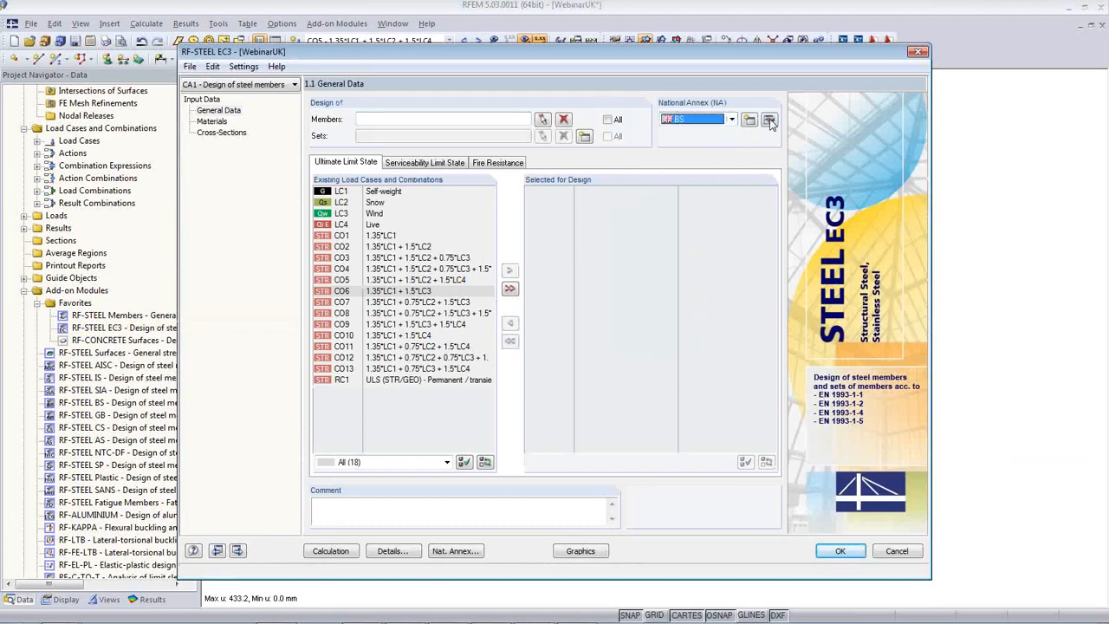
Review the BS National Annex settings for partial factors, deflection limits and lateral-torsional buckling, and close them without changes.
{"action": "left_click", "coordinate": [768, 121]}
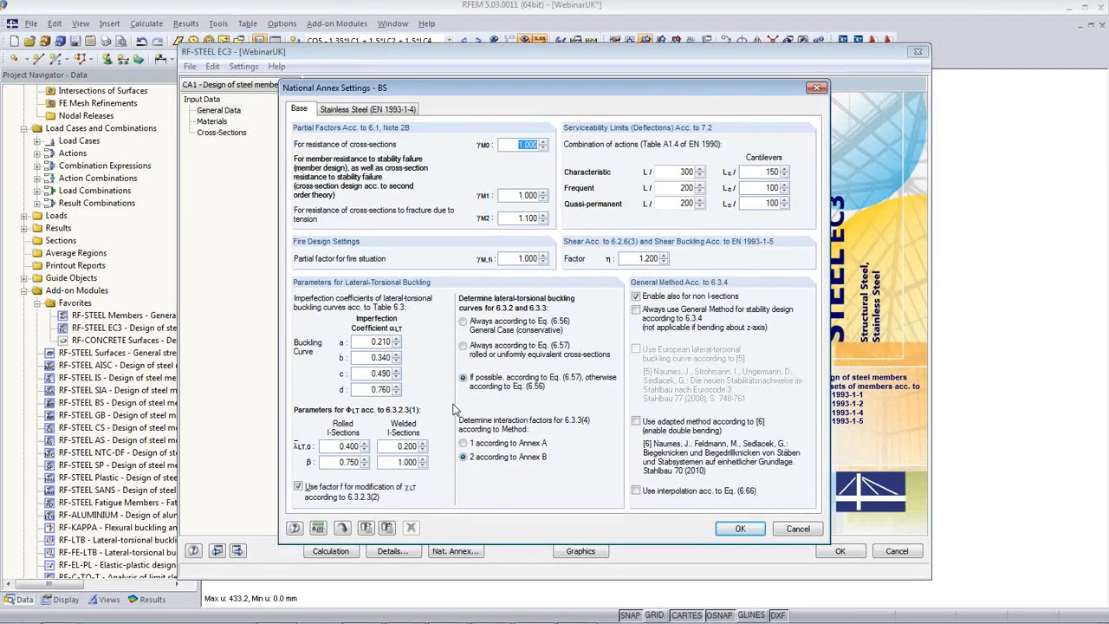
{"action": "left_click", "coordinate": [366, 110]}
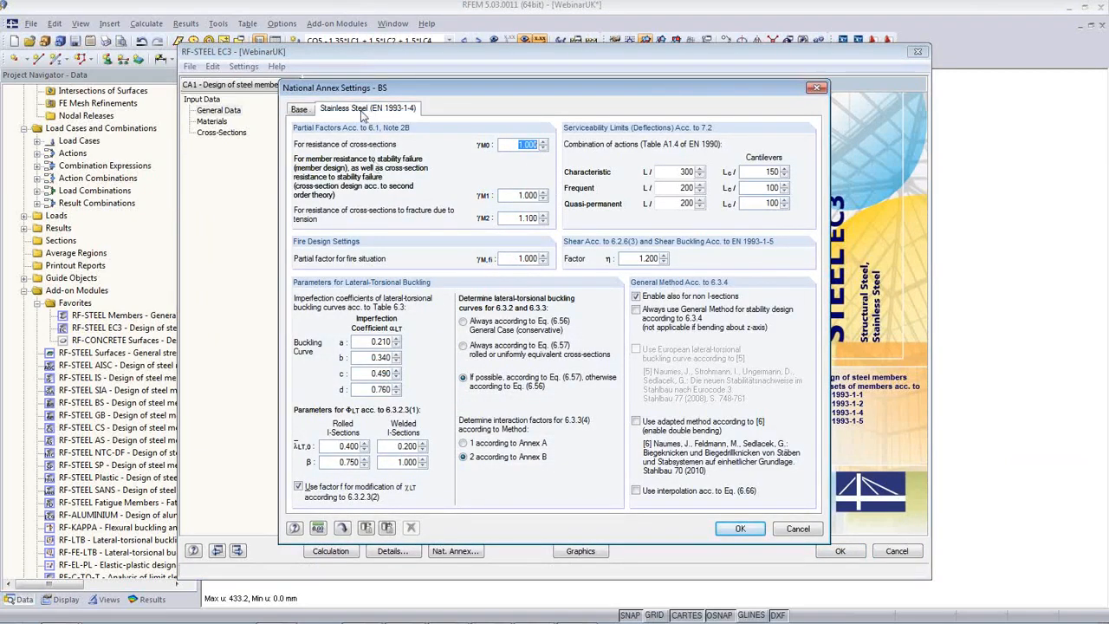
{"action": "left_click", "coordinate": [299, 110]}
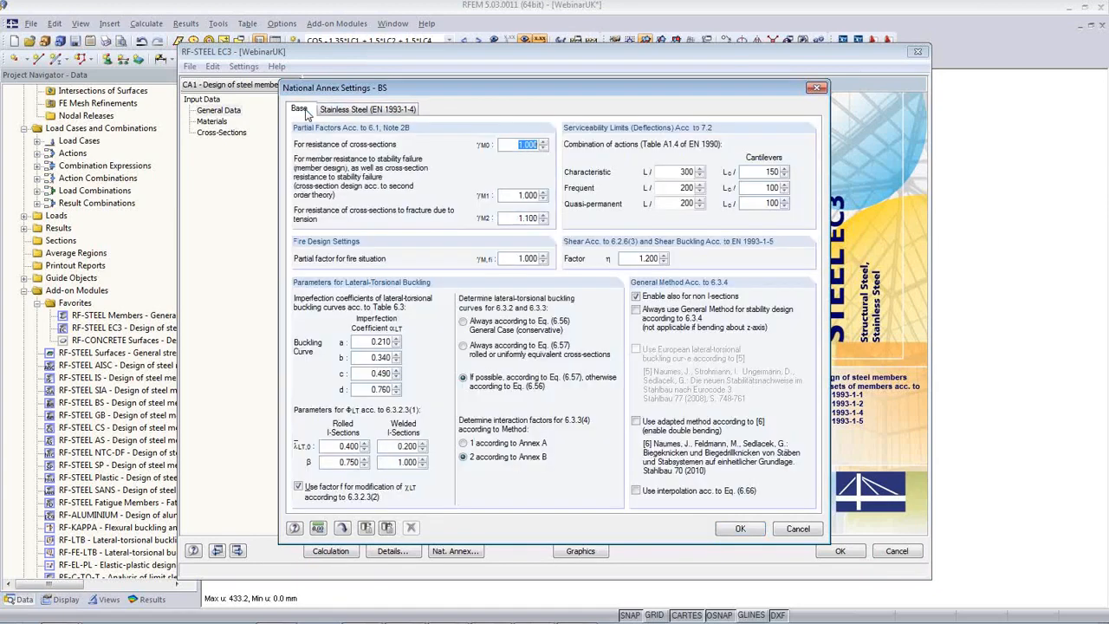
{"action": "left_click", "coordinate": [799, 529]}
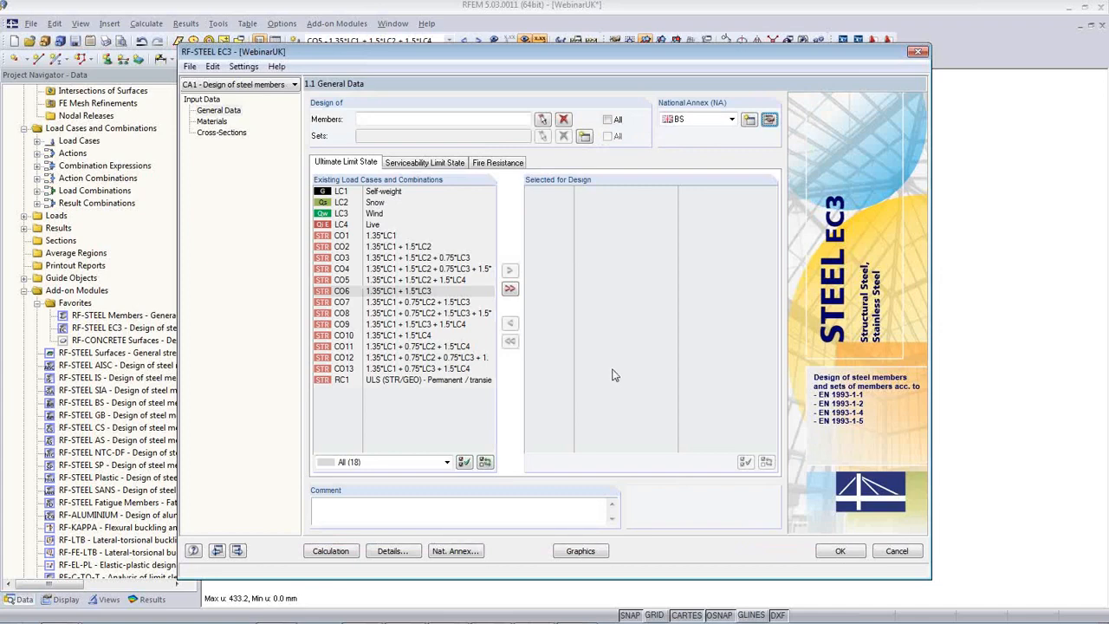
Include all members in the design and select load combinations CO1 to CO13 for the ultimate limit state.
{"action": "left_click", "coordinate": [608, 120]}
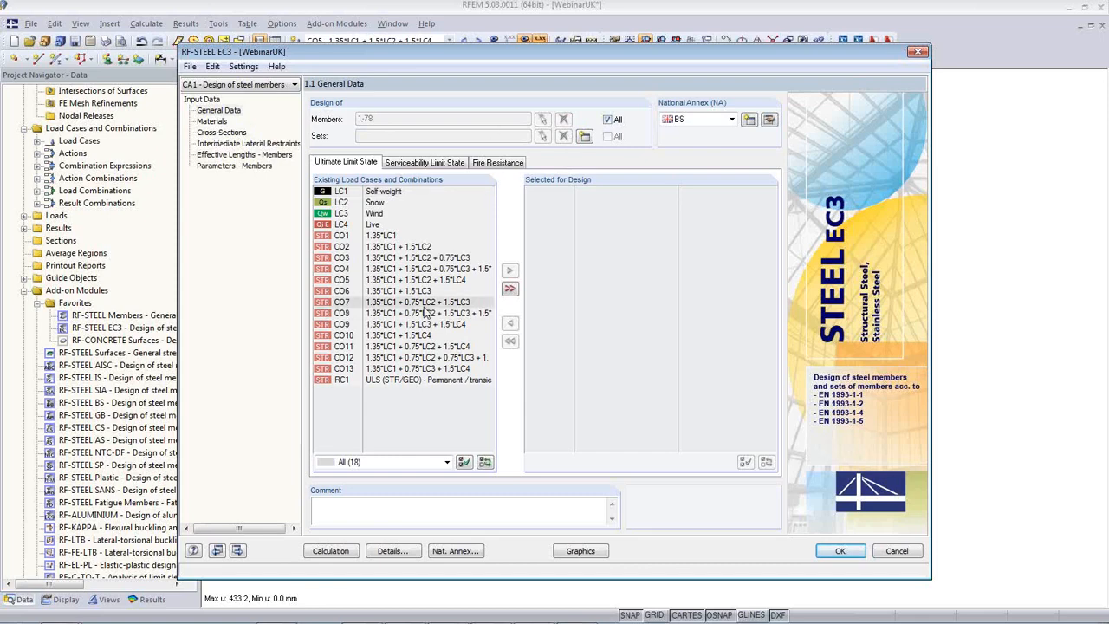
{"action": "left_click", "coordinate": [385, 236]}
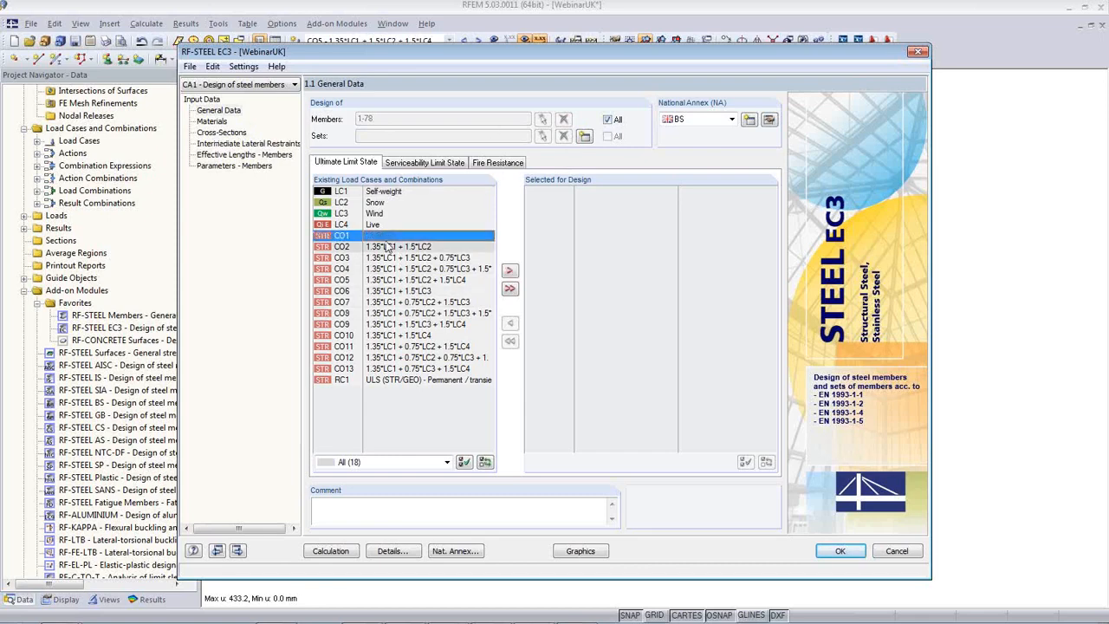
{"action": "left_click", "coordinate": [409, 368], "text": "shift"}
{"action": "left_click", "coordinate": [514, 273]}
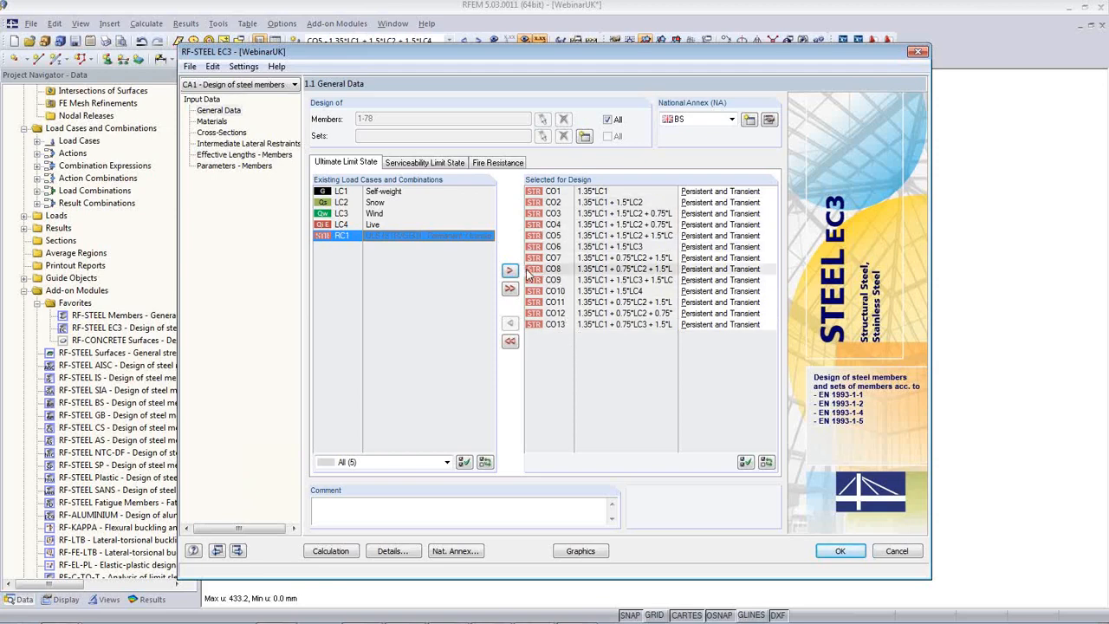
{"action": "left_click", "coordinate": [354, 237]}
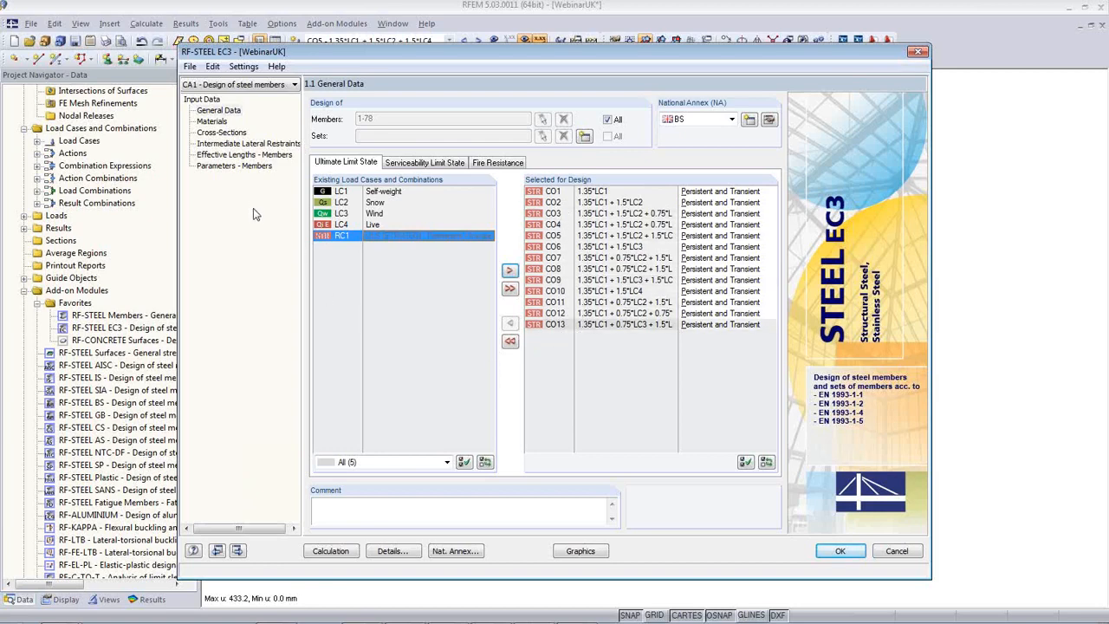
Examine the design input data for materials, cross-sections, intermediate lateral restraints, effective lengths and member parameters, including rotational restraint.
{"action": "left_click", "coordinate": [212, 122]}
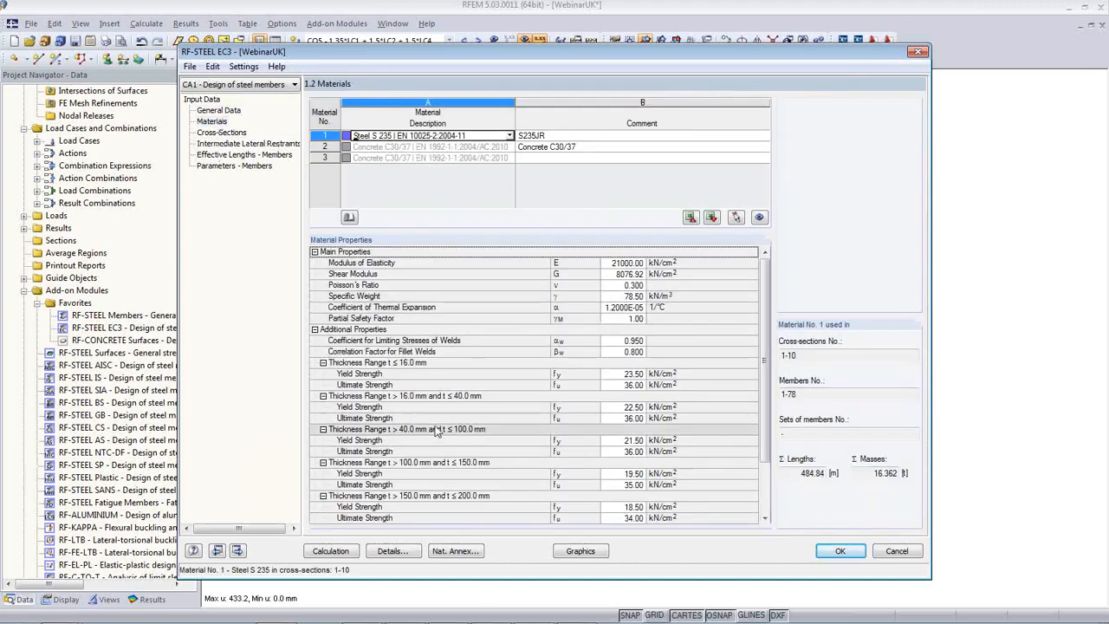
{"action": "left_click", "coordinate": [221, 134]}
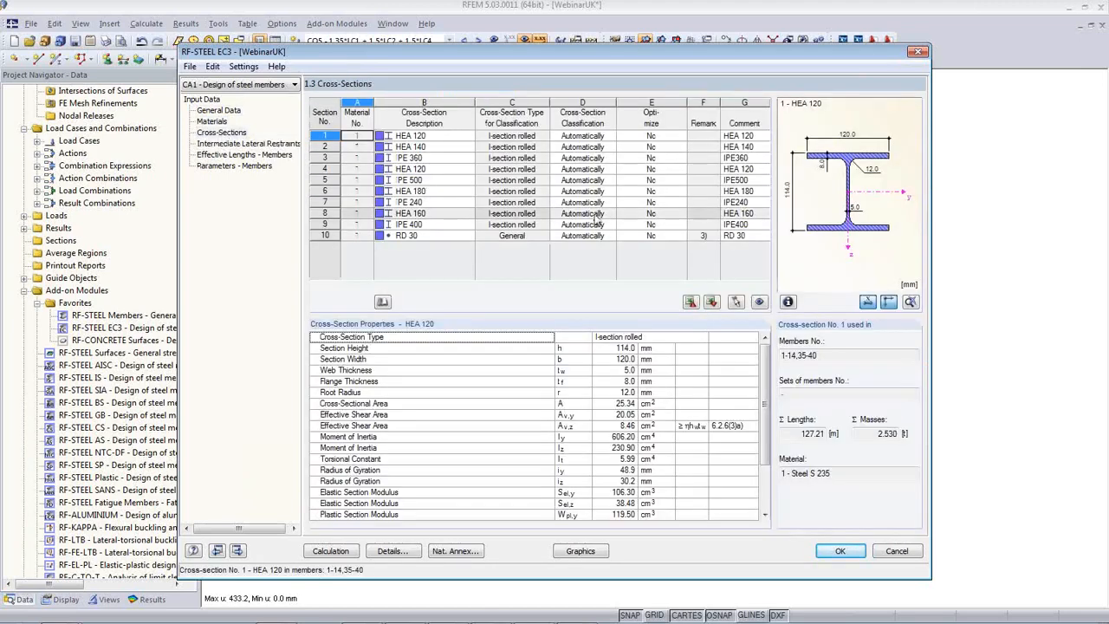
{"action": "left_click", "coordinate": [247, 143]}
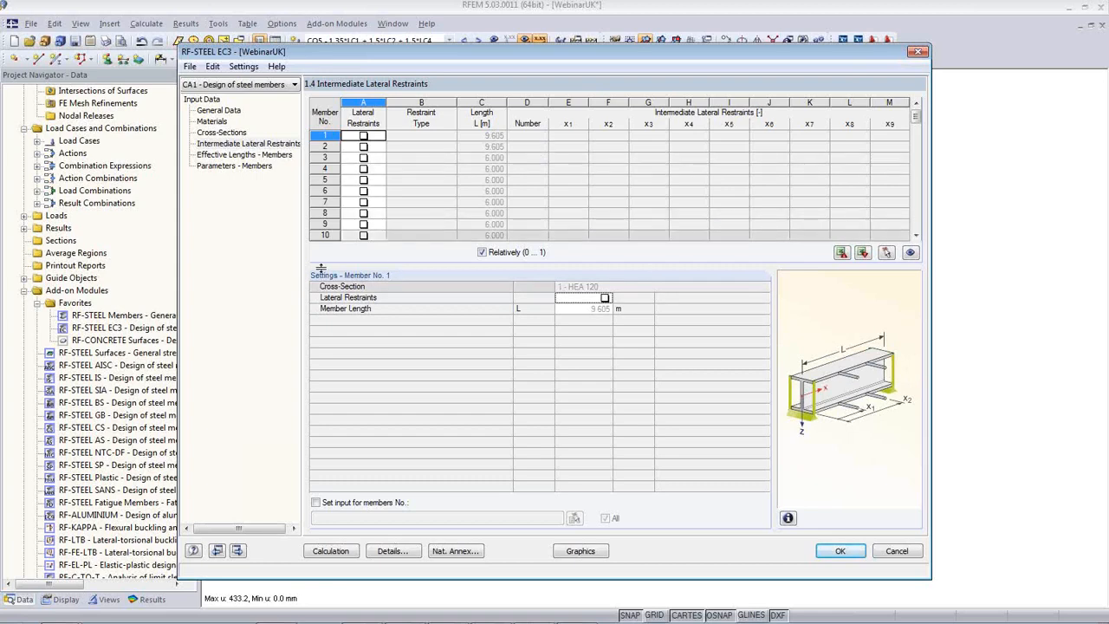
{"action": "left_click", "coordinate": [241, 156]}
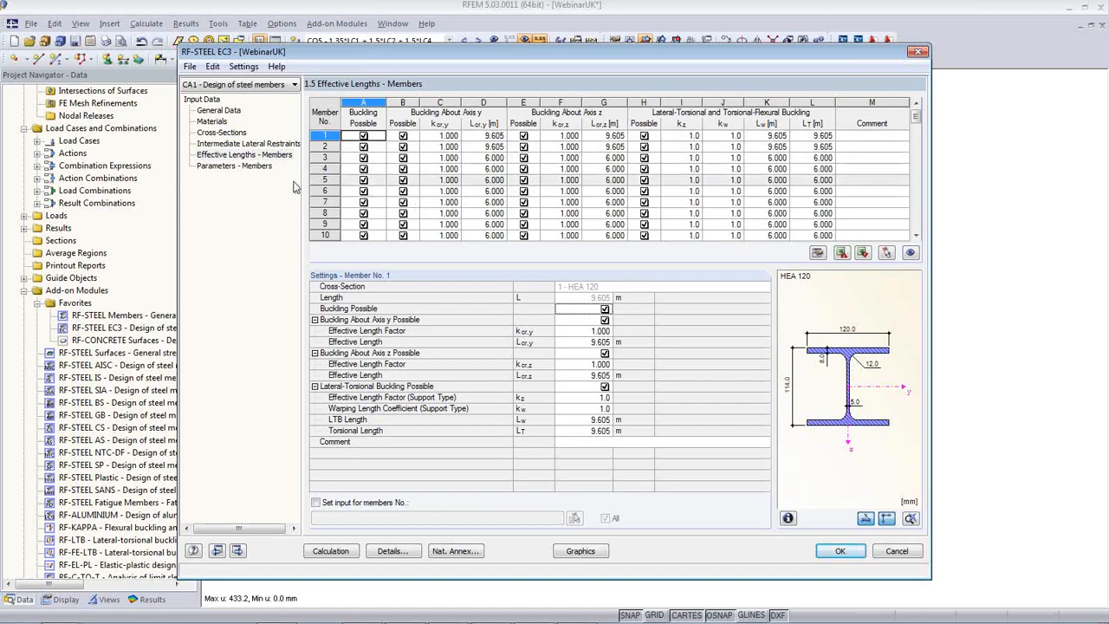
{"action": "left_click", "coordinate": [249, 166]}
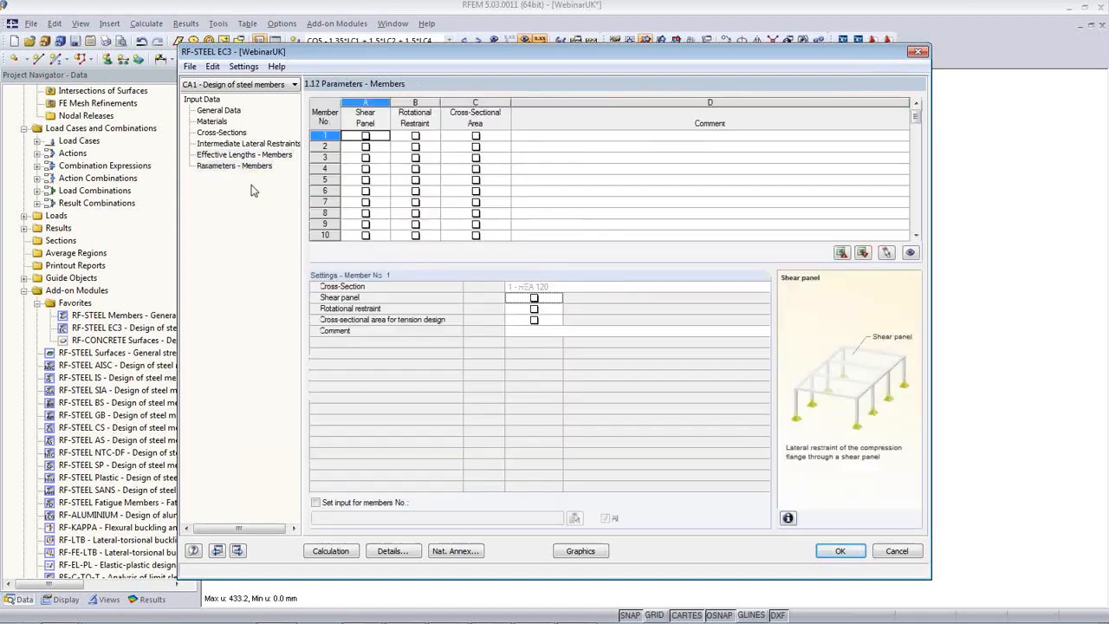
{"action": "left_click", "coordinate": [430, 137]}
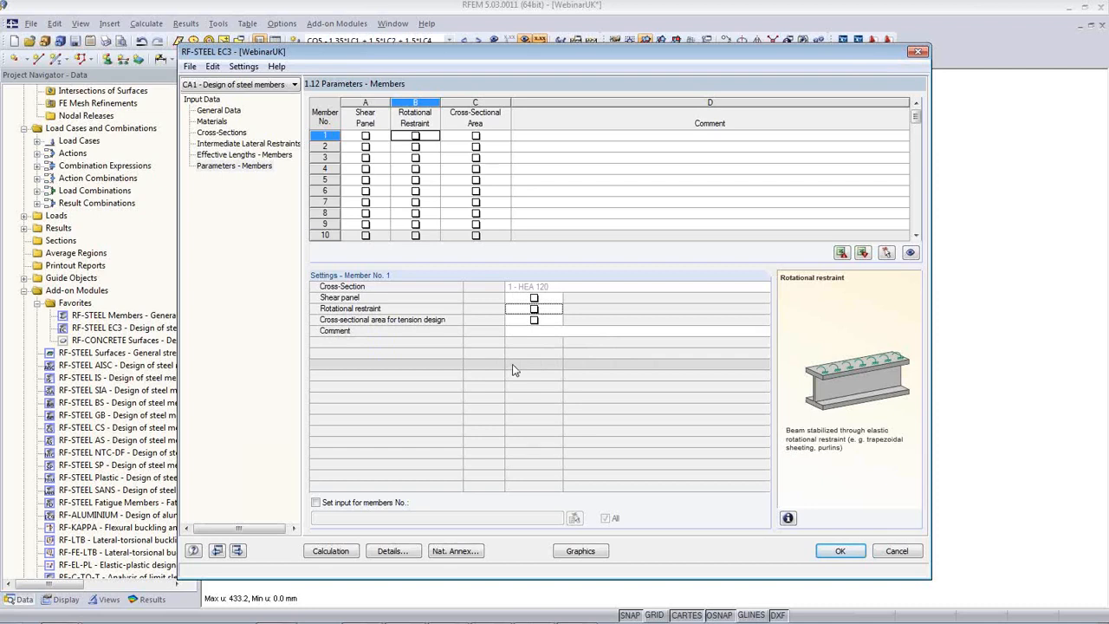
Disable the stability analysis in the design details and calculate the steel member design.
{"action": "left_click", "coordinate": [388, 555]}
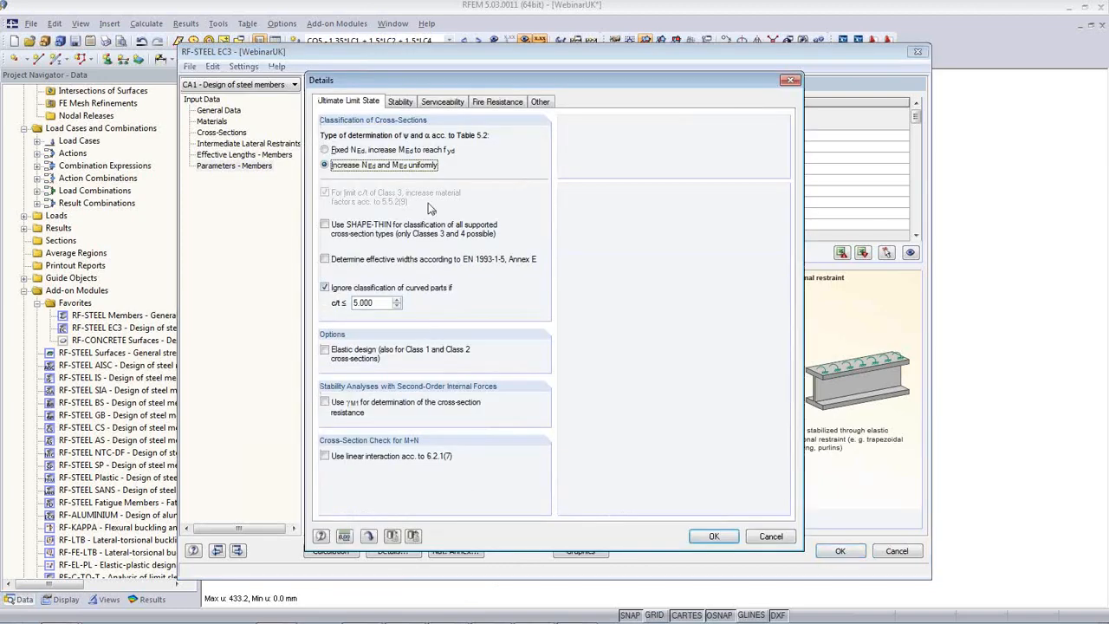
{"action": "left_click", "coordinate": [401, 103]}
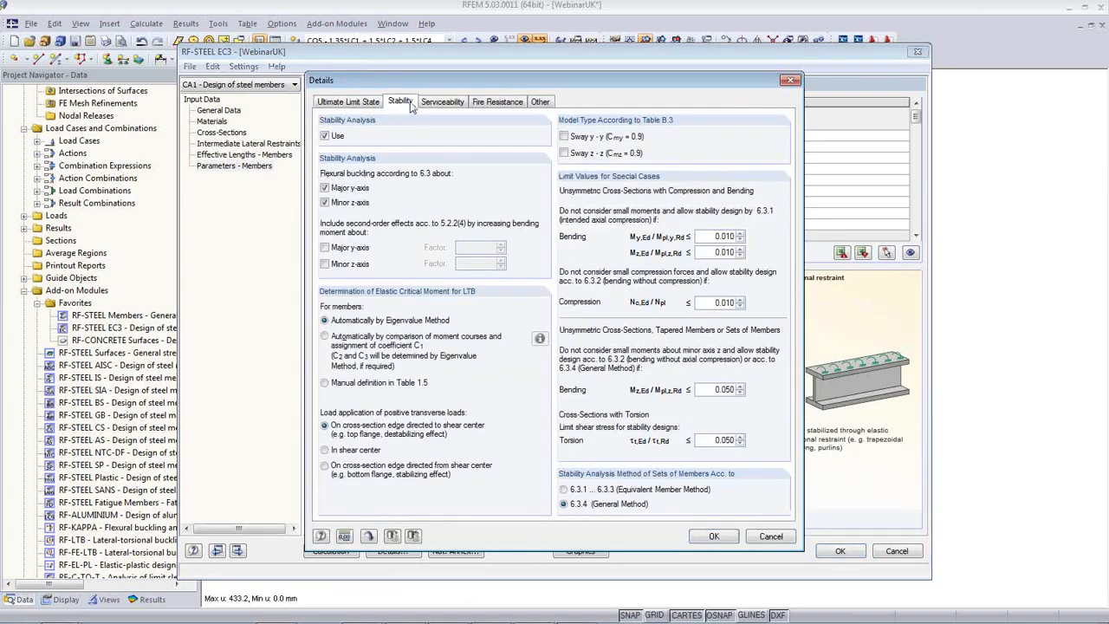
{"action": "left_click", "coordinate": [325, 136]}
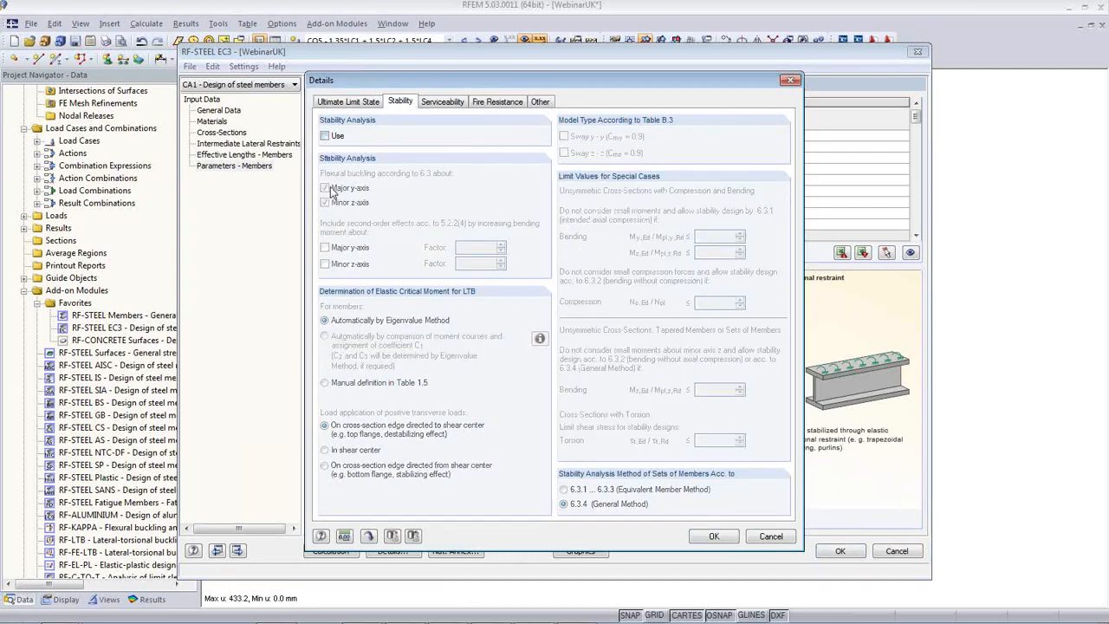
{"action": "left_click", "coordinate": [700, 537]}
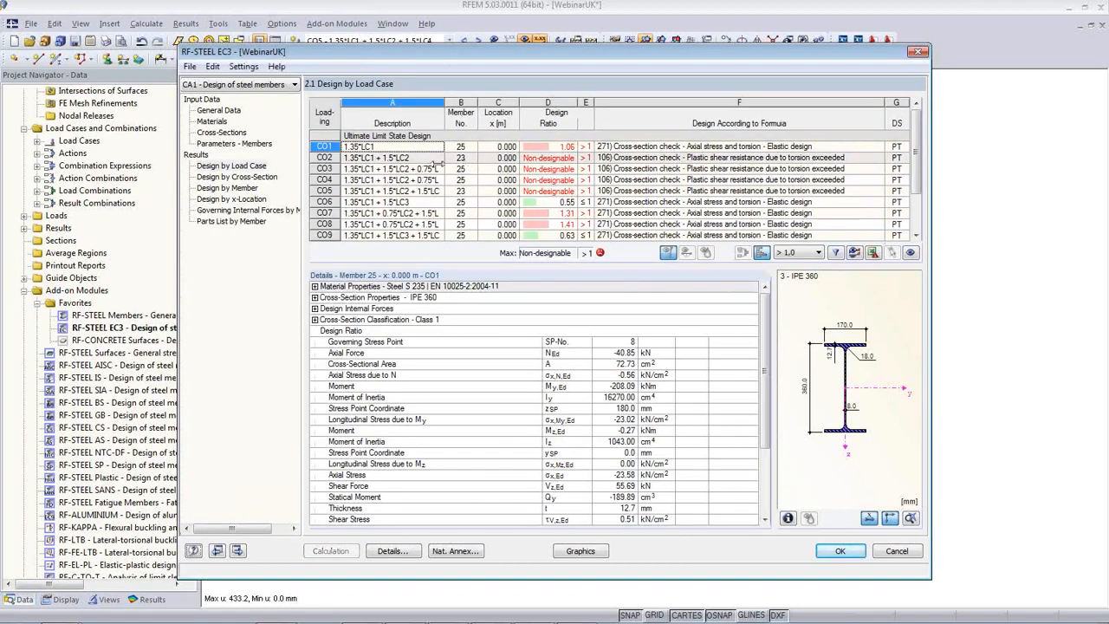
Check the CO3 design result and the maximum design ratios by cross-section, and move the module window to uncover the model.
{"action": "left_click", "coordinate": [482, 168]}
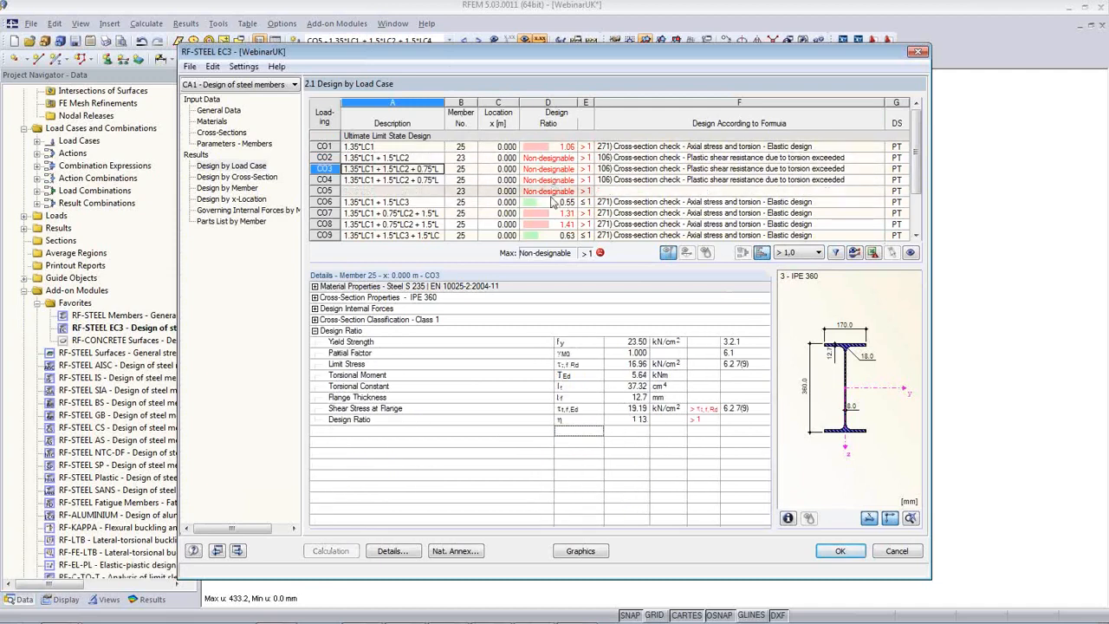
{"action": "left_click", "coordinate": [232, 133]}
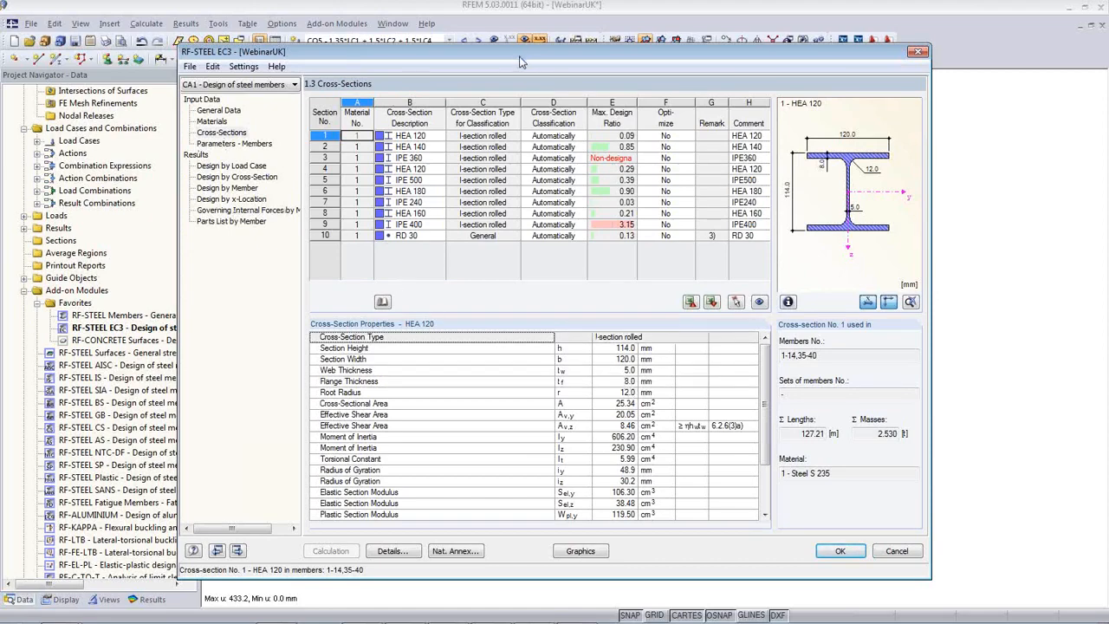
{"action": "left_click_drag", "start_coordinate": [563, 59], "coordinate": [577, 333]}
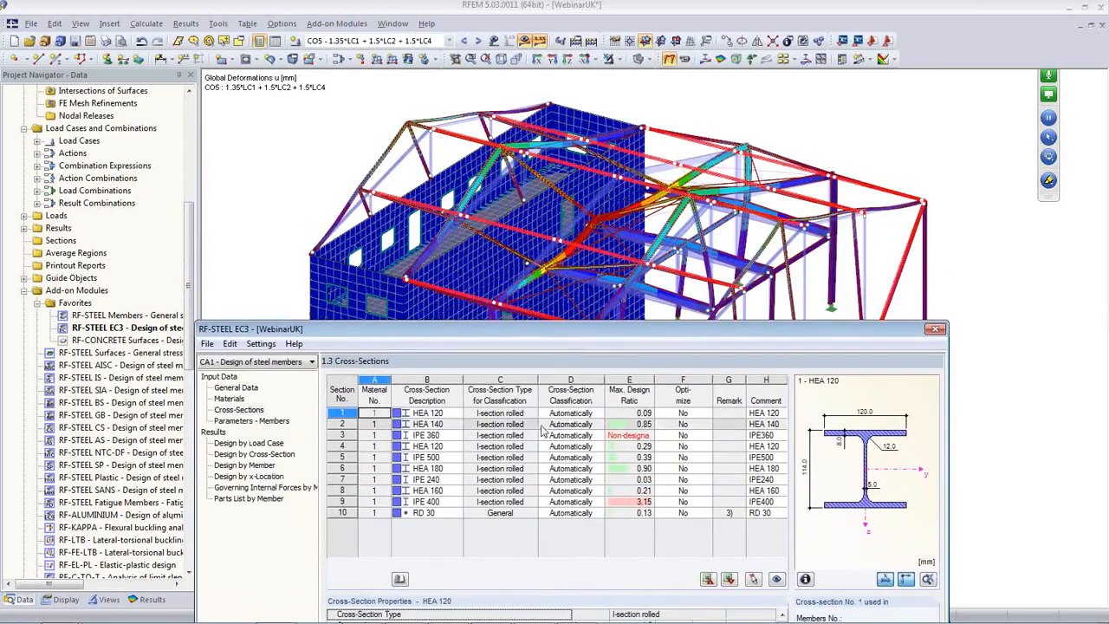
Check where the IPE 360 members lie in the model, and close the steel design module.
{"action": "left_click", "coordinate": [522, 436]}
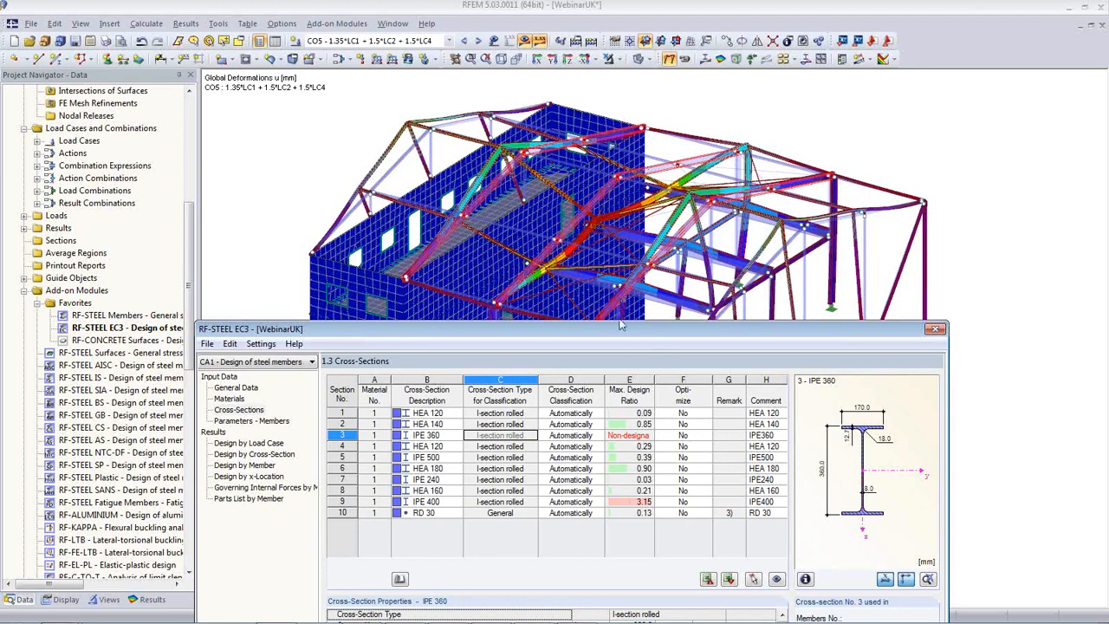
{"action": "left_click_drag", "start_coordinate": [619, 333], "coordinate": [586, 106]}
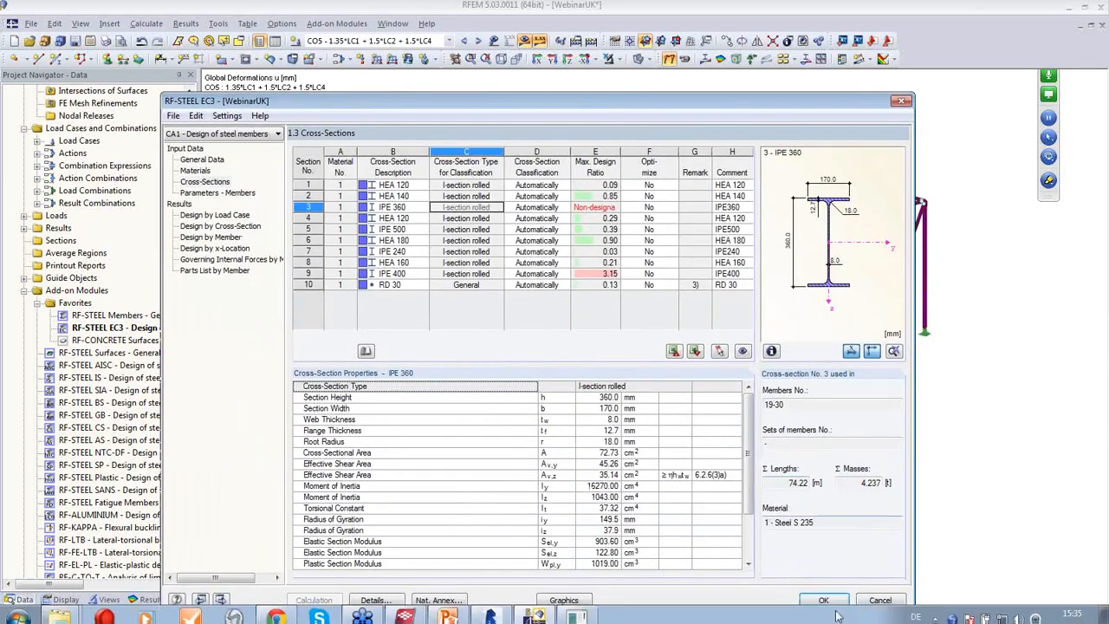
{"action": "left_click", "coordinate": [828, 598]}
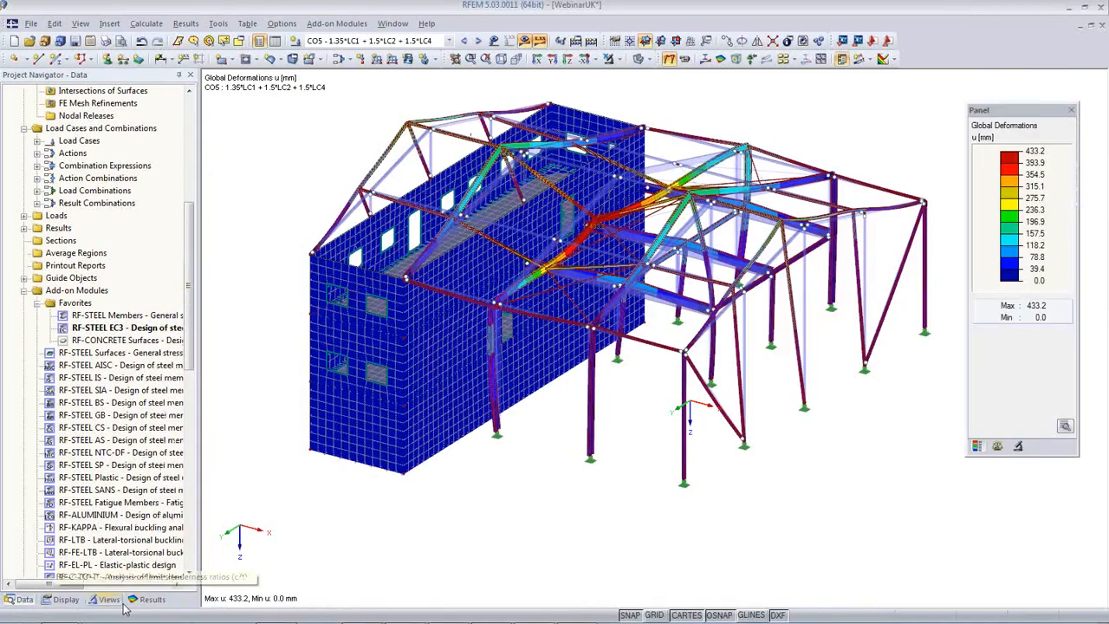
Set the member deformation display to lines and hide the CO5 results in the model.
{"action": "left_click", "coordinate": [64, 600]}
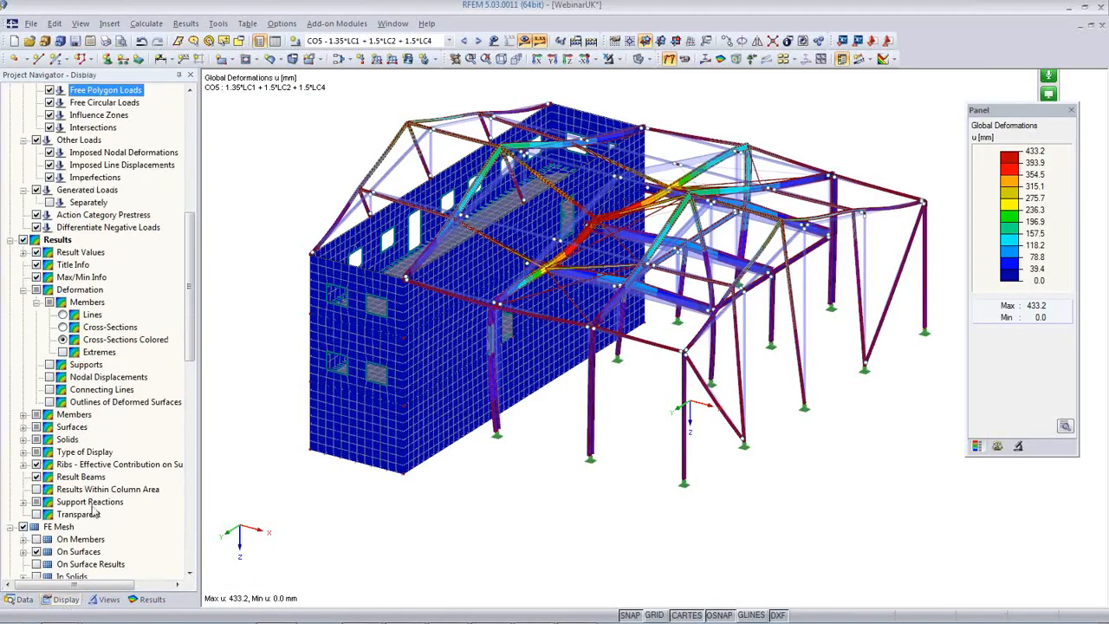
{"action": "left_click", "coordinate": [62, 316]}
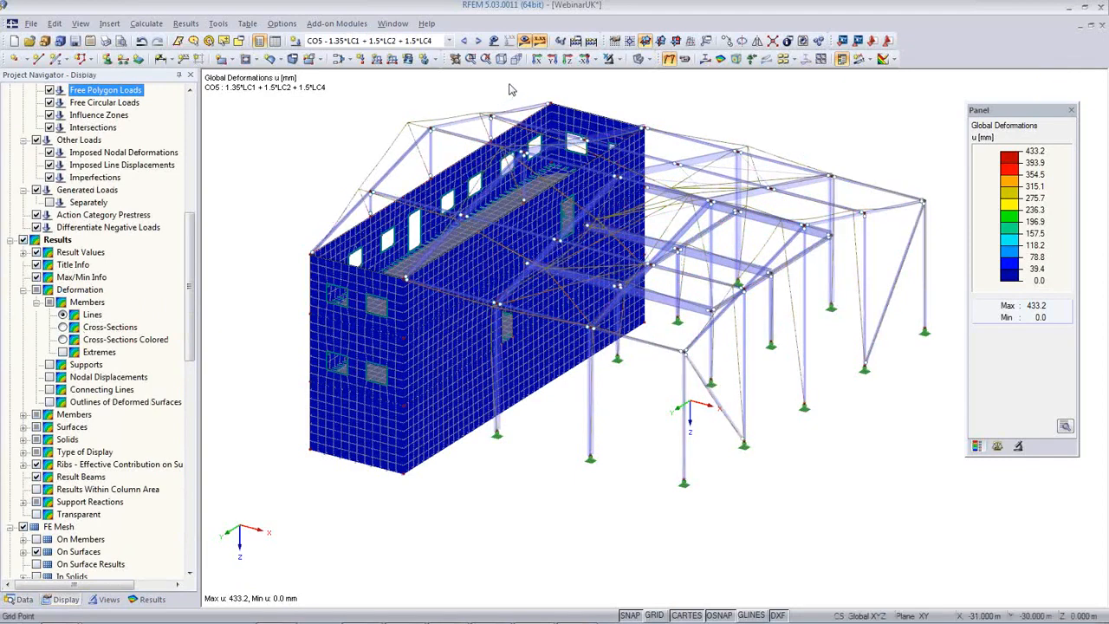
{"action": "left_click", "coordinate": [530, 42]}
{"action": "middle_click_drag", "start_coordinate": [550, 270], "coordinate": [536, 271], "text": "ctrl"}
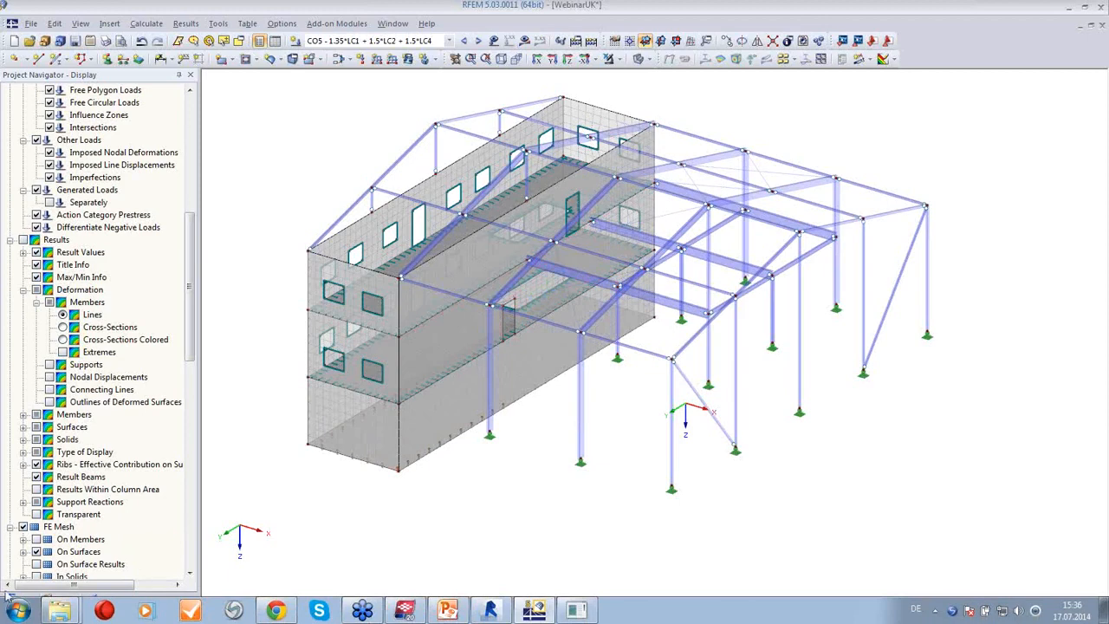
Reopen the RF-STEEL EC3 cross-section table and move the module window to uncover the model.
{"action": "left_click", "coordinate": [49, 402]}
{"action": "scroll", "coordinate": [55, 411], "scroll_direction": "down", "scroll_amount": 3}
{"action": "left_click", "coordinate": [21, 599]}
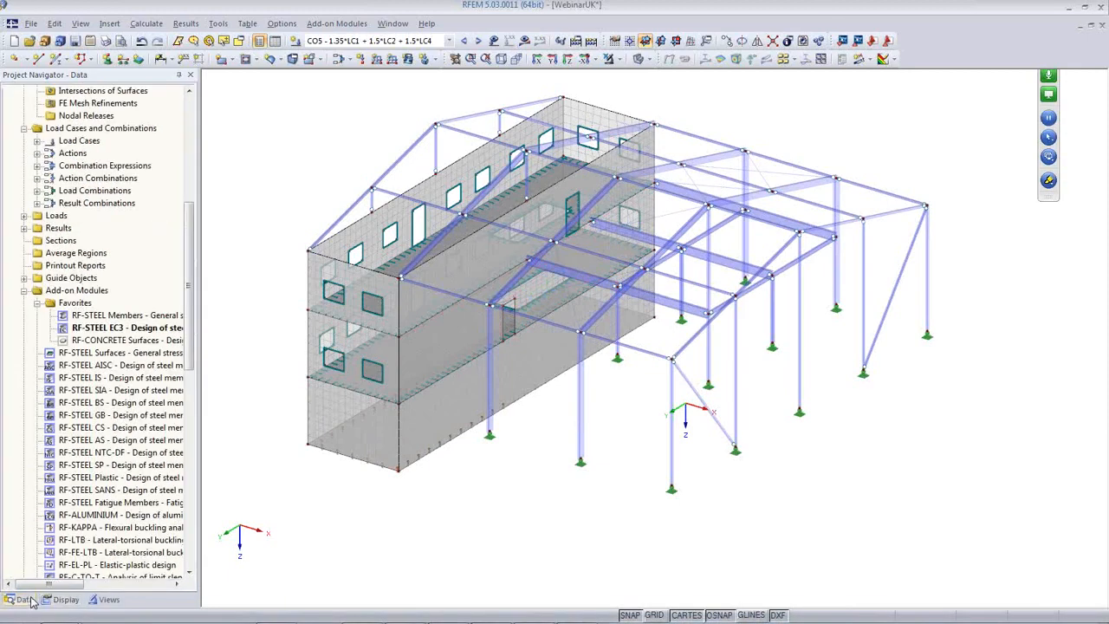
{"action": "scroll", "coordinate": [87, 373], "scroll_direction": "down", "scroll_amount": 4}
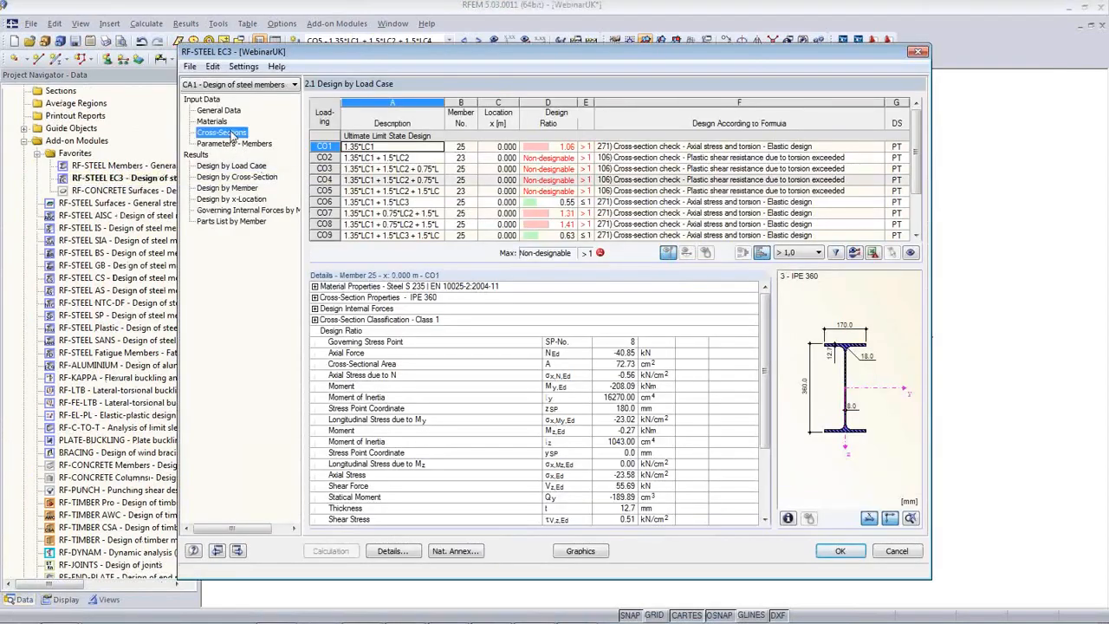
{"action": "left_click", "coordinate": [223, 133]}
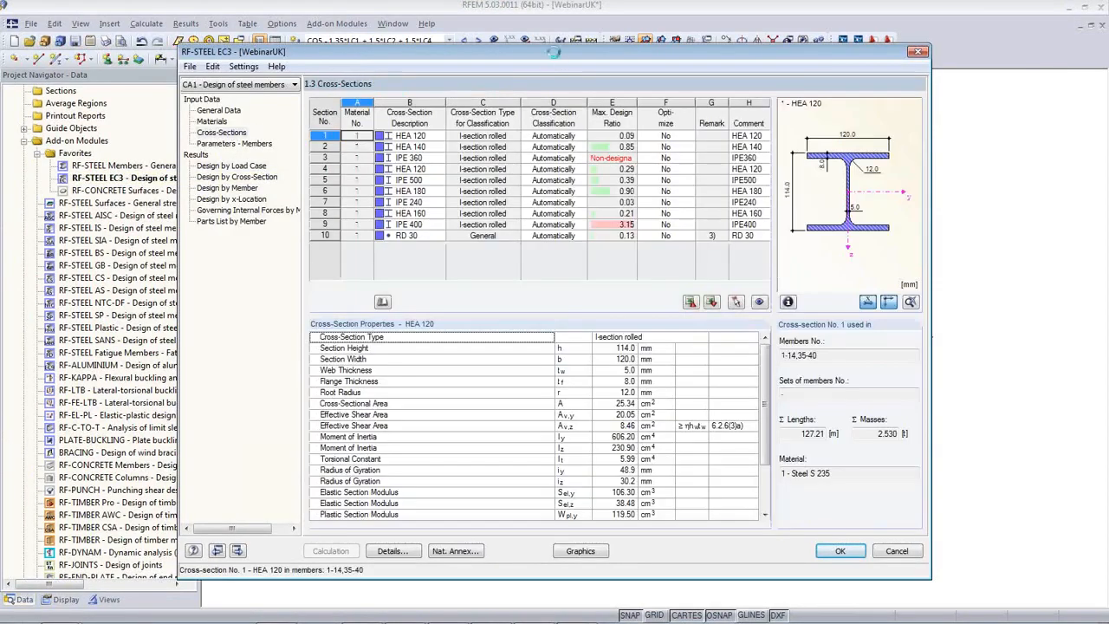
{"action": "left_click_drag", "start_coordinate": [552, 53], "coordinate": [582, 344]}
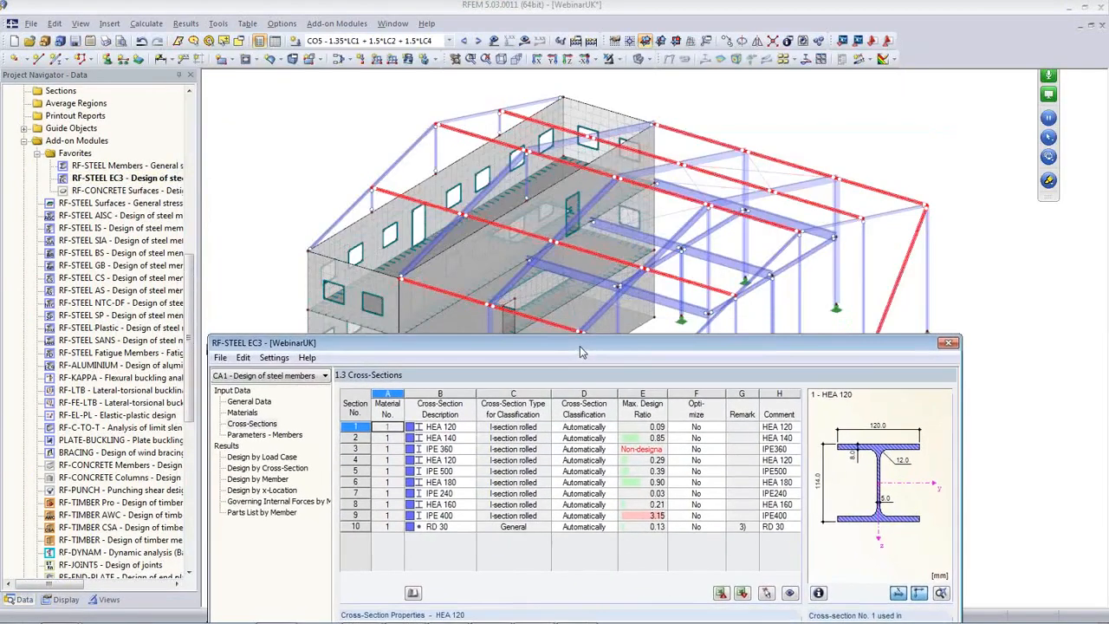
Examine the design ratio and model location of each cross-section from HEA 120 to IPE 400, and close the module.
{"action": "left_click", "coordinate": [548, 428]}
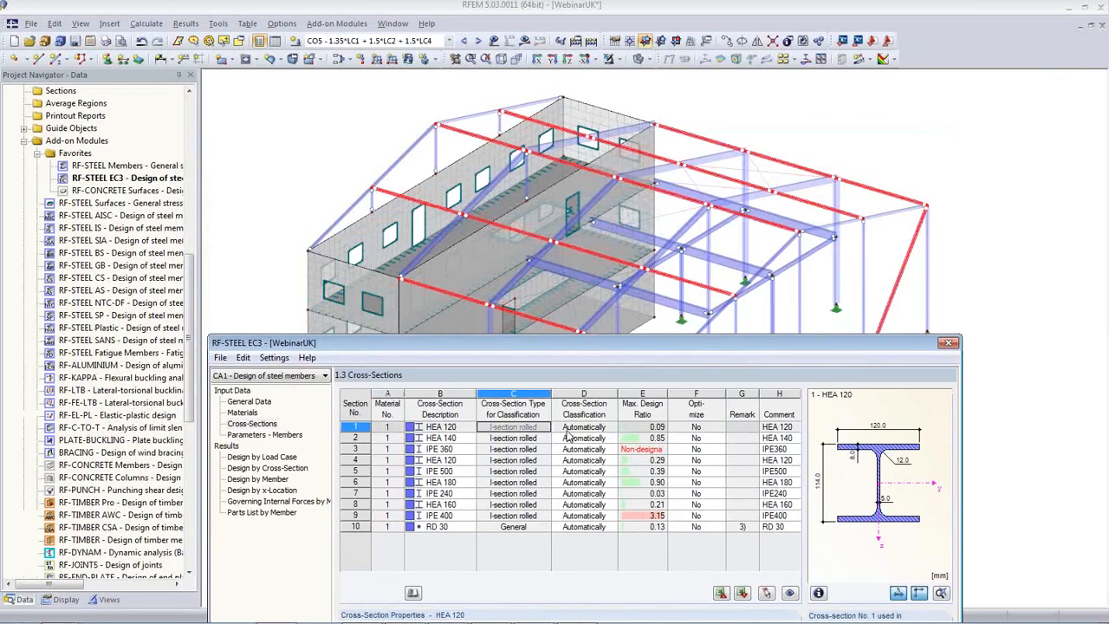
{"action": "key", "text": "Down"}
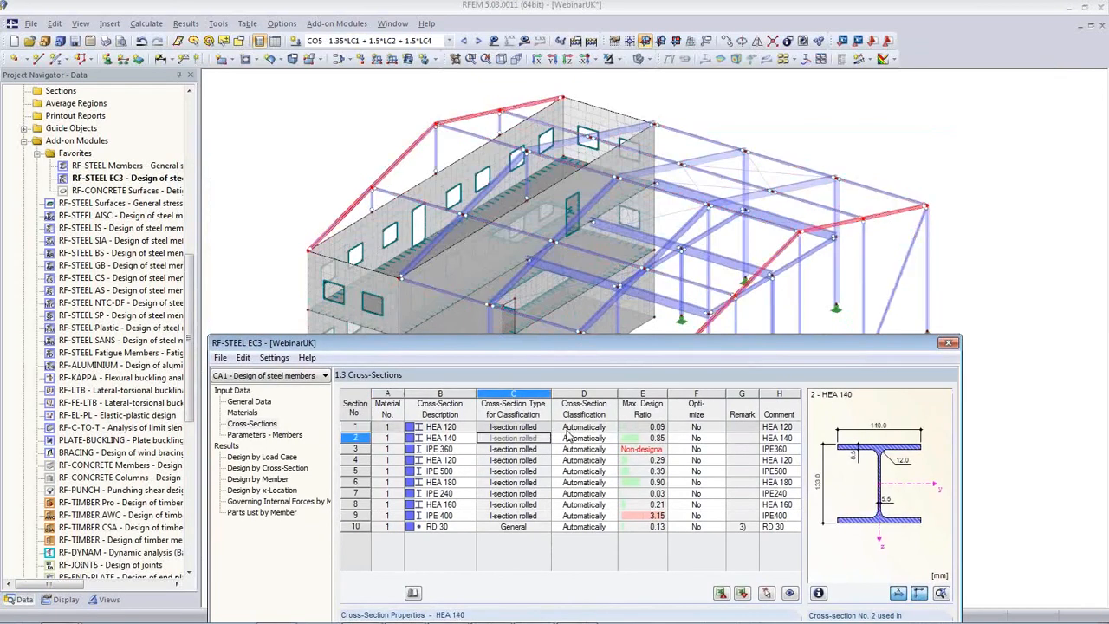
{"action": "key", "text": "Up"}
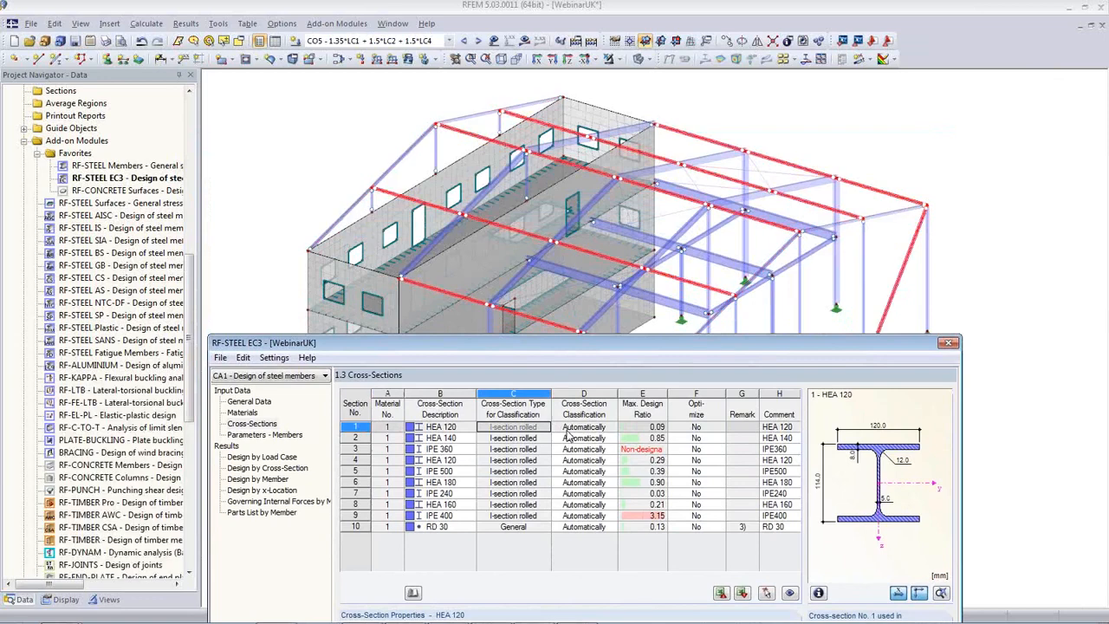
{"action": "key", "text": "Down"}
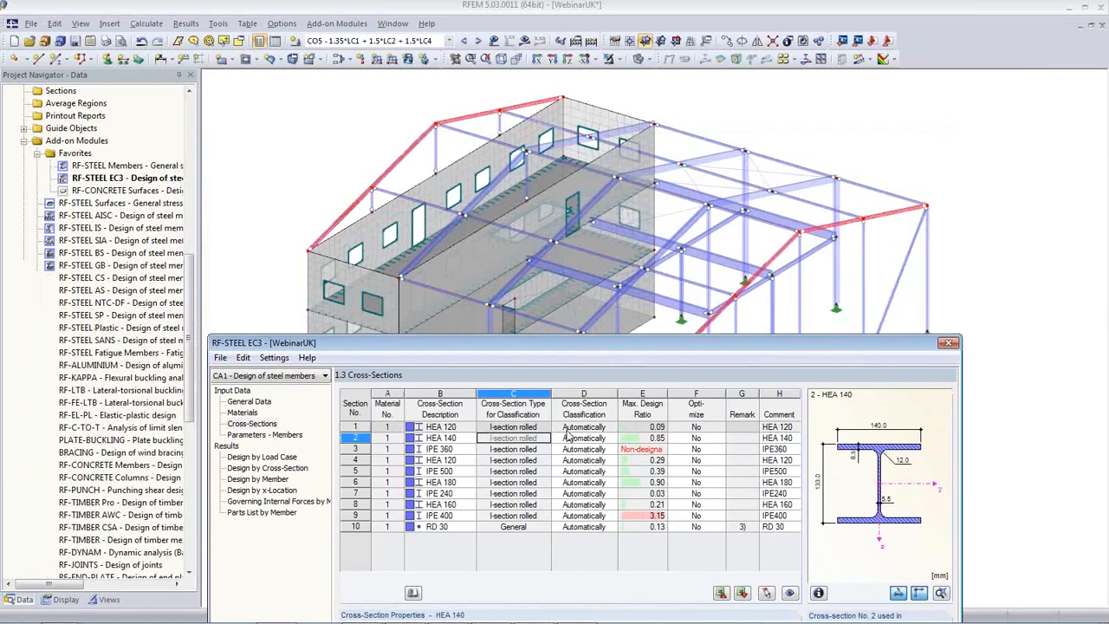
{"action": "key", "text": "Down"}
{"action": "key", "text": "Right"}
{"action": "key", "text": "Right"}
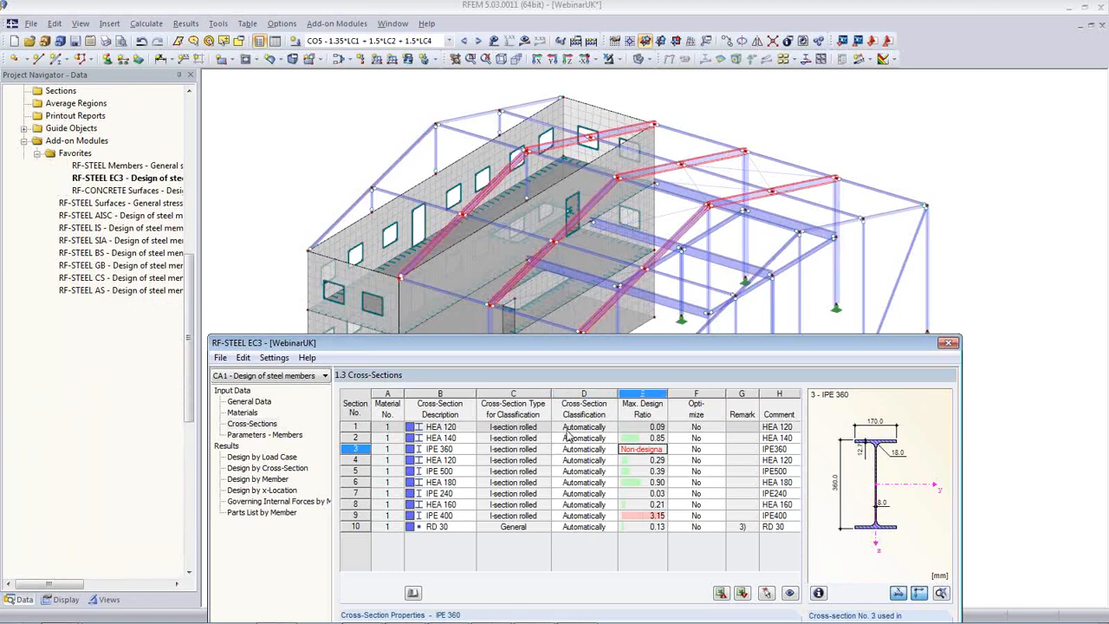
{"action": "key", "text": "Down"}
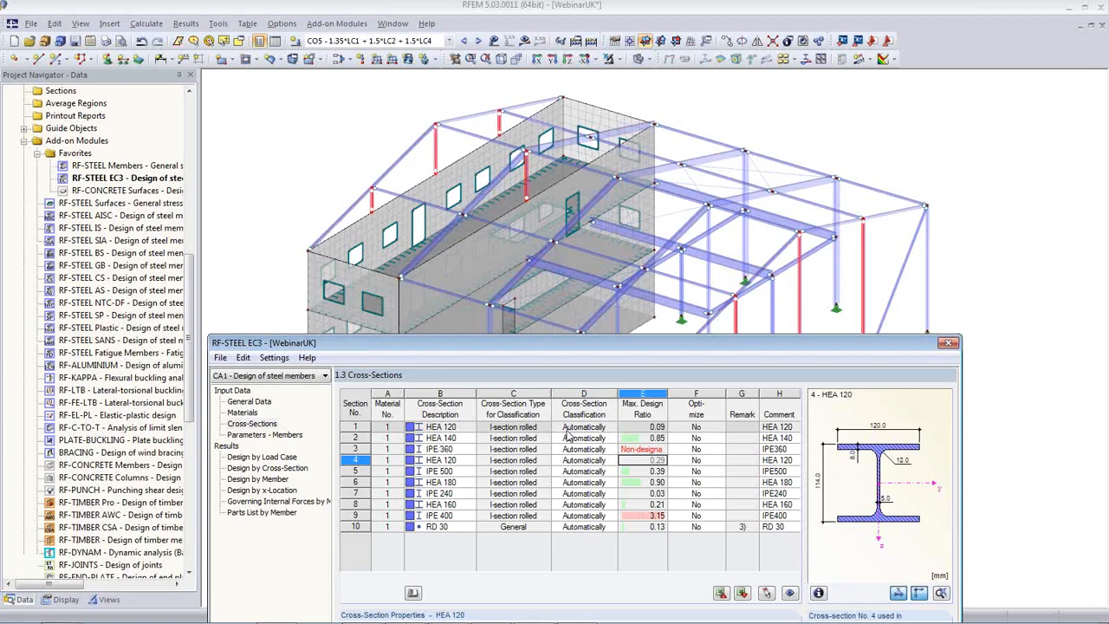
{"action": "key", "text": "Down"}
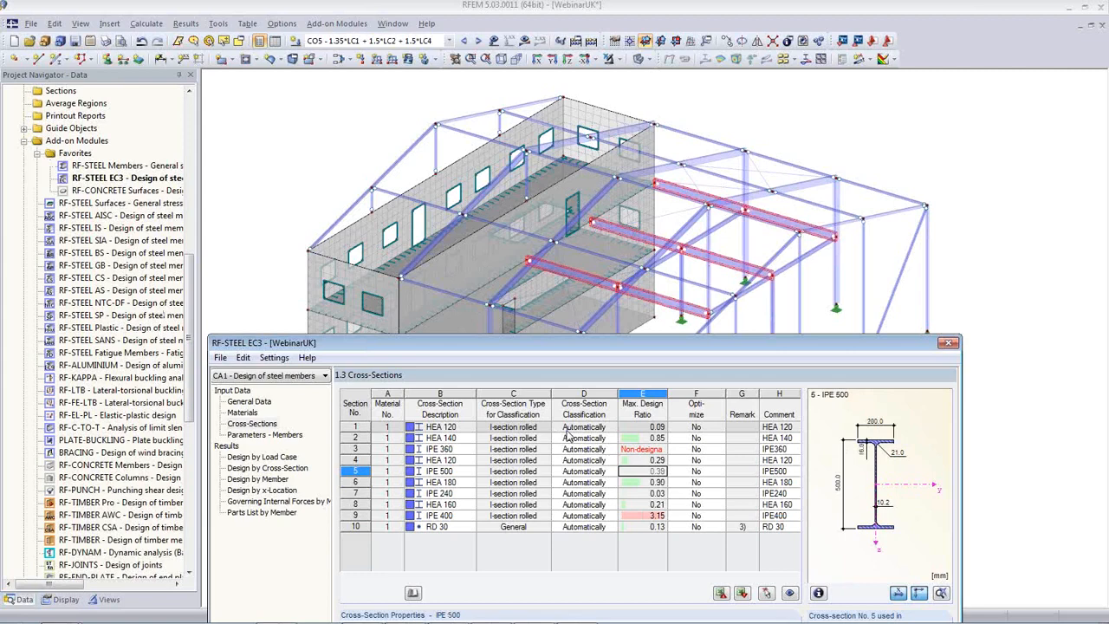
{"action": "key", "text": "Up"}
{"action": "key", "text": "Up"}
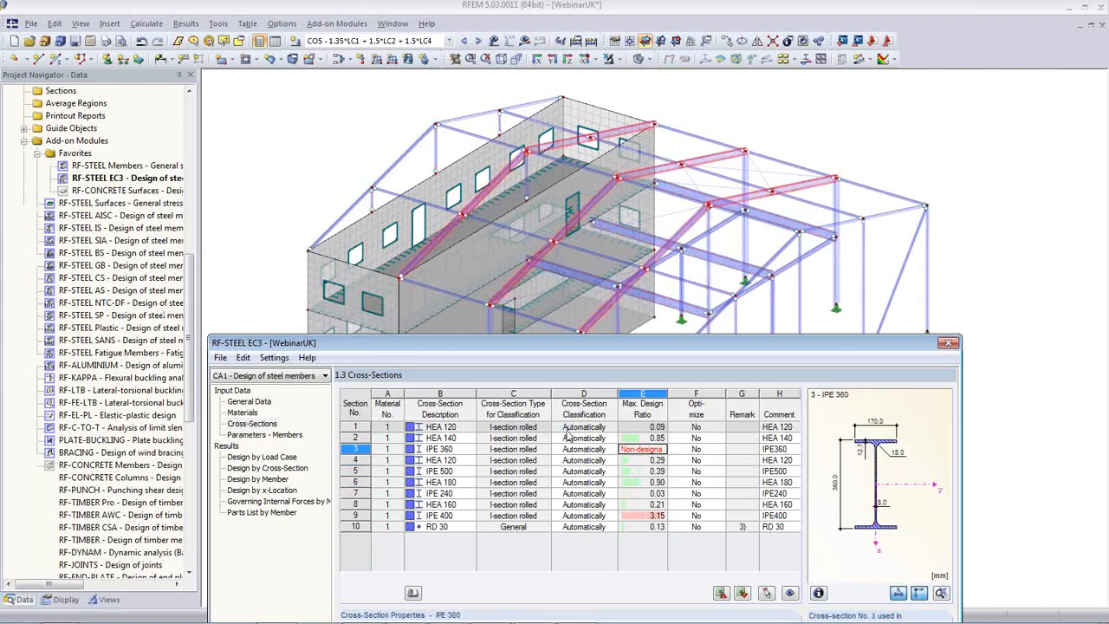
{"action": "key", "text": "Down"}
{"action": "key", "text": "Down"}
{"action": "key", "text": "Down"}
{"action": "key", "text": "Down"}
{"action": "key", "text": "Down"}
{"action": "key", "text": "Down"}
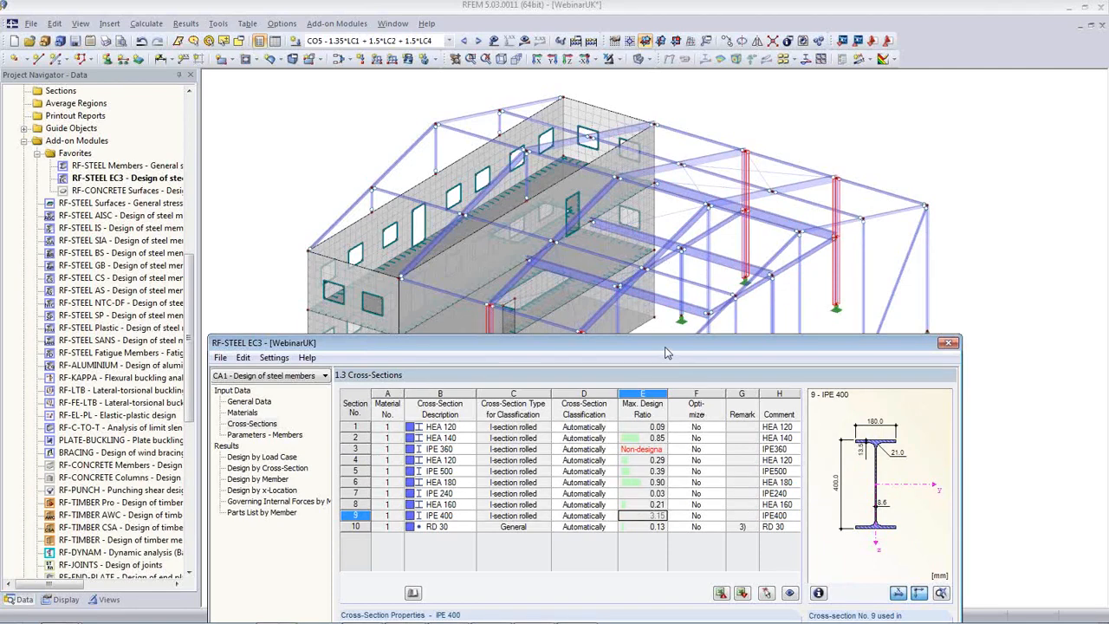
{"action": "left_click_drag", "start_coordinate": [667, 353], "coordinate": [648, 104]}
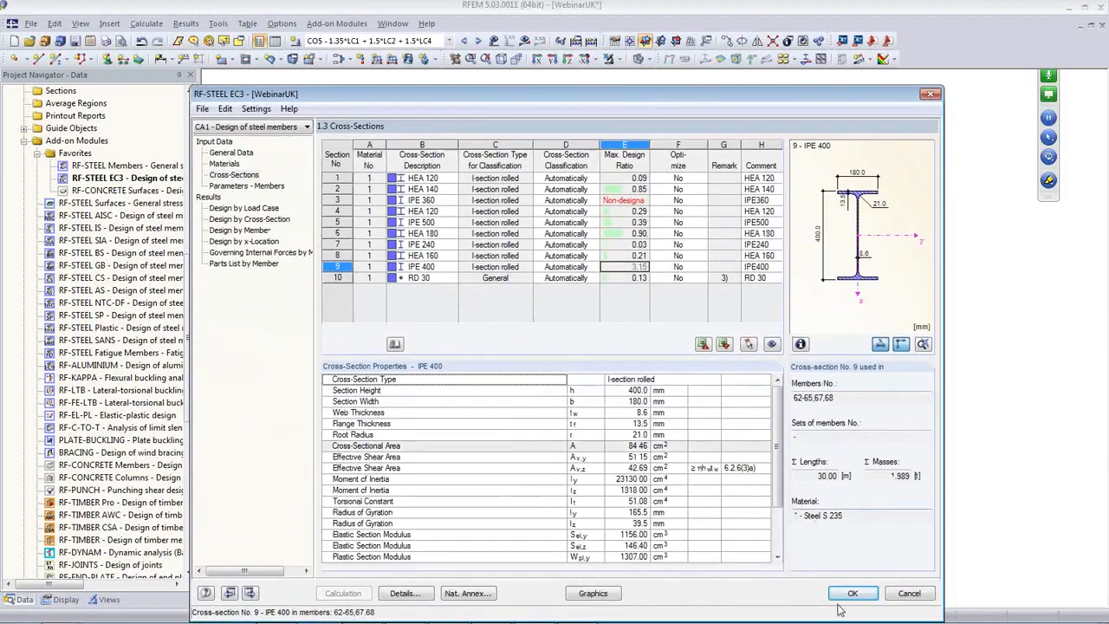
{"action": "left_click", "coordinate": [851, 595]}
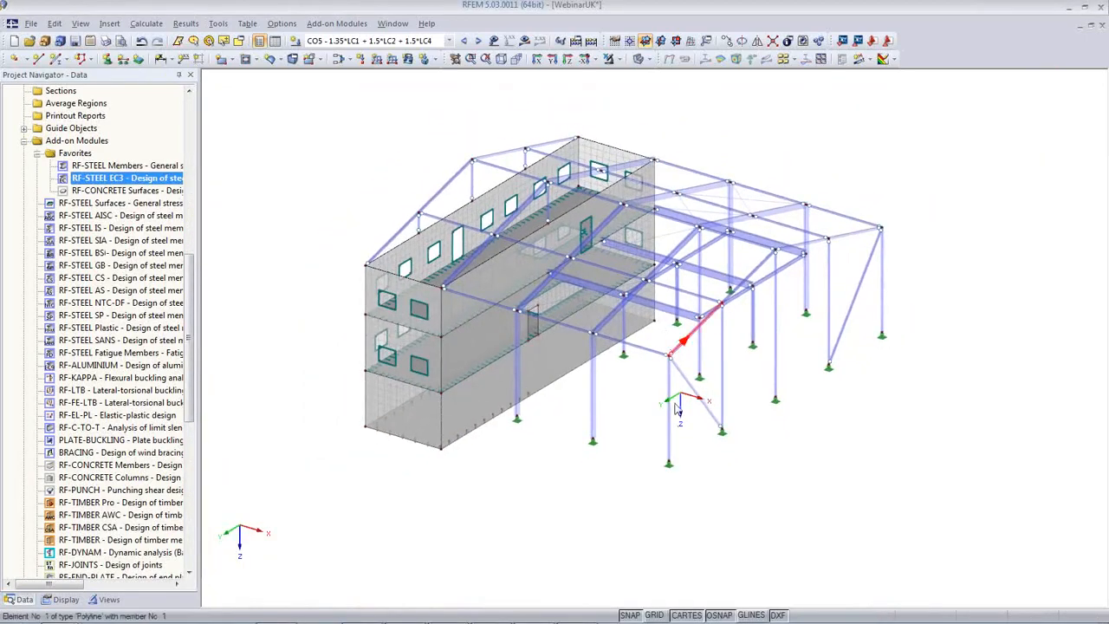
Copy the vertical member 77 between ridge and floor beam to the neighbouring frame nearer the building, and inspect the model around it.
{"action": "scroll", "coordinate": [676, 408], "scroll_direction": "up", "scroll_amount": 1}
{"action": "middle_click_drag", "start_coordinate": [676, 408], "coordinate": [681, 321], "text": "ctrl"}
{"action": "scroll", "coordinate": [691, 326], "scroll_direction": "down", "scroll_amount": 1}
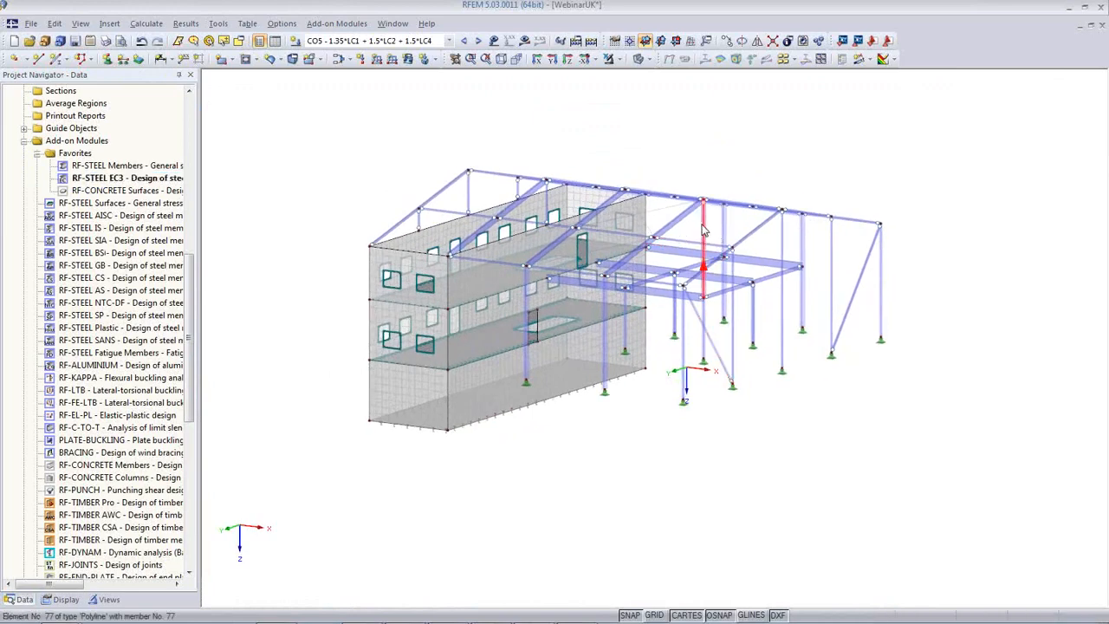
{"action": "mouse_move", "coordinate": [706, 223]}
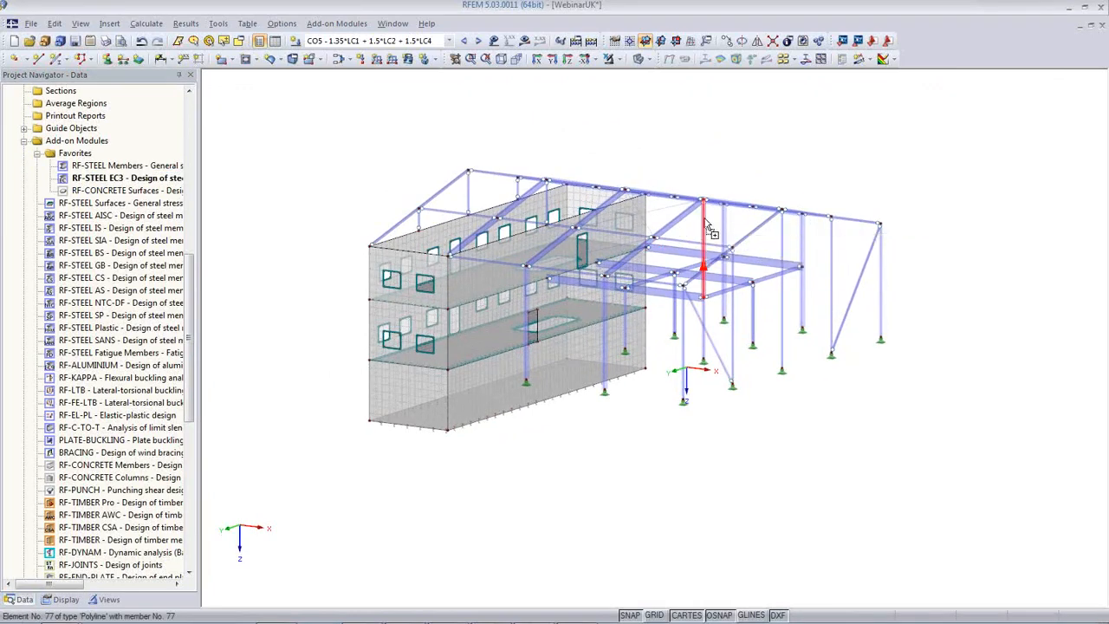
{"action": "left_click", "coordinate": [627, 197]}
{"action": "left_click", "coordinate": [527, 347]}
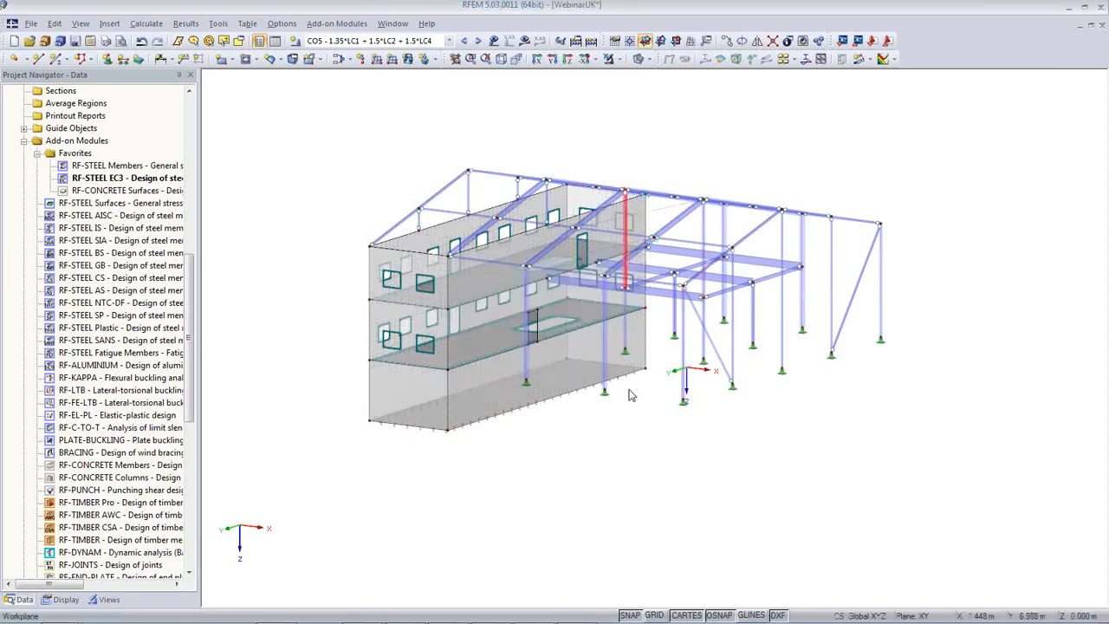
{"action": "middle_click_drag", "start_coordinate": [631, 399], "coordinate": [650, 426], "text": "ctrl"}
{"action": "scroll", "coordinate": [725, 282], "scroll_direction": "up", "scroll_amount": 2}
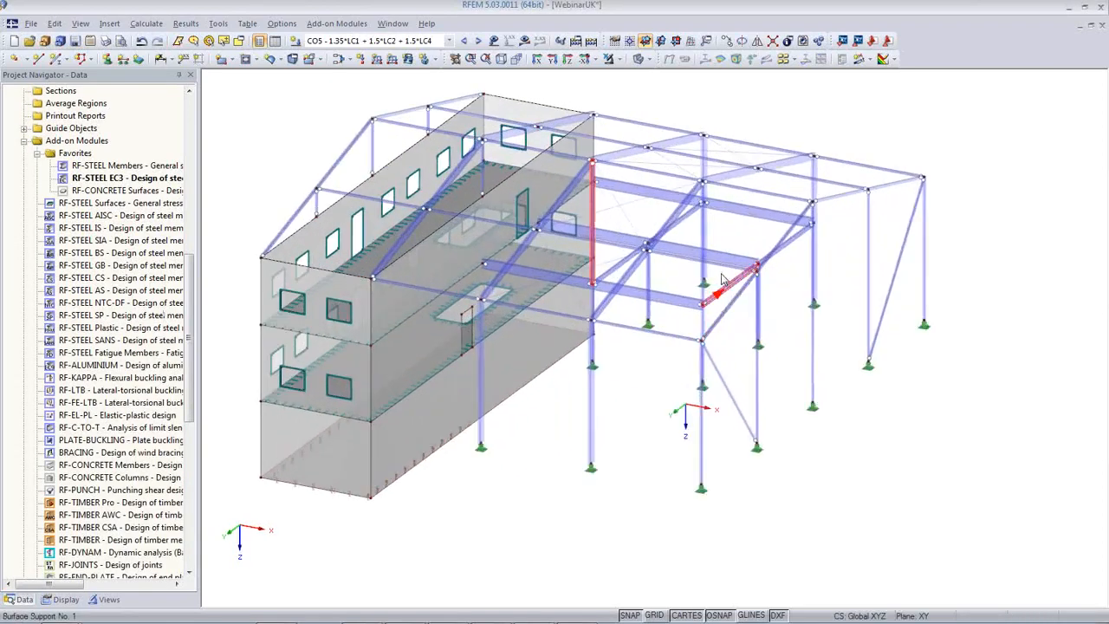
{"action": "scroll", "coordinate": [721, 280], "scroll_direction": "up", "scroll_amount": 2}
{"action": "scroll", "coordinate": [620, 262], "scroll_direction": "up", "scroll_amount": 2}
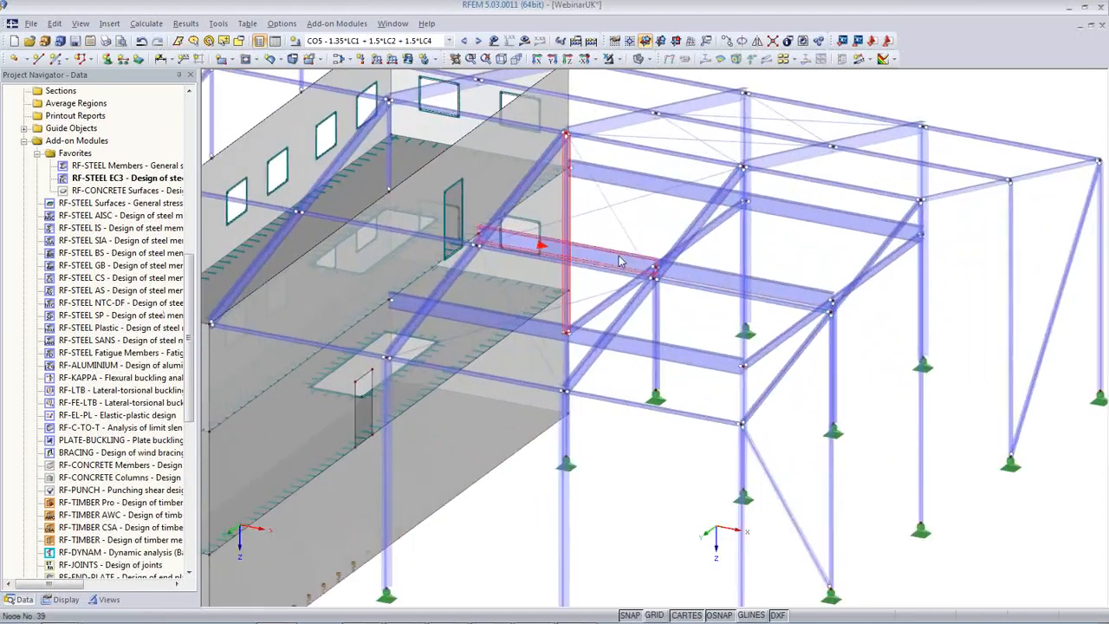
{"action": "middle_click_drag", "start_coordinate": [619, 262], "coordinate": [591, 304], "text": "ctrl"}
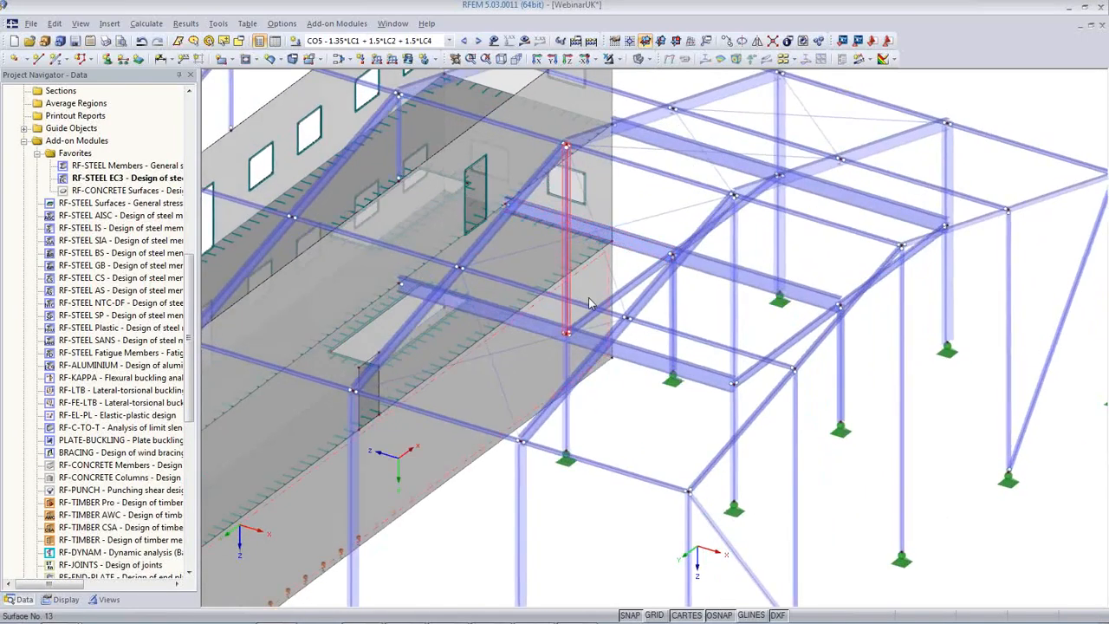
{"action": "scroll", "coordinate": [590, 304], "scroll_direction": "down", "scroll_amount": 2}
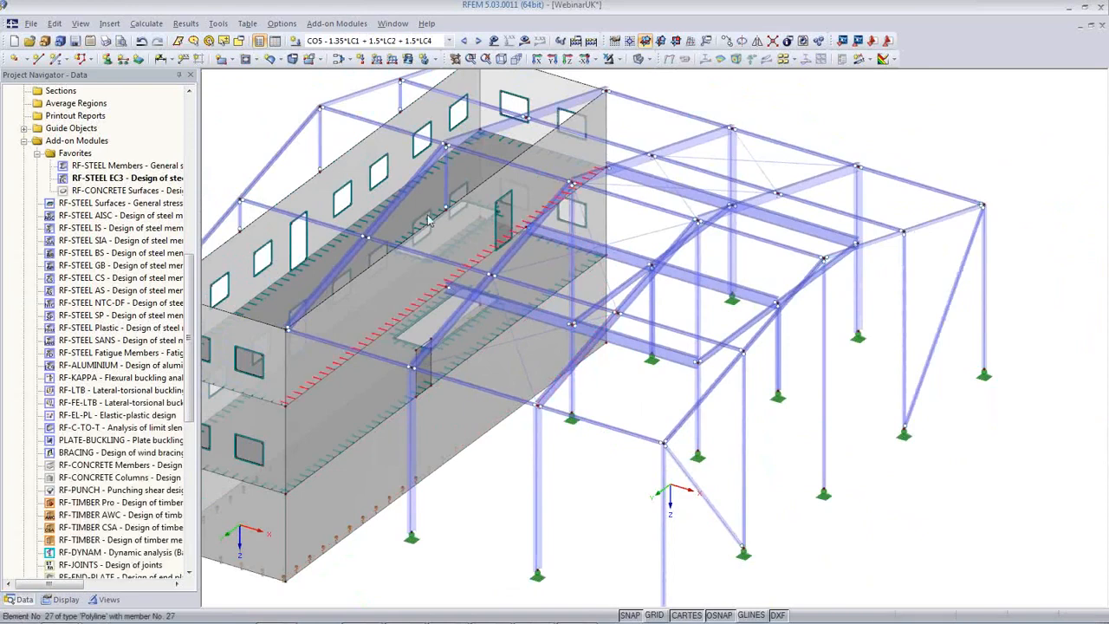
Calculate the RF-STEEL EC3 CA1 design case and display its maximum design ratios on the model.
{"action": "left_click", "coordinate": [449, 41]}
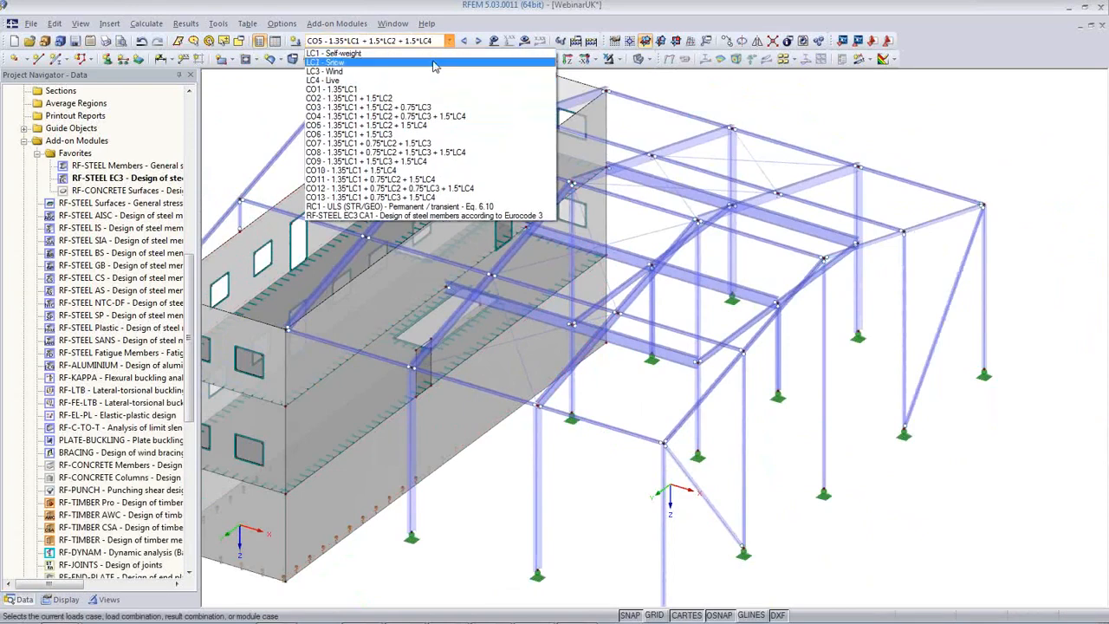
{"action": "left_click", "coordinate": [412, 217]}
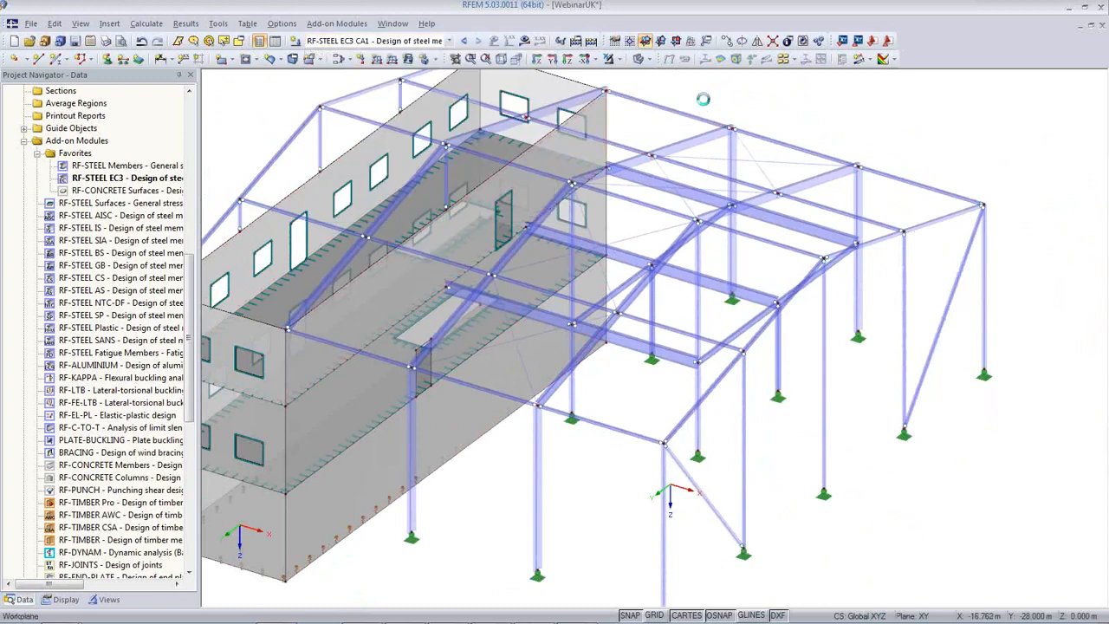
{"action": "left_click", "coordinate": [525, 41]}
{"action": "left_click", "coordinate": [527, 354]}
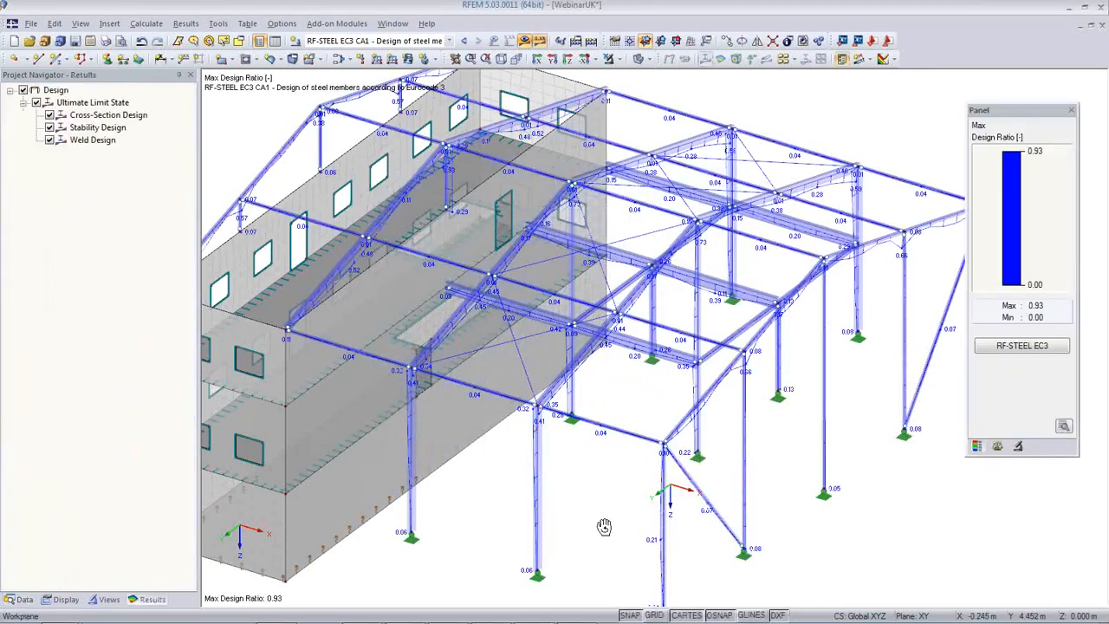
{"action": "middle_click_drag", "start_coordinate": [604, 527], "coordinate": [660, 485], "text": "ctrl"}
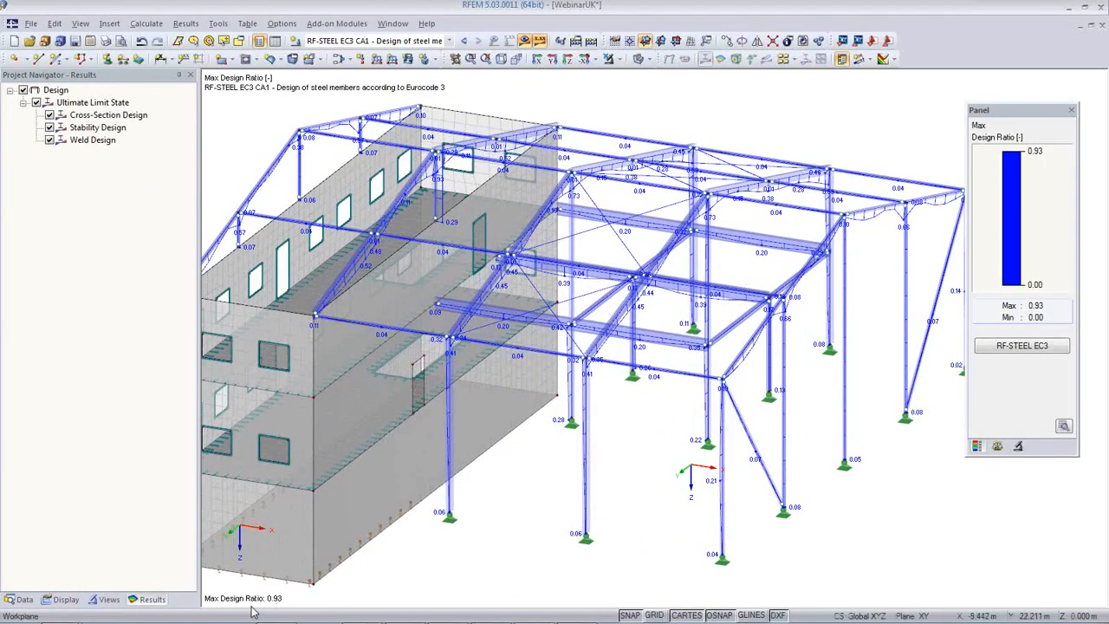
Enable the stability analysis in the RF-STEEL EC3 design details and recalculate the steel member design.
{"action": "left_click", "coordinate": [1033, 348]}
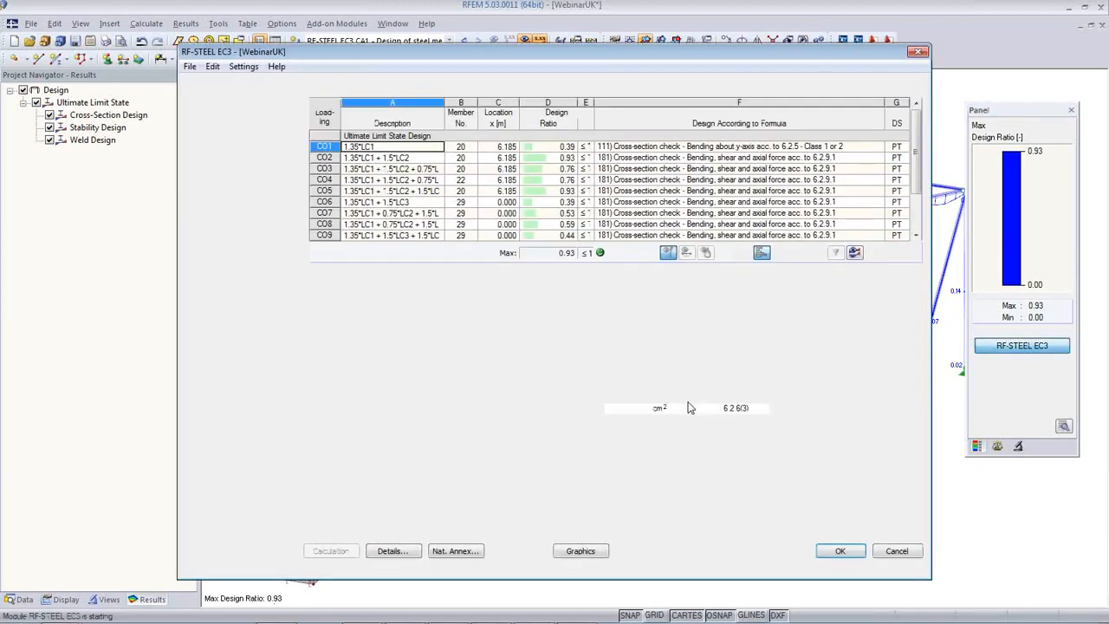
{"action": "left_click", "coordinate": [232, 133]}
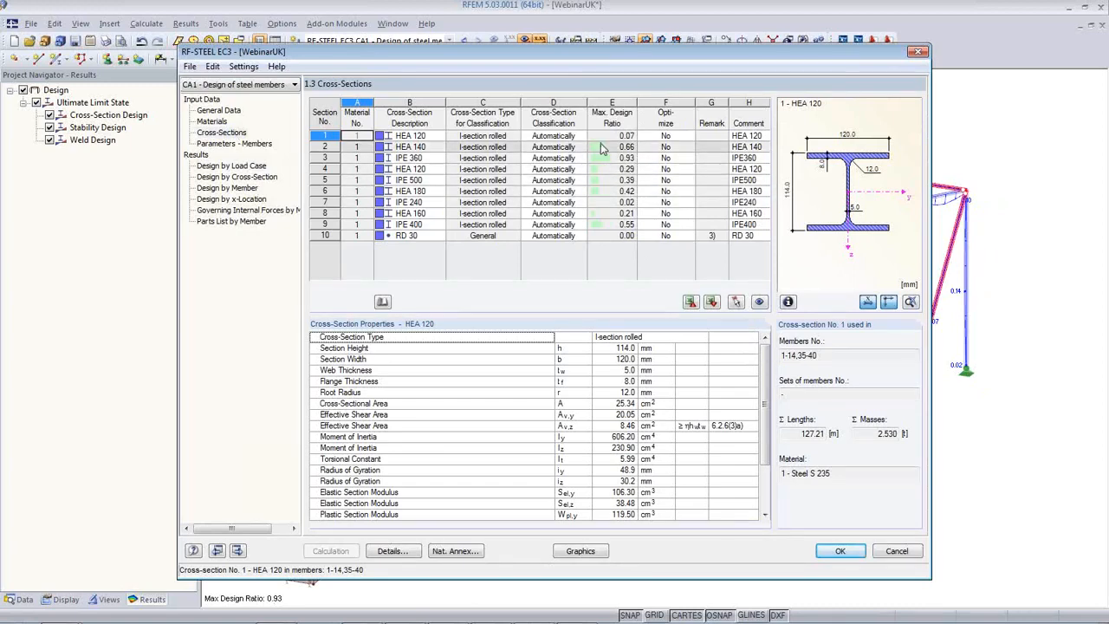
{"action": "left_click", "coordinate": [392, 551]}
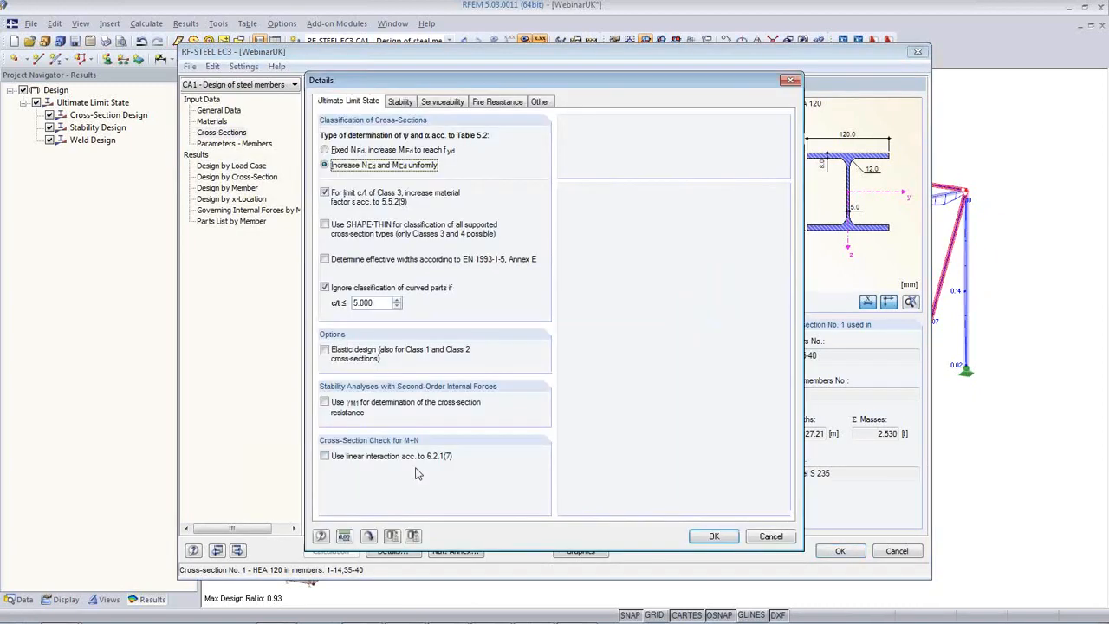
{"action": "left_click", "coordinate": [401, 101]}
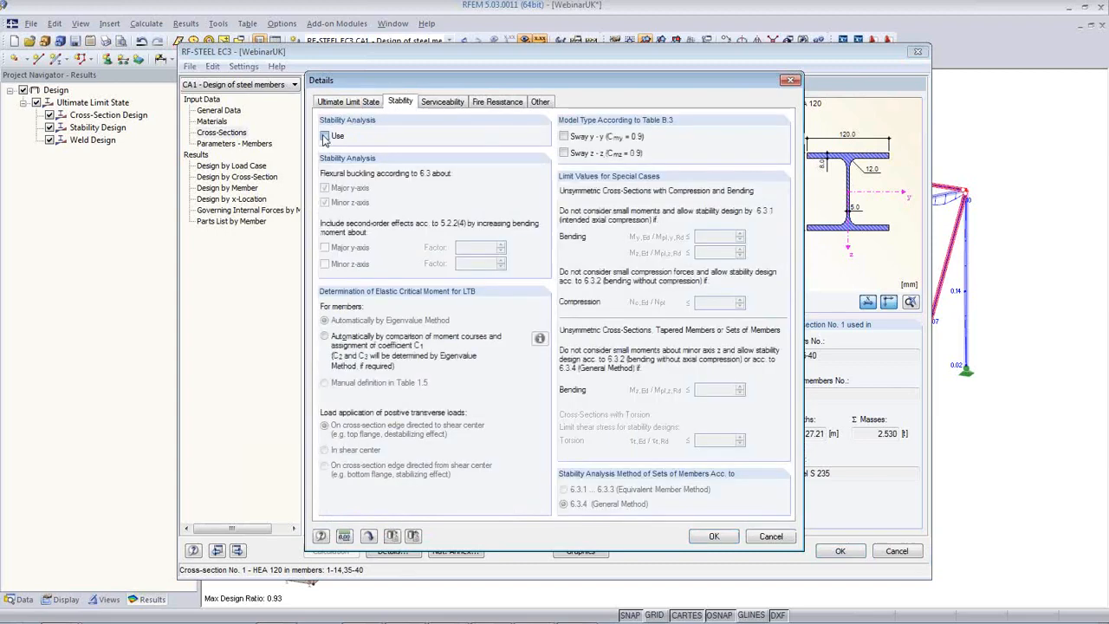
{"action": "left_click", "coordinate": [713, 540]}
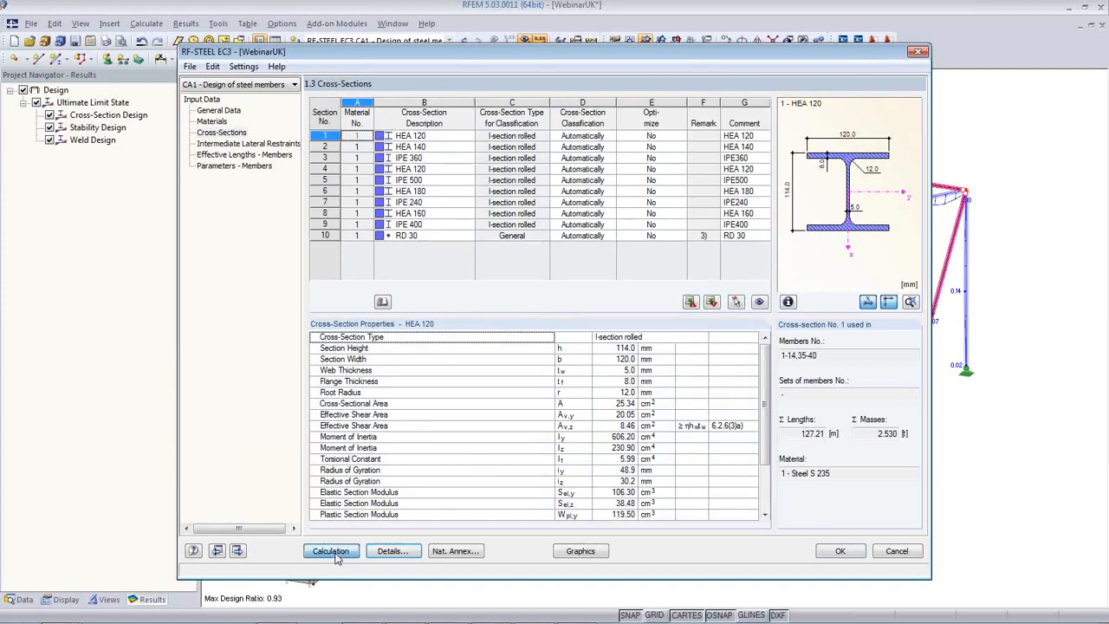
{"action": "left_click", "coordinate": [334, 554]}
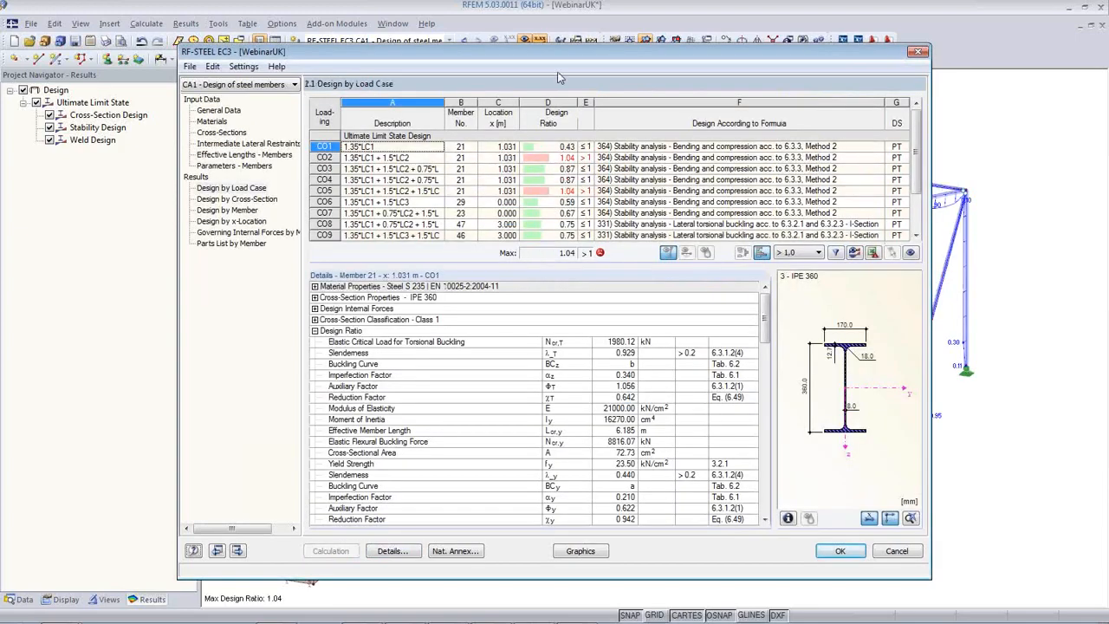
Open the cross-sections input table and highlight the members of section 1 (HEA 120) and section 2 (HEA 140) in the model.
{"action": "left_click_drag", "start_coordinate": [555, 58], "coordinate": [593, 282]}
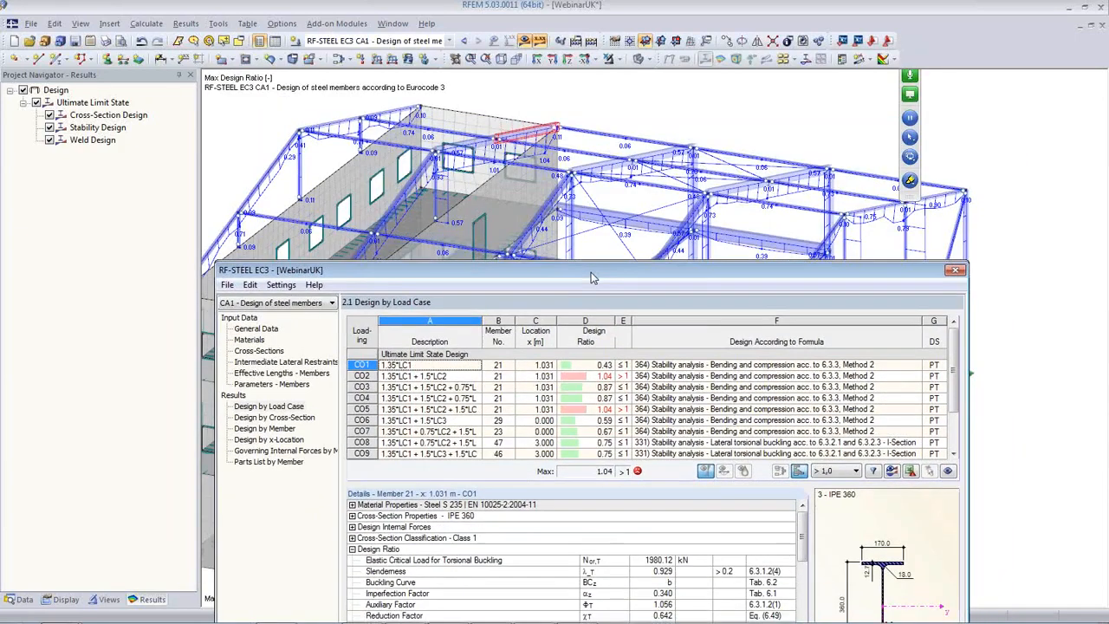
{"action": "left_click", "coordinate": [579, 370]}
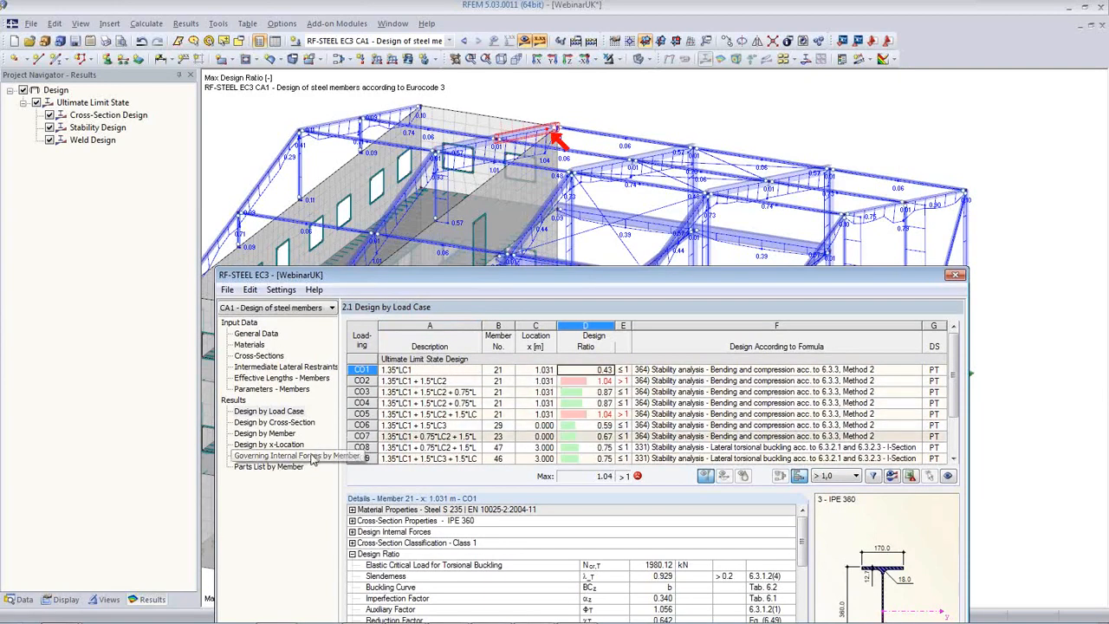
{"action": "left_click", "coordinate": [259, 355]}
{"action": "left_click", "coordinate": [537, 360]}
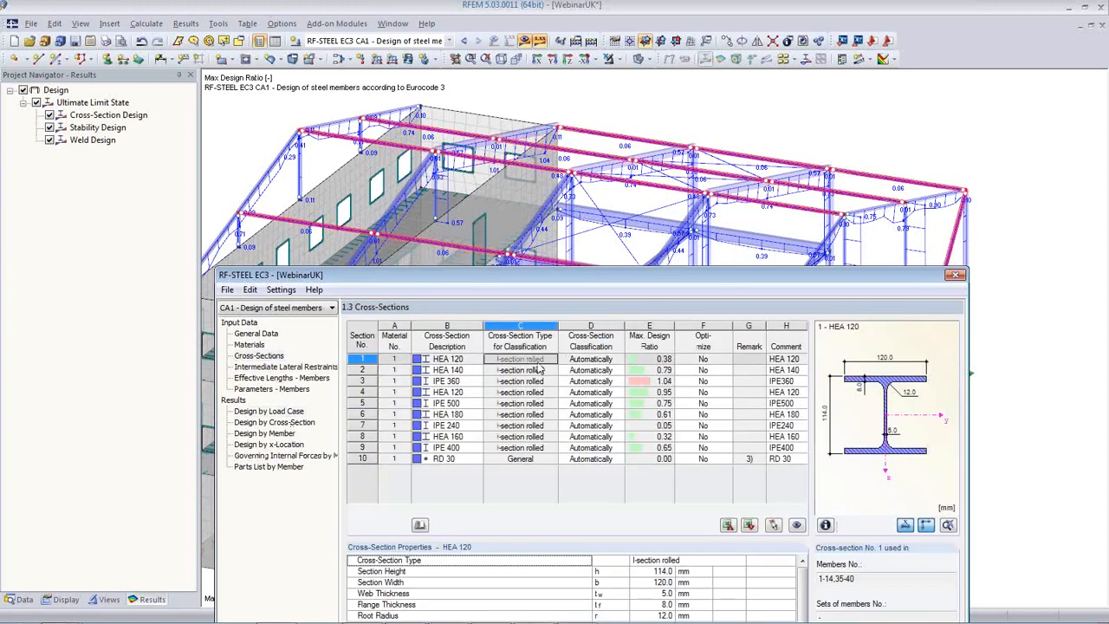
{"action": "key", "text": "Down"}
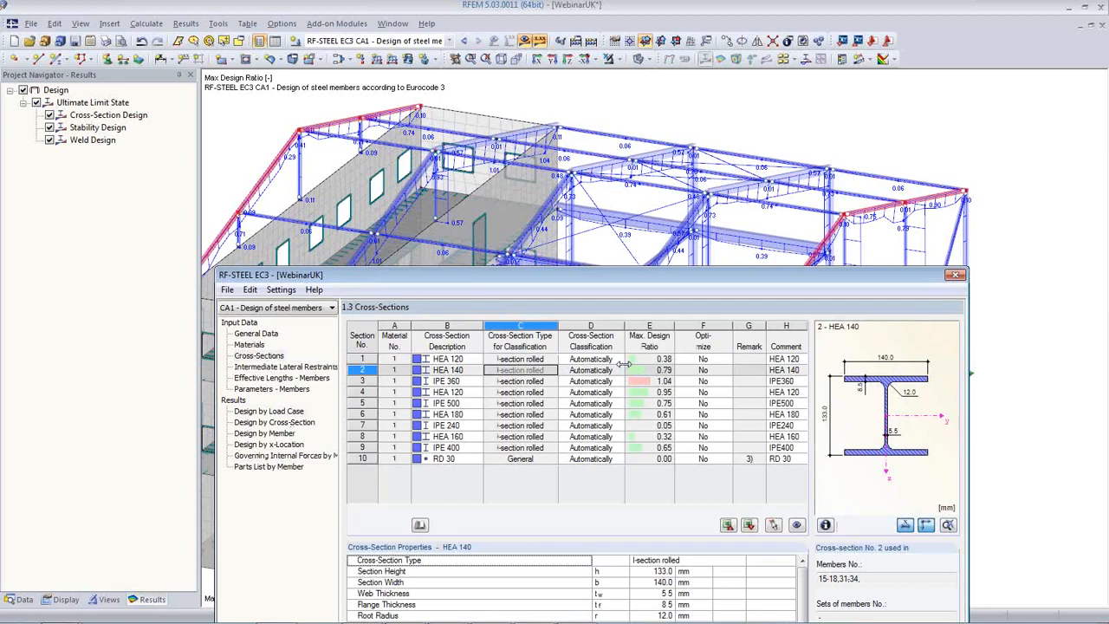
Set the optimization of section 2 (HEA 140) and section 3 (IPE 360) to From current row.
{"action": "left_click_drag", "start_coordinate": [525, 282], "coordinate": [445, 282]}
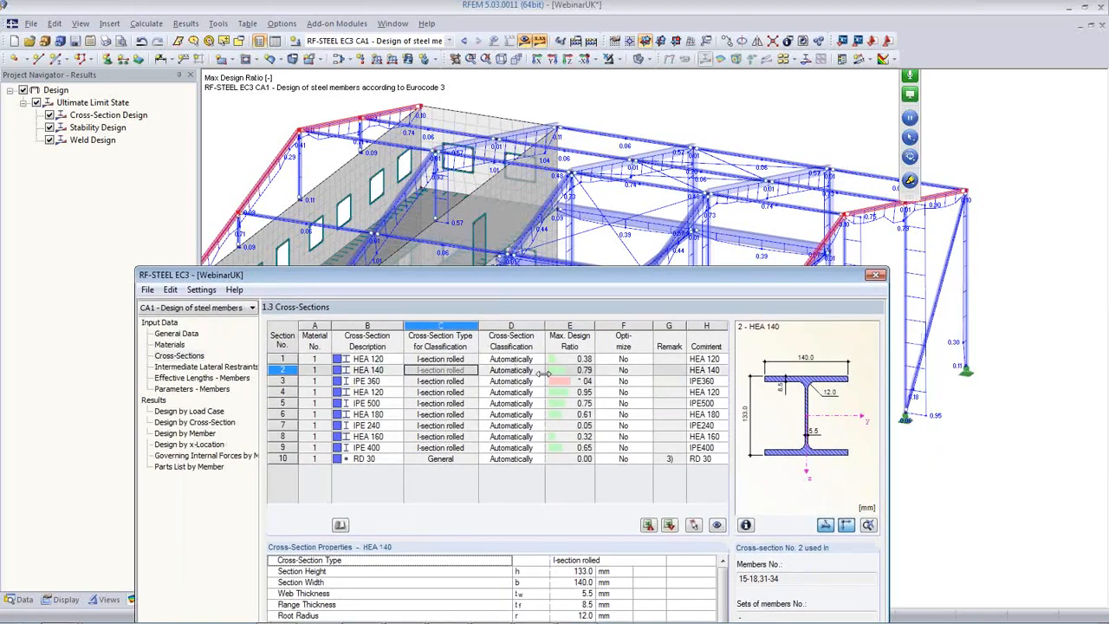
{"action": "left_click", "coordinate": [572, 371]}
{"action": "left_click", "coordinate": [603, 371]}
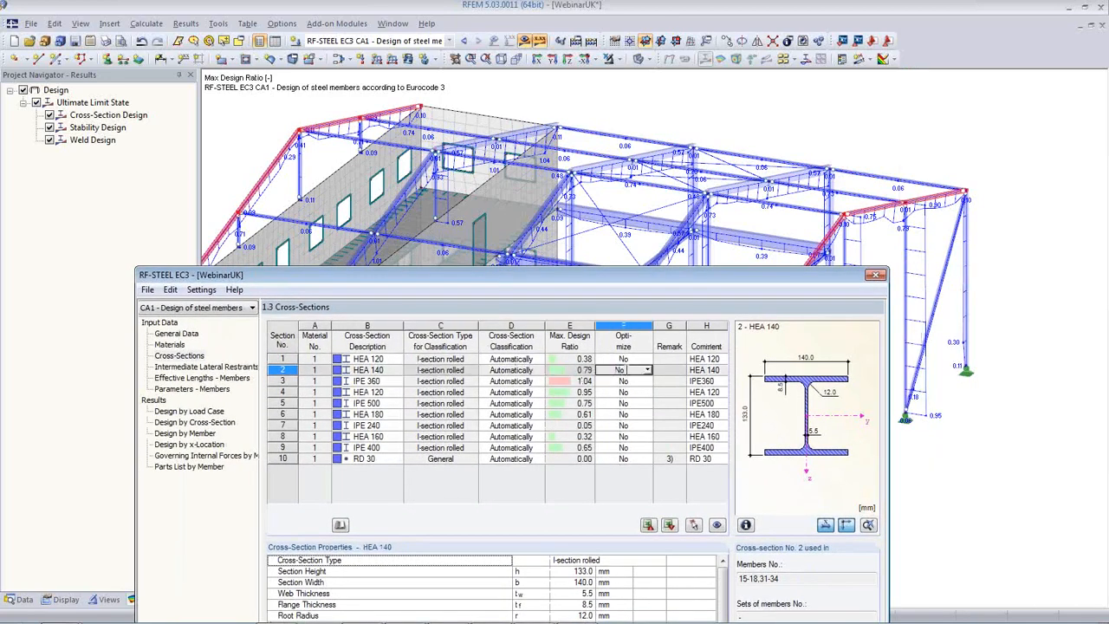
{"action": "left_click", "coordinate": [648, 371]}
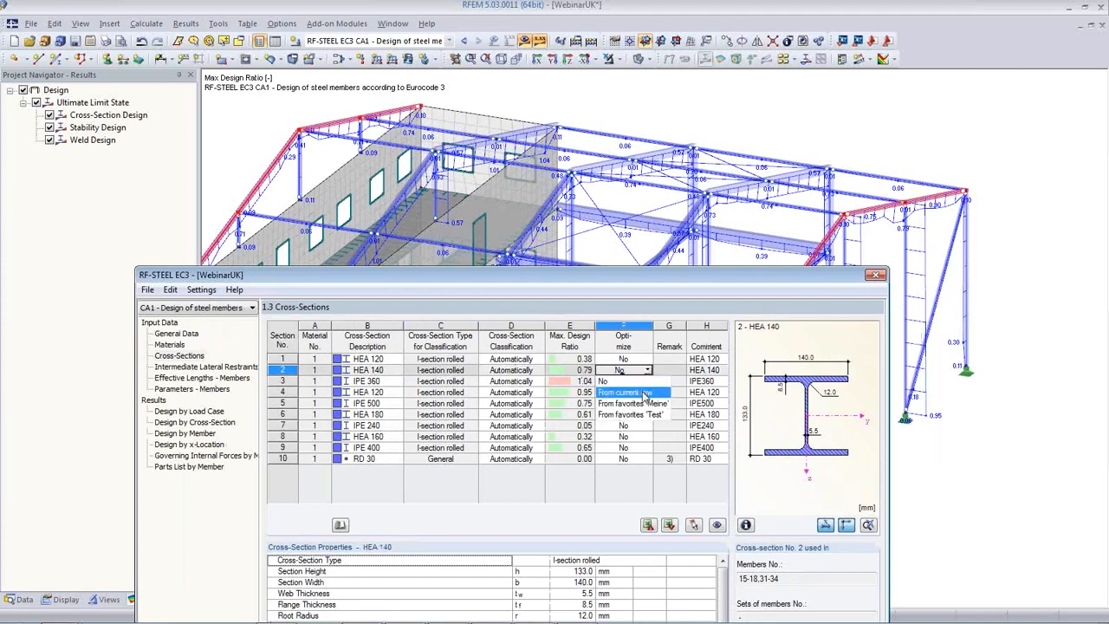
{"action": "left_click", "coordinate": [645, 395]}
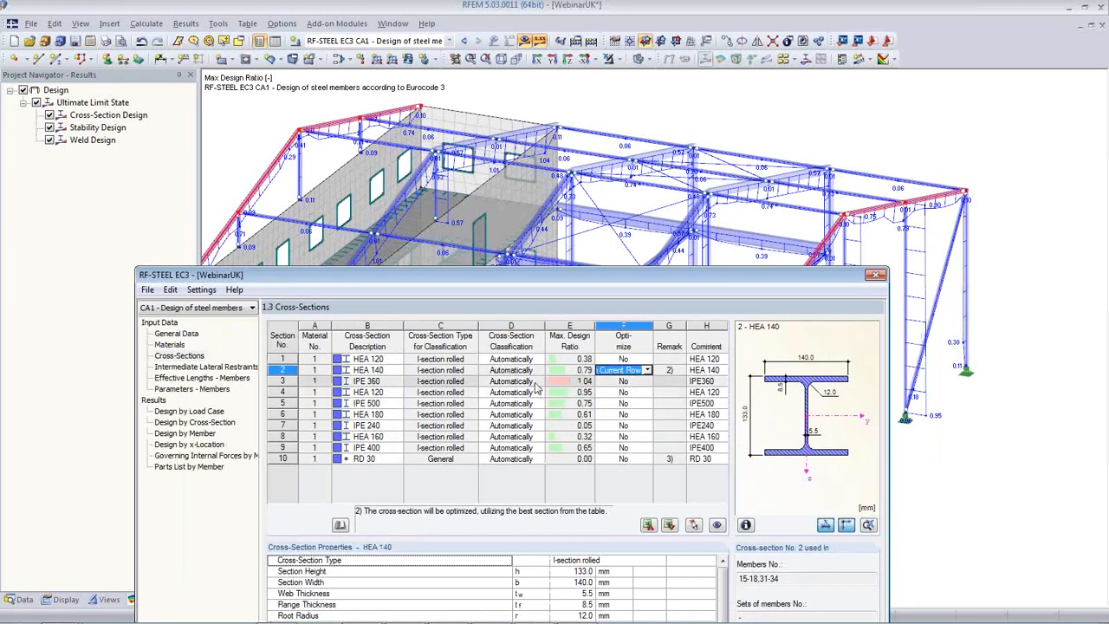
{"action": "left_click", "coordinate": [452, 383]}
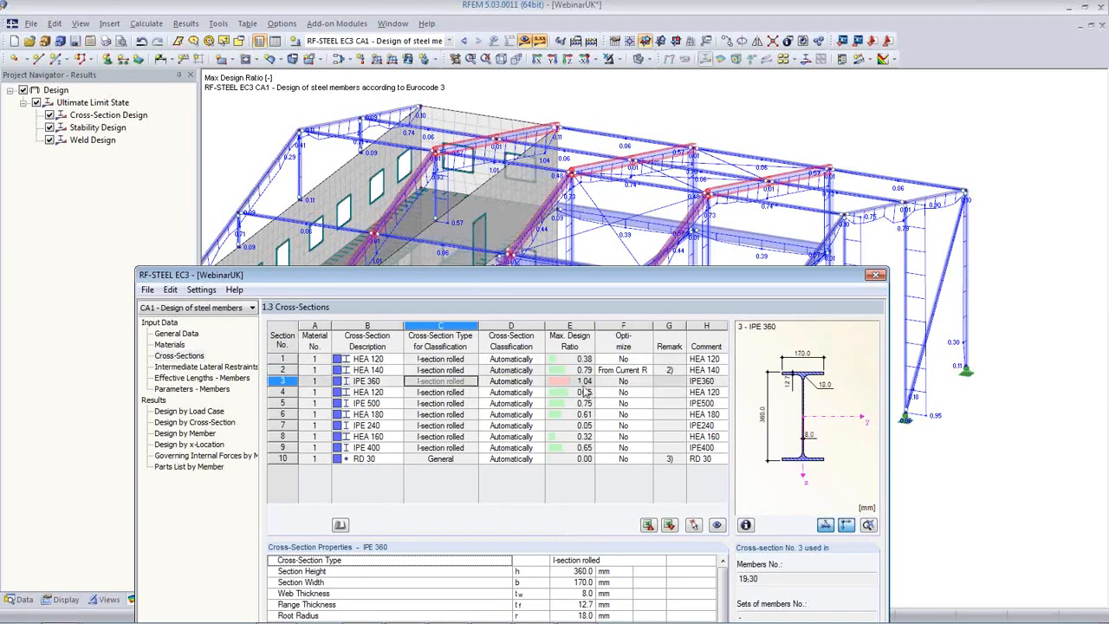
{"action": "left_click", "coordinate": [620, 383]}
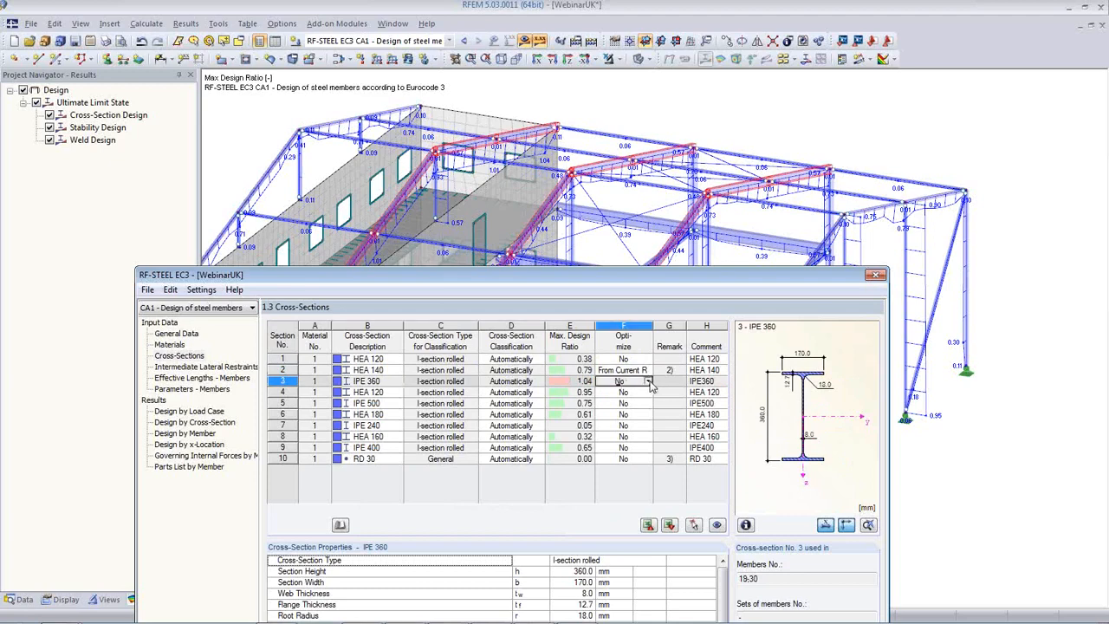
{"action": "left_click", "coordinate": [649, 384]}
{"action": "left_click", "coordinate": [624, 402]}
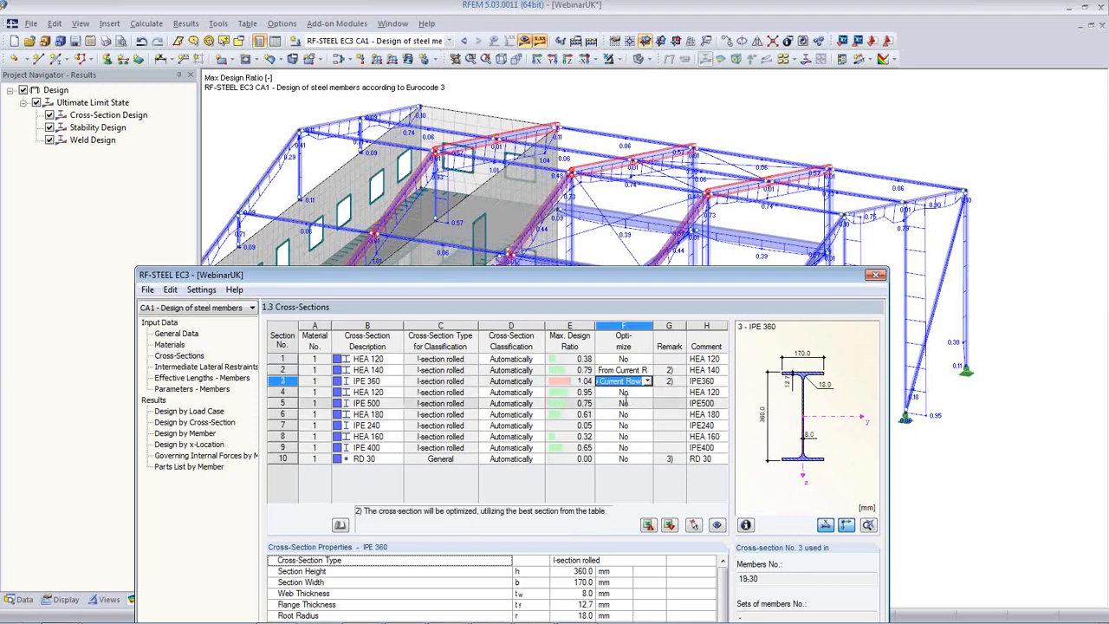
Set the optimization of section 5 (IPE 500) and section 6 (HEA 180) to From current row.
{"action": "left_click", "coordinate": [639, 394]}
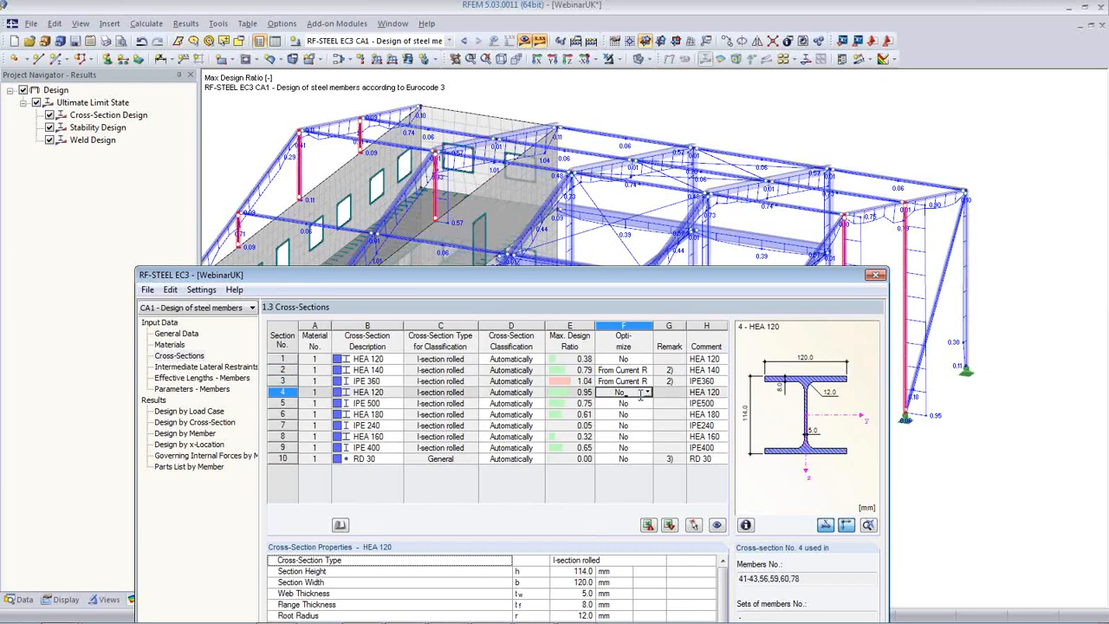
{"action": "key", "text": "Down"}
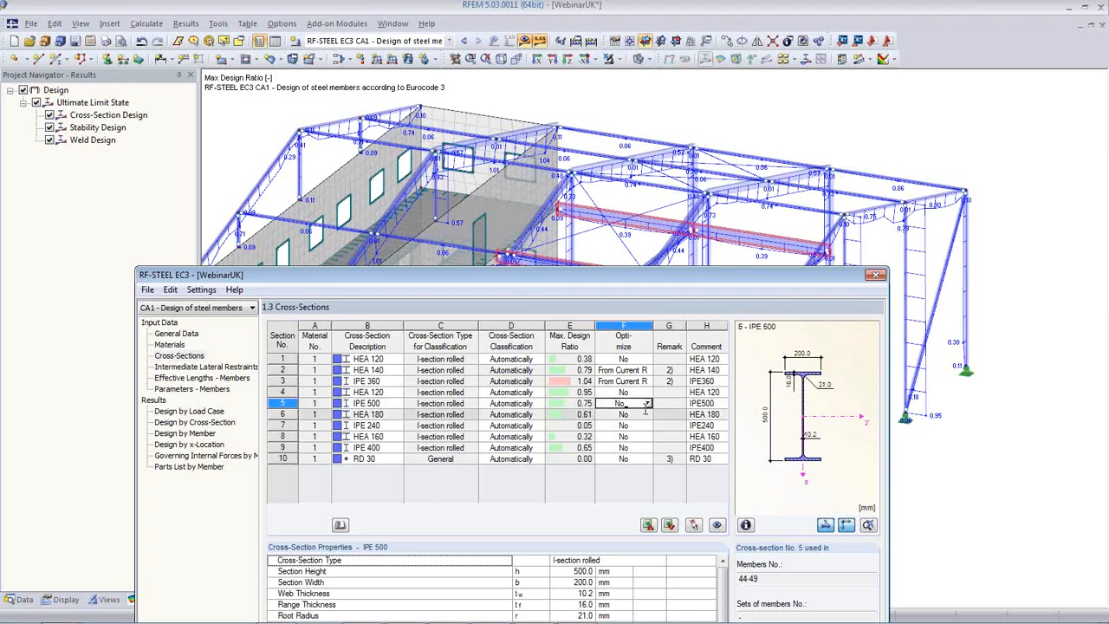
{"action": "left_click", "coordinate": [648, 404]}
{"action": "left_click", "coordinate": [643, 426]}
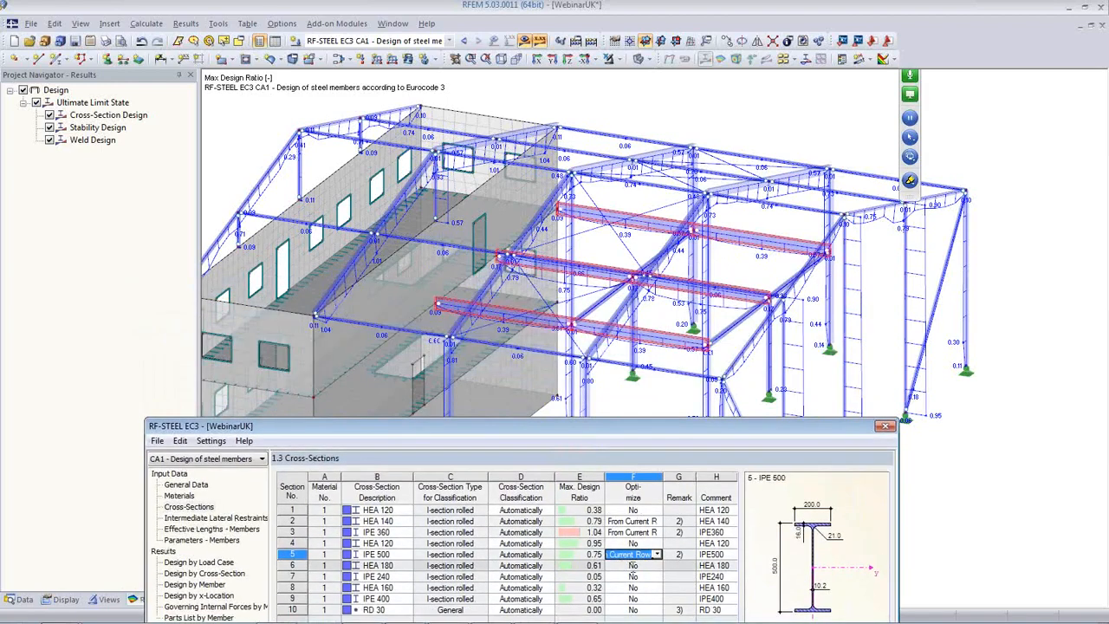
{"action": "left_click", "coordinate": [633, 567]}
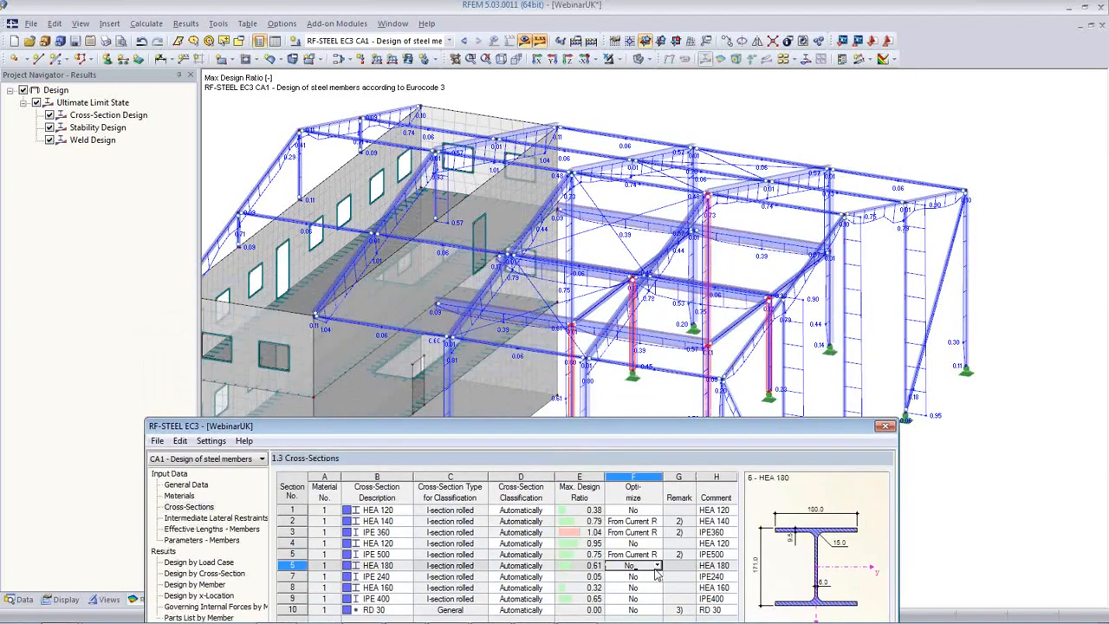
{"action": "left_click", "coordinate": [658, 565]}
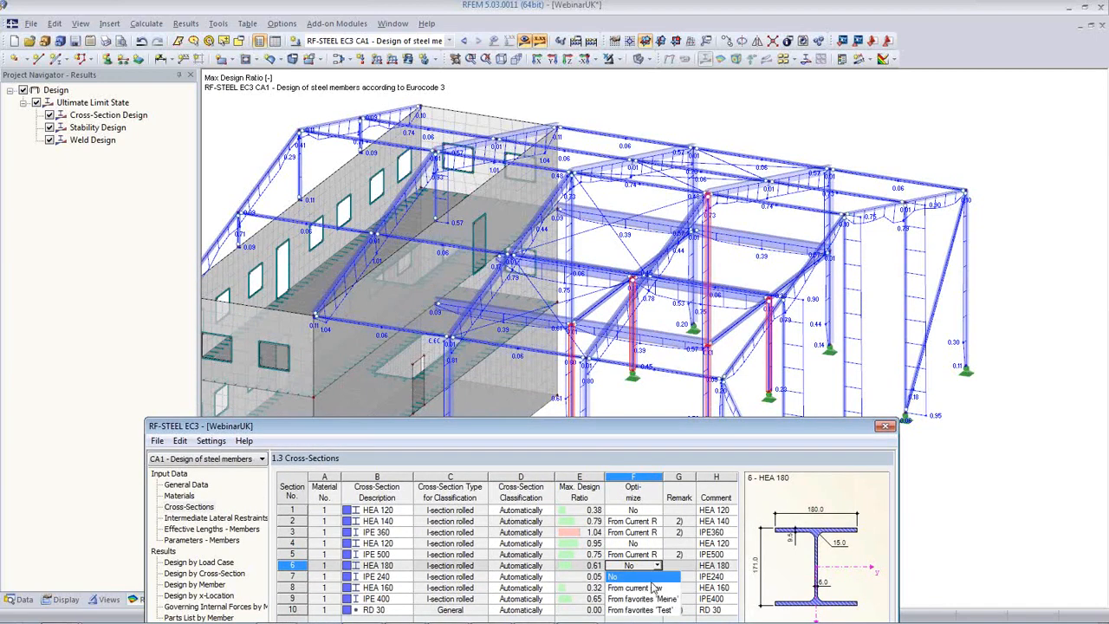
{"action": "left_click", "coordinate": [654, 583]}
Set the optimization of section 7 (IPE 240) and section 8 (HEA 160) to From current row.
{"action": "left_click", "coordinate": [653, 578]}
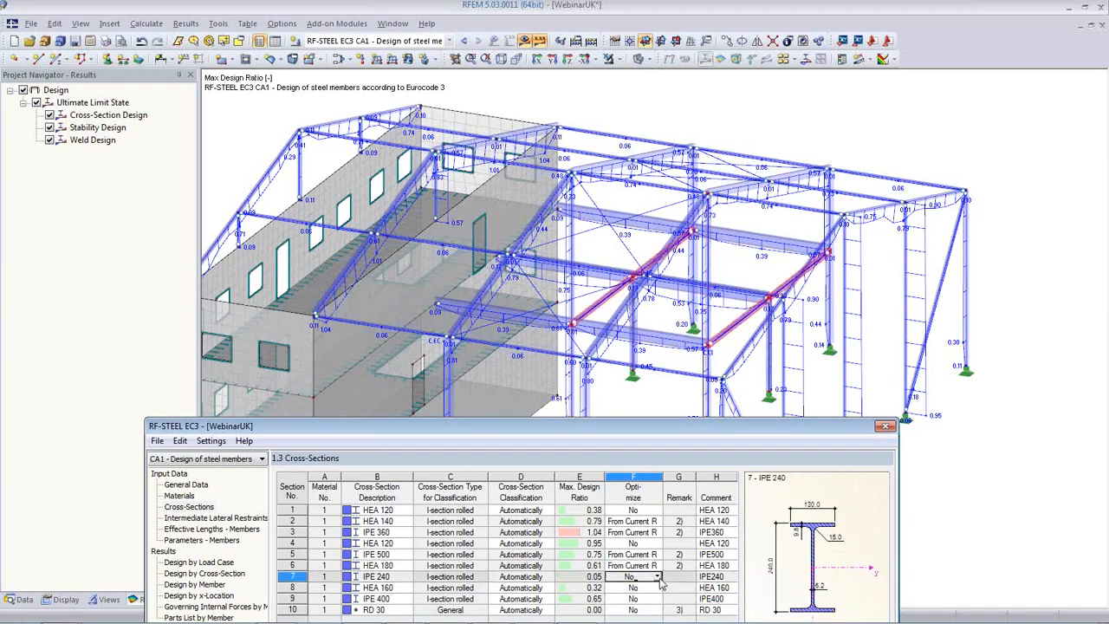
{"action": "left_click", "coordinate": [658, 577]}
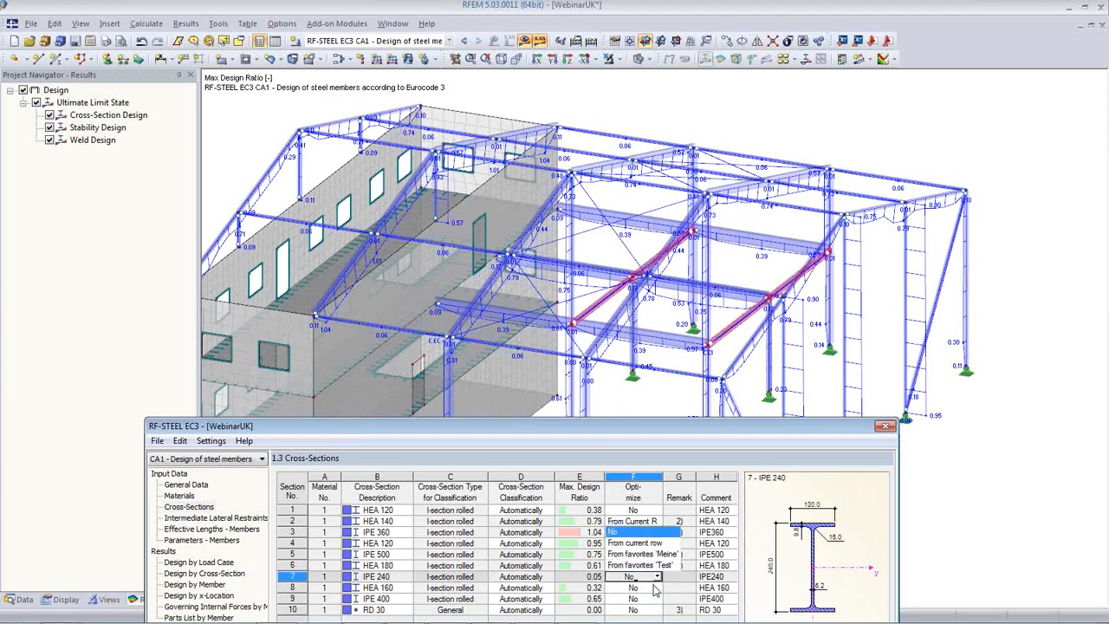
{"action": "left_click", "coordinate": [643, 543]}
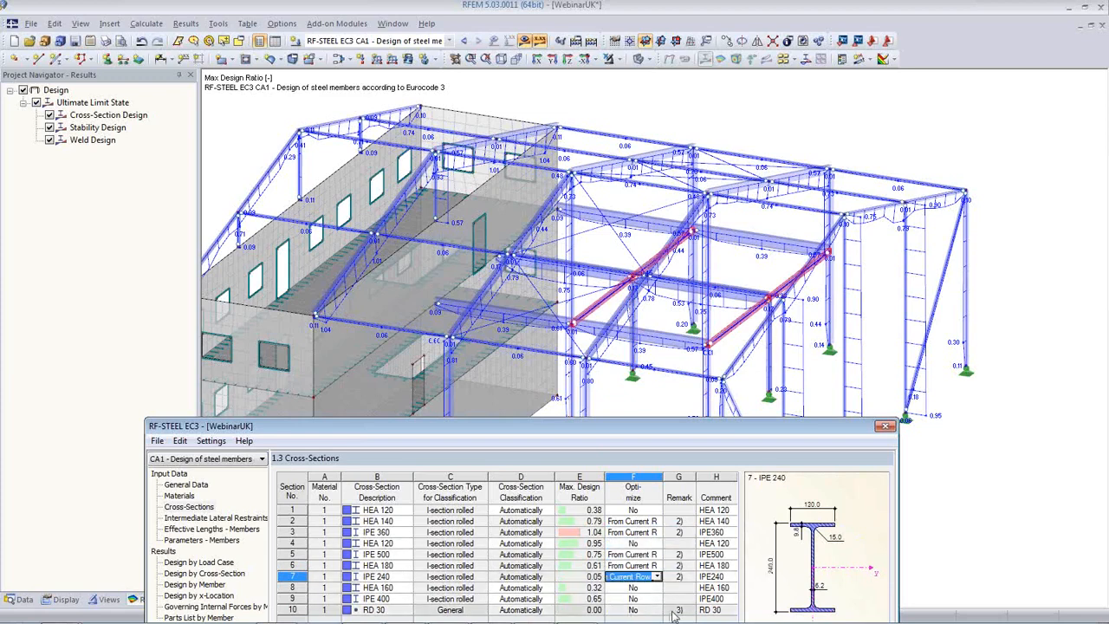
{"action": "left_click", "coordinate": [658, 589]}
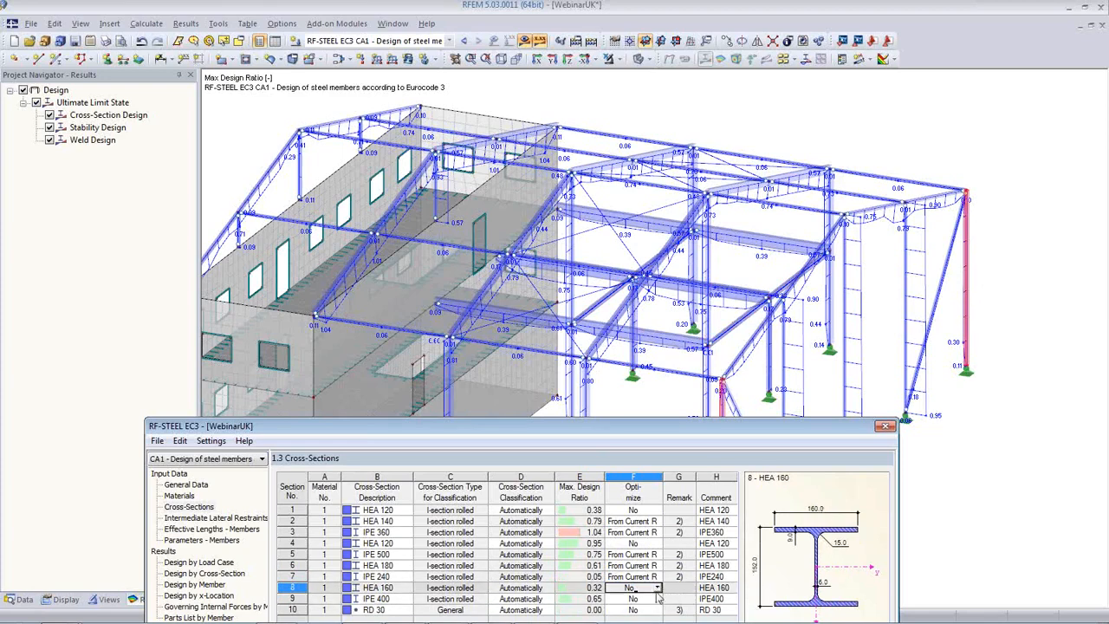
{"action": "left_click", "coordinate": [658, 589]}
{"action": "left_click", "coordinate": [639, 575]}
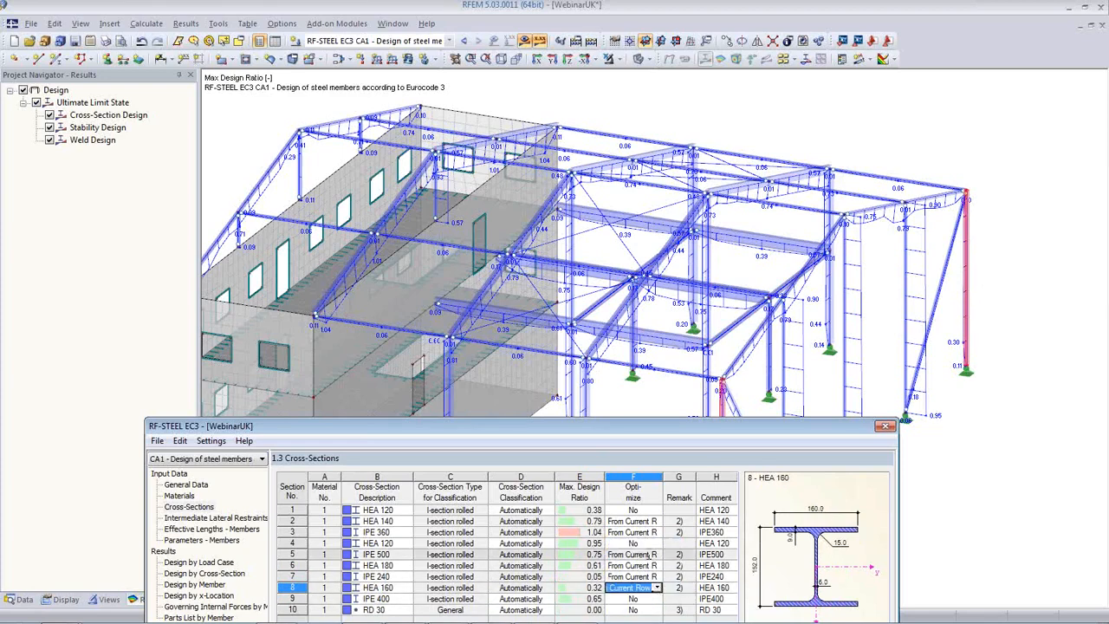
Set the optimization of section 9 (IPE 400) to From current row.
{"action": "left_click_drag", "start_coordinate": [589, 426], "coordinate": [584, 356]}
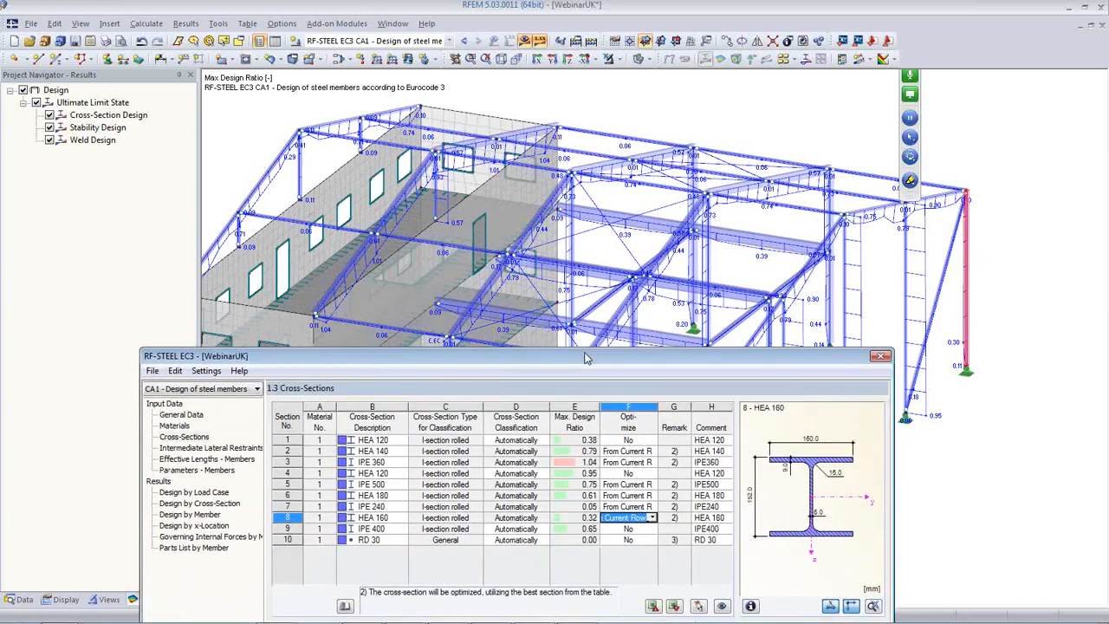
{"action": "left_click", "coordinate": [642, 528]}
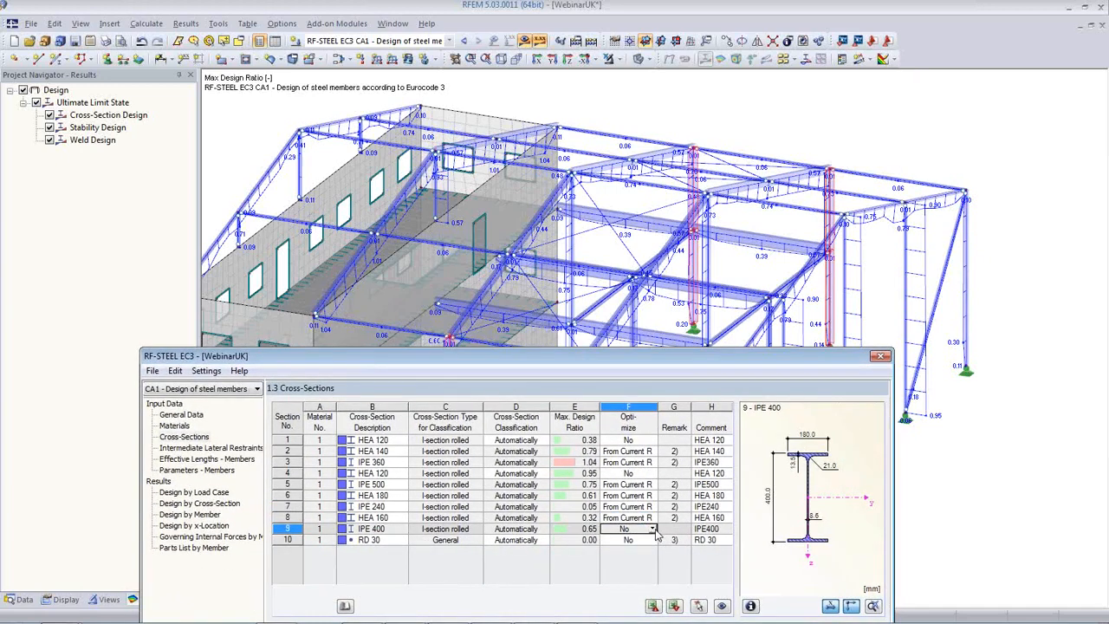
{"action": "left_click", "coordinate": [653, 529]}
{"action": "left_click", "coordinate": [646, 553]}
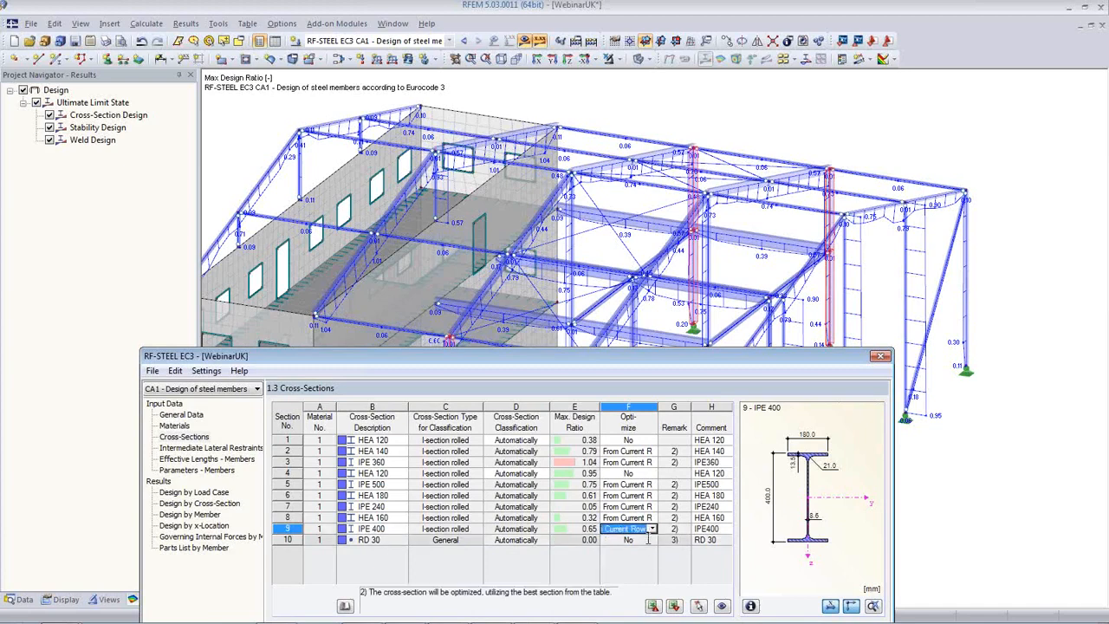
Highlight the members using section 10 (RD 30) and section 9 (IPE 400) in the model and uncover the structure.
{"action": "left_click", "coordinate": [652, 539]}
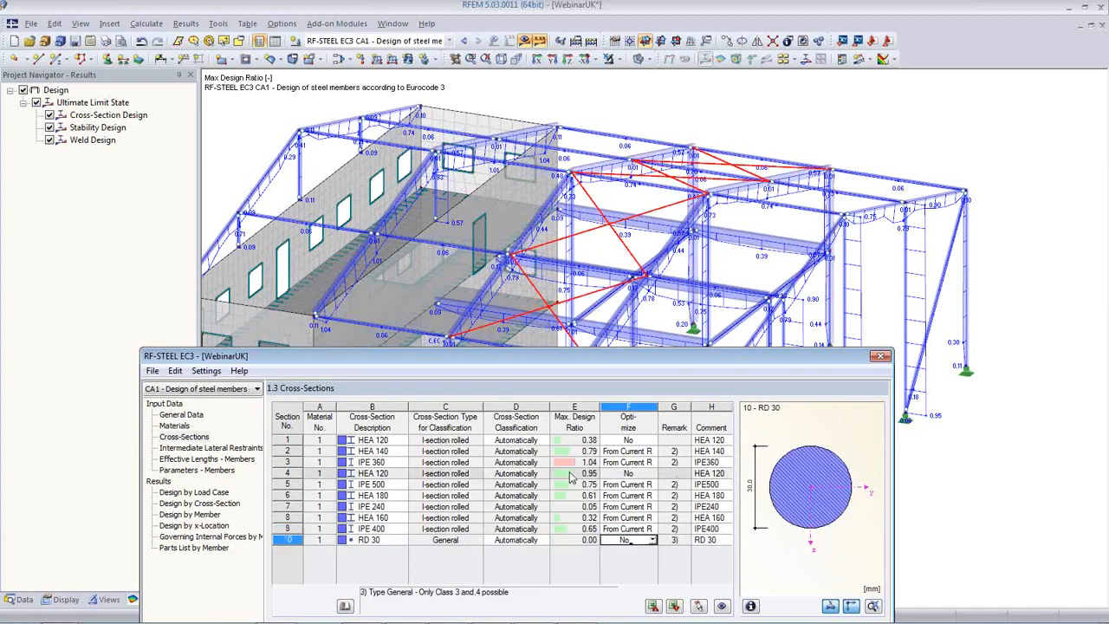
{"action": "left_click_drag", "start_coordinate": [527, 362], "coordinate": [490, 385]}
{"action": "left_click", "coordinate": [581, 548]}
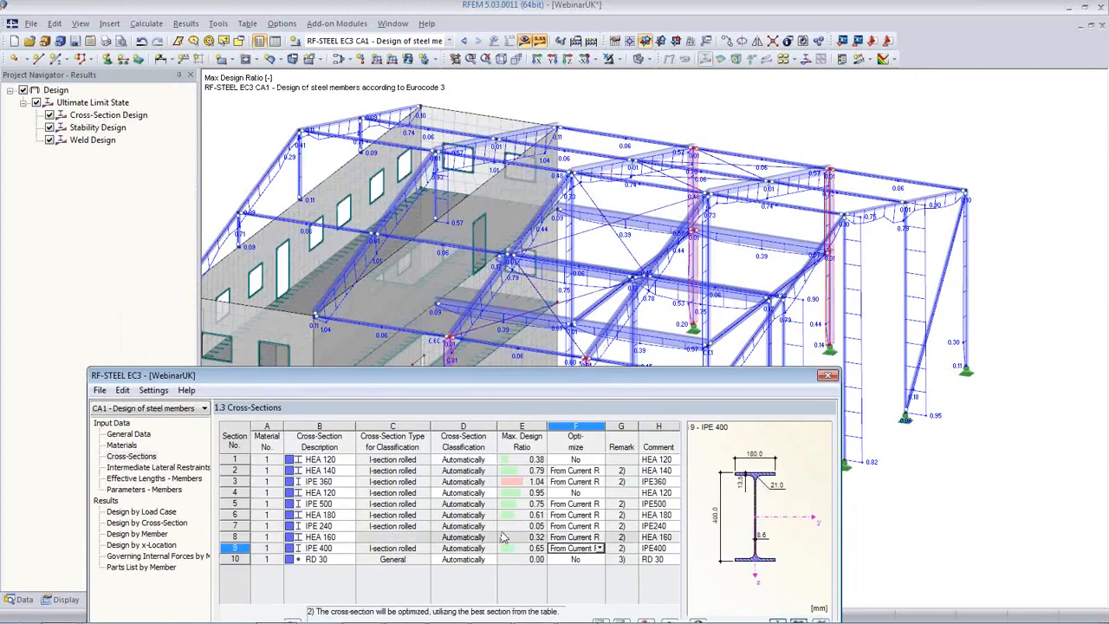
{"action": "left_click_drag", "start_coordinate": [644, 381], "coordinate": [750, 483]}
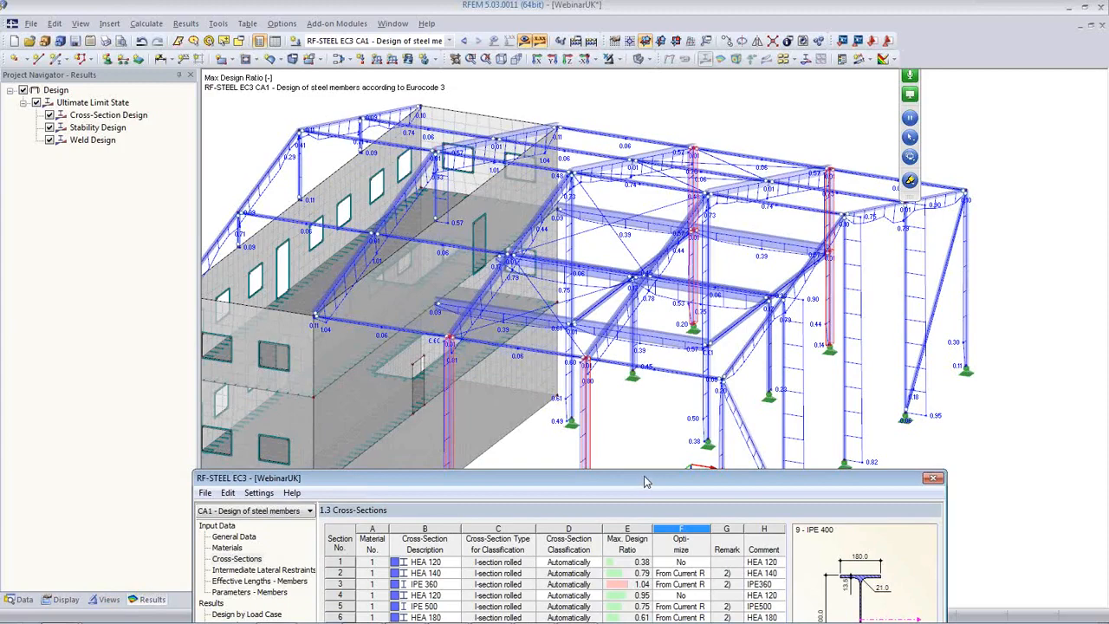
Open the effective lengths table for members and pick the IPE 400 column closest to the building's front corner in the model.
{"action": "left_click_drag", "start_coordinate": [644, 481], "coordinate": [619, 149]}
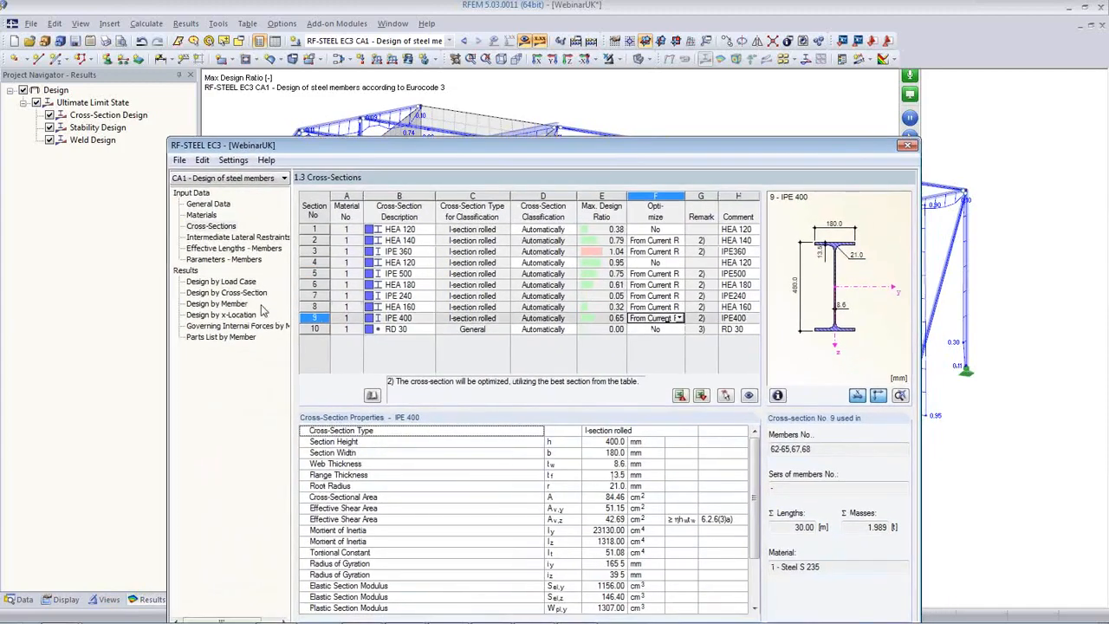
{"action": "left_click", "coordinate": [234, 249]}
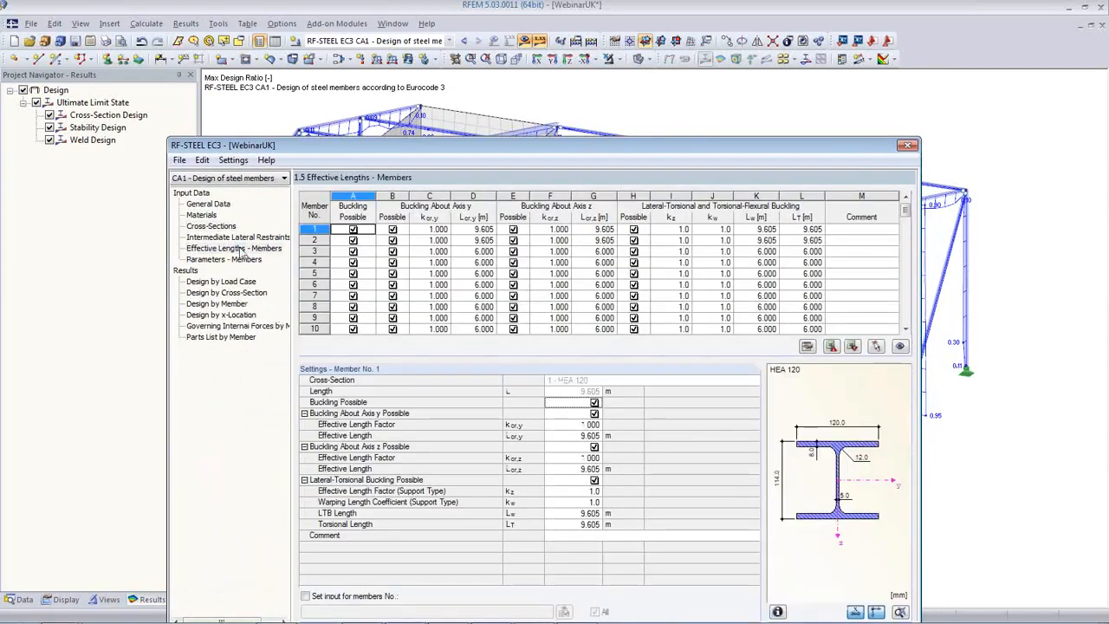
{"action": "left_click_drag", "start_coordinate": [452, 147], "coordinate": [388, 92]}
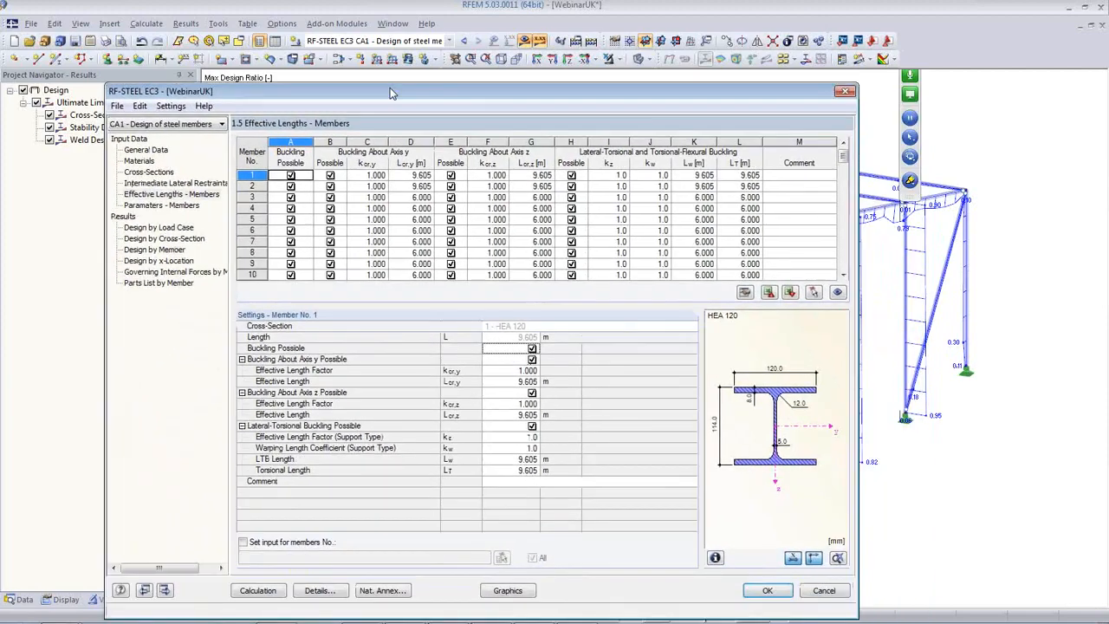
{"action": "left_click", "coordinate": [811, 292]}
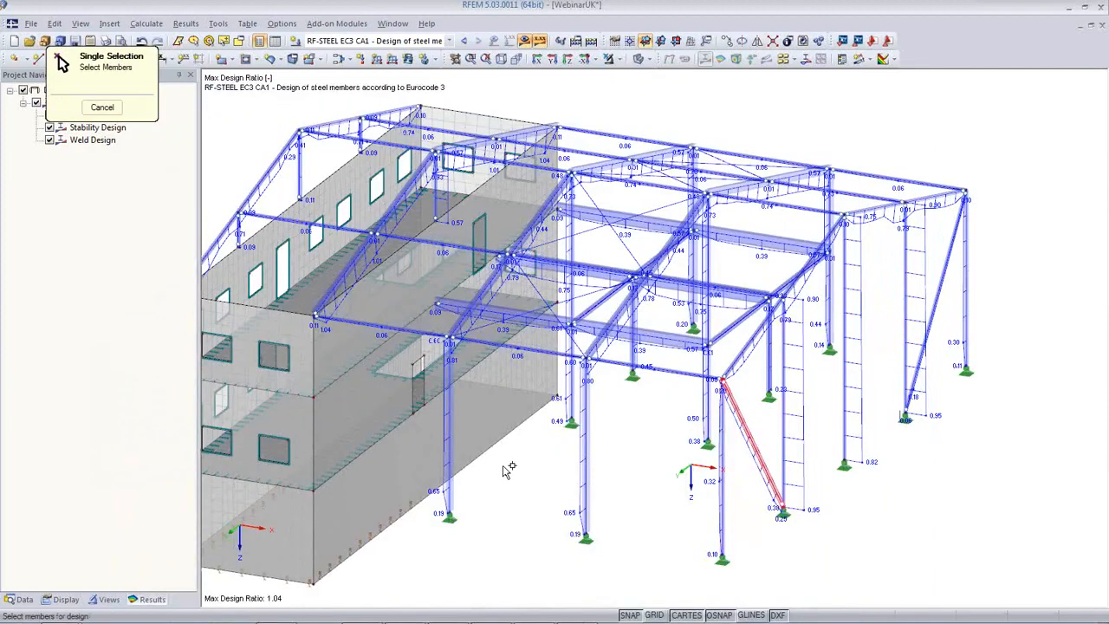
{"action": "left_click", "coordinate": [449, 450]}
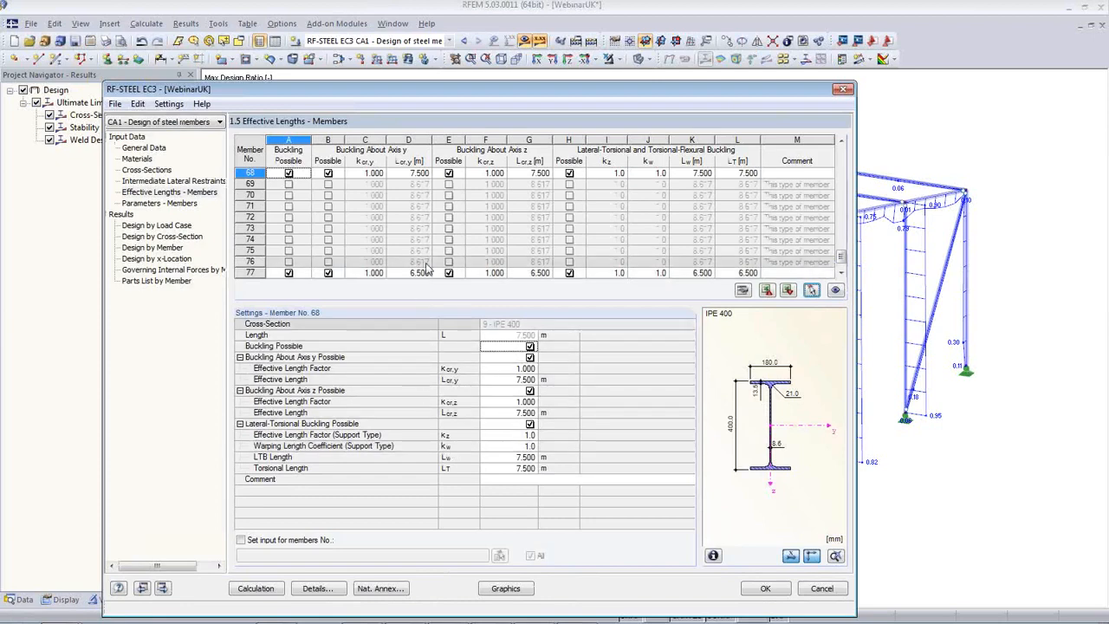
Set the effective length factor for buckling about axis y of member 68 to 6.
{"action": "left_click", "coordinate": [365, 173]}
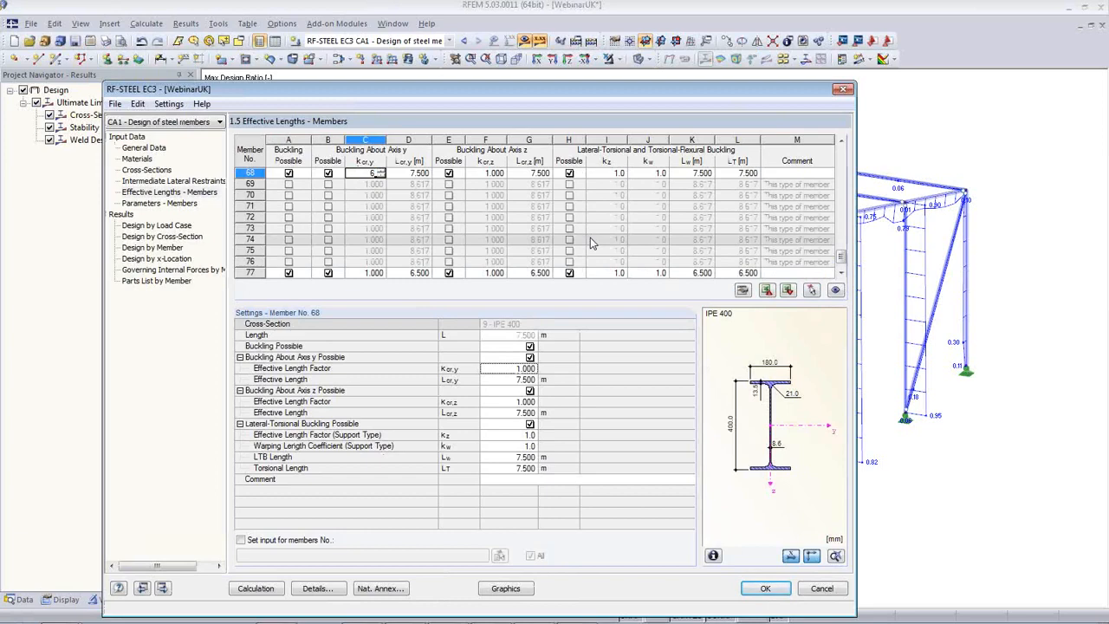
{"action": "type", "text": "6"}
{"action": "key", "text": "Tab"}
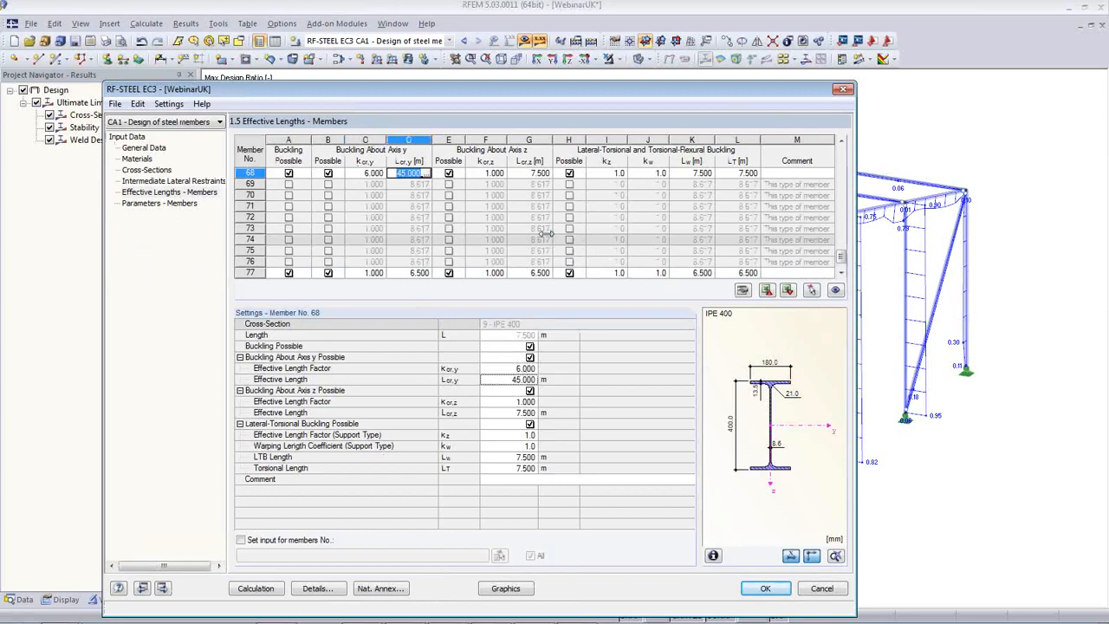
{"action": "left_click", "coordinate": [426, 174]}
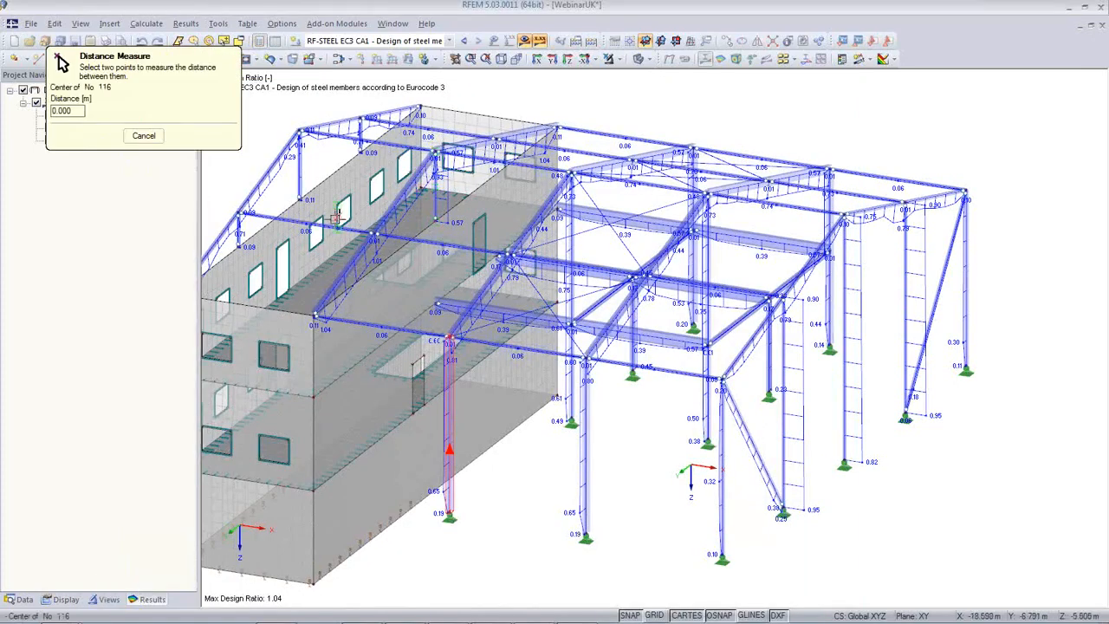
{"action": "left_click", "coordinate": [145, 137]}
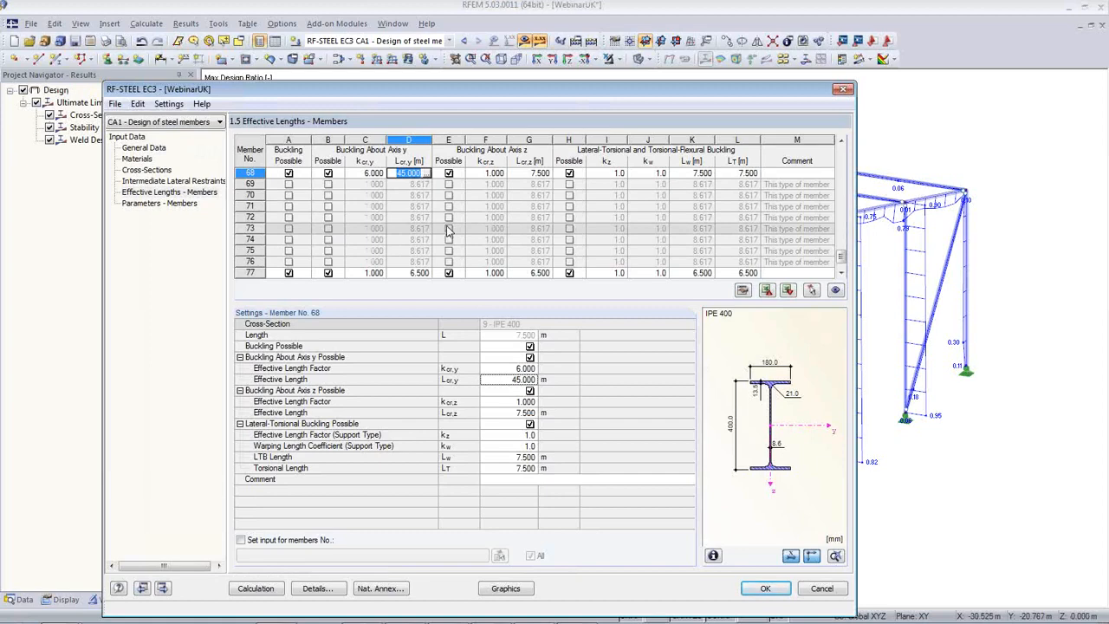
{"action": "left_click", "coordinate": [502, 383]}
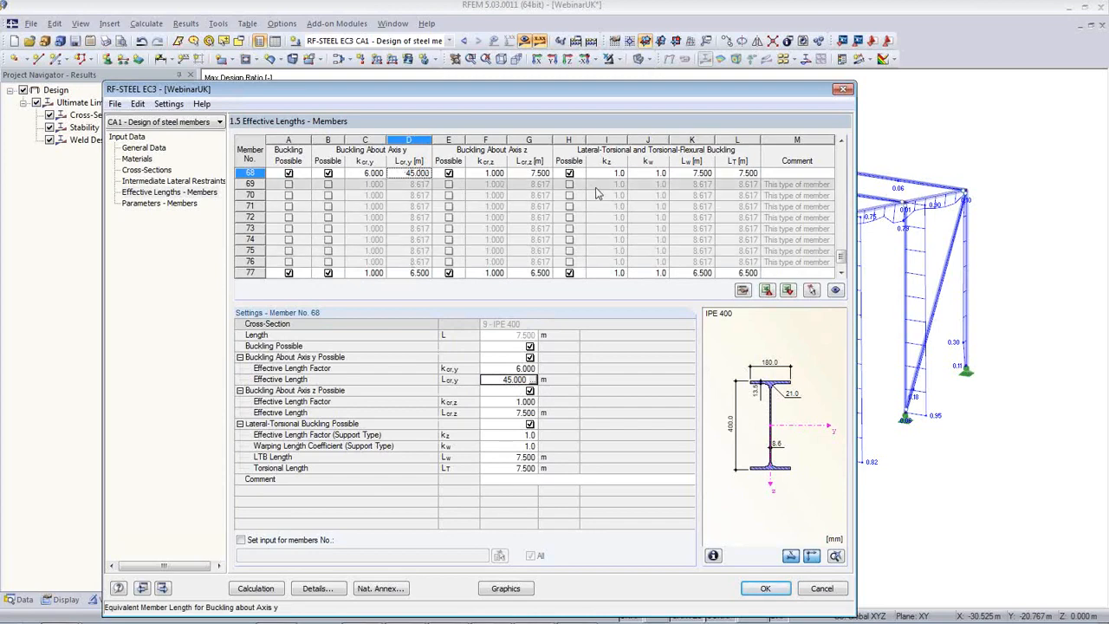
Pick the neighbouring front column, member 67, in the model and set its effective length for buckling about axis y to 45 m.
{"action": "left_click", "coordinate": [811, 290]}
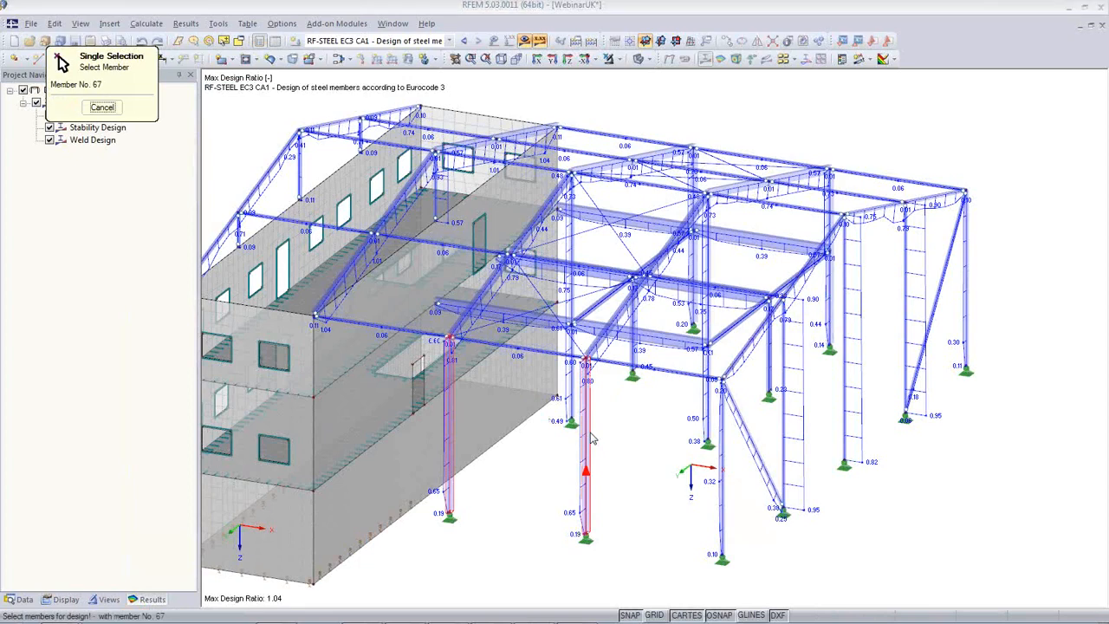
{"action": "left_click", "coordinate": [588, 434]}
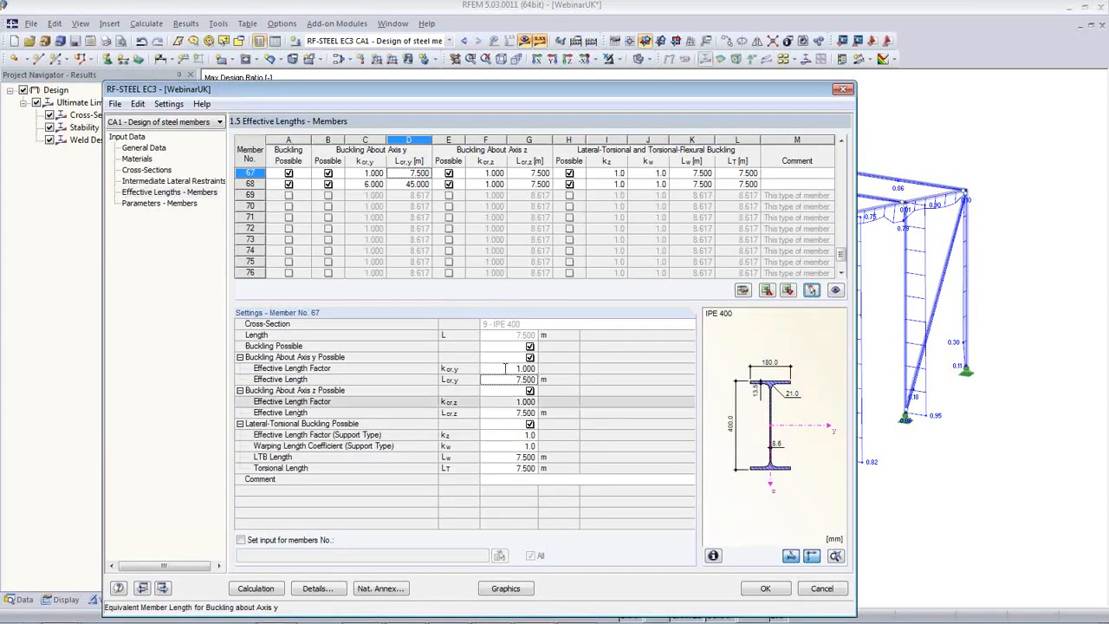
{"action": "left_click", "coordinate": [407, 182]}
{"action": "key", "text": "ctrl+c"}
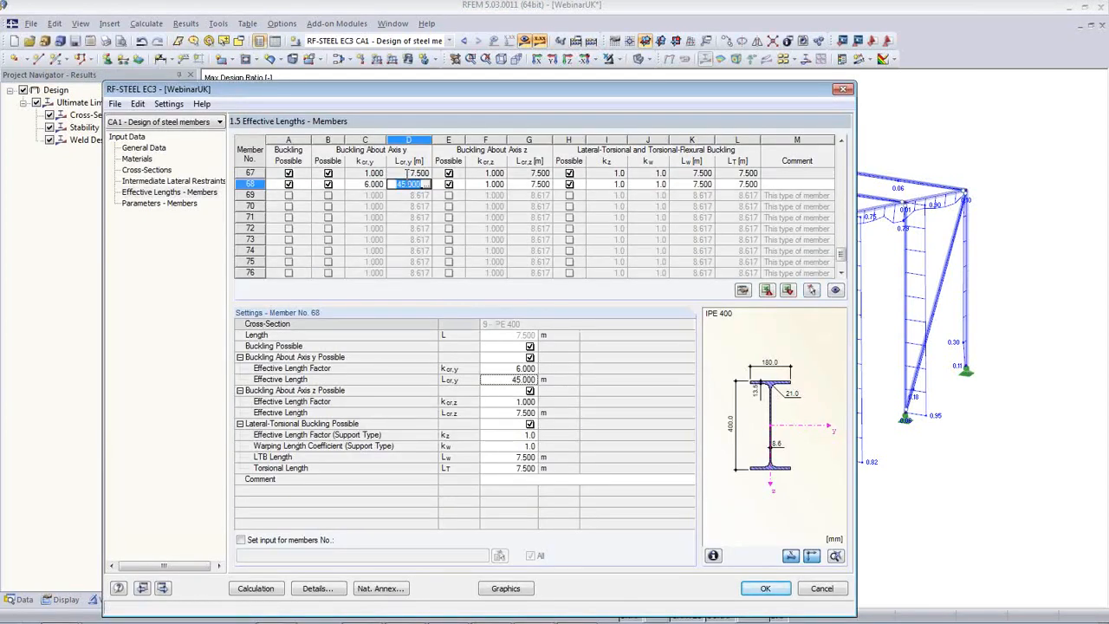
{"action": "left_click", "coordinate": [406, 176]}
{"action": "key", "text": "ctrl+v"}
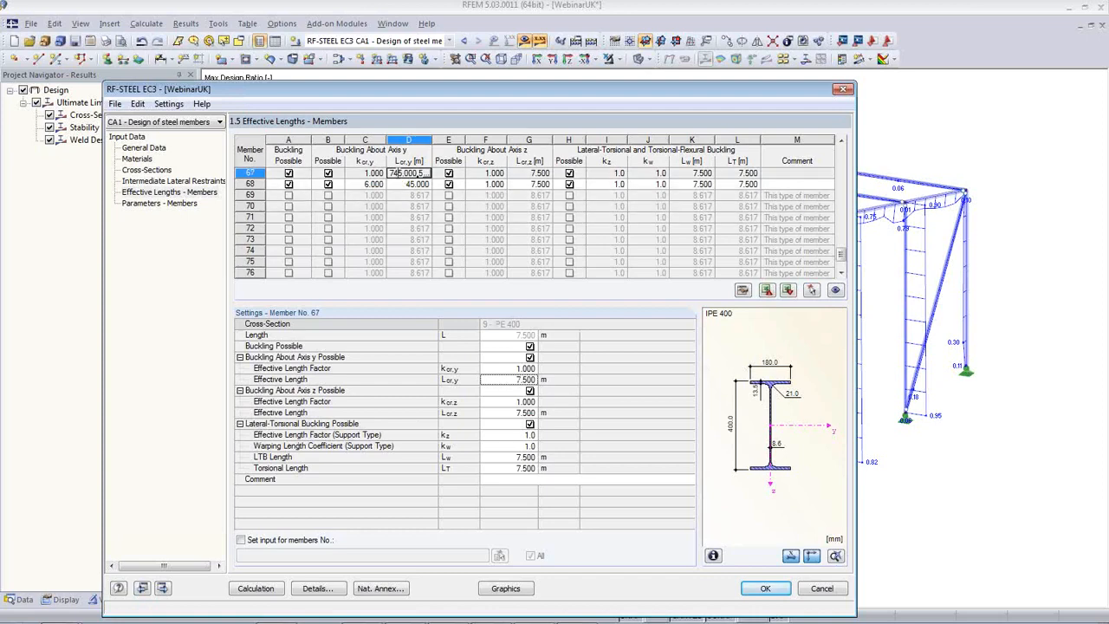
{"action": "key", "text": "ctrl+z"}
{"action": "key", "text": "ctrl+v"}
{"action": "key", "text": "Return"}
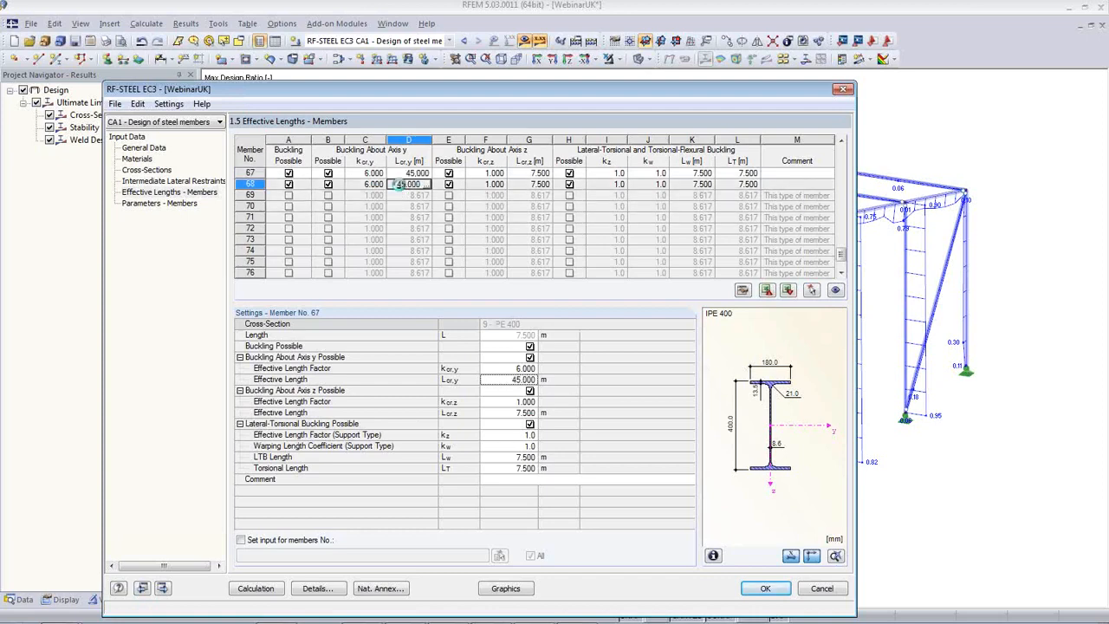
Pick member 63, the upper part of an IPE 400 column, in the model and set its effective length about axis y to 45 m.
{"action": "left_click", "coordinate": [811, 290]}
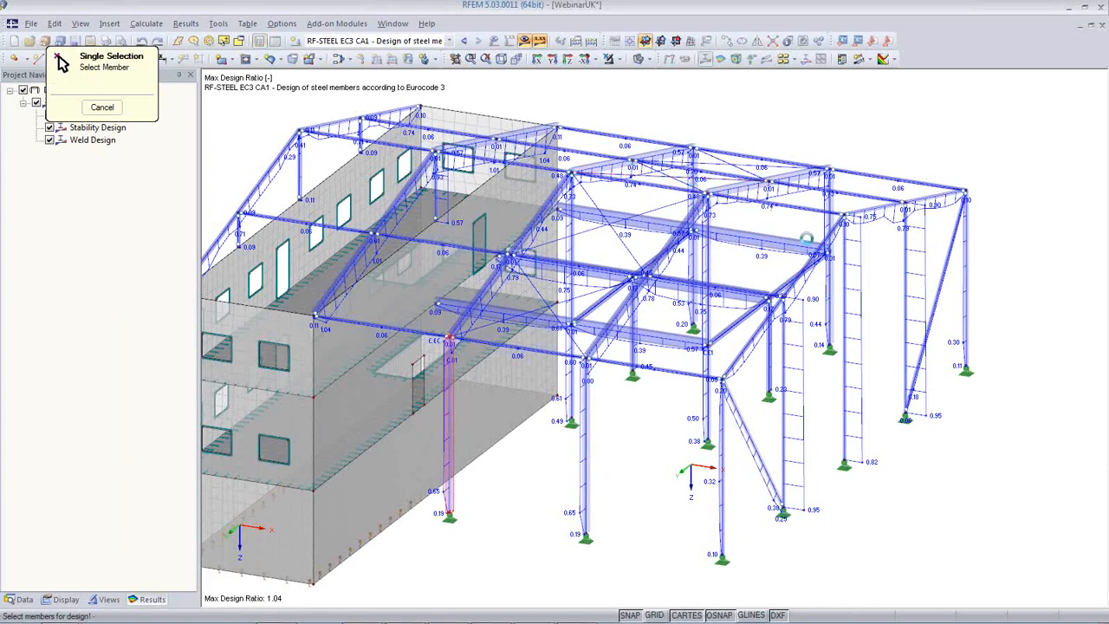
{"action": "left_click", "coordinate": [829, 222]}
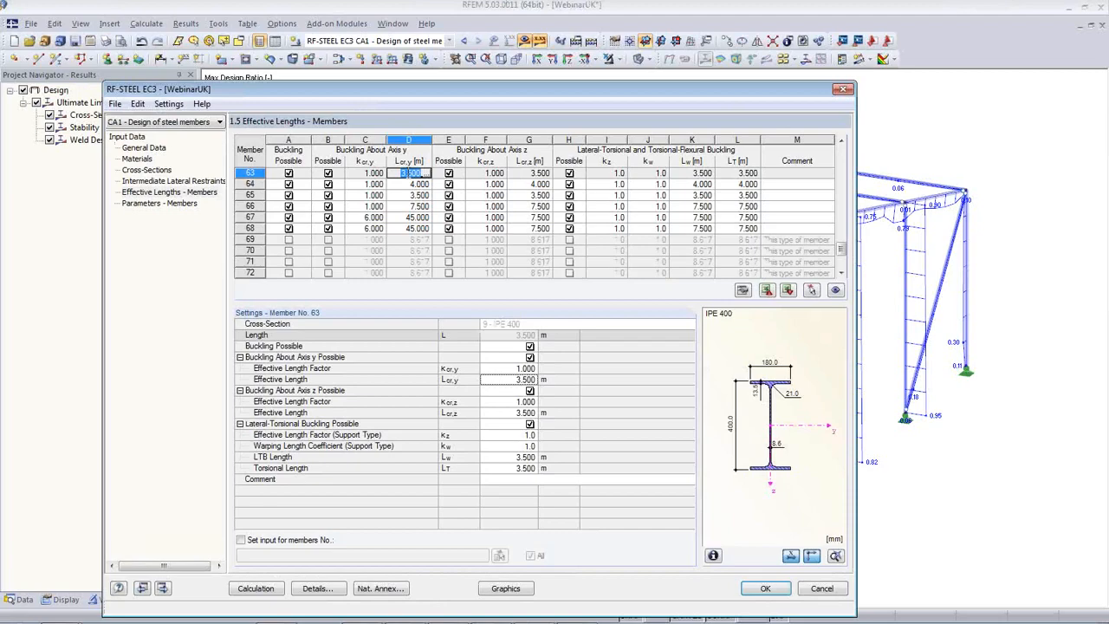
{"action": "type", "text": "45.000"}
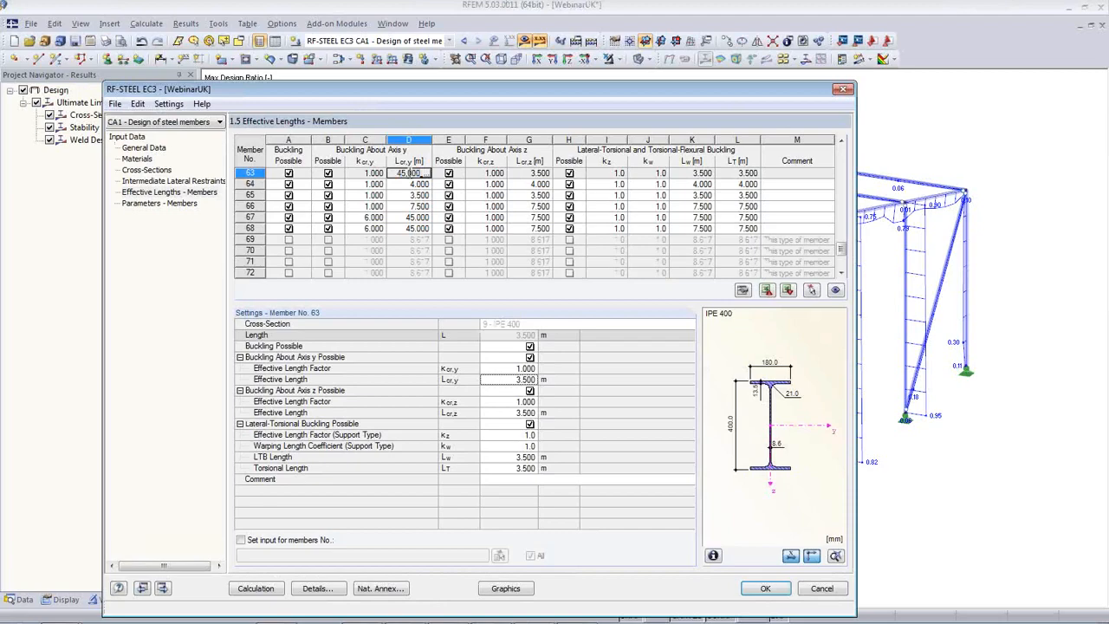
Pick the upper IPE 400 column segment, member 65, in the model and set its effective length about axis y to 45 m.
{"action": "left_click", "coordinate": [810, 291]}
{"action": "scroll", "coordinate": [598, 160], "scroll_direction": "up", "scroll_amount": 5}
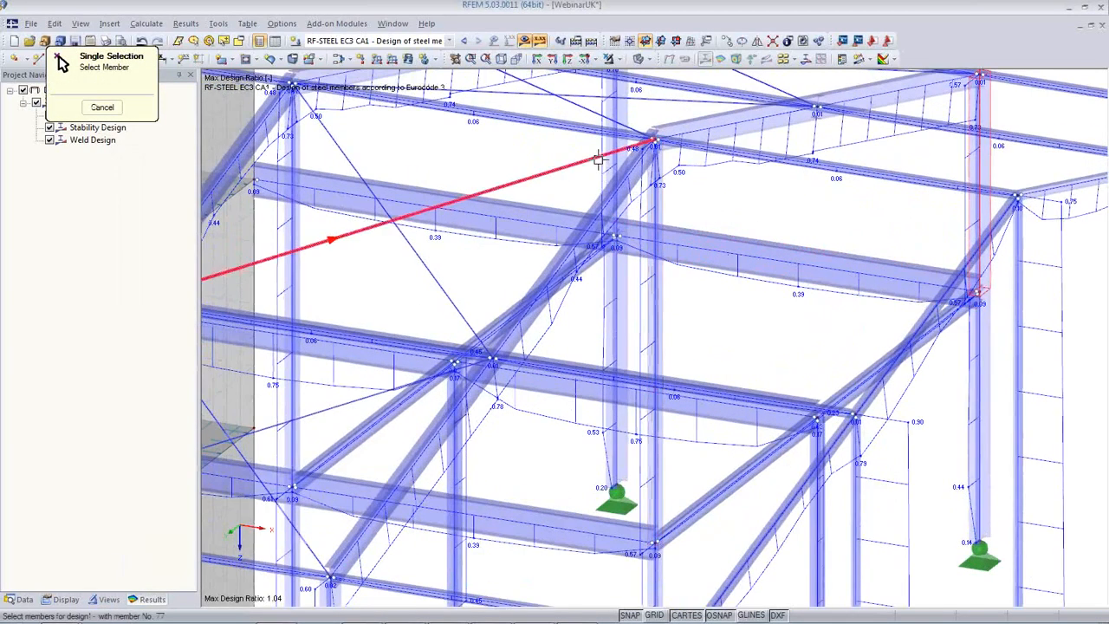
{"action": "left_click", "coordinate": [616, 162]}
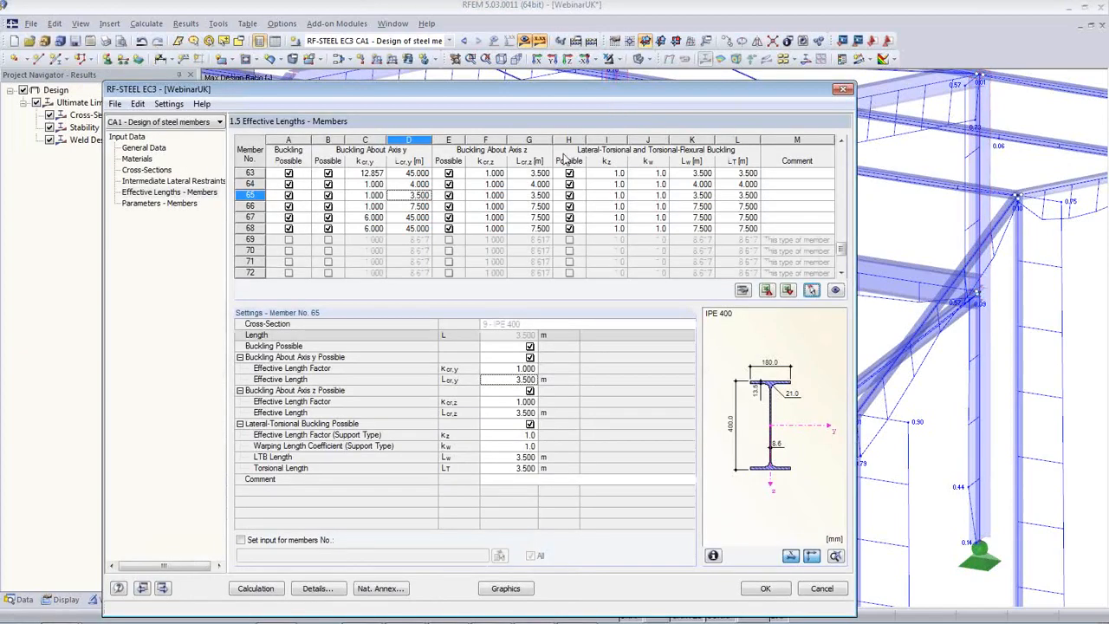
{"action": "left_click", "coordinate": [414, 198]}
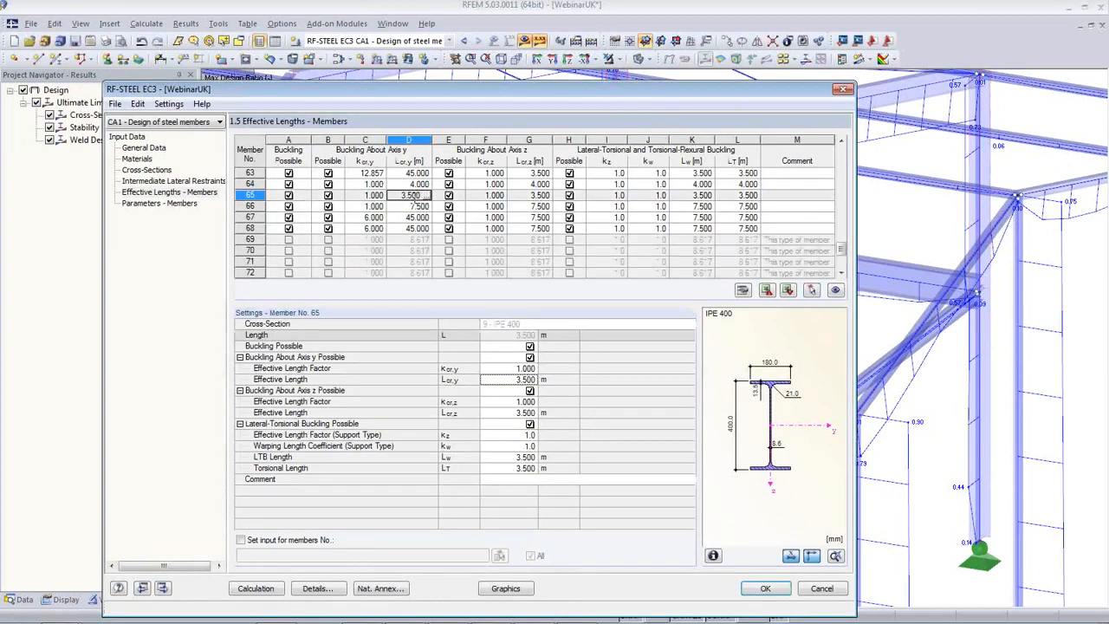
{"action": "double_click", "coordinate": [414, 199]}
{"action": "type", "text": "45"}
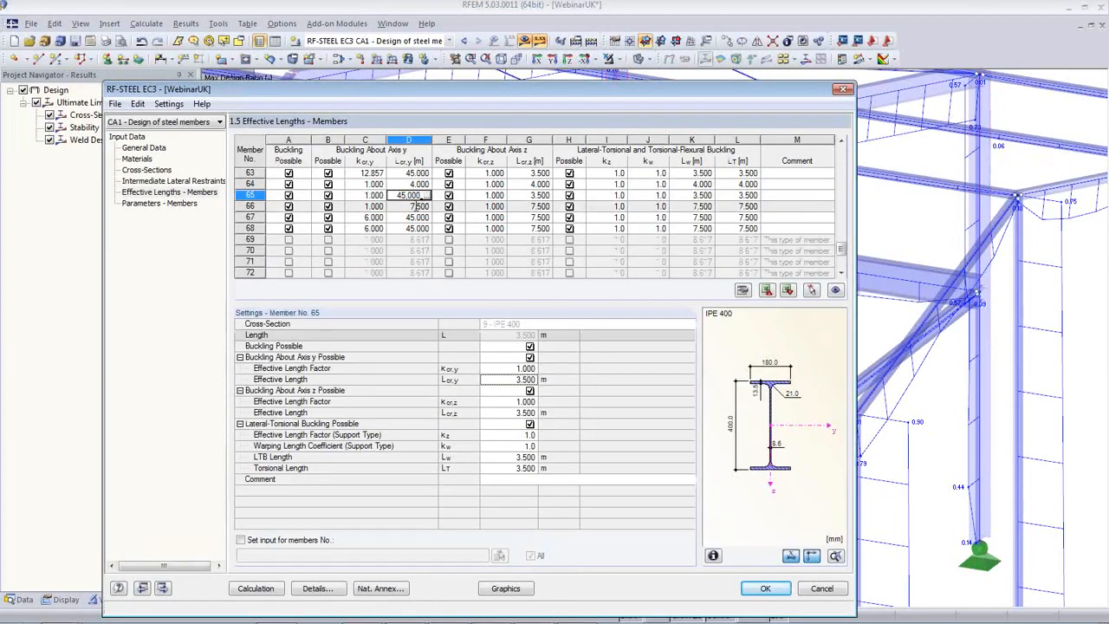
Highlight members 63 and 65 in the model and uncover the structure to check their positions.
{"action": "left_click", "coordinate": [421, 174]}
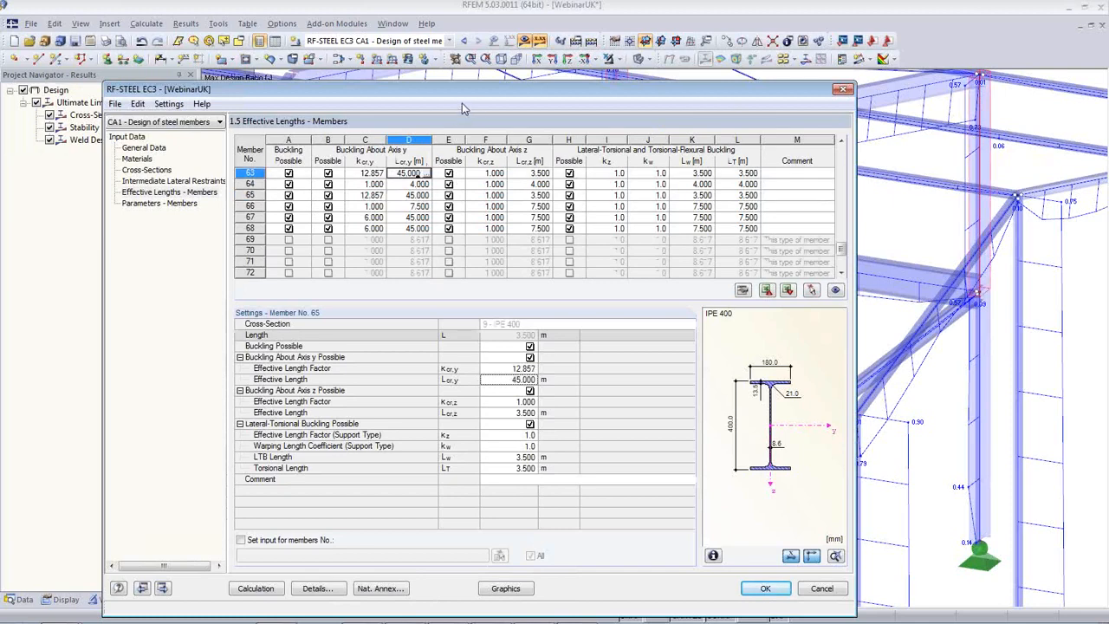
{"action": "left_click_drag", "start_coordinate": [466, 90], "coordinate": [508, 272]}
{"action": "left_click", "coordinate": [460, 378]}
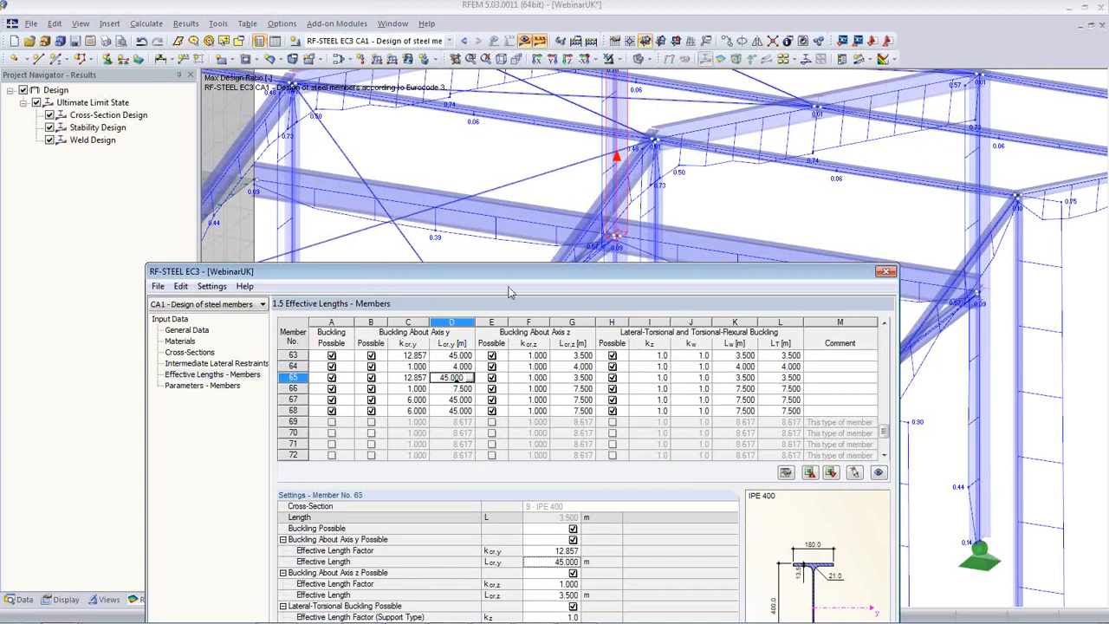
Run the steel design calculation with the adjusted effective lengths and open the cross-sections table.
{"action": "left_click_drag", "start_coordinate": [509, 272], "coordinate": [507, 93]}
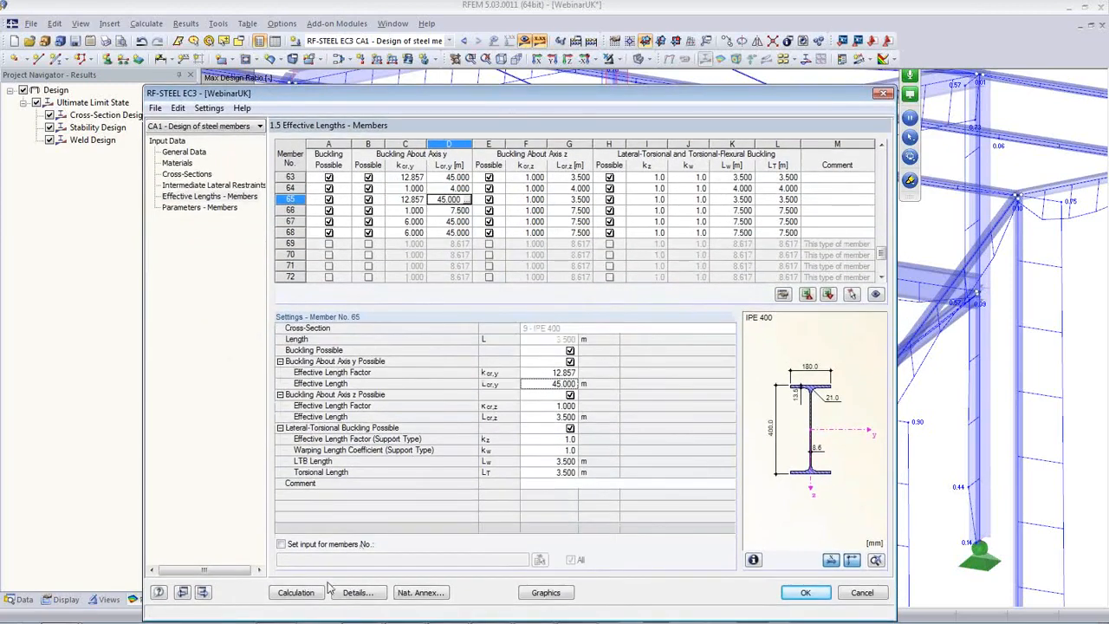
{"action": "left_click", "coordinate": [297, 593]}
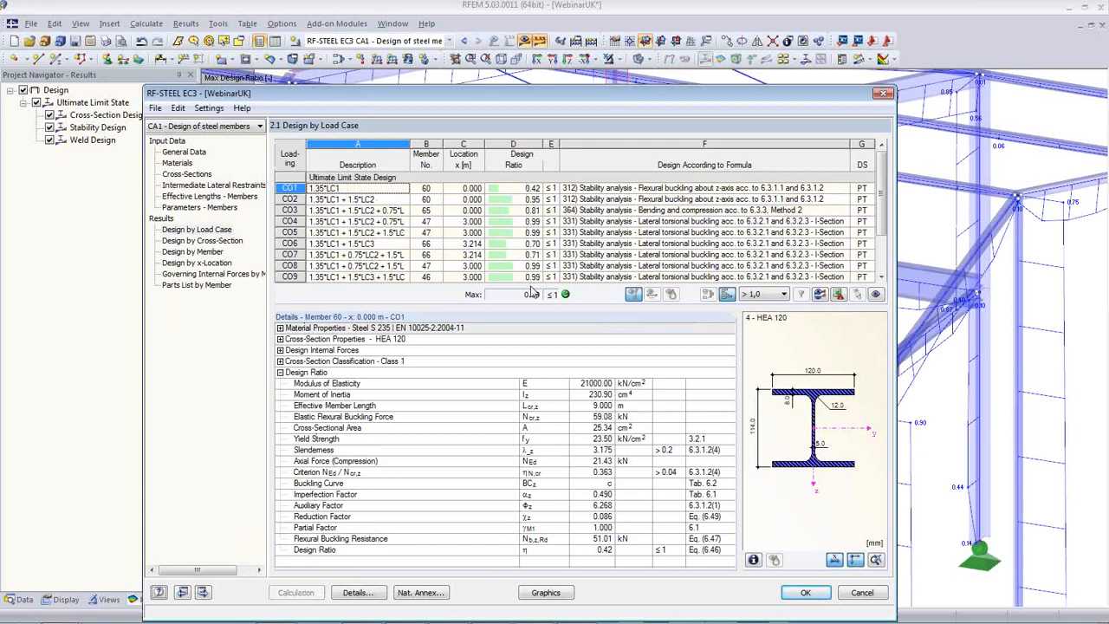
{"action": "left_click", "coordinate": [186, 173]}
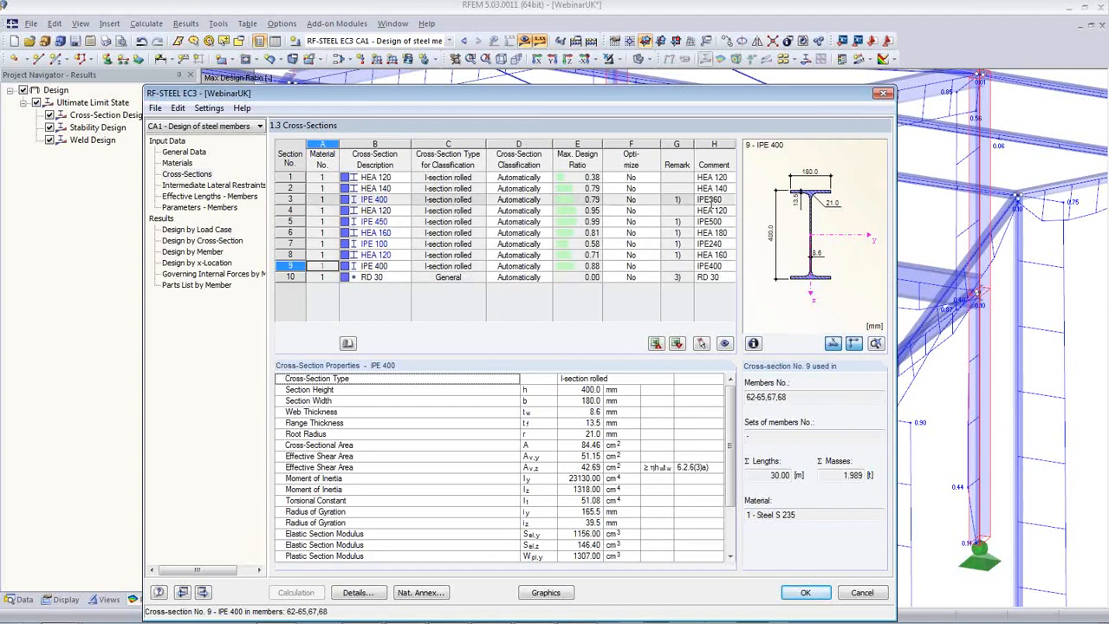
Examine the members using sections 3, 5, 9 and 8 in the model and compare their module and model cross-sections.
{"action": "left_click", "coordinate": [381, 200]}
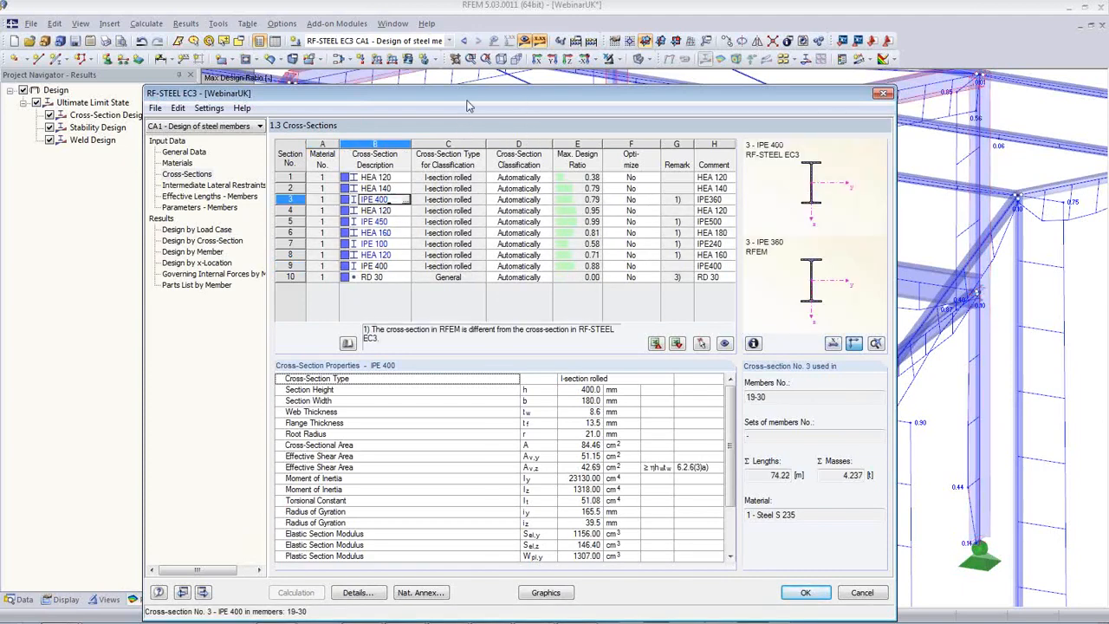
{"action": "left_click_drag", "start_coordinate": [468, 105], "coordinate": [476, 257]}
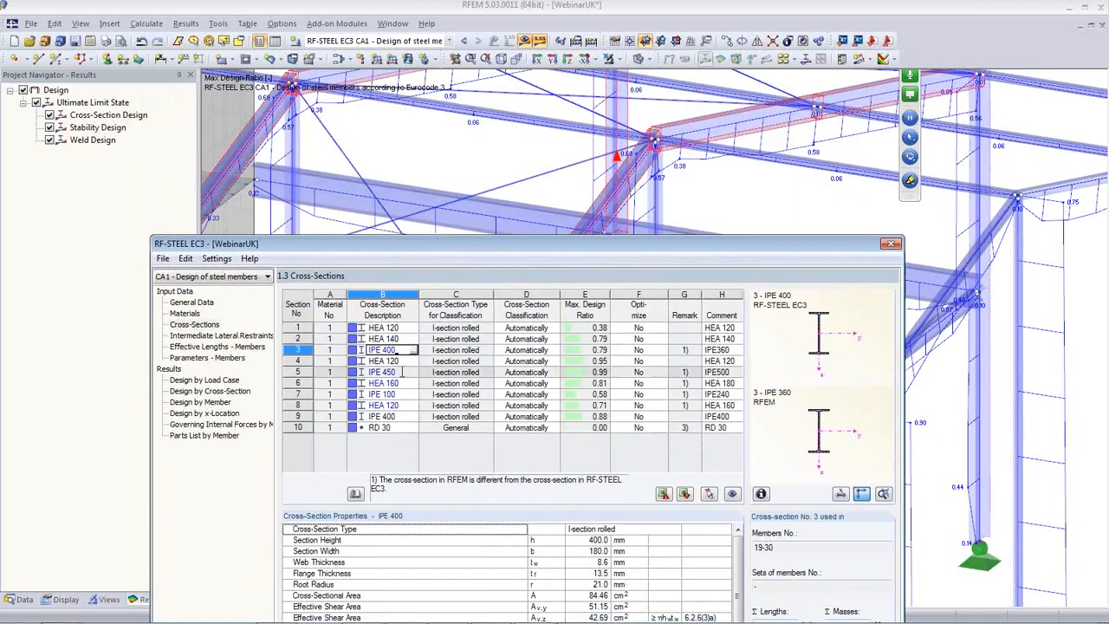
{"action": "left_click", "coordinate": [402, 372]}
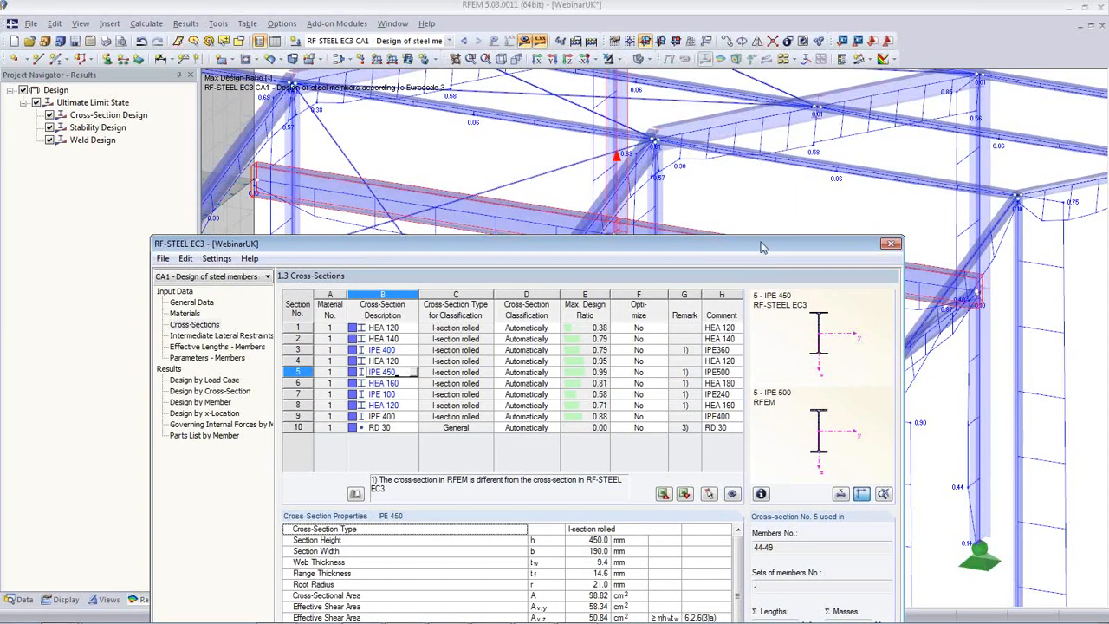
{"action": "left_click", "coordinate": [403, 416]}
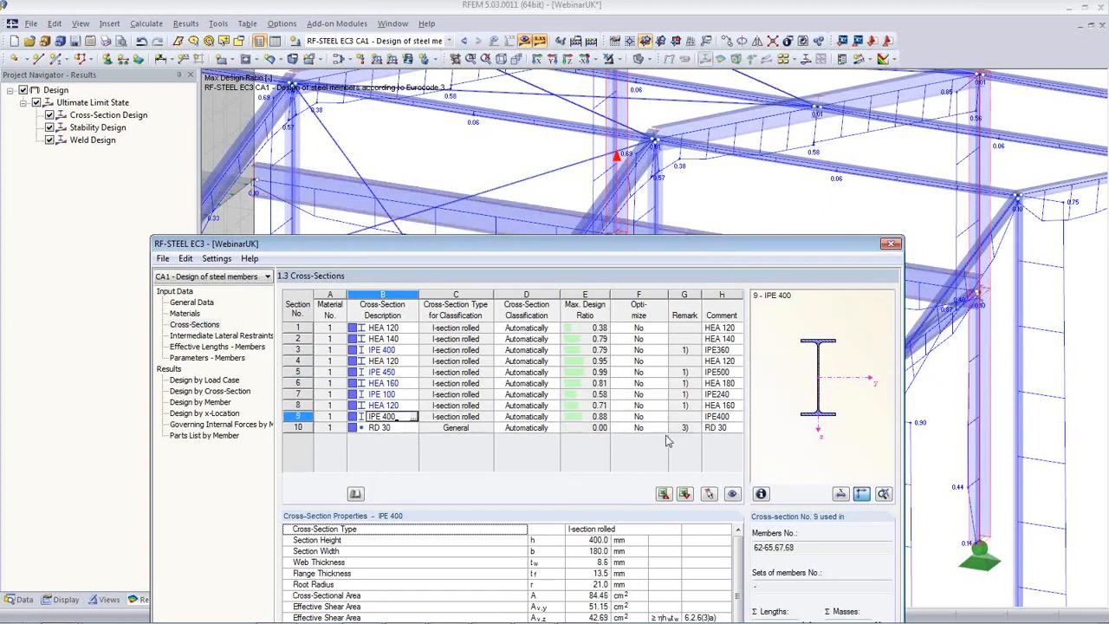
{"action": "left_click", "coordinate": [408, 406]}
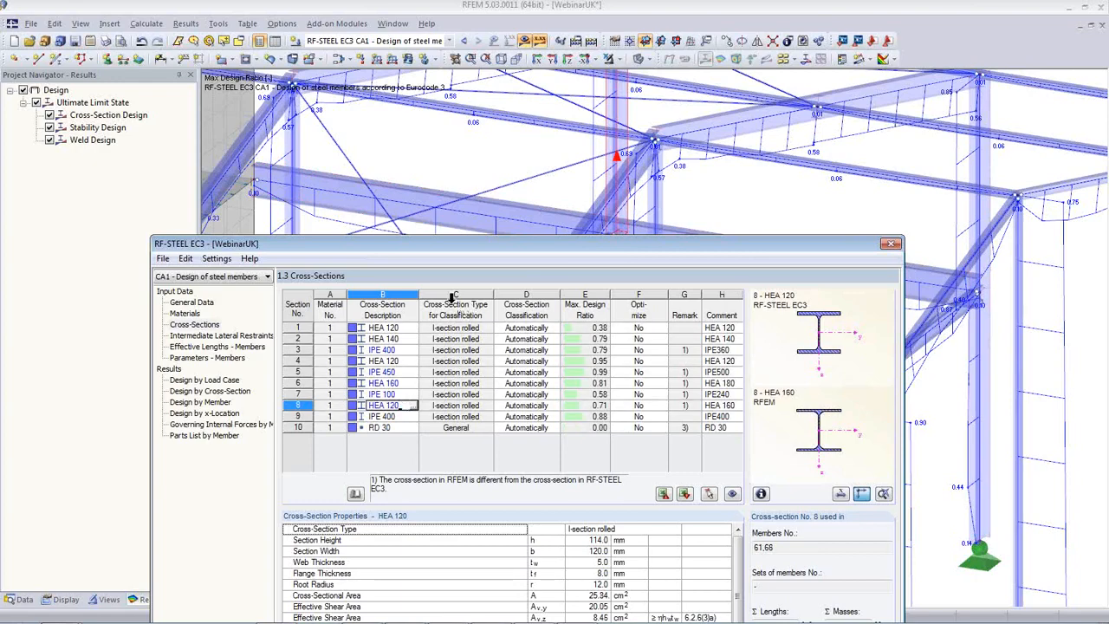
{"action": "left_click_drag", "start_coordinate": [460, 254], "coordinate": [451, 118]}
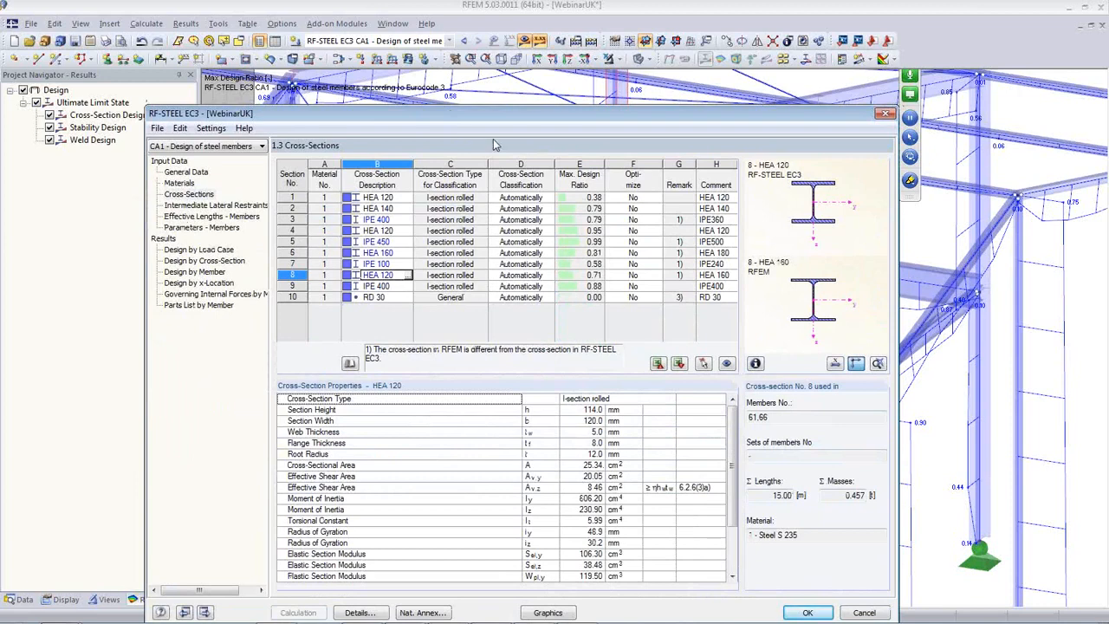
{"action": "left_click_drag", "start_coordinate": [469, 121], "coordinate": [517, 71]}
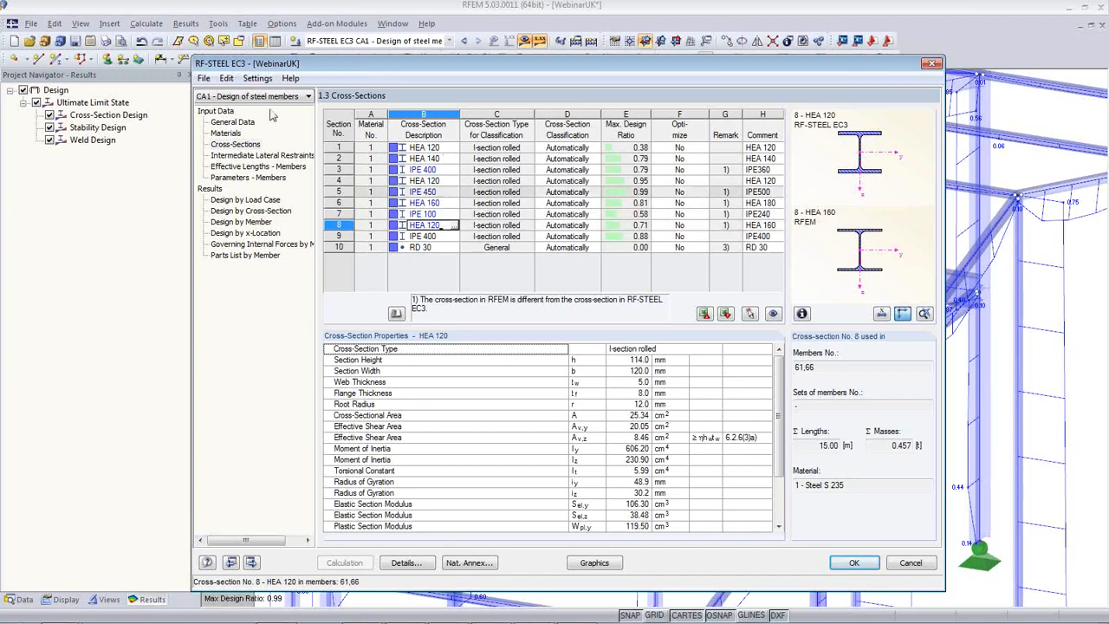
Export all cross-sections to RFEM, accept the deletion of the results, and close the design module with its settings kept.
{"action": "left_click", "coordinate": [227, 79]}
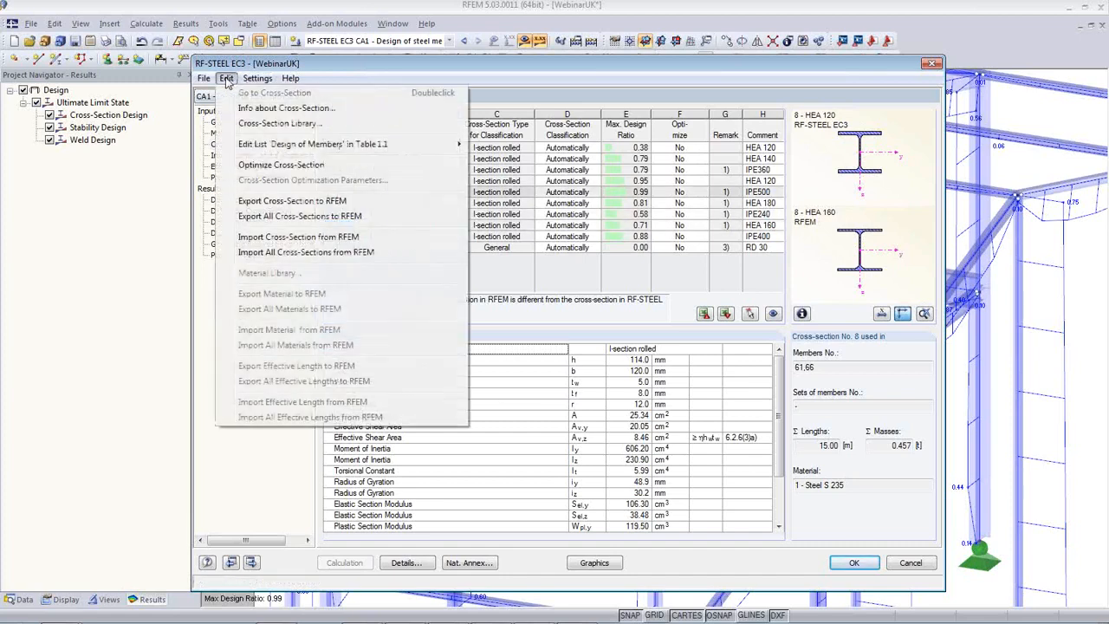
{"action": "left_click", "coordinate": [274, 216]}
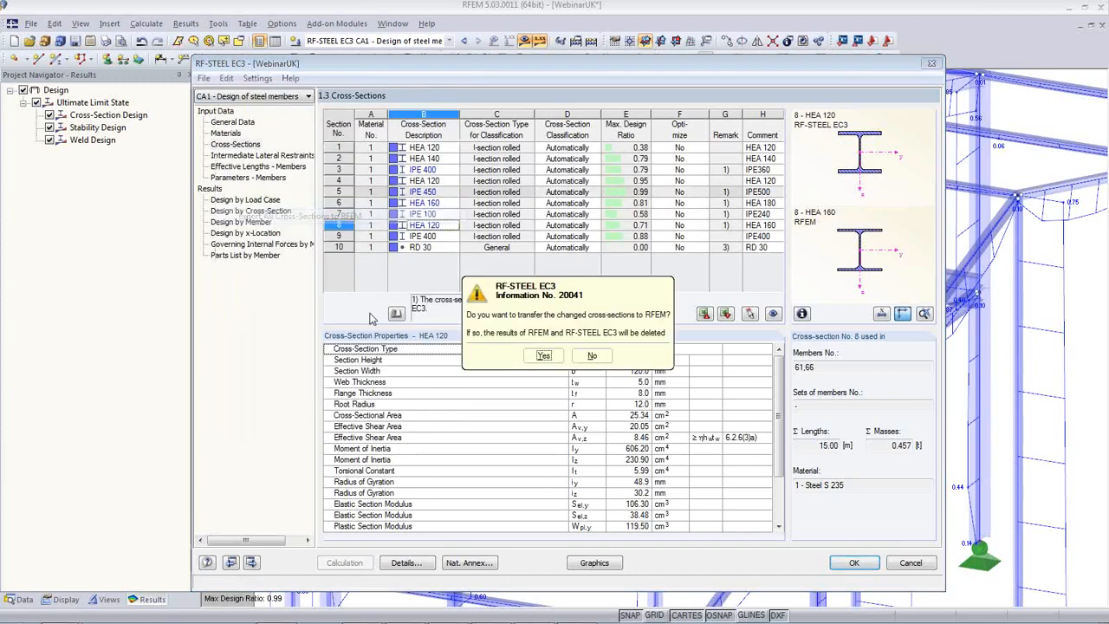
{"action": "left_click", "coordinate": [546, 365]}
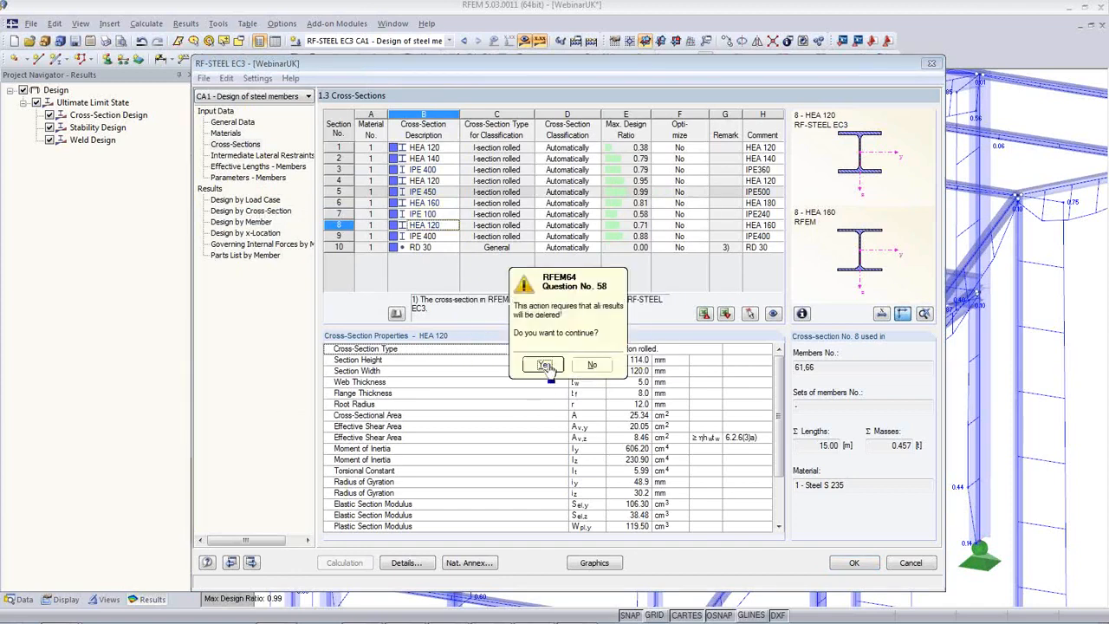
{"action": "left_click", "coordinate": [546, 365]}
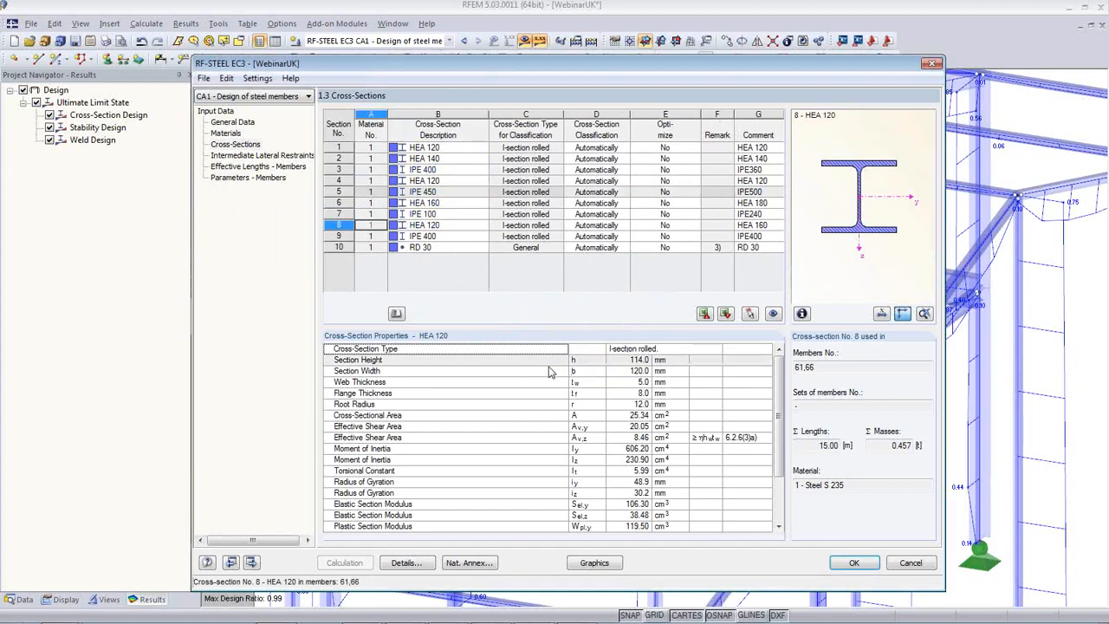
{"action": "left_click", "coordinate": [852, 563]}
{"action": "scroll", "coordinate": [558, 455], "scroll_direction": "down", "scroll_amount": 8}
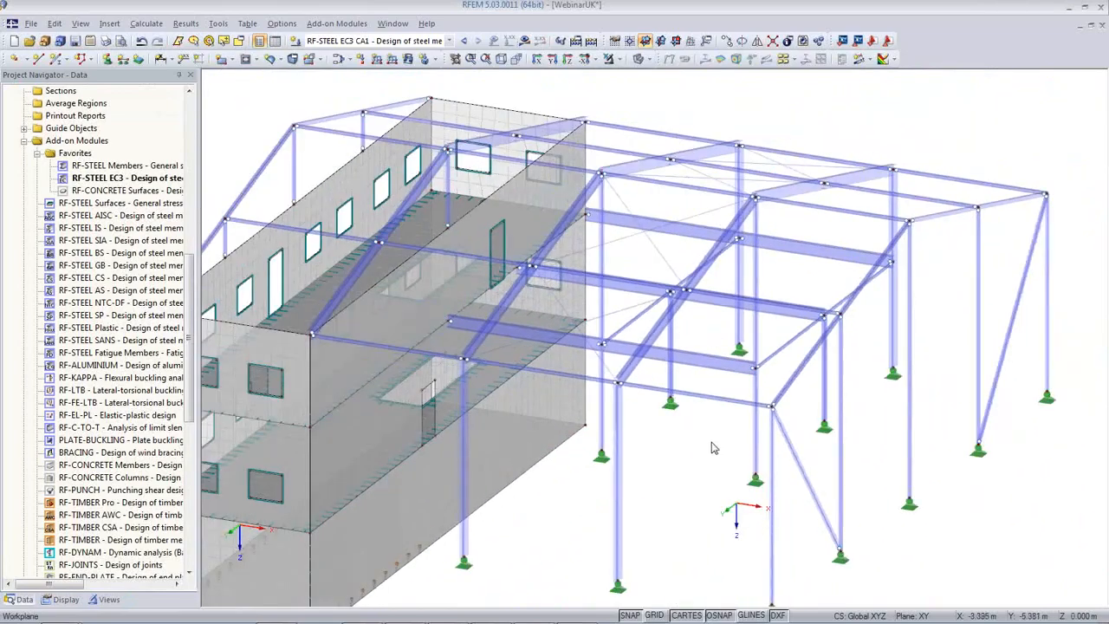
{"action": "middle_click_drag", "start_coordinate": [711, 443], "coordinate": [674, 431], "text": "ctrl"}
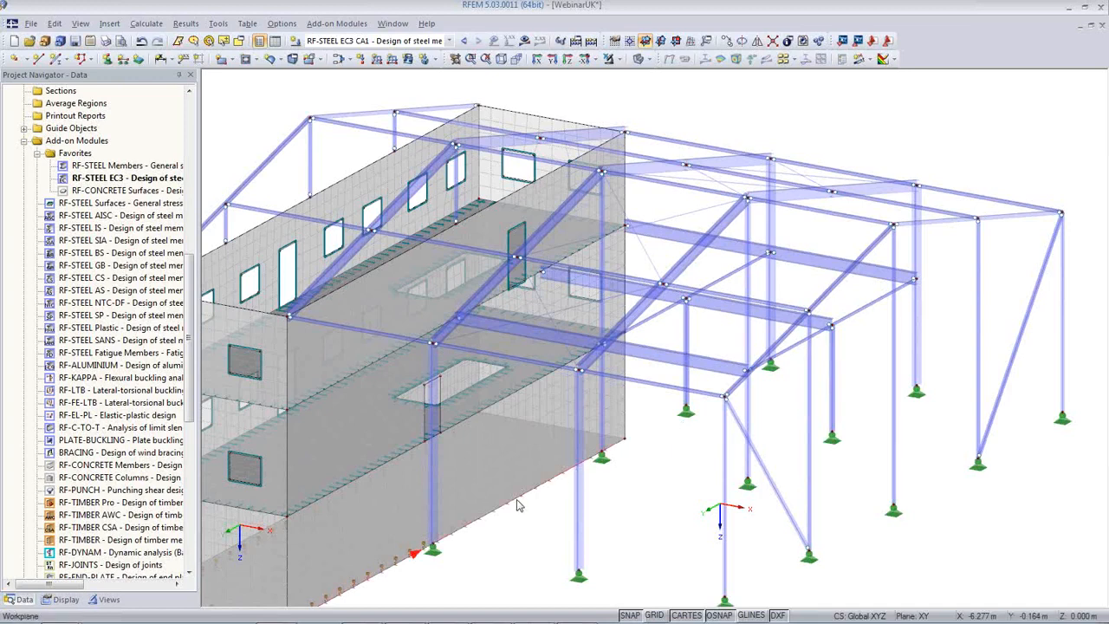
{"action": "middle_click_drag", "start_coordinate": [506, 507], "coordinate": [587, 446]}
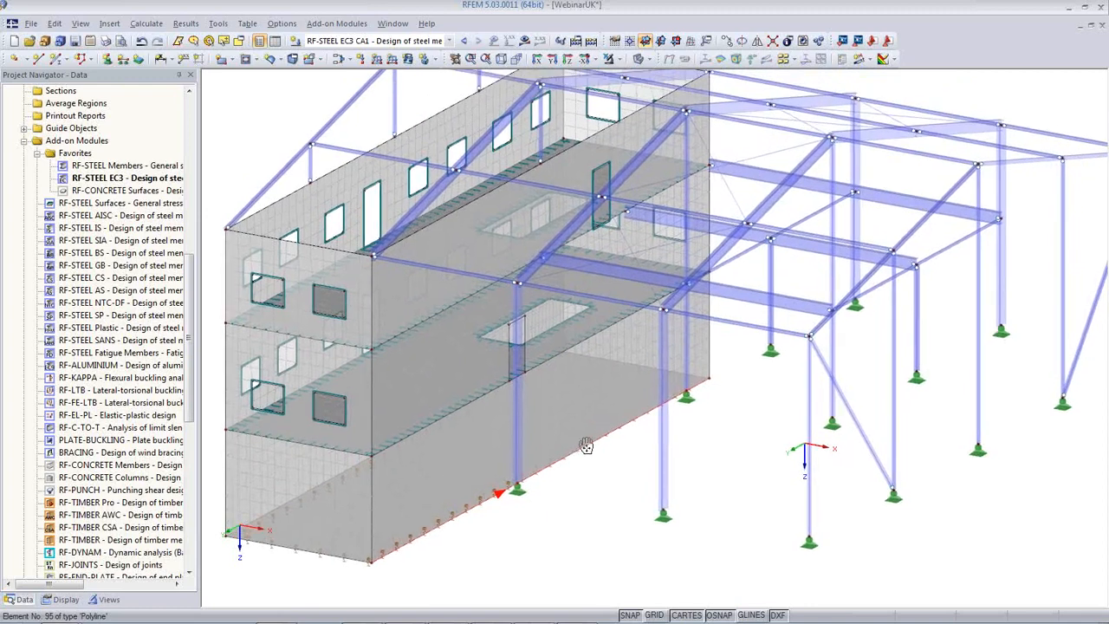
{"action": "scroll", "coordinate": [587, 446], "scroll_direction": "down", "scroll_amount": 2}
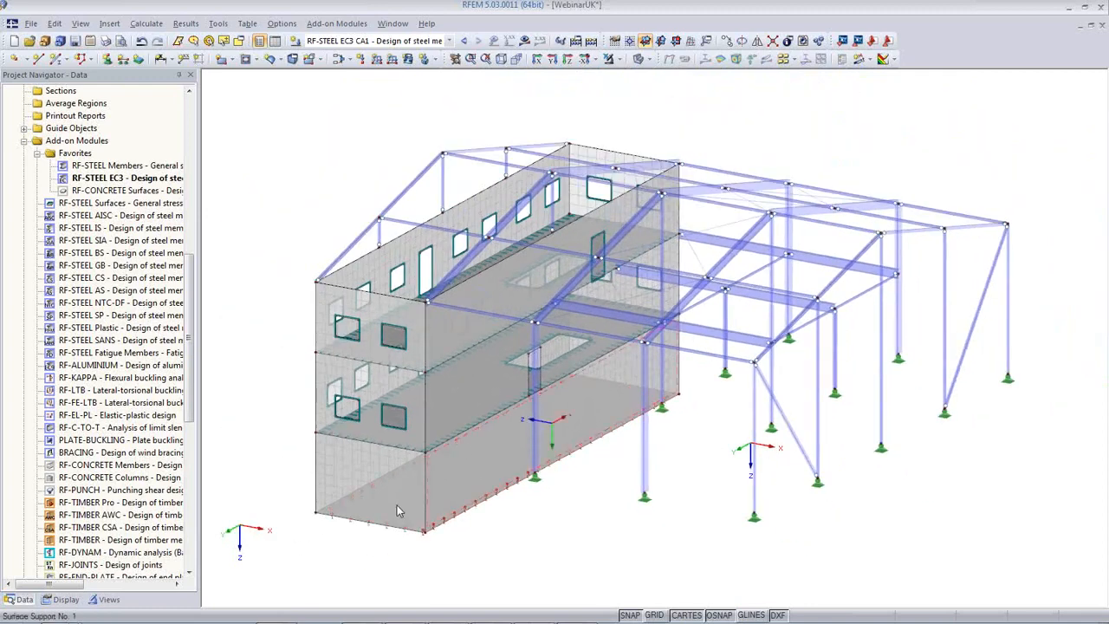
Open the RF-CONCRETE Surfaces design with the United Kingdom (BS) national annex and select RC1 for the ultimate limit state.
{"action": "left_click", "coordinate": [402, 452]}
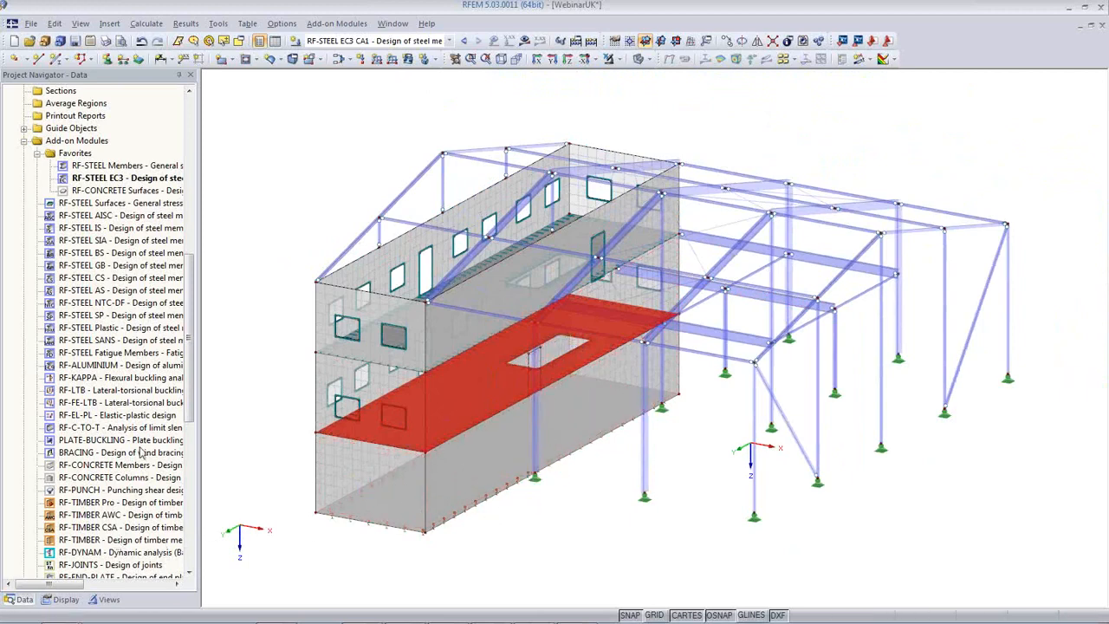
{"action": "double_click", "coordinate": [114, 192]}
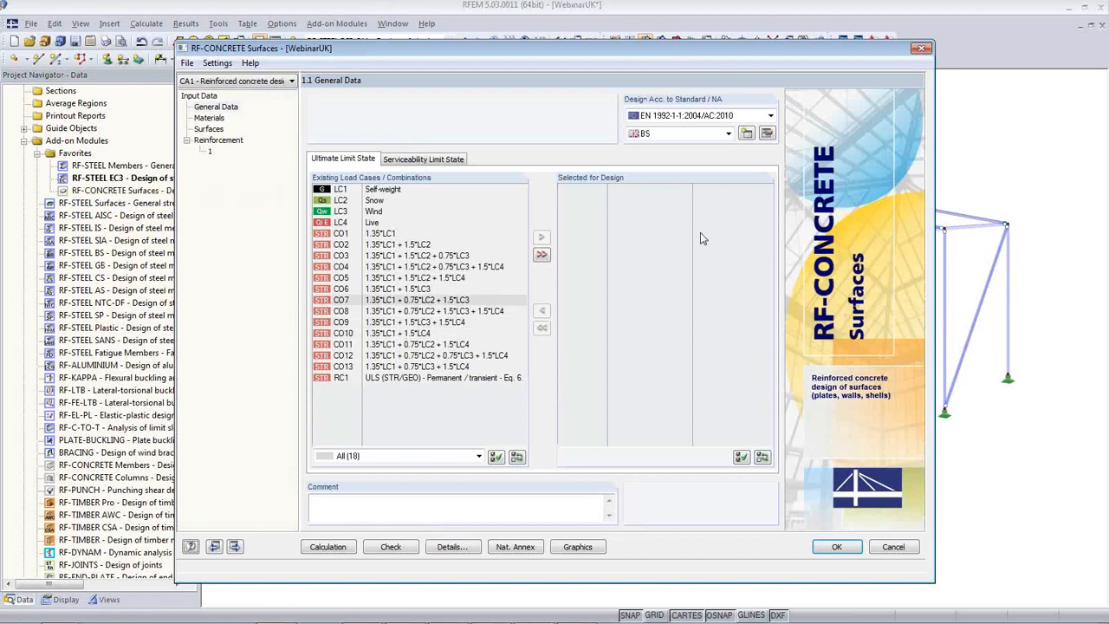
{"action": "left_click", "coordinate": [717, 134]}
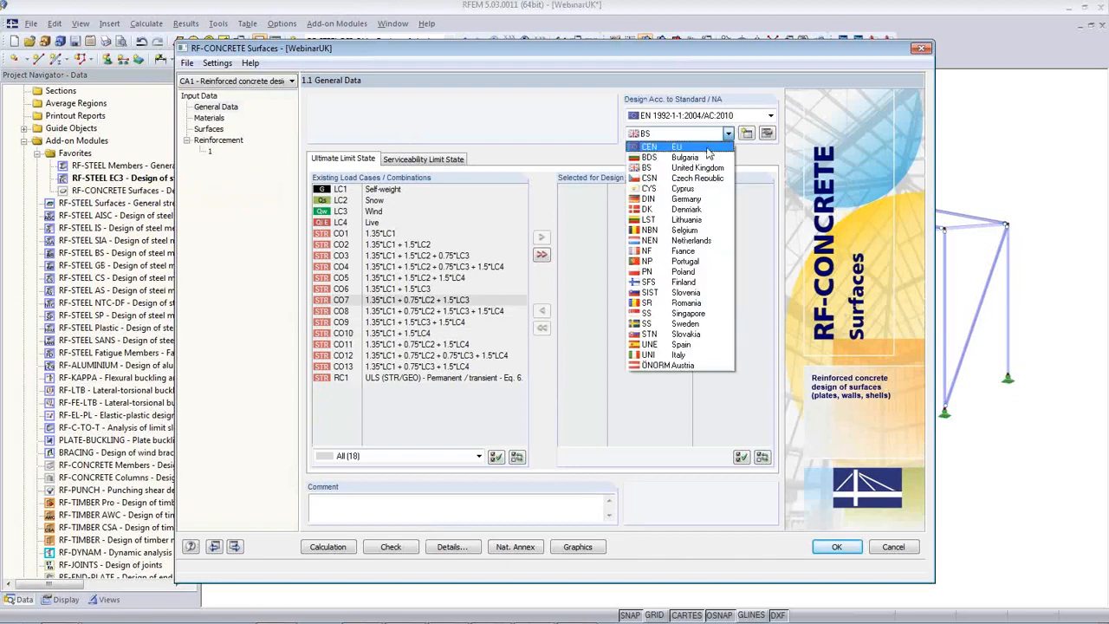
{"action": "left_click", "coordinate": [702, 167]}
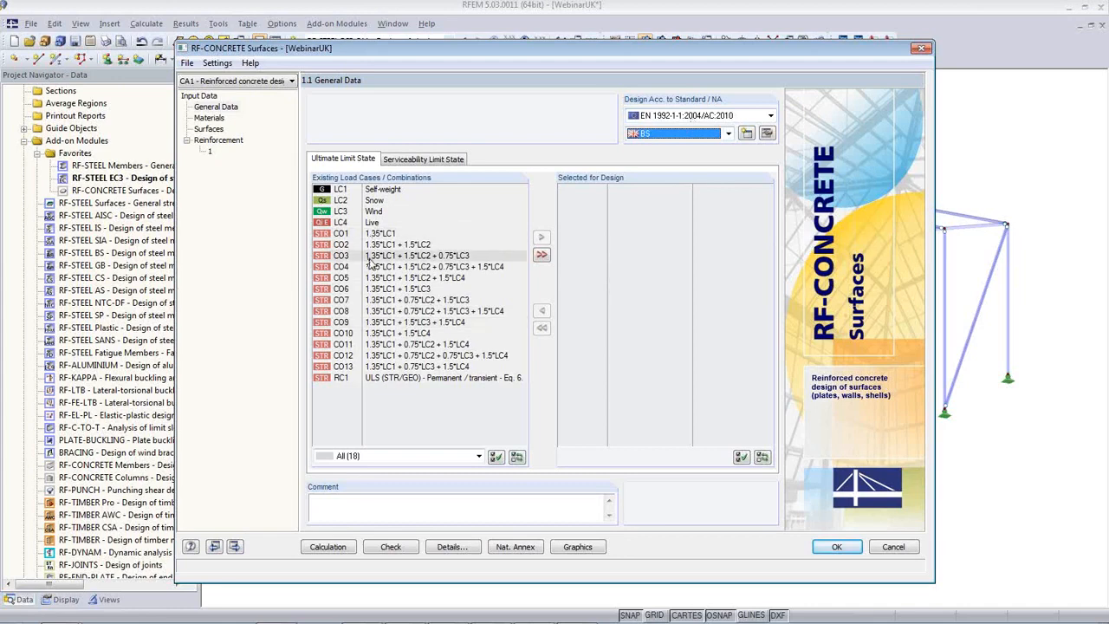
{"action": "double_click", "coordinate": [372, 381]}
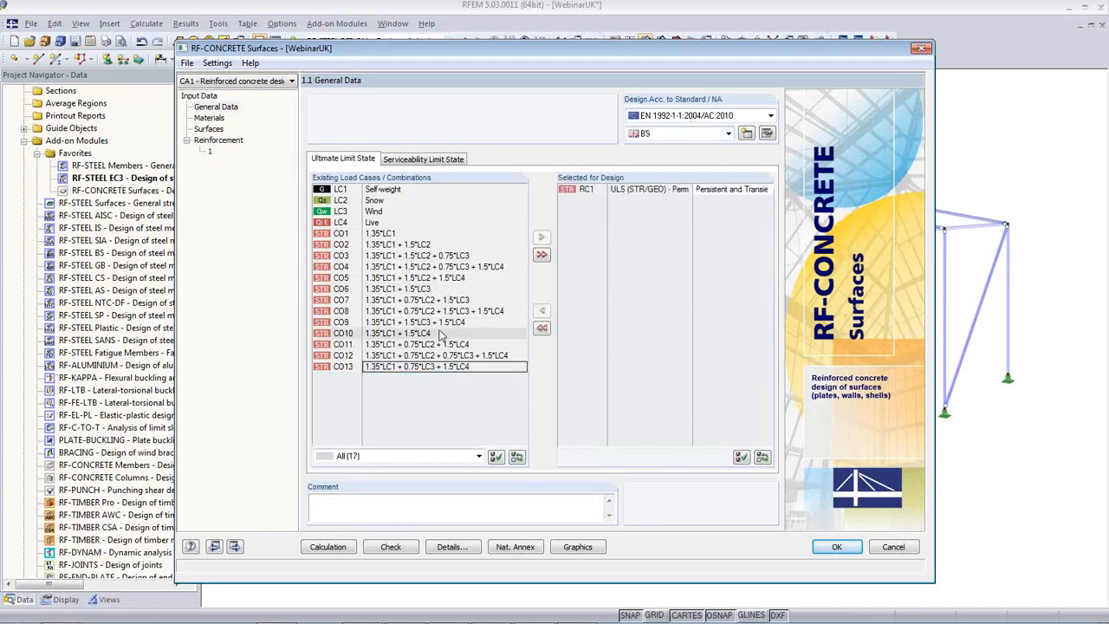
Check the surface thickness data and limit reinforcement group 1 to surface 2, the lowest intermediate floor slab, instead of all surfaces.
{"action": "left_click", "coordinate": [212, 119]}
{"action": "left_click", "coordinate": [208, 129]}
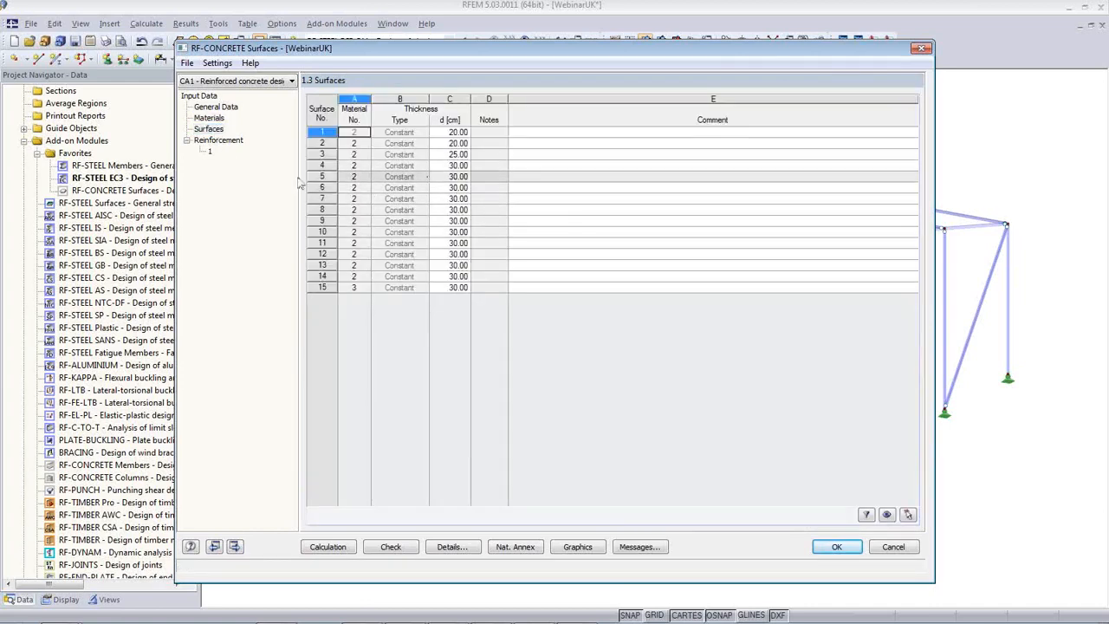
{"action": "left_click", "coordinate": [211, 153]}
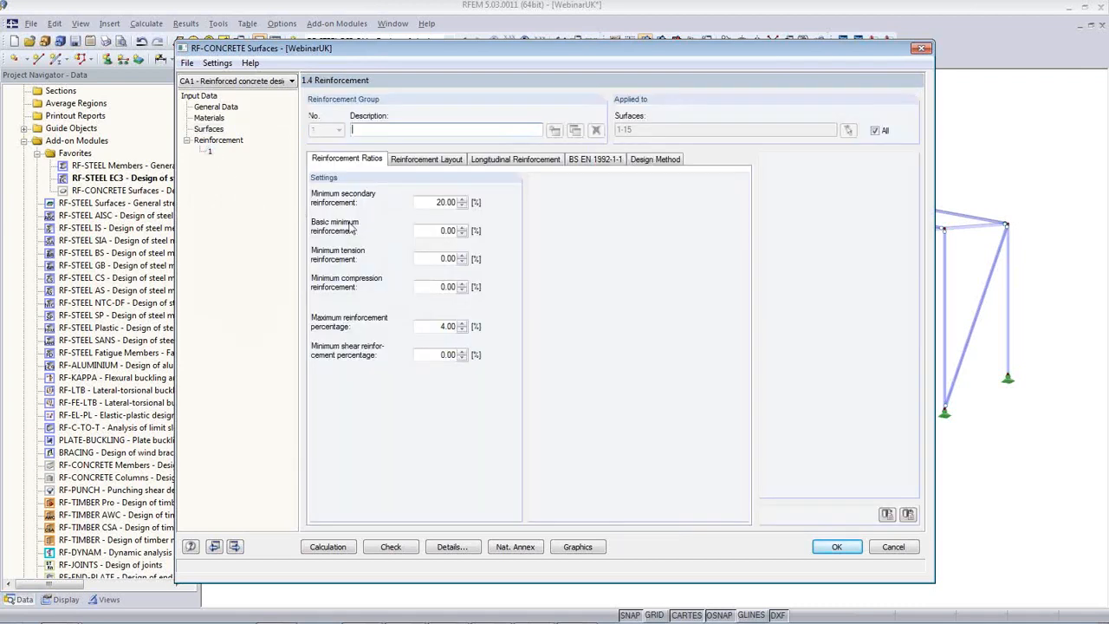
{"action": "left_click", "coordinate": [875, 131]}
{"action": "key", "text": "Delete"}
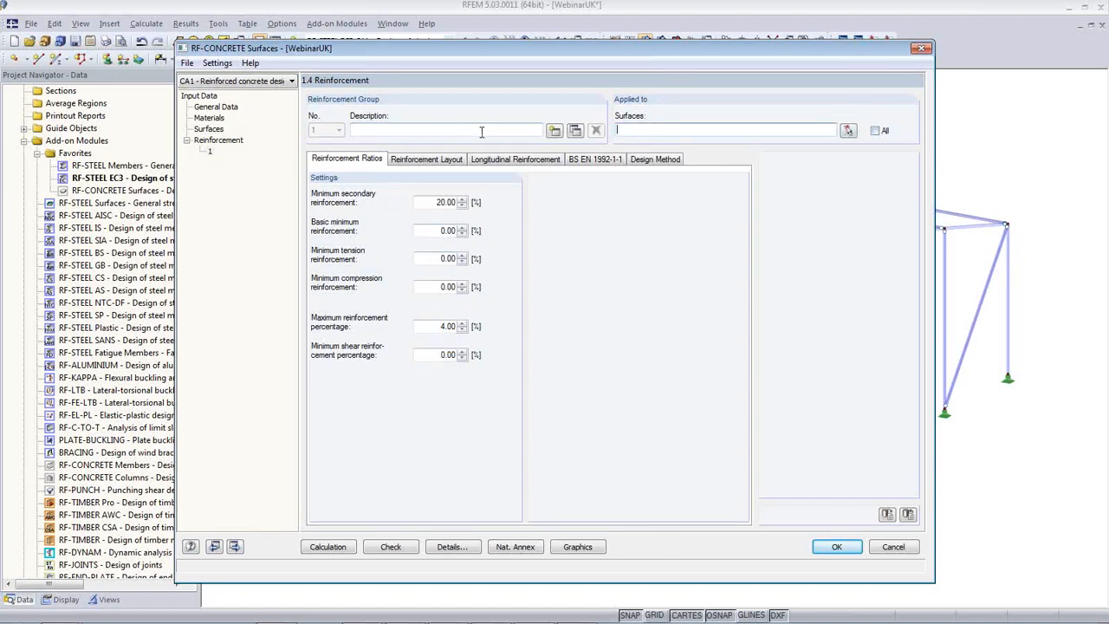
{"action": "left_click", "coordinate": [848, 132]}
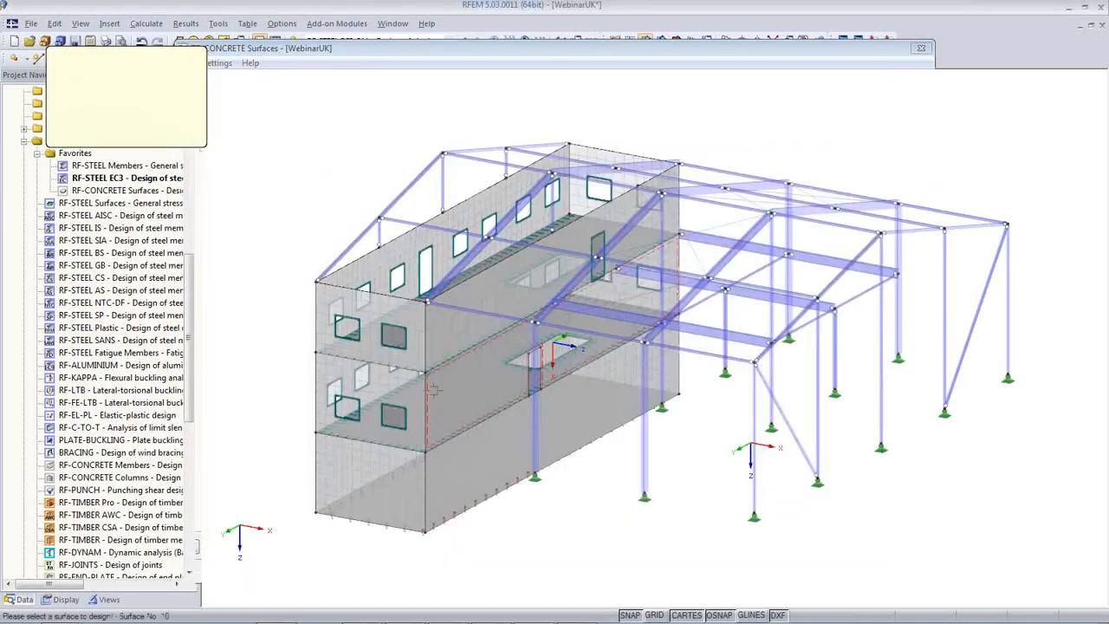
{"action": "left_click", "coordinate": [385, 423]}
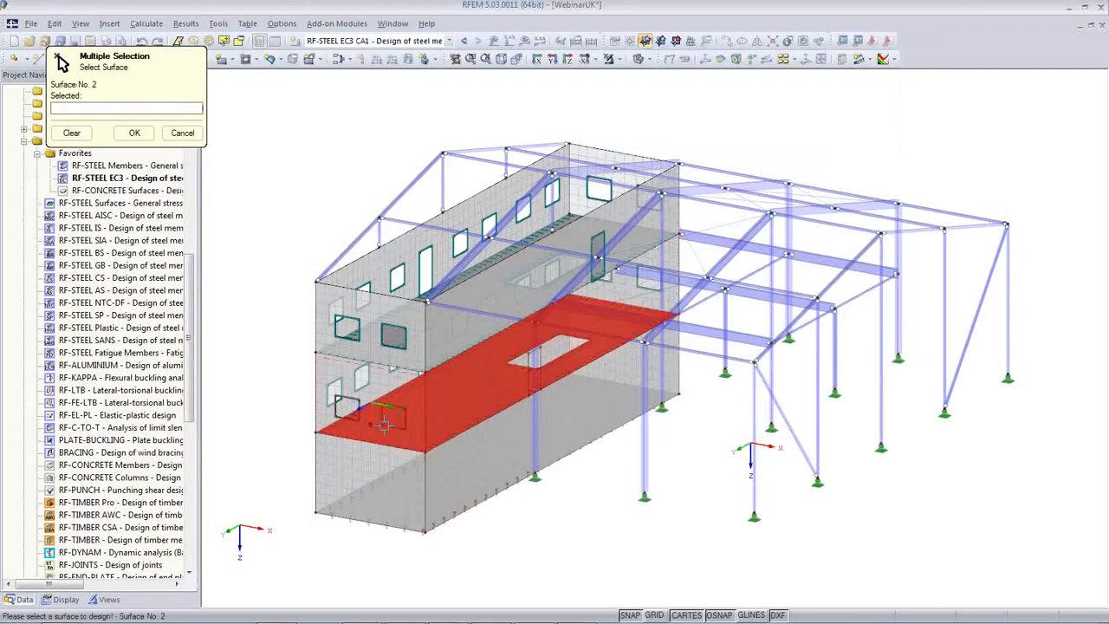
{"action": "left_click", "coordinate": [134, 132]}
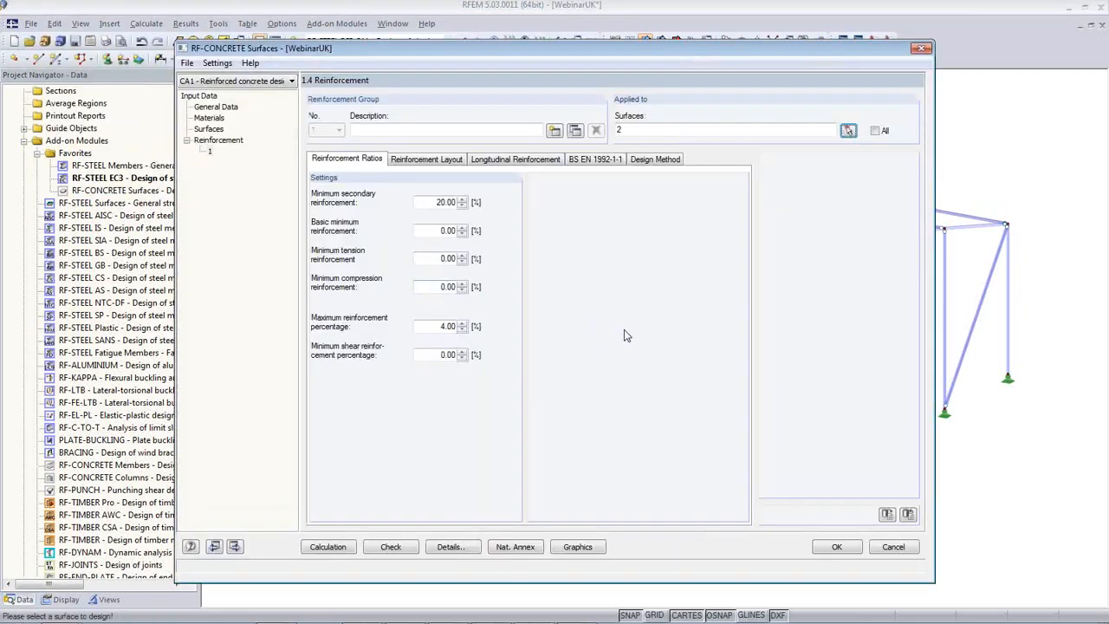
Provide basic longitudinal reinforcement of 10 mm bars at 200 mm spacing, top and bottom, in both reinforcement directions.
{"action": "left_click", "coordinate": [413, 161]}
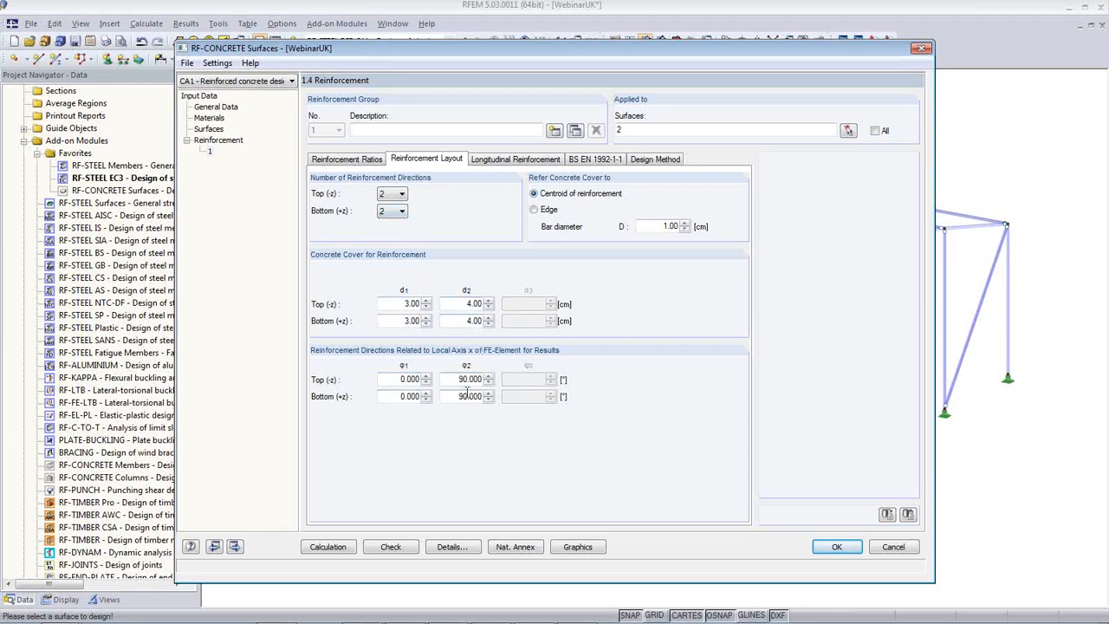
{"action": "left_click", "coordinate": [505, 161]}
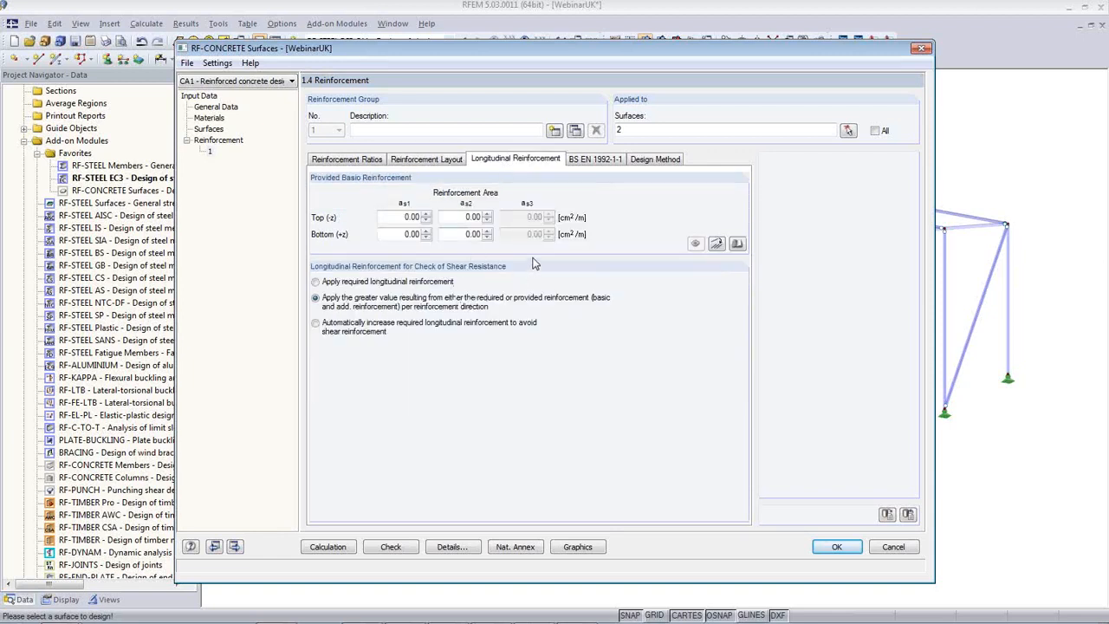
{"action": "left_click", "coordinate": [716, 244]}
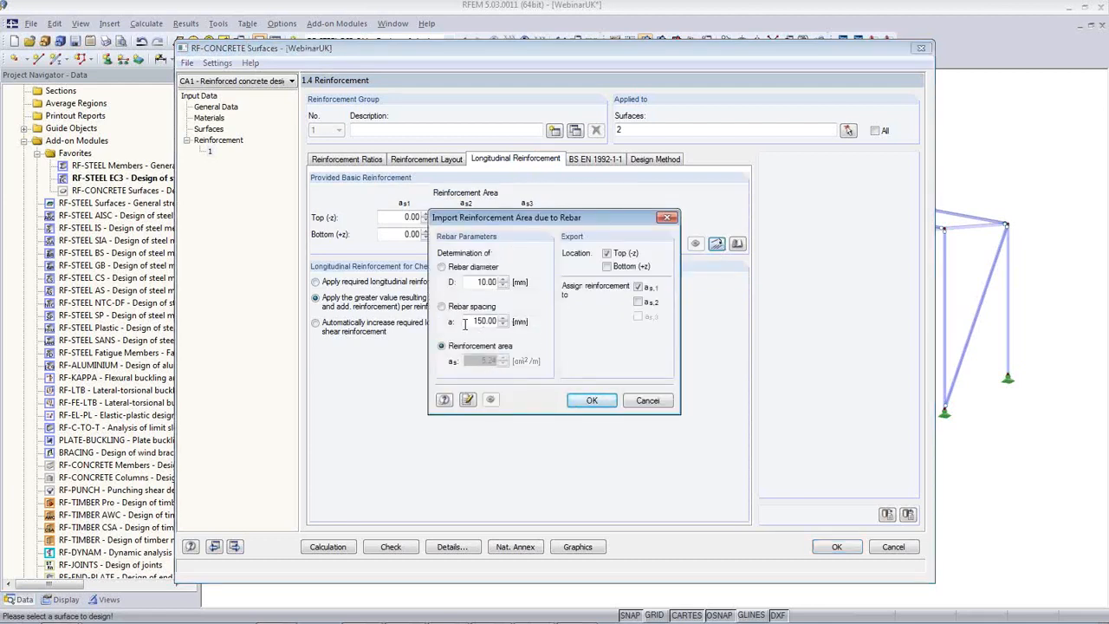
{"action": "left_click_drag", "start_coordinate": [464, 324], "coordinate": [522, 335]}
{"action": "type", "text": "200"}
{"action": "left_click", "coordinate": [482, 282]}
{"action": "left_click", "coordinate": [607, 267]}
{"action": "left_click", "coordinate": [639, 302]}
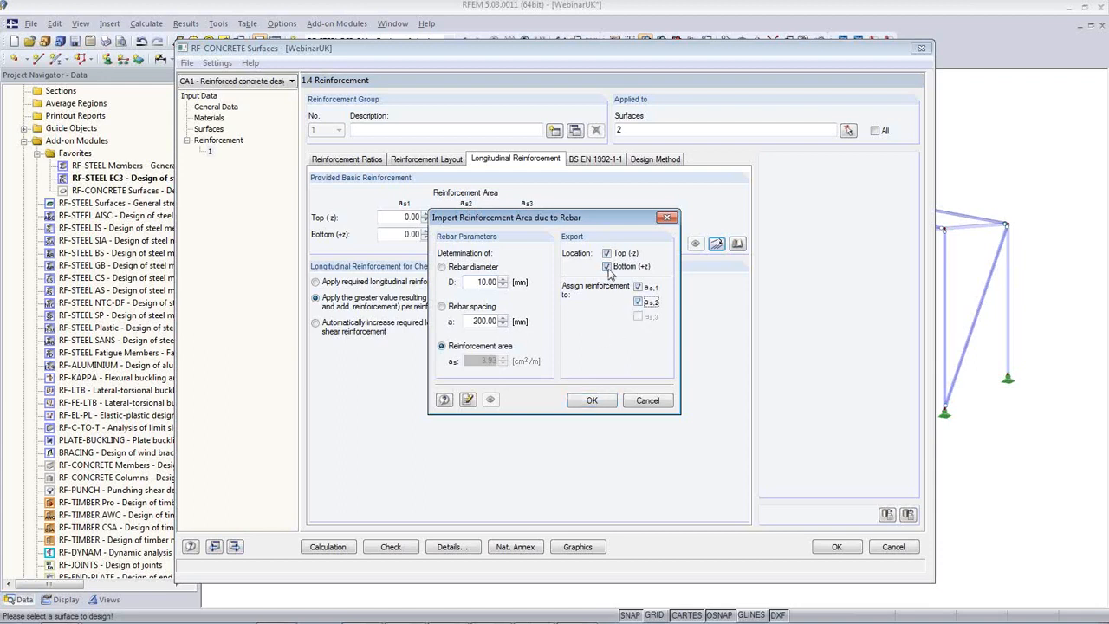
{"action": "left_click", "coordinate": [592, 401]}
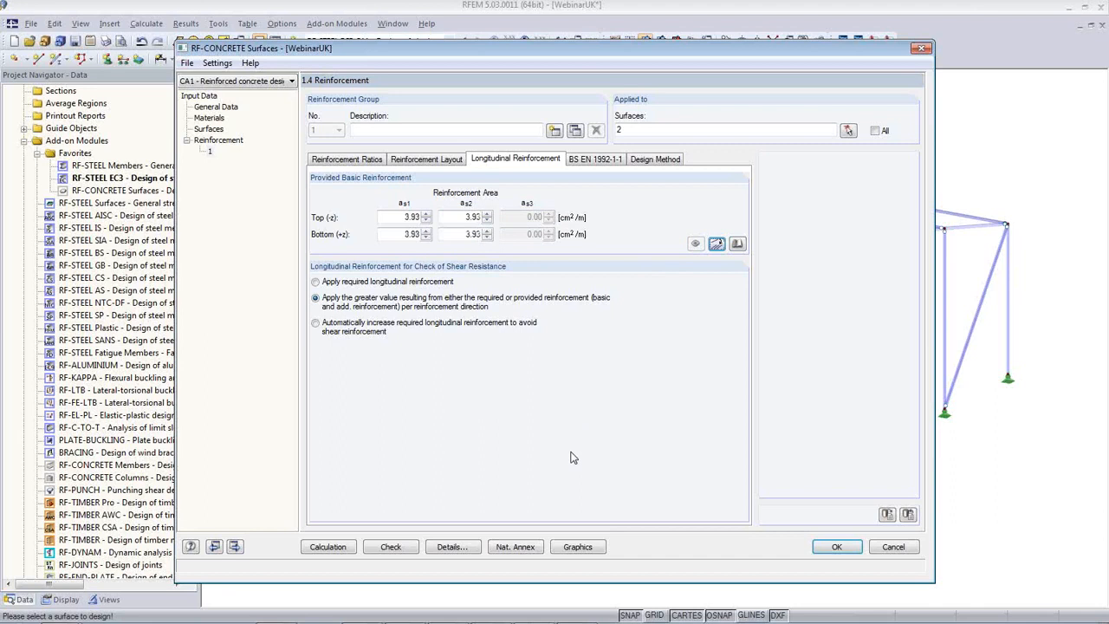
Calculate the required slab reinforcement and filter the total results to exclude the non-designable points.
{"action": "left_click", "coordinate": [328, 548]}
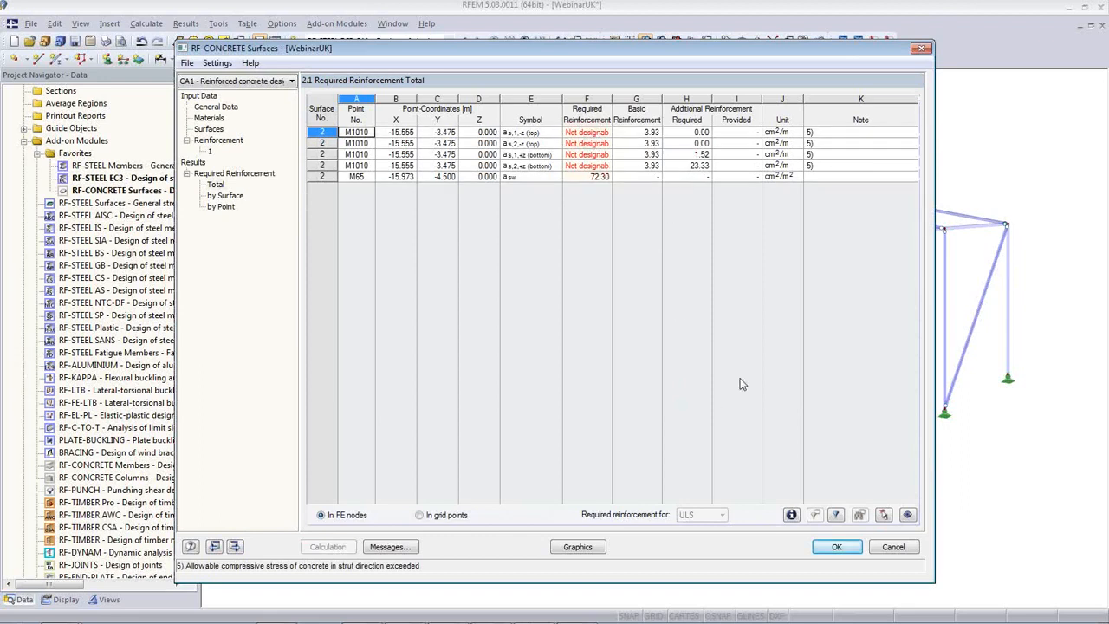
{"action": "left_click", "coordinate": [836, 515]}
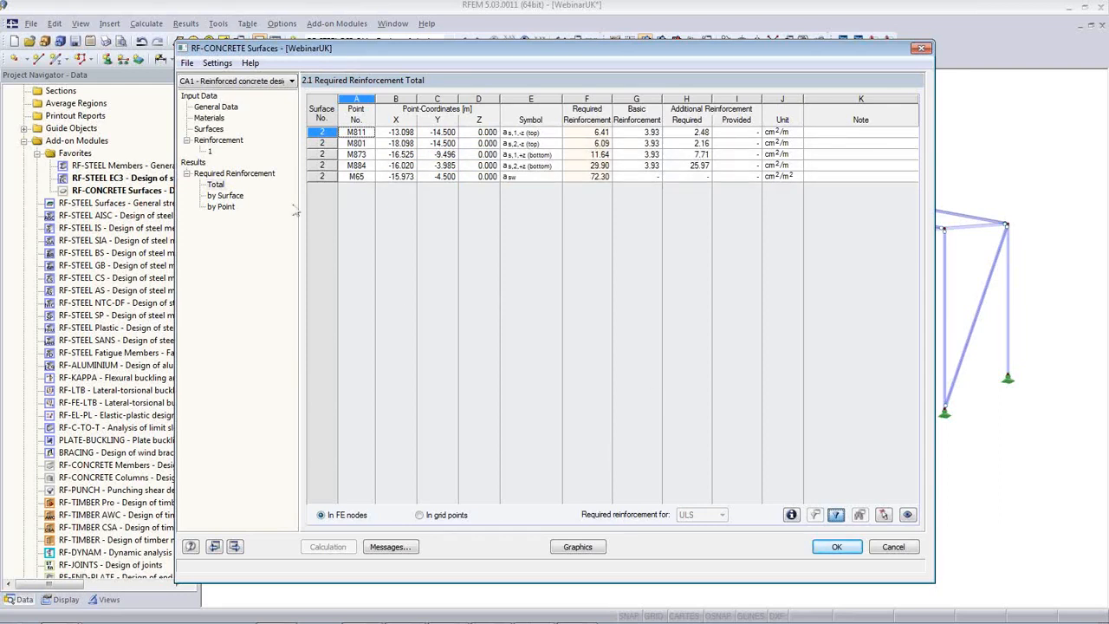
Set the design thickness of surfaces 1 and 2 to 30 cm, keeping the floor slabs visible in the model.
{"action": "left_click", "coordinate": [212, 129]}
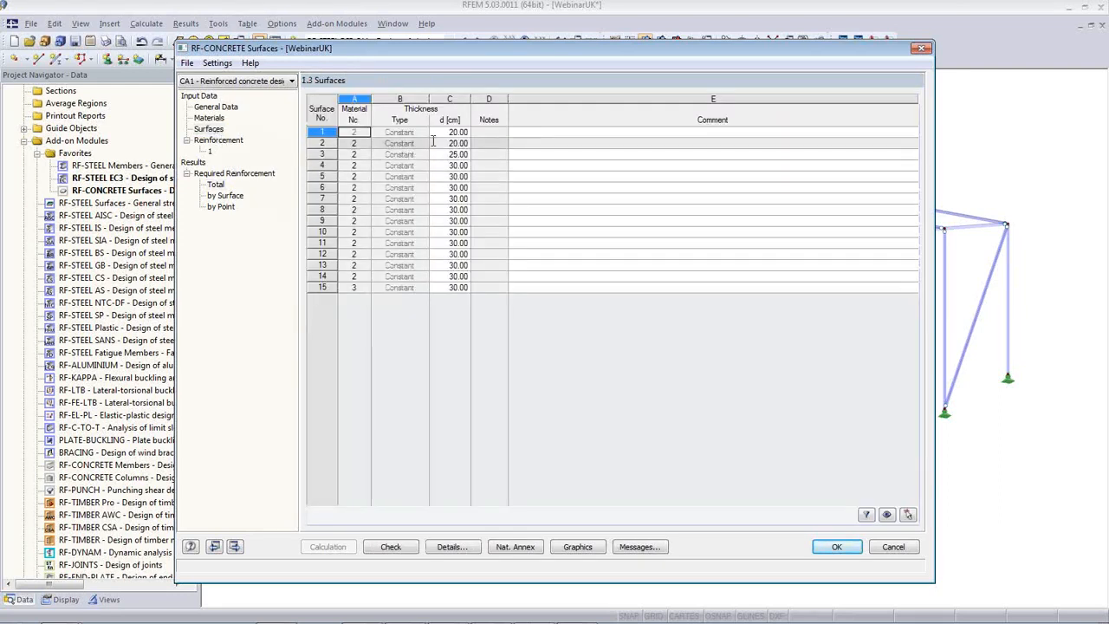
{"action": "left_click_drag", "start_coordinate": [464, 57], "coordinate": [607, 404]}
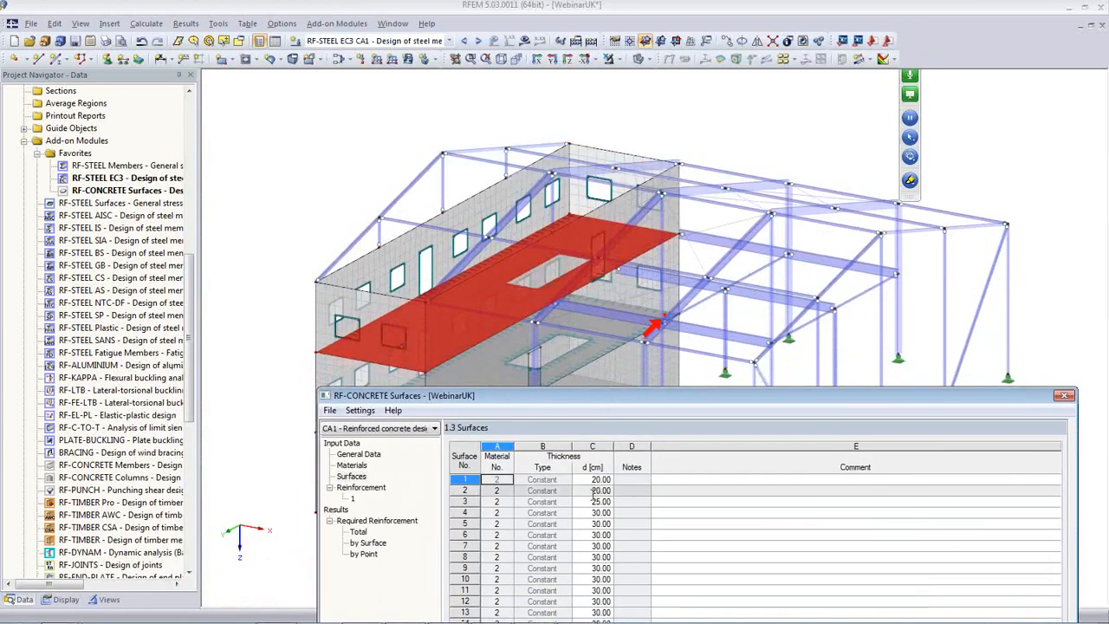
{"action": "left_click", "coordinate": [593, 491]}
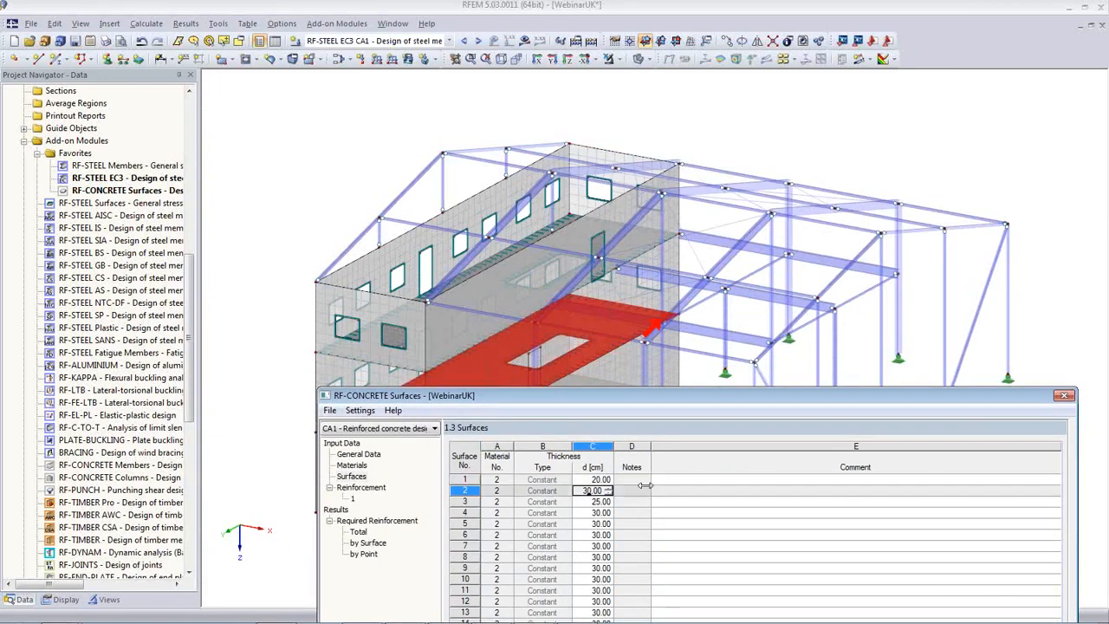
{"action": "key", "text": "Up"}
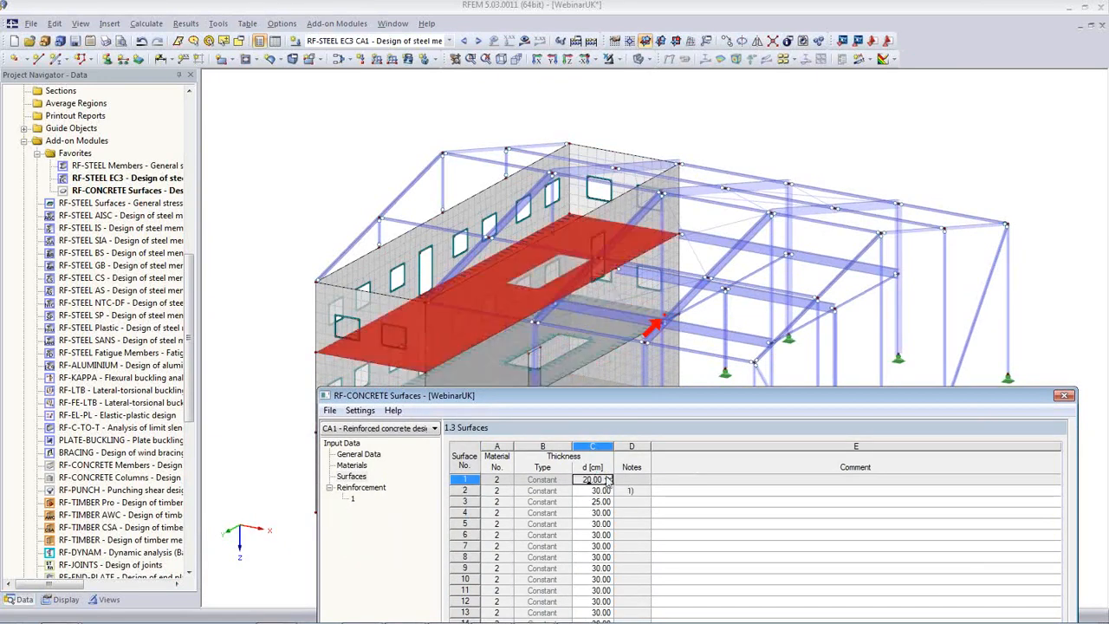
{"action": "type", "text": "30.00"}
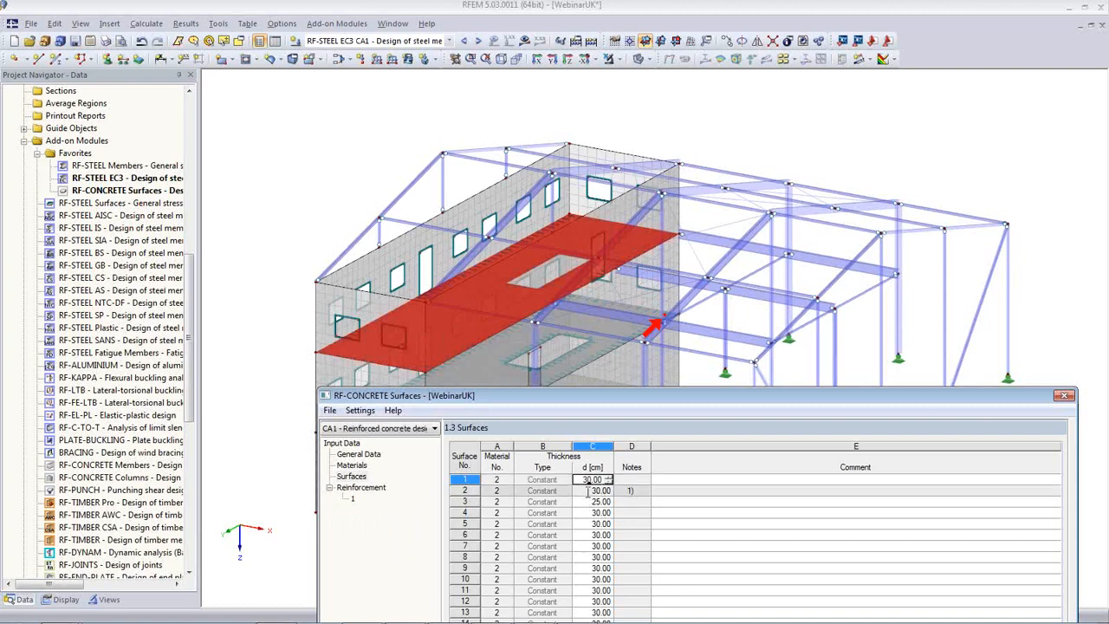
{"action": "key", "text": "Return"}
Recalculate the required reinforcement with the new thicknesses, review the totals, and close the concrete module with its settings kept.
{"action": "left_click_drag", "start_coordinate": [575, 388], "coordinate": [490, 97]}
{"action": "left_click", "coordinate": [385, 602]}
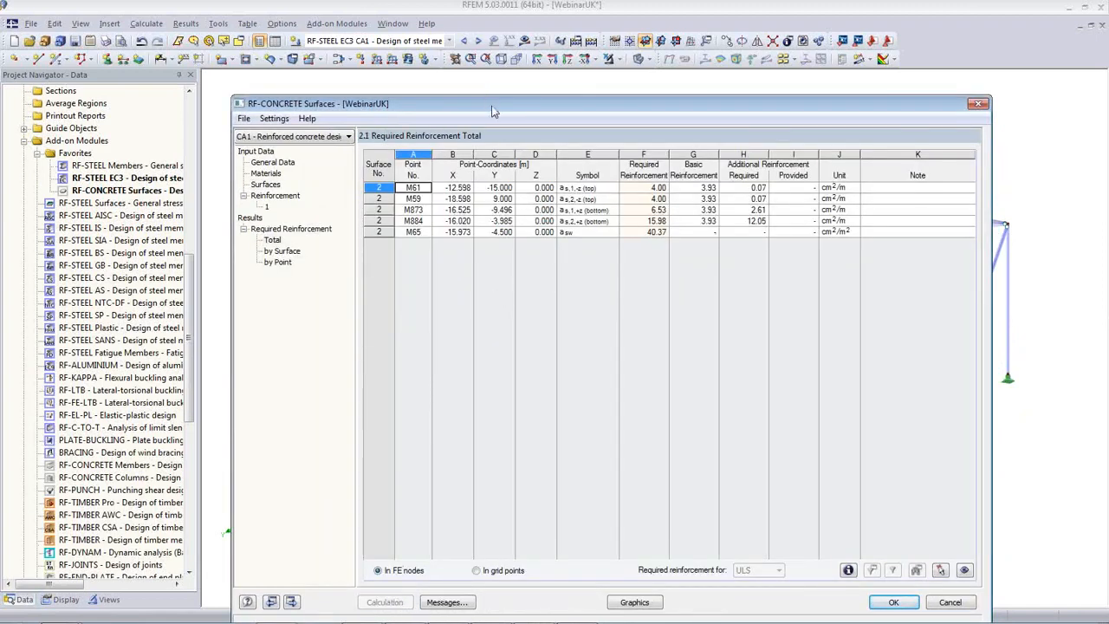
{"action": "mouse_move", "coordinate": [492, 110]}
{"action": "left_mouse_down"}
{"action": "mouse_move", "coordinate": [451, 72]}
{"action": "mouse_move", "coordinate": [486, 103]}
{"action": "left_mouse_up"}
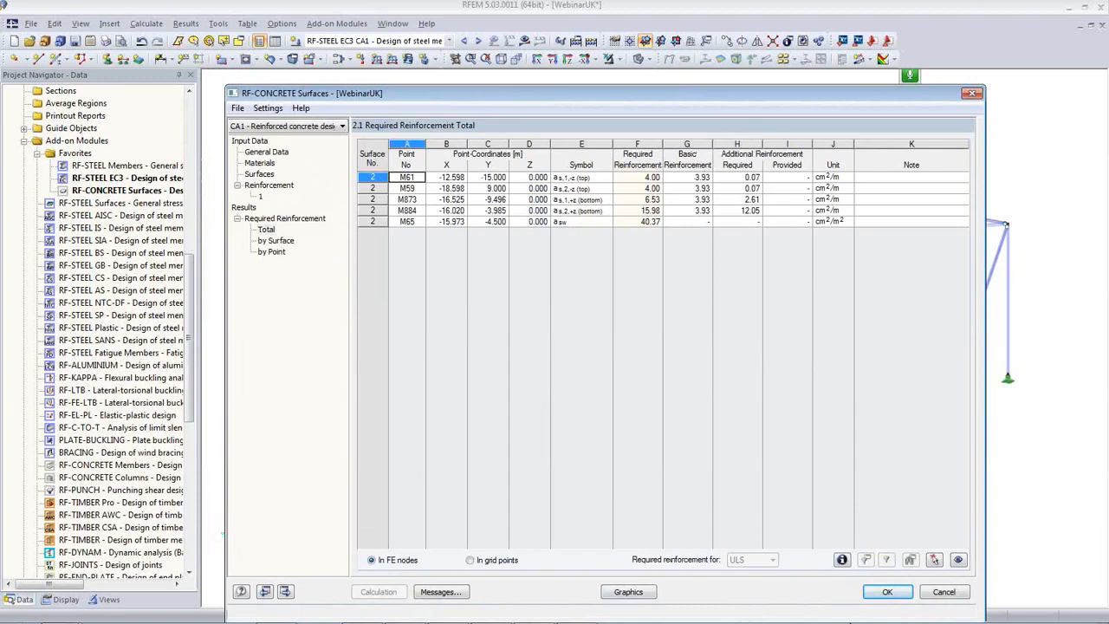
{"action": "left_click", "coordinate": [887, 592]}
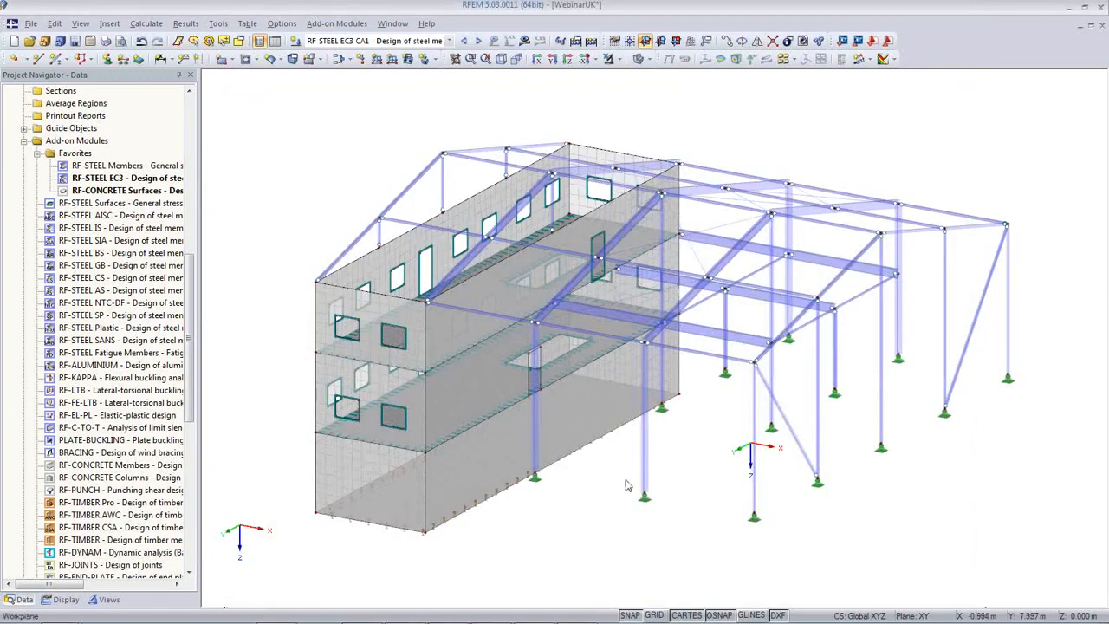
Display the RF-CONCRETE Surfaces CA1 reinforcement results on the model.
{"action": "left_click", "coordinate": [449, 41]}
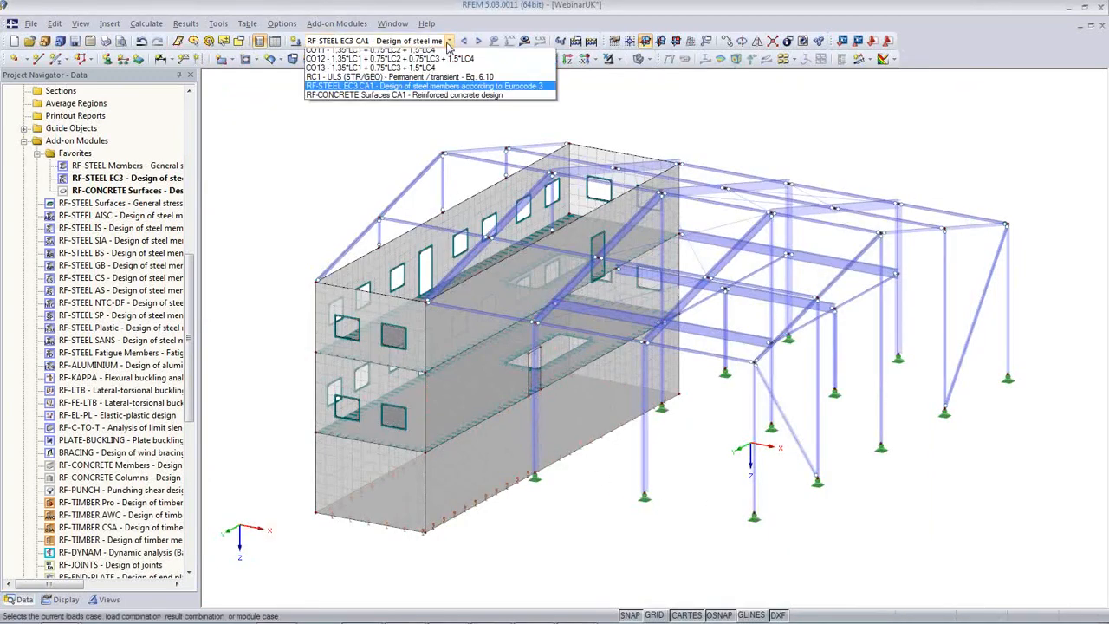
{"action": "left_click", "coordinate": [419, 227]}
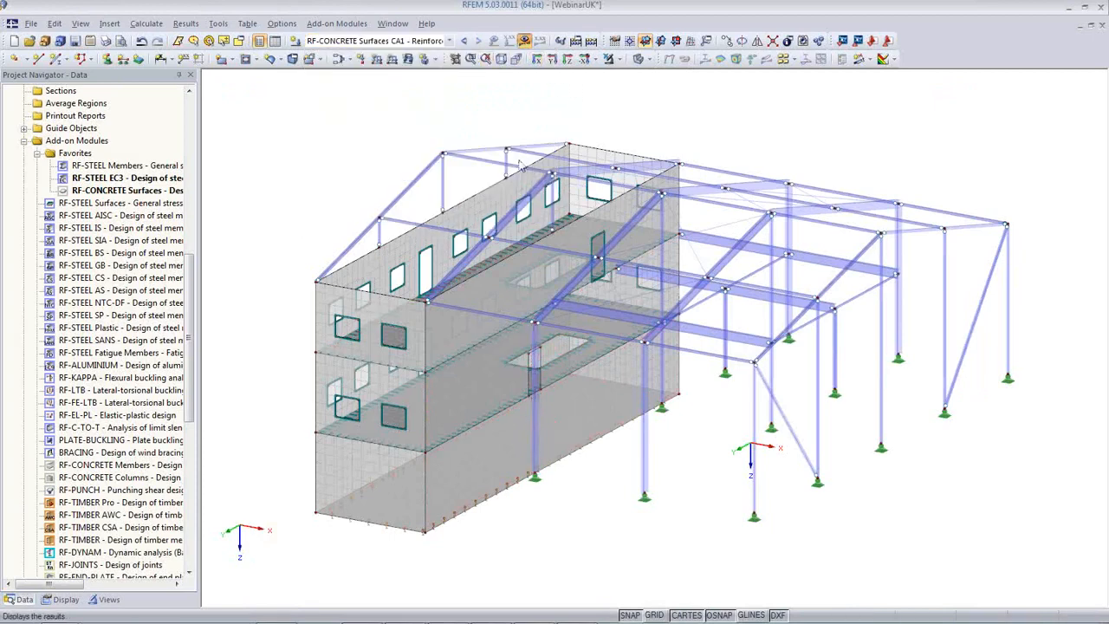
{"action": "left_click", "coordinate": [525, 40]}
Isolate the lowest intermediate floor slab with a visibility window in the front view.
{"action": "middle_click_drag", "start_coordinate": [512, 525], "coordinate": [695, 416], "text": "ctrl"}
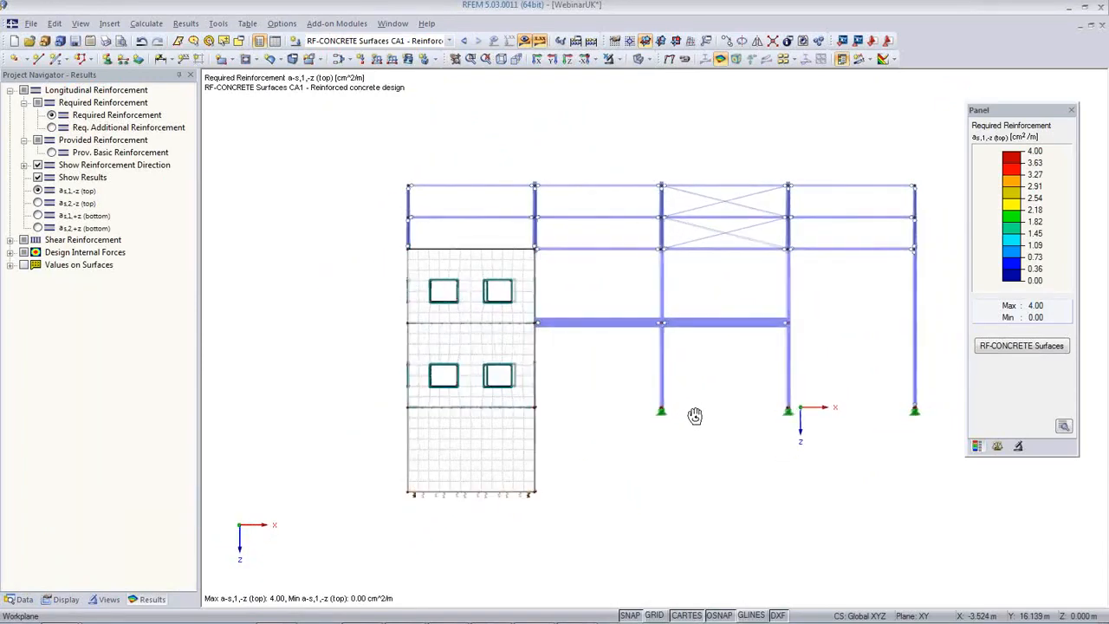
{"action": "left_click", "coordinate": [620, 60]}
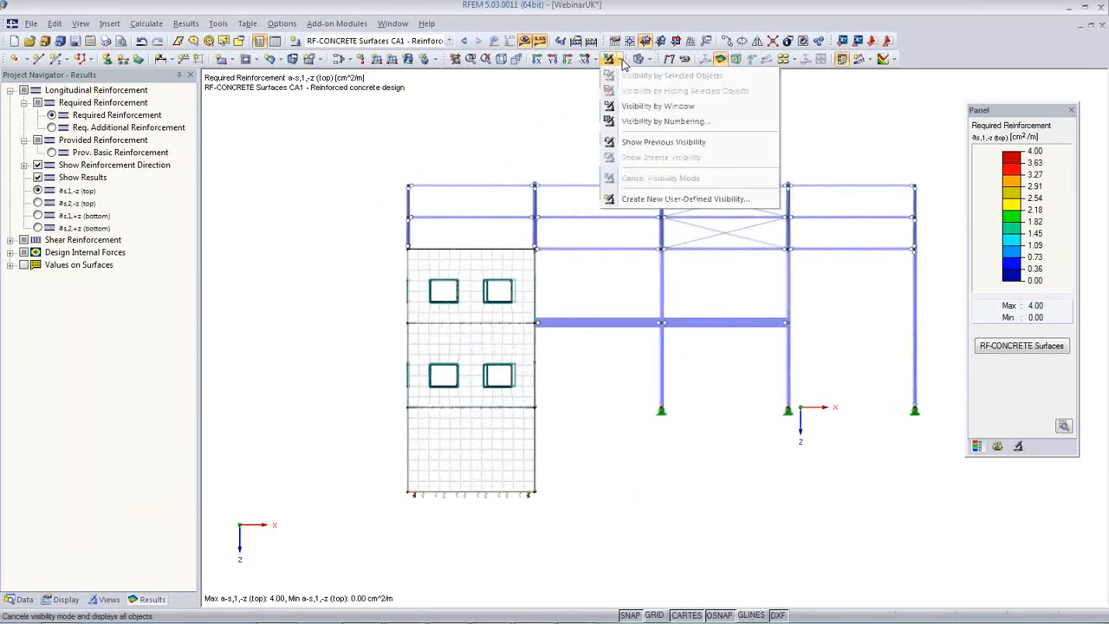
{"action": "left_click", "coordinate": [633, 106]}
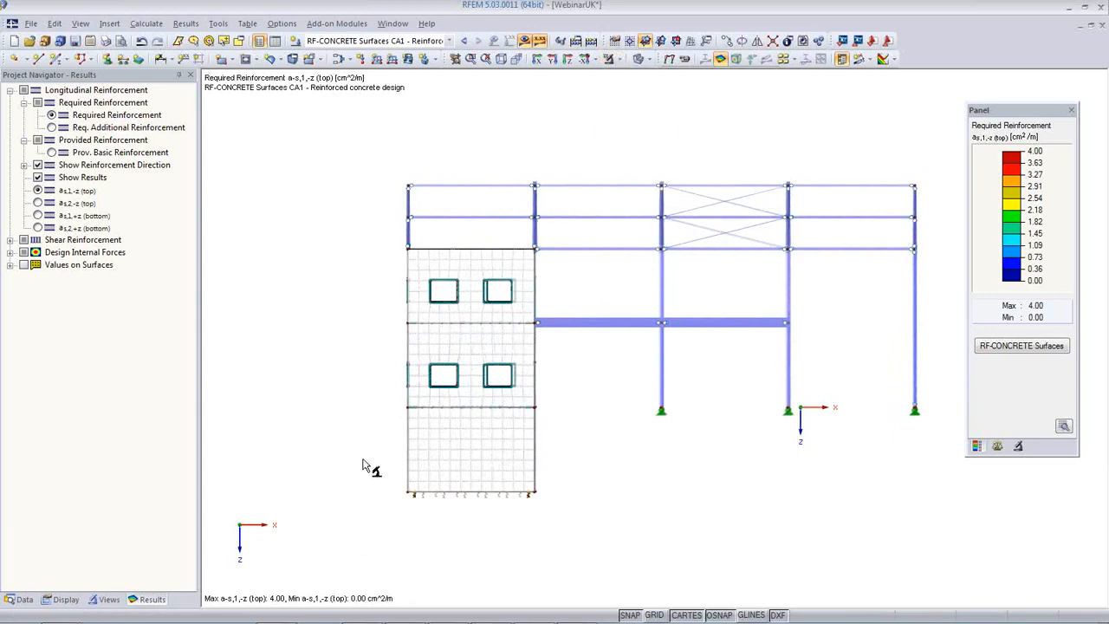
{"action": "left_click_drag", "start_coordinate": [399, 410], "coordinate": [564, 426]}
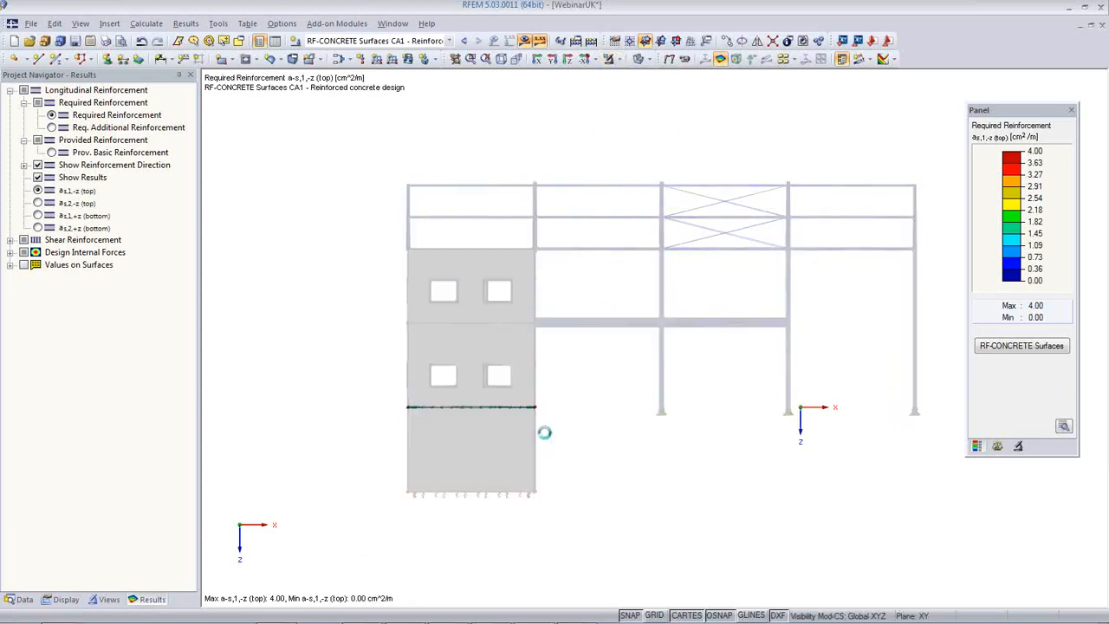
Show the isolated slab in isometric view with the required reinforcement values labelled on its surface.
{"action": "left_click", "coordinate": [501, 58]}
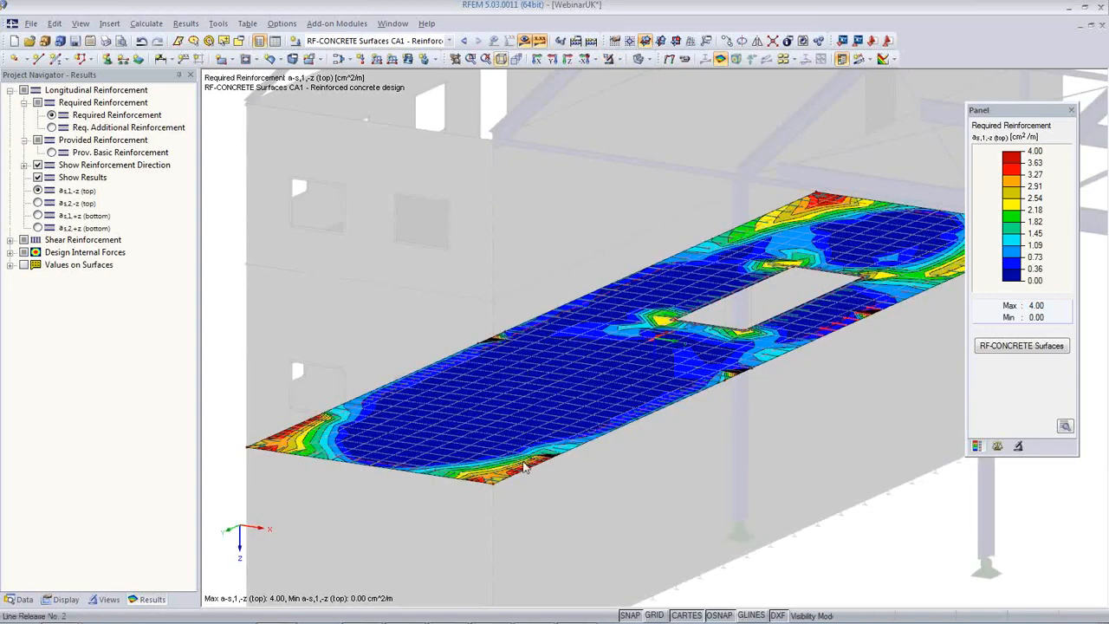
{"action": "middle_click_drag", "start_coordinate": [589, 483], "coordinate": [543, 488]}
{"action": "scroll", "coordinate": [515, 456], "scroll_direction": "down", "scroll_amount": 2}
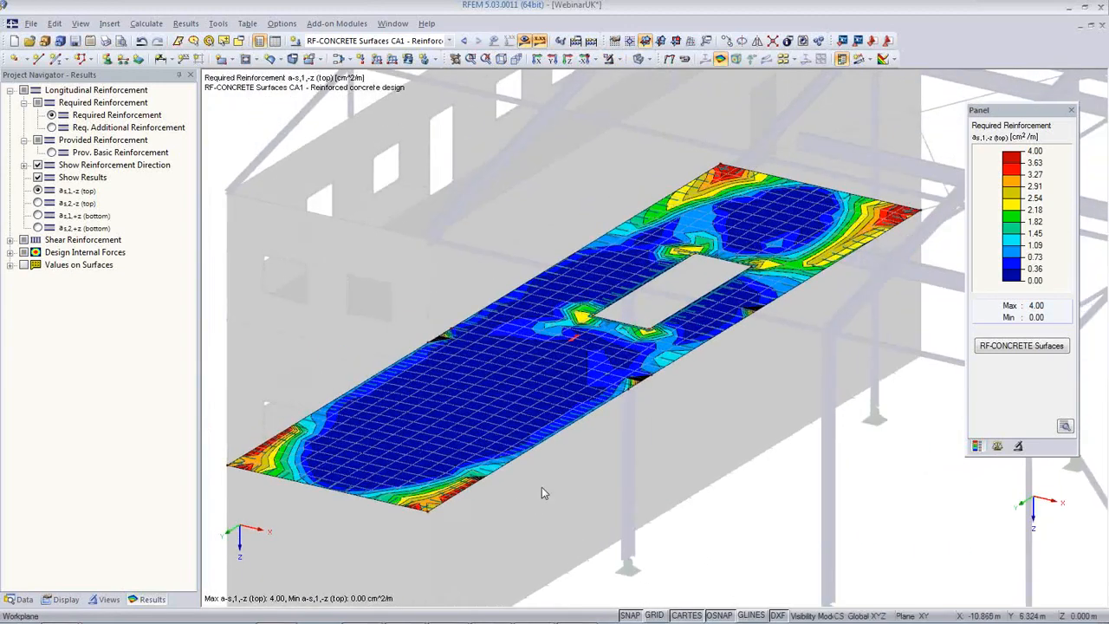
{"action": "left_click", "coordinate": [783, 58]}
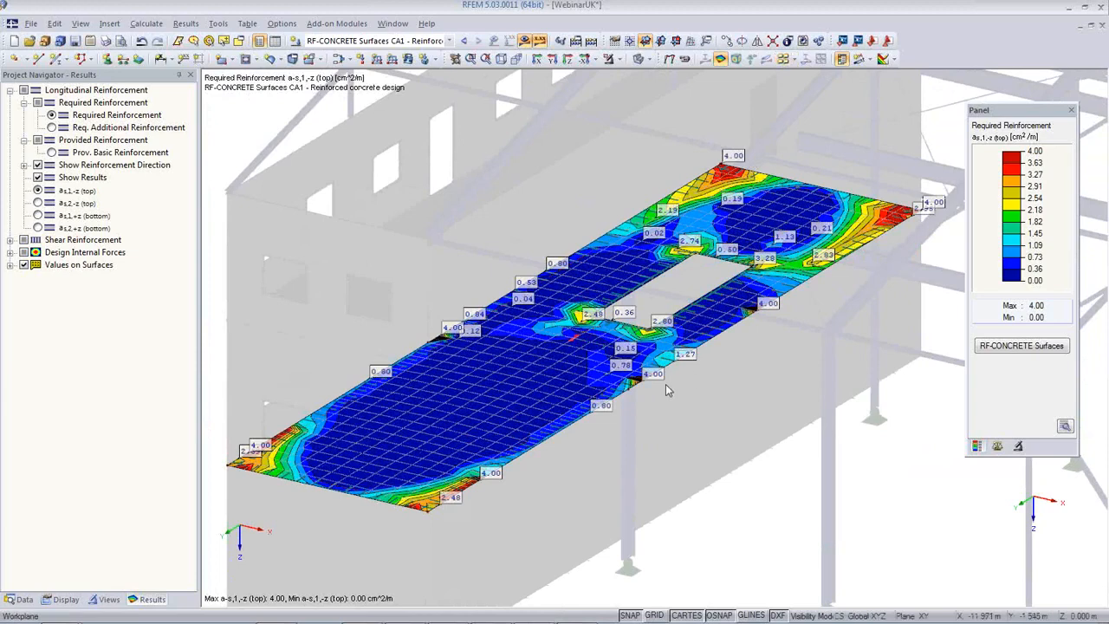
Compare the slab's required additional reinforcement on the top and bottom faces with the required bottom reinforcement a-s,2,+z.
{"action": "left_click", "coordinate": [52, 127]}
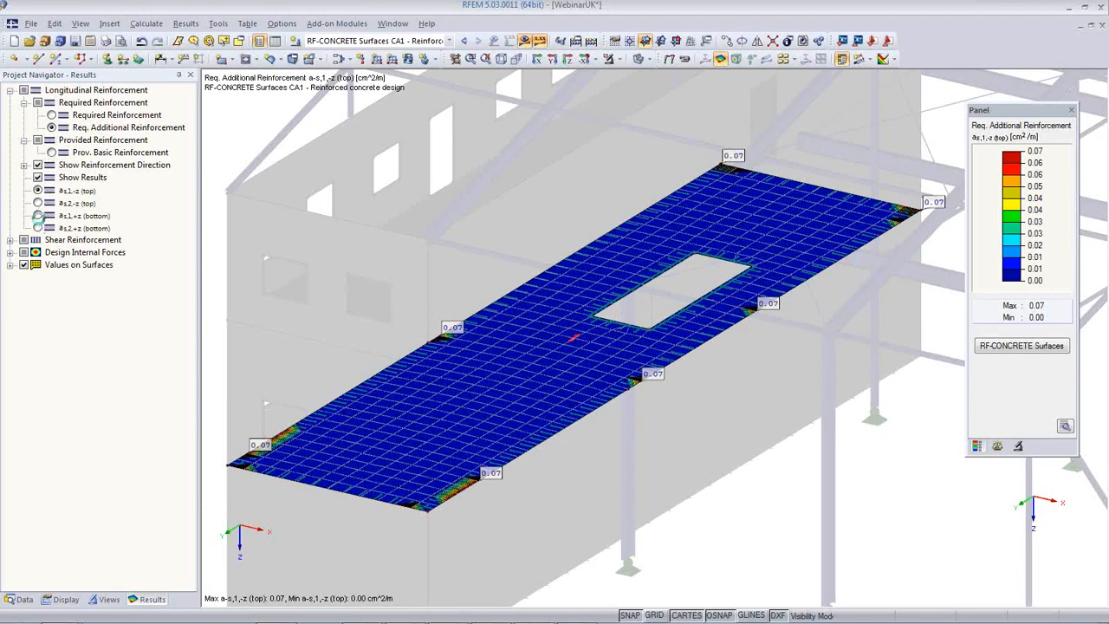
{"action": "left_click", "coordinate": [38, 216]}
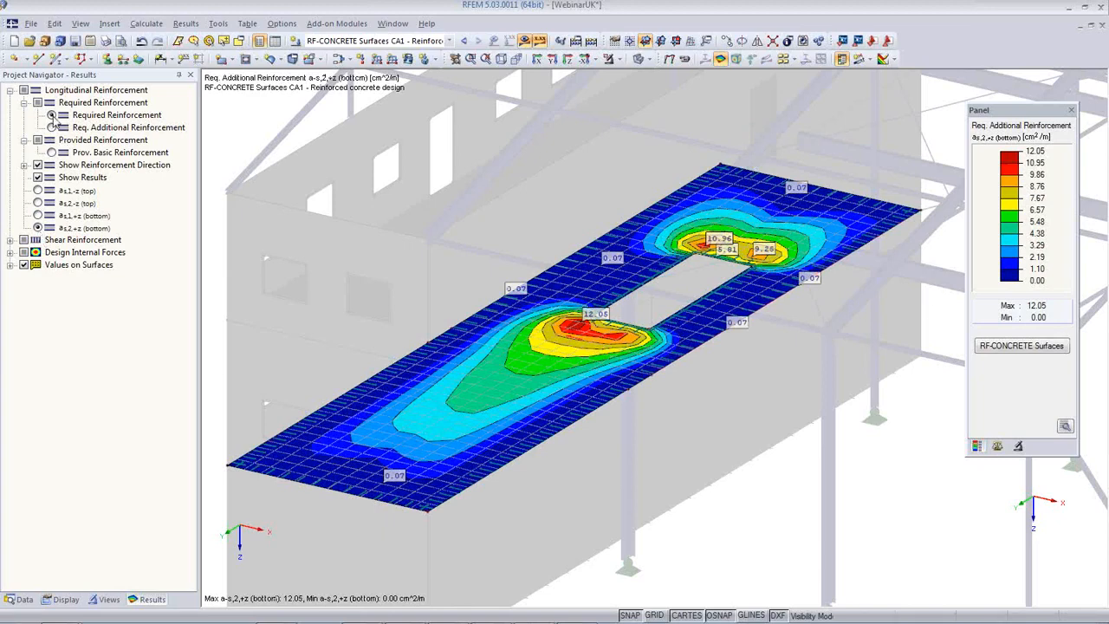
{"action": "left_click", "coordinate": [52, 115]}
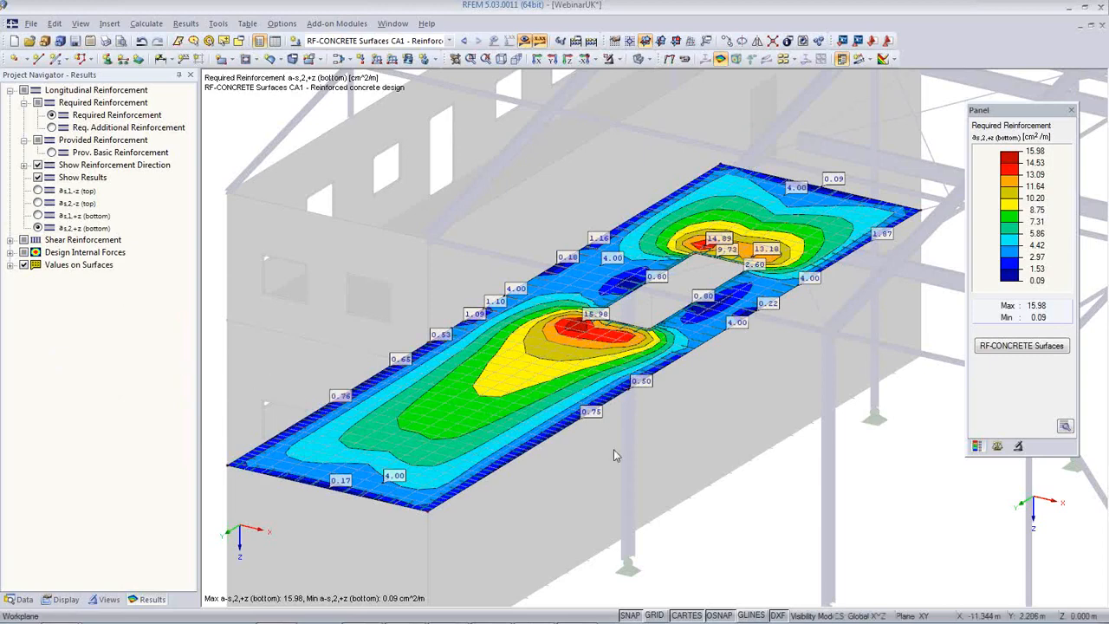
{"action": "scroll", "coordinate": [743, 532], "scroll_direction": "down", "scroll_amount": 1}
{"action": "middle_click_drag", "start_coordinate": [738, 513], "coordinate": [672, 452]}
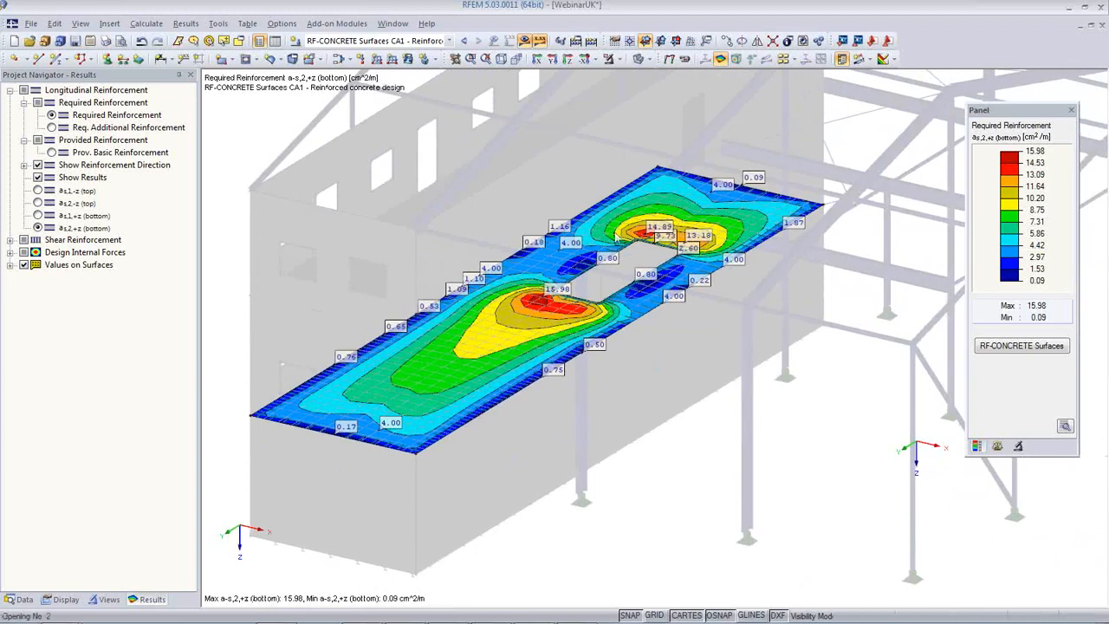
Hide the reinforcement results and cancel the visibility mode to show the whole building model.
{"action": "left_click", "coordinate": [525, 42]}
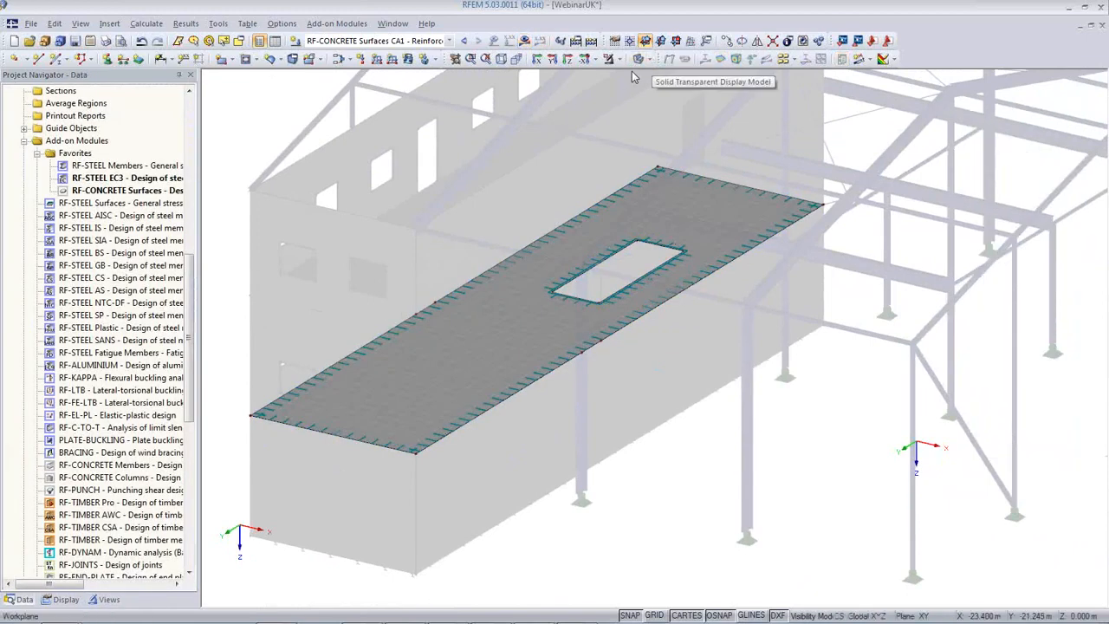
{"action": "left_click", "coordinate": [620, 61]}
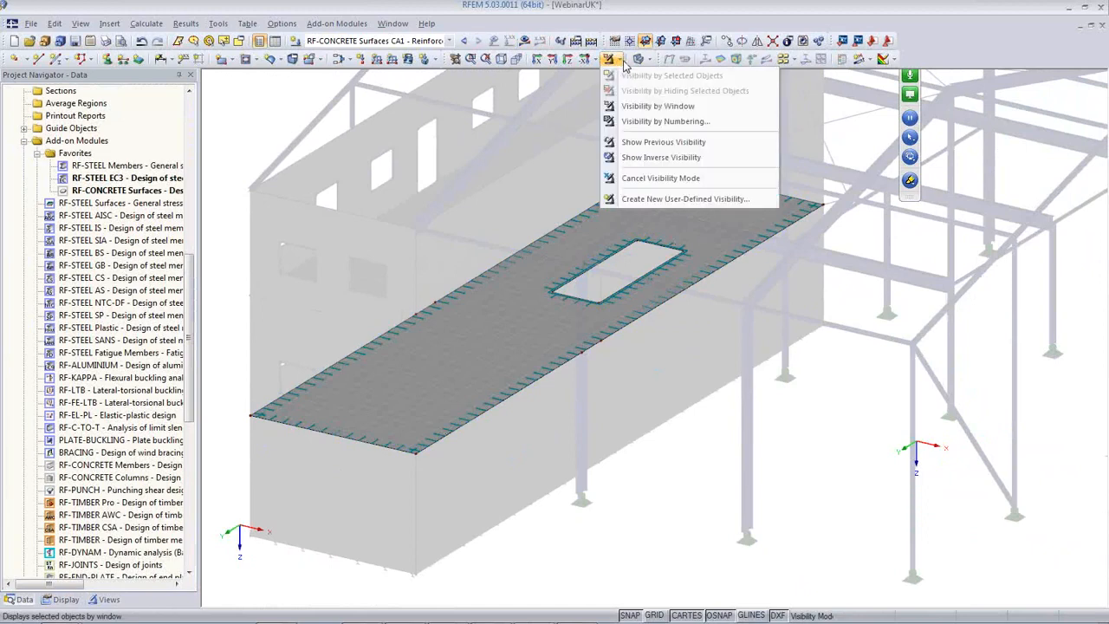
{"action": "left_click", "coordinate": [624, 178]}
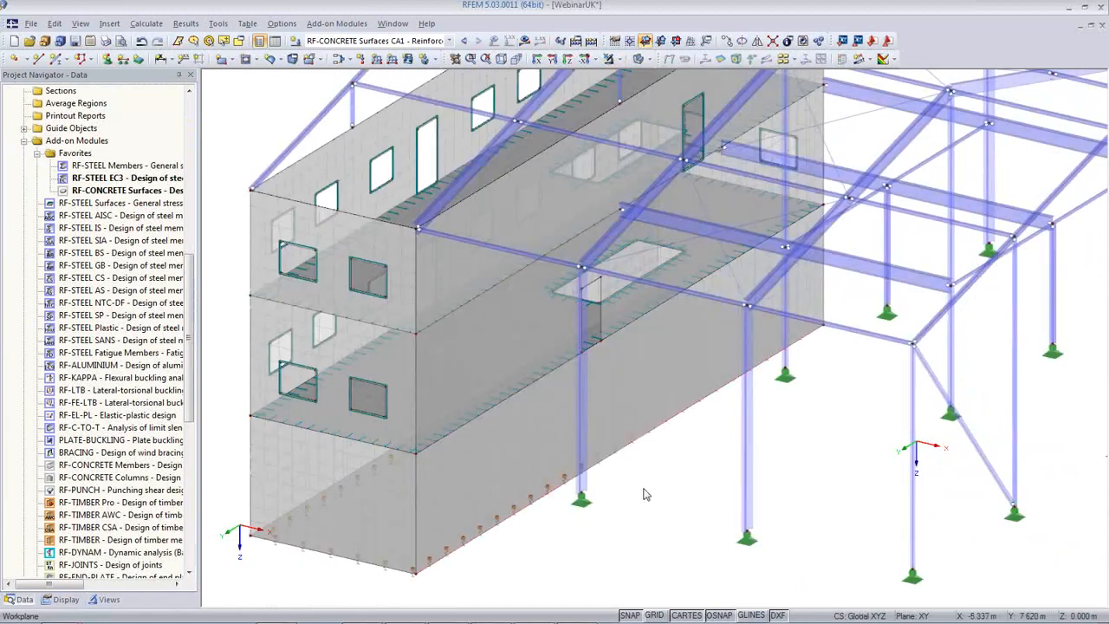
{"action": "scroll", "coordinate": [644, 492], "scroll_direction": "down", "scroll_amount": 5}
{"action": "middle_click_drag", "start_coordinate": [609, 474], "coordinate": [537, 462]}
{"action": "scroll", "coordinate": [542, 463], "scroll_direction": "up", "scroll_amount": 5}
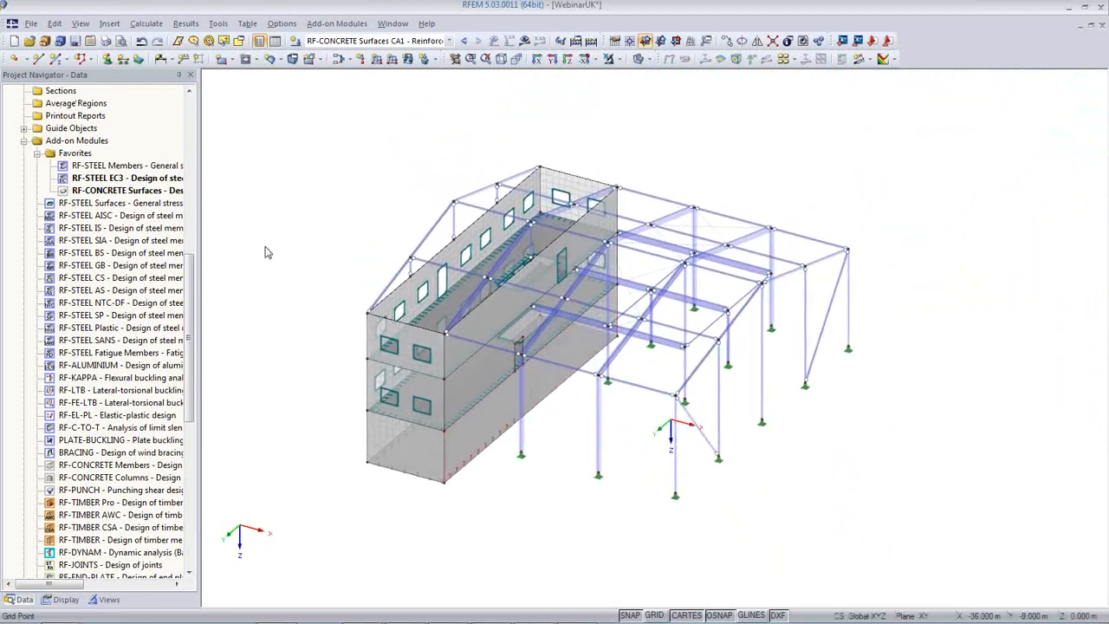
Send the current isometric model picture to printout report PR1 and start a new report template for it.
{"action": "left_click", "coordinate": [105, 41]}
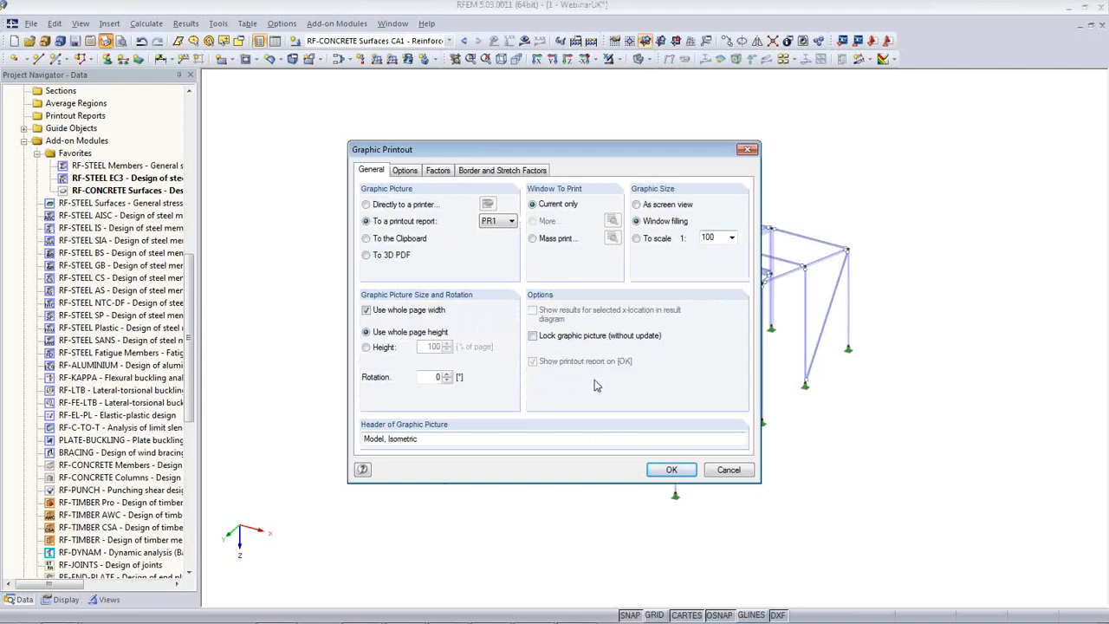
{"action": "left_click", "coordinate": [671, 470]}
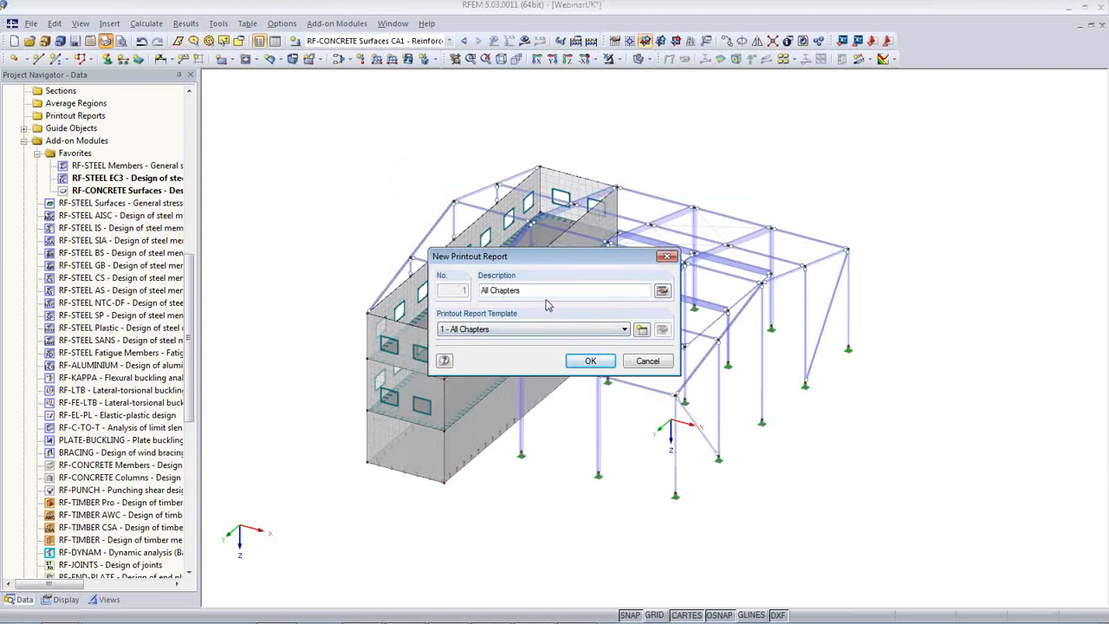
{"action": "left_click", "coordinate": [641, 330]}
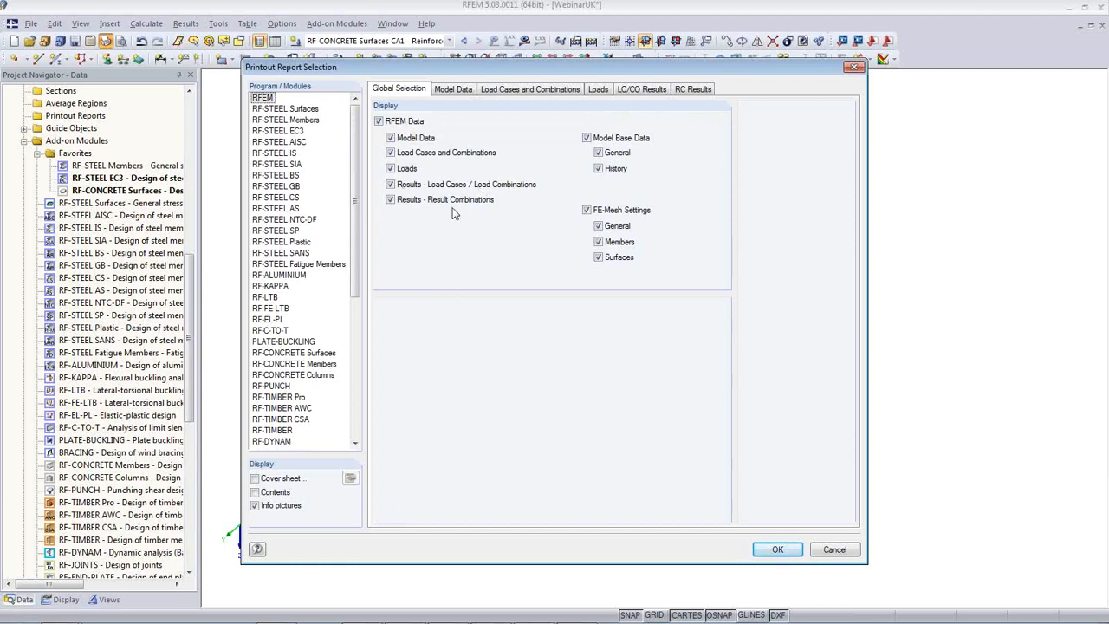
Exclude the RFEM results of load cases, load combinations and result combinations from the template, and check the model and load tables.
{"action": "left_click", "coordinate": [390, 183]}
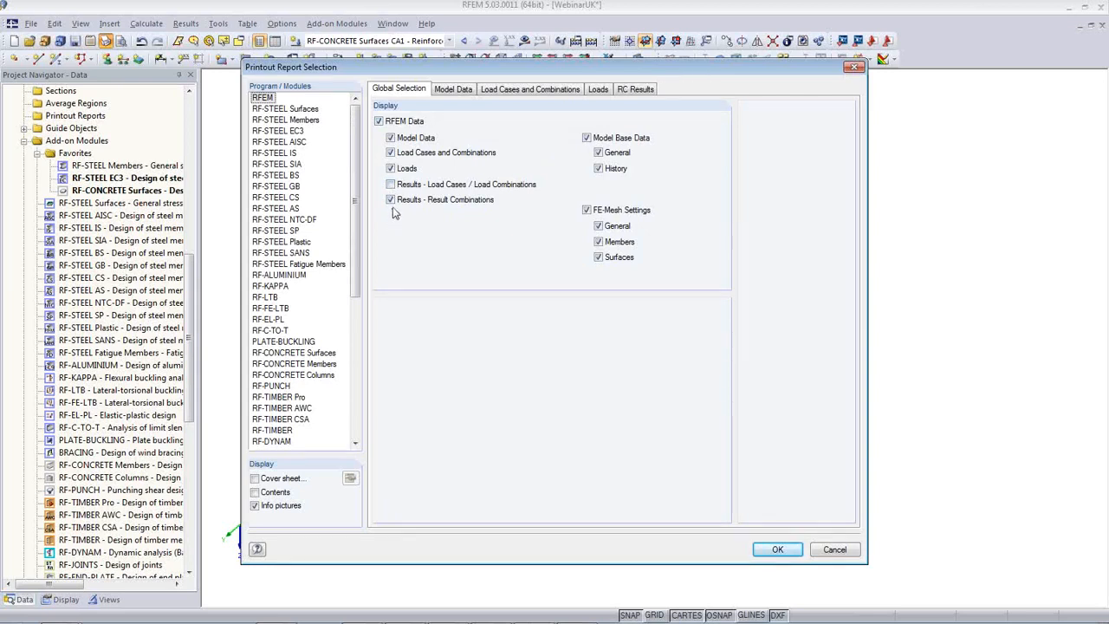
{"action": "left_click", "coordinate": [390, 200]}
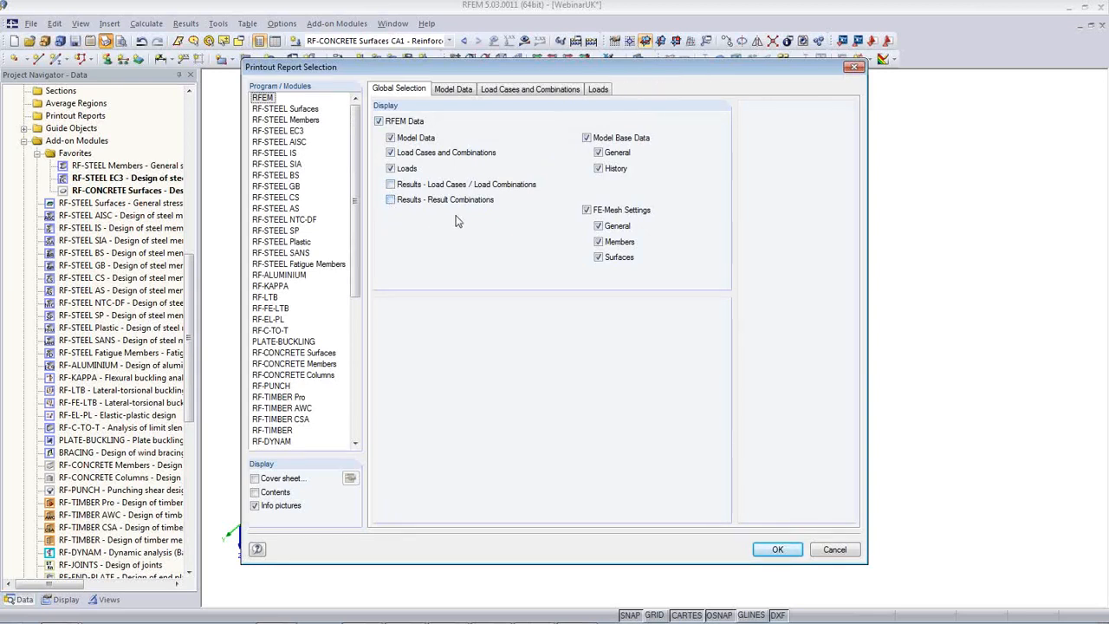
{"action": "left_click", "coordinate": [466, 92]}
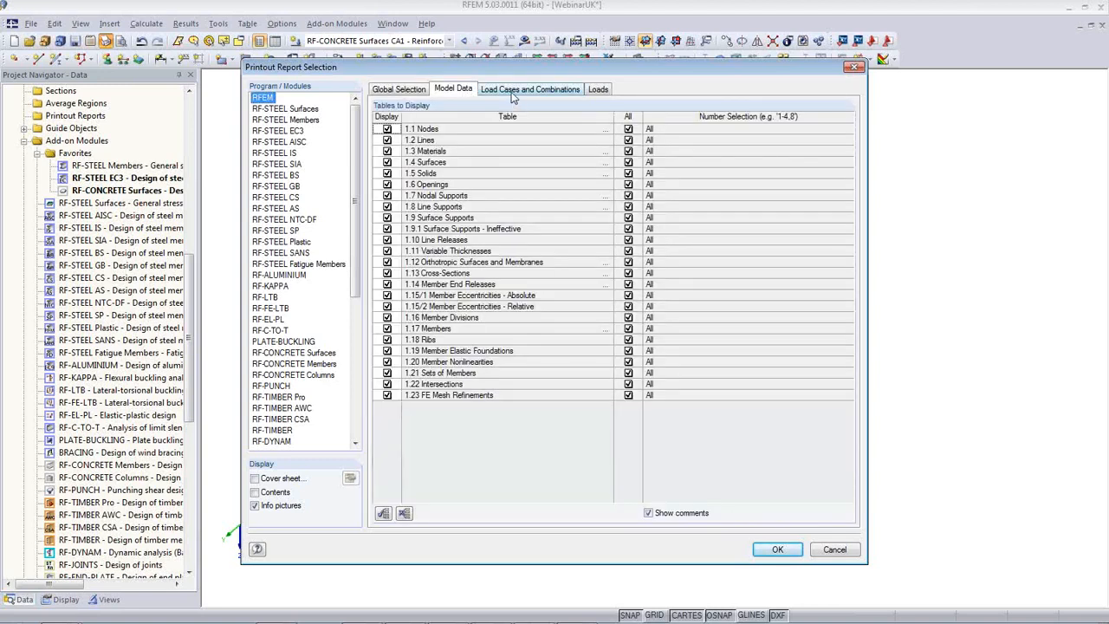
{"action": "left_click", "coordinate": [513, 95]}
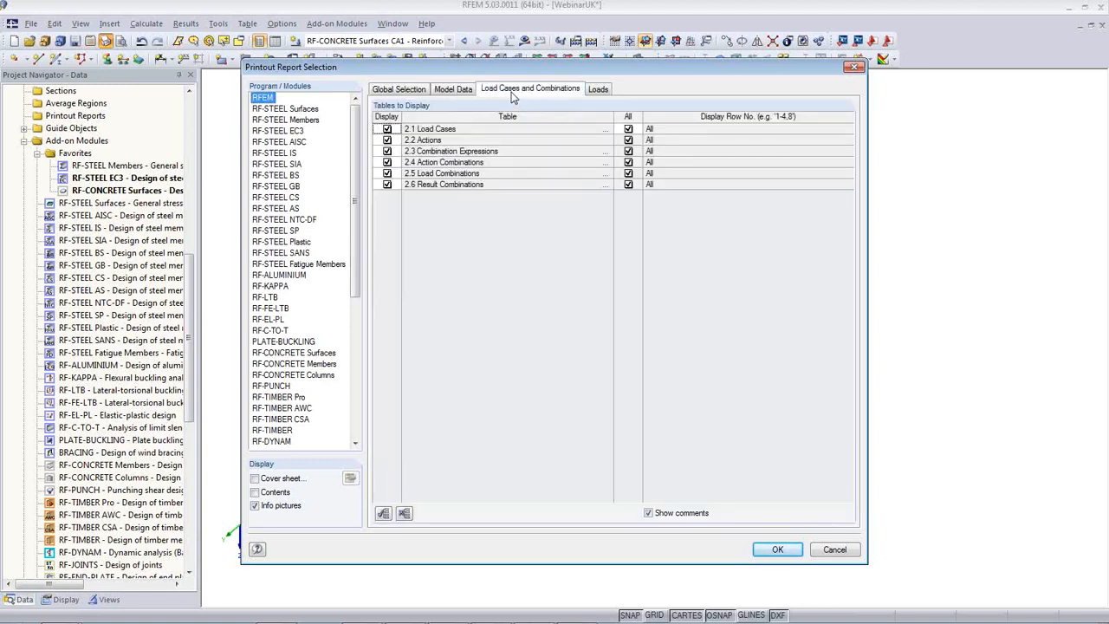
{"action": "left_click", "coordinate": [594, 94]}
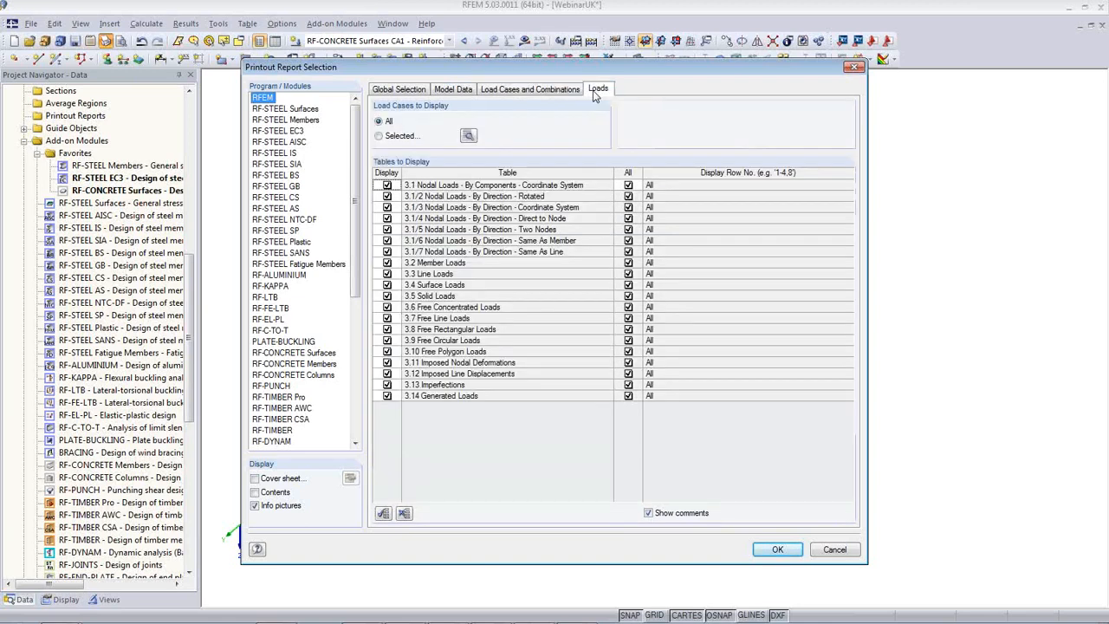
Limit the RF-STEEL EC3 results in the template to table 2.1 Design by Load Case.
{"action": "left_click", "coordinate": [289, 131]}
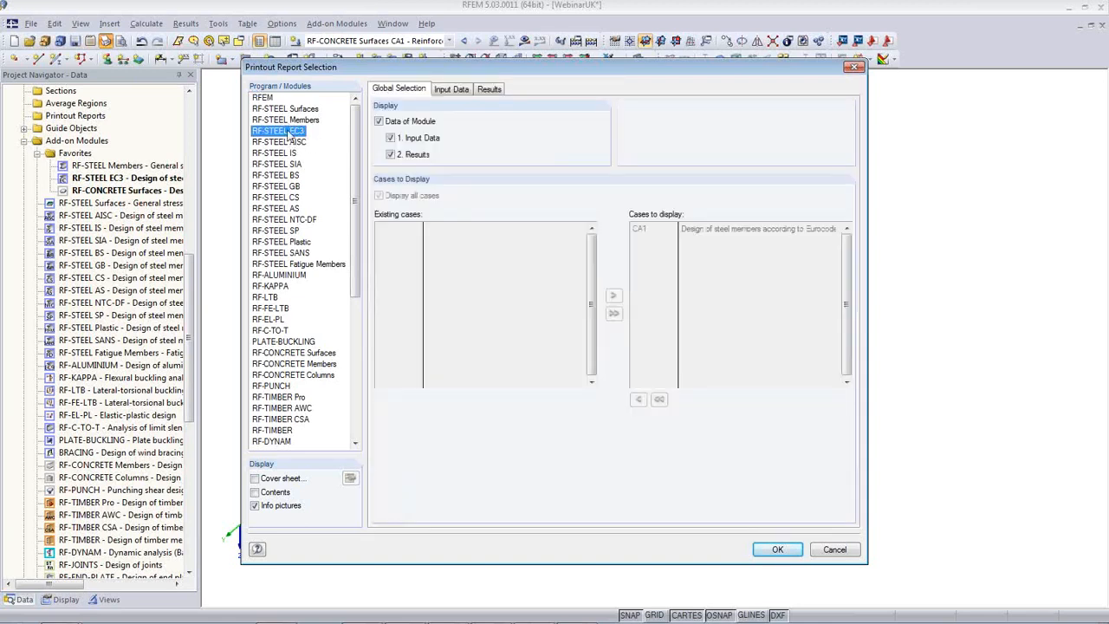
{"action": "left_click", "coordinate": [490, 89]}
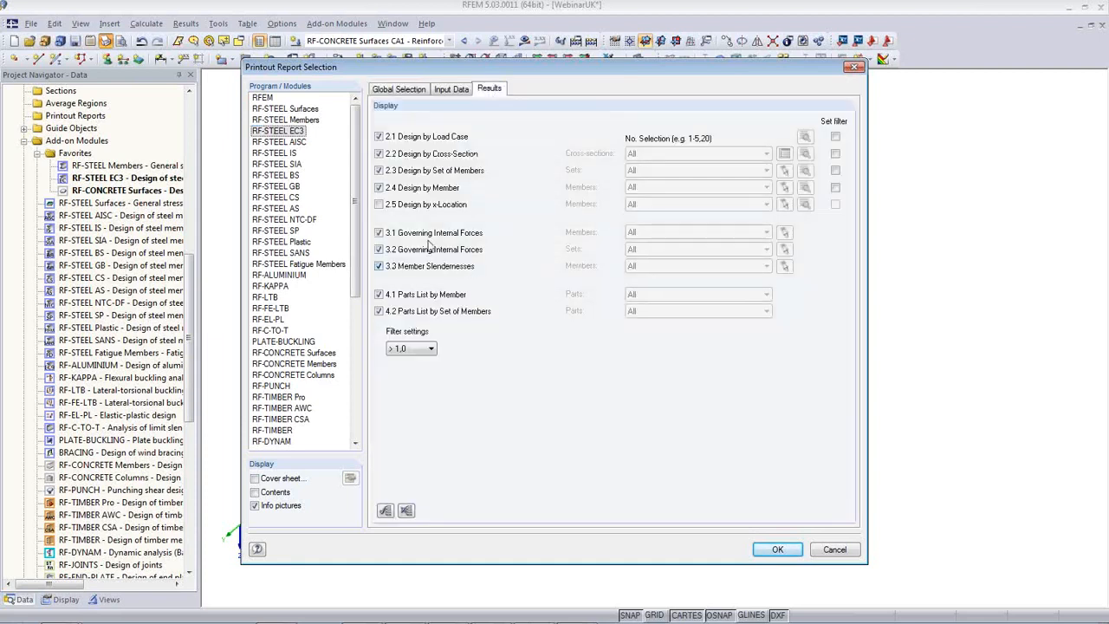
{"action": "left_click", "coordinate": [379, 153]}
{"action": "left_click", "coordinate": [378, 170]}
{"action": "left_click", "coordinate": [378, 187]}
{"action": "left_click", "coordinate": [382, 234]}
{"action": "left_click", "coordinate": [380, 250]}
{"action": "left_click", "coordinate": [380, 266]}
{"action": "left_click", "coordinate": [379, 295]}
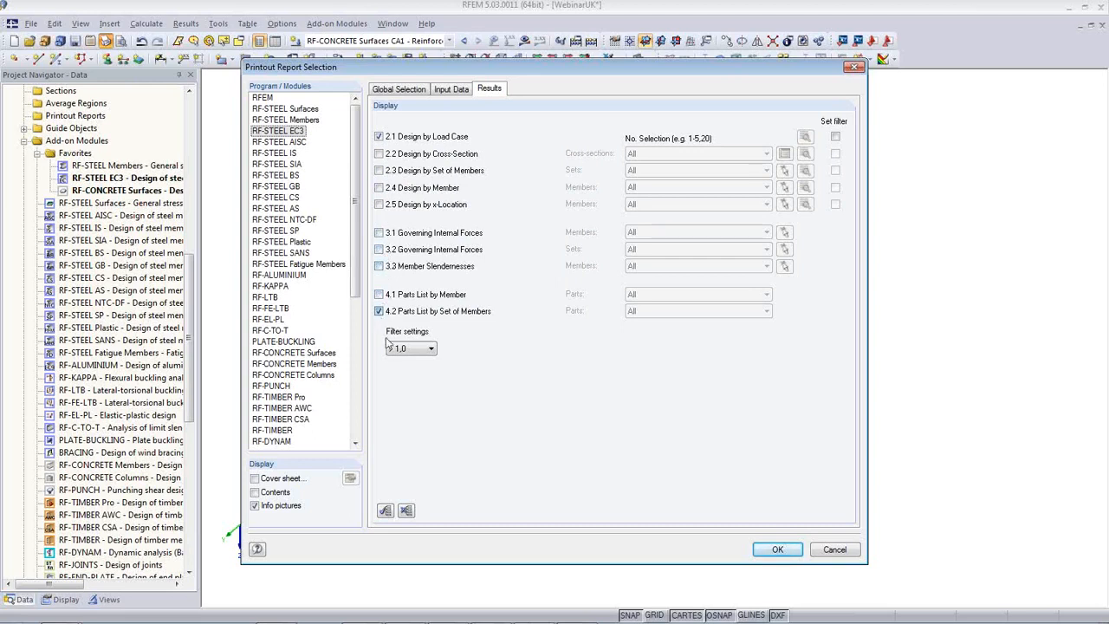
{"action": "left_click", "coordinate": [379, 311]}
Limit the RF-CONCRETE Surfaces reinforcement output to table 2.1 Reinforcement Required Total, without error messages or notes.
{"action": "left_click", "coordinate": [329, 353]}
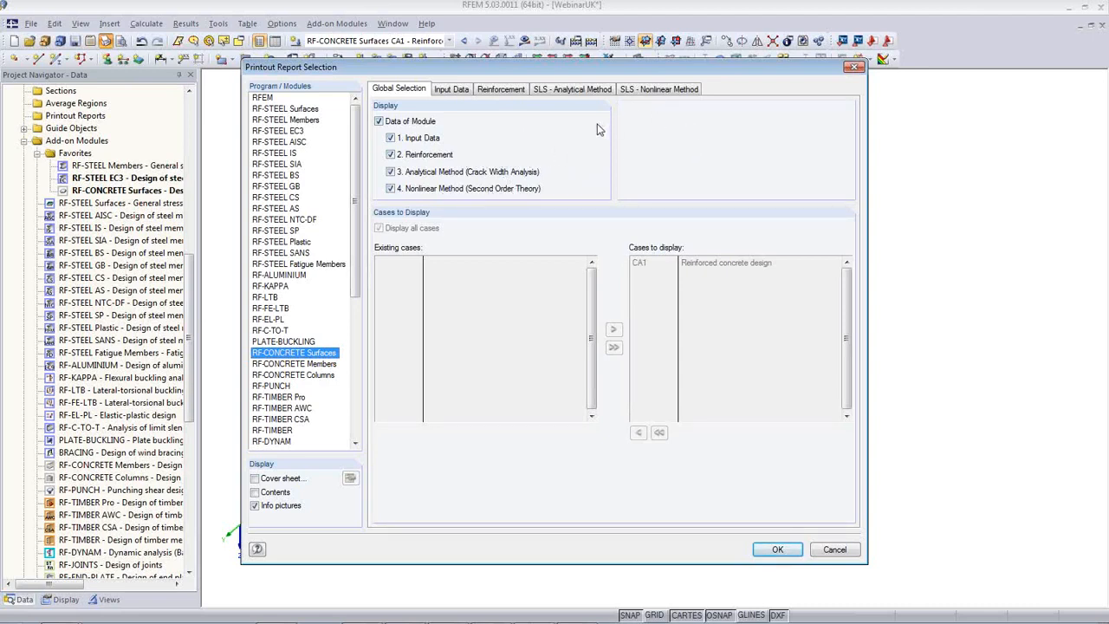
{"action": "left_click", "coordinate": [511, 91]}
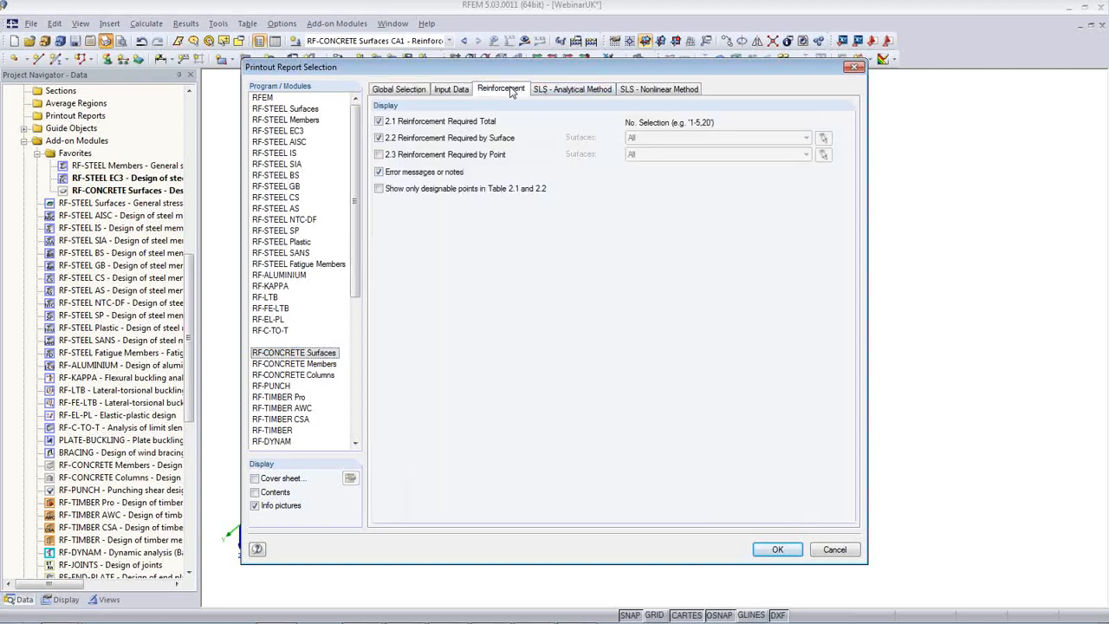
{"action": "left_click", "coordinate": [379, 139]}
{"action": "left_click", "coordinate": [379, 173]}
{"action": "left_click", "coordinate": [399, 89]}
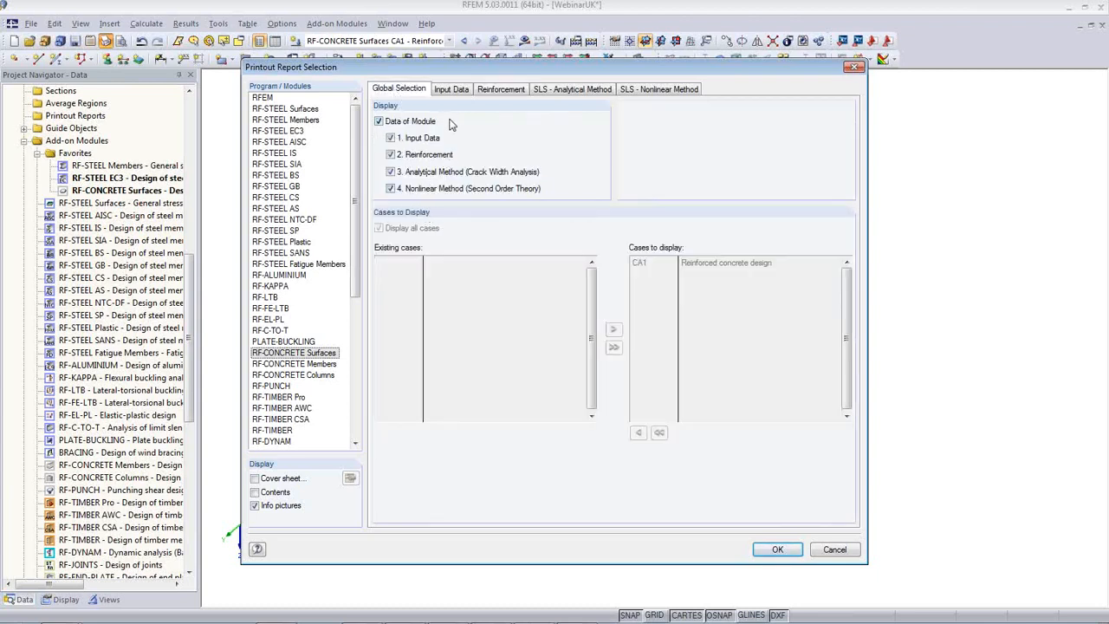
Save the selection as the report template TYPE B and generate the printout report from it.
{"action": "left_click", "coordinate": [263, 97]}
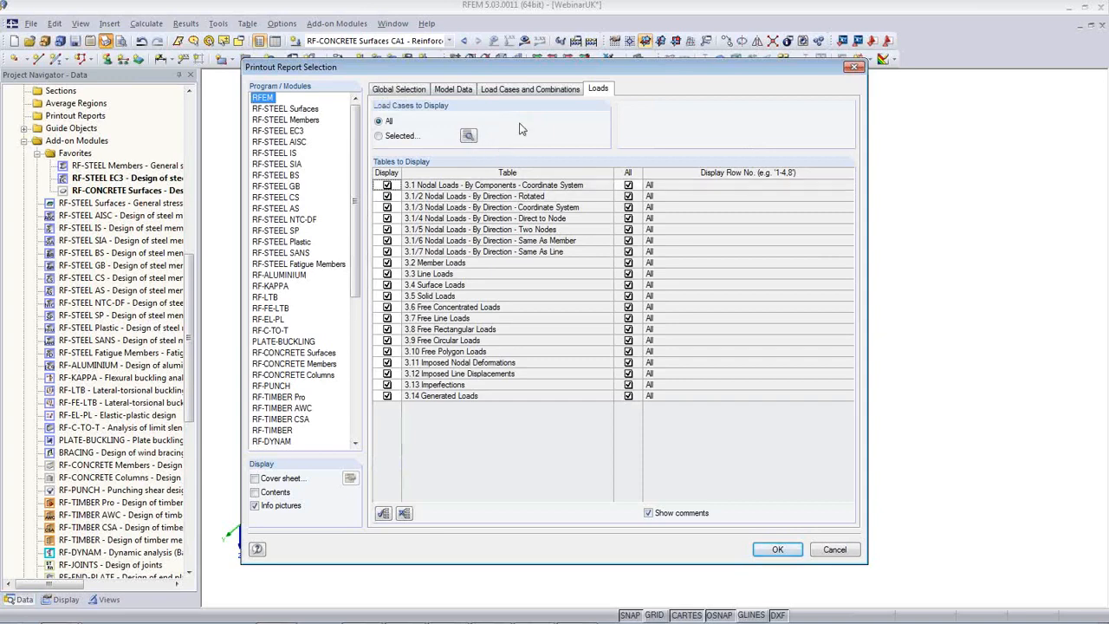
{"action": "left_click", "coordinate": [778, 549]}
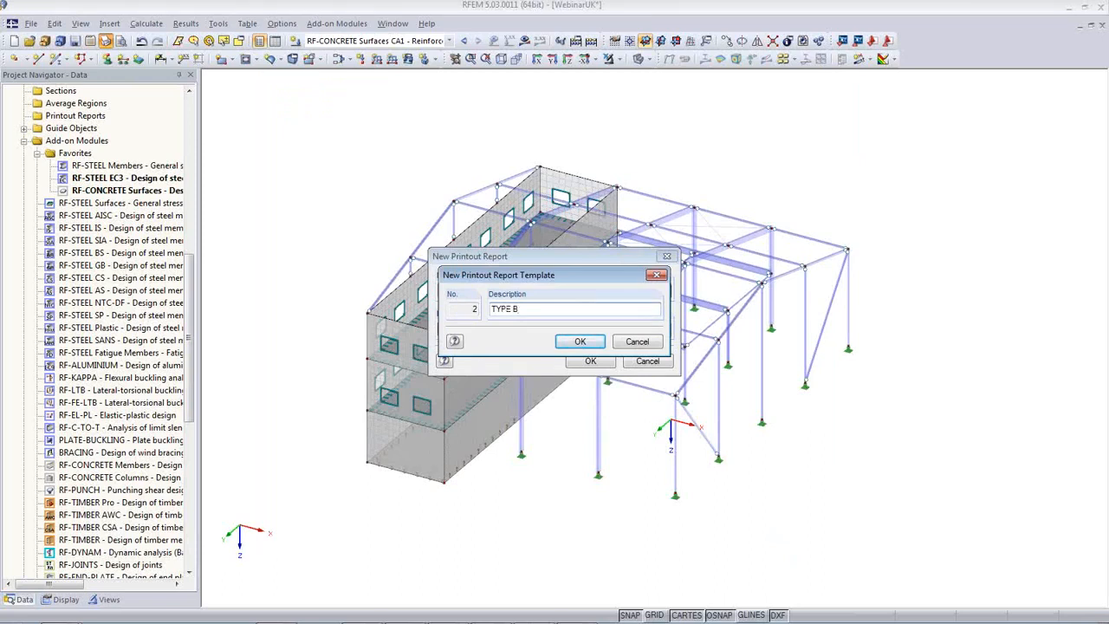
{"action": "left_click", "coordinate": [581, 341]}
{"action": "left_click", "coordinate": [589, 362]}
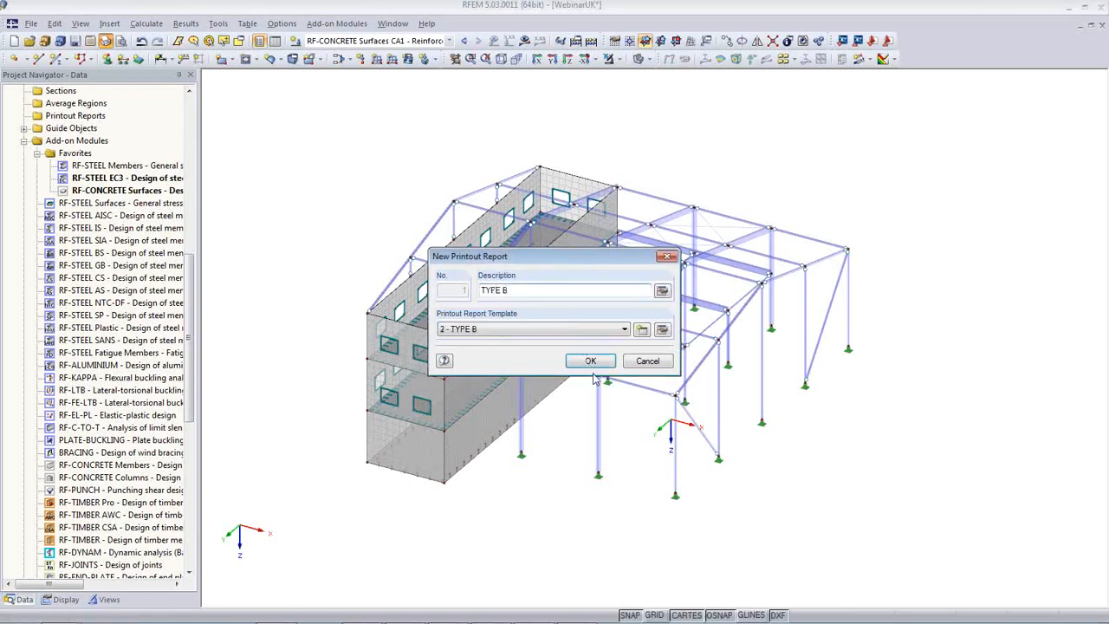
{"action": "left_click", "coordinate": [592, 363]}
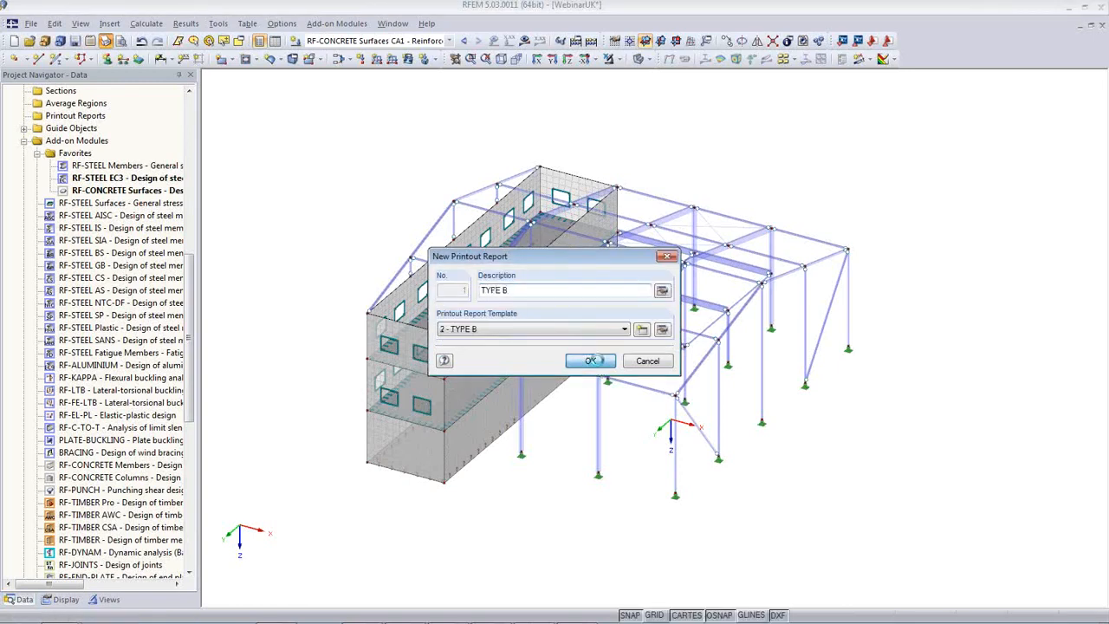
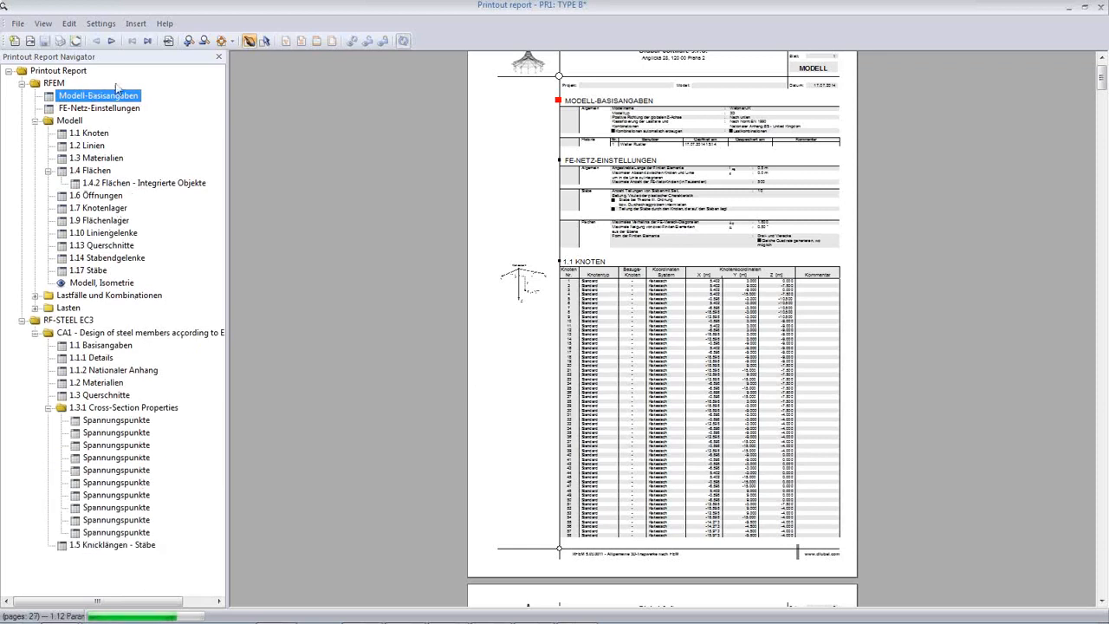
Switch the printout report language to English.
{"action": "left_click", "coordinate": [68, 25]}
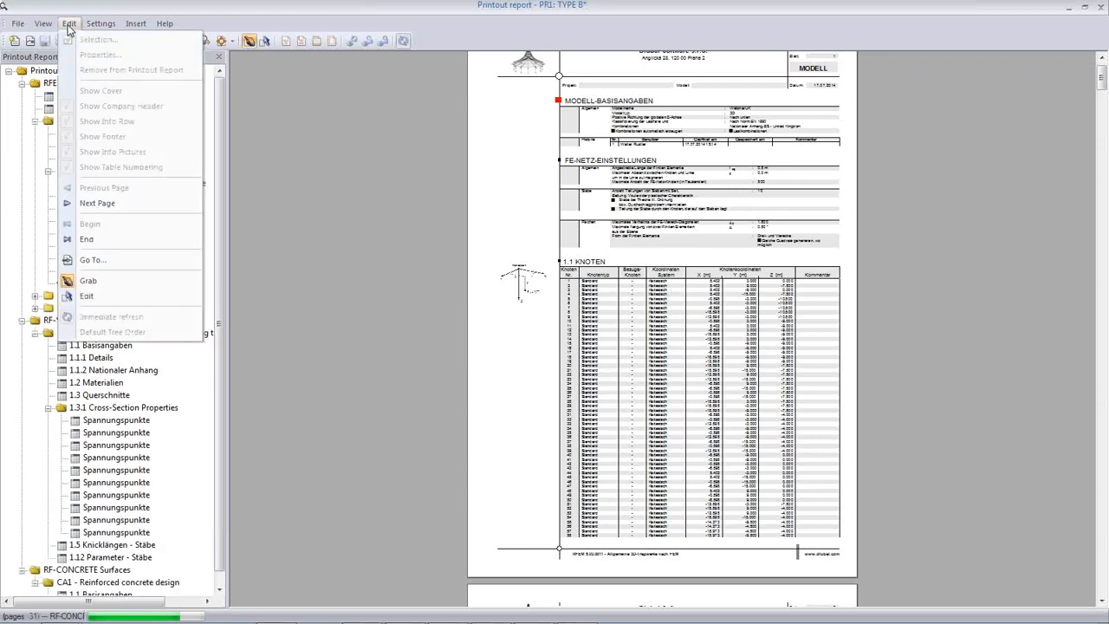
{"action": "mouse_move", "coordinate": [106, 28]}
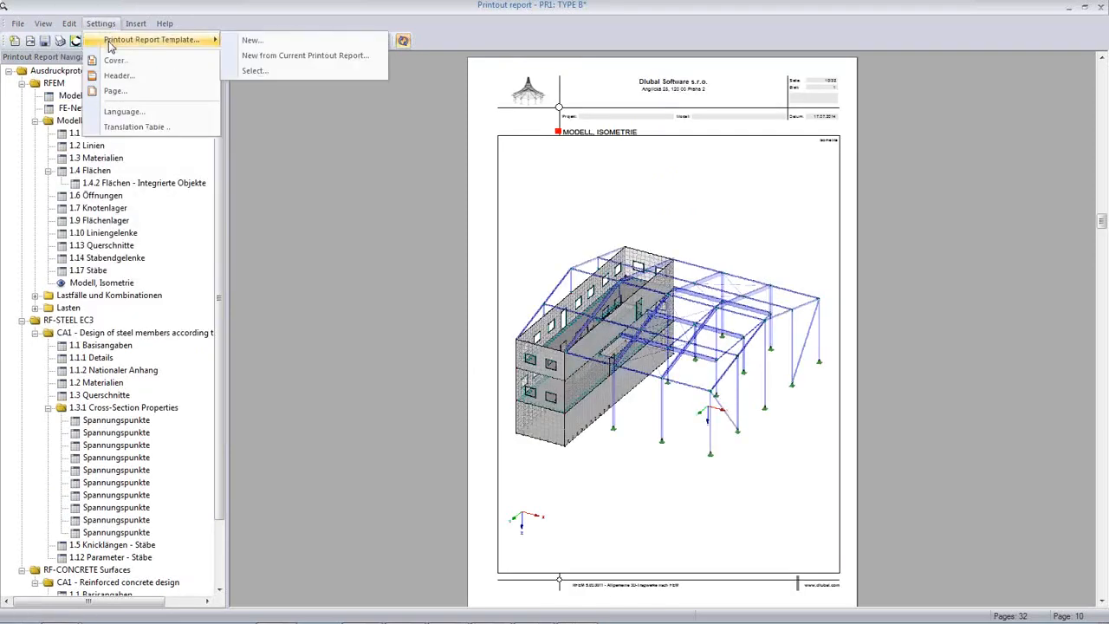
{"action": "left_click", "coordinate": [124, 111]}
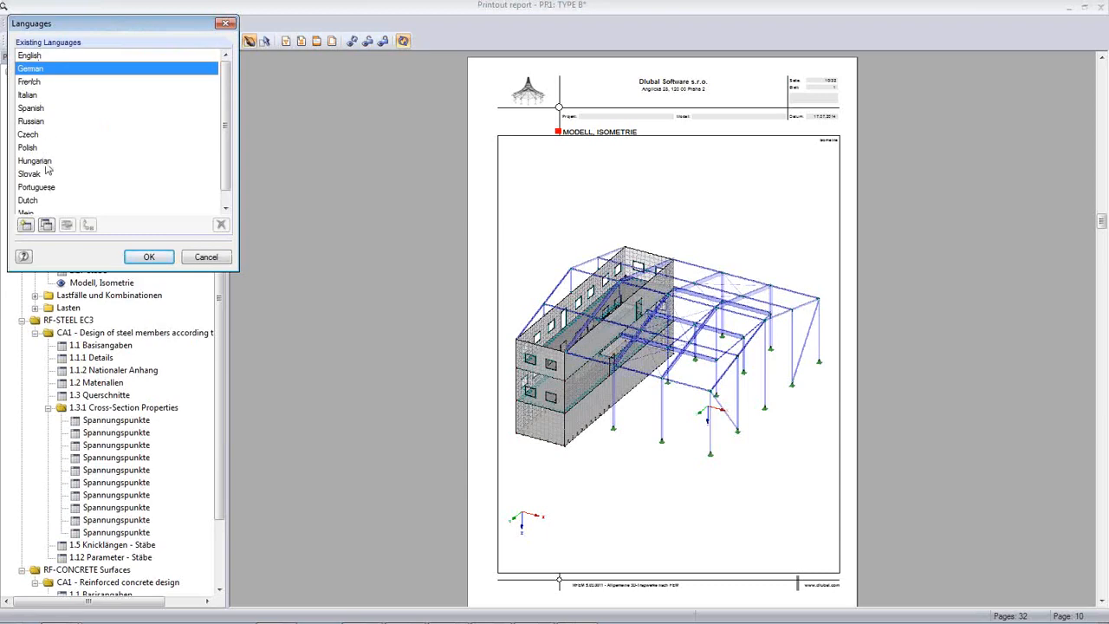
{"action": "left_click", "coordinate": [35, 56]}
{"action": "left_click", "coordinate": [146, 257]}
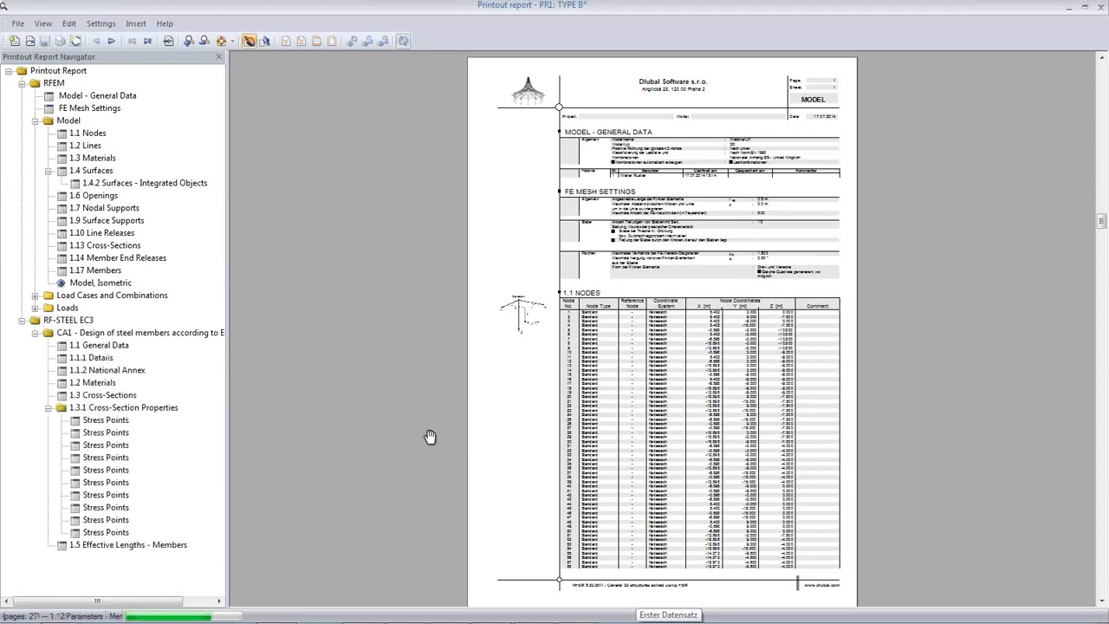
Remove the 1.3.1 Cross-Section Properties chapter from the RF-STEEL EC3 report and show the Model, Isometric page beside its neighbouring pages.
{"action": "right_click", "coordinate": [113, 411]}
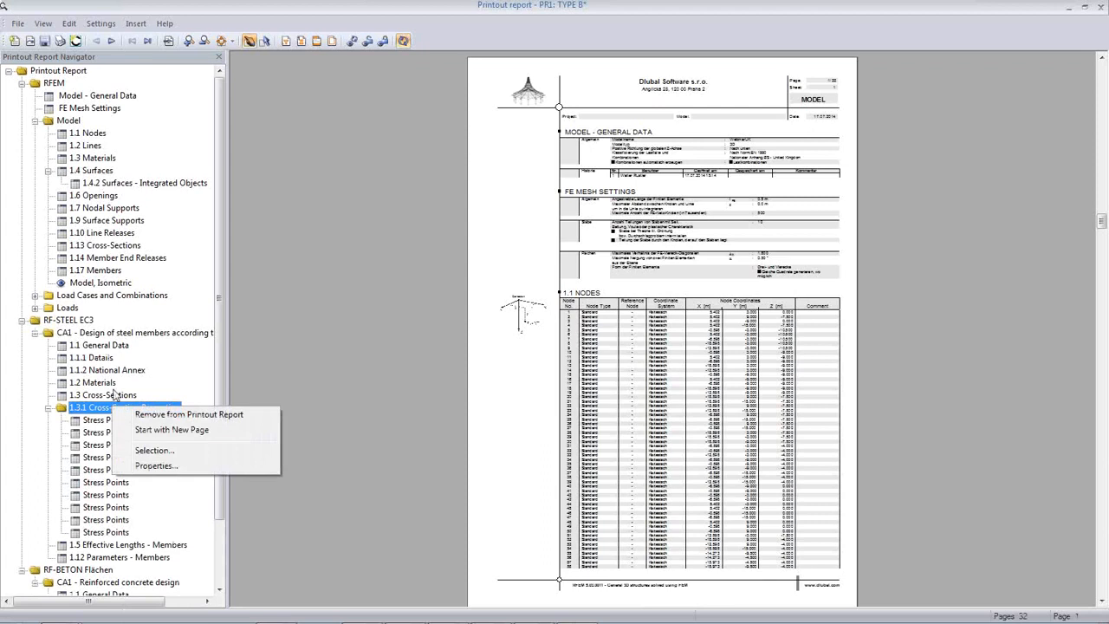
{"action": "left_click", "coordinate": [175, 415]}
{"action": "left_click", "coordinate": [529, 336]}
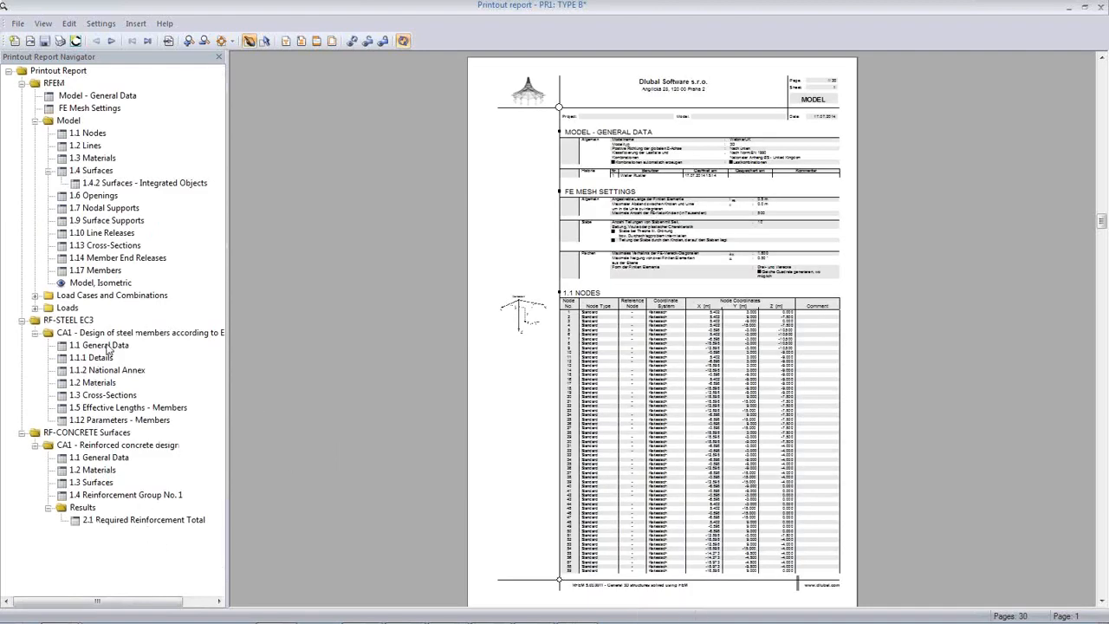
{"action": "left_click", "coordinate": [110, 283]}
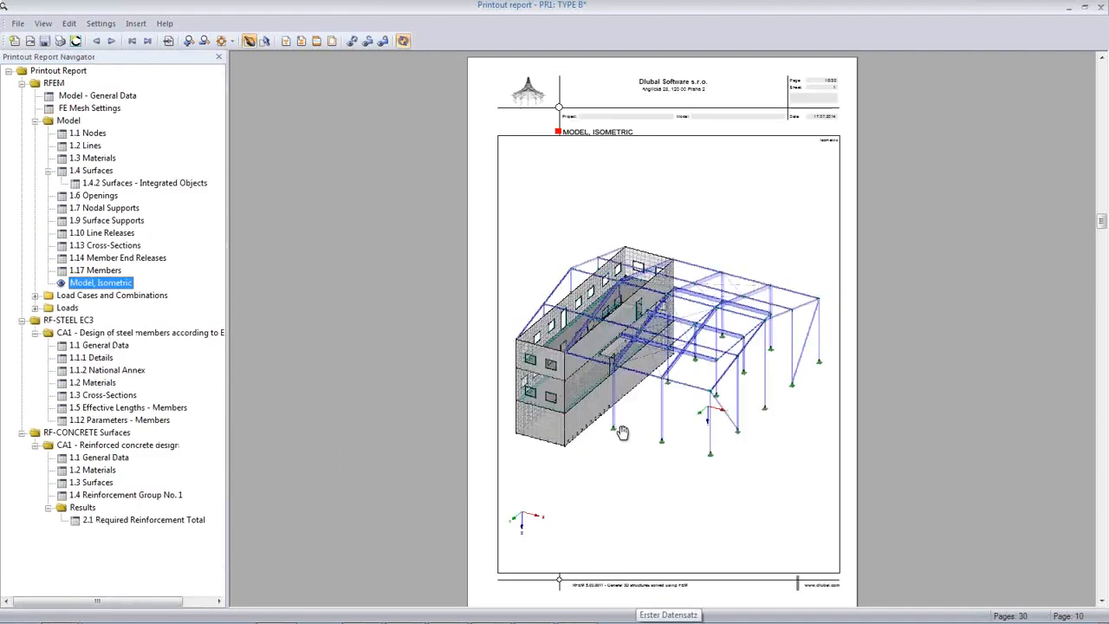
{"action": "scroll", "coordinate": [622, 433], "scroll_direction": "down", "scroll_amount": 2}
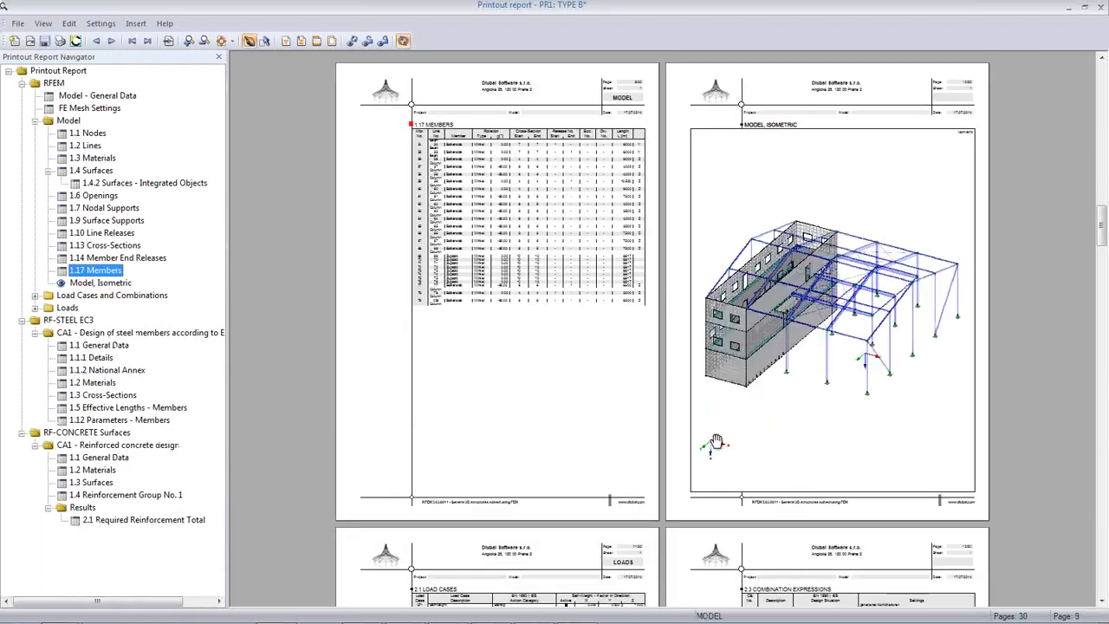
Leave the printout report, isolate the lower floor slab with Visibility by Window and turn off the display of hidden objects in the background.
{"action": "left_click", "coordinate": [1102, 9]}
{"action": "left_click", "coordinate": [507, 335]}
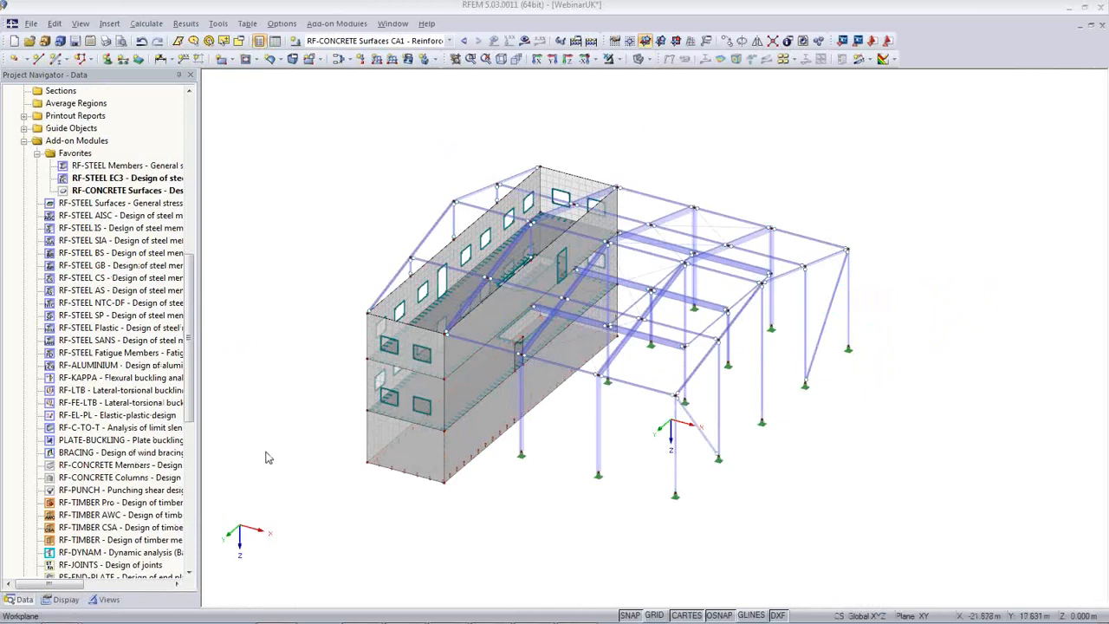
{"action": "middle_click_drag", "start_coordinate": [391, 471], "coordinate": [532, 345], "text": "ctrl"}
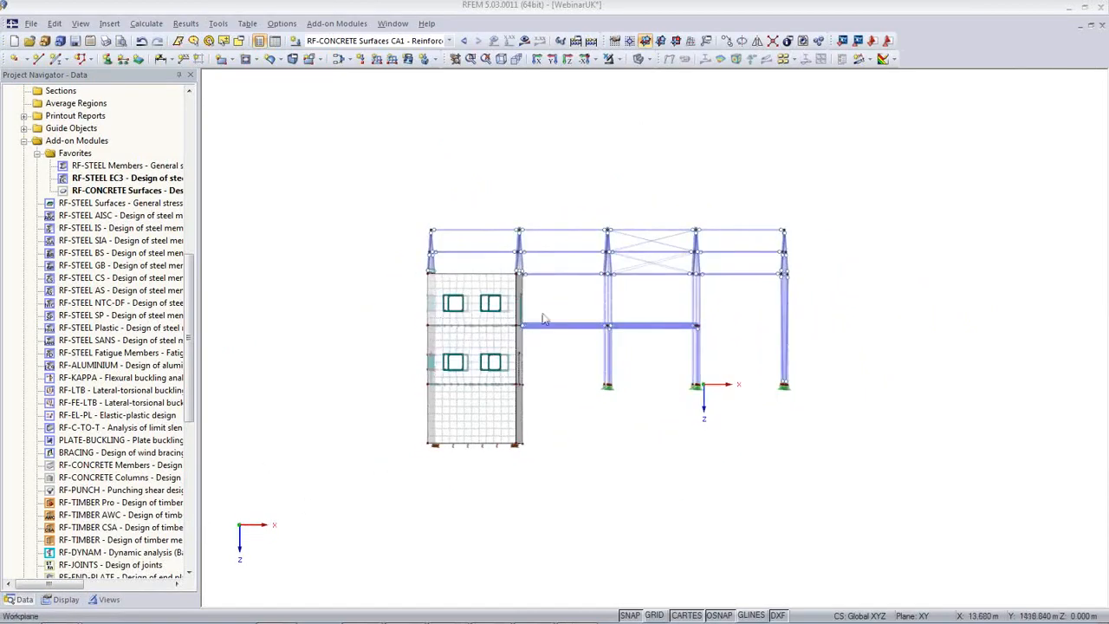
{"action": "left_click", "coordinate": [616, 59]}
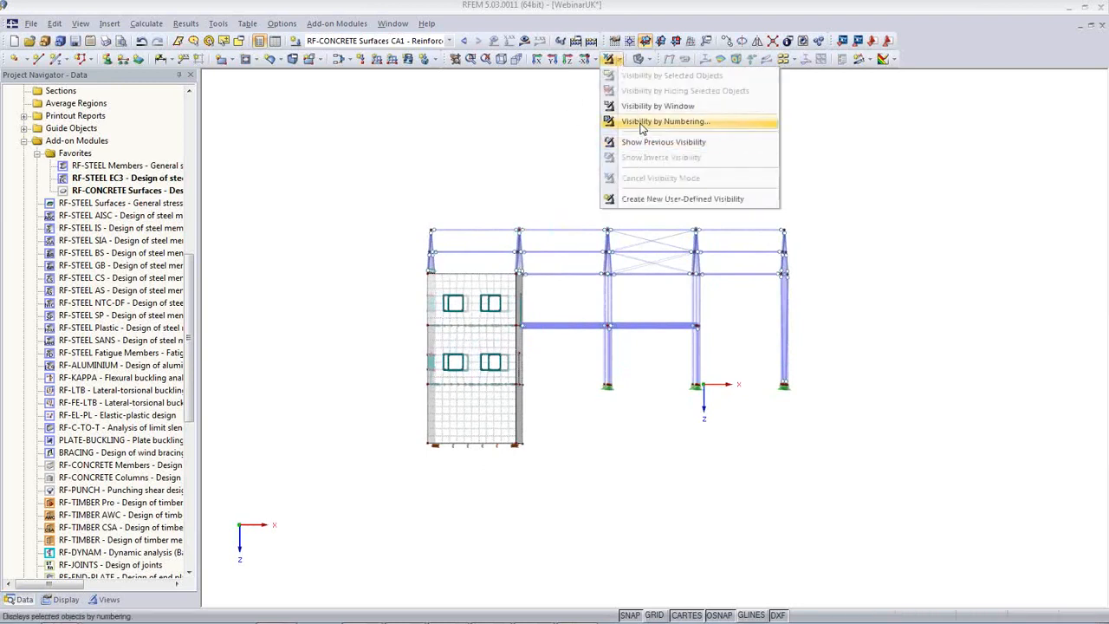
{"action": "left_click", "coordinate": [655, 105]}
{"action": "left_click_drag", "start_coordinate": [414, 378], "coordinate": [544, 395]}
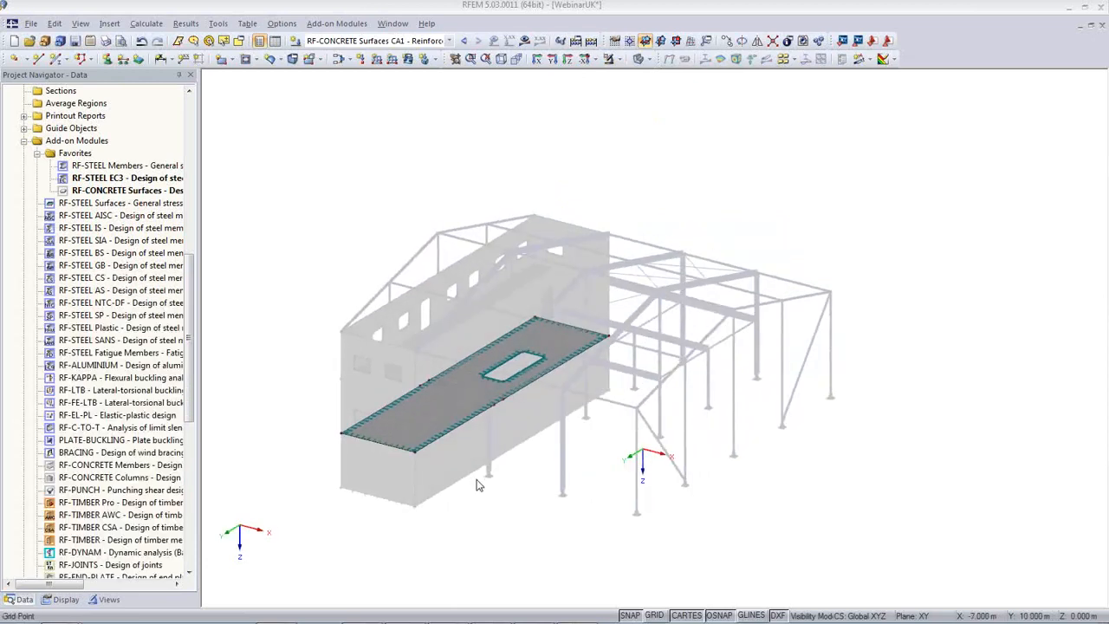
{"action": "right_click", "coordinate": [481, 121]}
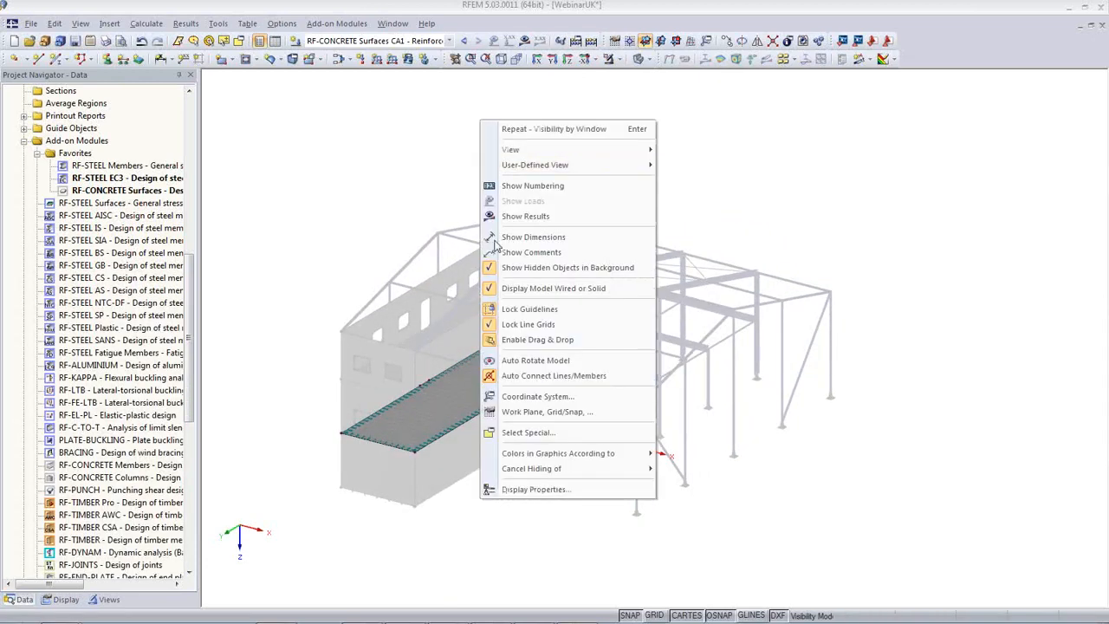
{"action": "left_click", "coordinate": [499, 271]}
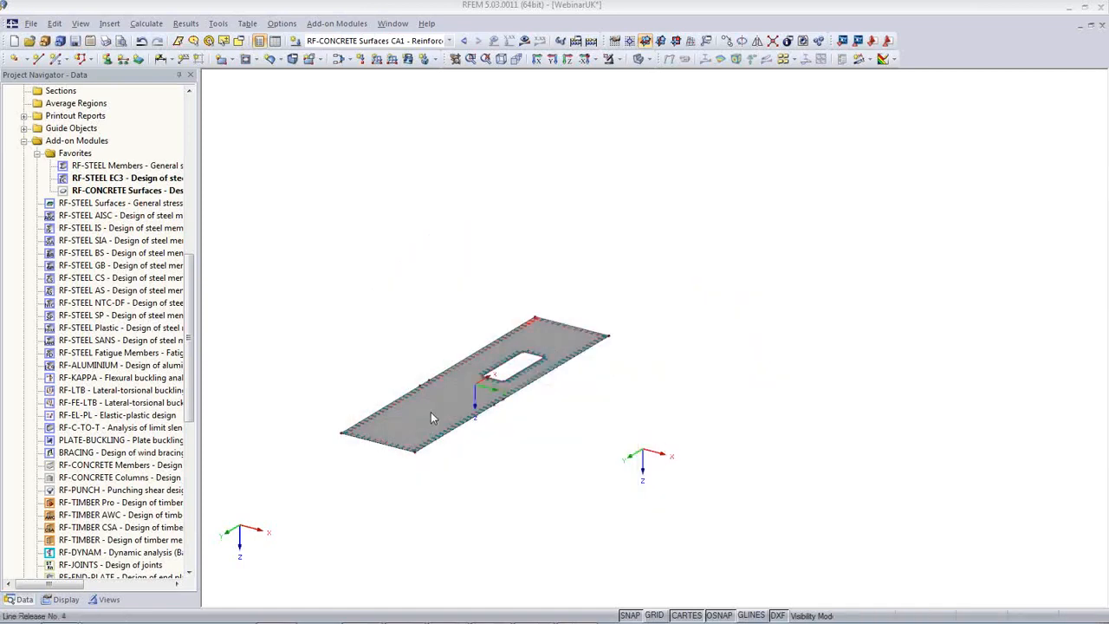
Show the slab in plan view with its required reinforcement results, viewing a-s,1 and a-s,2 at the top and at the bottom.
{"action": "left_click", "coordinate": [569, 60]}
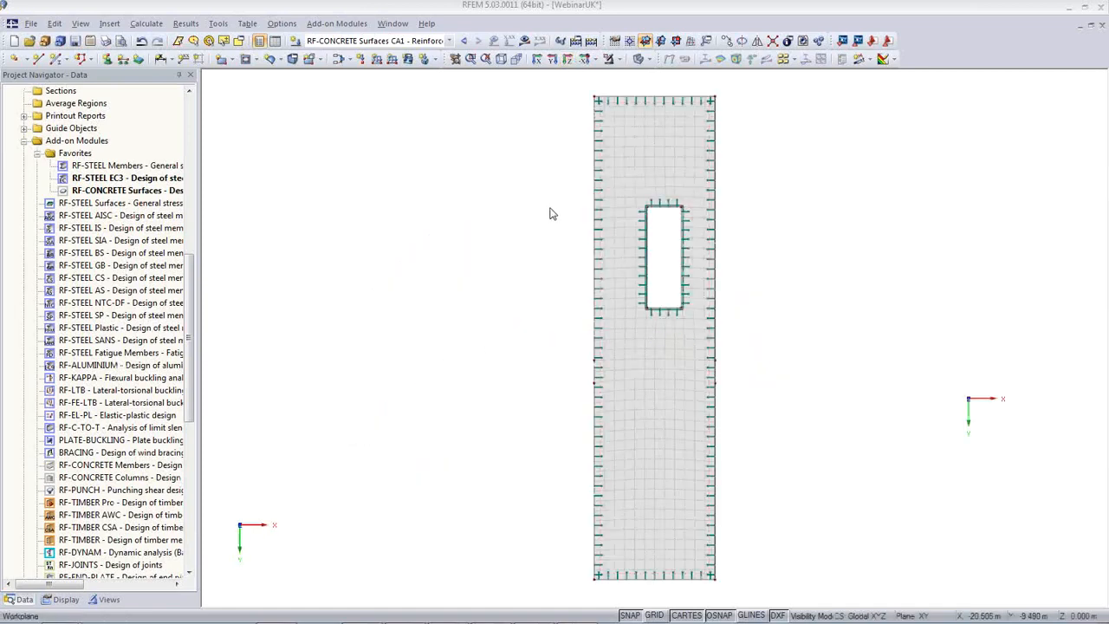
{"action": "left_click", "coordinate": [525, 43]}
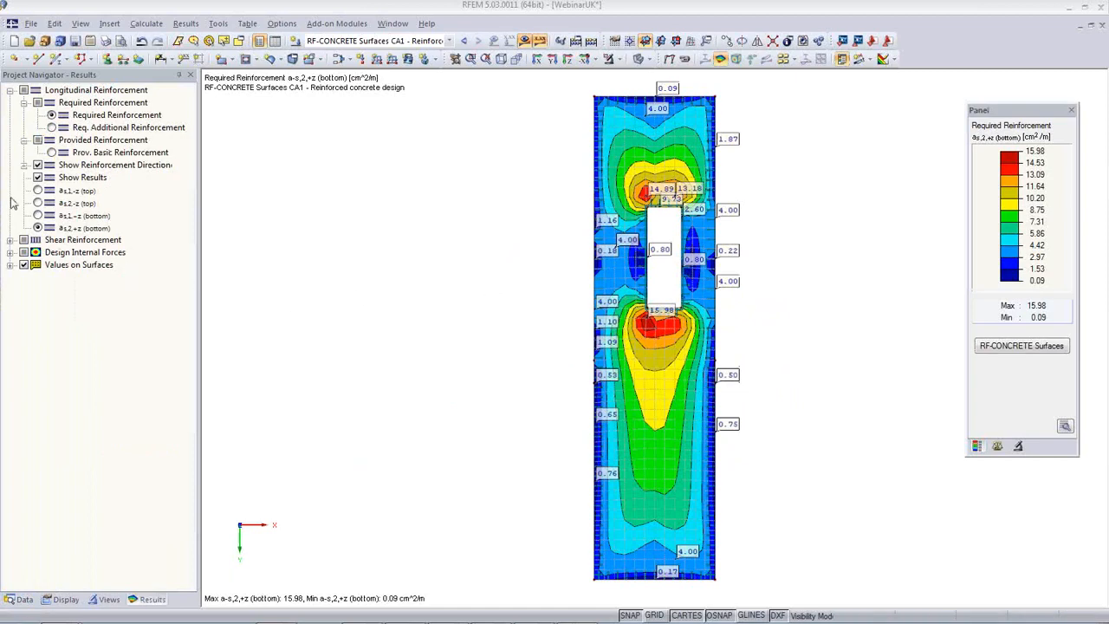
{"action": "left_click", "coordinate": [39, 193]}
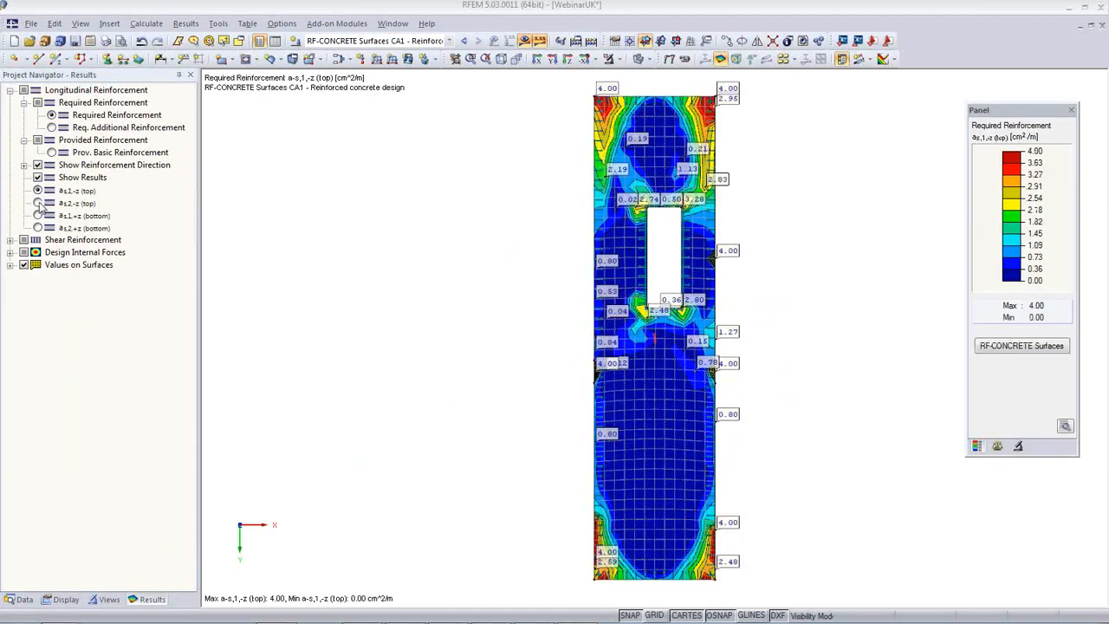
{"action": "left_click", "coordinate": [38, 204]}
{"action": "left_click", "coordinate": [38, 216]}
{"action": "left_click", "coordinate": [38, 228]}
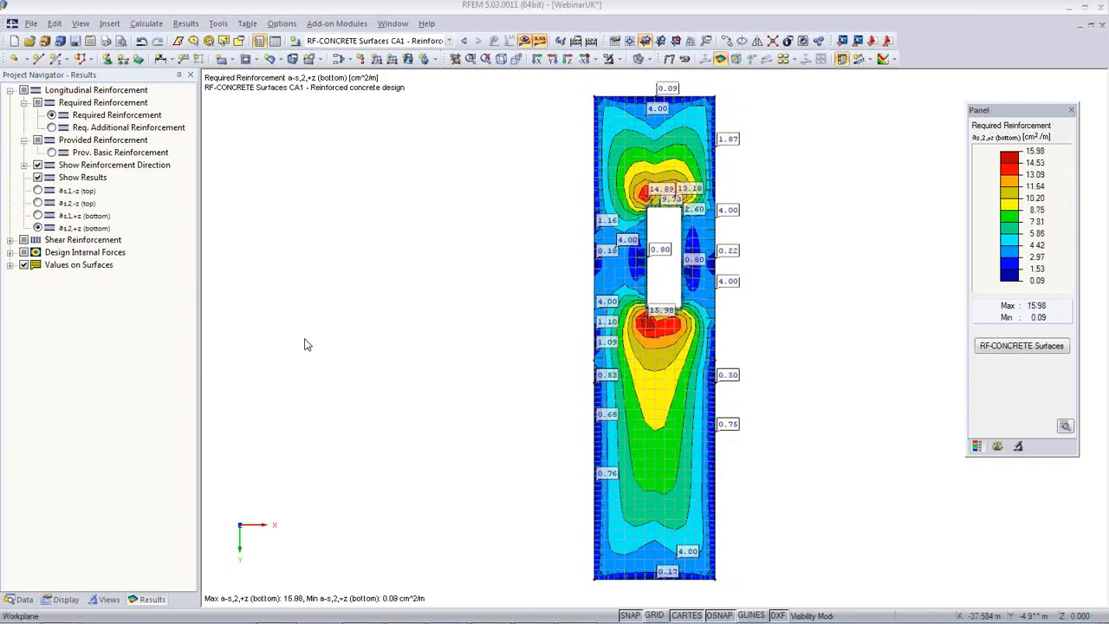
Set up a graphic printout to report PR1 as a mass print with a picture height of 50% of the page.
{"action": "left_click", "coordinate": [105, 40]}
{"action": "left_click", "coordinate": [533, 240]}
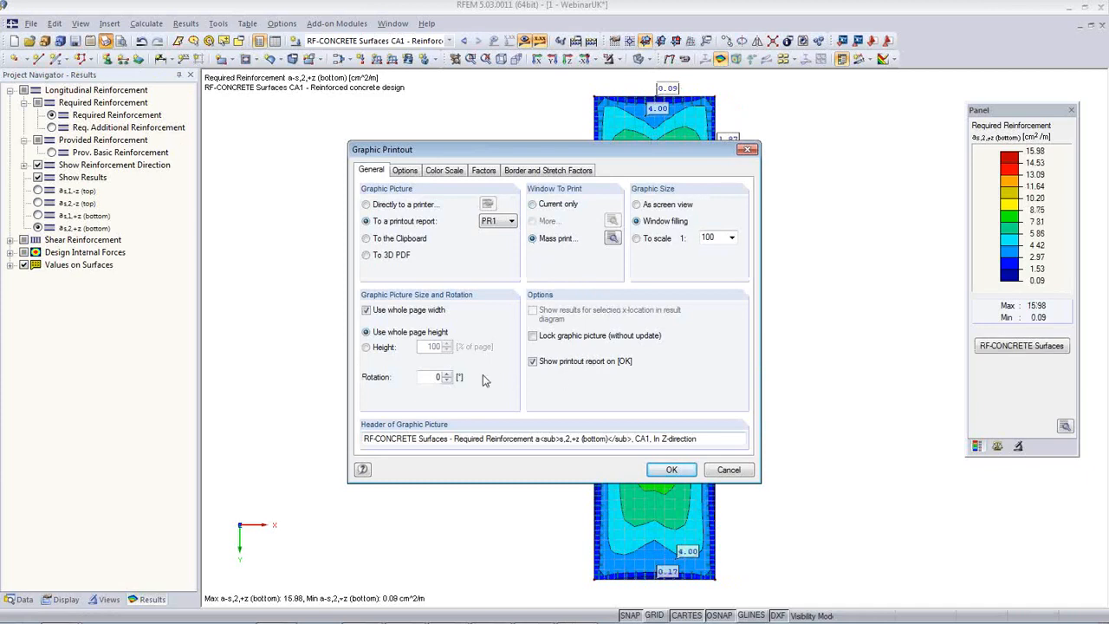
{"action": "left_click", "coordinate": [366, 347]}
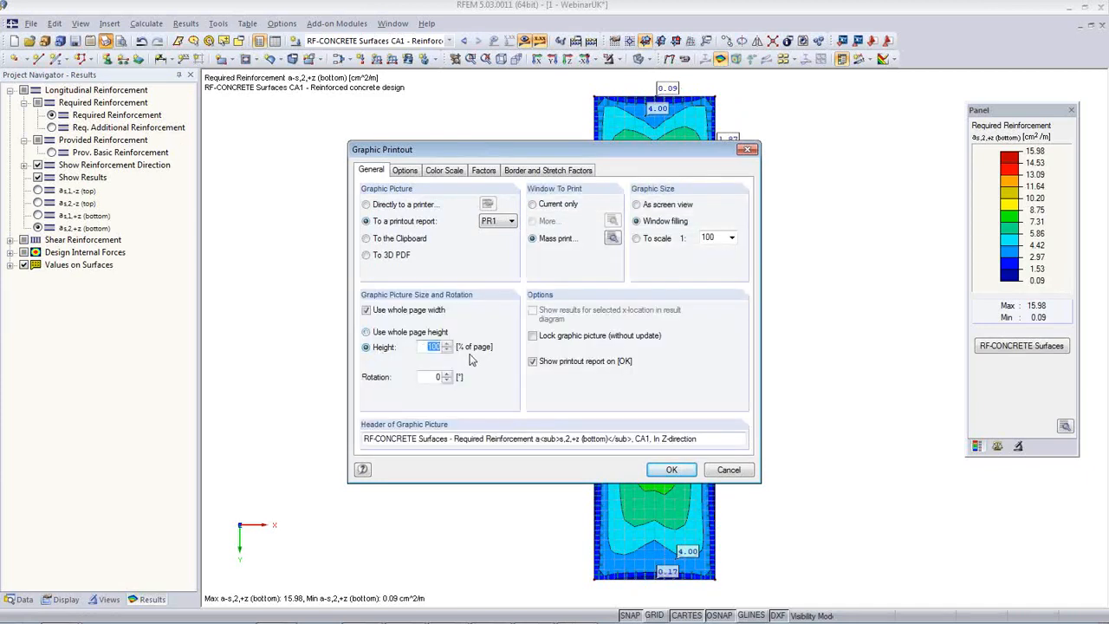
Configure the mass print to generate result graphics for the selected case CA1 RF-CONCRETE Surfaces.
{"action": "left_click", "coordinate": [612, 240]}
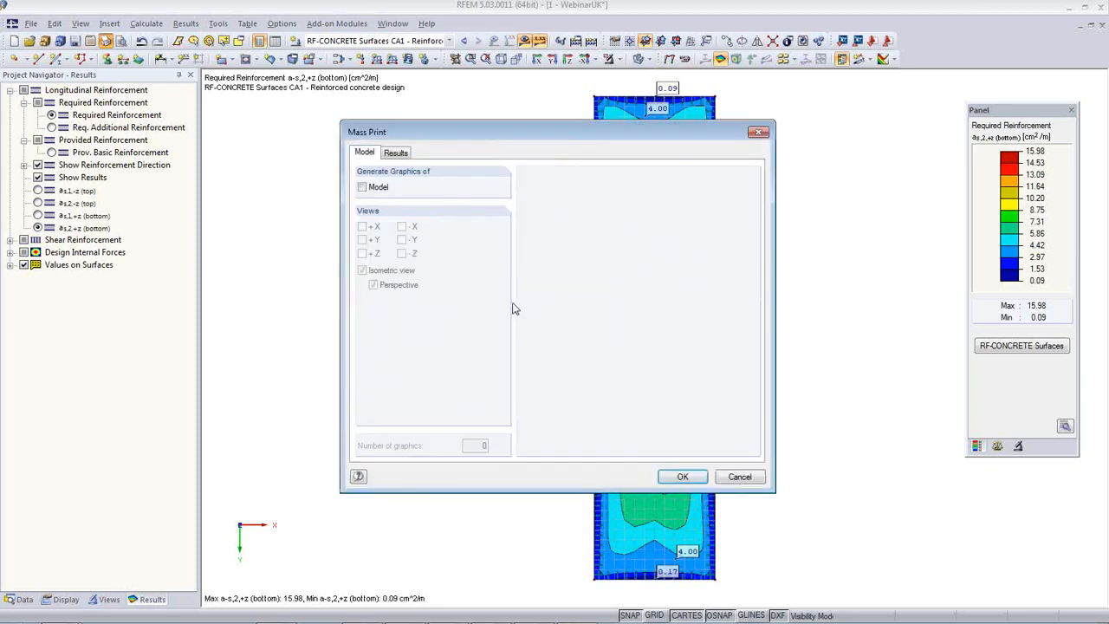
{"action": "left_click", "coordinate": [396, 154]}
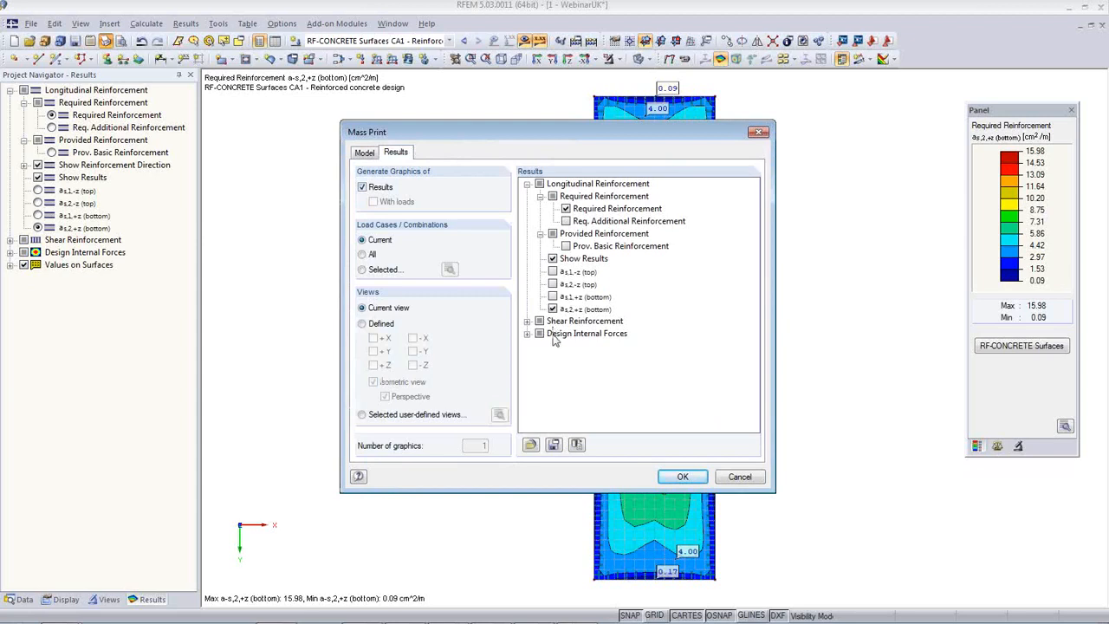
{"action": "left_click", "coordinate": [363, 271]}
{"action": "left_click", "coordinate": [449, 269]}
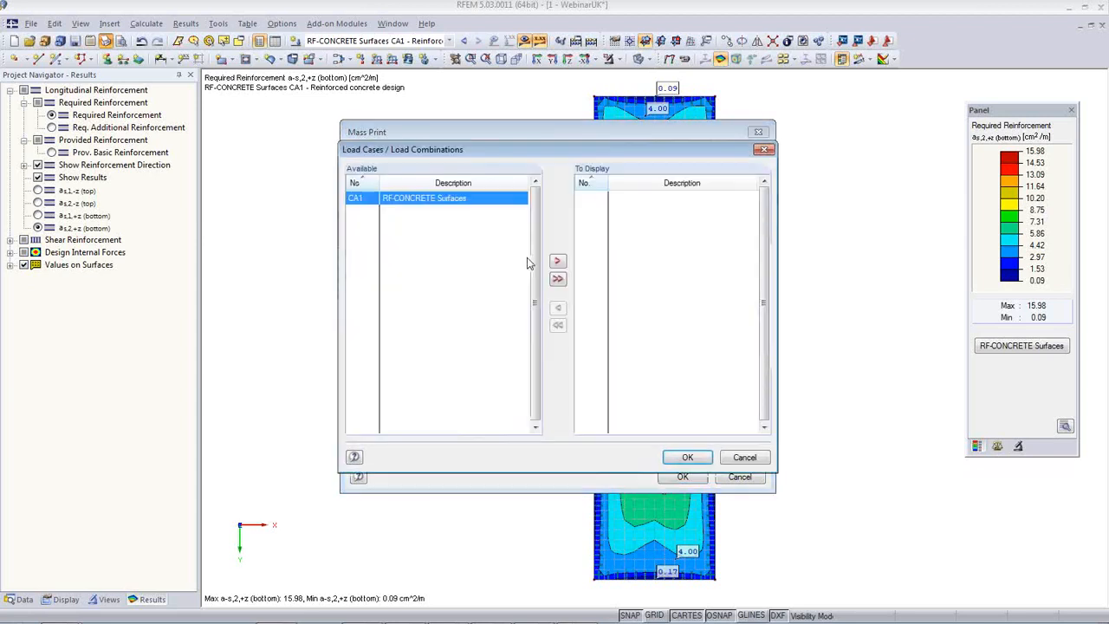
{"action": "double_click", "coordinate": [420, 201]}
{"action": "left_click", "coordinate": [695, 460]}
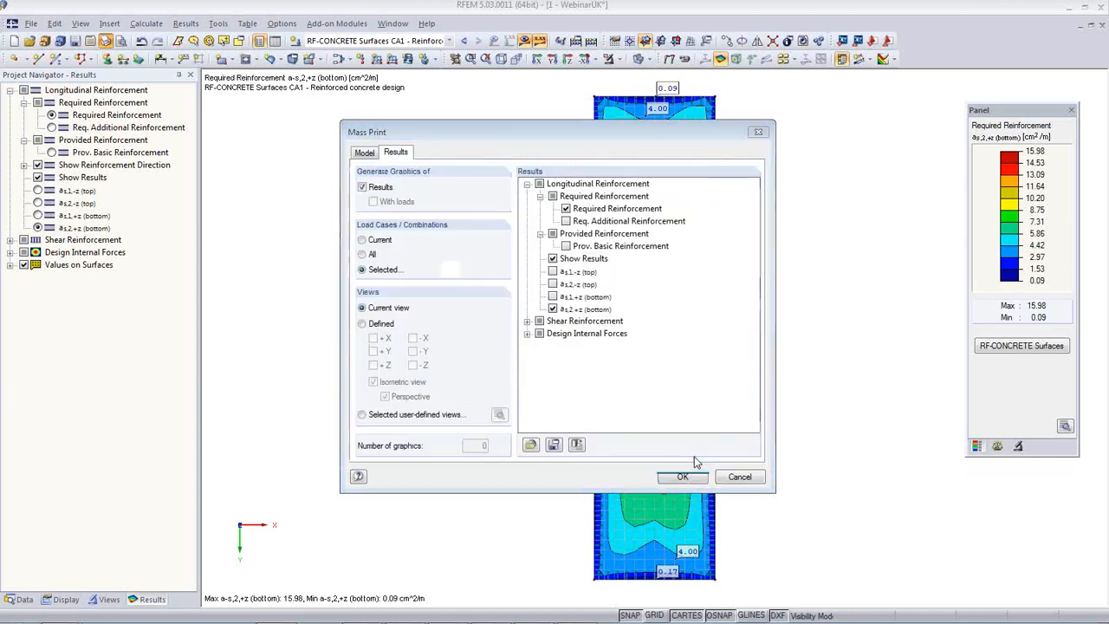
Include the a-s,1 and a-s,2 reinforcement for top and bottom in the mass print and send the graphics without showing the report.
{"action": "left_click", "coordinate": [552, 273]}
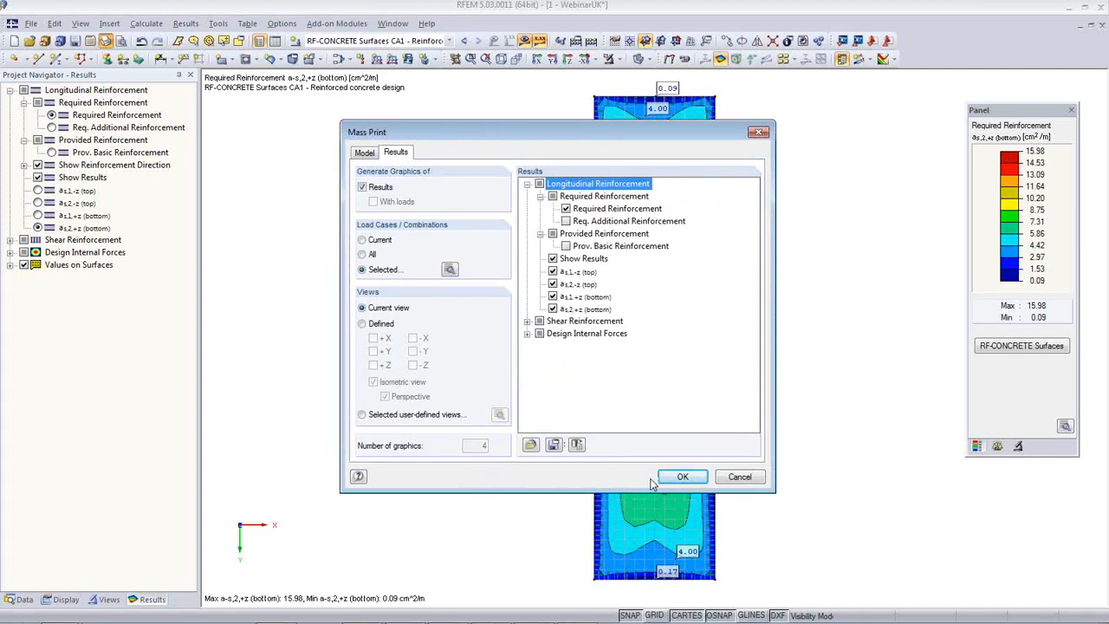
{"action": "left_click", "coordinate": [683, 481]}
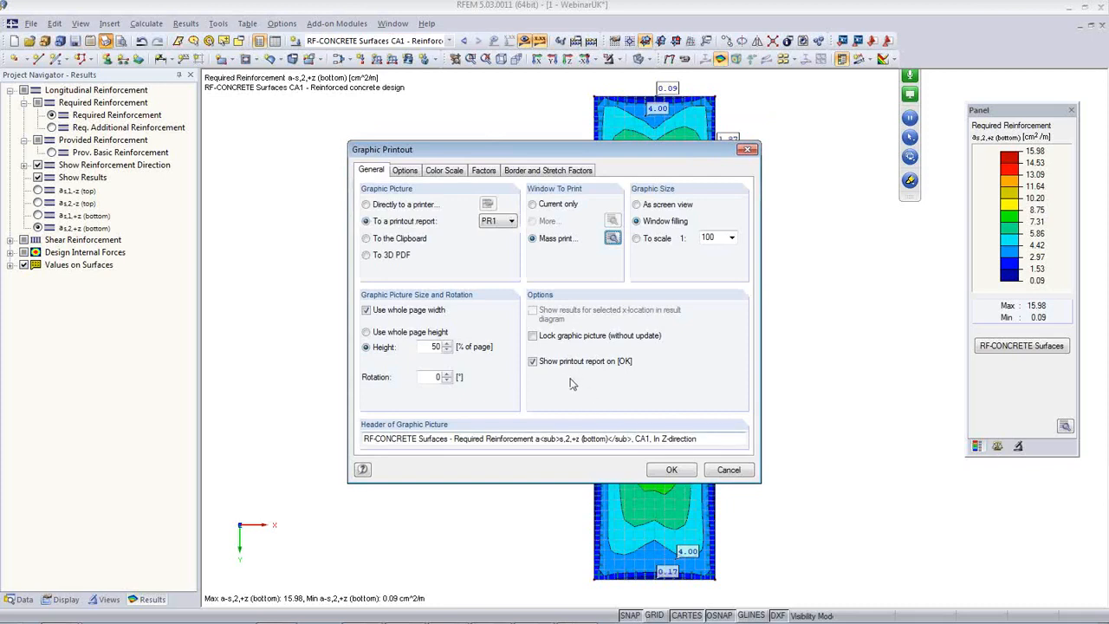
{"action": "left_click", "coordinate": [533, 362]}
{"action": "left_click", "coordinate": [675, 471]}
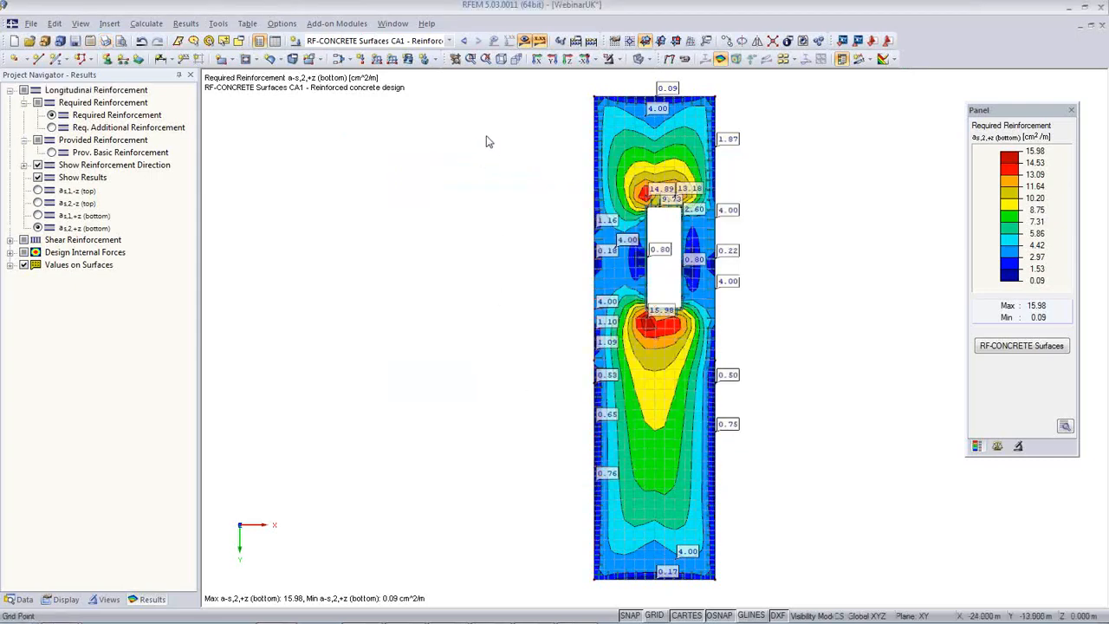
Display the results of load combination CO3 and cancel the visibility mode for the slab.
{"action": "left_click", "coordinate": [449, 40]}
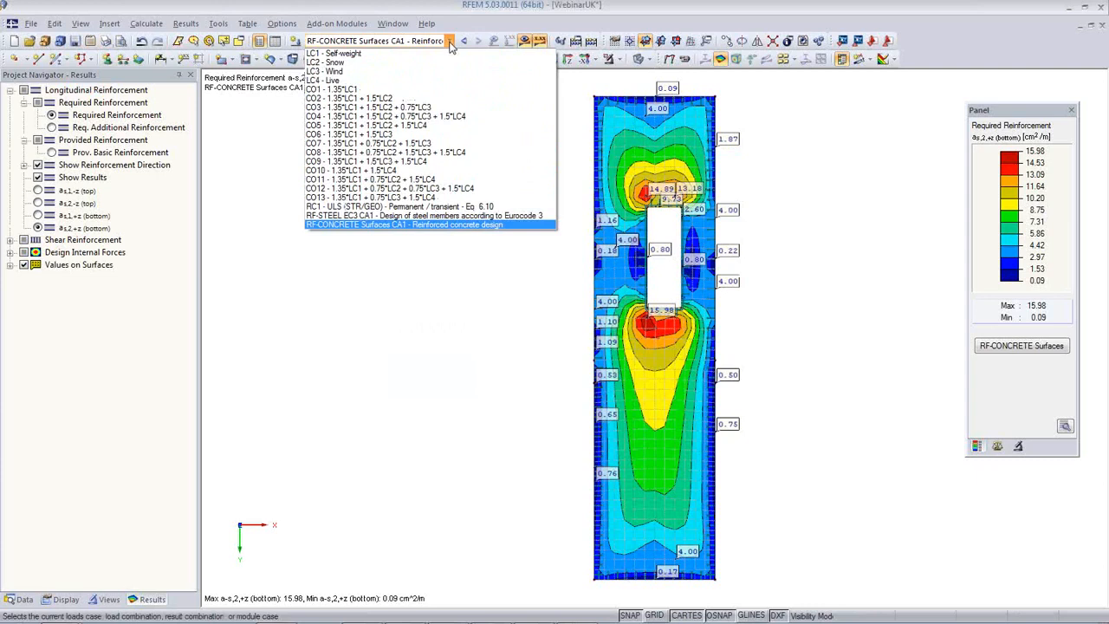
{"action": "left_click", "coordinate": [414, 106]}
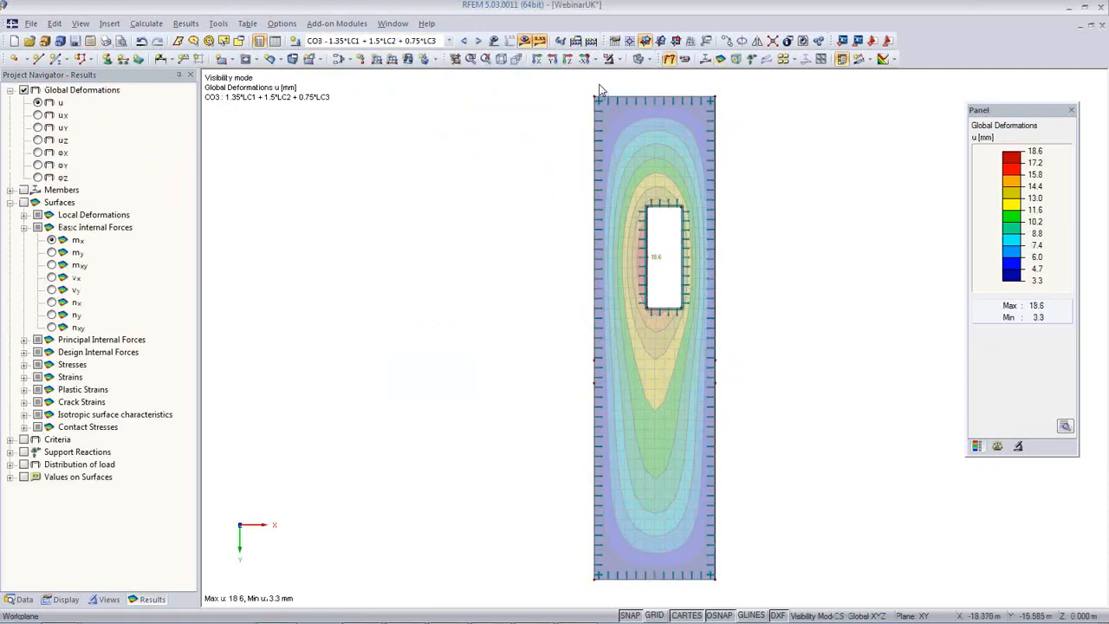
{"action": "left_click", "coordinate": [618, 60]}
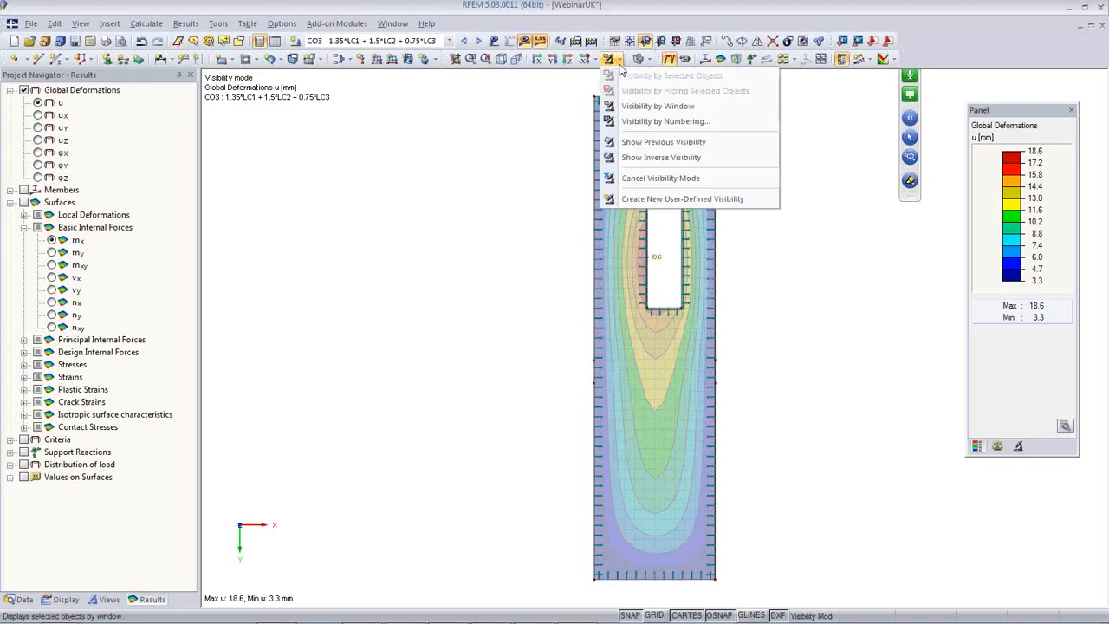
{"action": "left_click", "coordinate": [619, 178]}
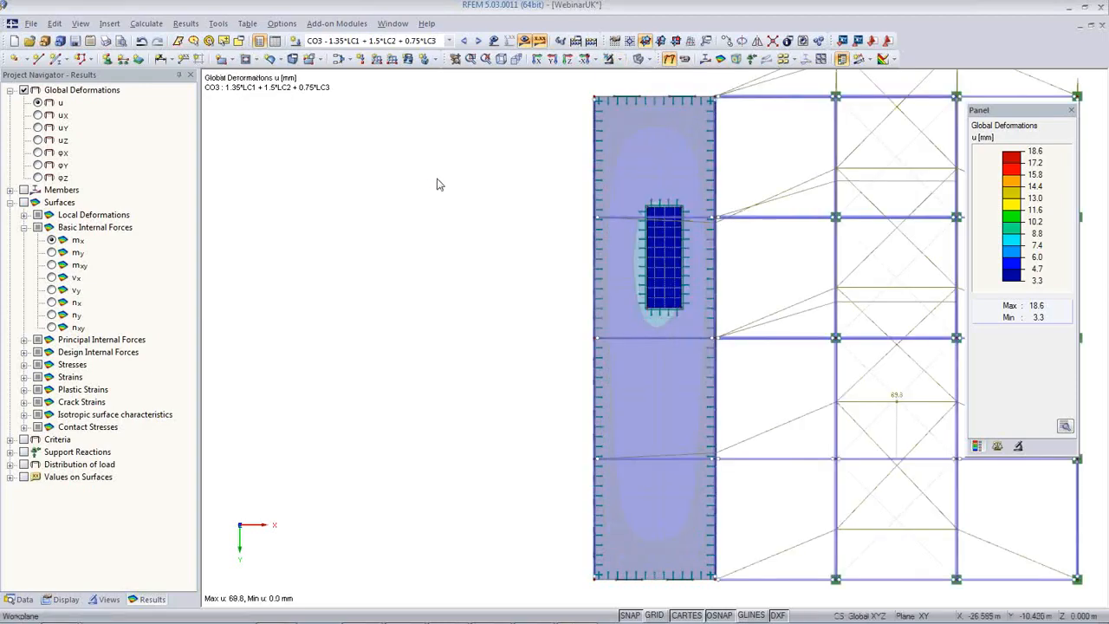
Isolate the middle steel frame in the elevation view with Visibility by Window.
{"action": "left_click", "coordinate": [502, 62]}
{"action": "middle_click_drag", "start_coordinate": [722, 425], "coordinate": [899, 344], "text": "ctrl"}
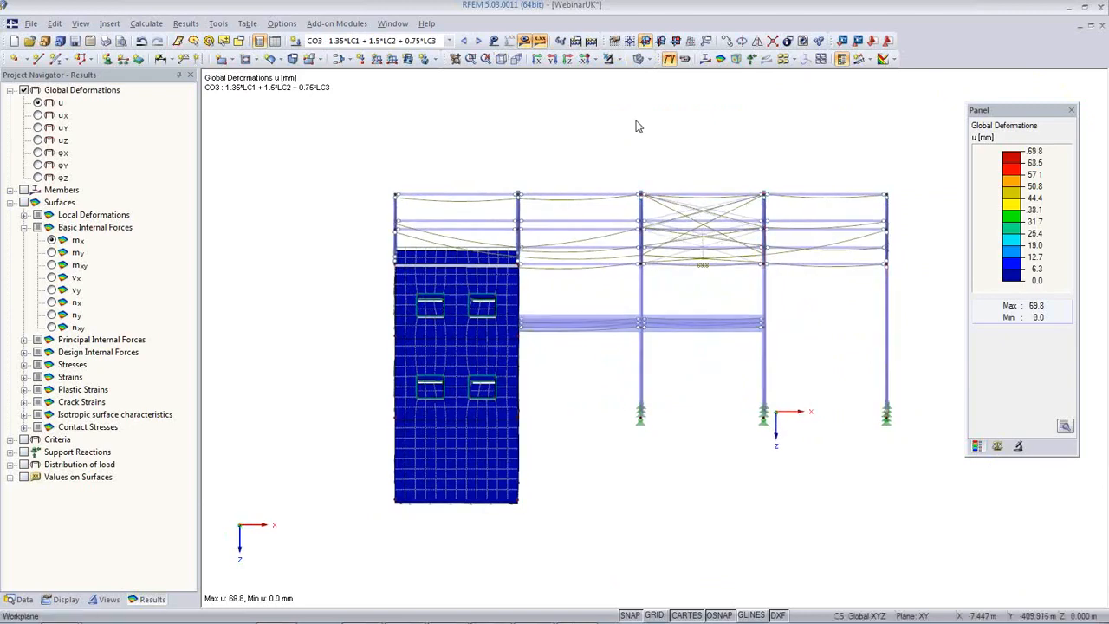
{"action": "left_click", "coordinate": [621, 61]}
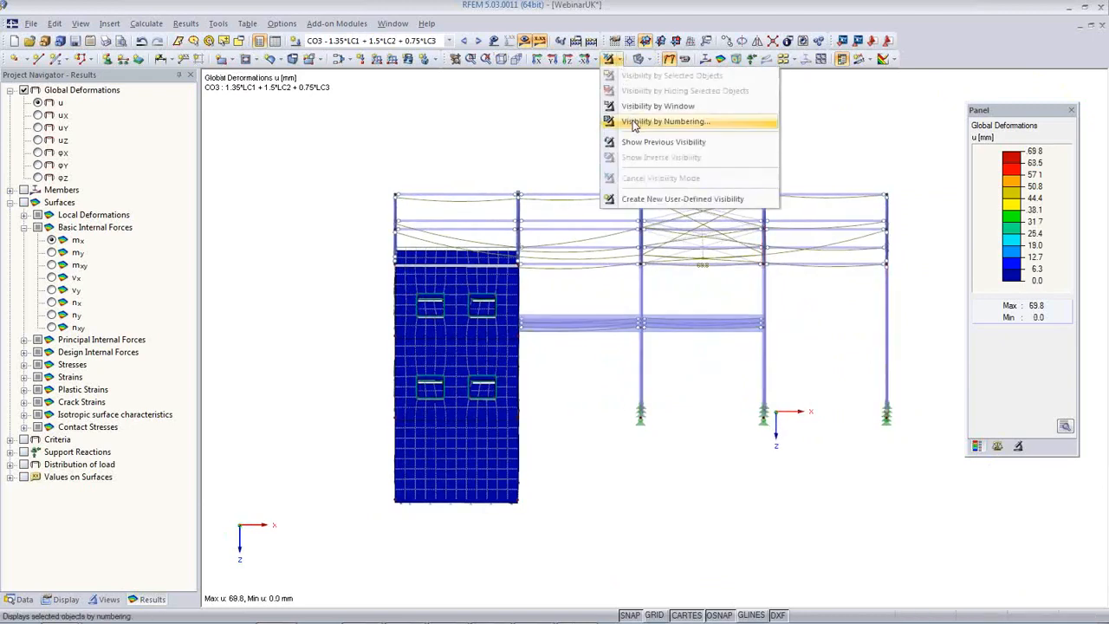
{"action": "left_click", "coordinate": [657, 106]}
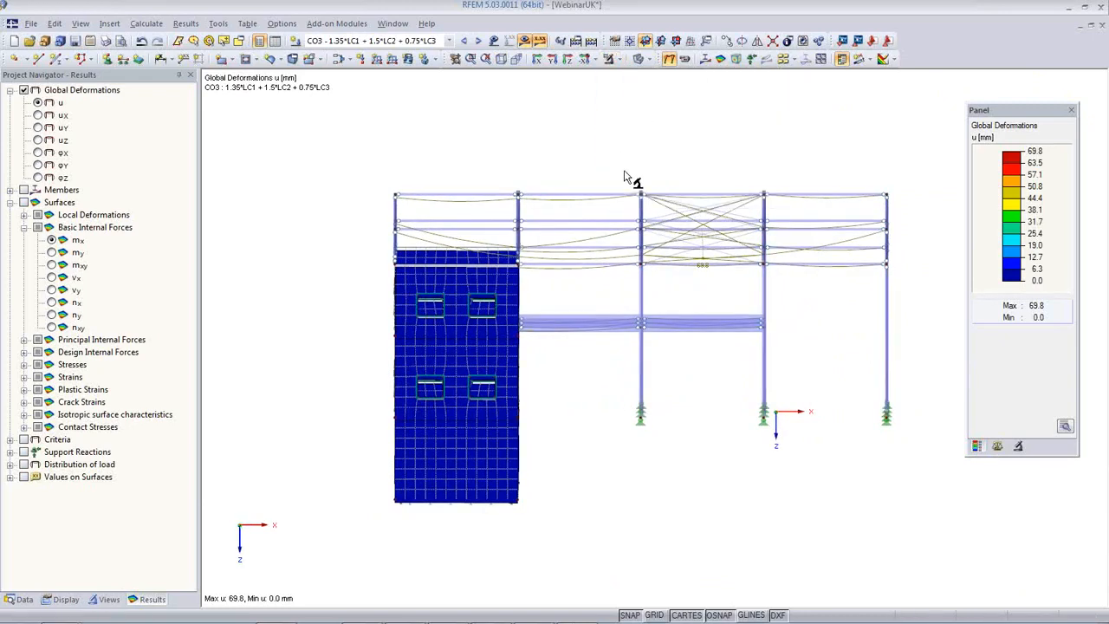
{"action": "mouse_move", "coordinate": [624, 171]}
{"action": "left_mouse_down"}
{"action": "mouse_move", "coordinate": [664, 477]}
{"action": "mouse_move", "coordinate": [664, 462]}
{"action": "left_mouse_up"}
Show the isolated steel frame as a wireframe in an oblique 3D view.
{"action": "middle_click_drag", "start_coordinate": [681, 440], "coordinate": [508, 480], "text": "ctrl"}
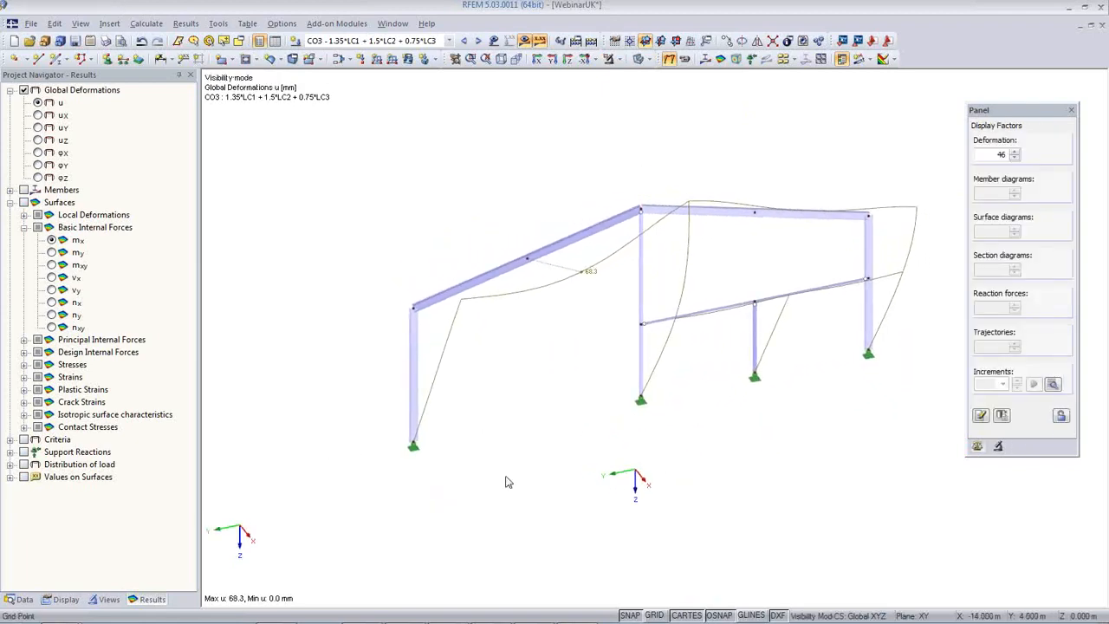
{"action": "left_click", "coordinate": [650, 65]}
{"action": "left_click", "coordinate": [676, 71]}
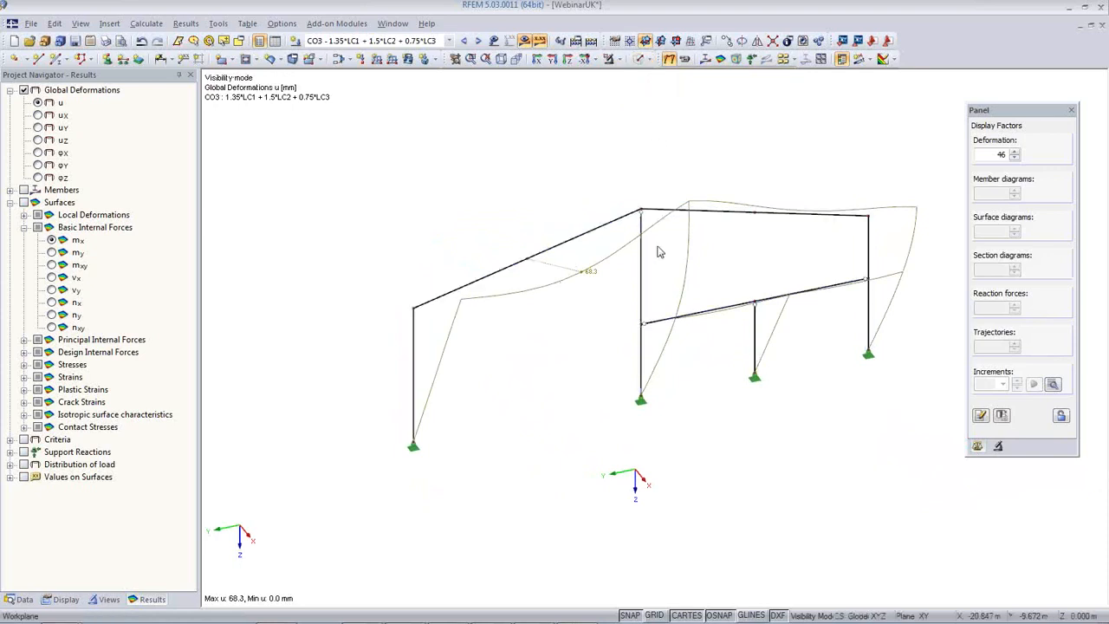
{"action": "middle_click_drag", "start_coordinate": [618, 327], "coordinate": [574, 323]}
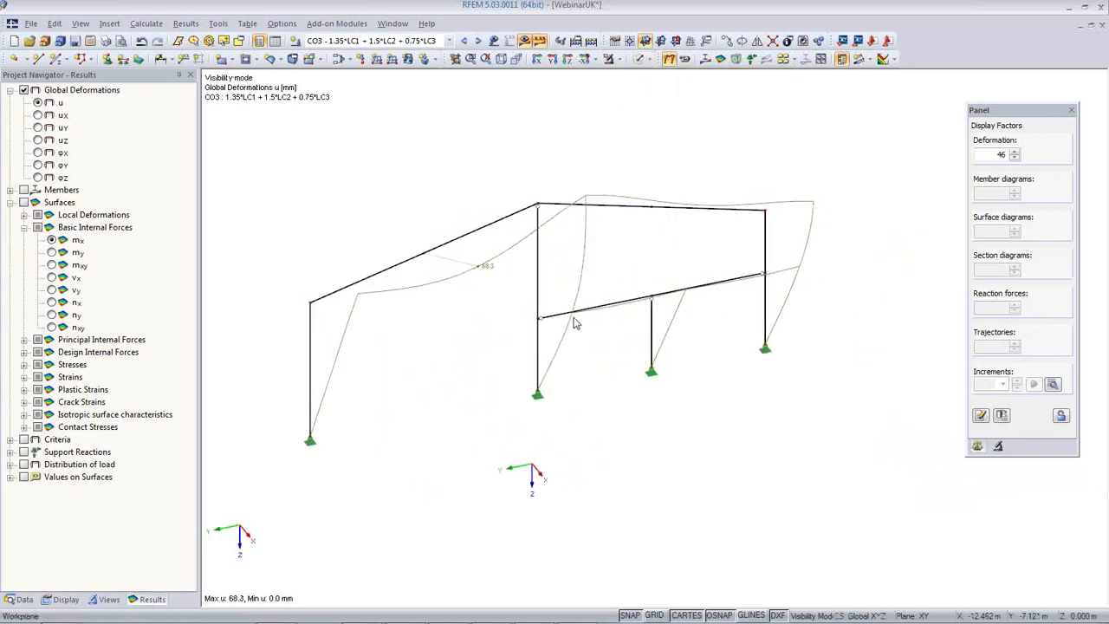
Display the frame's member internal forces, viewing Mz, N and Vy before returning to My, and set the member diagram factor to 1.25.
{"action": "left_click", "coordinate": [704, 58]}
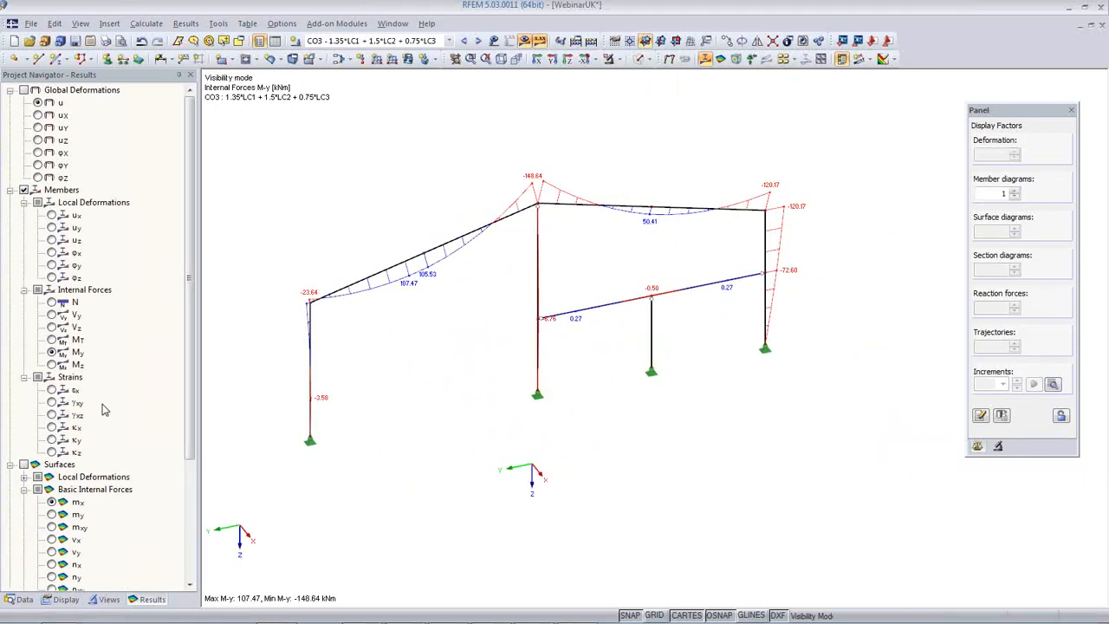
{"action": "left_click", "coordinate": [52, 365]}
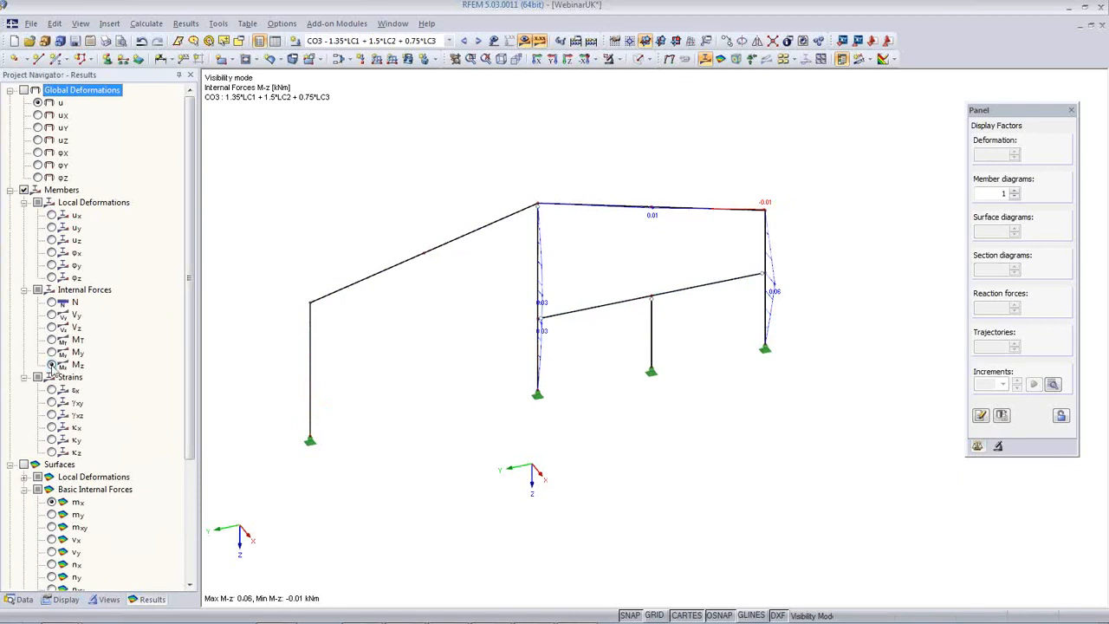
{"action": "left_click", "coordinate": [52, 301]}
{"action": "left_click", "coordinate": [52, 315]}
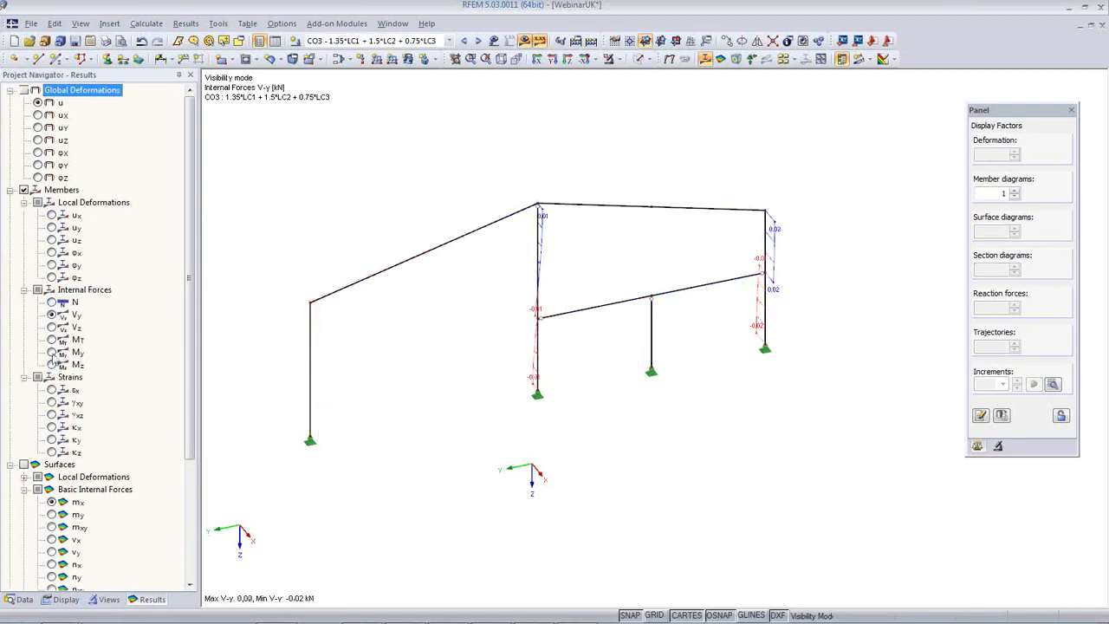
{"action": "left_click", "coordinate": [52, 352]}
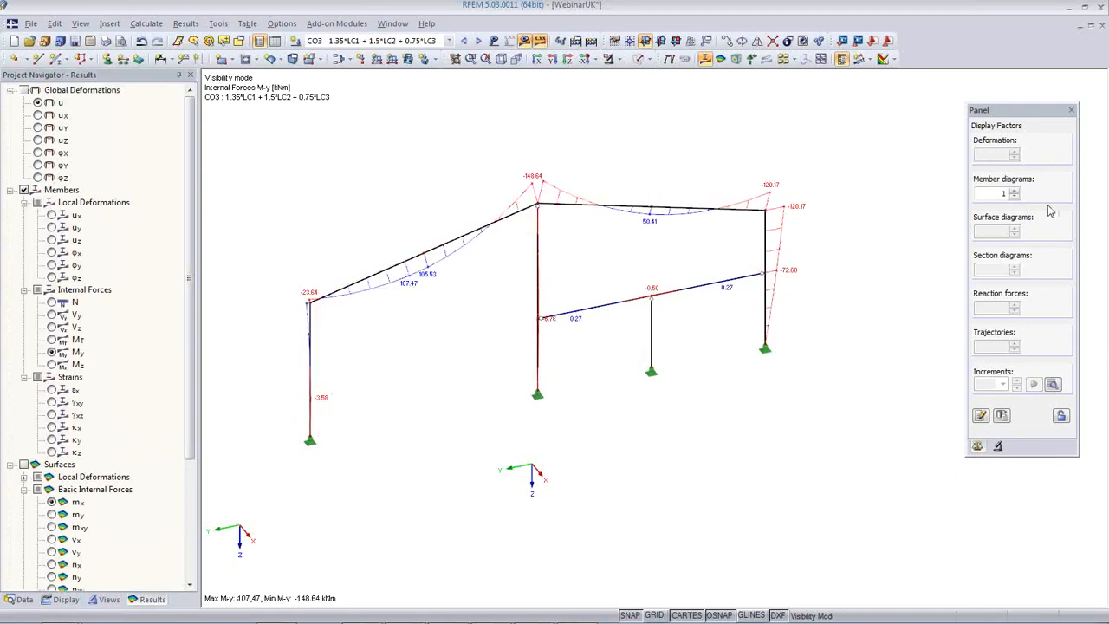
{"action": "left_click", "coordinate": [1016, 193]}
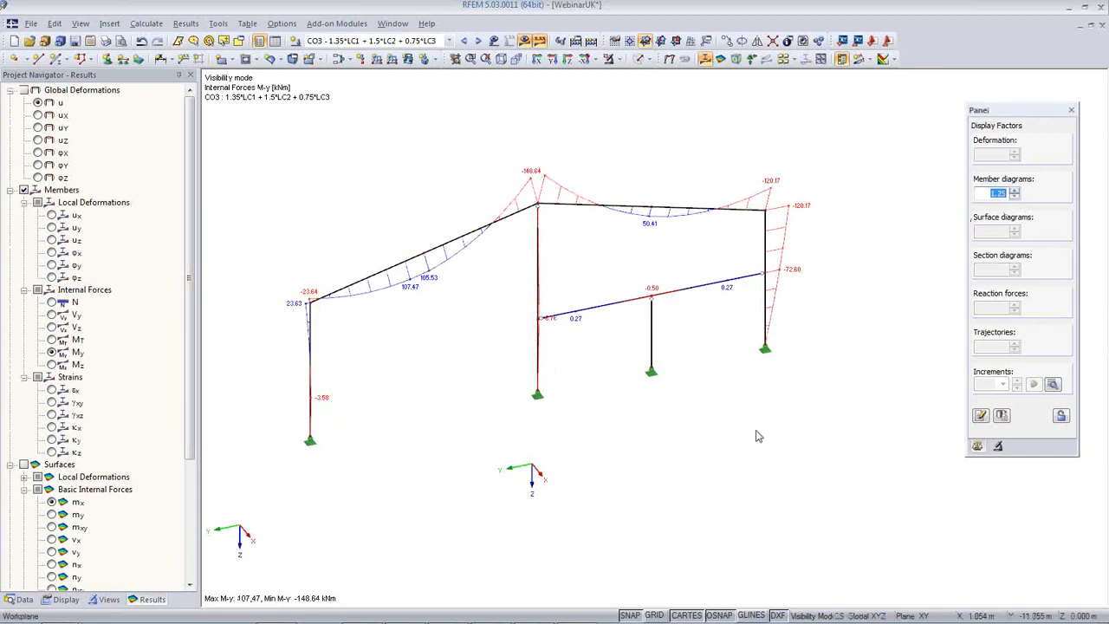
Set up a mass print to printout report PR1 with the member internal forces N, Vy, Vz, MT, My and Mz.
{"action": "left_click", "coordinate": [105, 41]}
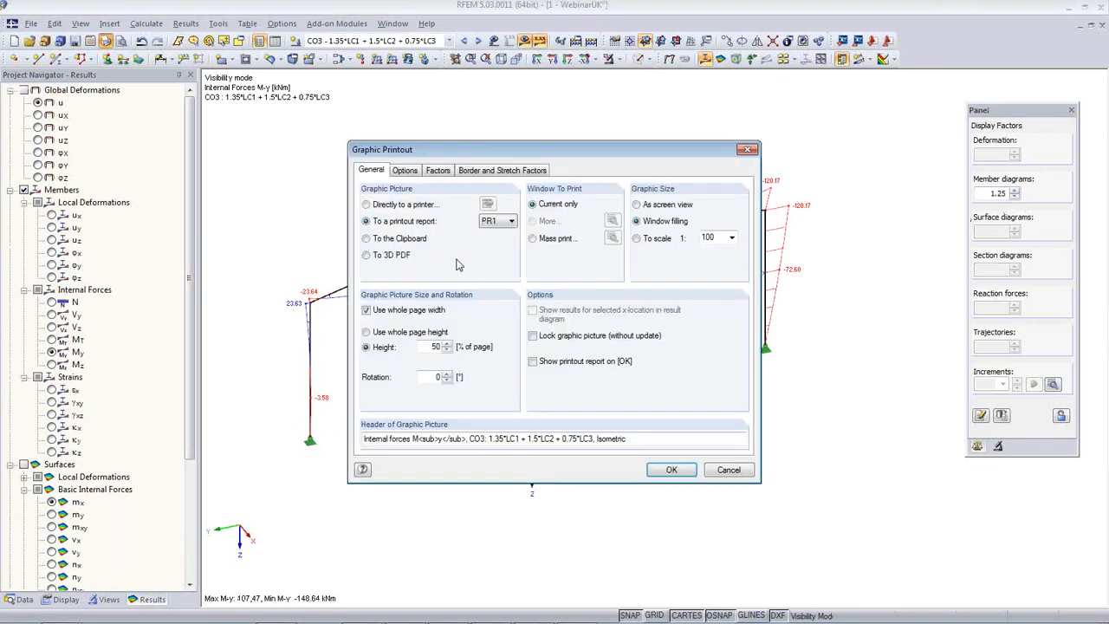
{"action": "left_click", "coordinate": [533, 238]}
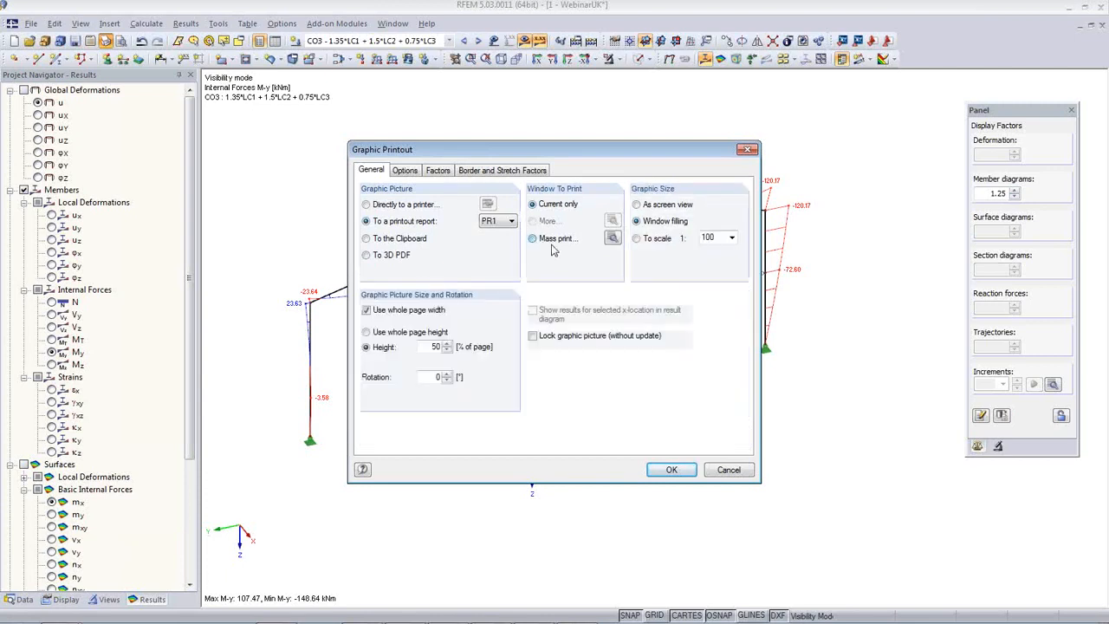
{"action": "left_click", "coordinate": [613, 238]}
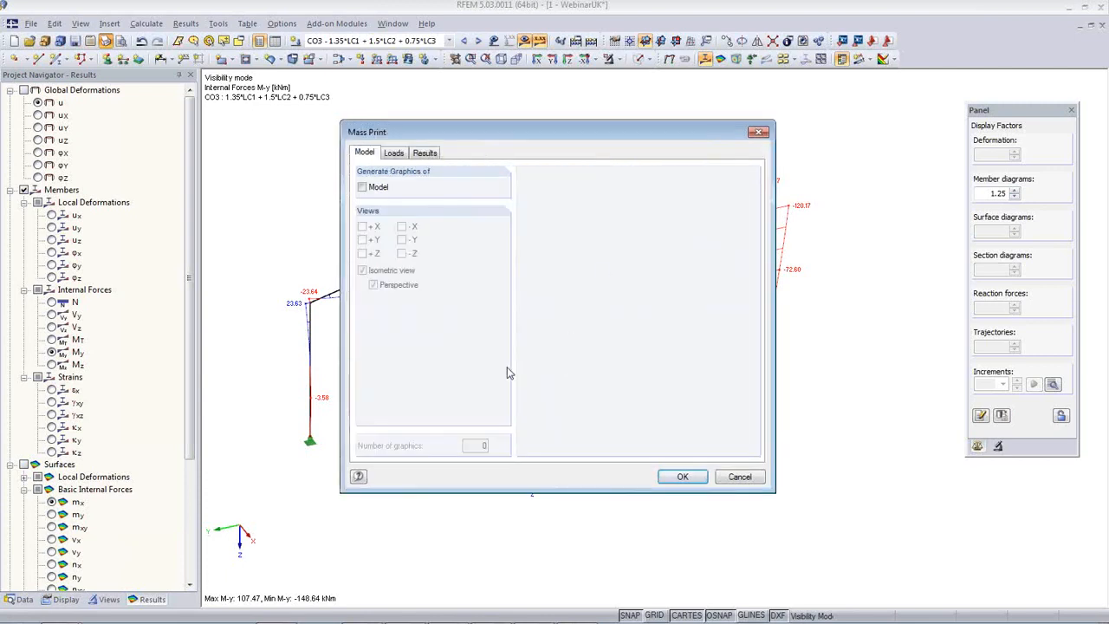
{"action": "left_click", "coordinate": [425, 153]}
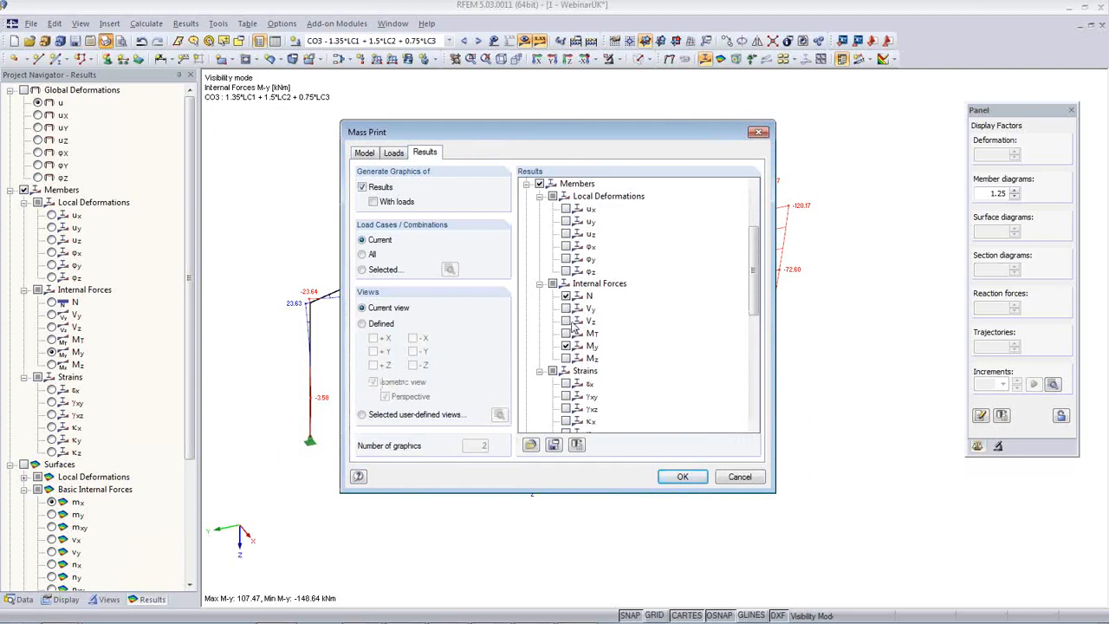
{"action": "left_click", "coordinate": [566, 334]}
Limit the mass print to result combination RC1 in the current view and send the graphics to the report.
{"action": "left_click", "coordinate": [379, 271]}
{"action": "left_click", "coordinate": [449, 270]}
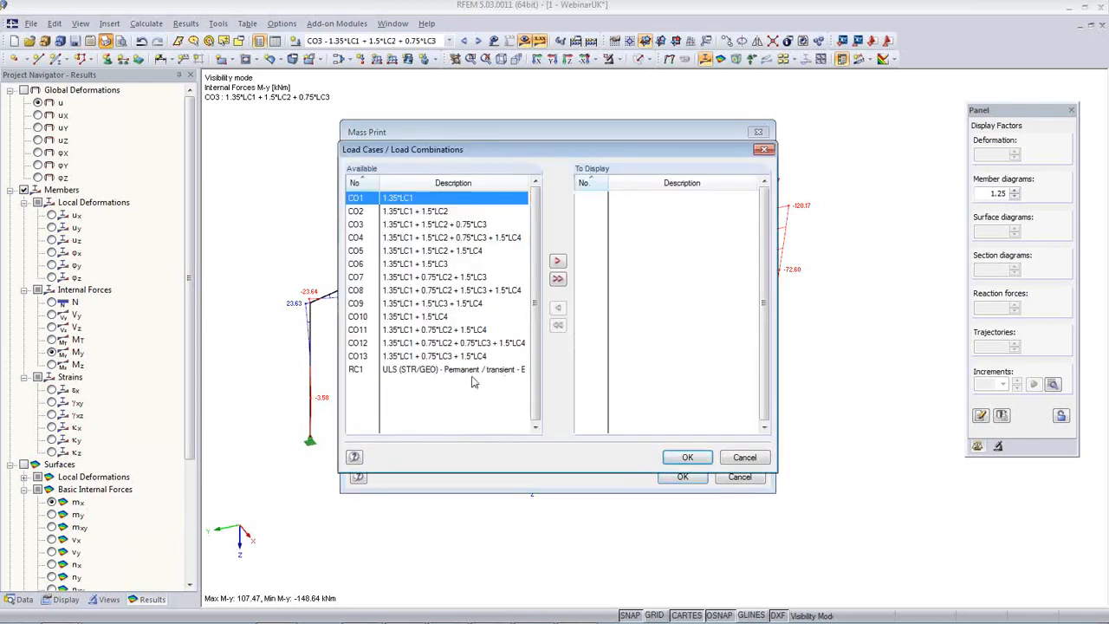
{"action": "double_click", "coordinate": [428, 371]}
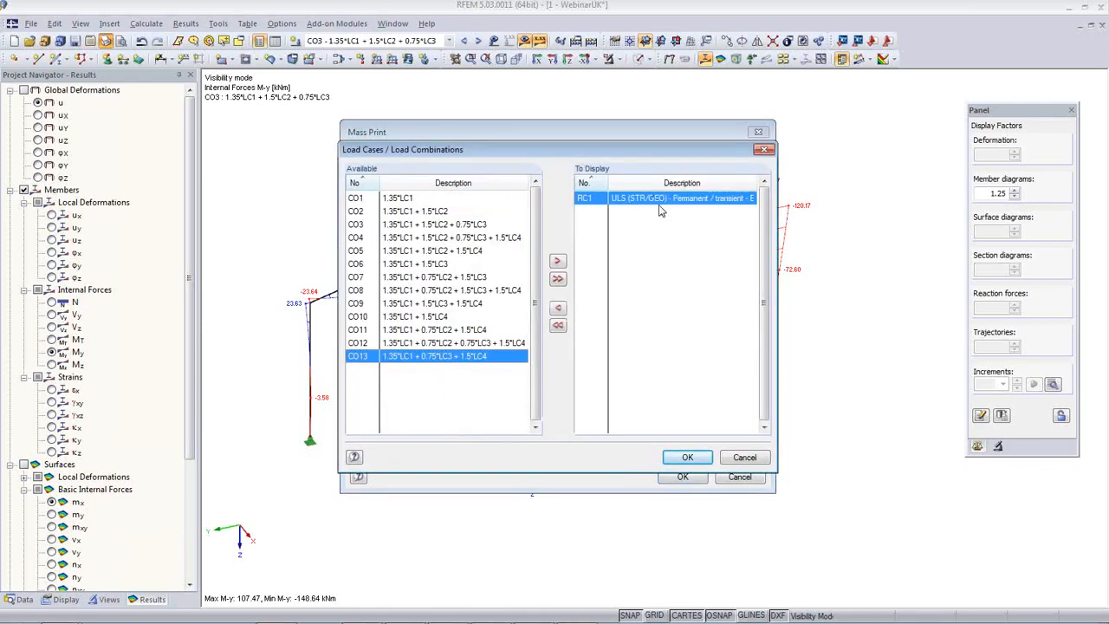
{"action": "left_click", "coordinate": [686, 457]}
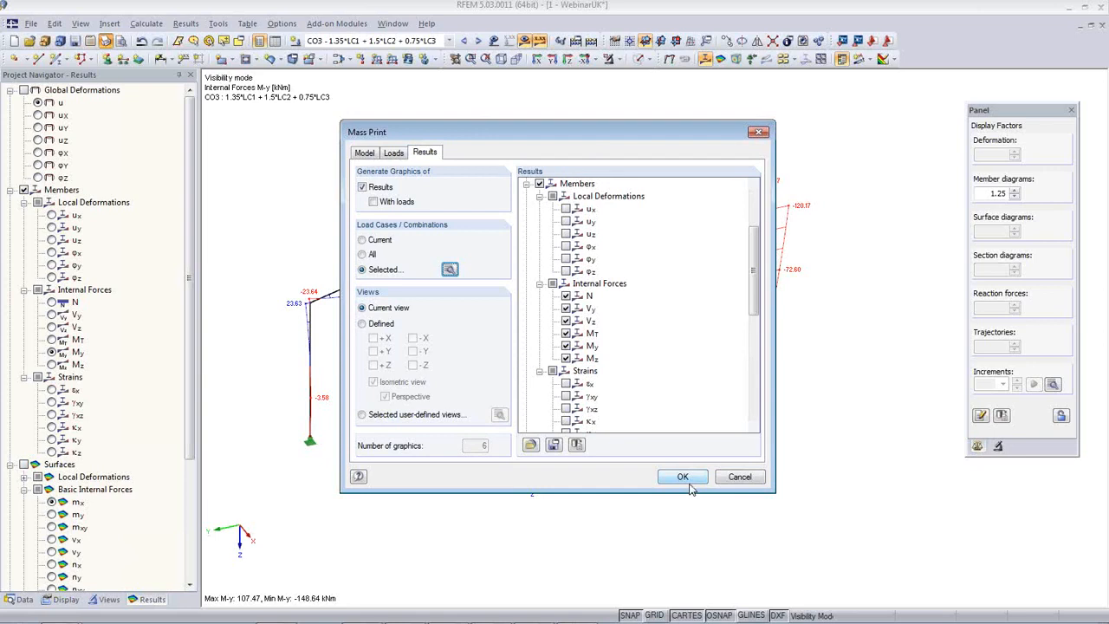
{"action": "left_click", "coordinate": [684, 477]}
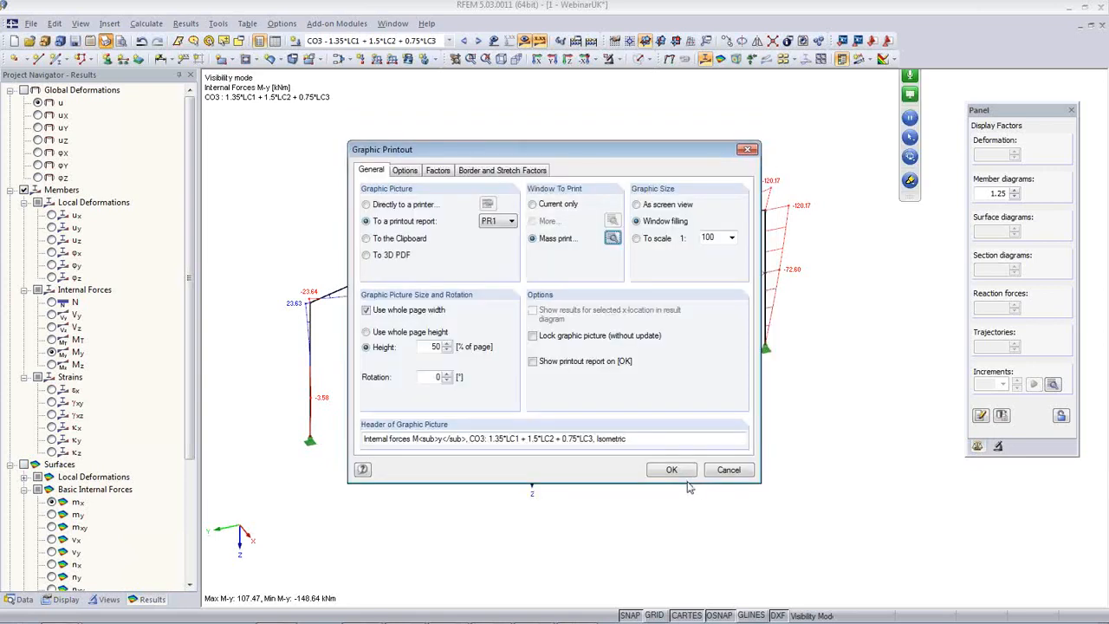
{"action": "left_click", "coordinate": [669, 470]}
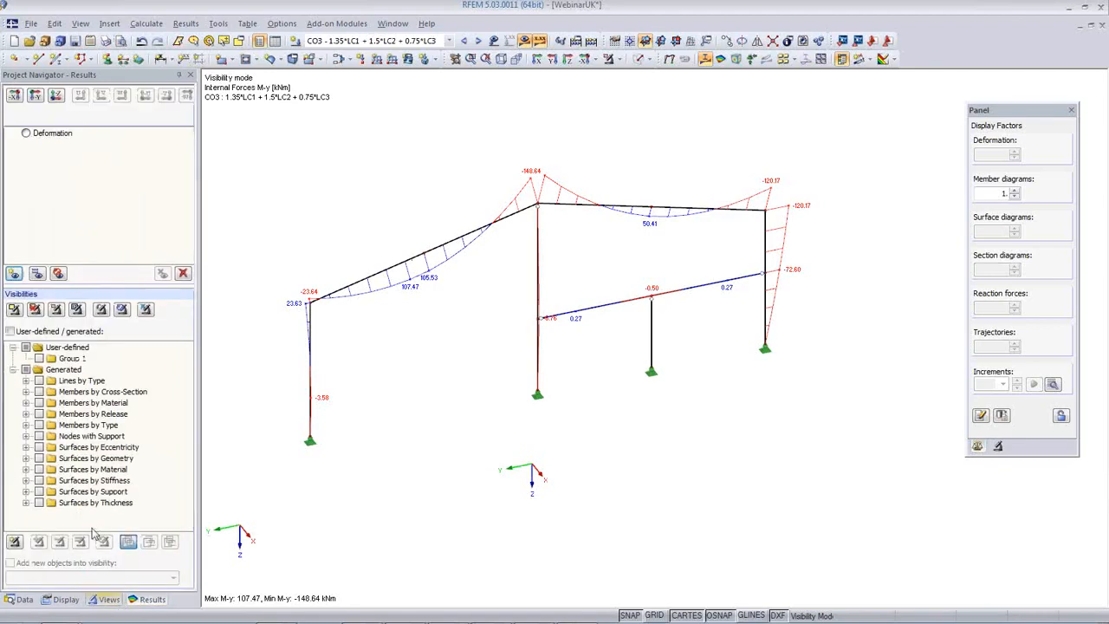
Restore the user-defined view Deformation and add the global deformation graphic for CO10 to printout report PR1.
{"action": "left_click", "coordinate": [105, 599]}
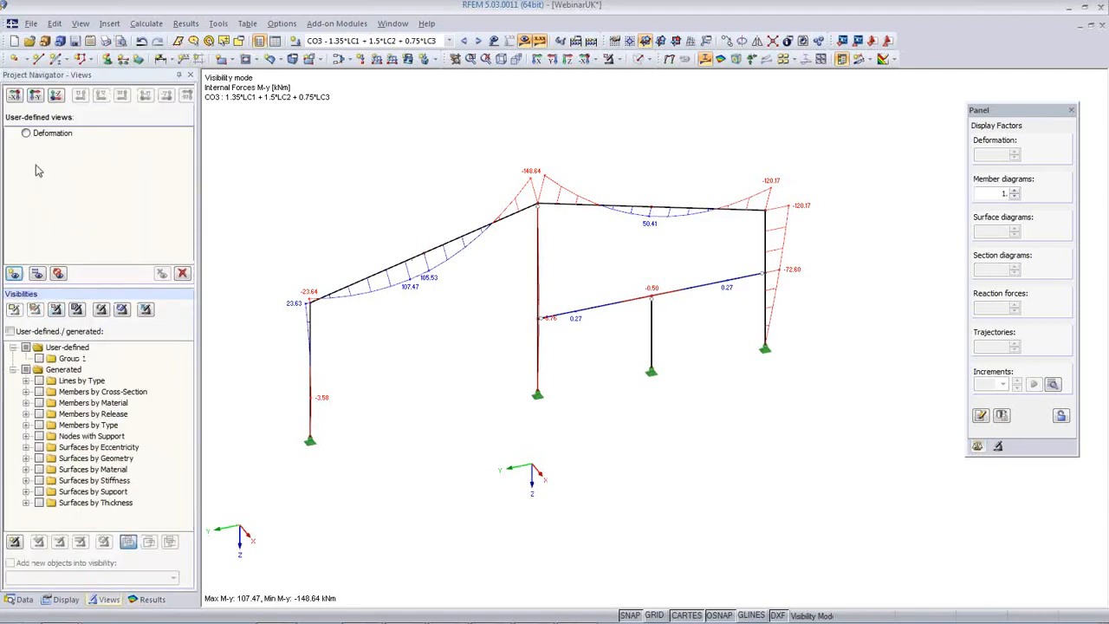
{"action": "left_click", "coordinate": [26, 133]}
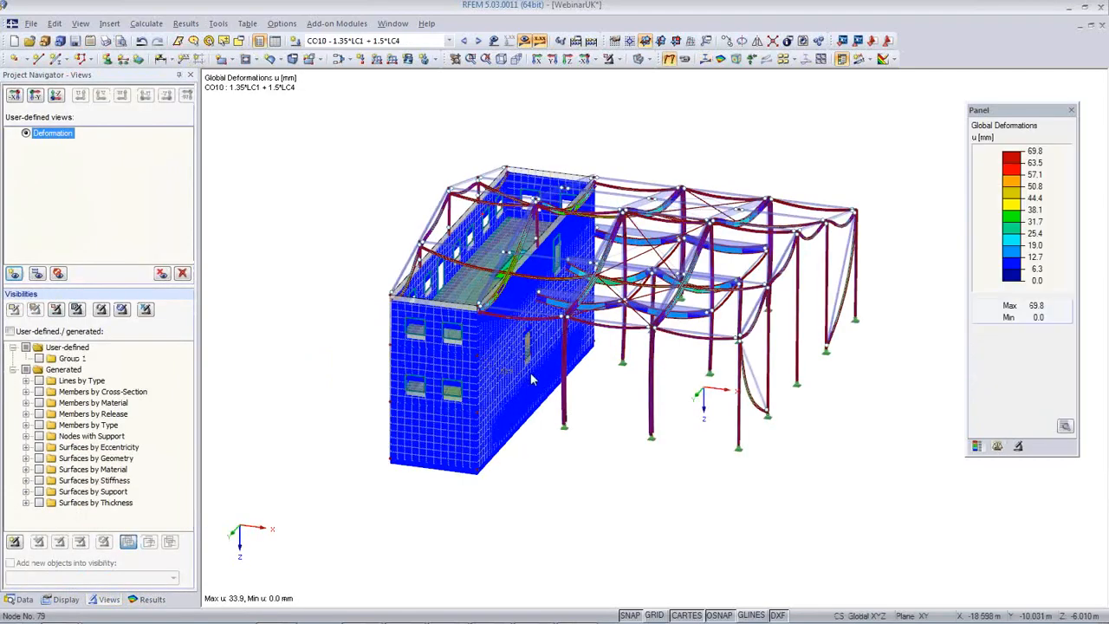
{"action": "middle_click_drag", "start_coordinate": [651, 436], "coordinate": [525, 397], "text": "ctrl"}
{"action": "left_click", "coordinate": [105, 41]}
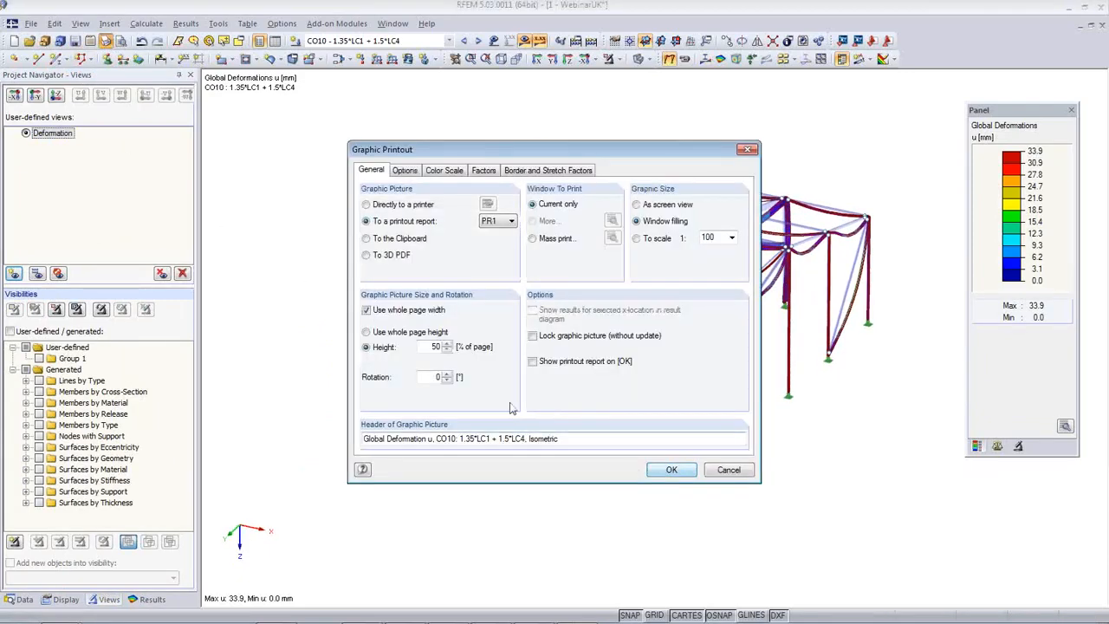
{"action": "left_click", "coordinate": [672, 470]}
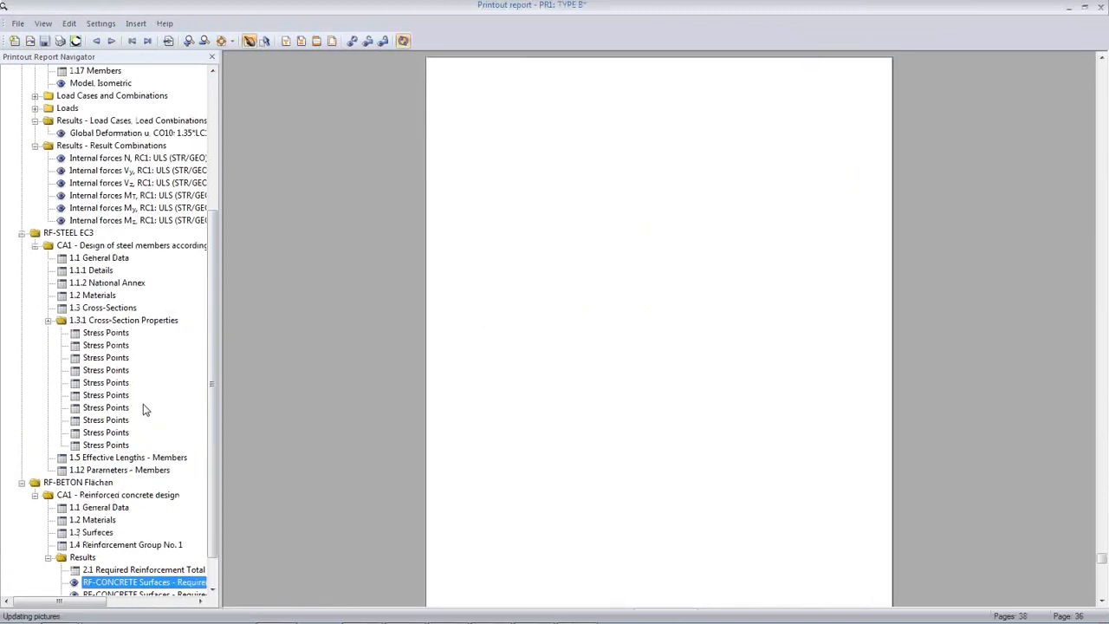
Examine the global deformation graphic and the RC1 internal force graphics in the printout report.
{"action": "scroll", "coordinate": [146, 371], "scroll_direction": "up", "scroll_amount": 2}
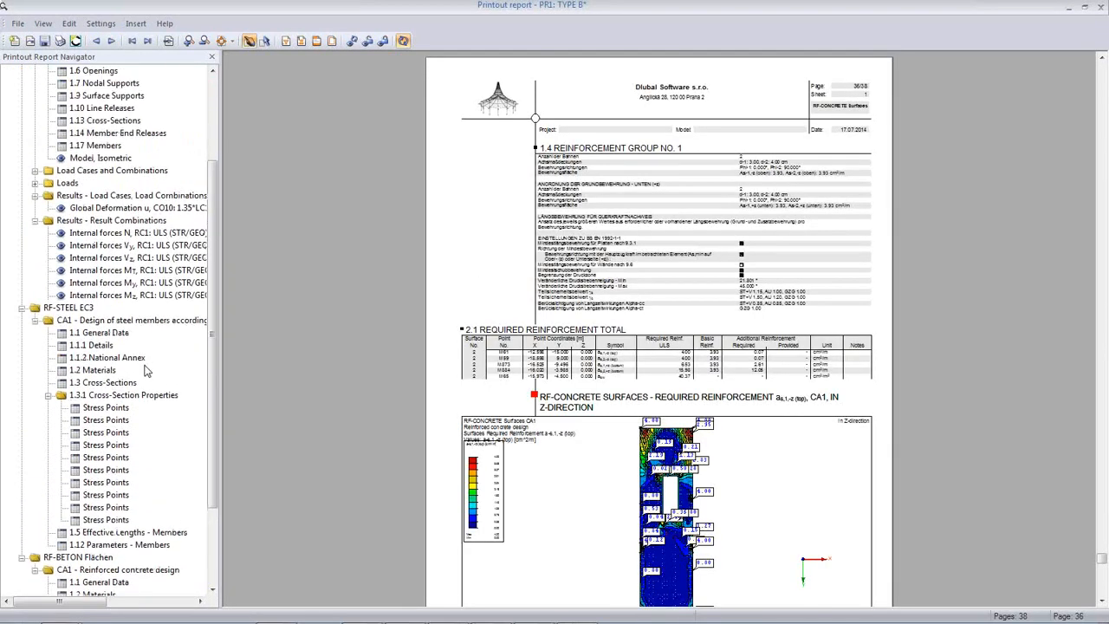
{"action": "left_click", "coordinate": [130, 233]}
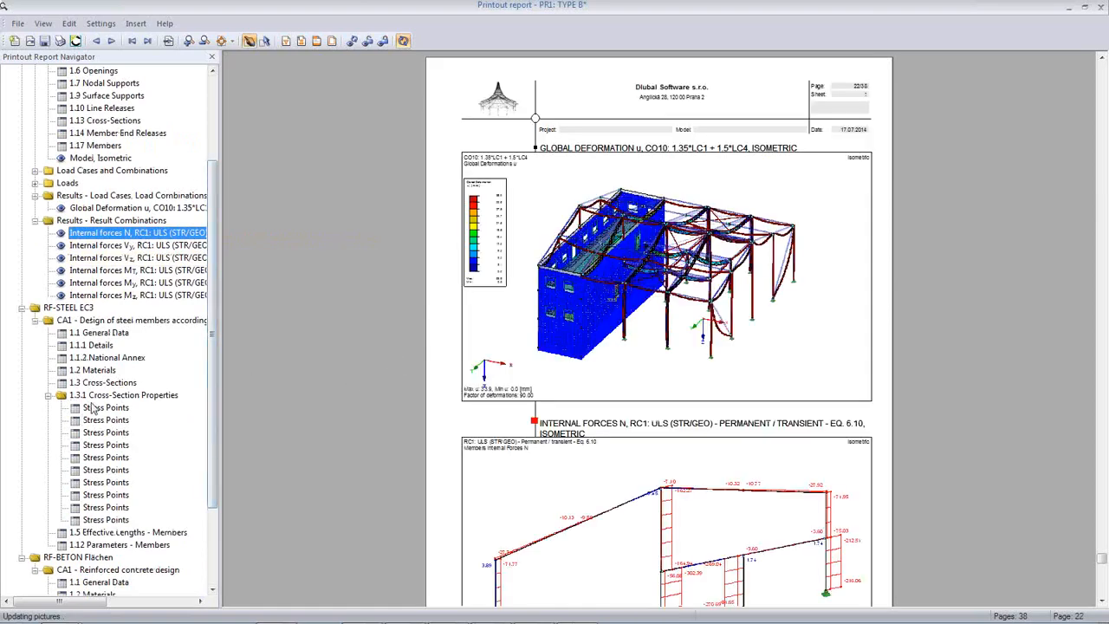
{"action": "scroll", "coordinate": [671, 413], "scroll_direction": "down", "scroll_amount": 5}
{"action": "scroll", "coordinate": [671, 413], "scroll_direction": "down", "scroll_amount": 3}
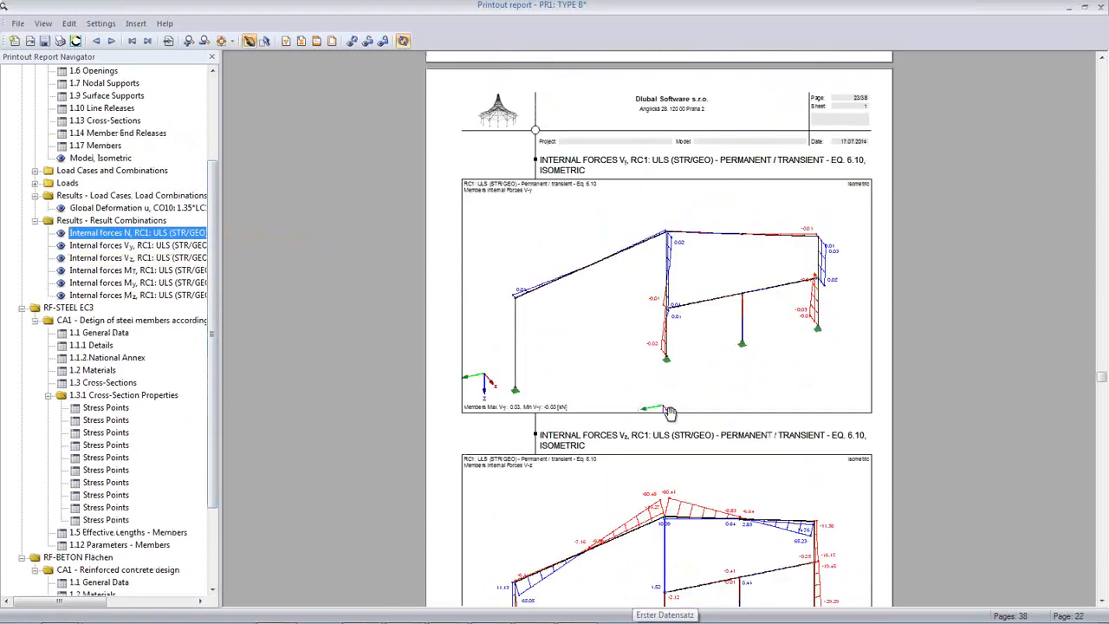
{"action": "scroll", "coordinate": [664, 416], "scroll_direction": "down", "scroll_amount": 1, "text": "ctrl"}
{"action": "scroll", "coordinate": [662, 415], "scroll_direction": "down", "scroll_amount": 10}
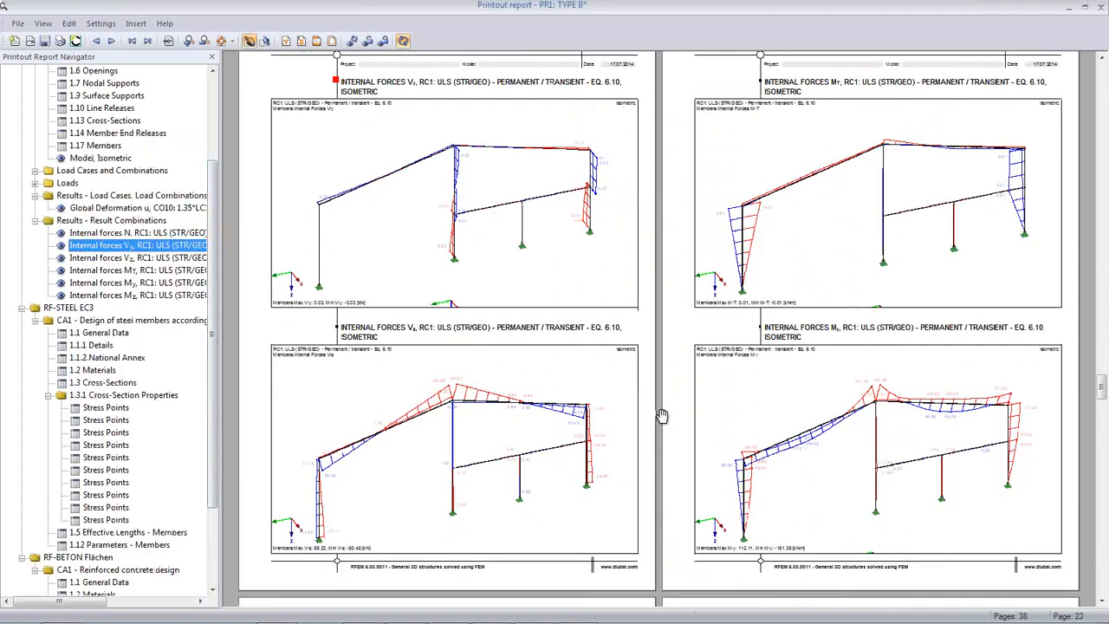
{"action": "scroll", "coordinate": [662, 416], "scroll_direction": "up", "scroll_amount": 20}
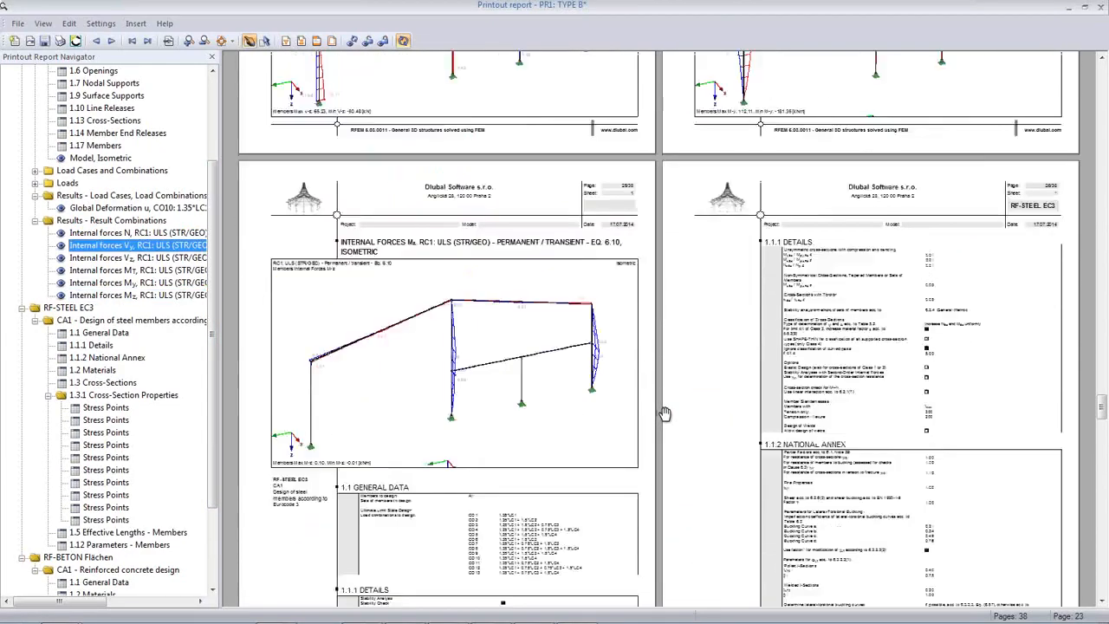
{"action": "scroll", "coordinate": [666, 413], "scroll_direction": "up", "scroll_amount": 5}
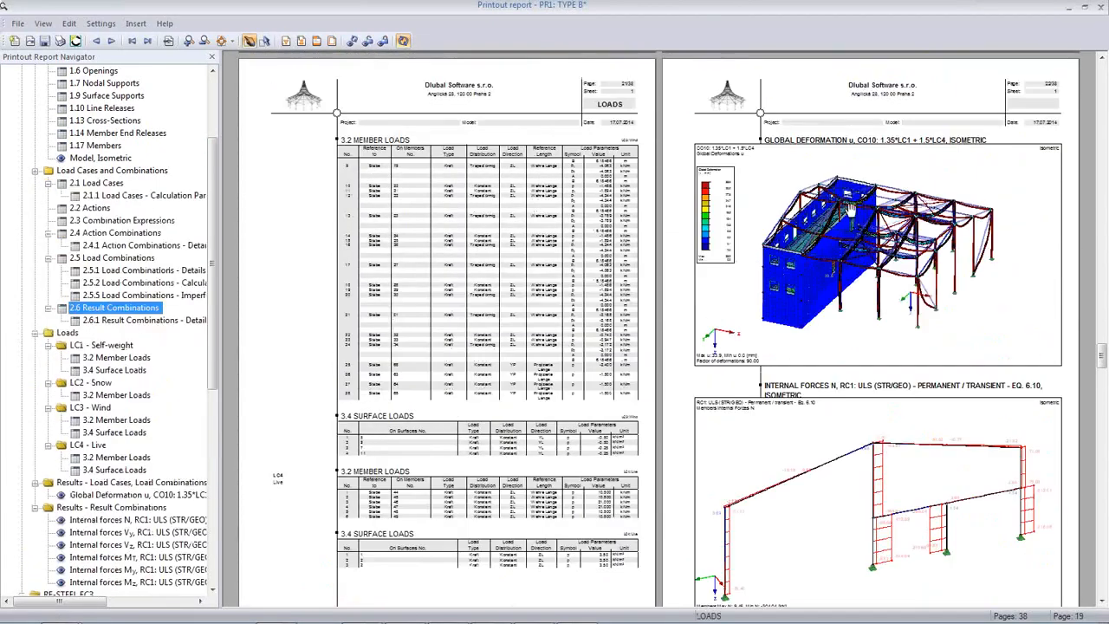
Look through the report's load combination, load, steel design and concrete design pages in a multi-page overview.
{"action": "scroll", "coordinate": [806, 389], "scroll_direction": "up", "scroll_amount": 20}
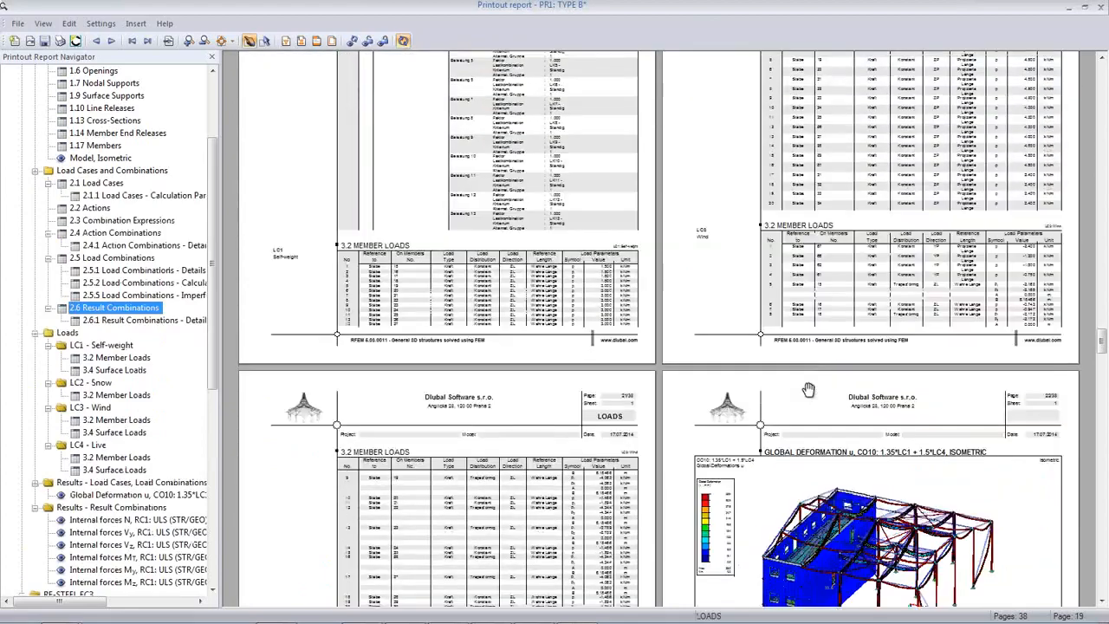
{"action": "scroll", "coordinate": [810, 389], "scroll_direction": "up", "scroll_amount": 15}
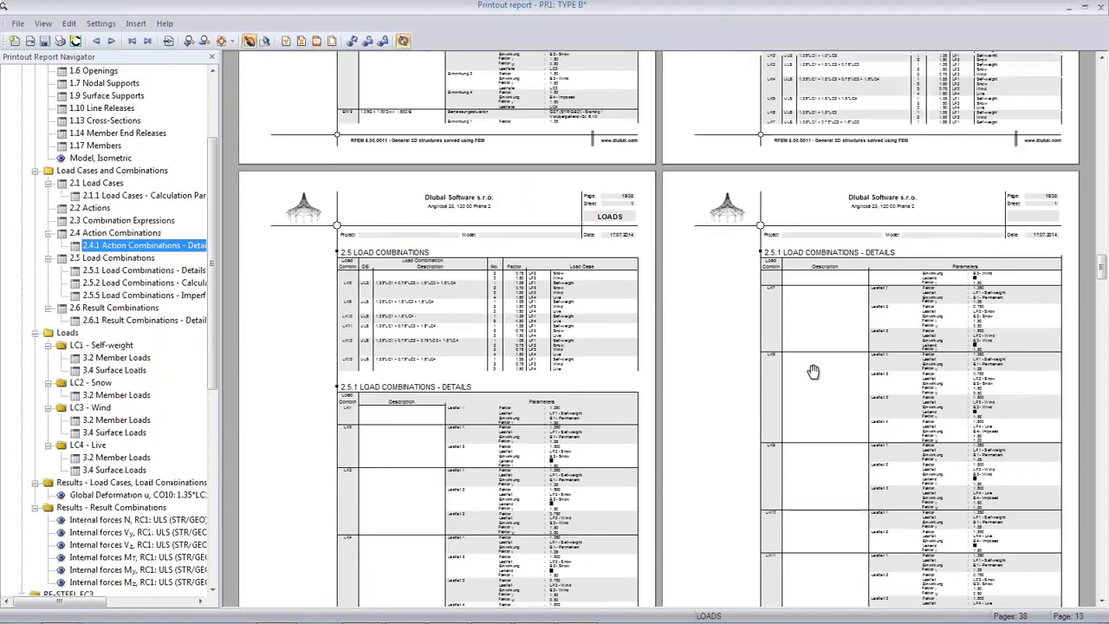
{"action": "scroll", "coordinate": [813, 371], "scroll_direction": "up", "scroll_amount": 10}
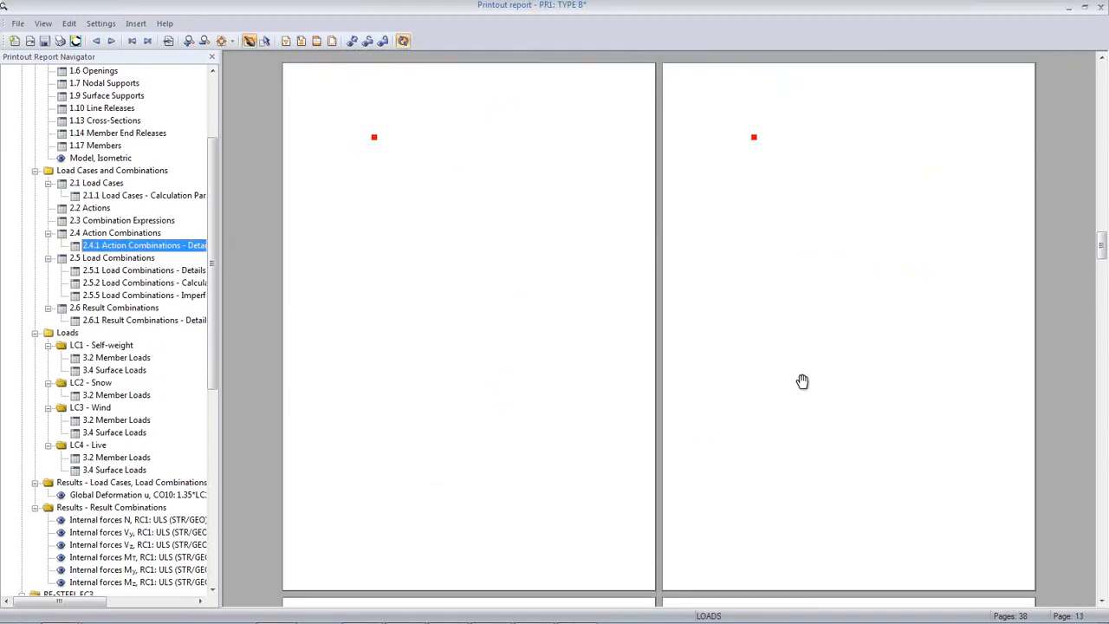
{"action": "scroll", "coordinate": [803, 381], "scroll_direction": "down", "scroll_amount": 3, "text": "ctrl"}
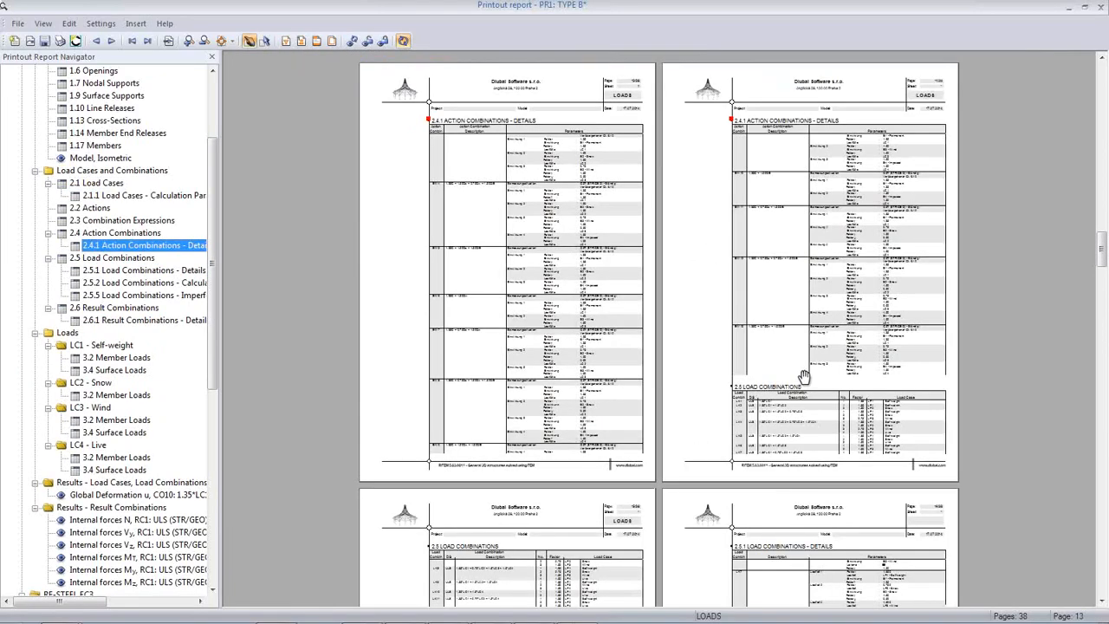
{"action": "scroll", "coordinate": [770, 386], "scroll_direction": "down", "scroll_amount": 1, "text": "ctrl"}
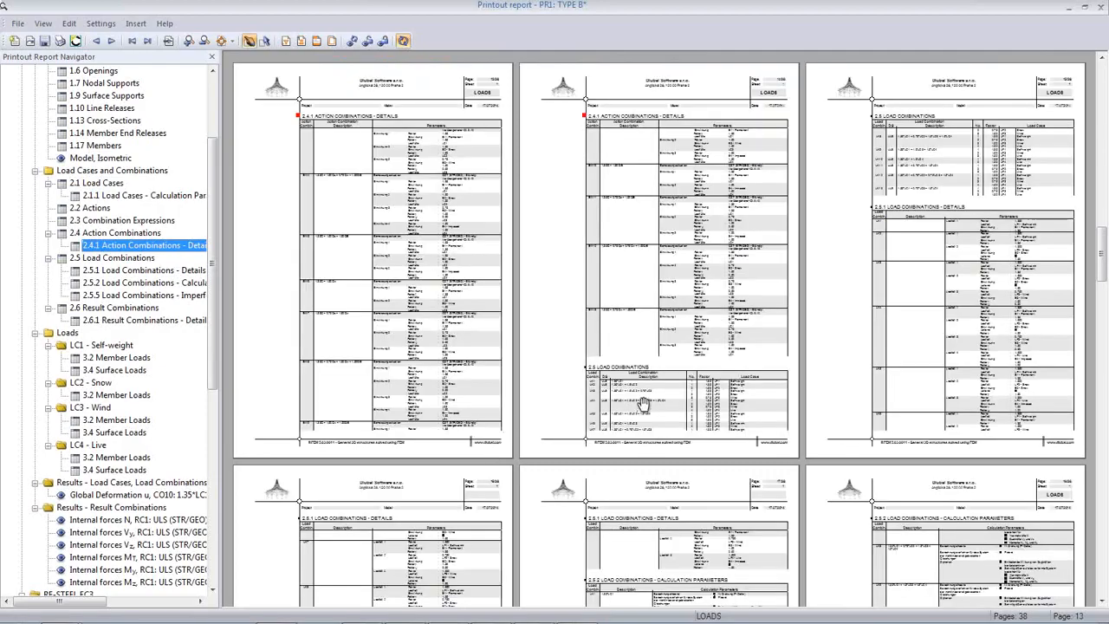
{"action": "scroll", "coordinate": [643, 403], "scroll_direction": "down", "scroll_amount": 10}
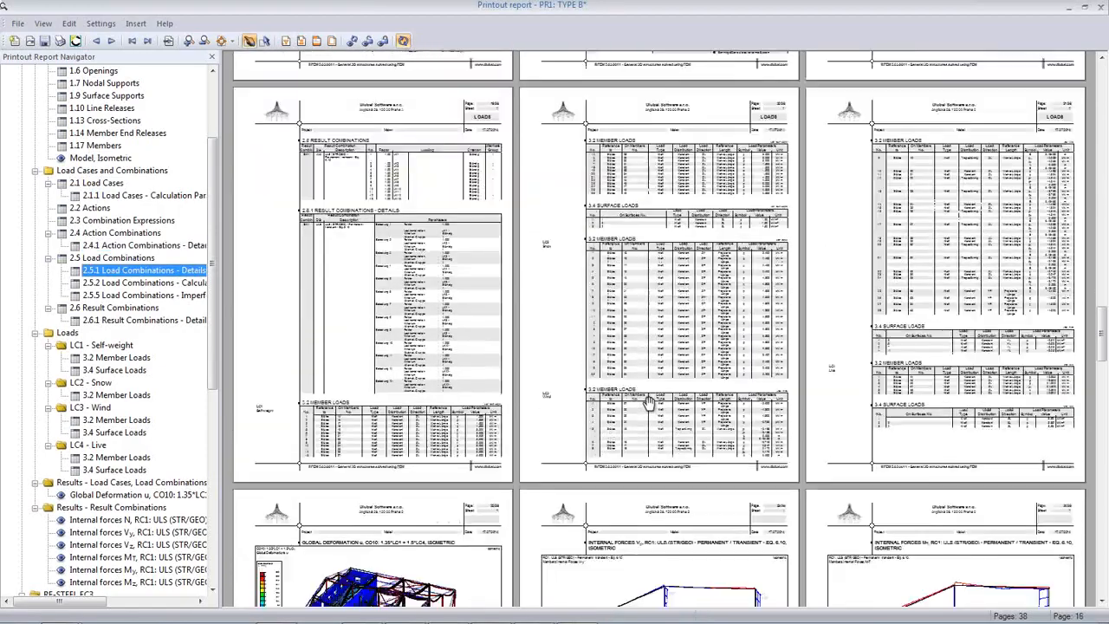
{"action": "scroll", "coordinate": [648, 403], "scroll_direction": "down", "scroll_amount": 15}
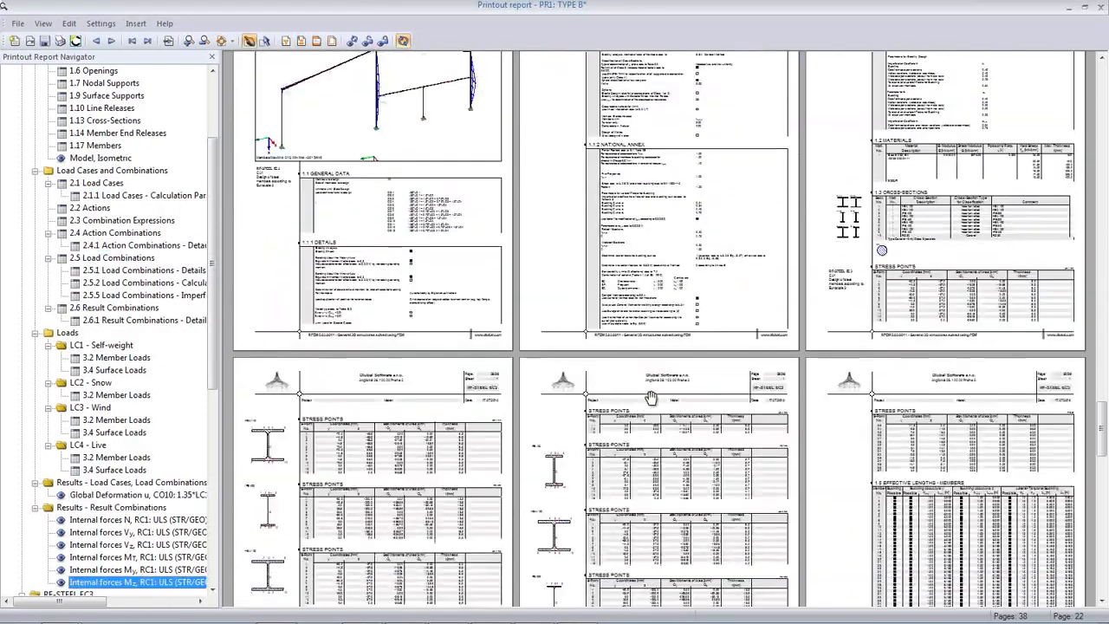
{"action": "scroll", "coordinate": [650, 398], "scroll_direction": "down", "scroll_amount": 15}
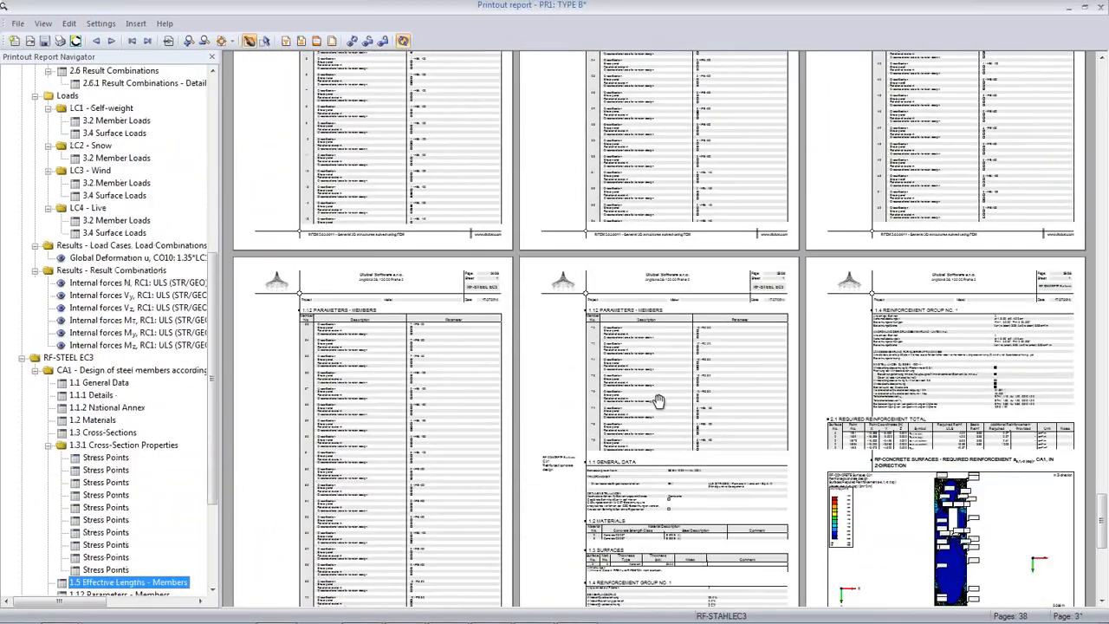
{"action": "scroll", "coordinate": [659, 400], "scroll_direction": "down", "scroll_amount": 5}
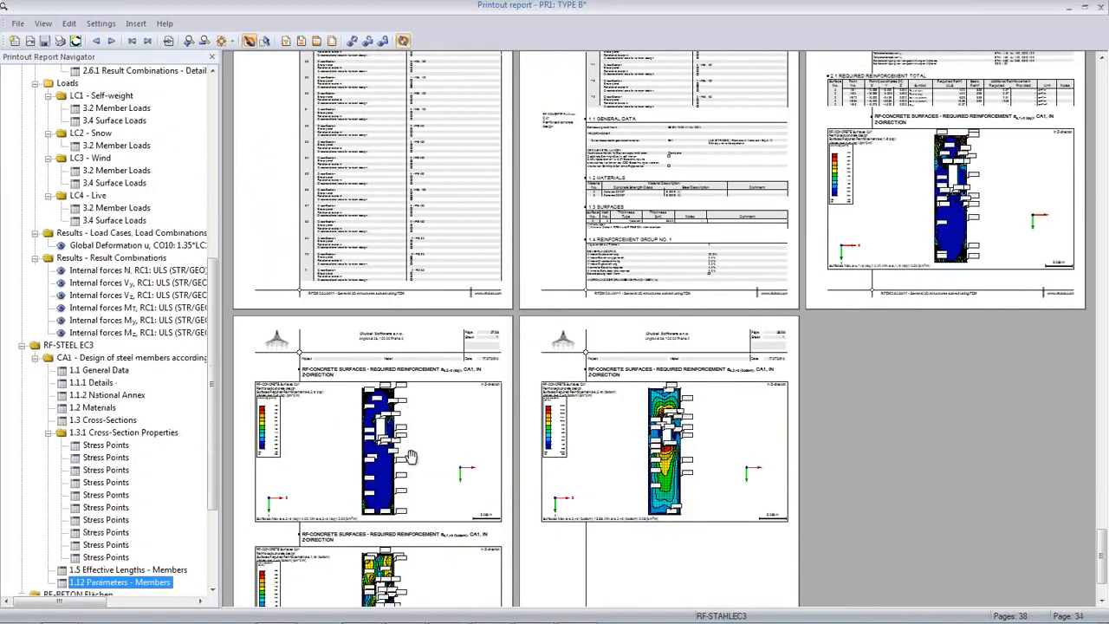
{"action": "scroll", "coordinate": [412, 456], "scroll_direction": "down", "scroll_amount": 2}
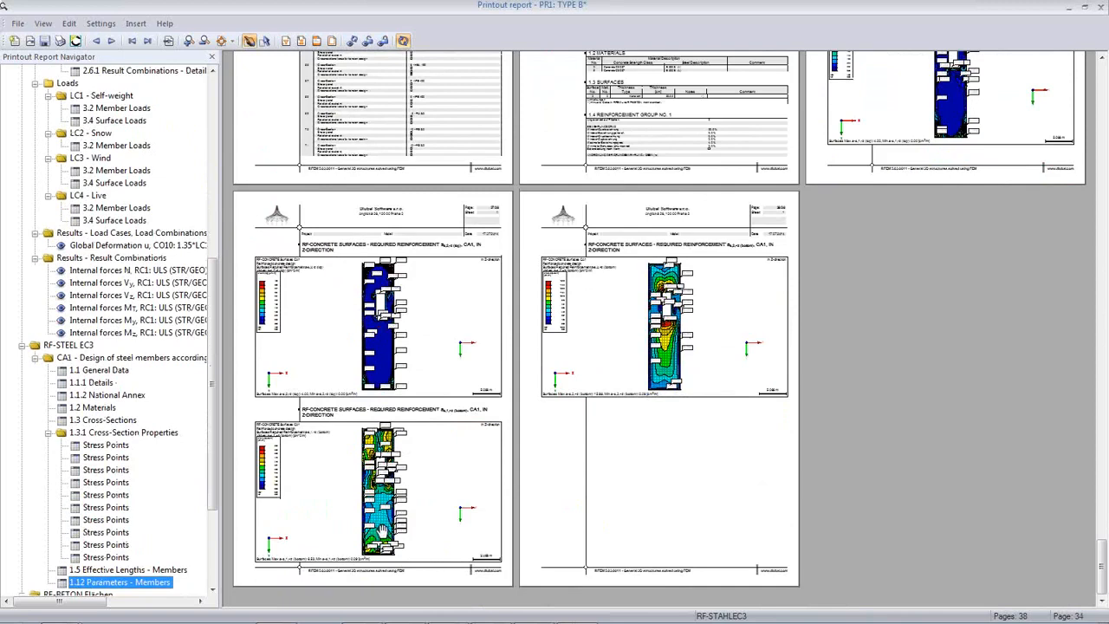
Examine the slab's required bottom reinforcement graphic a-s,1,+z (bottom) up close in the report.
{"action": "left_click_drag", "start_coordinate": [355, 531], "coordinate": [427, 425], "text": "shift"}
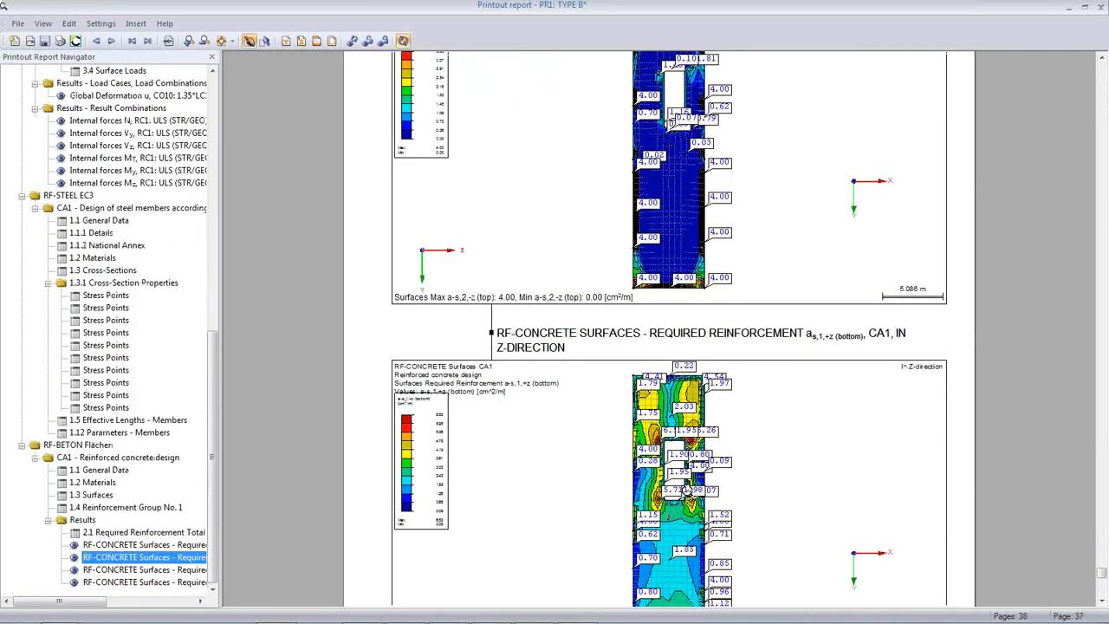
{"action": "scroll", "coordinate": [688, 491], "scroll_direction": "up", "scroll_amount": 5, "text": "ctrl"}
{"action": "scroll", "coordinate": [707, 435], "scroll_direction": "down", "scroll_amount": 1}
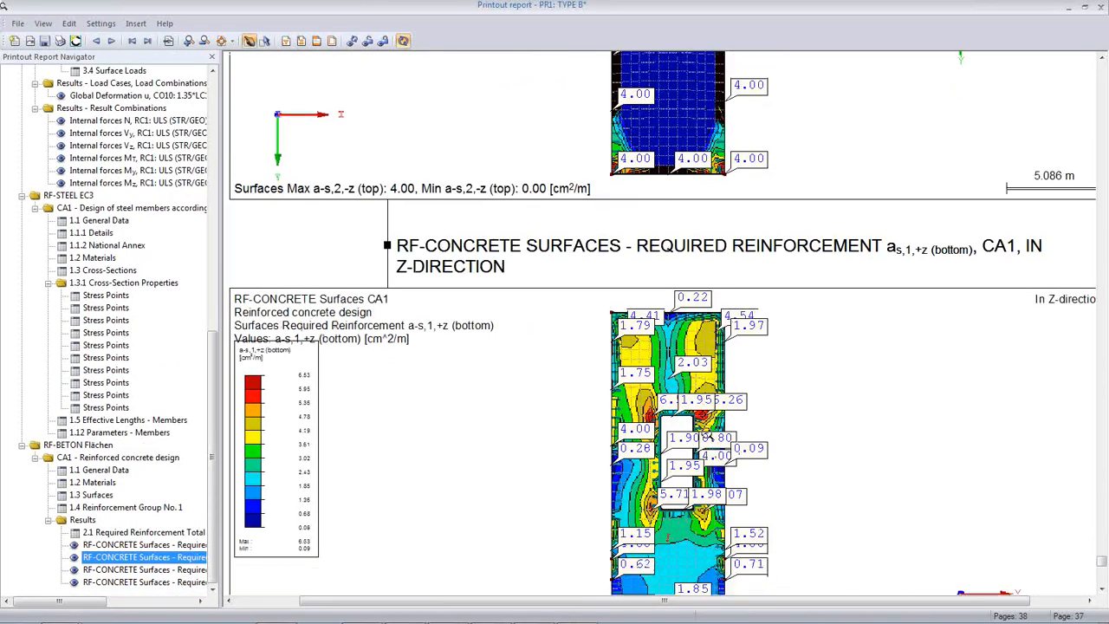
{"action": "scroll", "coordinate": [707, 435], "scroll_direction": "down", "scroll_amount": 5}
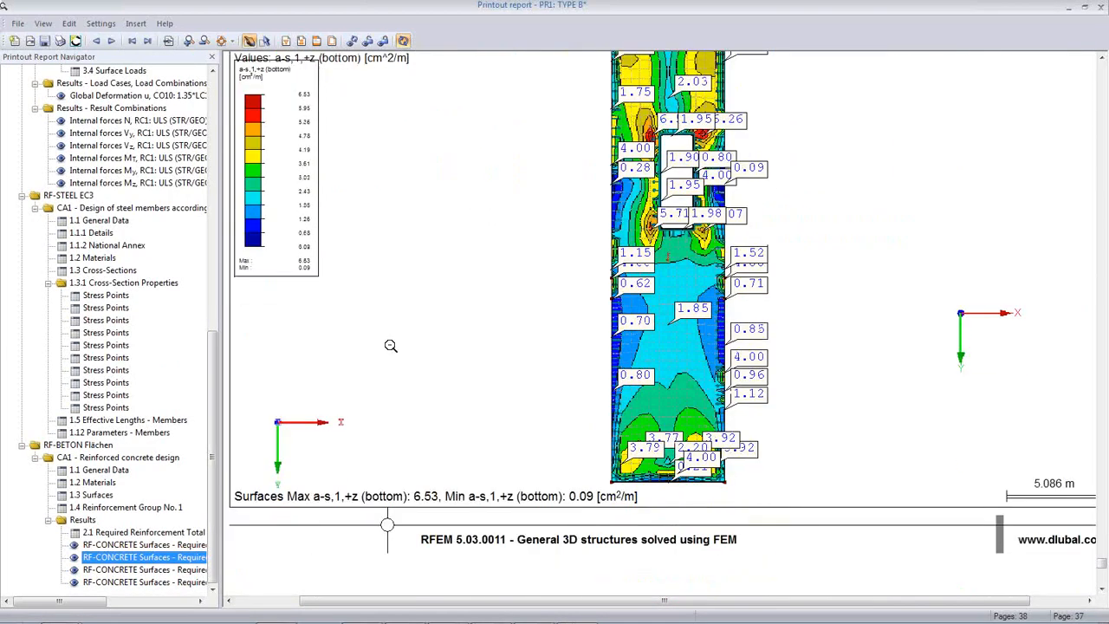
{"action": "left_click", "coordinate": [18, 24]}
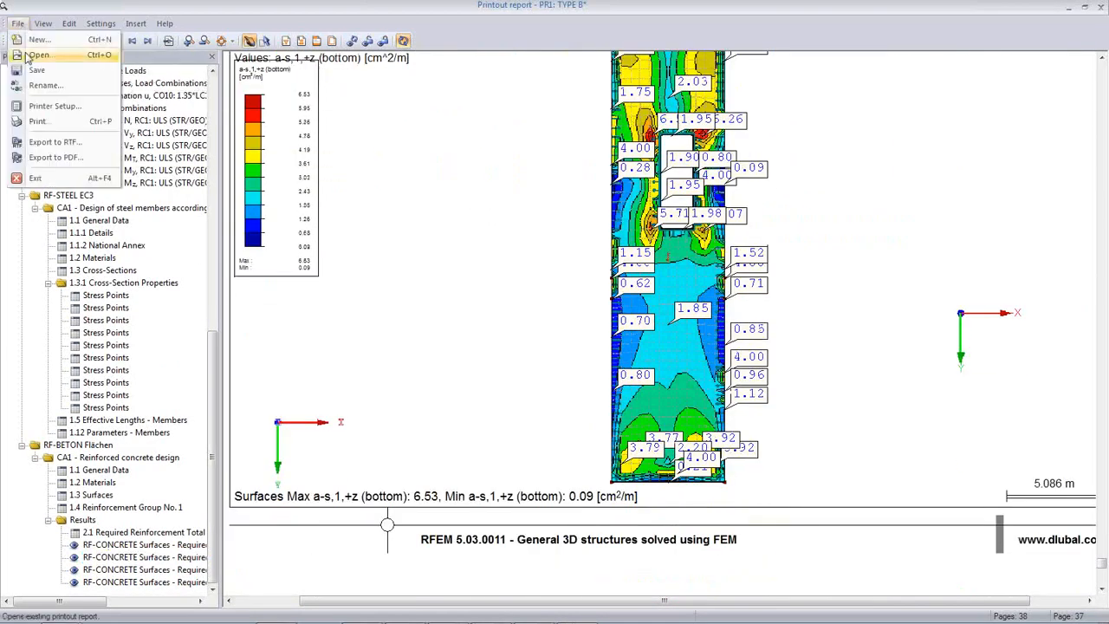
{"action": "left_click", "coordinate": [421, 258]}
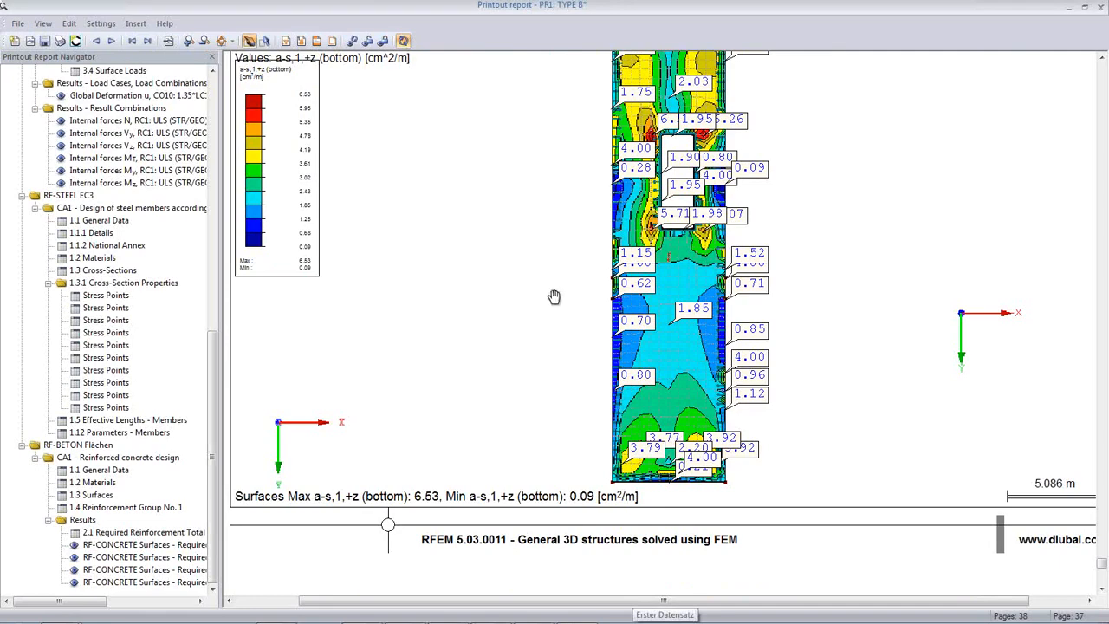
{"action": "scroll", "coordinate": [555, 297], "scroll_direction": "down", "scroll_amount": 1}
{"action": "scroll", "coordinate": [554, 297], "scroll_direction": "up", "scroll_amount": 5}
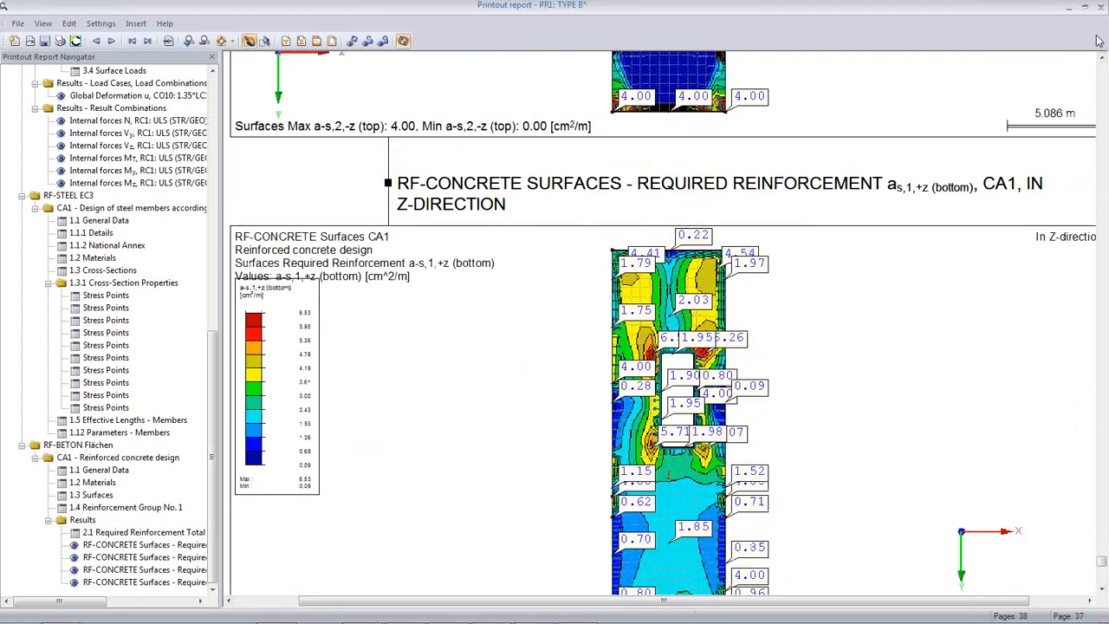
Close and save the printout report, and look through the add-on modules in the project data tree.
{"action": "left_click", "coordinate": [1100, 8]}
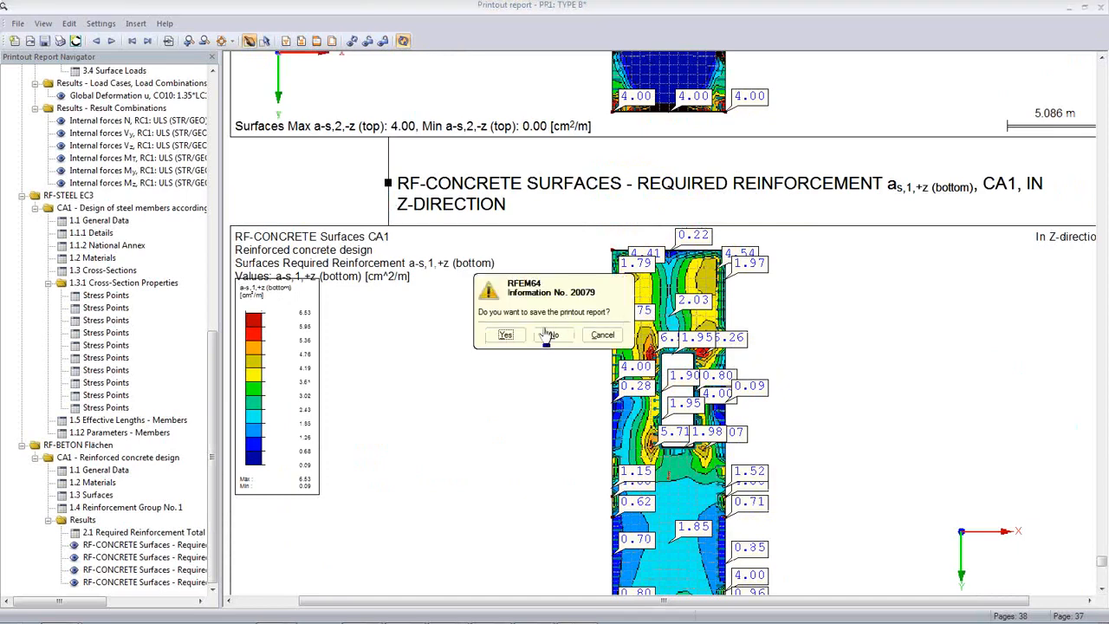
{"action": "left_click", "coordinate": [505, 338]}
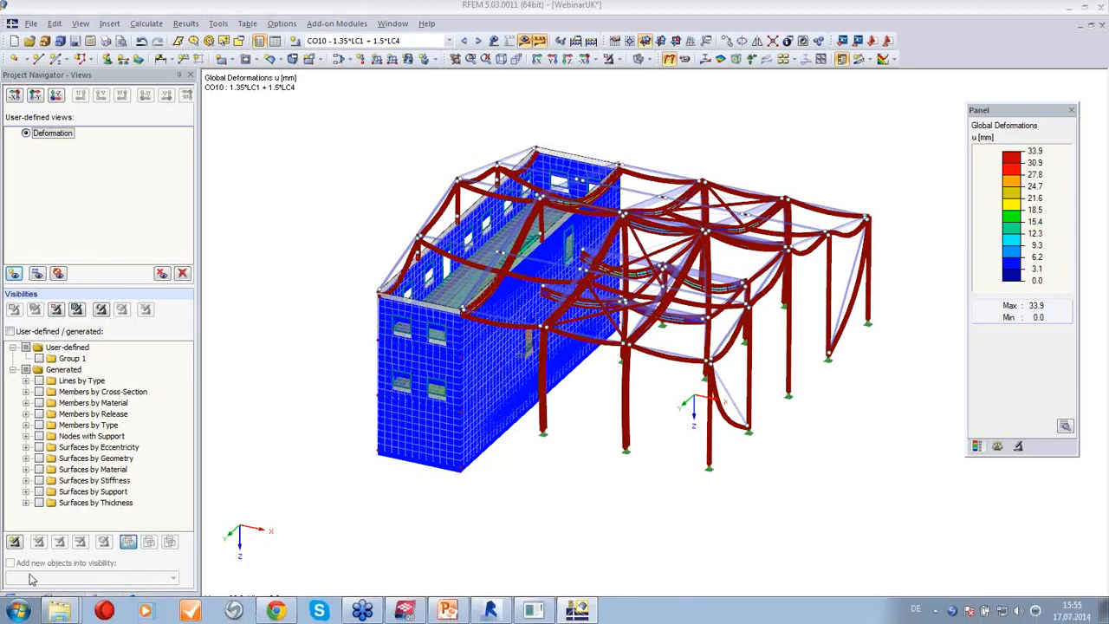
{"action": "left_click", "coordinate": [19, 599]}
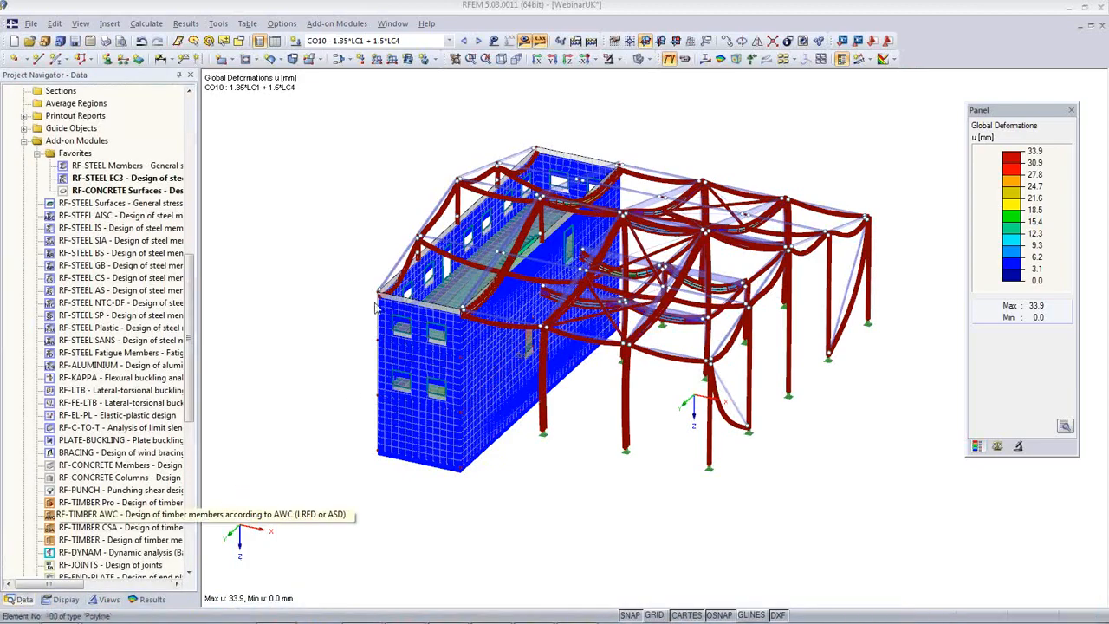
{"action": "scroll", "coordinate": [185, 466], "scroll_direction": "down", "scroll_amount": 5}
{"action": "mouse_move", "coordinate": [184, 466]}
{"action": "left_mouse_down"}
{"action": "mouse_move", "coordinate": [188, 506]}
{"action": "mouse_move", "coordinate": [192, 475]}
{"action": "left_mouse_up"}
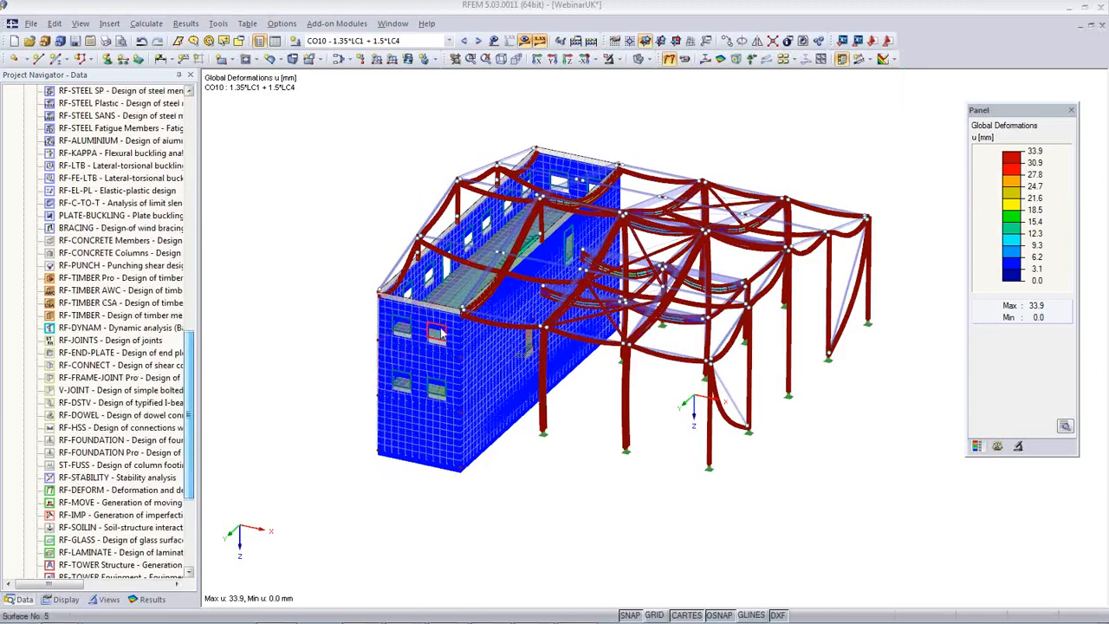
Hide the global deformation results and display the structure as a solid model around the concrete building.
{"action": "middle_click_drag", "start_coordinate": [427, 434], "coordinate": [529, 312], "text": "ctrl"}
{"action": "left_click", "coordinate": [639, 60]}
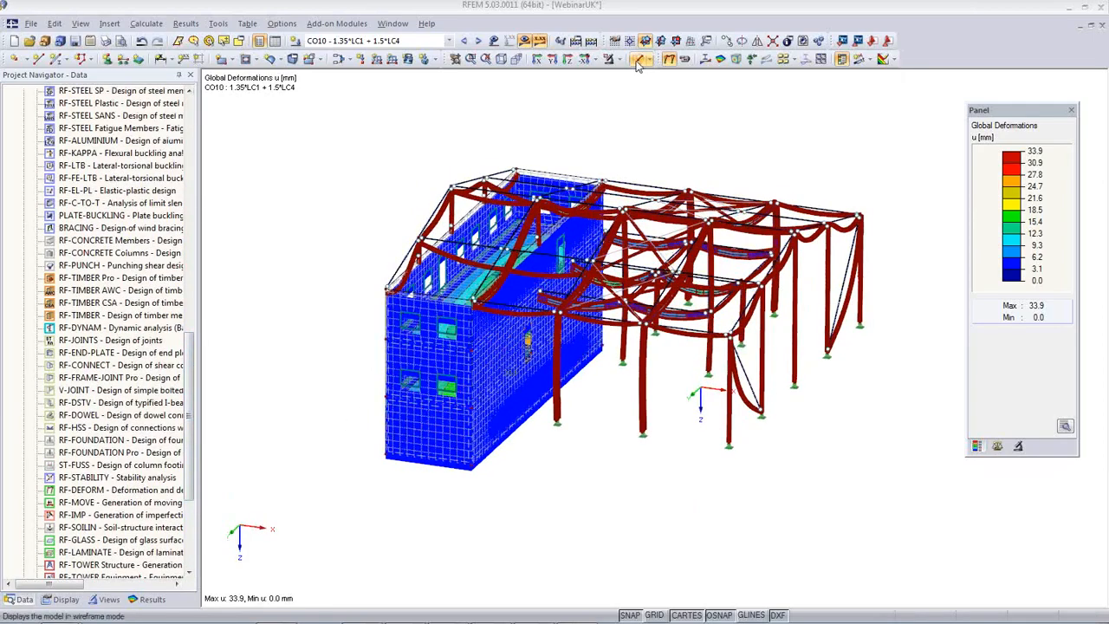
{"action": "left_click", "coordinate": [524, 41]}
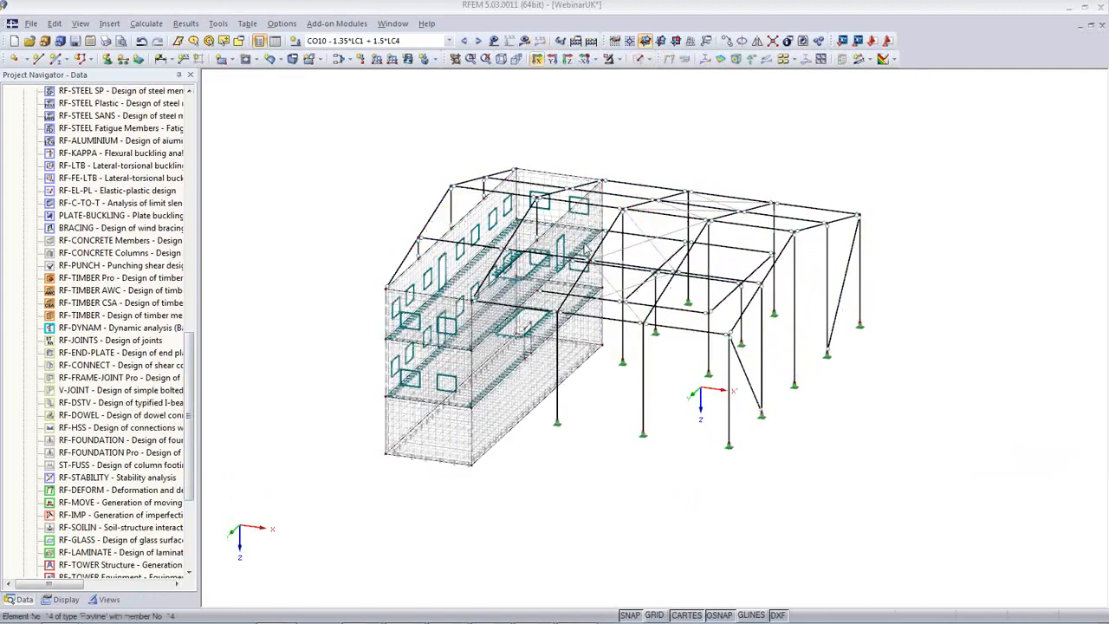
{"action": "scroll", "coordinate": [448, 403], "scroll_direction": "up", "scroll_amount": 5}
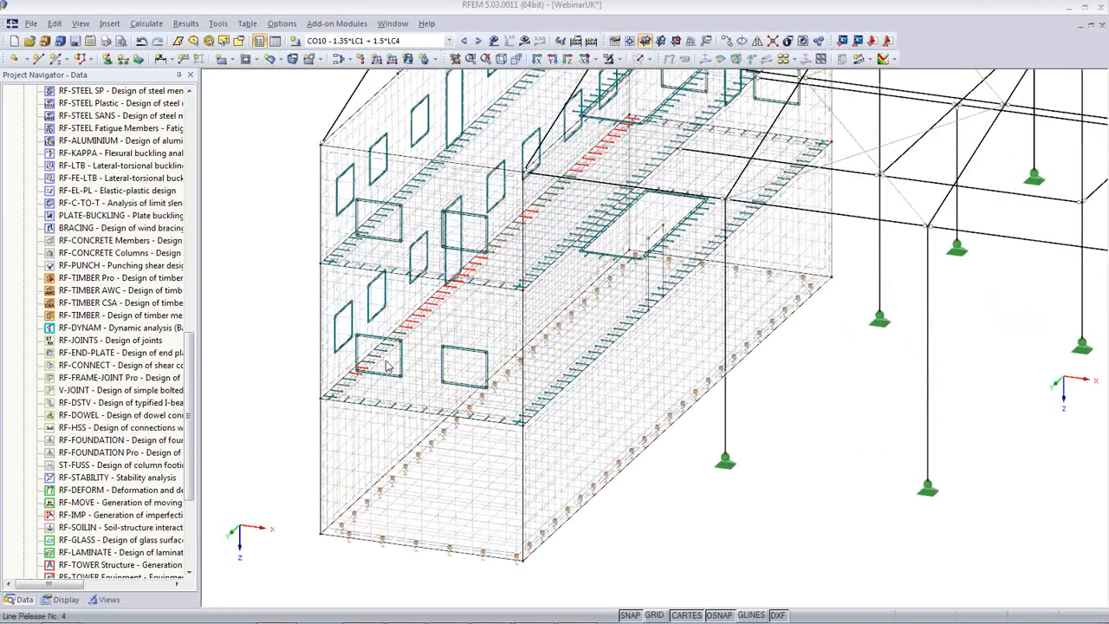
{"action": "left_click", "coordinate": [640, 58]}
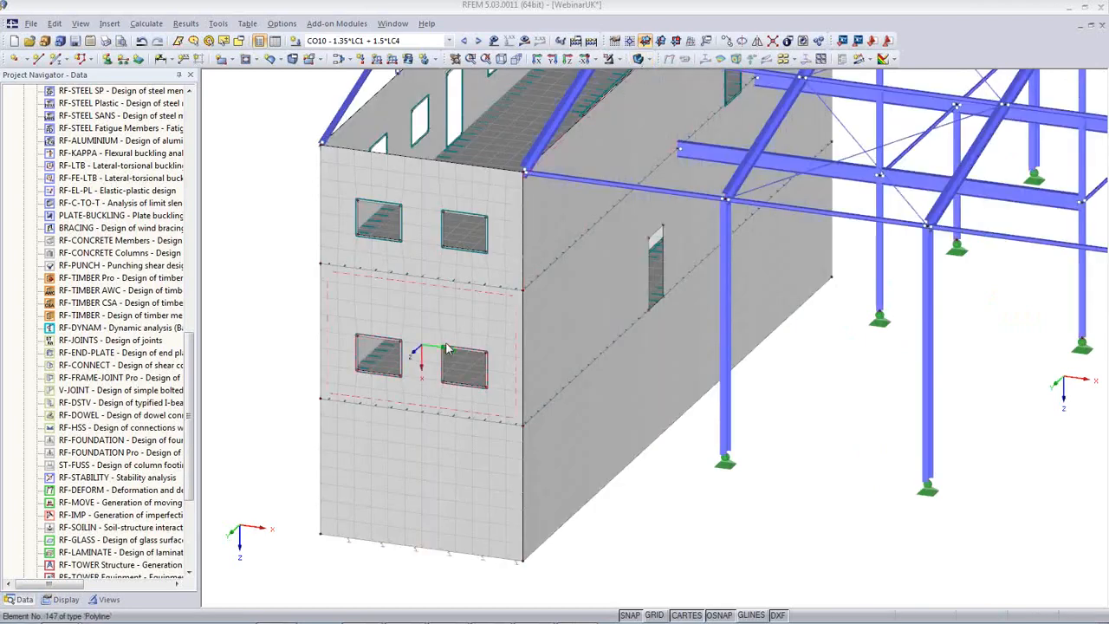
Set the lower floor slab's (surface 2) constant thickness to 300 mm and accept deleting all results.
{"action": "double_click", "coordinate": [390, 368]}
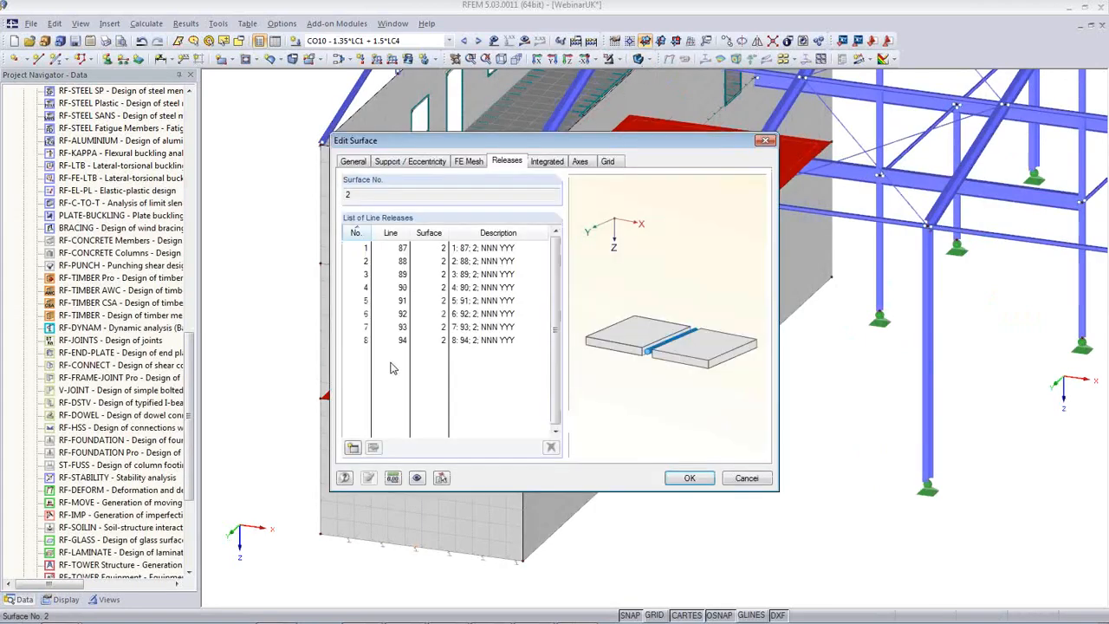
{"action": "left_click", "coordinate": [353, 162]}
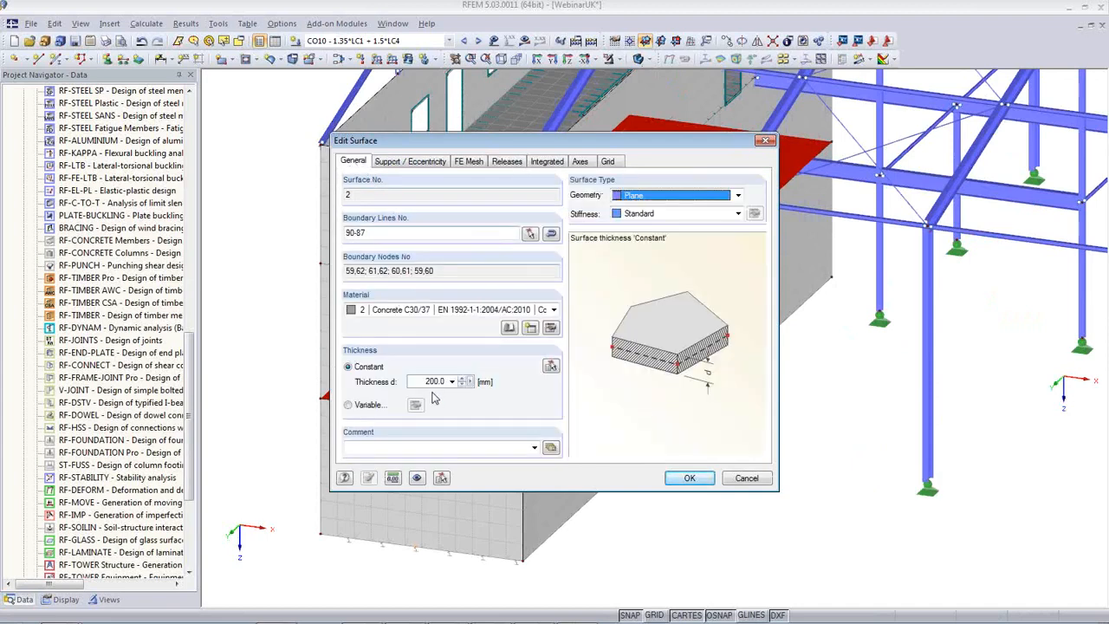
{"action": "left_click", "coordinate": [429, 384]}
{"action": "key", "text": "BackSpace"}
{"action": "type", "text": "3"}
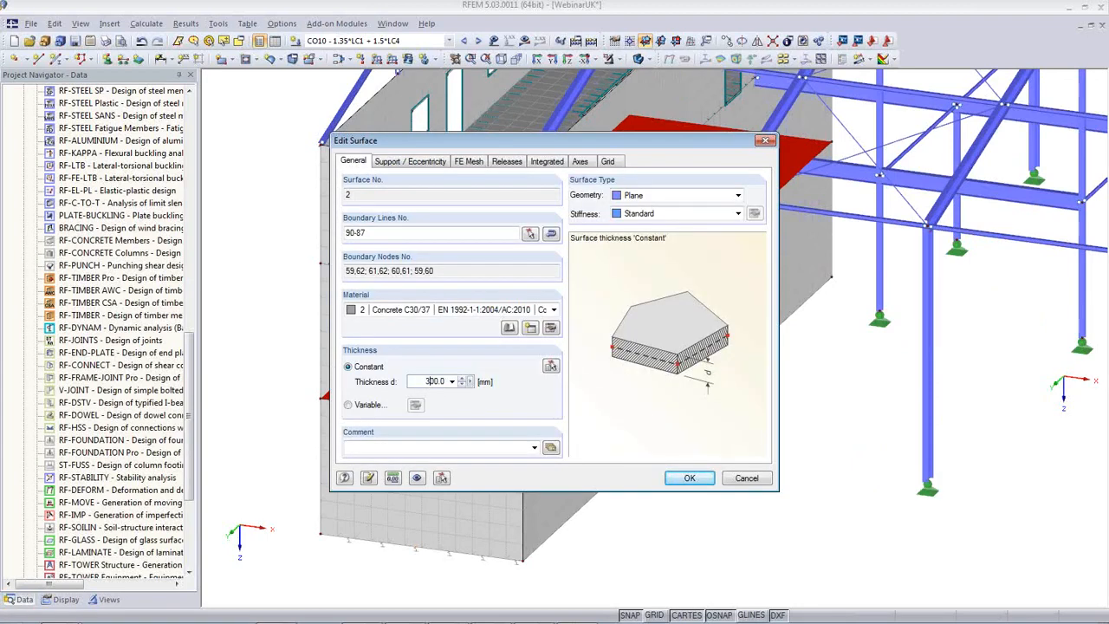
{"action": "left_click", "coordinate": [683, 482]}
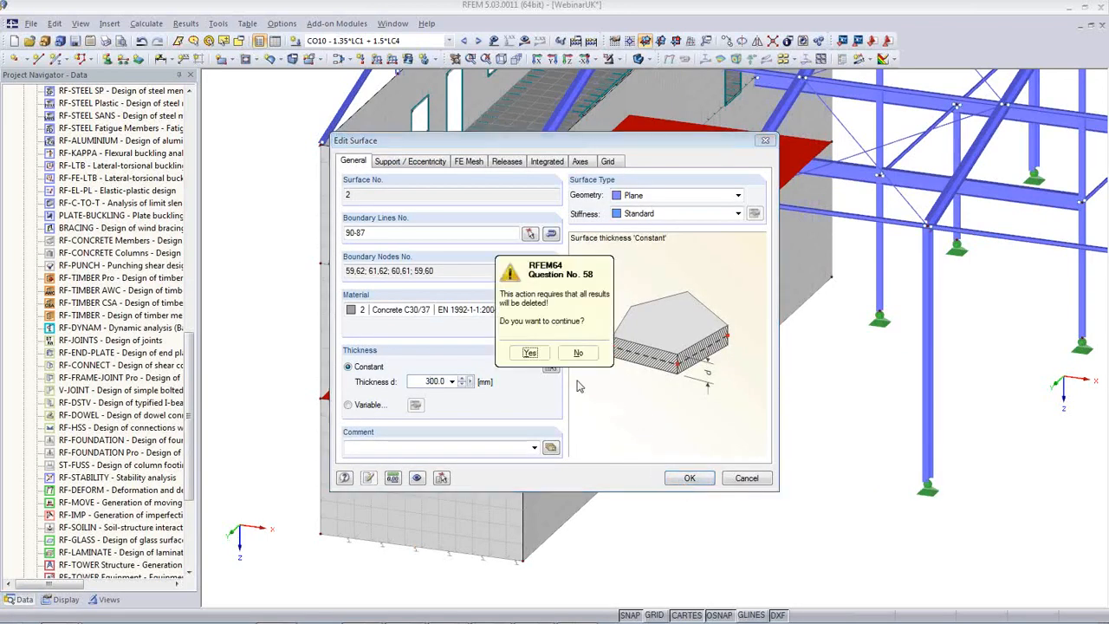
{"action": "left_click", "coordinate": [530, 360]}
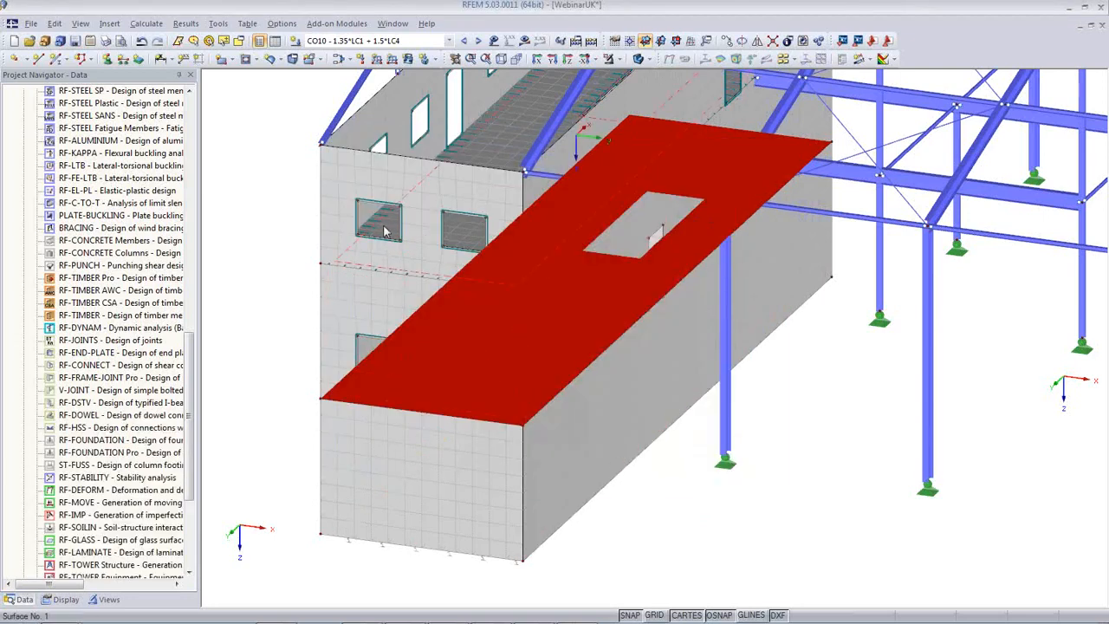
Set the upper floor slab's (surface 1) constant thickness to 300 mm.
{"action": "double_click", "coordinate": [387, 226]}
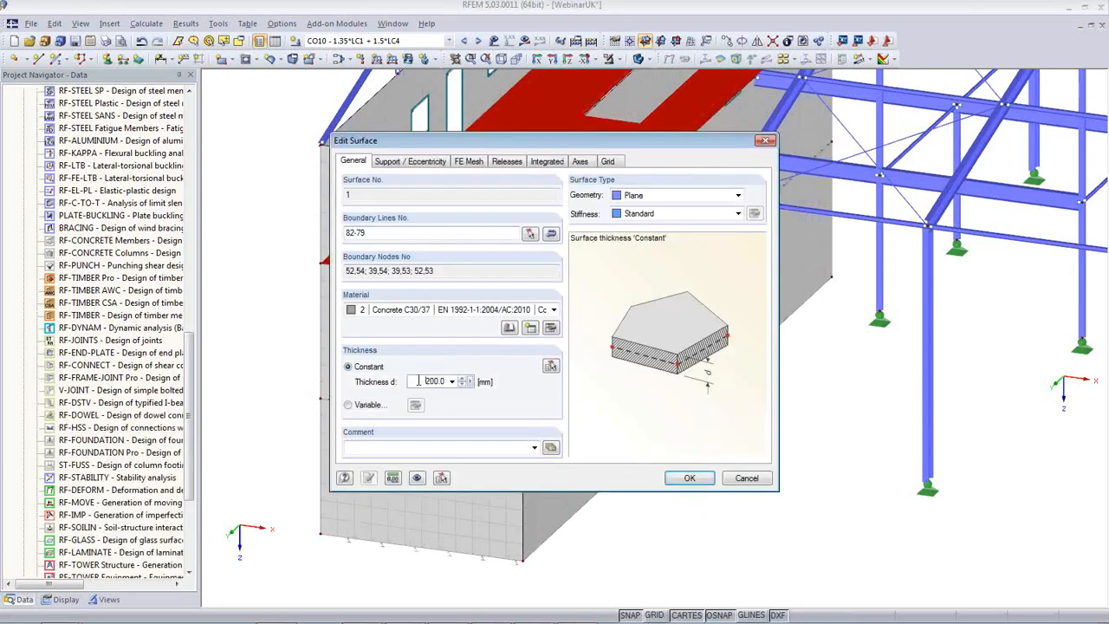
{"action": "left_click", "coordinate": [430, 379]}
{"action": "type", "text": "3"}
{"action": "left_click", "coordinate": [688, 478]}
{"action": "scroll", "coordinate": [682, 474], "scroll_direction": "down", "scroll_amount": 5}
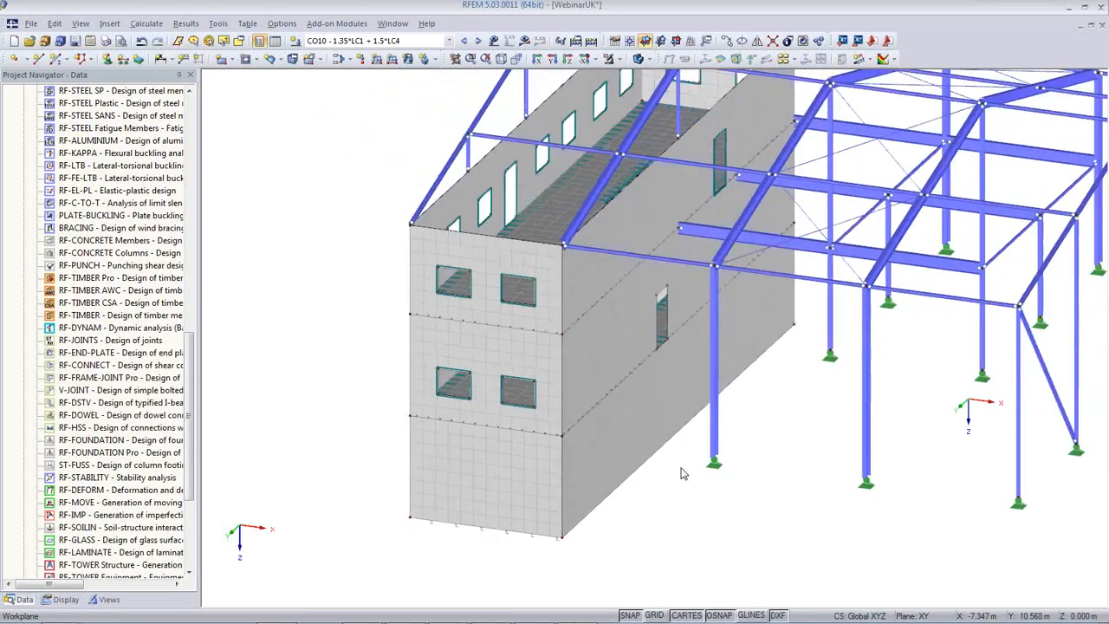
{"action": "middle_click_drag", "start_coordinate": [768, 490], "coordinate": [443, 517]}
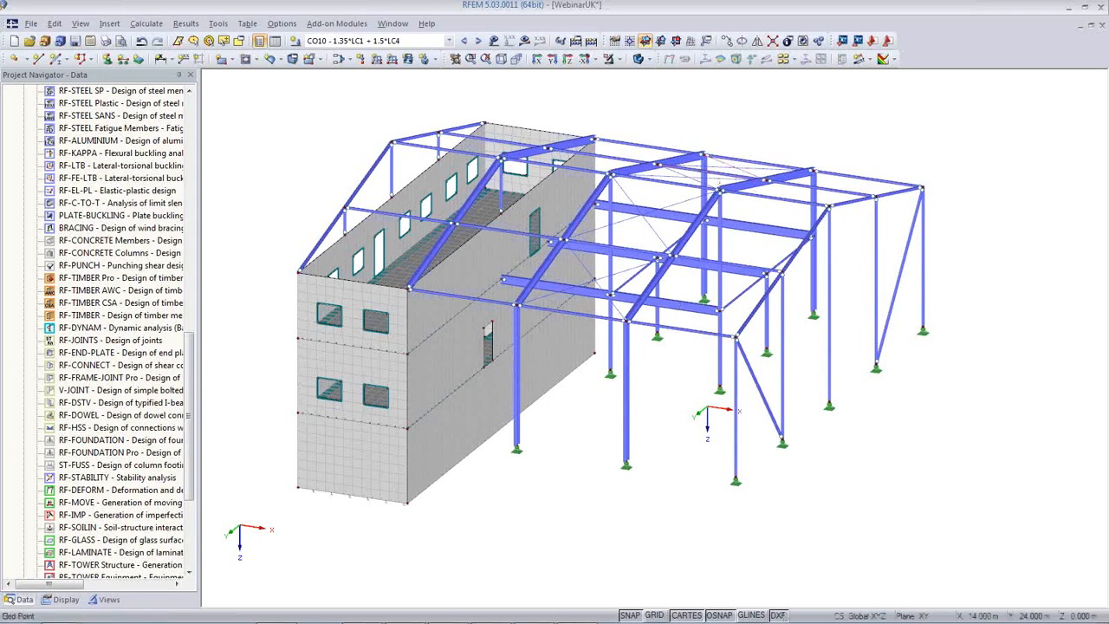
Export the changed model to Tekla Structures with the export type Update existing model and the default update options.
{"action": "mouse_move", "coordinate": [592, 617]}
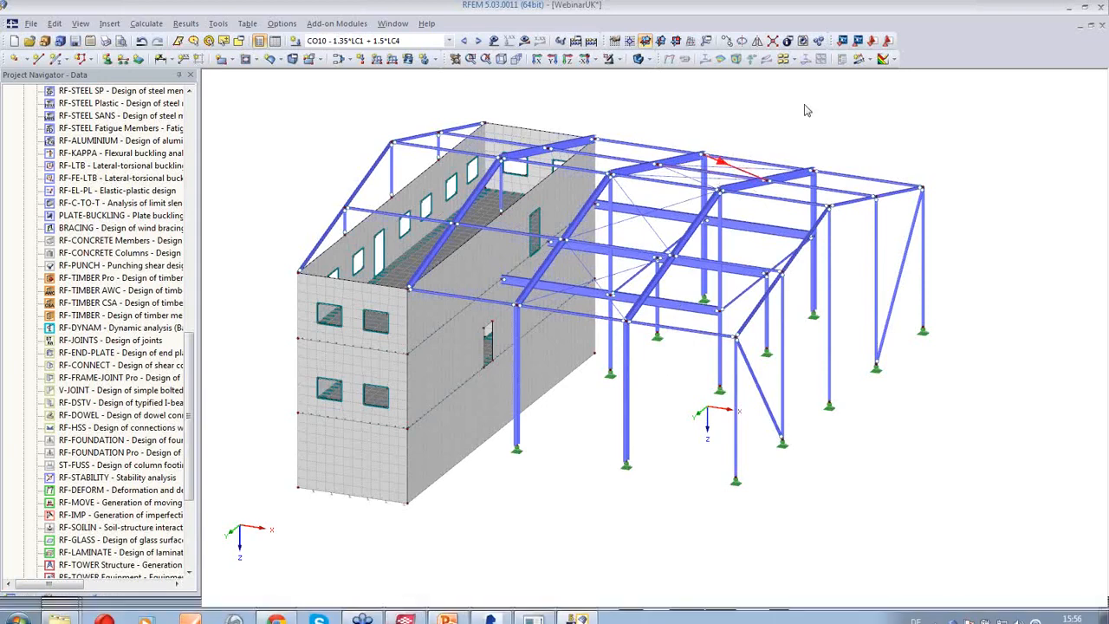
{"action": "left_click", "coordinate": [858, 40]}
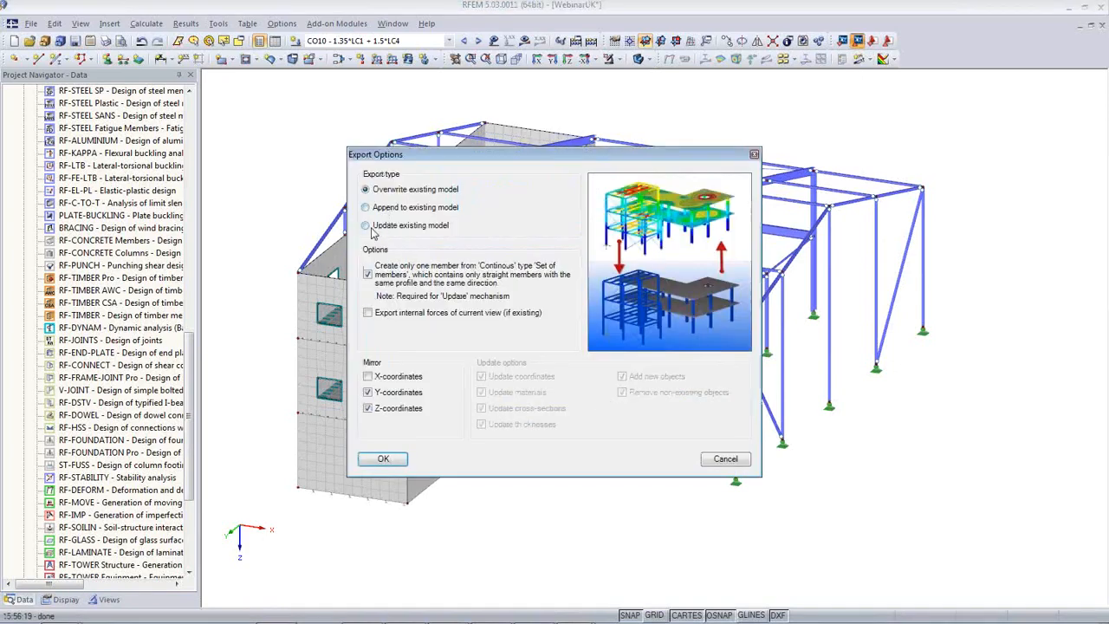
{"action": "left_click", "coordinate": [366, 226]}
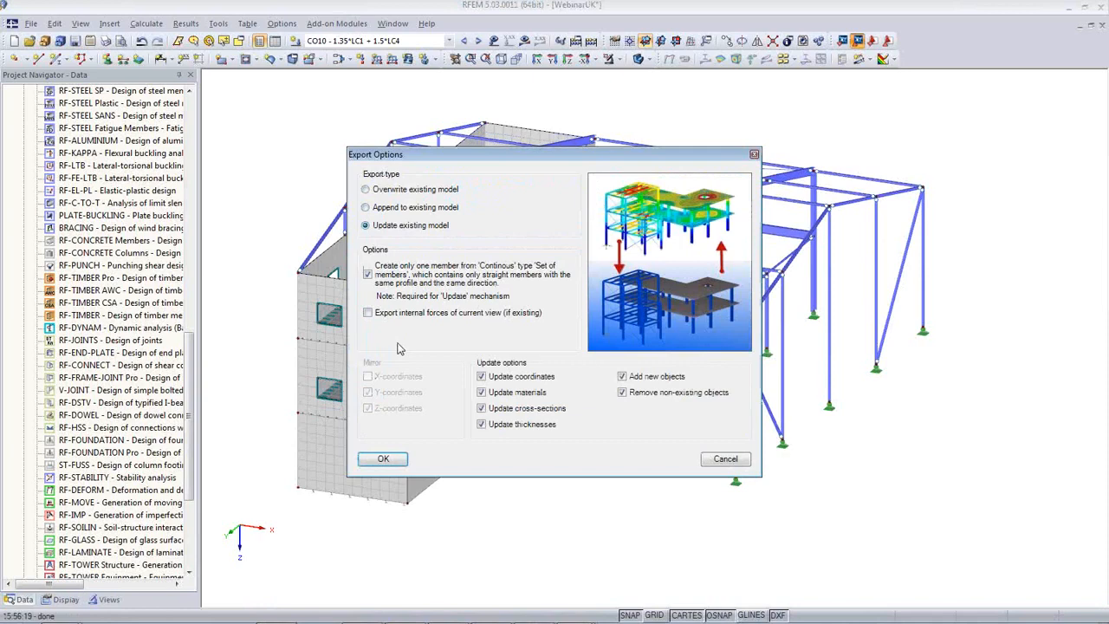
{"action": "left_click", "coordinate": [384, 458]}
Switch to Tekla Structures and show the updated building model in rendered display.
{"action": "left_click", "coordinate": [419, 615]}
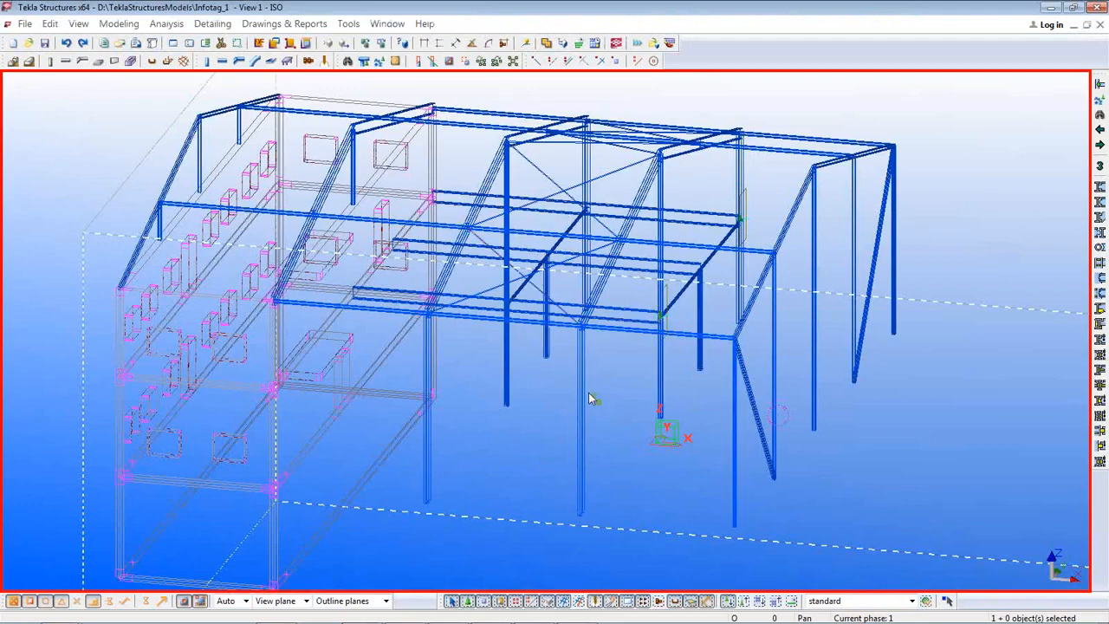
{"action": "mouse_move", "coordinate": [588, 355]}
{"action": "middle_mouse_down"}
{"action": "mouse_move", "coordinate": [638, 397]}
{"action": "mouse_move", "coordinate": [608, 350]}
{"action": "middle_mouse_up"}
{"action": "middle_click_drag", "start_coordinate": [664, 387], "coordinate": [624, 397], "text": "ctrl"}
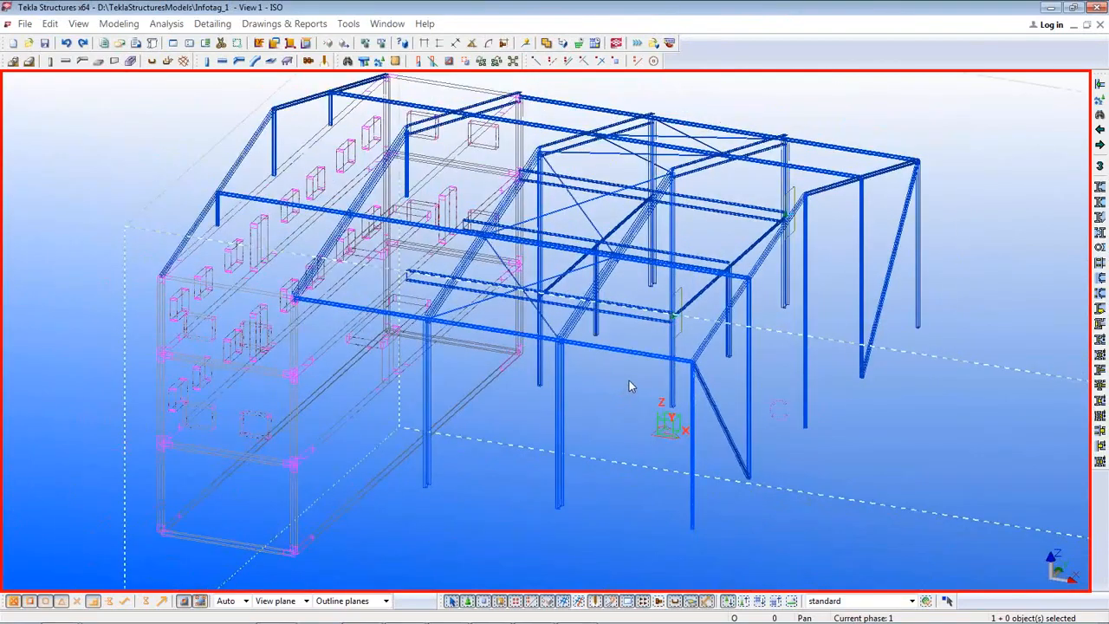
{"action": "key", "text": "ctrl+4"}
{"action": "mouse_move", "coordinate": [631, 391]}
{"action": "middle_mouse_down", "text": "ctrl"}
{"action": "mouse_move", "coordinate": [591, 363]}
{"action": "mouse_move", "coordinate": [649, 369]}
{"action": "mouse_move", "coordinate": [637, 371]}
{"action": "middle_mouse_up", "text": "ctrl"}
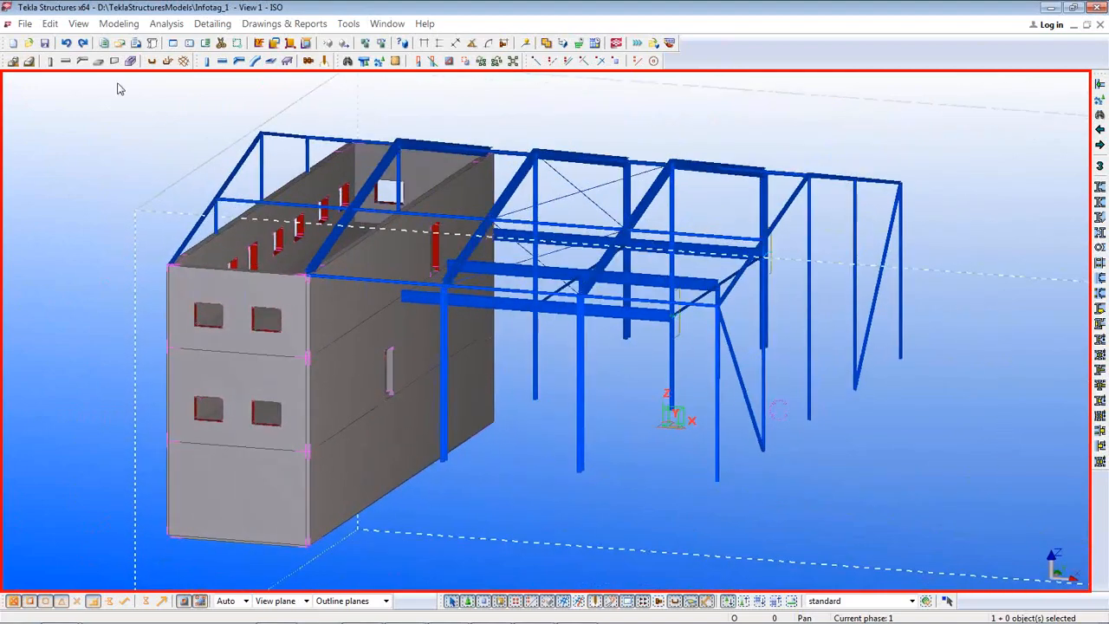
Undo the latest model change in Tekla Structures and redo it.
{"action": "left_click", "coordinate": [65, 45]}
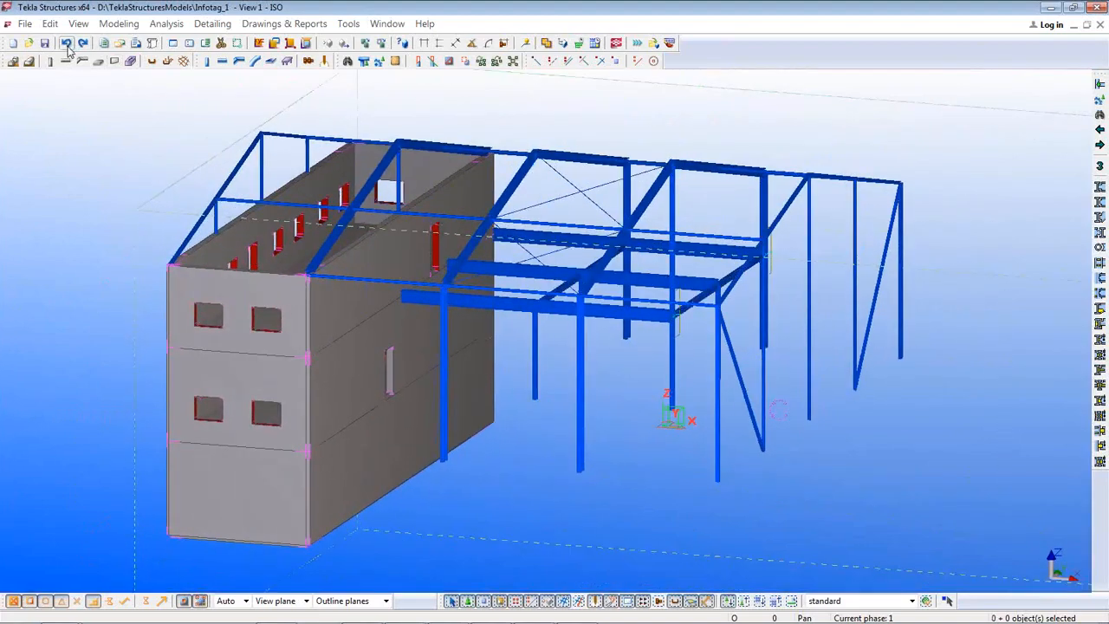
{"action": "left_click", "coordinate": [83, 44]}
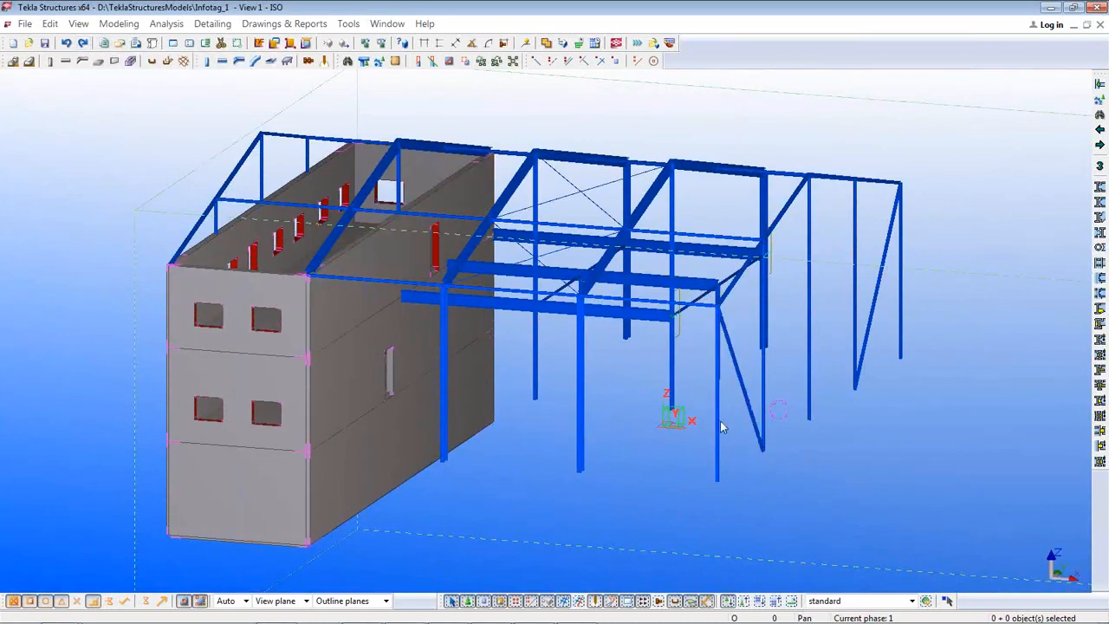
Examine the steel beam-to-column connections of the updated frame in both wireframe and rendered display.
{"action": "middle_click_drag", "start_coordinate": [721, 427], "coordinate": [839, 403], "text": "ctrl"}
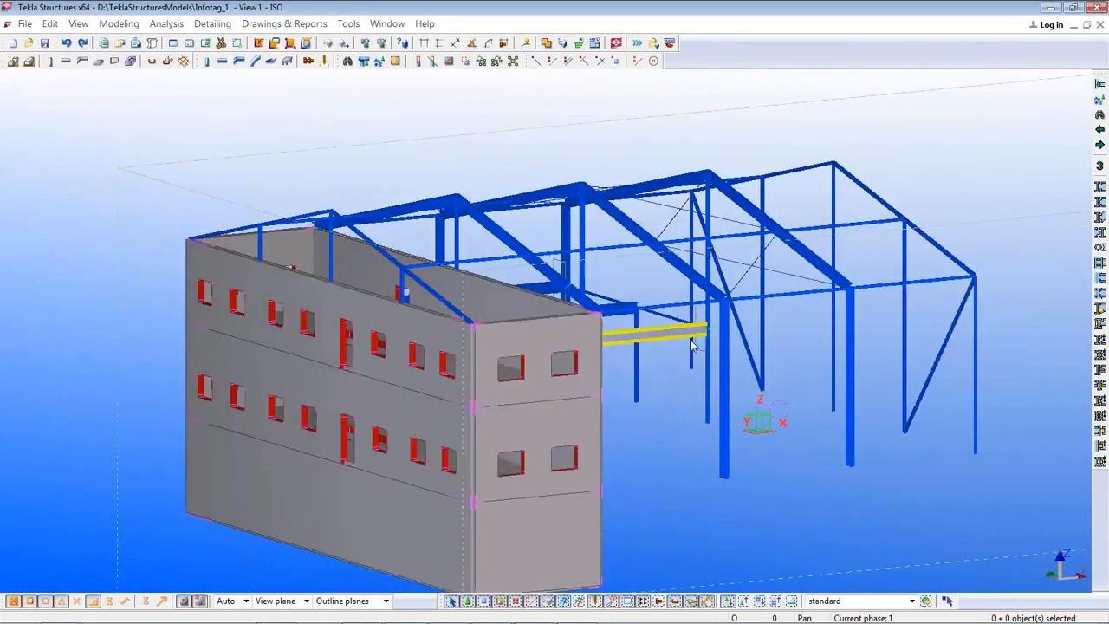
{"action": "scroll", "coordinate": [692, 345], "scroll_direction": "up", "scroll_amount": 6}
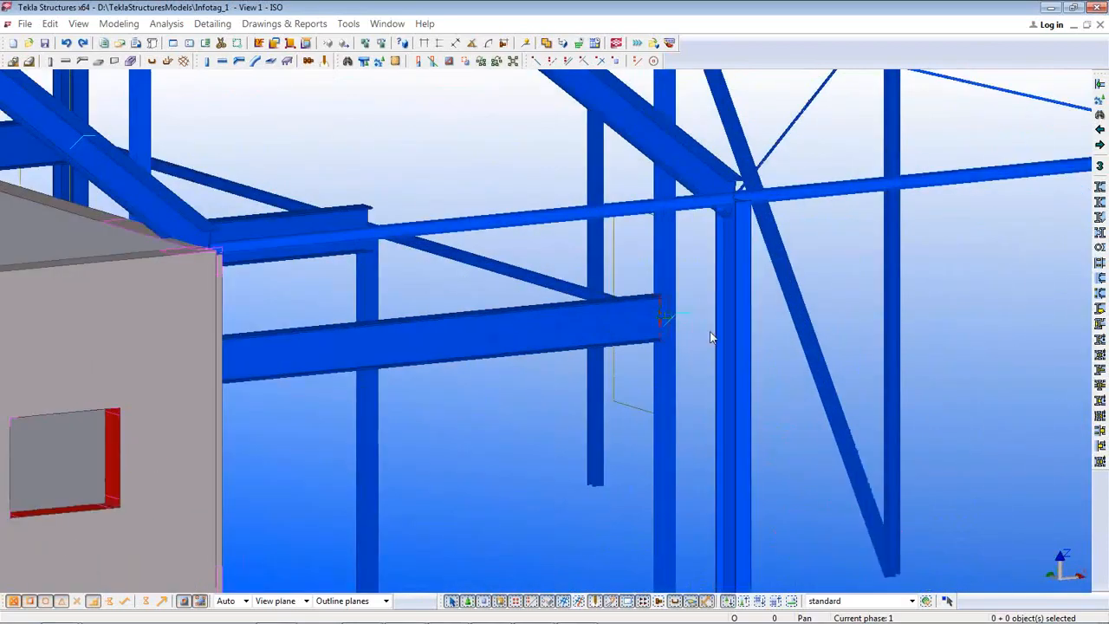
{"action": "key", "text": "ctrl+1"}
{"action": "scroll", "coordinate": [662, 318], "scroll_direction": "up", "scroll_amount": 3}
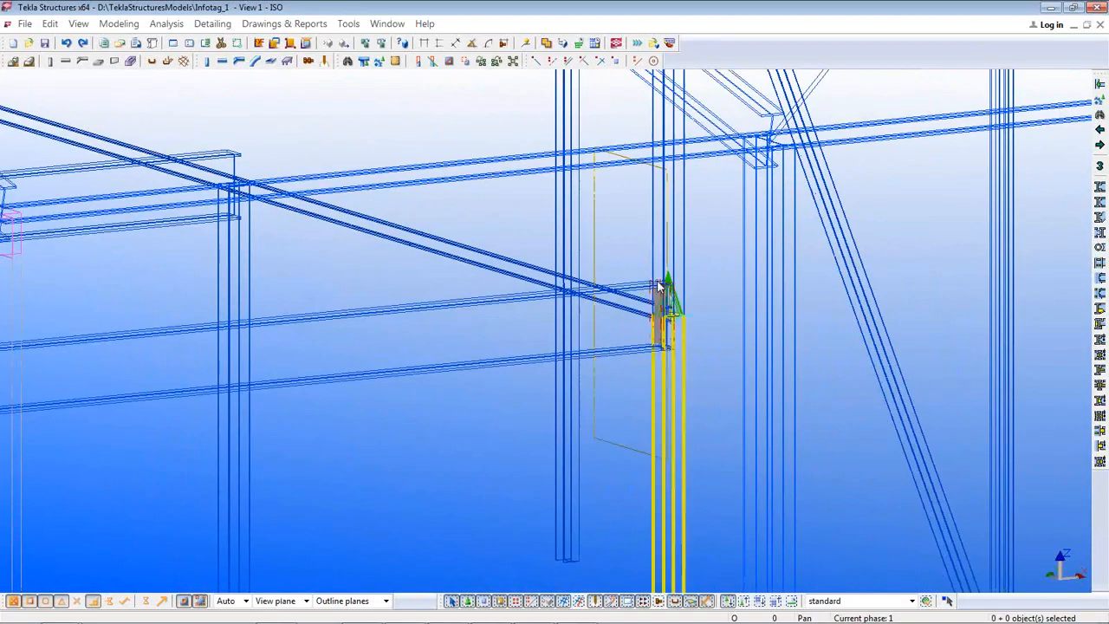
{"action": "middle_click_drag", "start_coordinate": [664, 338], "coordinate": [525, 435], "text": "ctrl"}
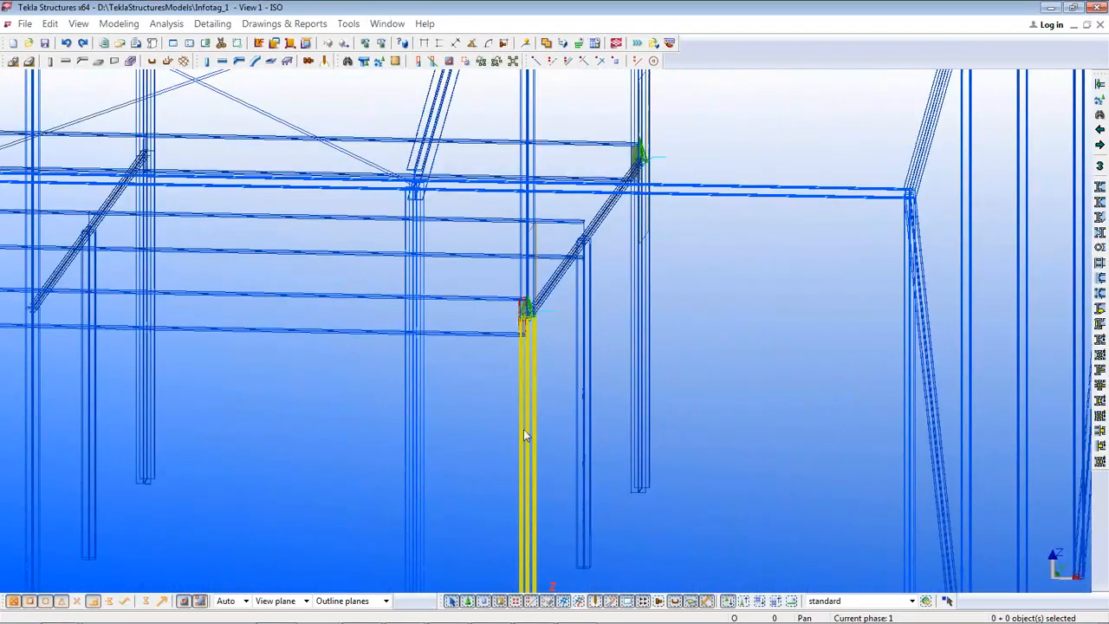
{"action": "middle_click_drag", "start_coordinate": [651, 426], "coordinate": [589, 439], "text": "ctrl"}
{"action": "scroll", "coordinate": [589, 439], "scroll_direction": "down", "scroll_amount": 5}
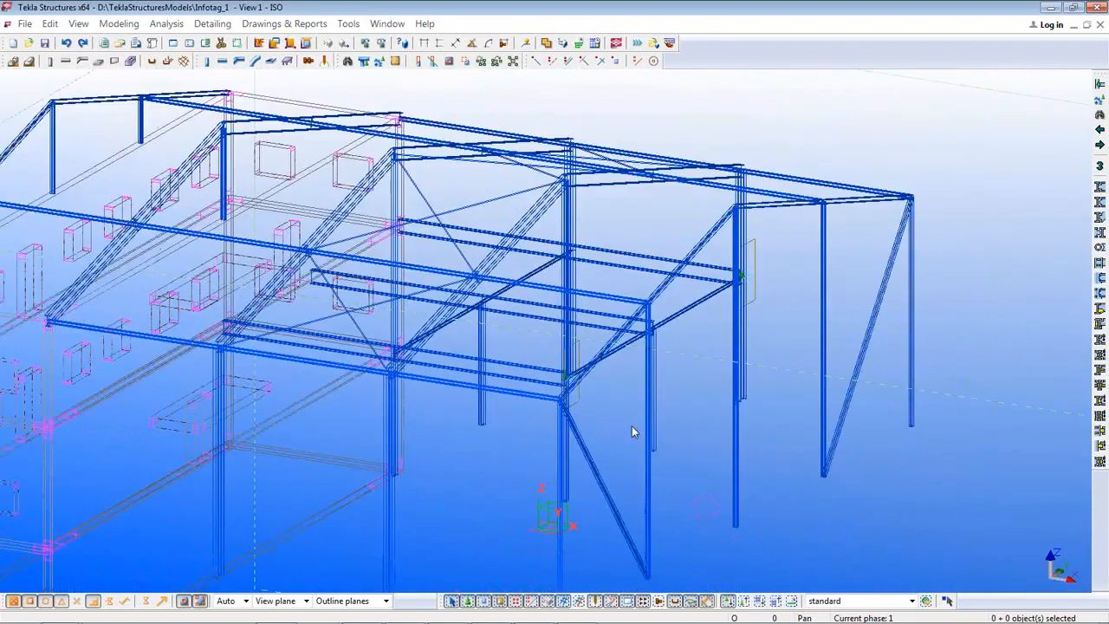
{"action": "key", "text": "ctrl+4"}
{"action": "scroll", "coordinate": [611, 408], "scroll_direction": "up", "scroll_amount": 5}
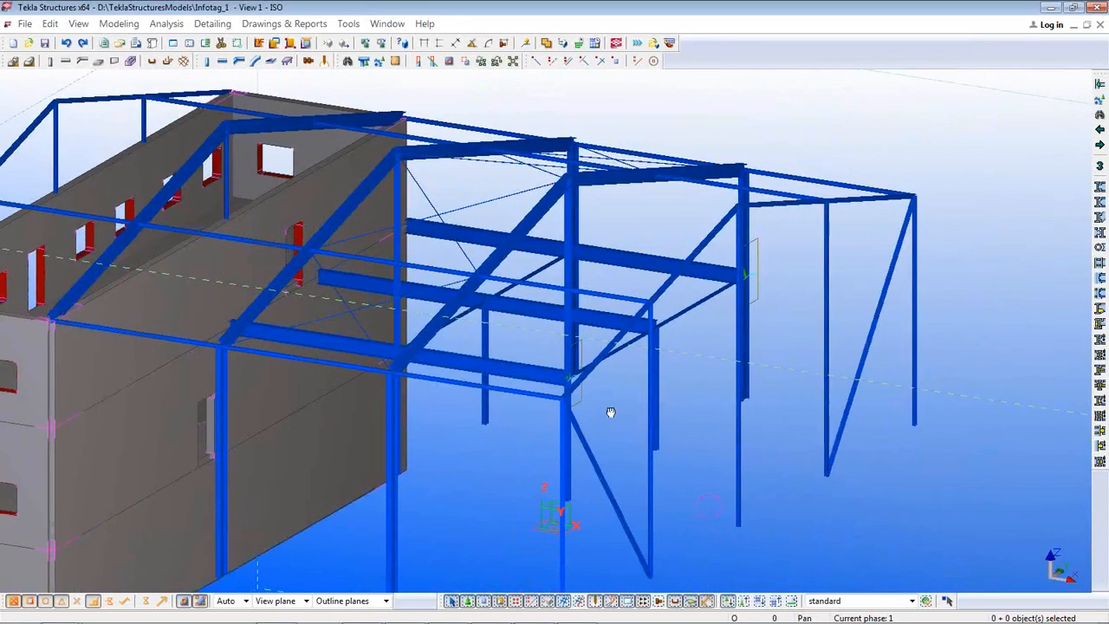
{"action": "scroll", "coordinate": [789, 410], "scroll_direction": "down", "scroll_amount": 1}
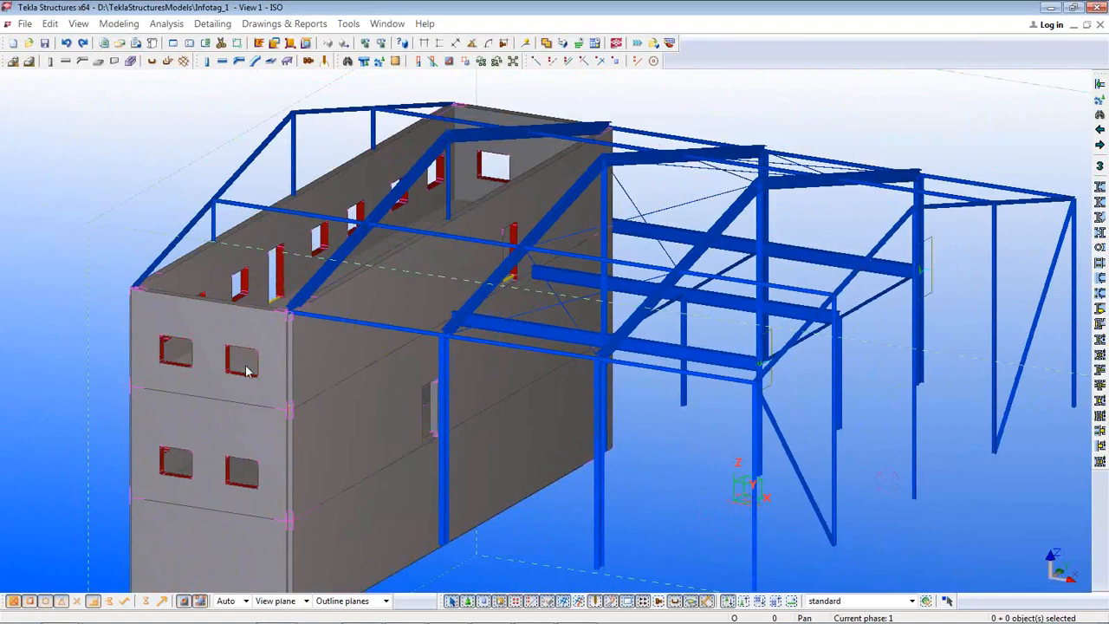
Check the thickness of the upper and lower floor slabs by selecting each one, using wireframe display for the lower slab.
{"action": "left_click", "coordinate": [246, 371]}
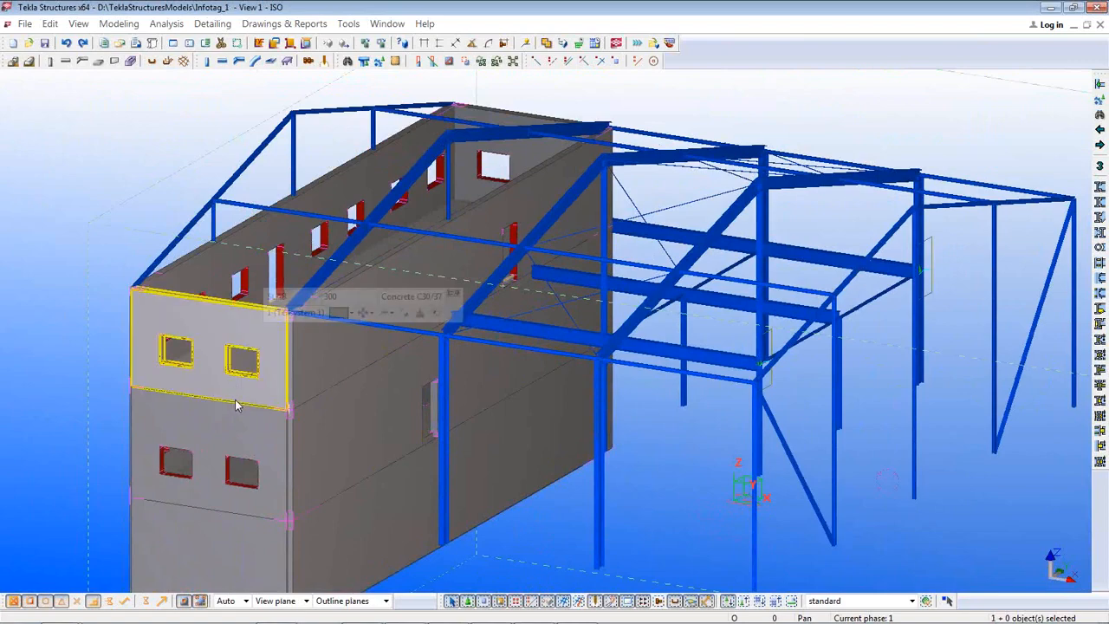
{"action": "key", "text": "ctrl+1"}
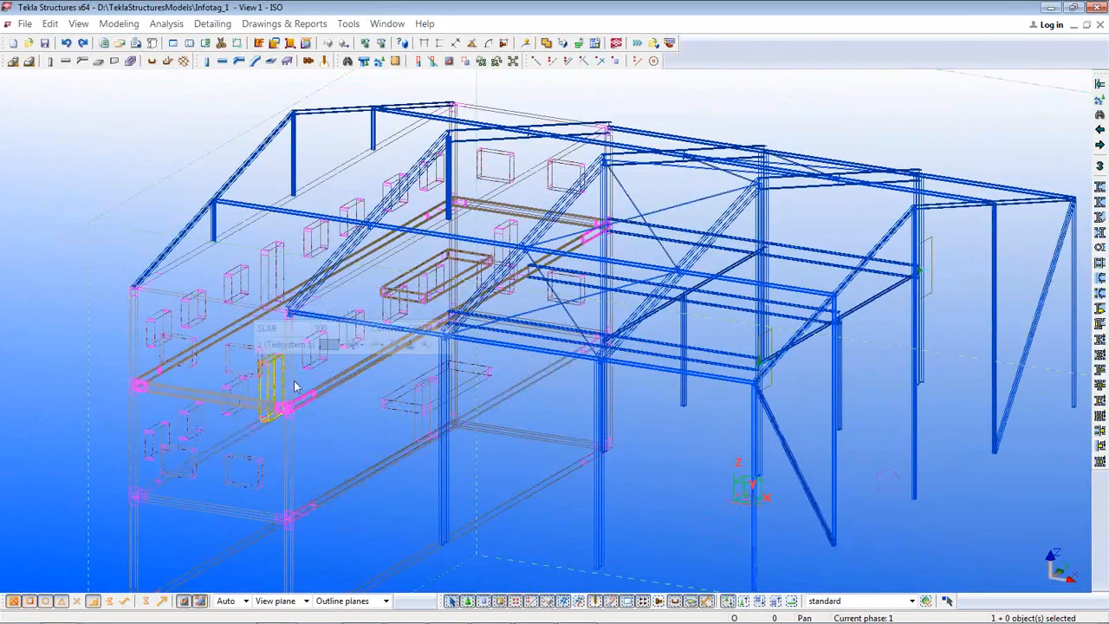
{"action": "left_click", "coordinate": [247, 515]}
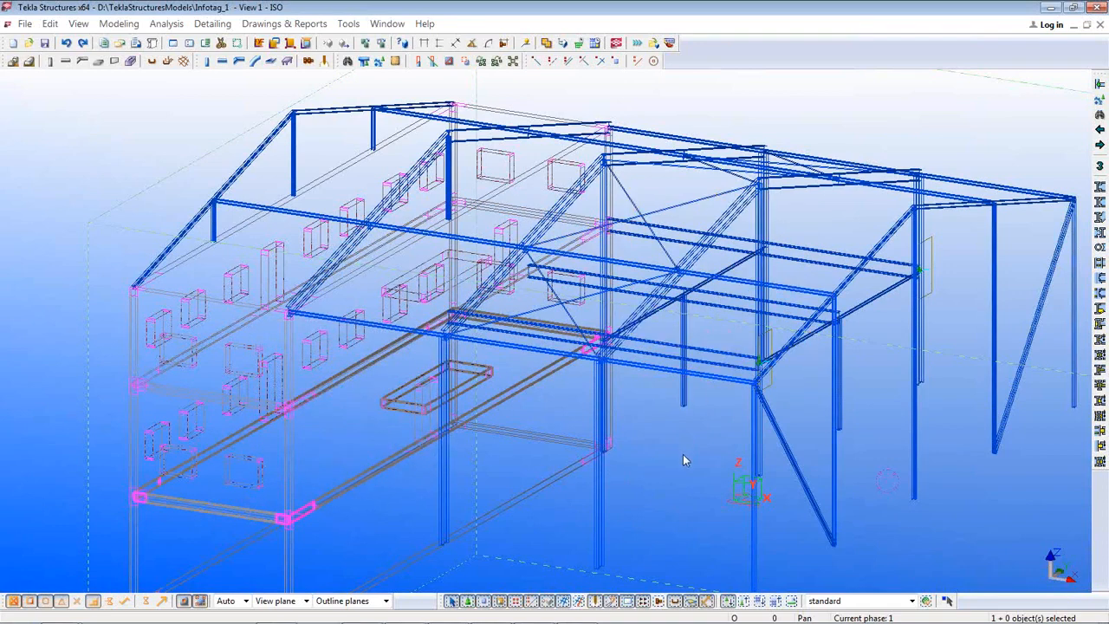
{"action": "left_click", "coordinate": [871, 309]}
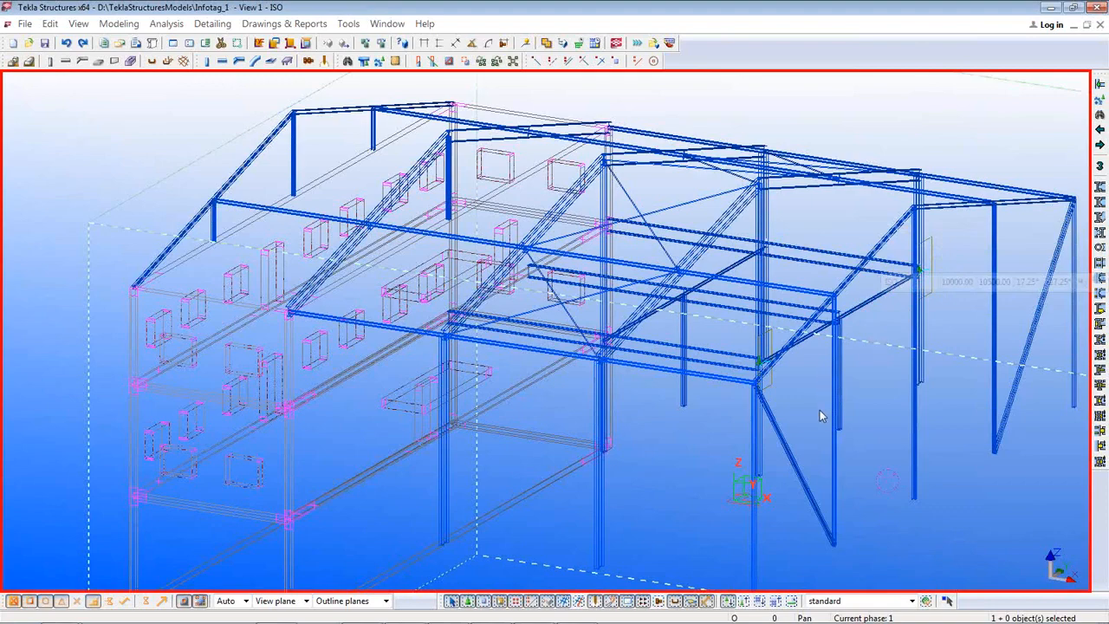
Switch to RFEM and start exporting the model in Bentley ISM format (*.ism.dgn).
{"action": "middle_click_drag", "start_coordinate": [820, 410], "coordinate": [728, 359]}
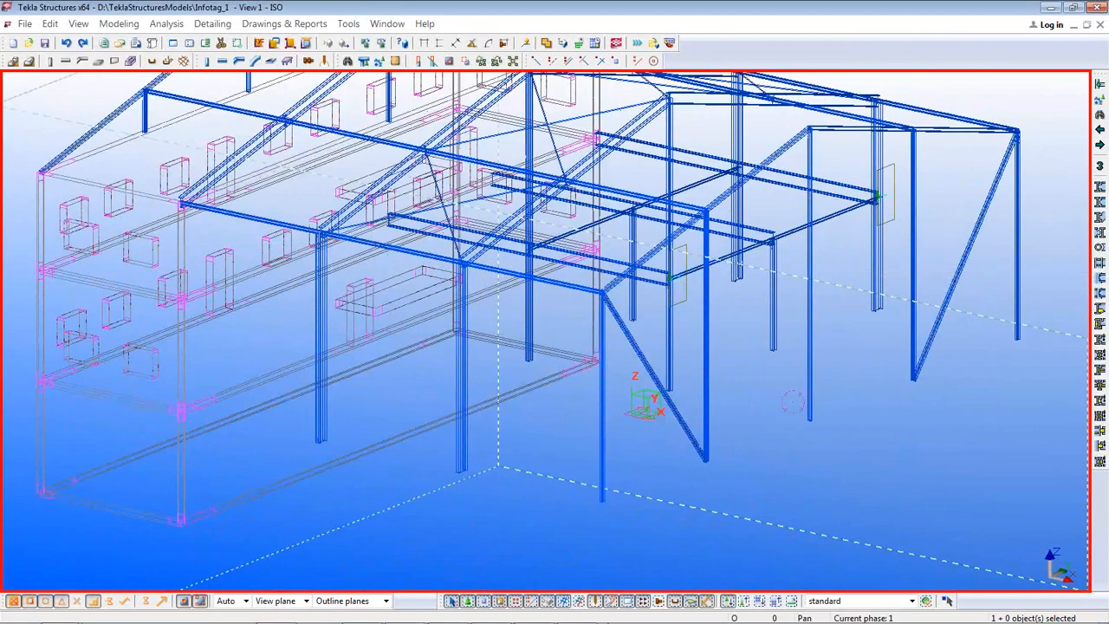
{"action": "mouse_move", "coordinate": [534, 623]}
{"action": "left_click", "coordinate": [577, 611]}
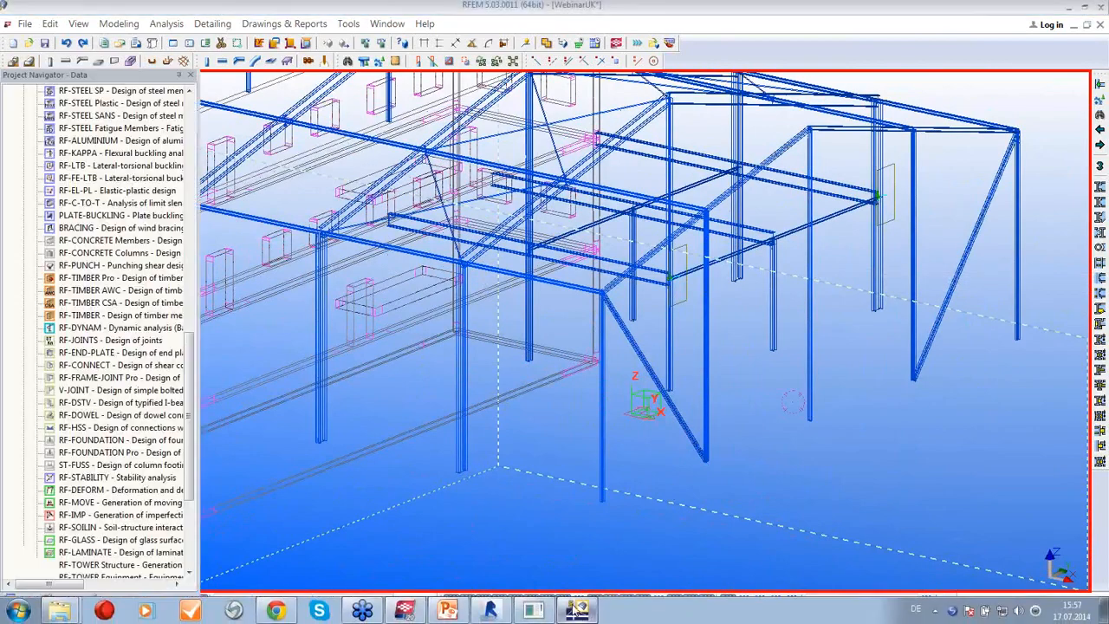
{"action": "left_click", "coordinate": [31, 23]}
{"action": "left_click", "coordinate": [31, 24]}
{"action": "left_click", "coordinate": [30, 24]}
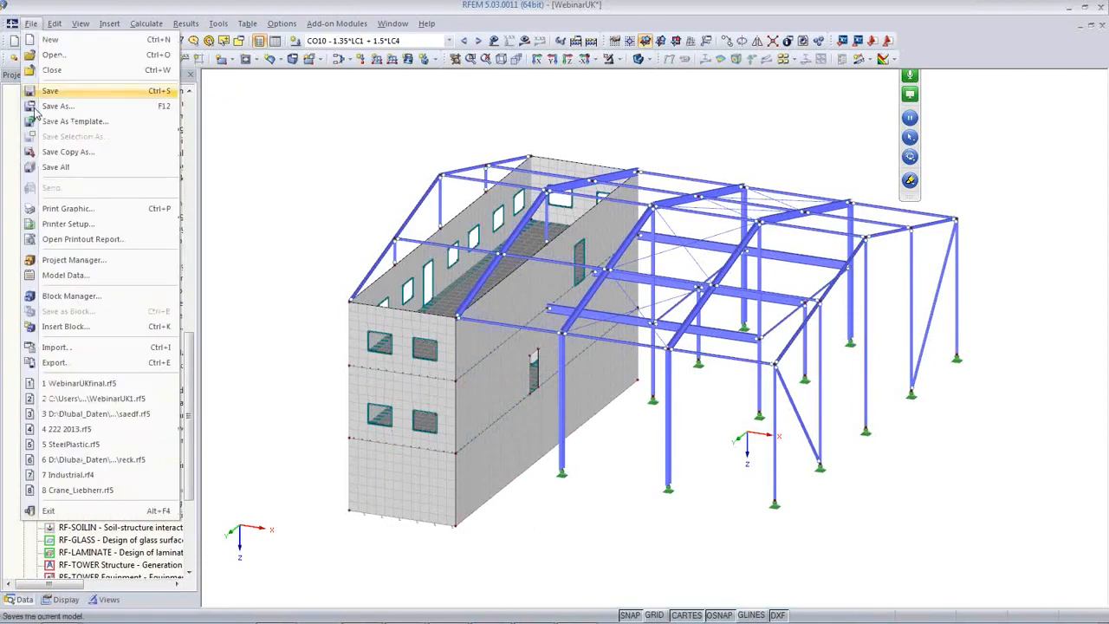
{"action": "left_click", "coordinate": [63, 364]}
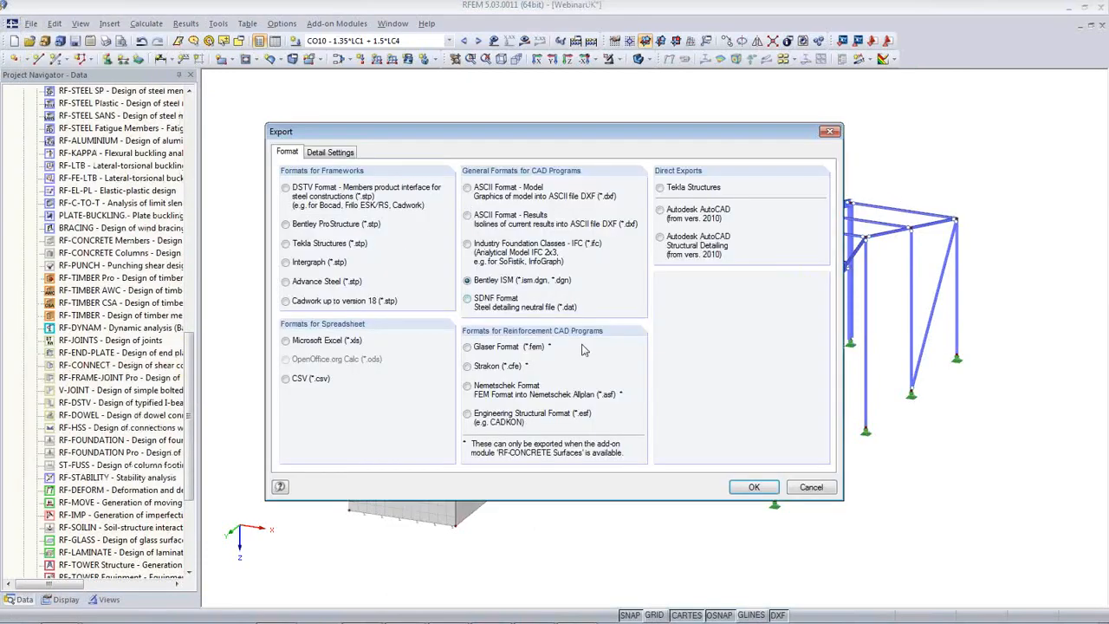
{"action": "left_click", "coordinate": [754, 488]}
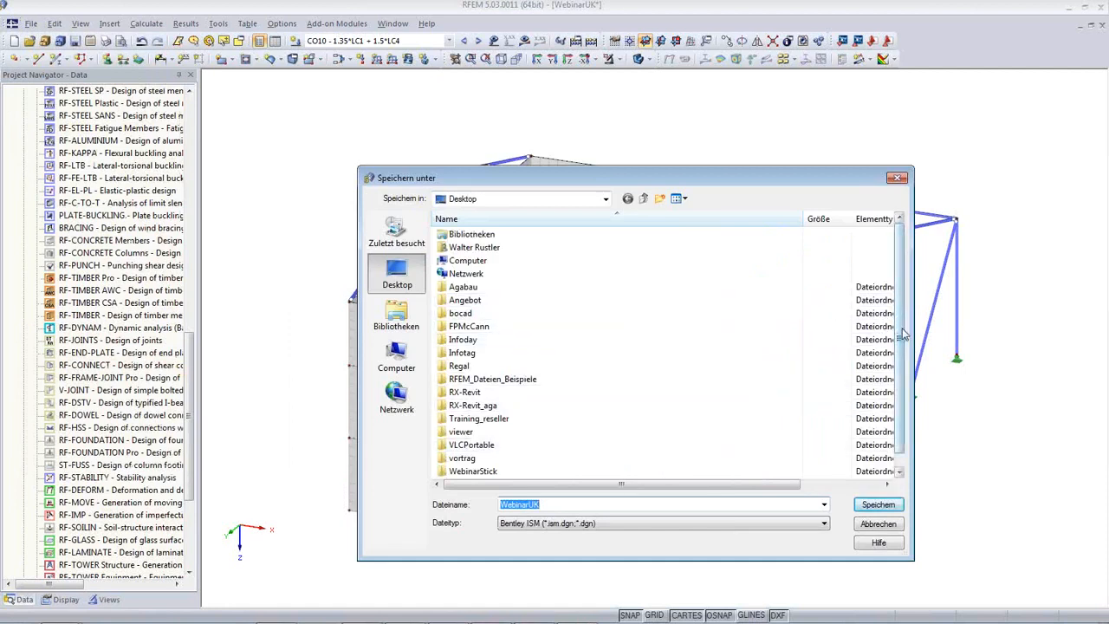
Choose the desktop file Webinar2UK.ism.dgn as the export target and export with the Update existing ISM file mode.
{"action": "scroll", "coordinate": [891, 333], "scroll_direction": "down", "scroll_amount": 1}
{"action": "left_click", "coordinate": [472, 471]}
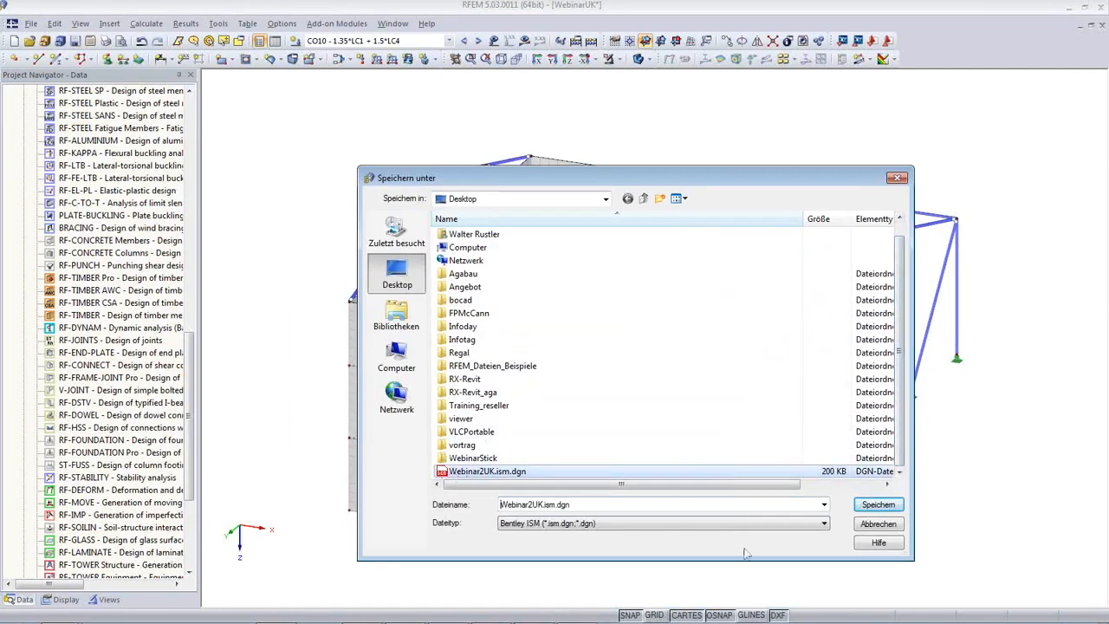
{"action": "left_click", "coordinate": [880, 508]}
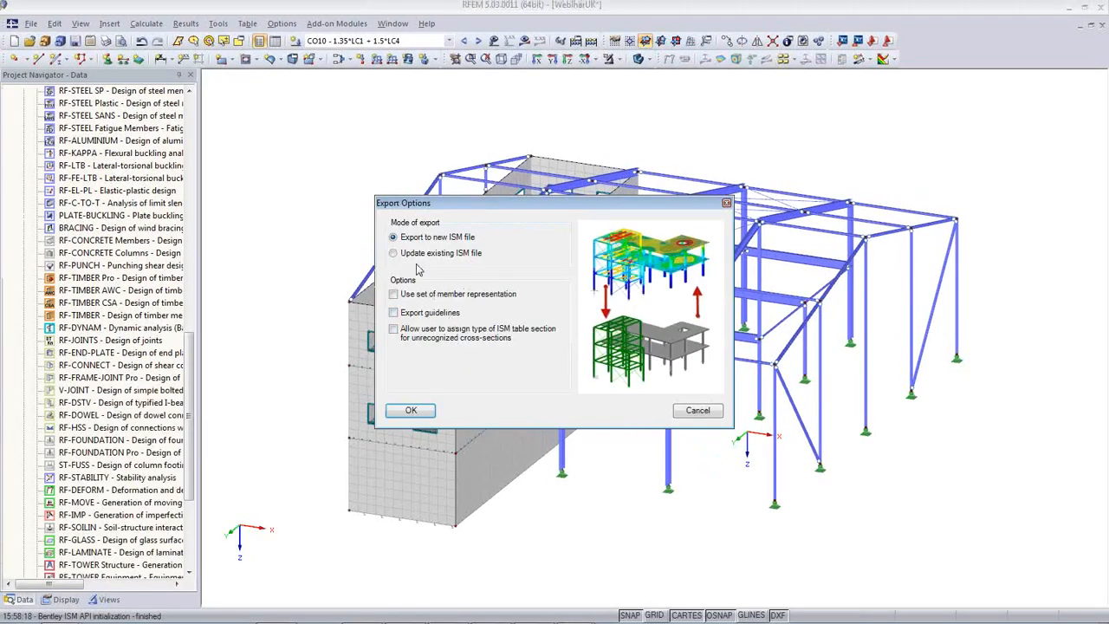
{"action": "left_click", "coordinate": [403, 255]}
{"action": "left_click", "coordinate": [416, 412]}
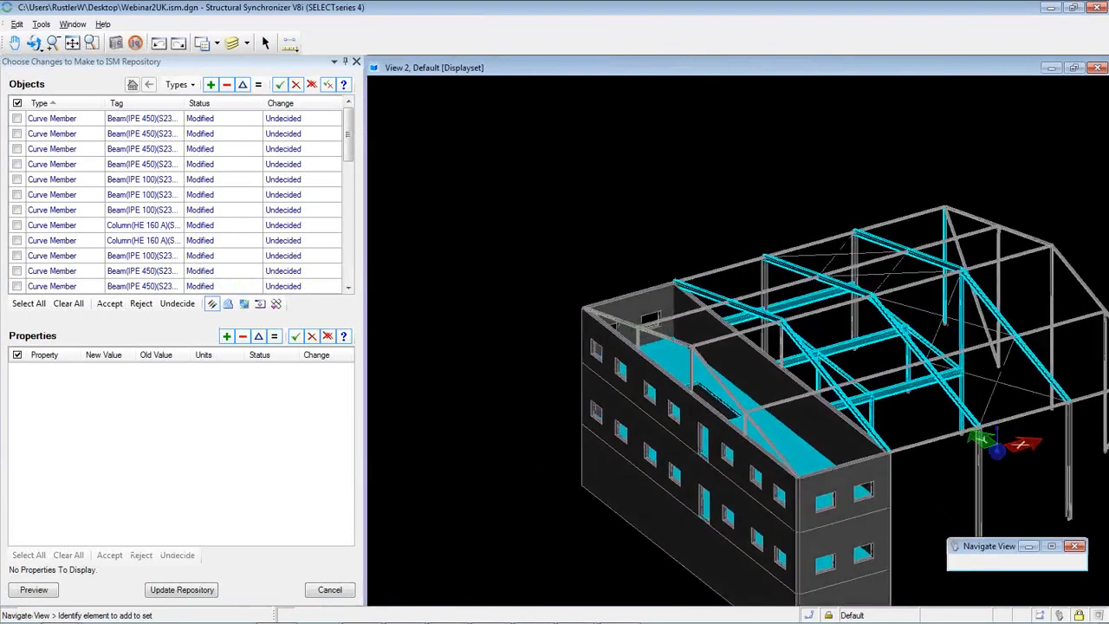
Examine the highlighted modified members and floor slabs of the building from several angles in Structural Synchronizer.
{"action": "middle_click_drag", "start_coordinate": [572, 299], "coordinate": [604, 321], "text": "shift"}
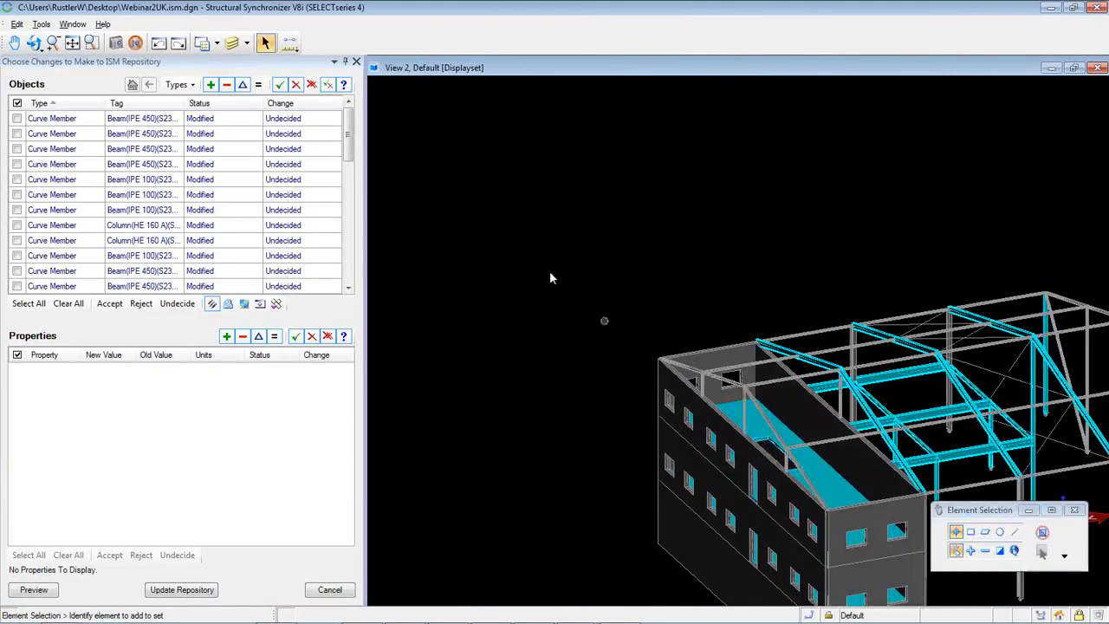
{"action": "left_click", "coordinate": [34, 43]}
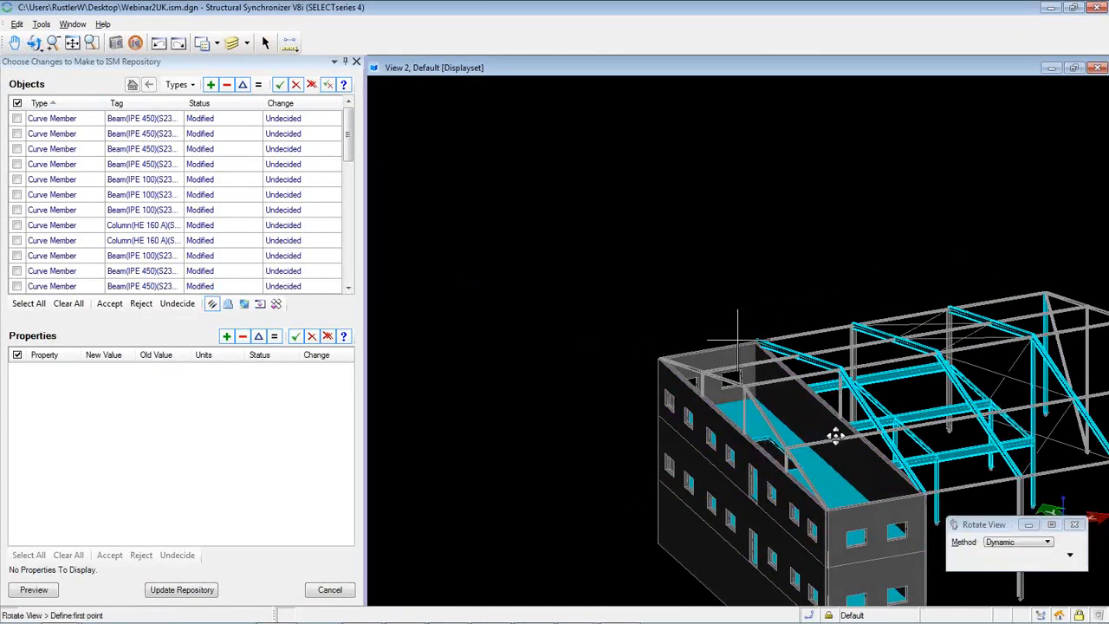
{"action": "left_click", "coordinate": [833, 436]}
{"action": "left_click", "coordinate": [920, 457]}
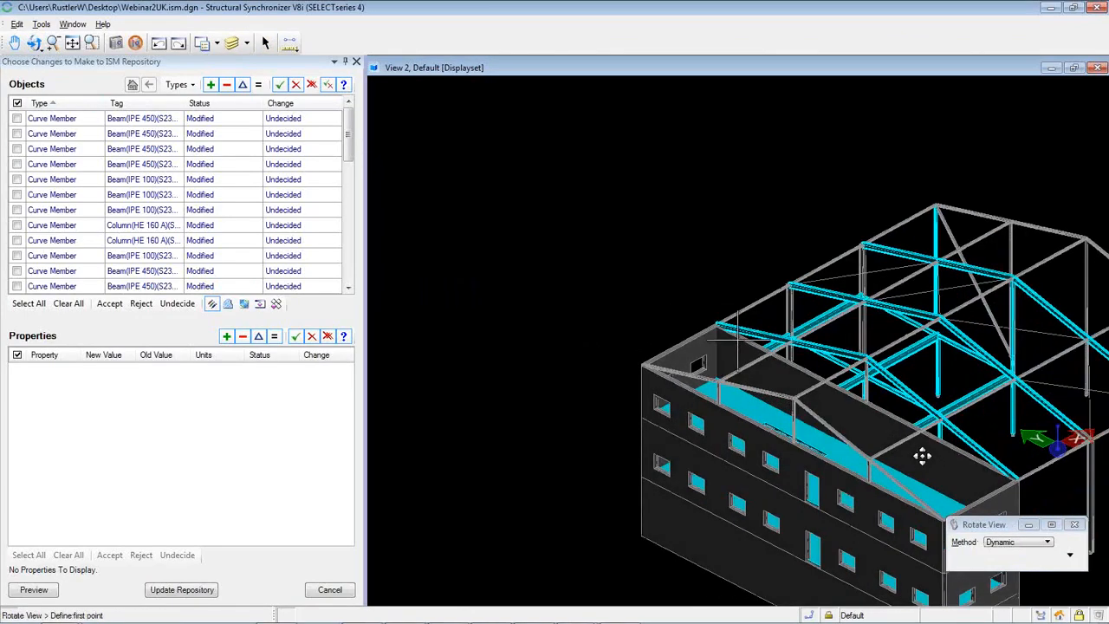
{"action": "left_click", "coordinate": [797, 404]}
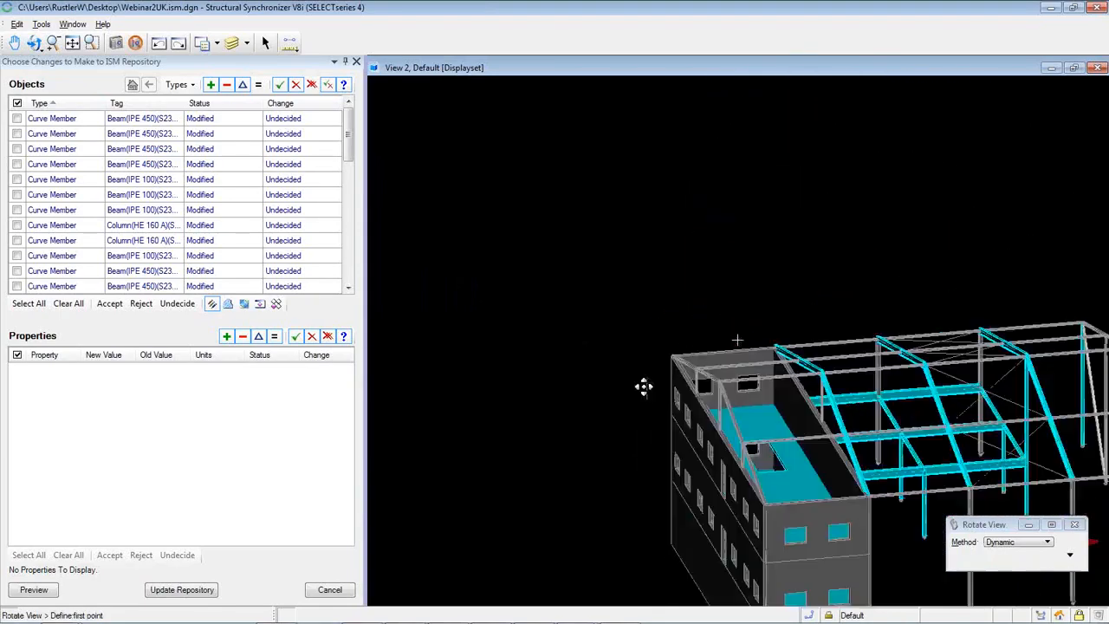
{"action": "left_click_drag", "start_coordinate": [490, 296], "coordinate": [621, 395]}
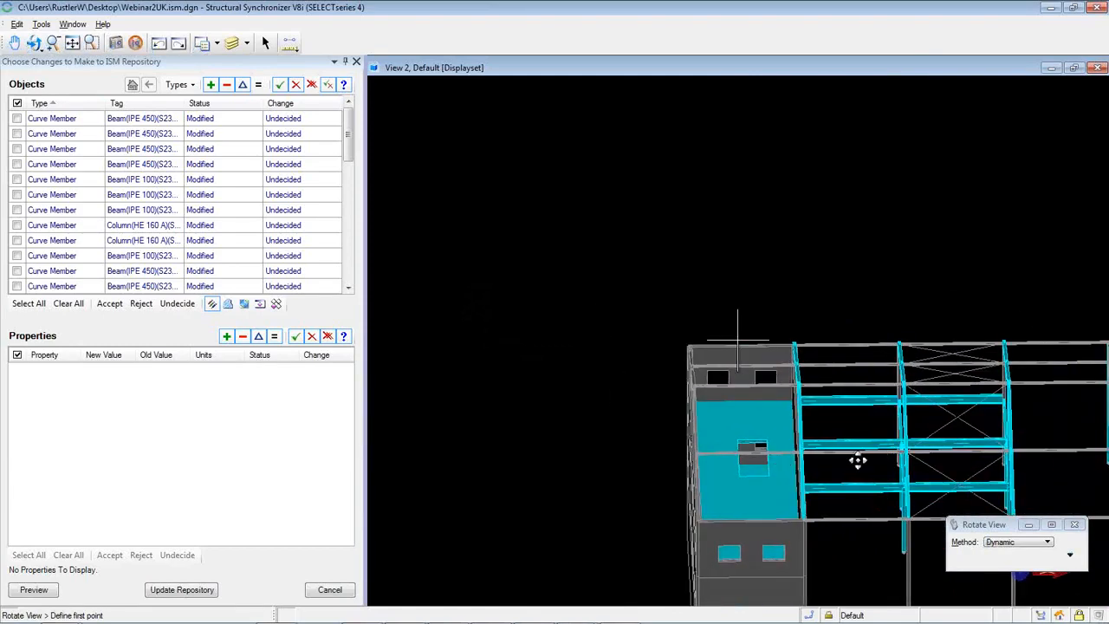
{"action": "right_click", "coordinate": [590, 443]}
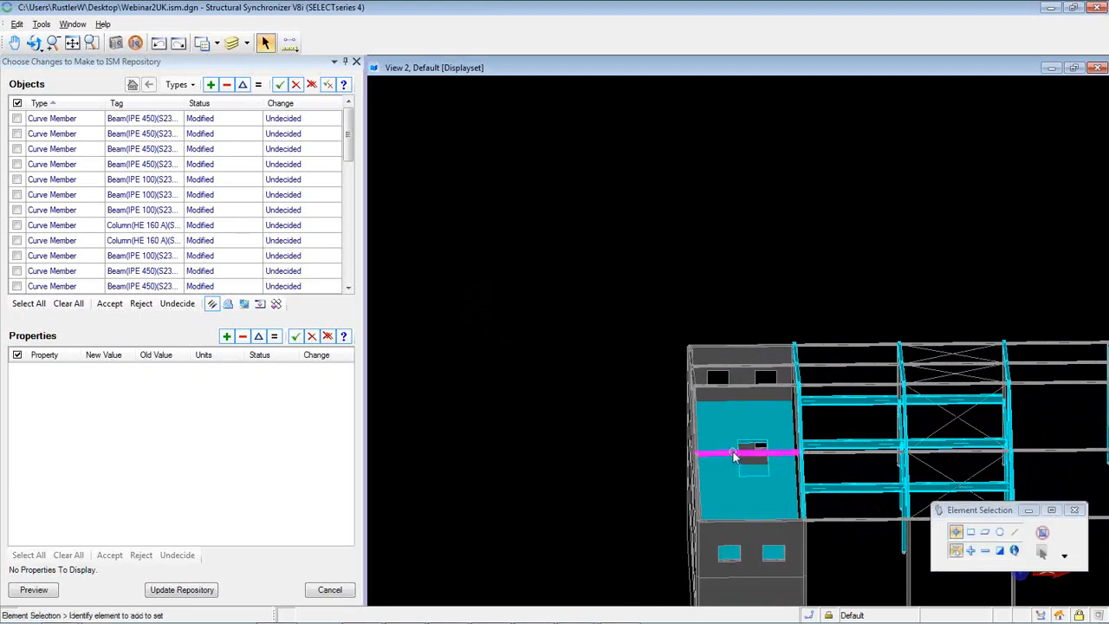
{"action": "middle_click_drag", "start_coordinate": [738, 449], "coordinate": [626, 299]}
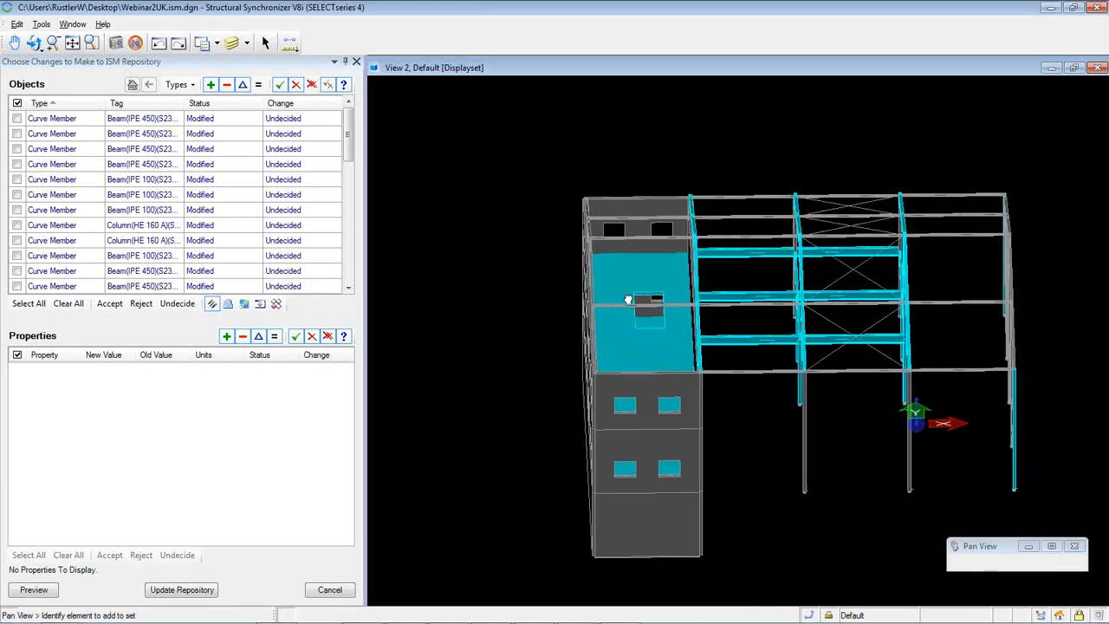
Check the properties of the front eaves beam beside the concrete block and deselect it.
{"action": "left_click", "coordinate": [753, 372]}
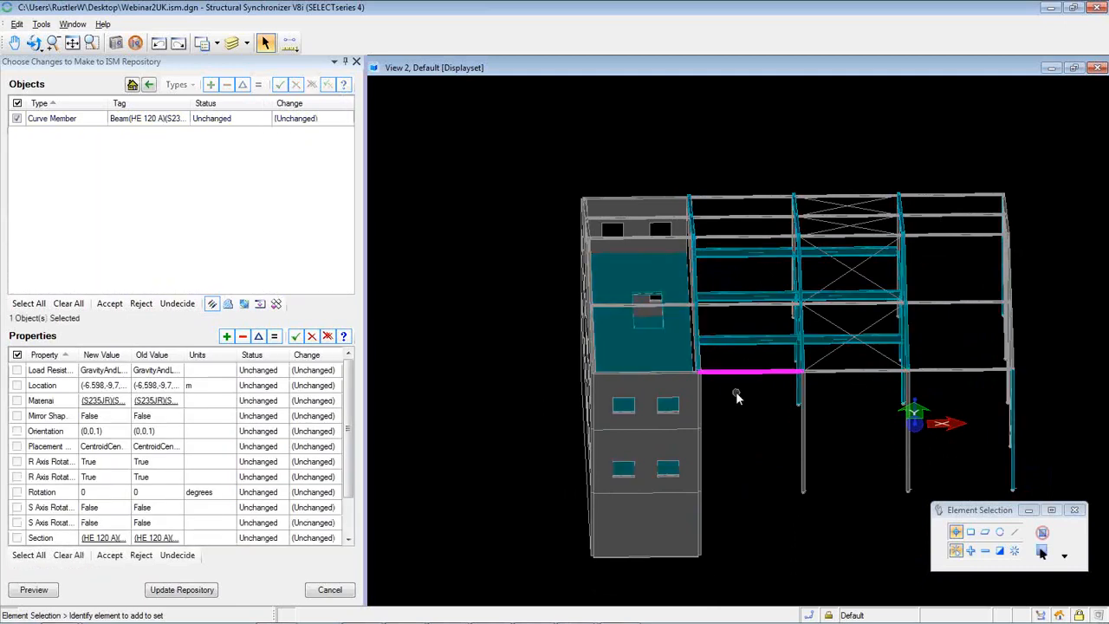
{"action": "left_click", "coordinate": [743, 403]}
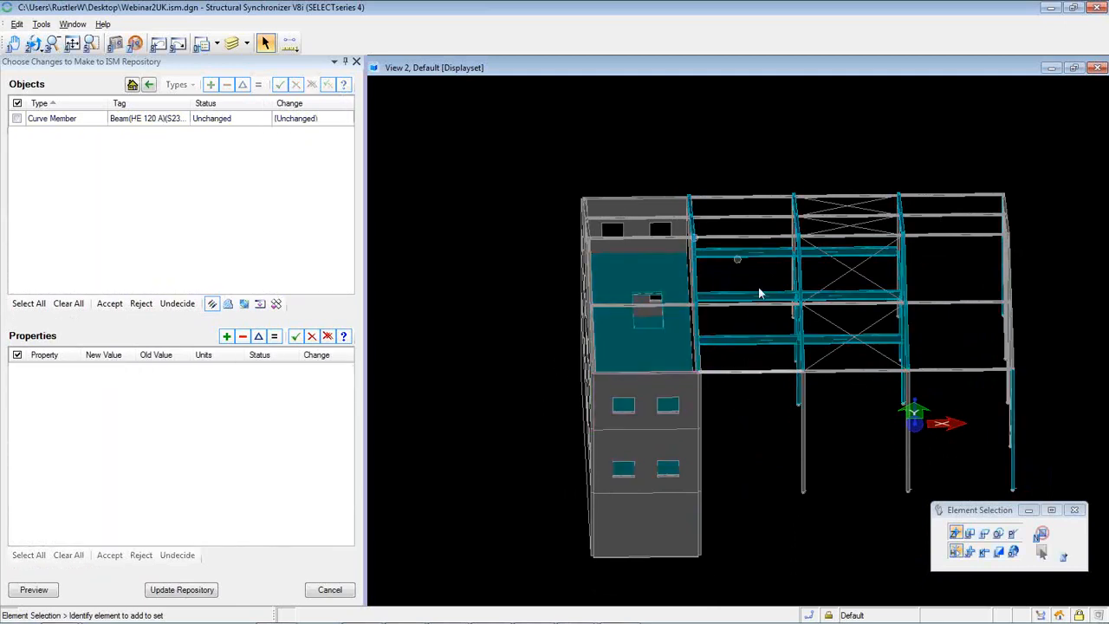
{"action": "left_click", "coordinate": [164, 163]}
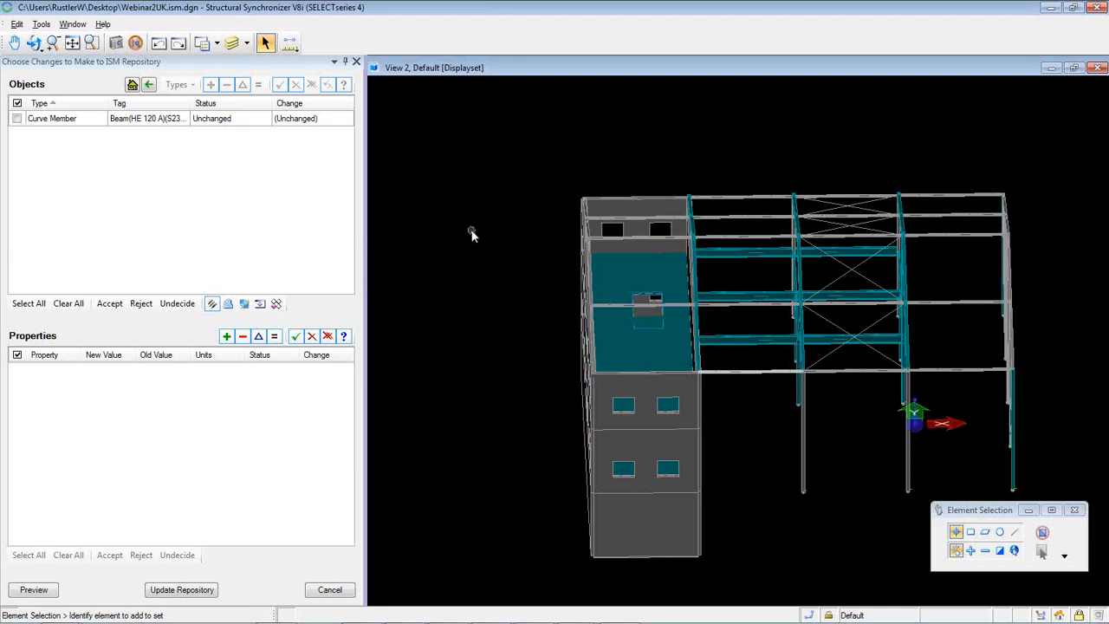
Select every element of the building model and accept the changes to the selected objects.
{"action": "left_click", "coordinate": [35, 47]}
{"action": "left_click_drag", "start_coordinate": [488, 241], "coordinate": [545, 280]}
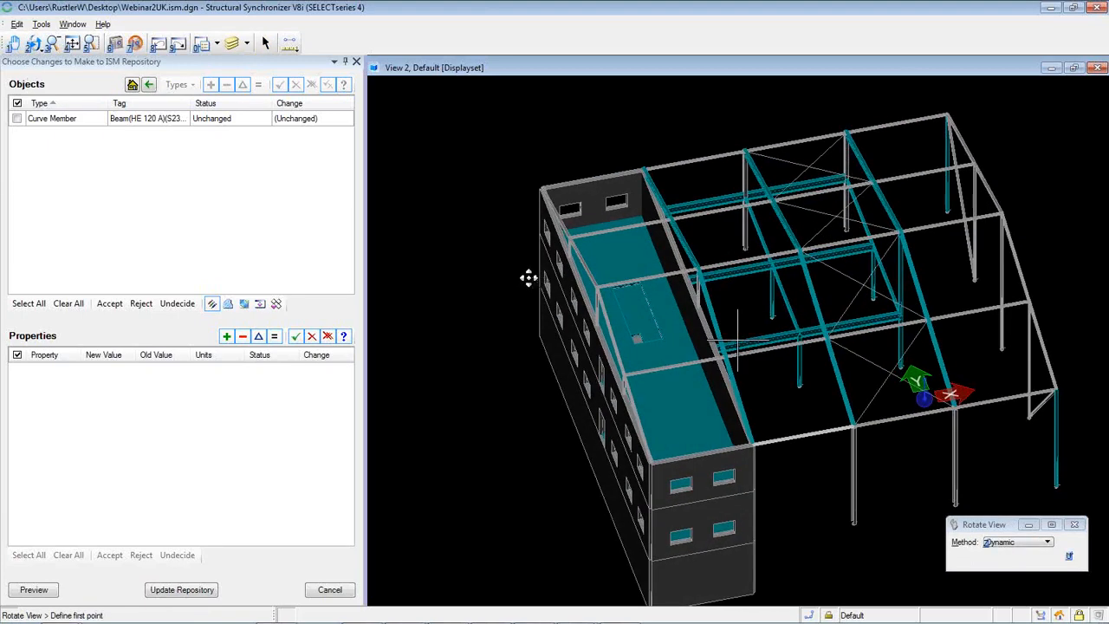
{"action": "right_click", "coordinate": [526, 283]}
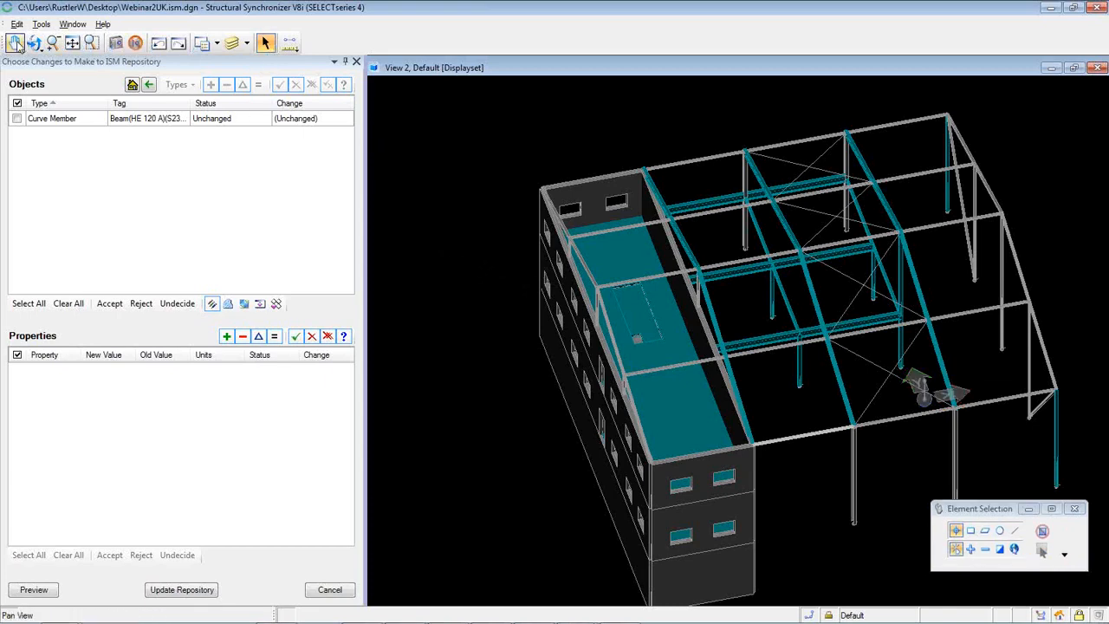
{"action": "left_click", "coordinate": [73, 44]}
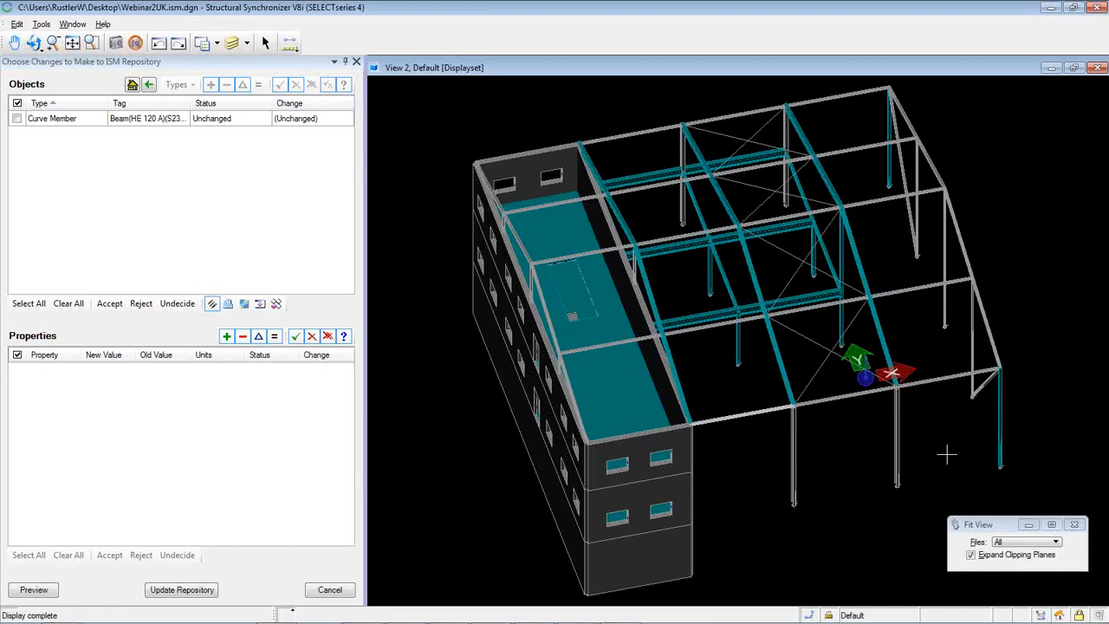
{"action": "left_click", "coordinate": [265, 42]}
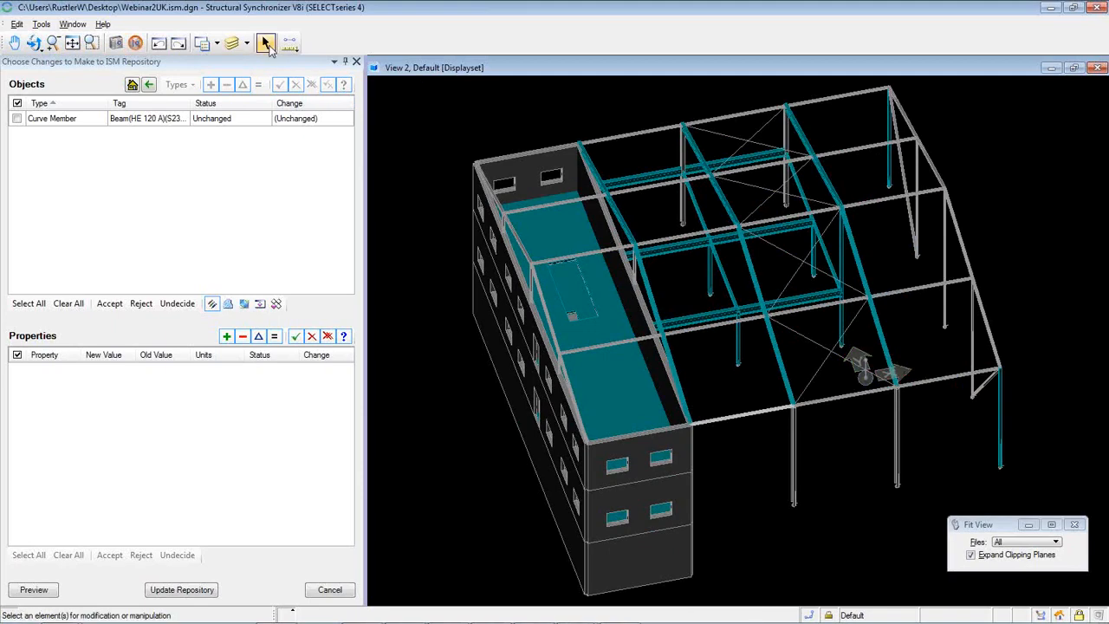
{"action": "left_click_drag", "start_coordinate": [393, 84], "coordinate": [1056, 598]}
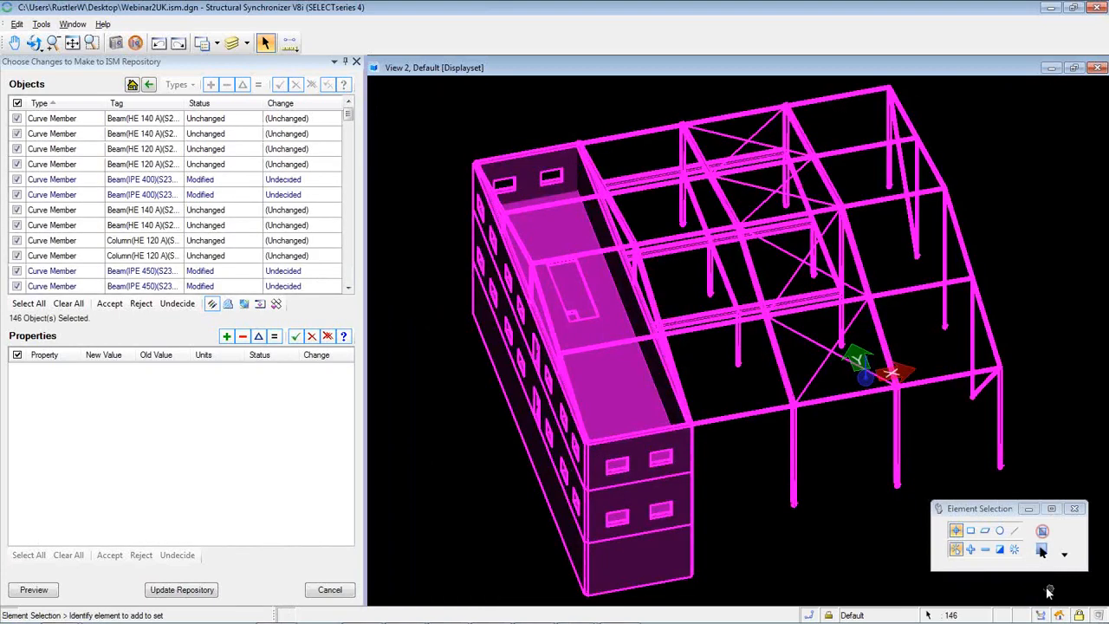
{"action": "left_click", "coordinate": [30, 303]}
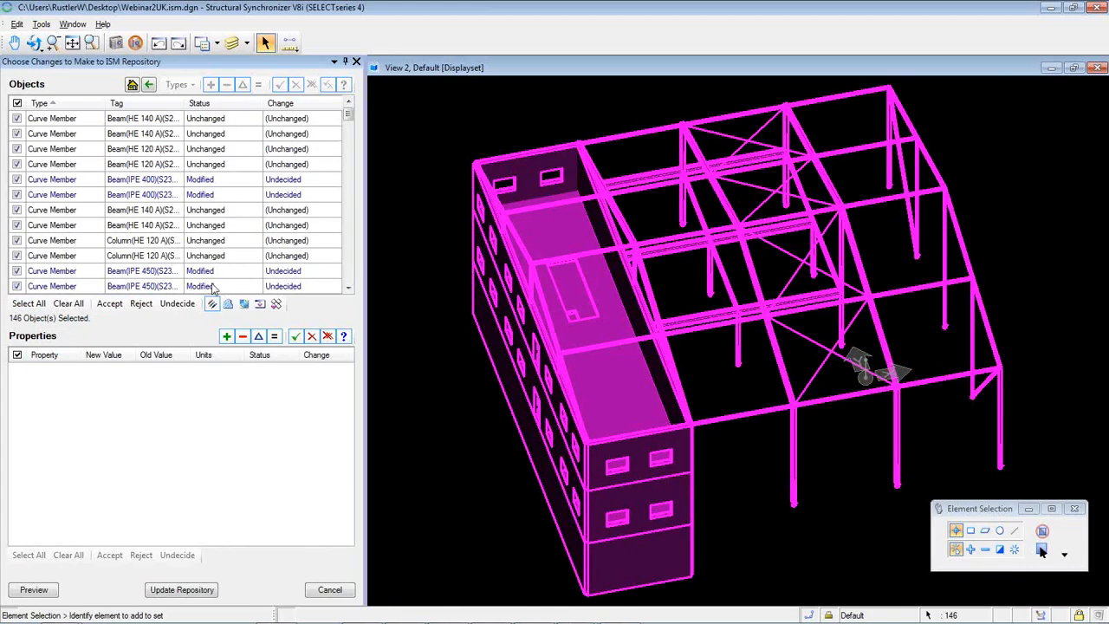
{"action": "left_click", "coordinate": [109, 304]}
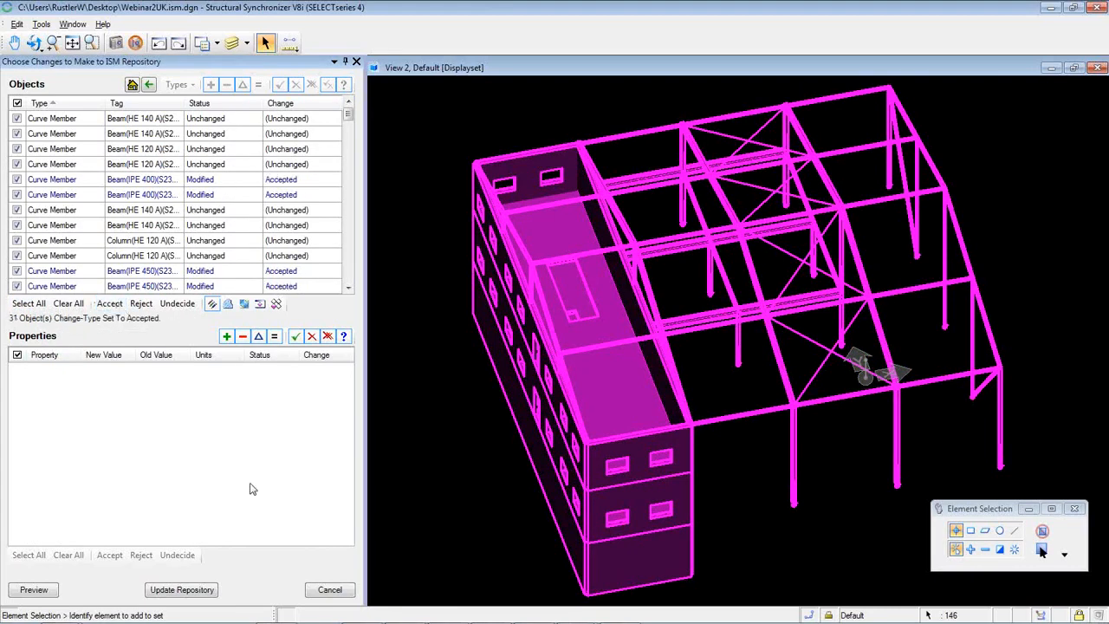
Update the ISM repository, rejecting the undecided changes, with a change description beginning "Design 1.".
{"action": "left_click", "coordinate": [154, 591]}
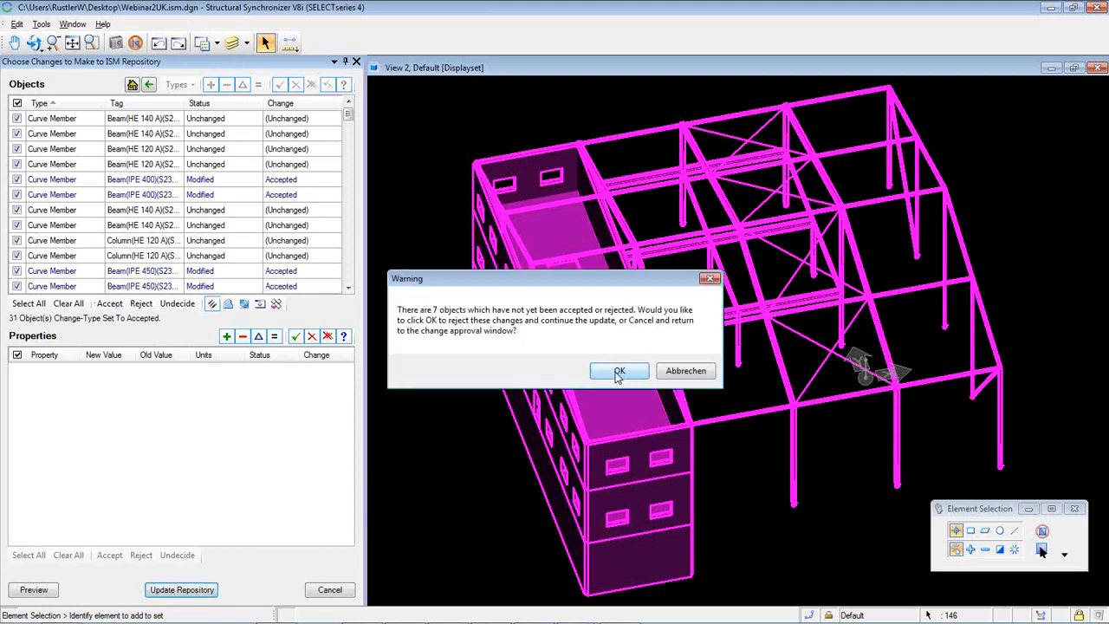
{"action": "left_click", "coordinate": [678, 376]}
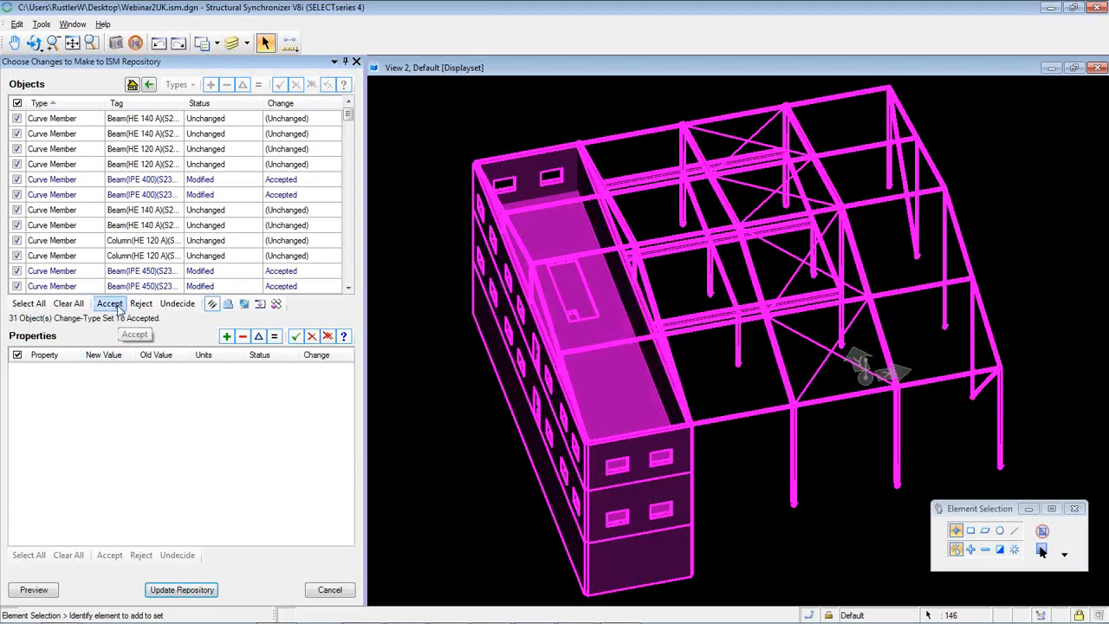
{"action": "left_click", "coordinate": [181, 590]}
{"action": "left_click", "coordinate": [620, 371]}
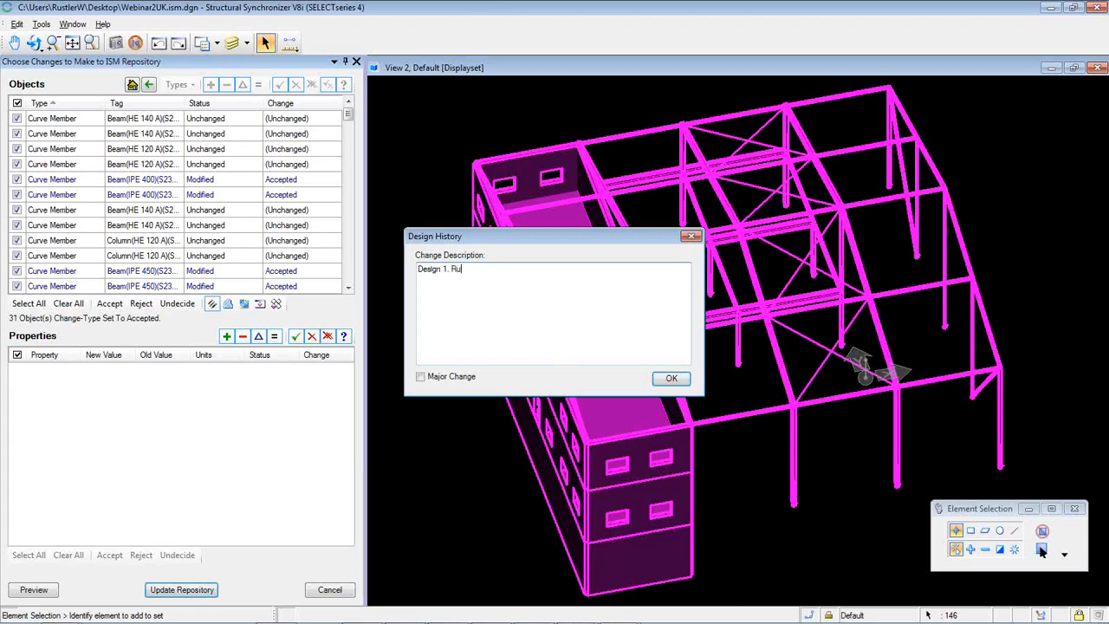
{"action": "left_click", "coordinate": [671, 378]}
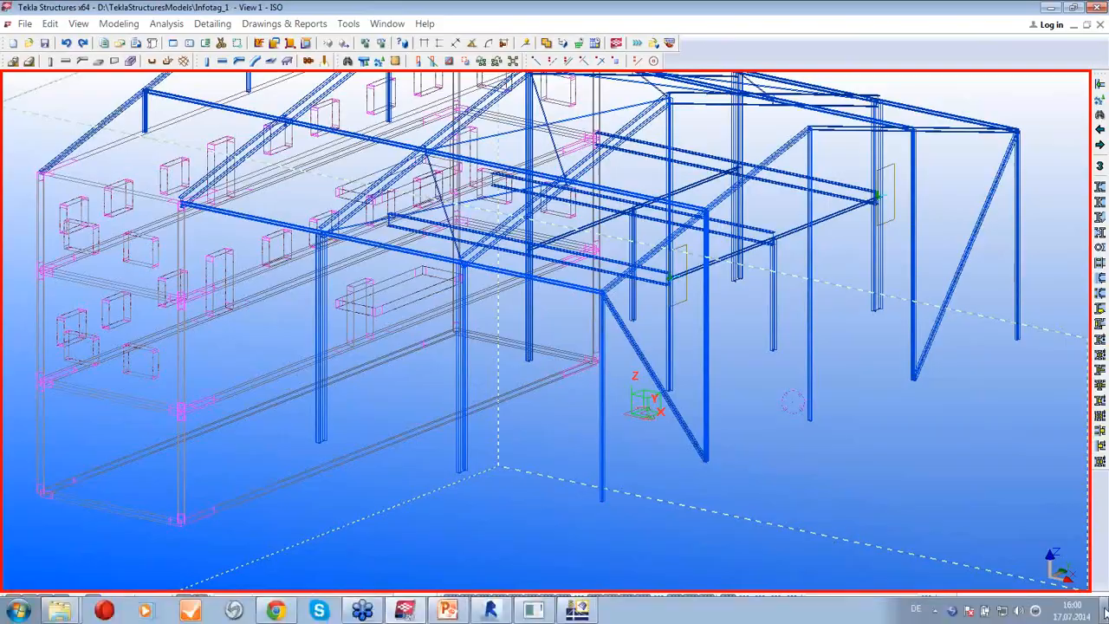
Switch to the WebinarUK.rvt model in Revit and open its 3D no loads view.
{"action": "left_click", "coordinate": [1103, 617]}
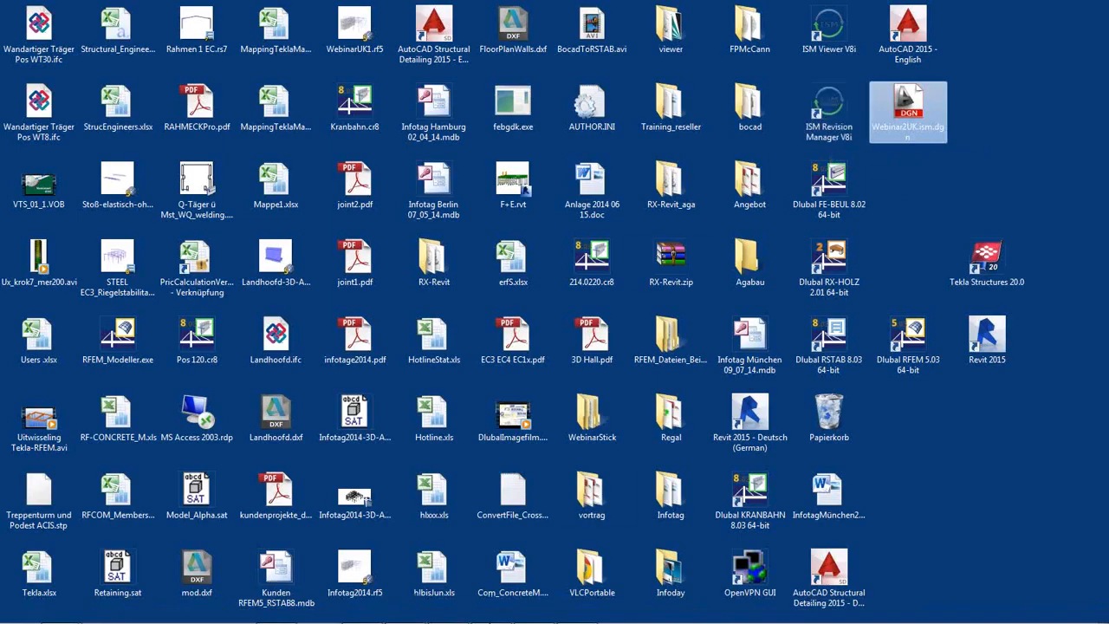
{"action": "left_click", "coordinate": [489, 611]}
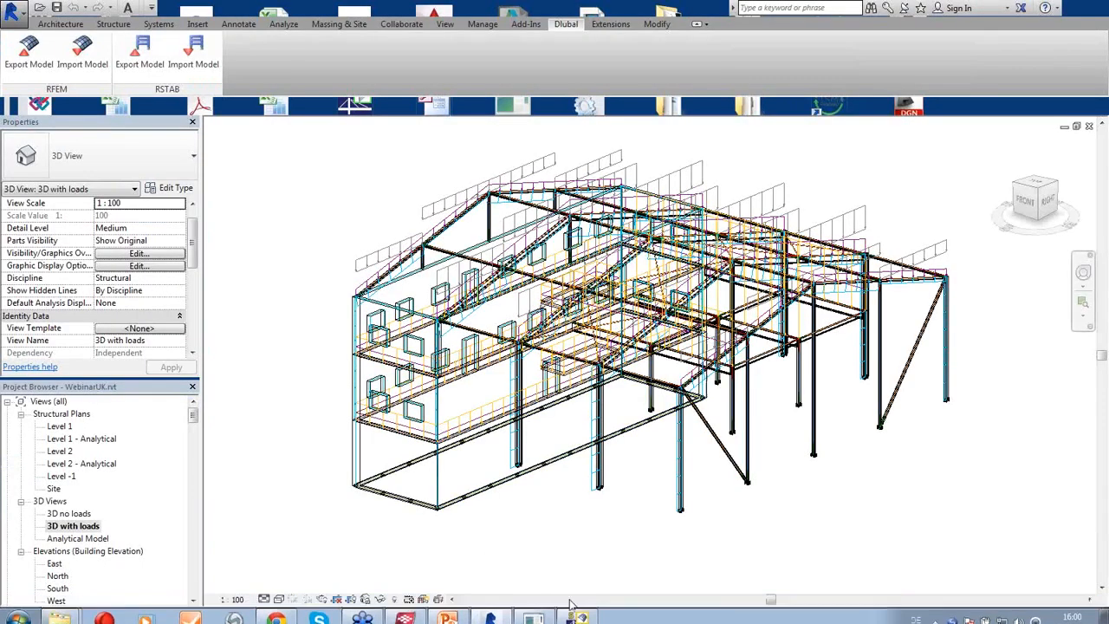
{"action": "middle_click_drag", "start_coordinate": [535, 518], "coordinate": [605, 504], "text": "shift"}
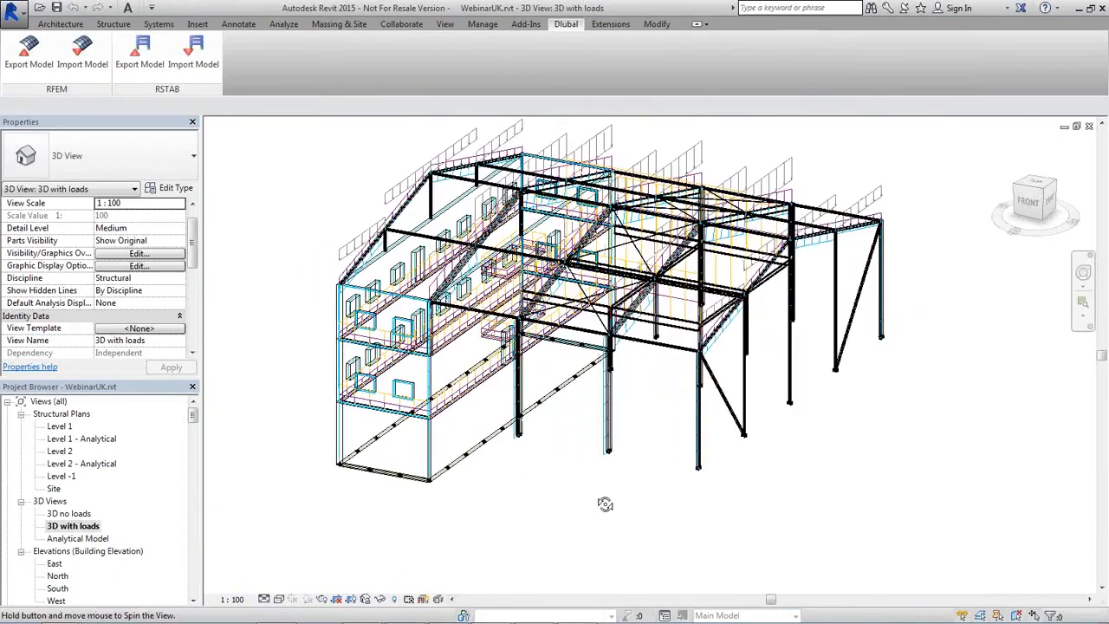
{"action": "double_click", "coordinate": [69, 514]}
{"action": "scroll", "coordinate": [486, 459], "scroll_direction": "down", "scroll_amount": 5}
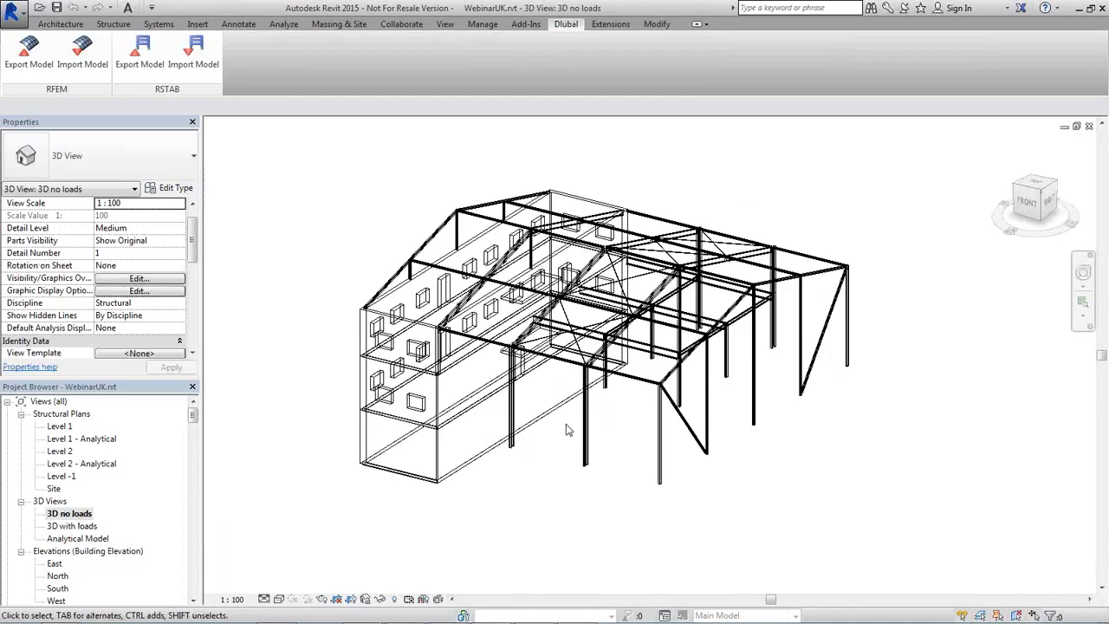
Import the RFEM model into Revit as an update of the existing structure, removing absent objects and leaving out the loads.
{"action": "middle_click_drag", "start_coordinate": [609, 435], "coordinate": [628, 386], "text": "ctrl"}
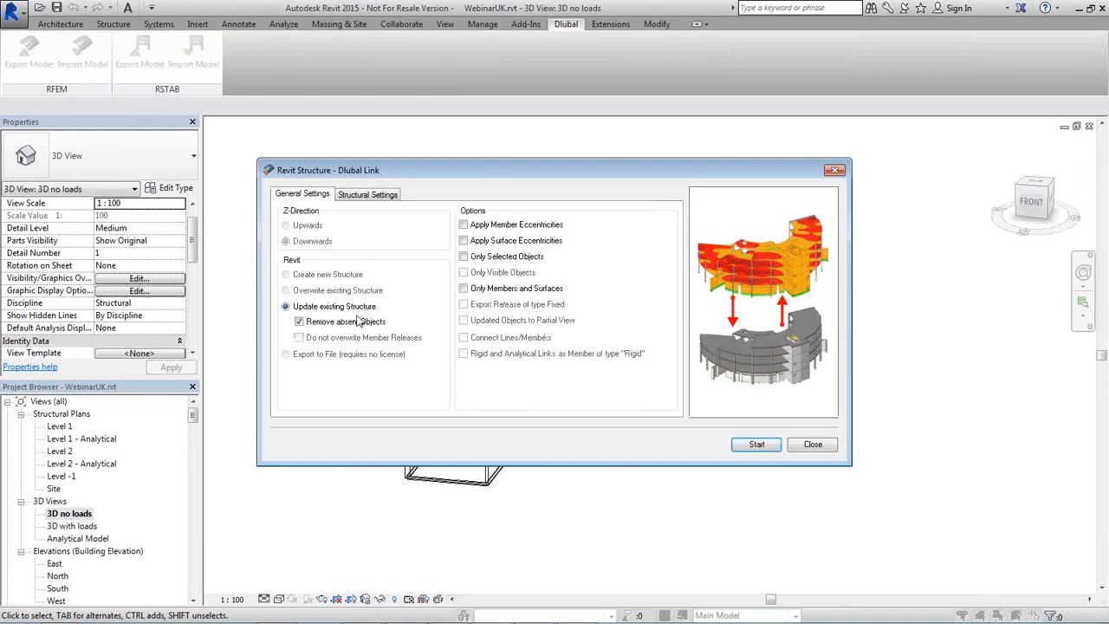
{"action": "left_click", "coordinate": [371, 196]}
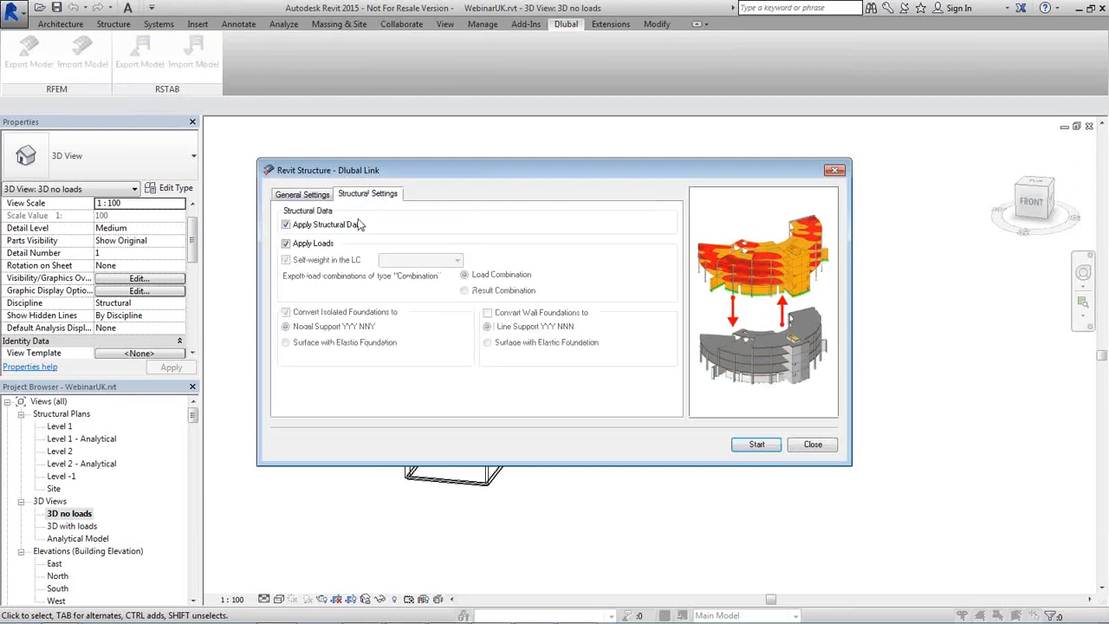
{"action": "left_click", "coordinate": [287, 244]}
{"action": "left_click_drag", "start_coordinate": [594, 176], "coordinate": [297, 142]}
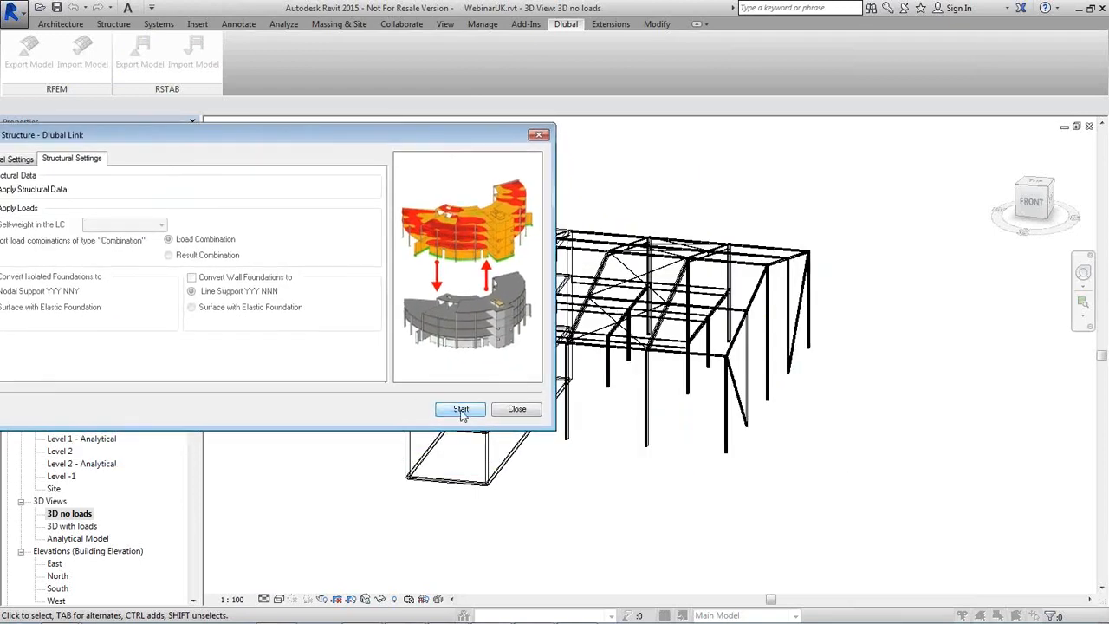
{"action": "left_click", "coordinate": [461, 409]}
{"action": "left_click_drag", "start_coordinate": [572, 185], "coordinate": [278, 167]}
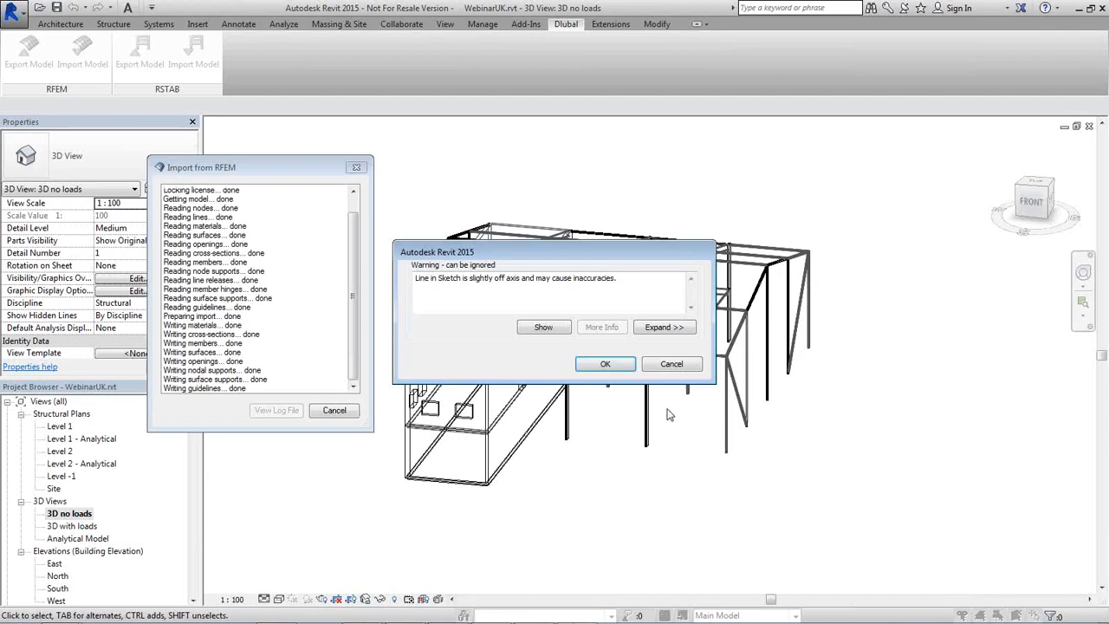
{"action": "left_click", "coordinate": [606, 364]}
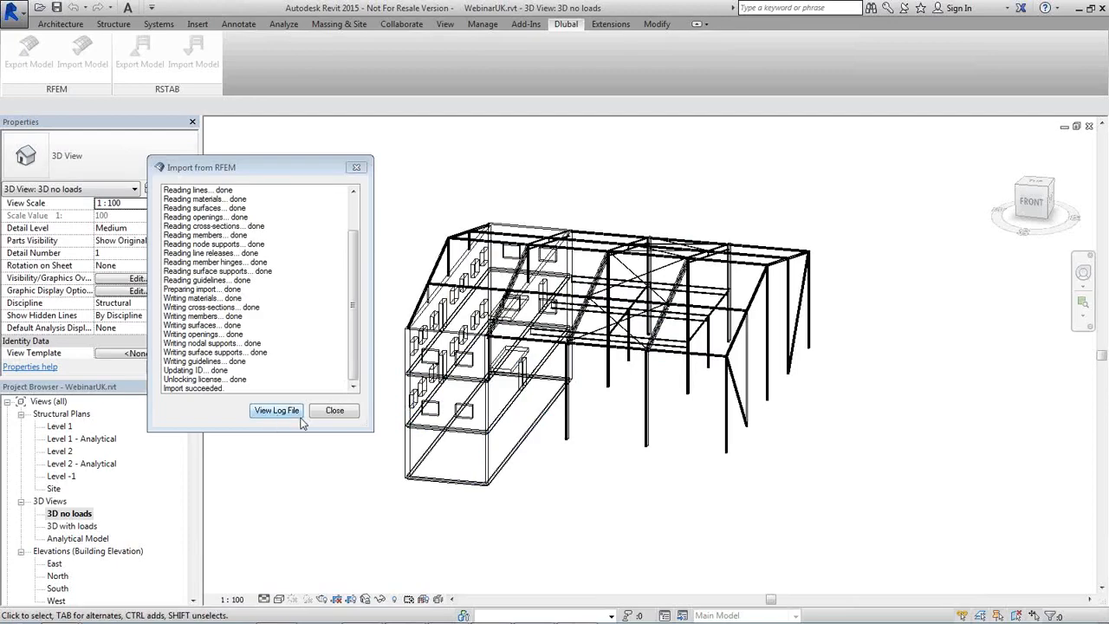
{"action": "left_click", "coordinate": [334, 412]}
Check the section properties of the short end beam of the steel hall and of the rafter beside the concrete block, and deselect.
{"action": "middle_click_drag", "start_coordinate": [654, 472], "coordinate": [683, 425]}
{"action": "scroll", "coordinate": [705, 332], "scroll_direction": "up", "scroll_amount": 2}
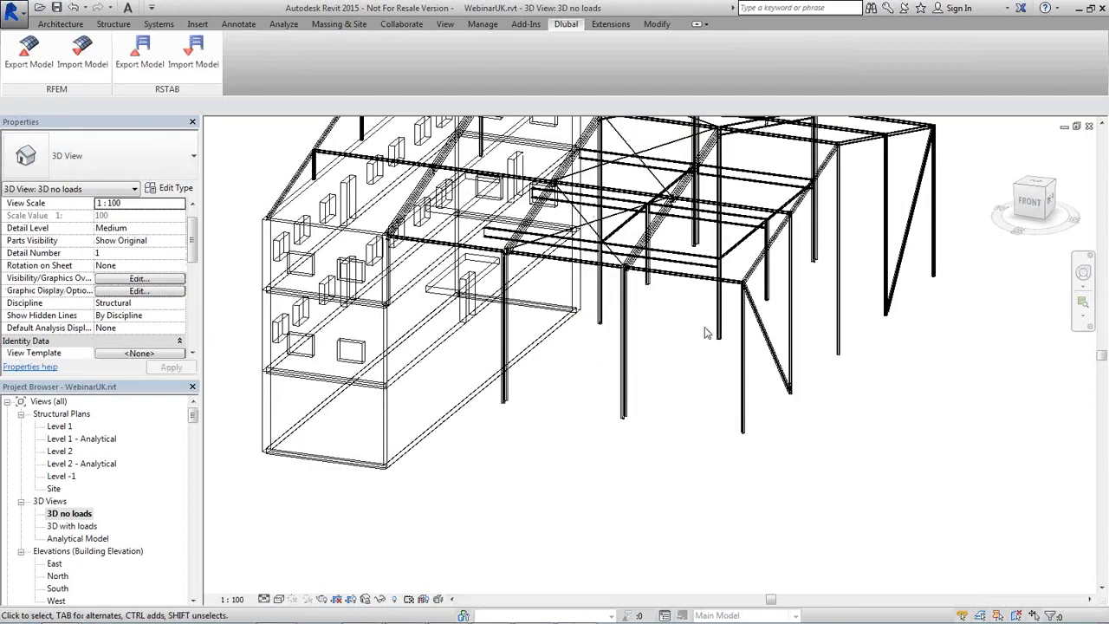
{"action": "left_click", "coordinate": [741, 243]}
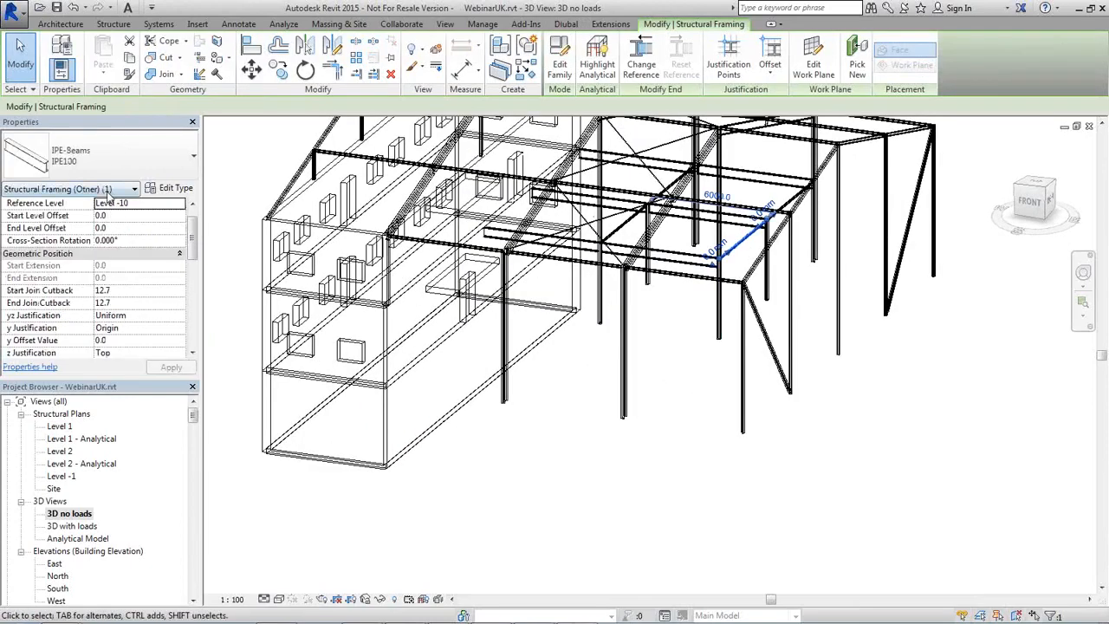
{"action": "middle_click_drag", "start_coordinate": [662, 482], "coordinate": [666, 566]}
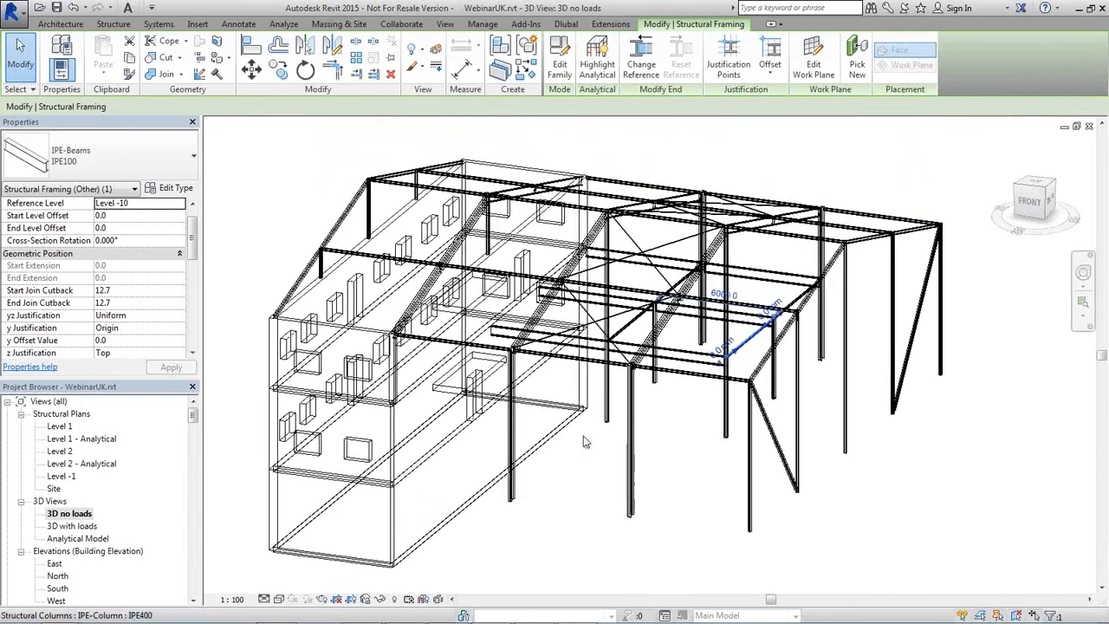
{"action": "scroll", "coordinate": [586, 436], "scroll_direction": "up", "scroll_amount": 3}
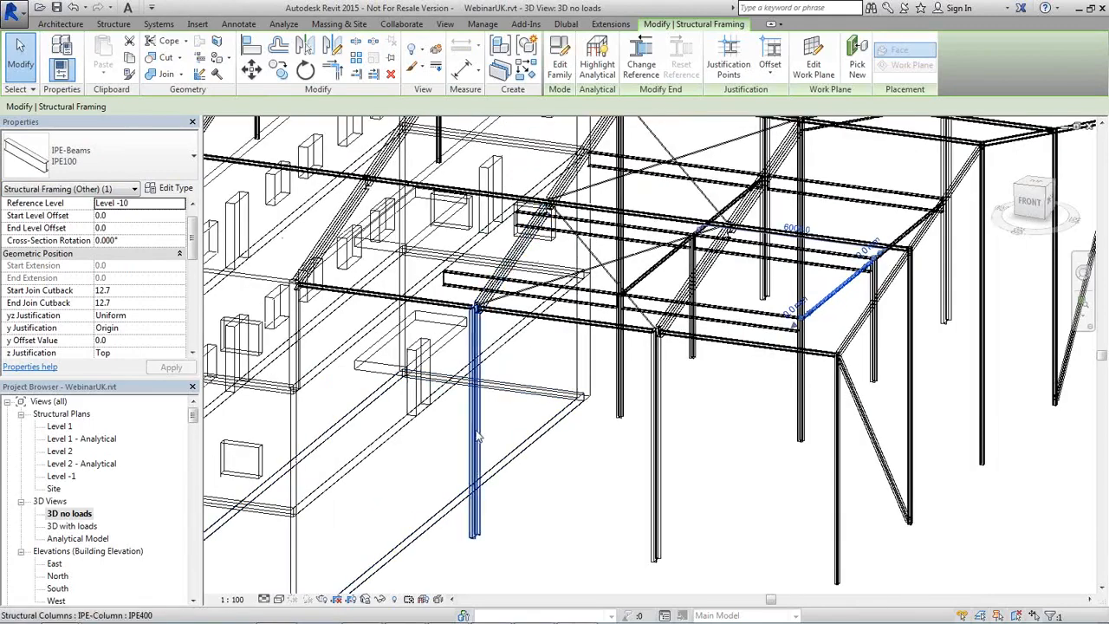
{"action": "left_click", "coordinate": [336, 242]}
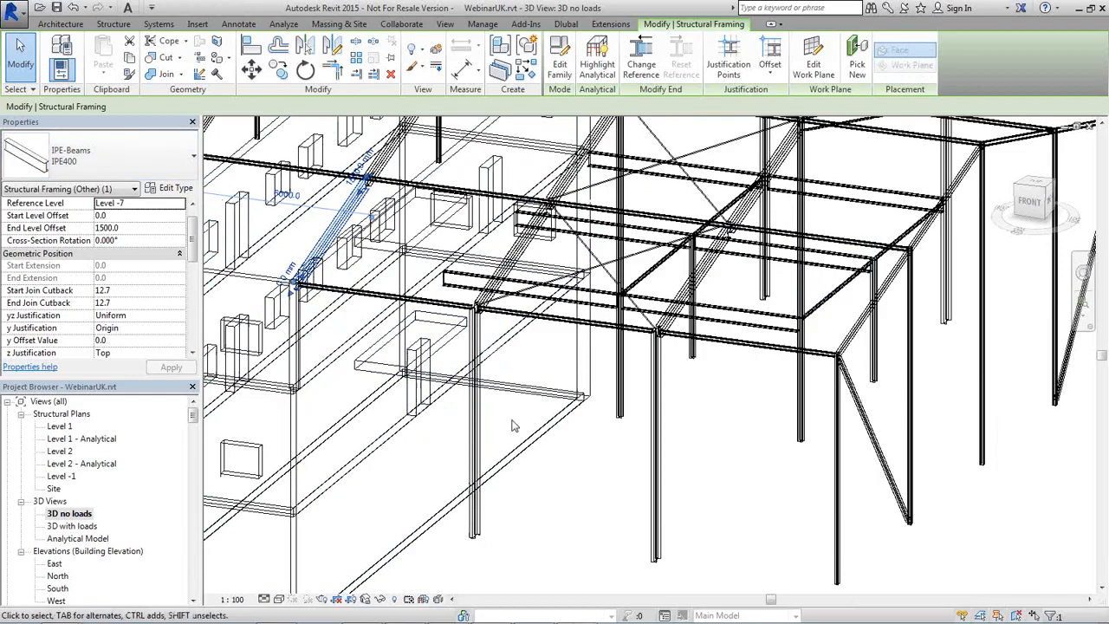
{"action": "left_click", "coordinate": [743, 465]}
{"action": "scroll", "coordinate": [745, 464], "scroll_direction": "down", "scroll_amount": 2}
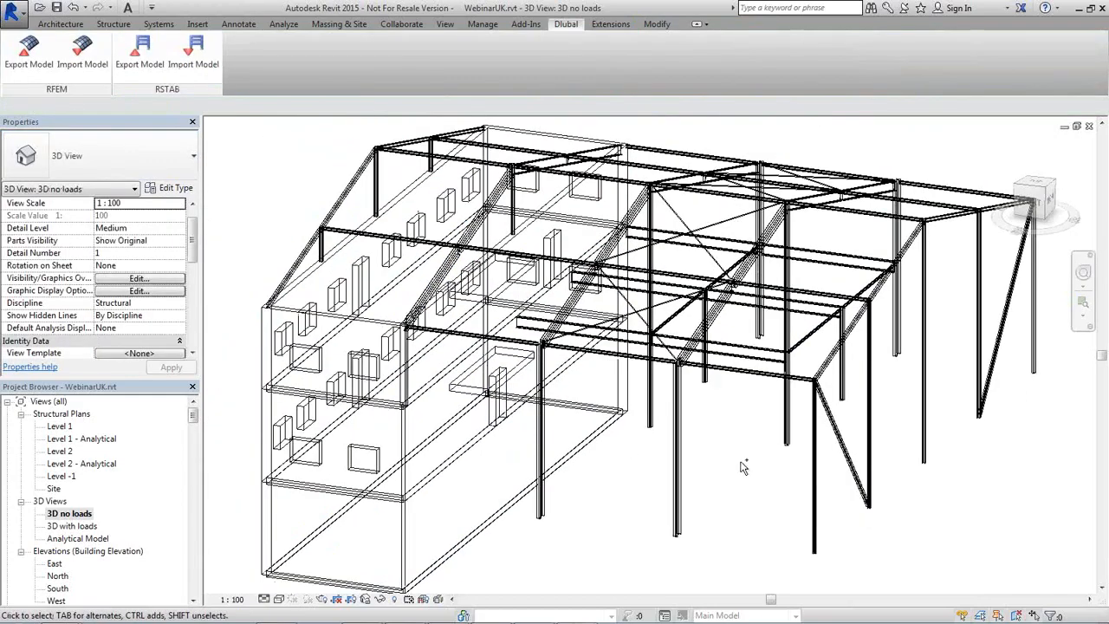
{"action": "middle_click_drag", "start_coordinate": [742, 468], "coordinate": [698, 460], "text": "shift"}
{"action": "scroll", "coordinate": [714, 460], "scroll_direction": "down", "scroll_amount": 3}
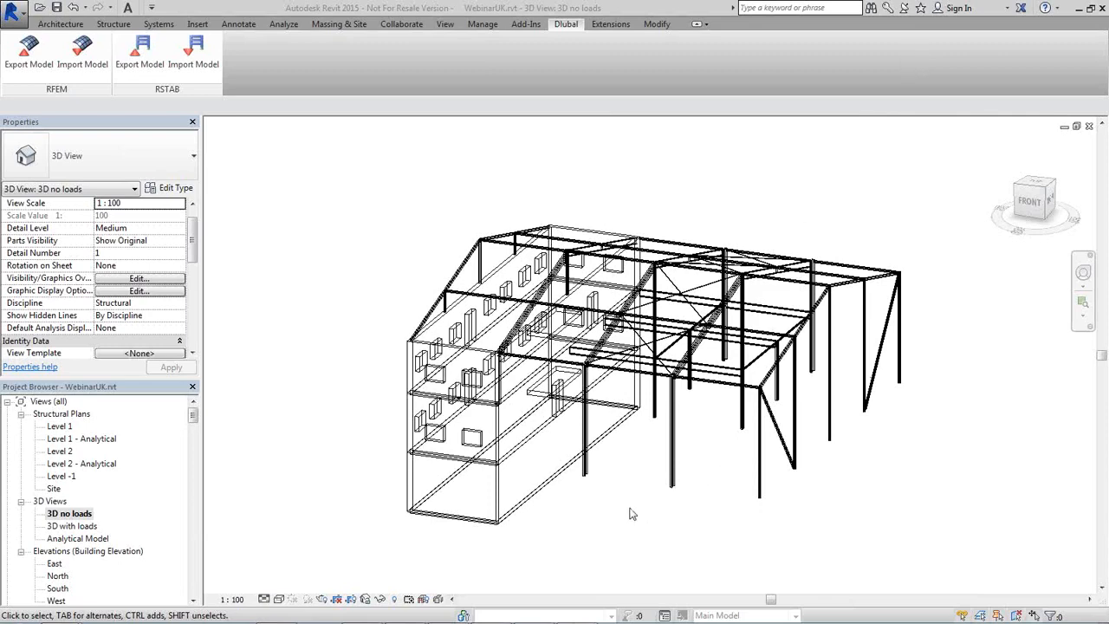
Switch to RFEM and open the RF-FRAME-JOINT Pro add-on module.
{"action": "left_click", "coordinate": [534, 611]}
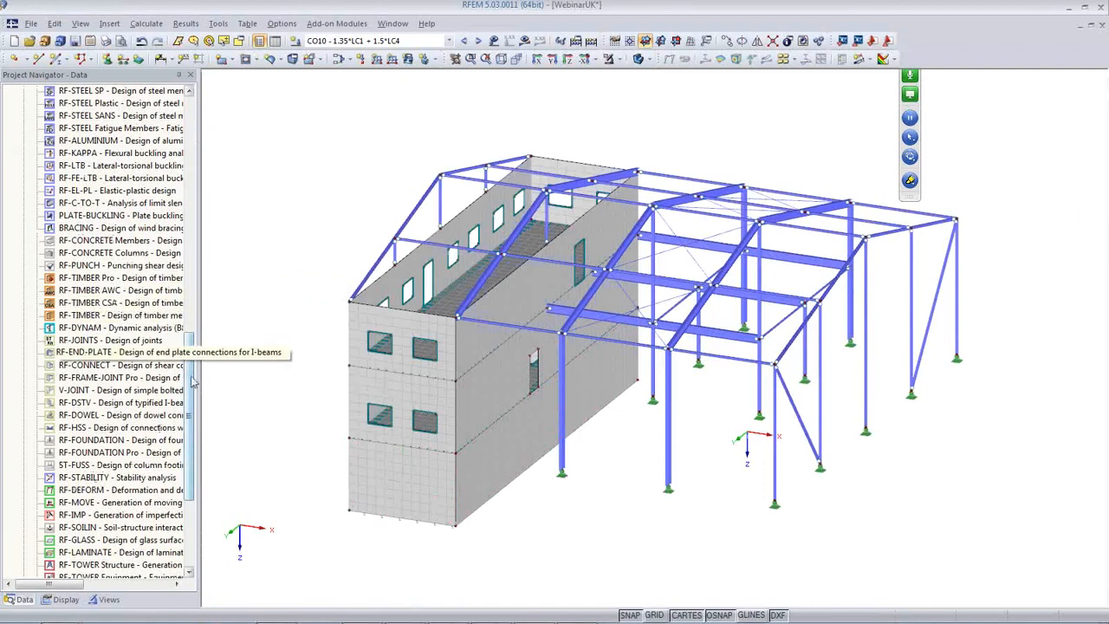
{"action": "scroll", "coordinate": [193, 381], "scroll_direction": "down", "scroll_amount": 5}
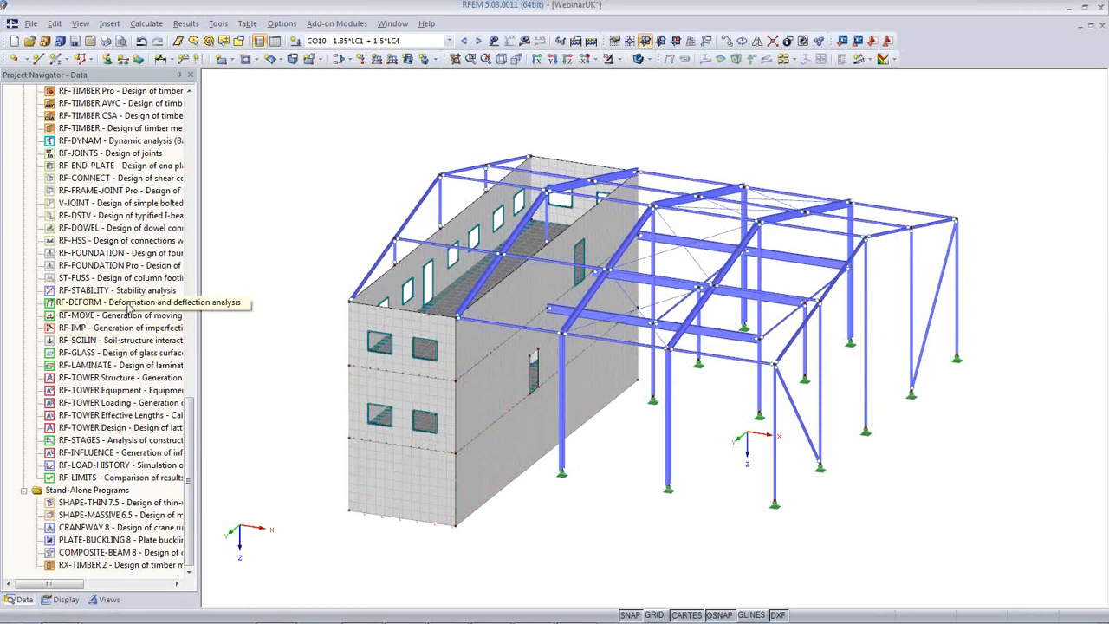
{"action": "double_click", "coordinate": [104, 191]}
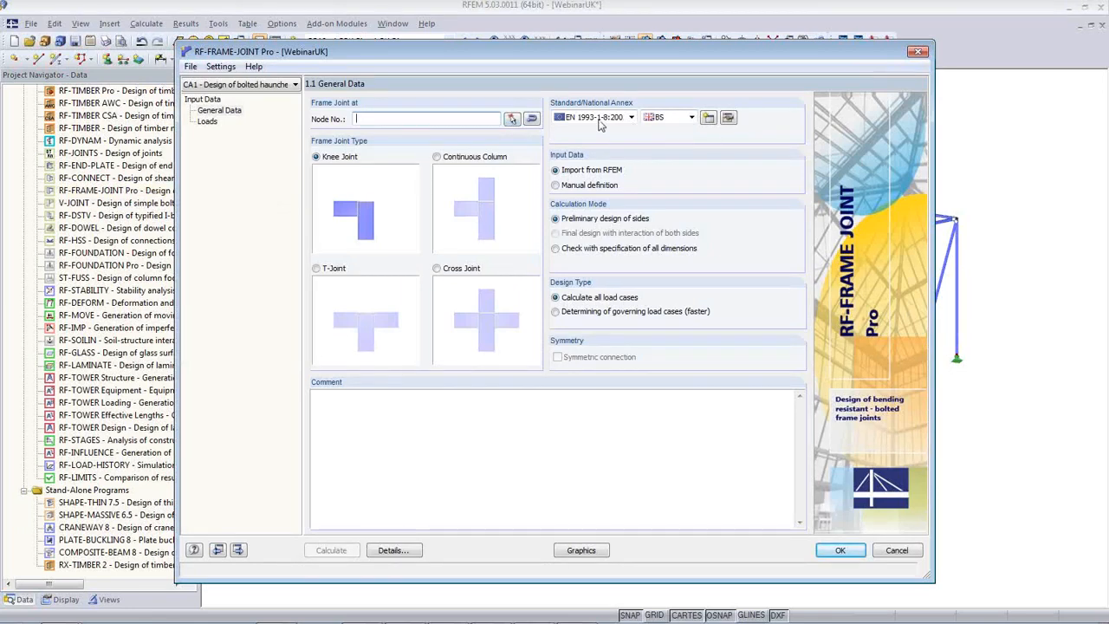
Assign the knee joint design to nodes 25 and 27 at the rear column heads, picked in the model.
{"action": "left_click", "coordinate": [512, 119]}
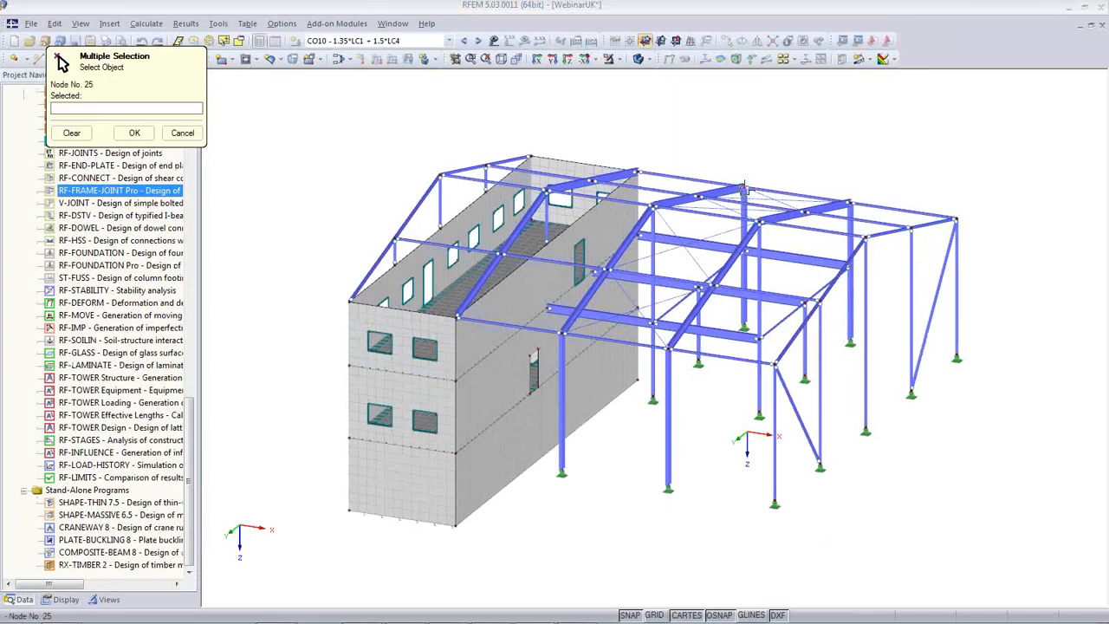
{"action": "left_click", "coordinate": [839, 215]}
{"action": "left_click", "coordinate": [850, 205]}
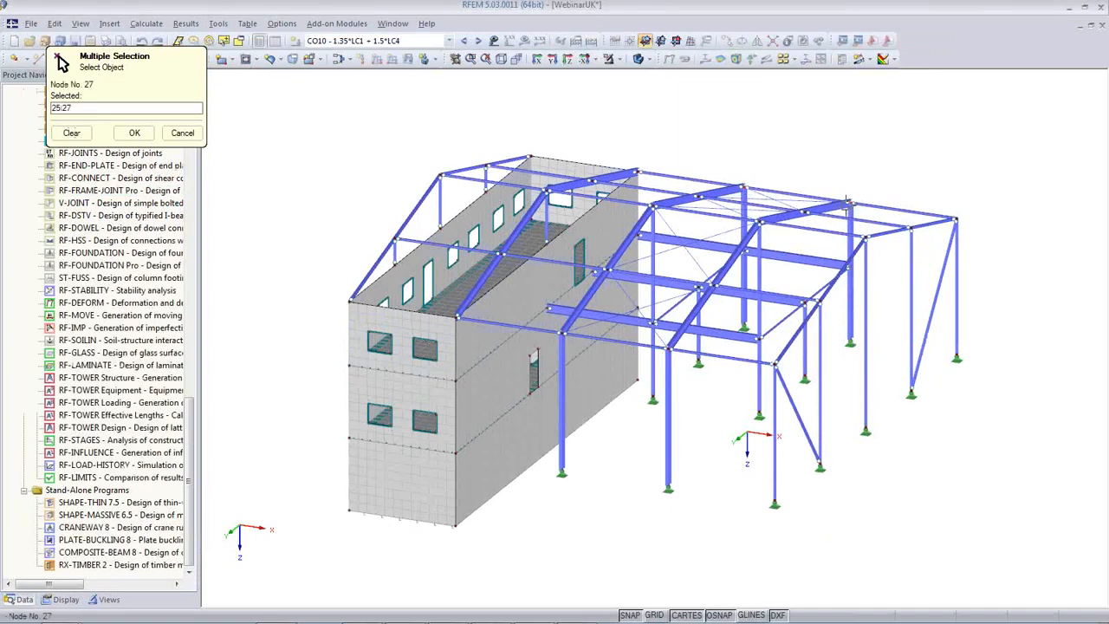
{"action": "left_click", "coordinate": [135, 132]}
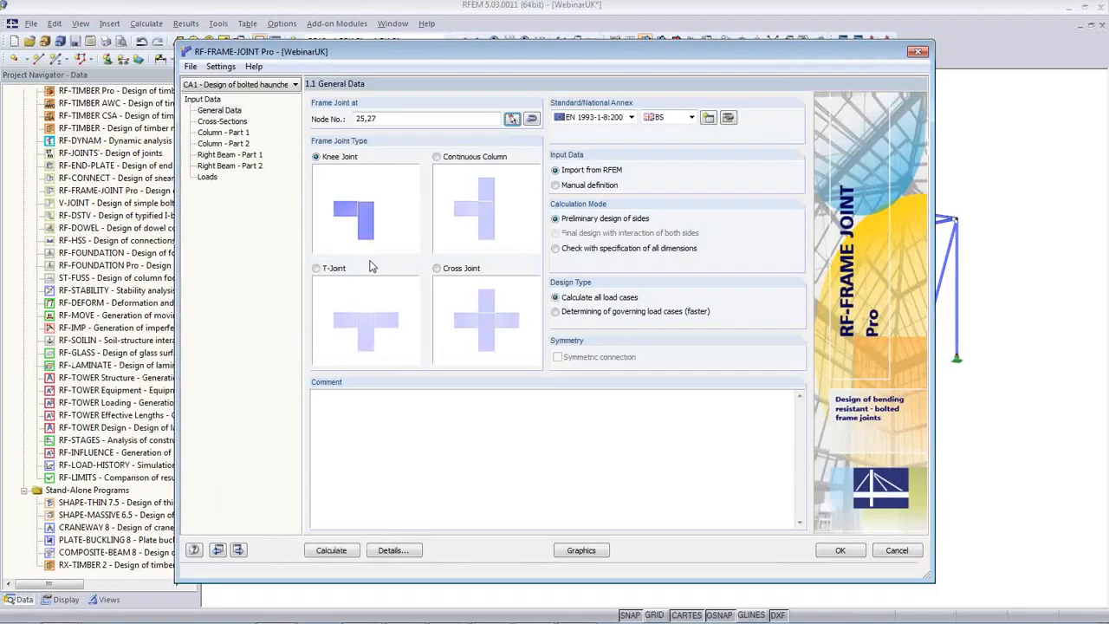
Review the joint's cross-sections and the input data for column parts 1 and 2.
{"action": "left_click", "coordinate": [222, 123]}
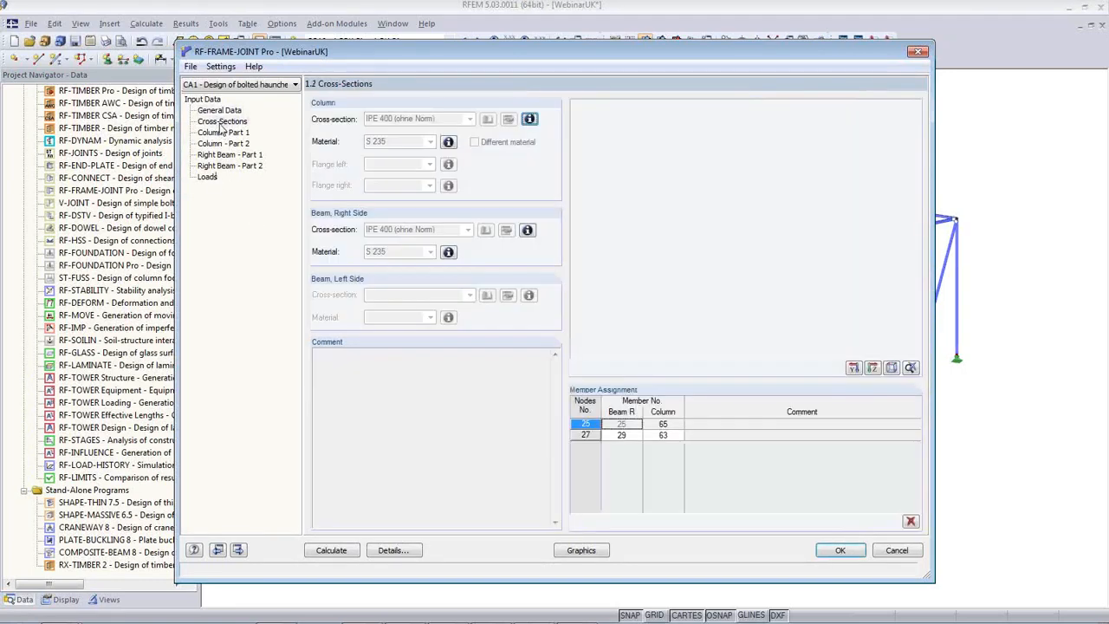
{"action": "left_click", "coordinate": [222, 133]}
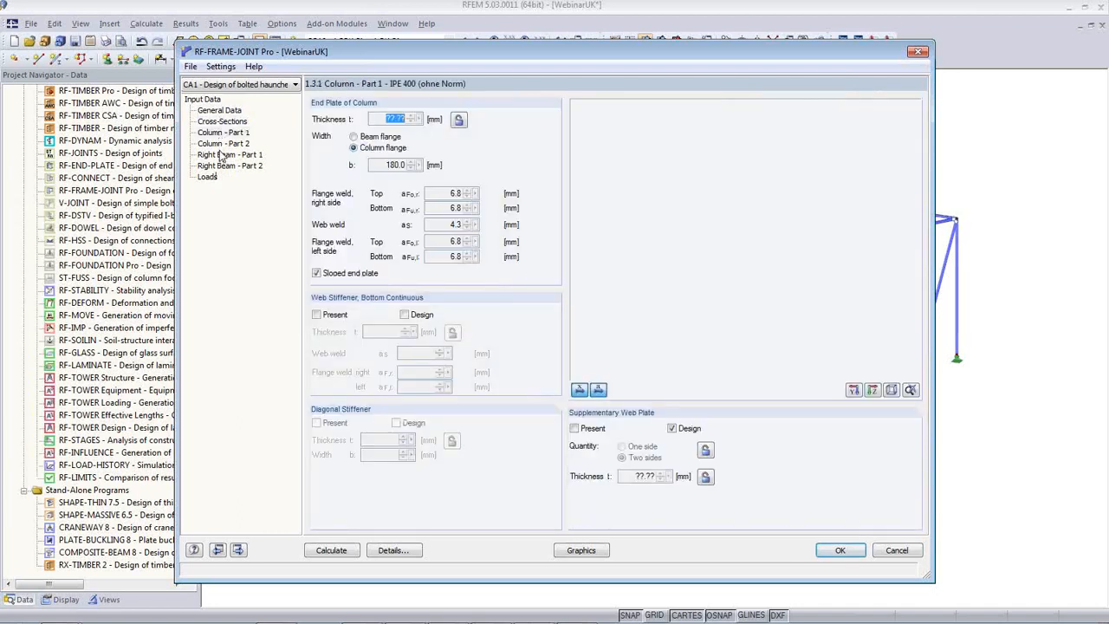
{"action": "left_click", "coordinate": [222, 144]}
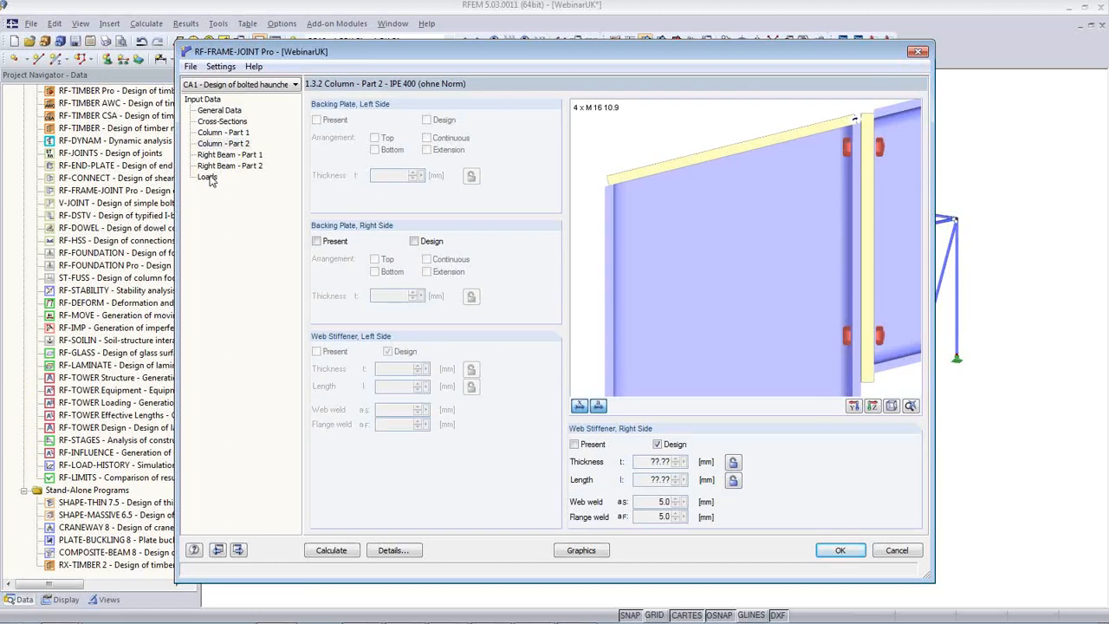
Add result combination RC1 to the design loads and calculate the frame joint.
{"action": "left_click", "coordinate": [208, 178]}
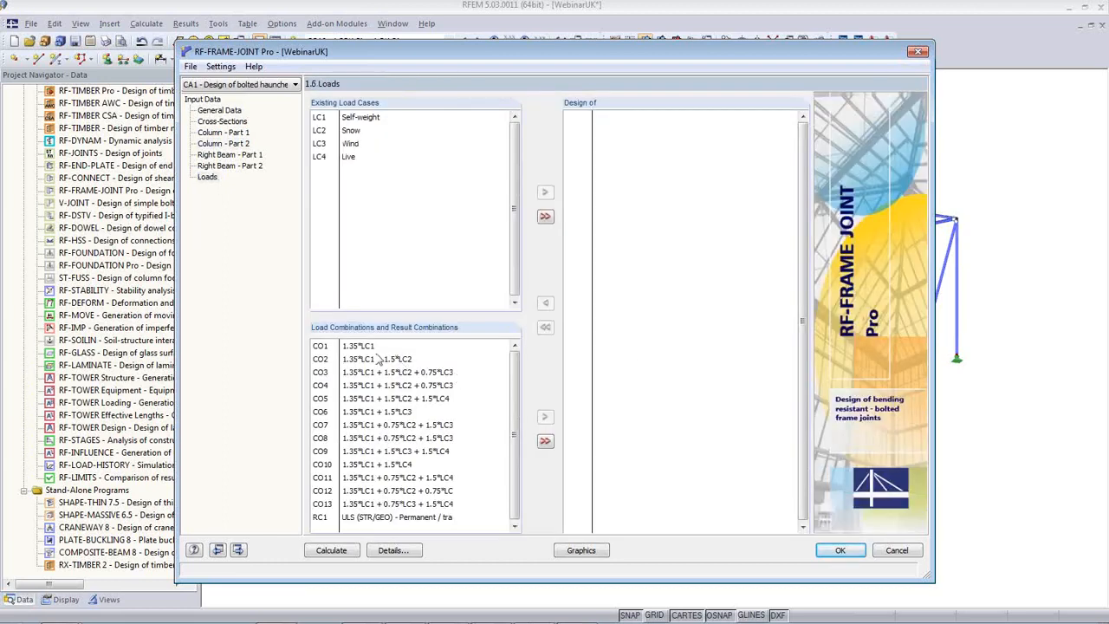
{"action": "left_click_drag", "start_coordinate": [394, 520], "coordinate": [643, 266]}
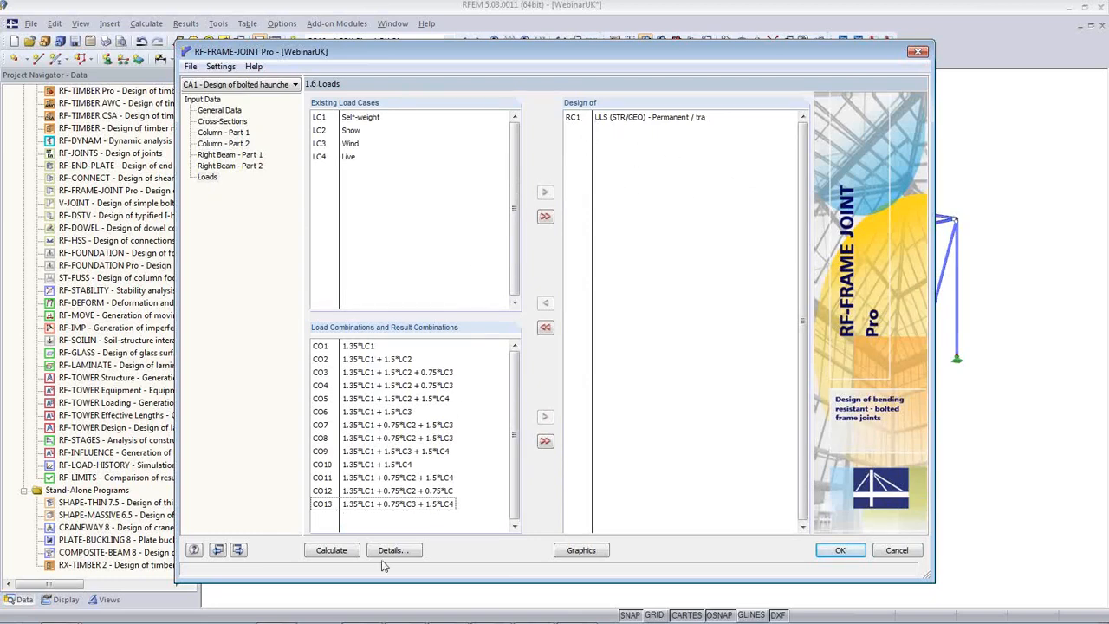
{"action": "left_click", "coordinate": [331, 550]}
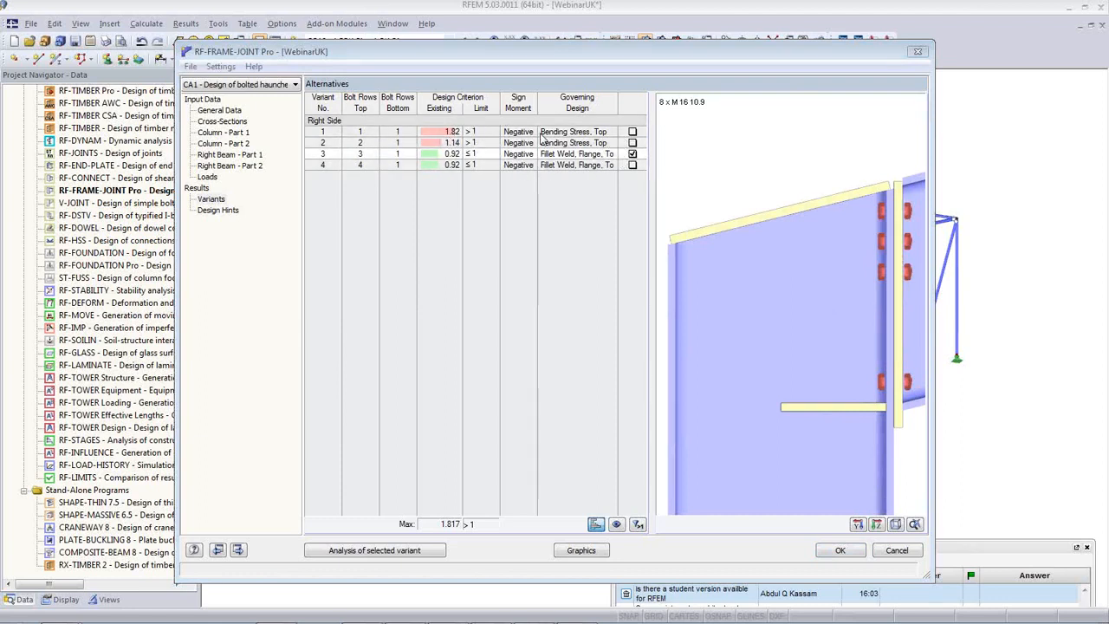
Go through the connection variants and analyse variant 3, with three top bolt rows and one bottom bolt row.
{"action": "left_click", "coordinate": [485, 132]}
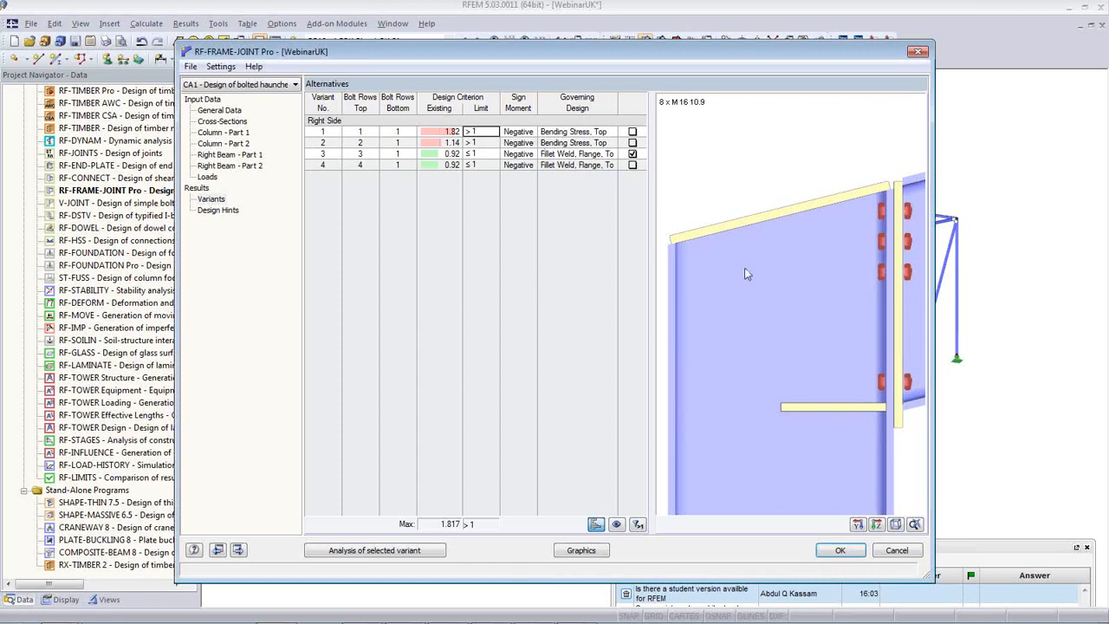
{"action": "left_click", "coordinate": [368, 142]}
{"action": "left_click", "coordinate": [370, 154]}
{"action": "left_click", "coordinate": [412, 553]}
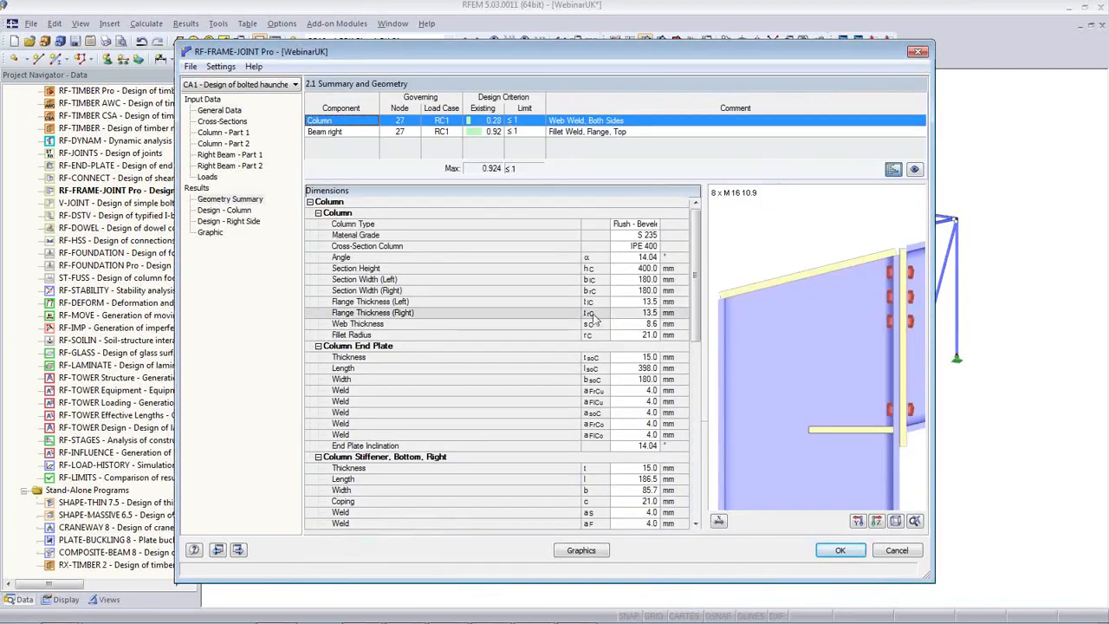
Examine the right-side design details and the dimensioned graphic of the right-side end plate, and close the joint module.
{"action": "left_click", "coordinate": [233, 222]}
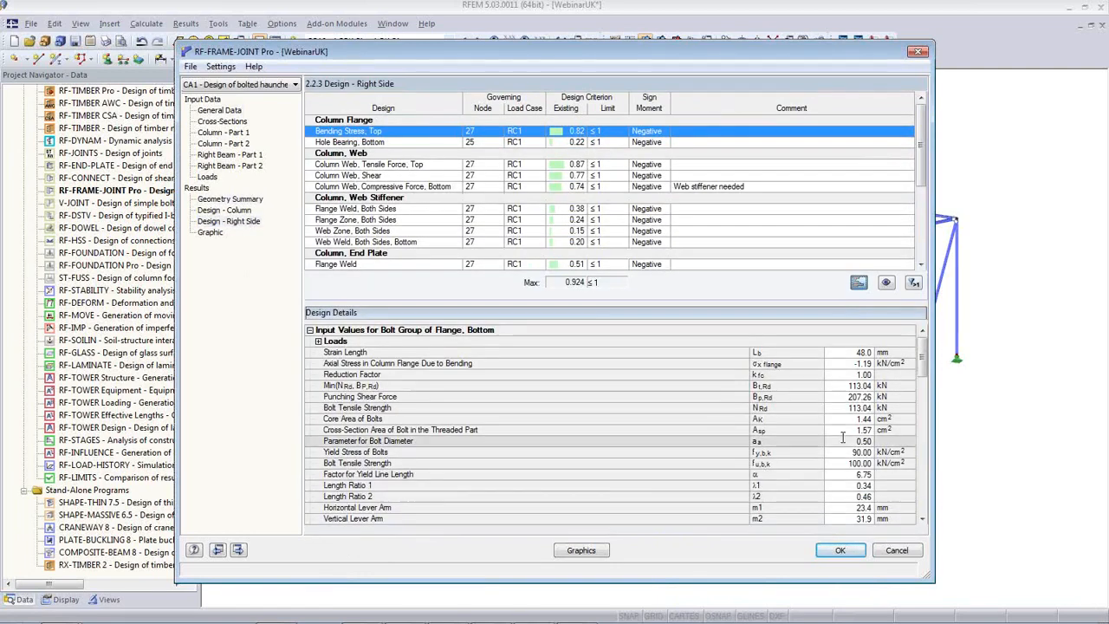
{"action": "scroll", "coordinate": [925, 386], "scroll_direction": "down", "scroll_amount": 2}
{"action": "scroll", "coordinate": [926, 386], "scroll_direction": "down", "scroll_amount": 10}
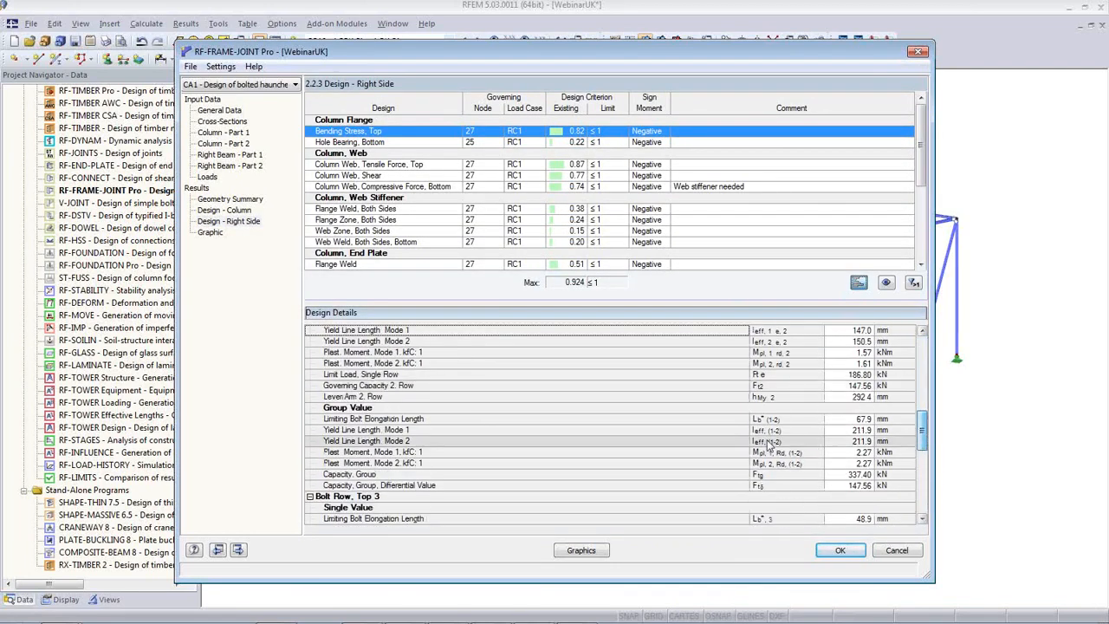
{"action": "left_click", "coordinate": [210, 233]}
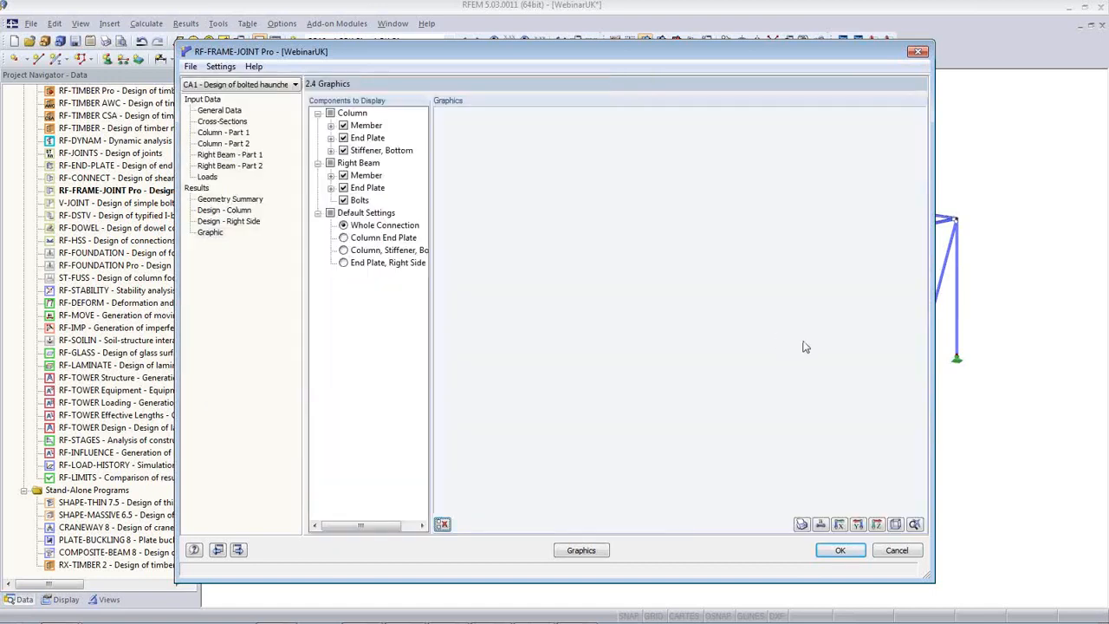
{"action": "left_click", "coordinate": [344, 264]}
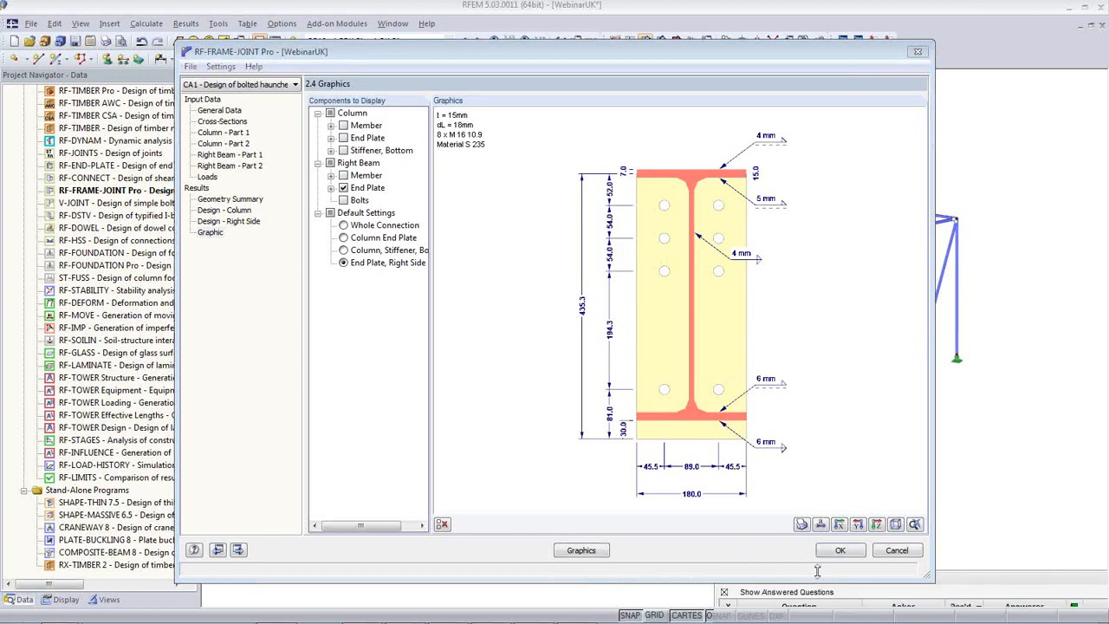
{"action": "left_click", "coordinate": [839, 552]}
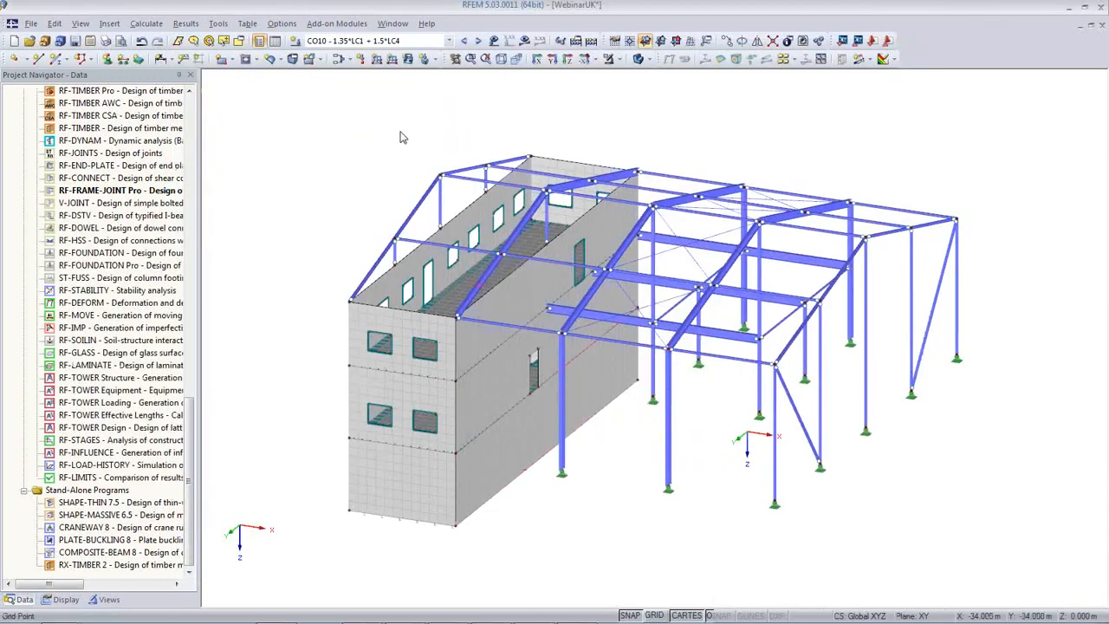
Display the RF-FRAME-JOINT Pro CA1 results in the model and examine the bolted knee joint at the rear column head.
{"action": "left_click", "coordinate": [448, 40]}
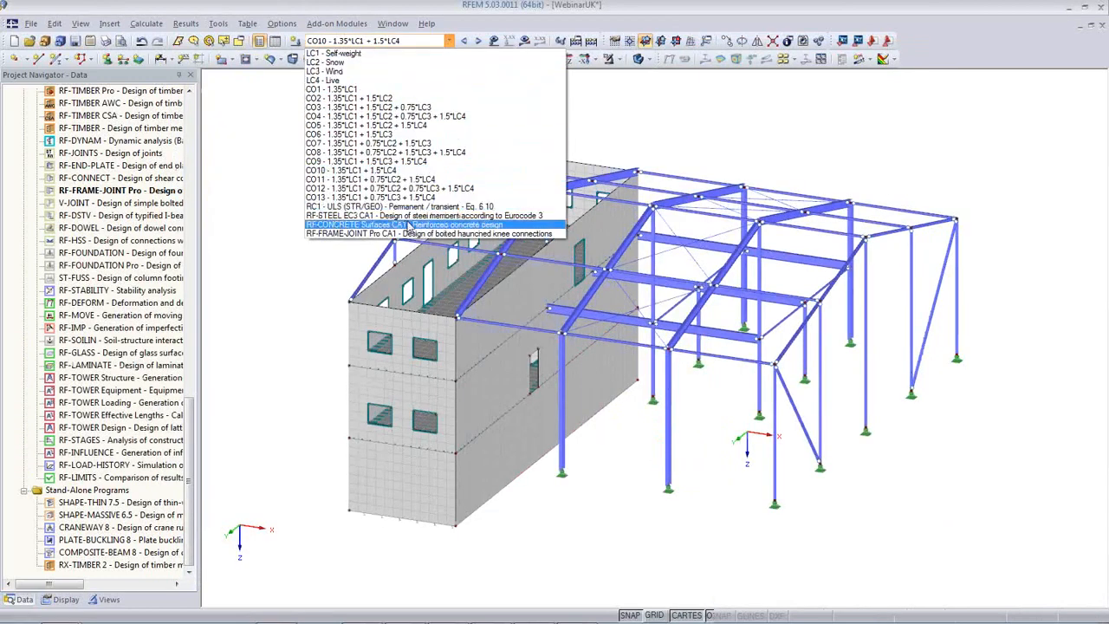
{"action": "left_click", "coordinate": [414, 239]}
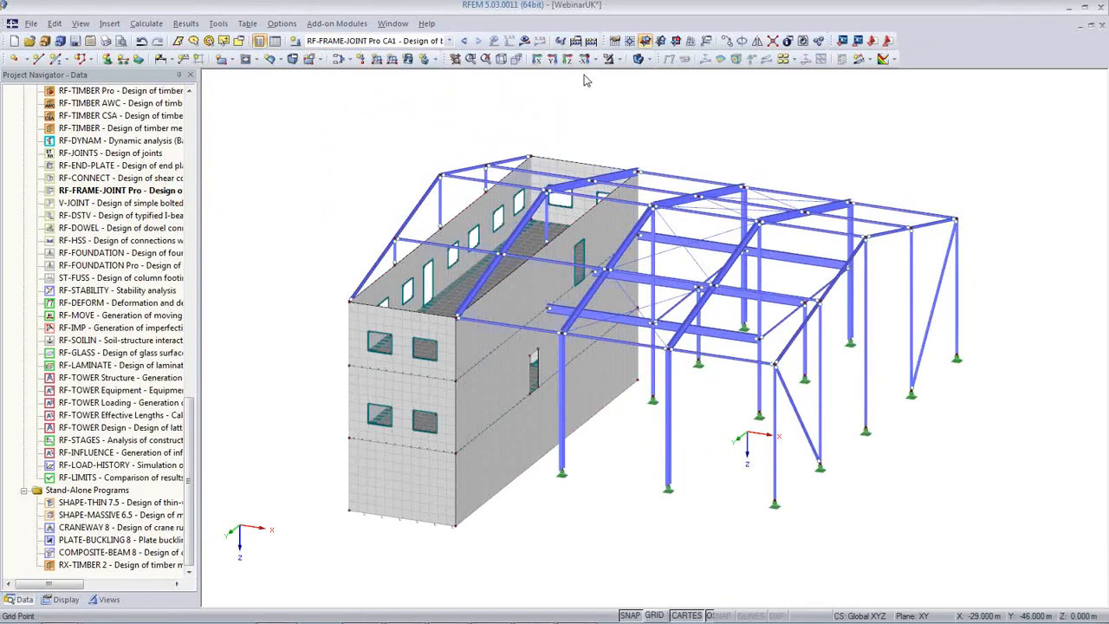
{"action": "left_click", "coordinate": [525, 41]}
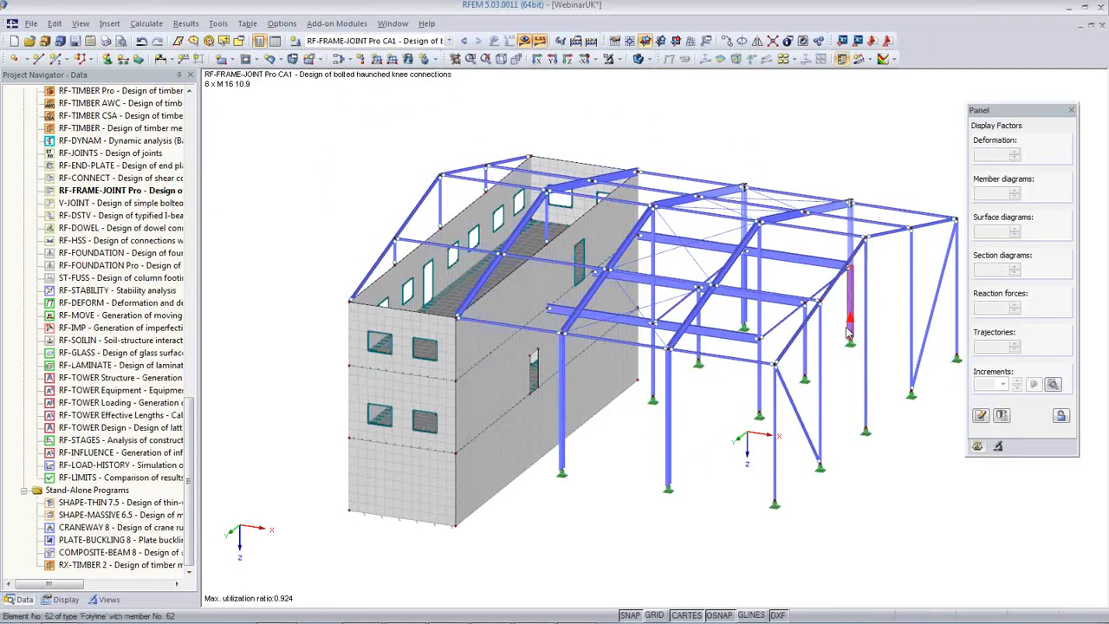
{"action": "middle_click_drag", "start_coordinate": [834, 337], "coordinate": [707, 388]}
{"action": "scroll", "coordinate": [706, 389], "scroll_direction": "up", "scroll_amount": 8}
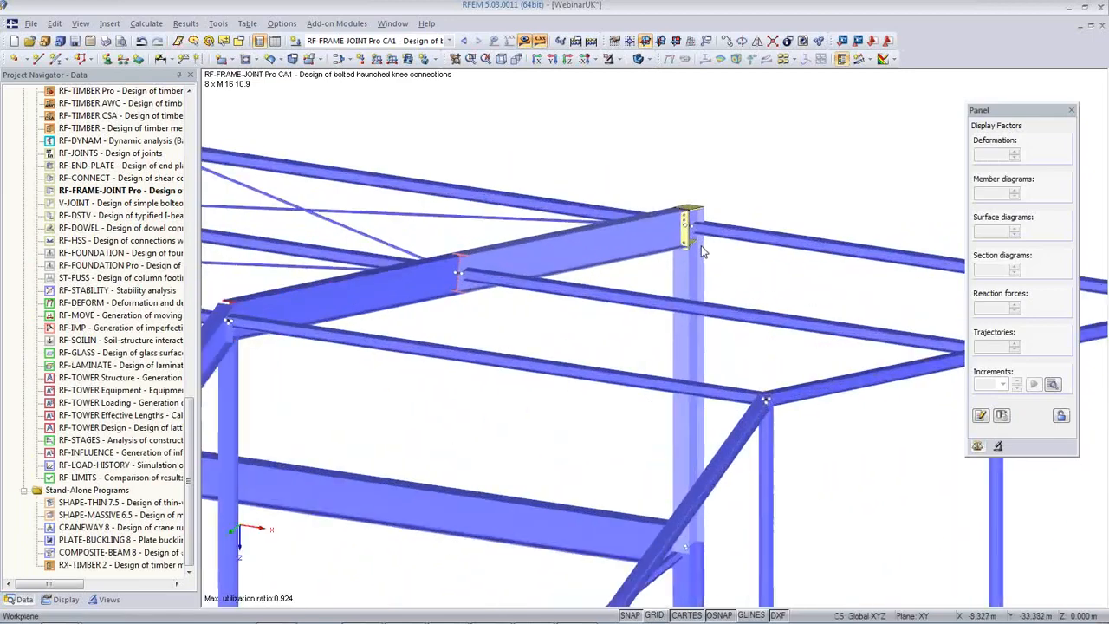
Examine the end plates, bolts and stiffeners of the knee joints up close, and look over the whole building model.
{"action": "scroll", "coordinate": [700, 241], "scroll_direction": "up", "scroll_amount": 5}
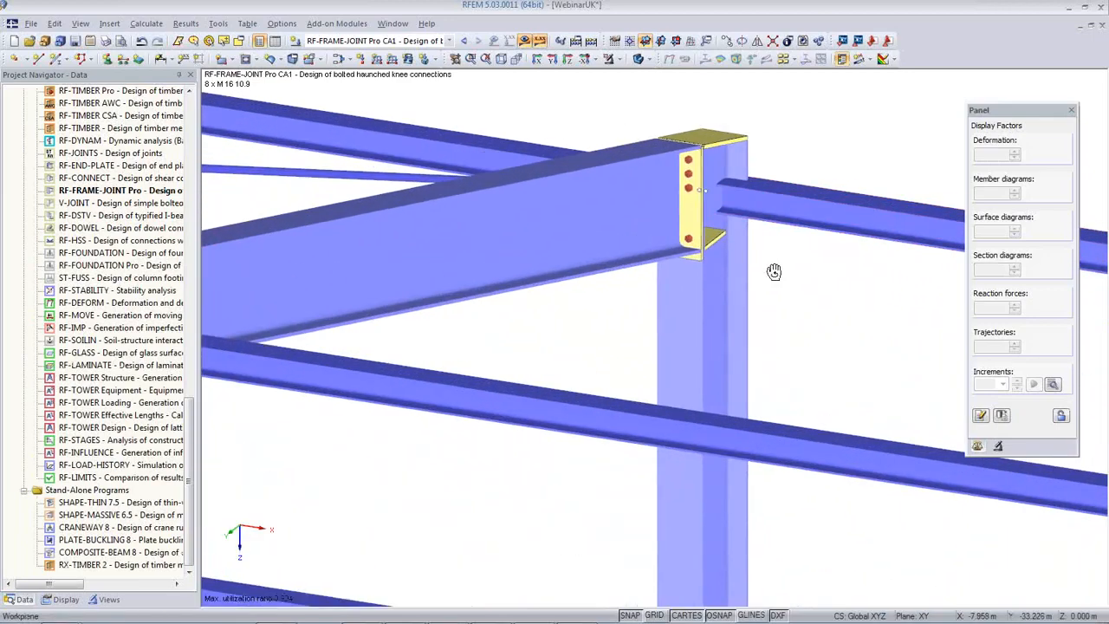
{"action": "middle_click_drag", "start_coordinate": [765, 271], "coordinate": [595, 302], "text": "ctrl"}
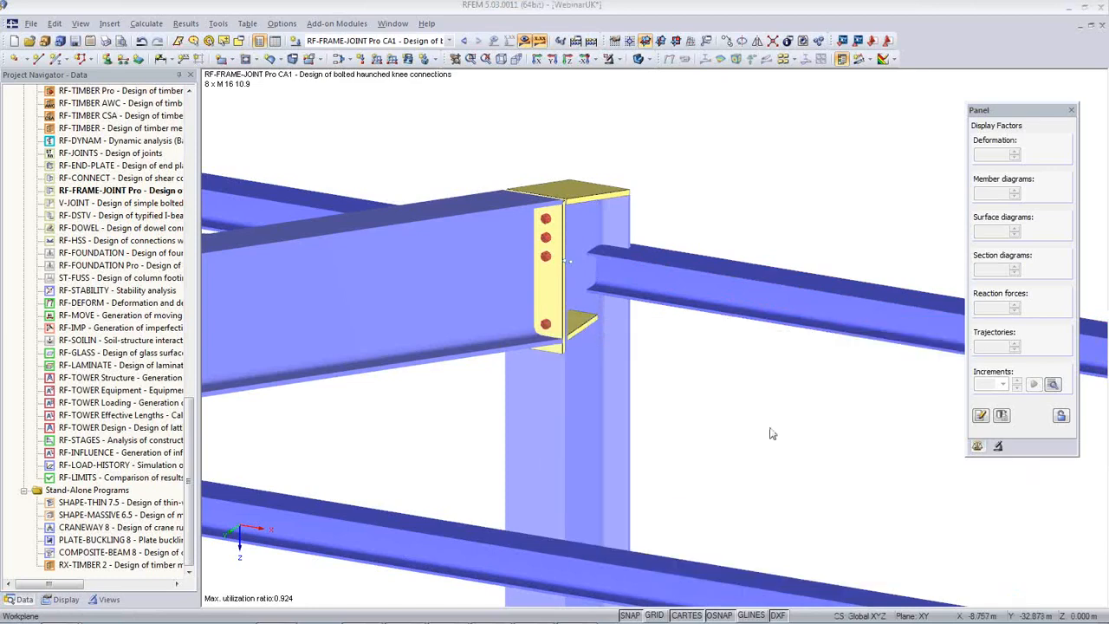
{"action": "middle_click_drag", "start_coordinate": [770, 427], "coordinate": [706, 401], "text": "ctrl"}
{"action": "scroll", "coordinate": [706, 402], "scroll_direction": "down", "scroll_amount": 2}
{"action": "scroll", "coordinate": [707, 401], "scroll_direction": "down", "scroll_amount": 5}
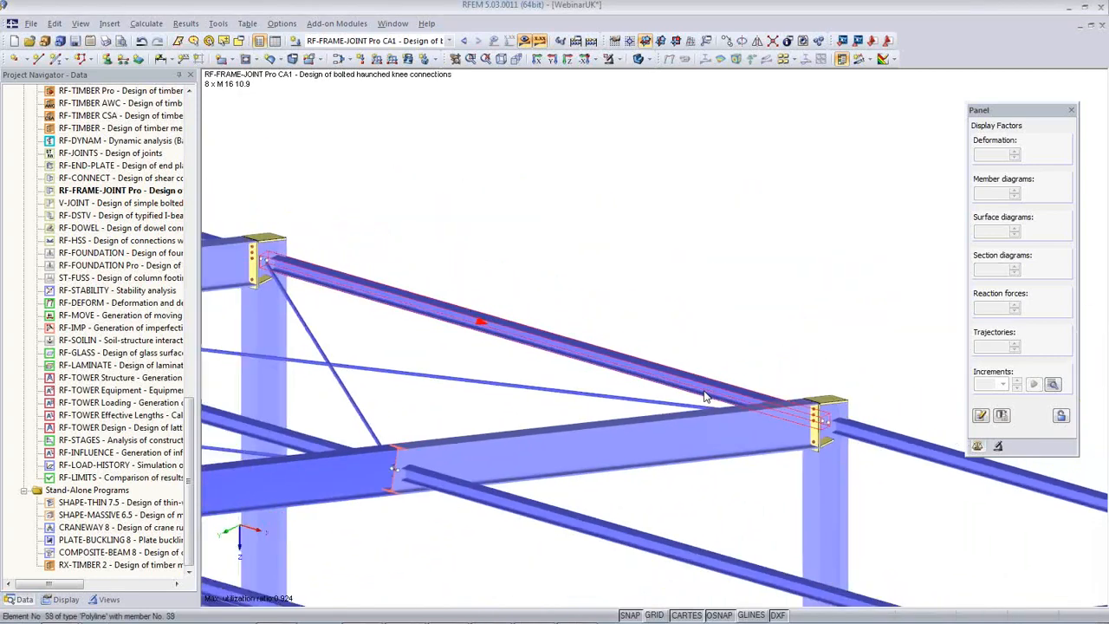
{"action": "scroll", "coordinate": [741, 279], "scroll_direction": "down", "scroll_amount": 1}
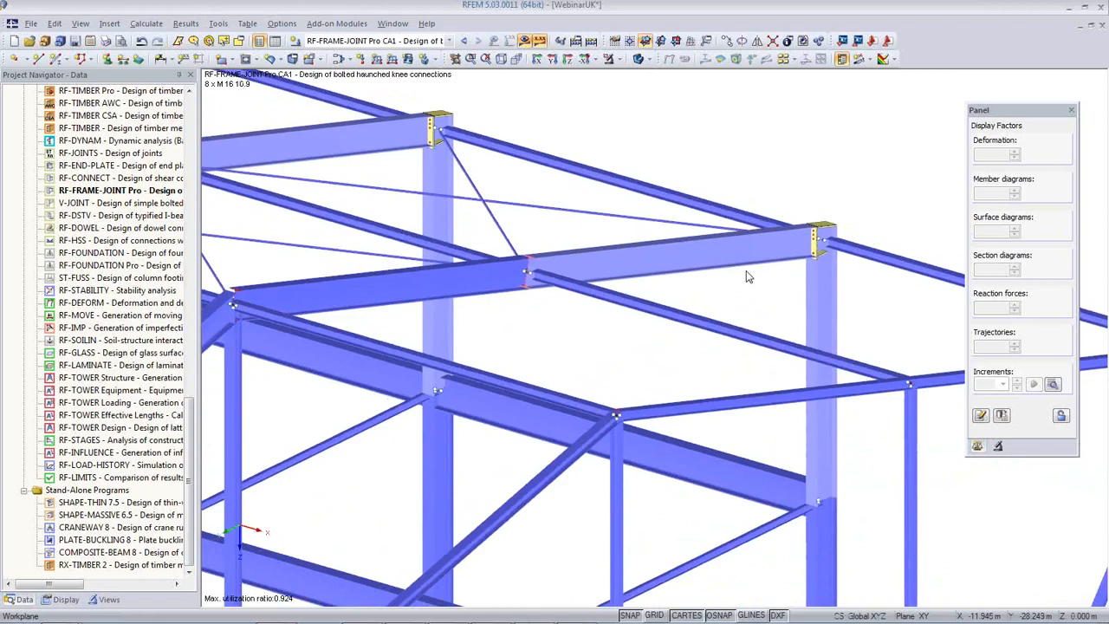
{"action": "middle_click_drag", "start_coordinate": [636, 335], "coordinate": [643, 256]}
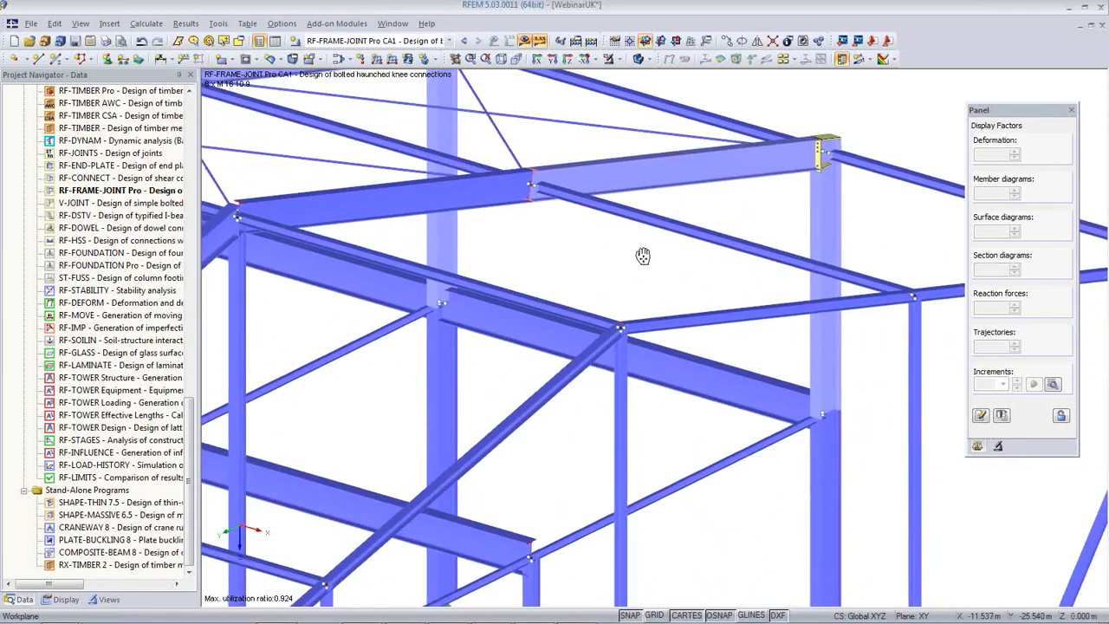
{"action": "scroll", "coordinate": [643, 256], "scroll_direction": "down", "scroll_amount": 5}
{"action": "scroll", "coordinate": [632, 366], "scroll_direction": "up", "scroll_amount": 1}
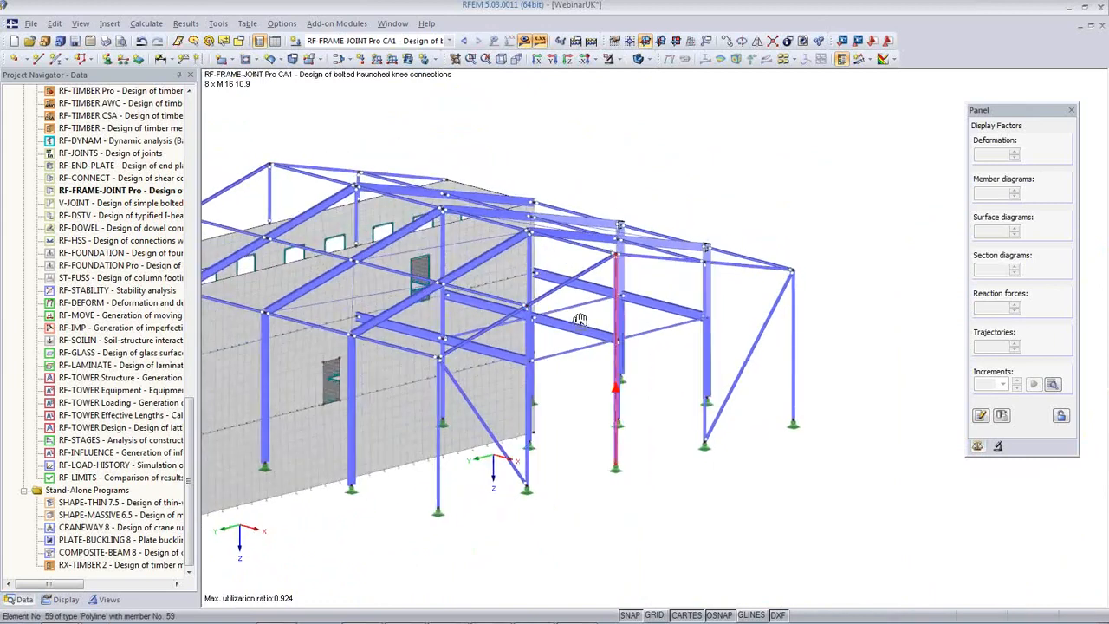
{"action": "middle_click_drag", "start_coordinate": [580, 319], "coordinate": [630, 332], "text": "ctrl"}
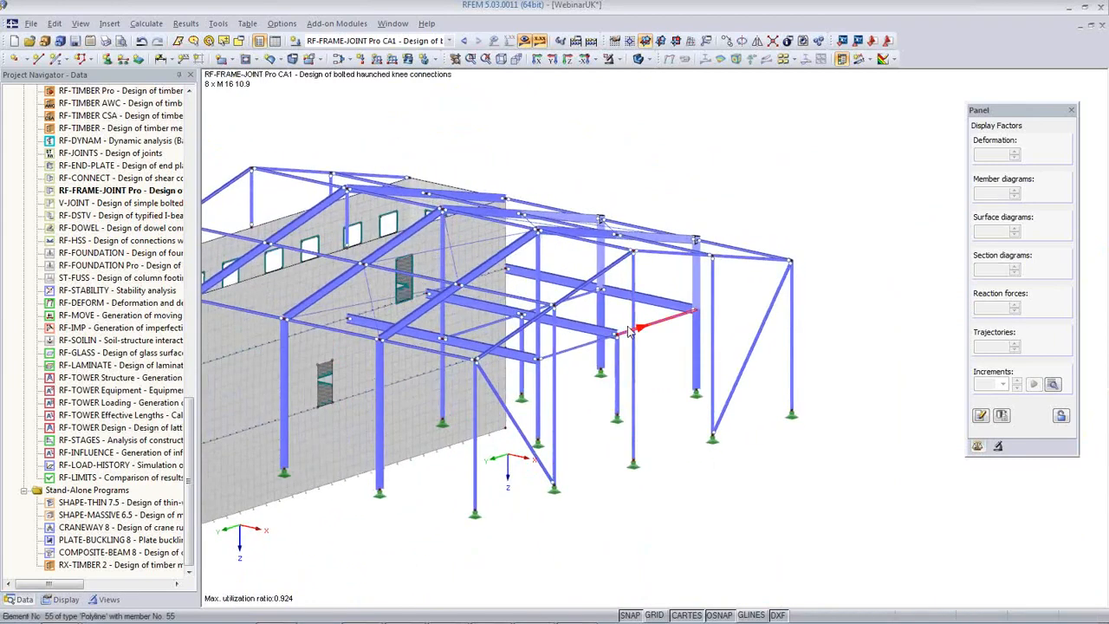
{"action": "middle_click_drag", "start_coordinate": [661, 475], "coordinate": [742, 457], "text": "ctrl"}
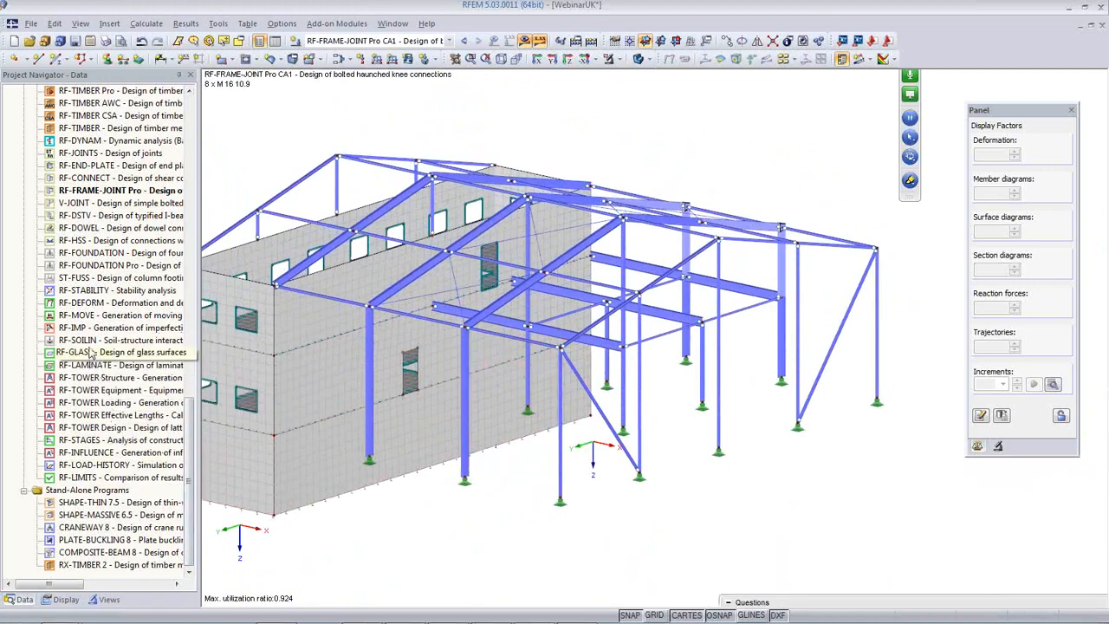
Calculate an RF-STABILITY eigenvalue analysis with the 15 lowest eigenvalues and axial forces imported from load combination CO4.
{"action": "left_click", "coordinate": [90, 291]}
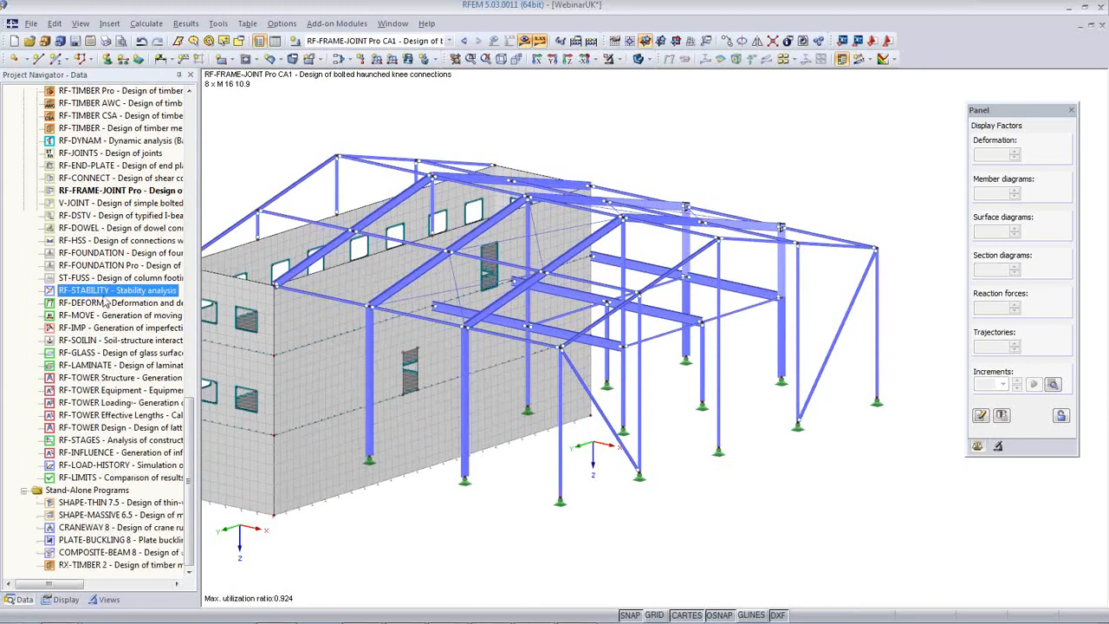
{"action": "double_click", "coordinate": [104, 291]}
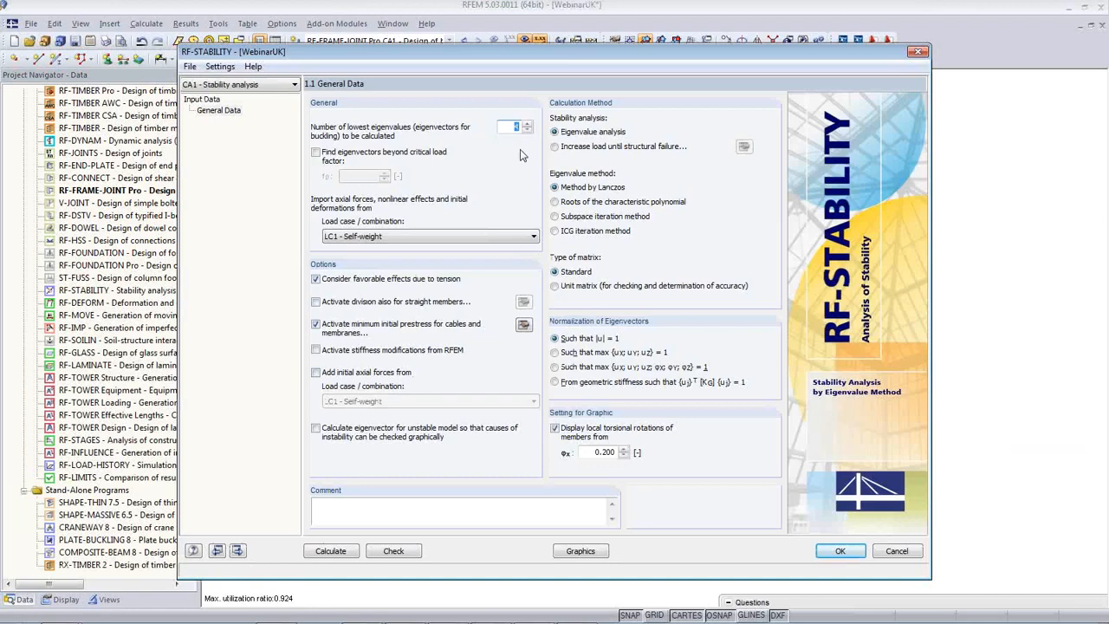
{"action": "type", "text": "15"}
{"action": "left_click", "coordinate": [433, 239]}
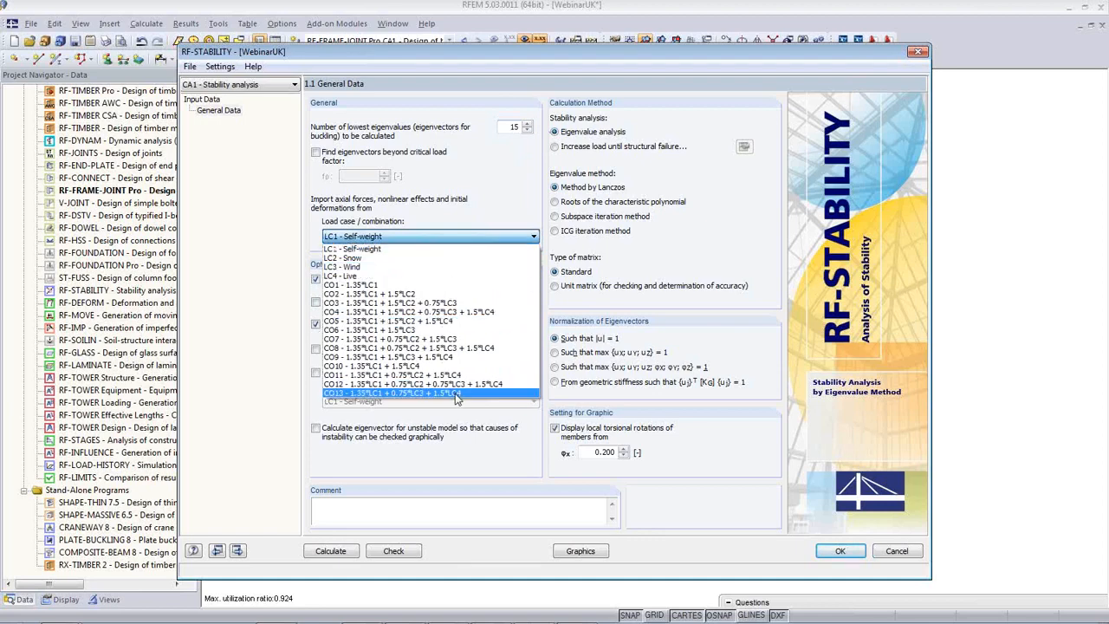
{"action": "left_click", "coordinate": [464, 312]}
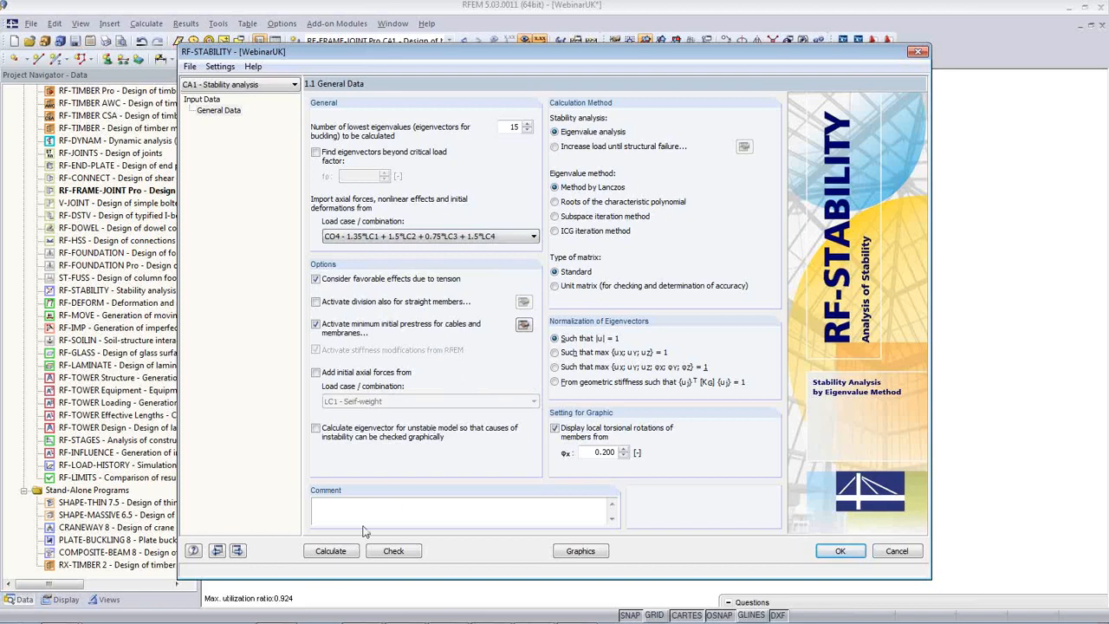
{"action": "left_click", "coordinate": [341, 555]}
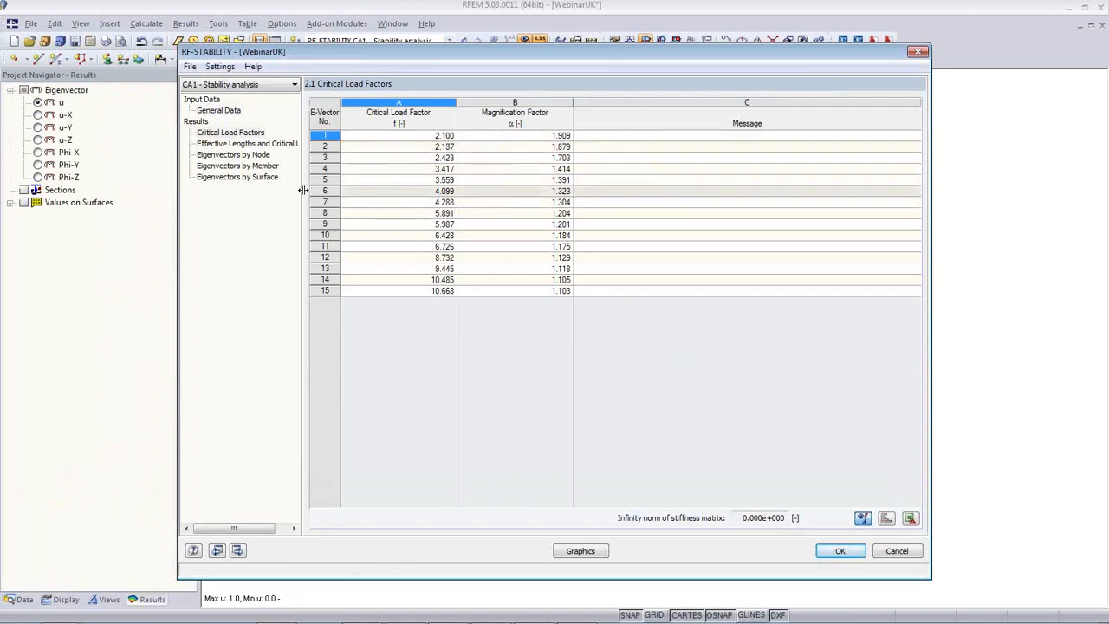
Review the effective lengths and critical loads, and show the first buckling eigenvector on the model.
{"action": "left_click", "coordinate": [247, 143]}
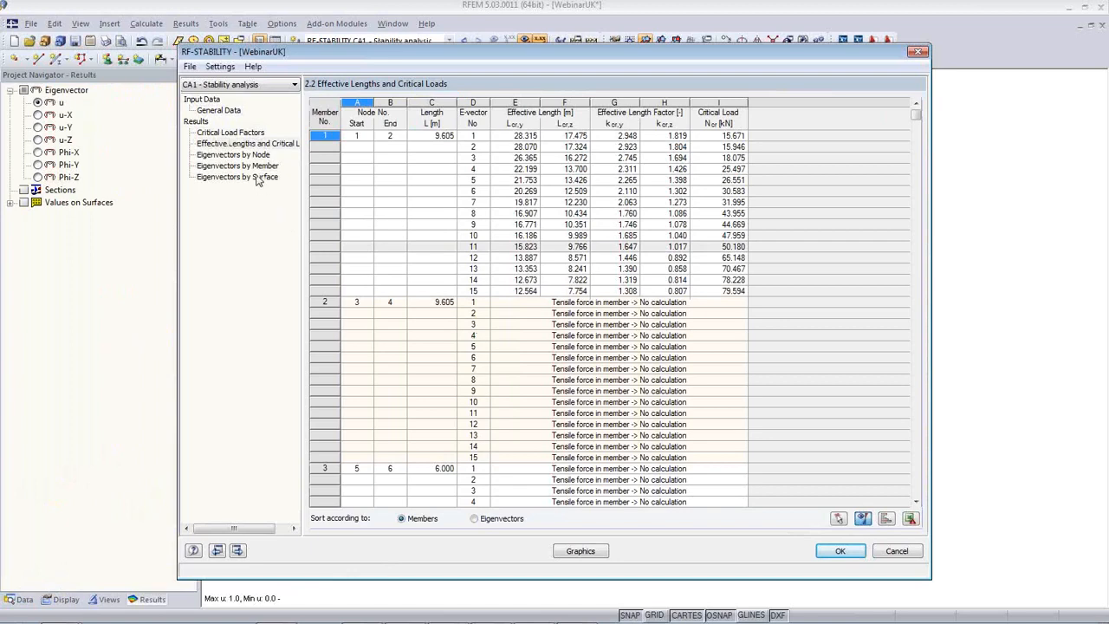
{"action": "left_click", "coordinate": [604, 559]}
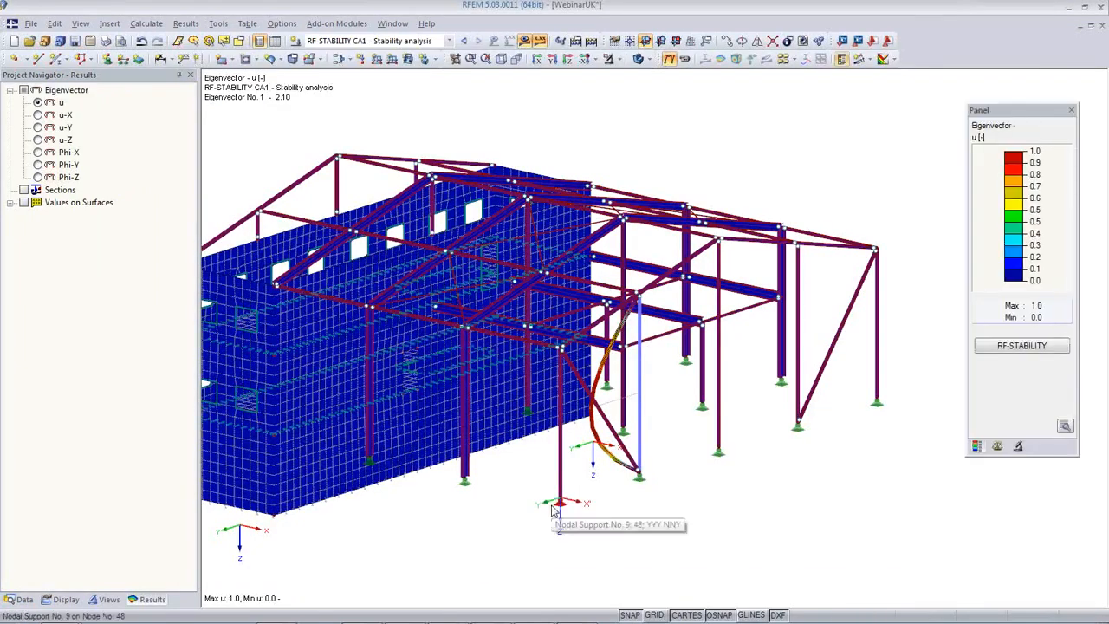
{"action": "middle_click_drag", "start_coordinate": [508, 532], "coordinate": [934, 494]}
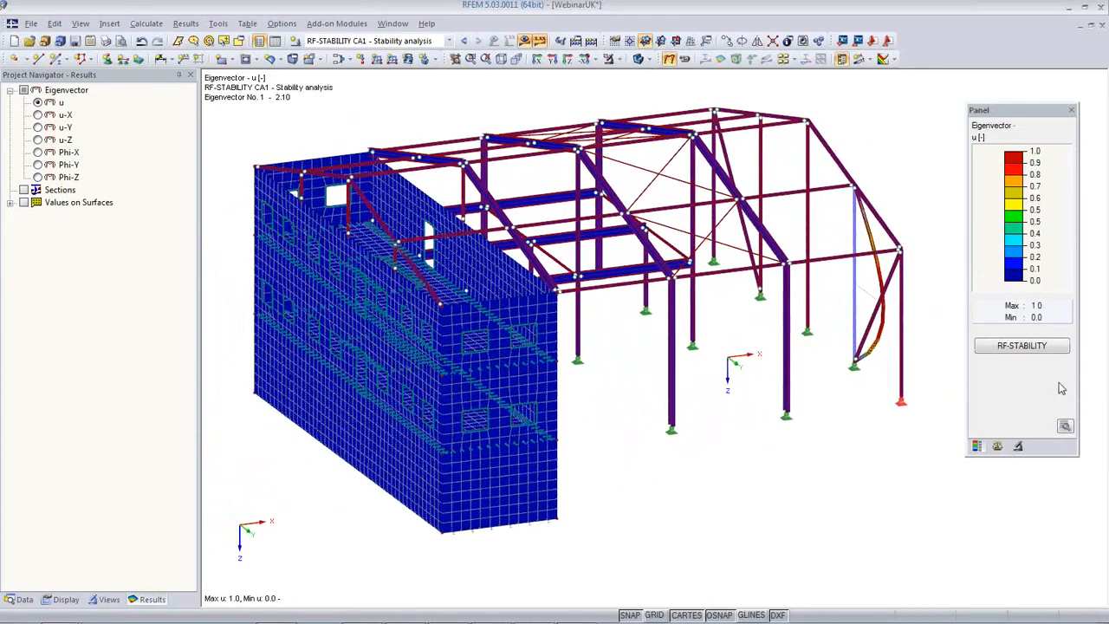
Go through the buckling shapes of eigenvectors 2 to 5 on the model and examine eigenvector 5 from the opposite side.
{"action": "left_click", "coordinate": [999, 448]}
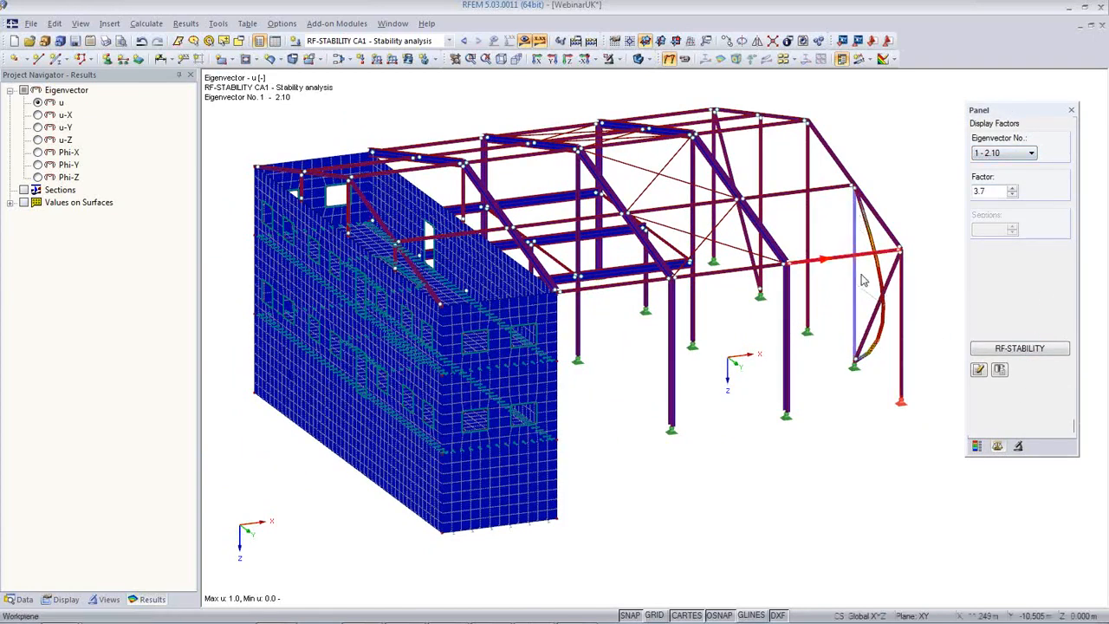
{"action": "left_click", "coordinate": [1013, 153]}
{"action": "left_click", "coordinate": [1003, 174]}
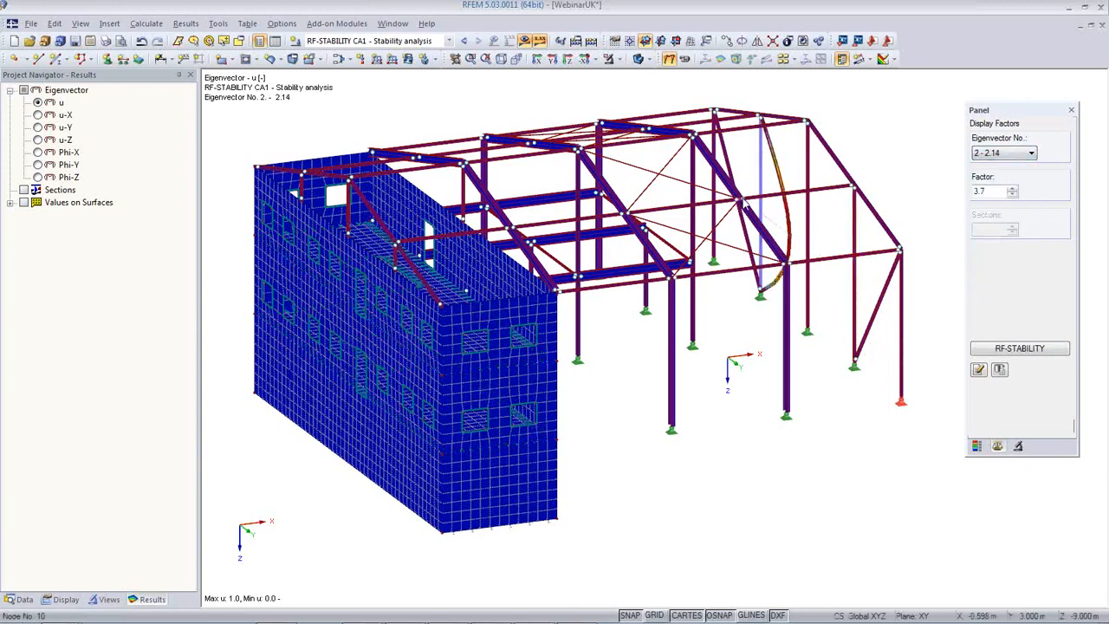
{"action": "key", "text": "Down"}
{"action": "key", "text": "Down"}
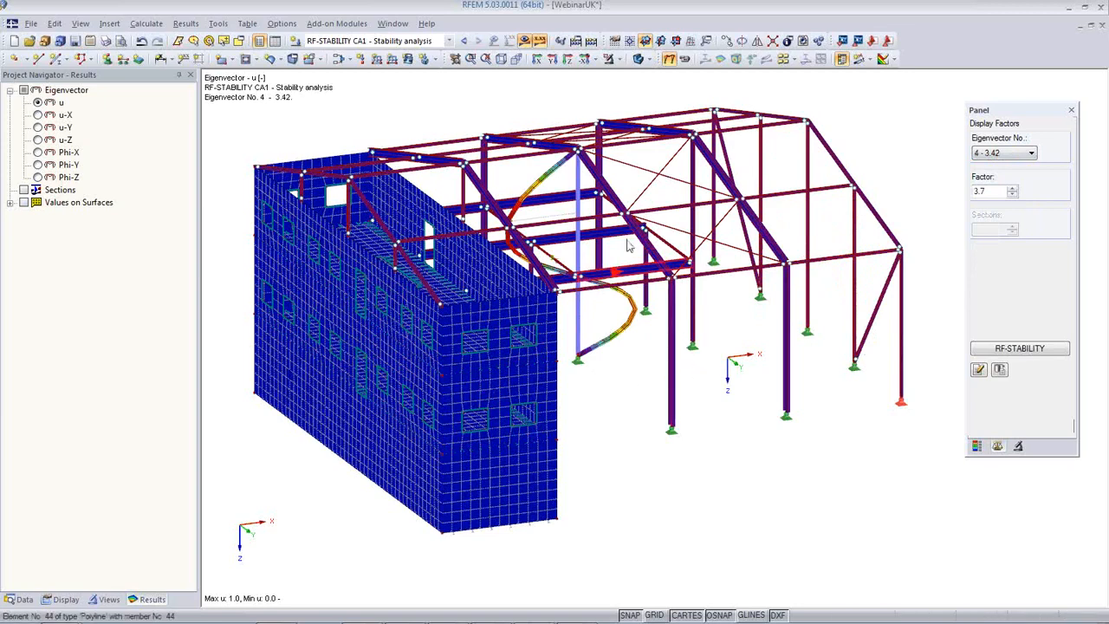
{"action": "key", "text": "Down"}
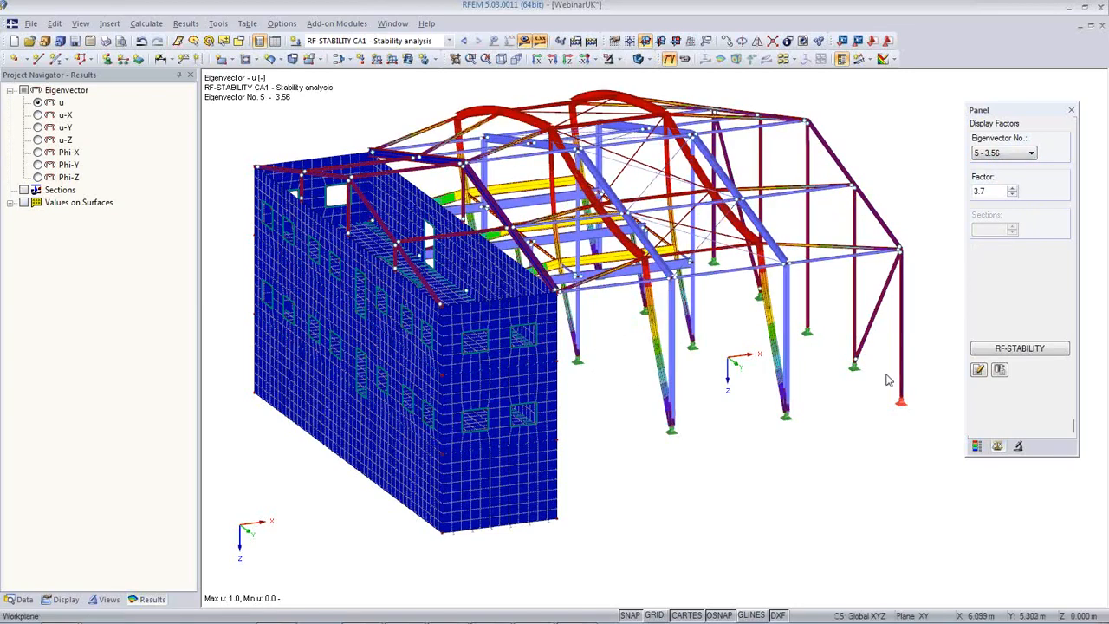
{"action": "middle_click_drag", "start_coordinate": [883, 408], "coordinate": [520, 416], "text": "ctrl"}
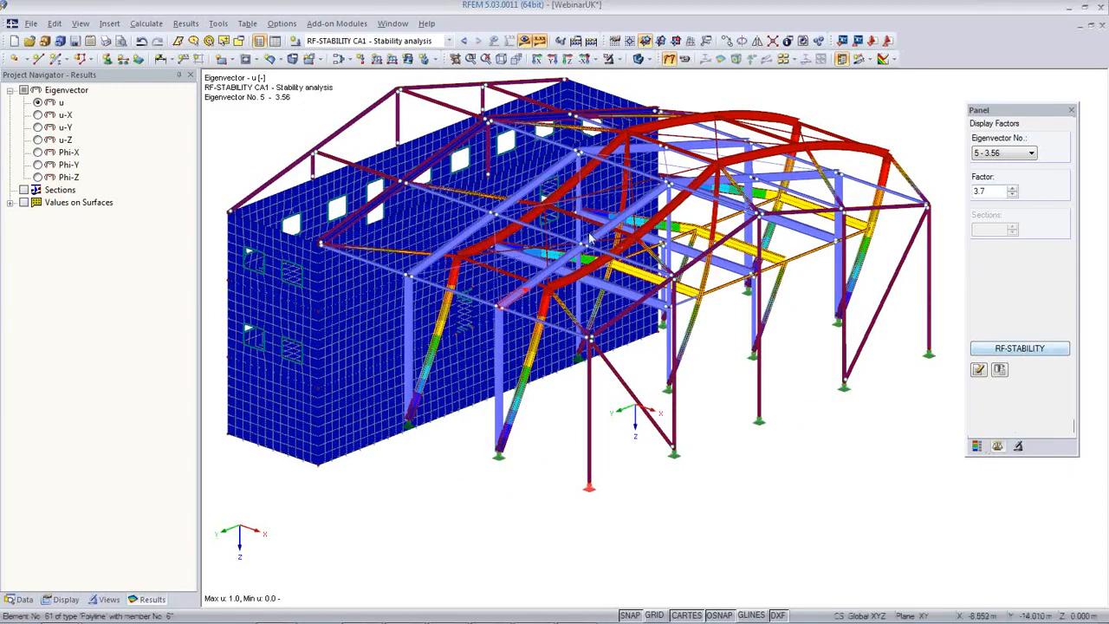
Reopen the RF-STABILITY effective lengths table and find the entries for column member 63 by picking it in the model.
{"action": "left_click", "coordinate": [1031, 358]}
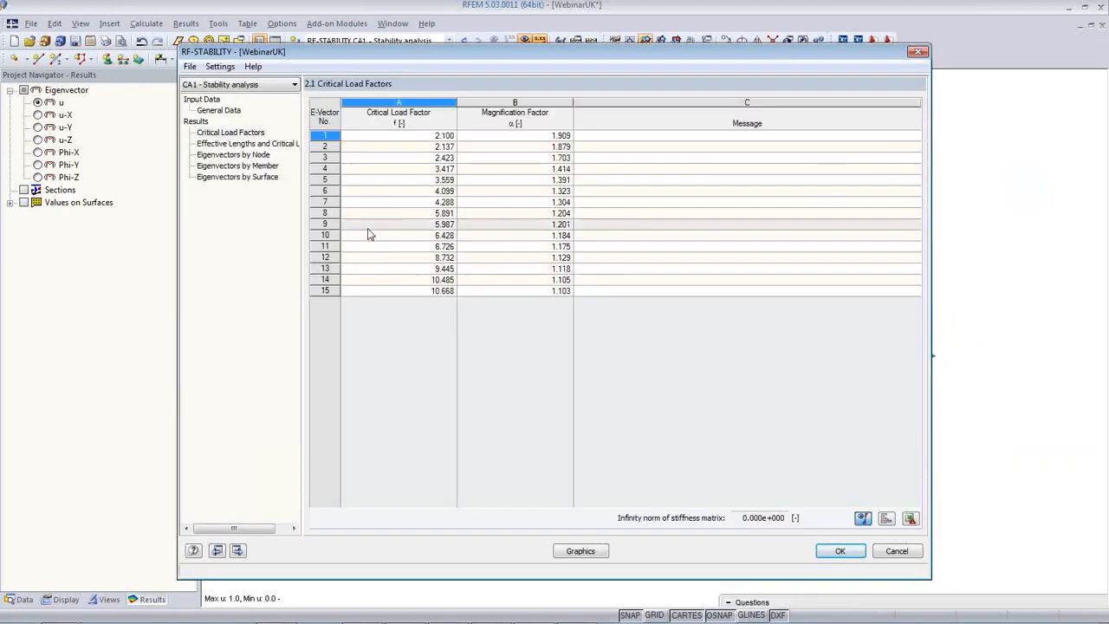
{"action": "left_click", "coordinate": [249, 144]}
{"action": "left_click_drag", "start_coordinate": [486, 54], "coordinate": [411, 111]}
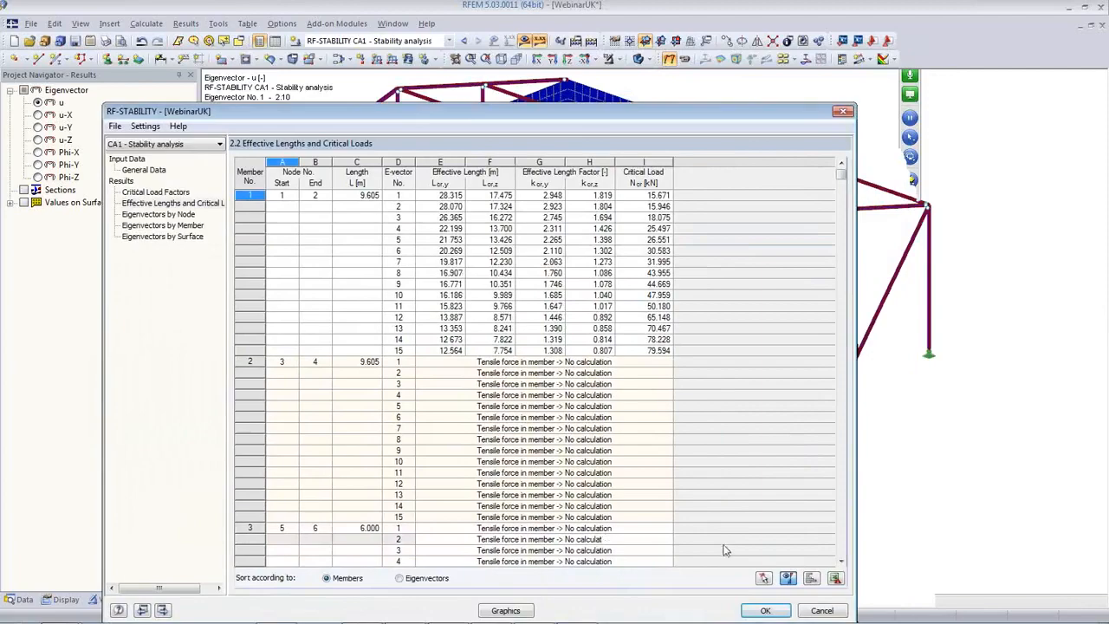
{"action": "left_click", "coordinate": [764, 578]}
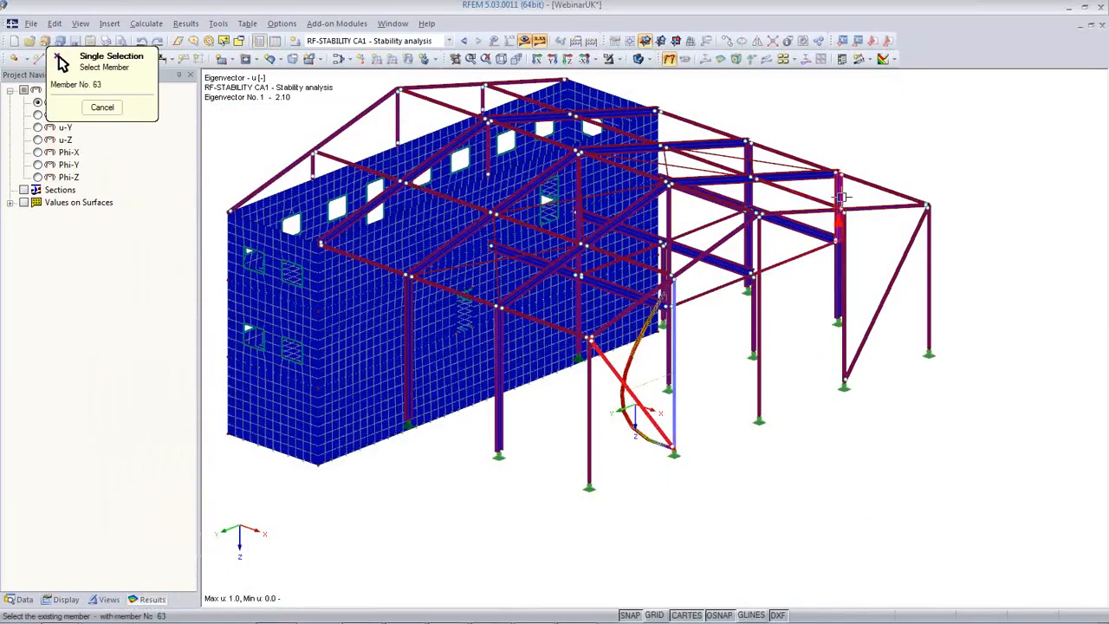
{"action": "left_click", "coordinate": [842, 198]}
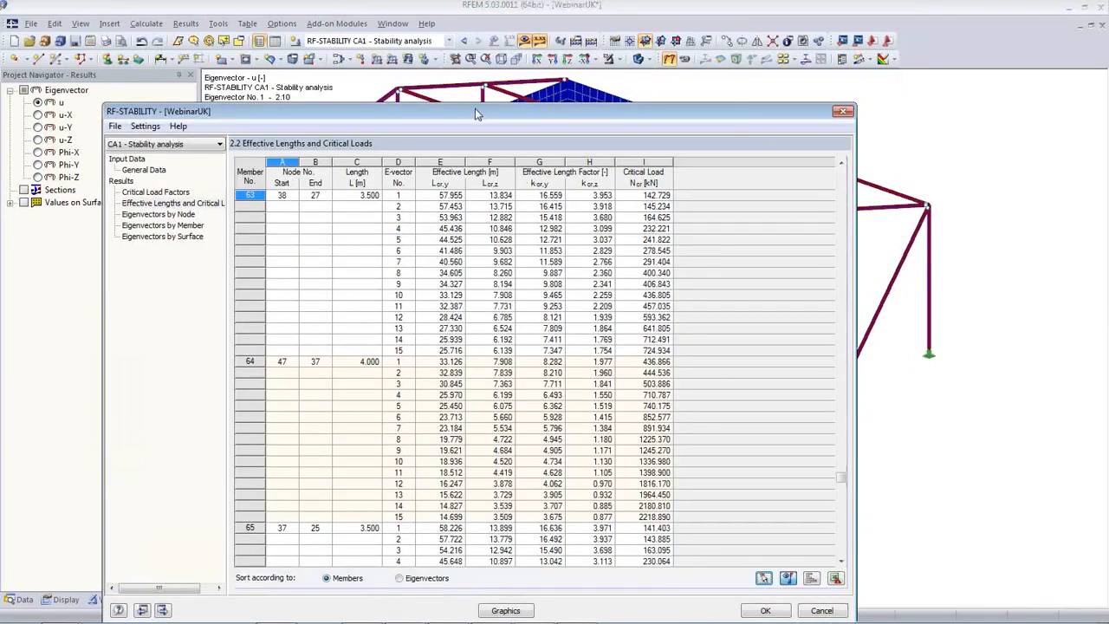
Check the effective lengths of member 63 for eigenvector 5 against its buckling shape, and close the stability module.
{"action": "left_click_drag", "start_coordinate": [476, 113], "coordinate": [523, 319]}
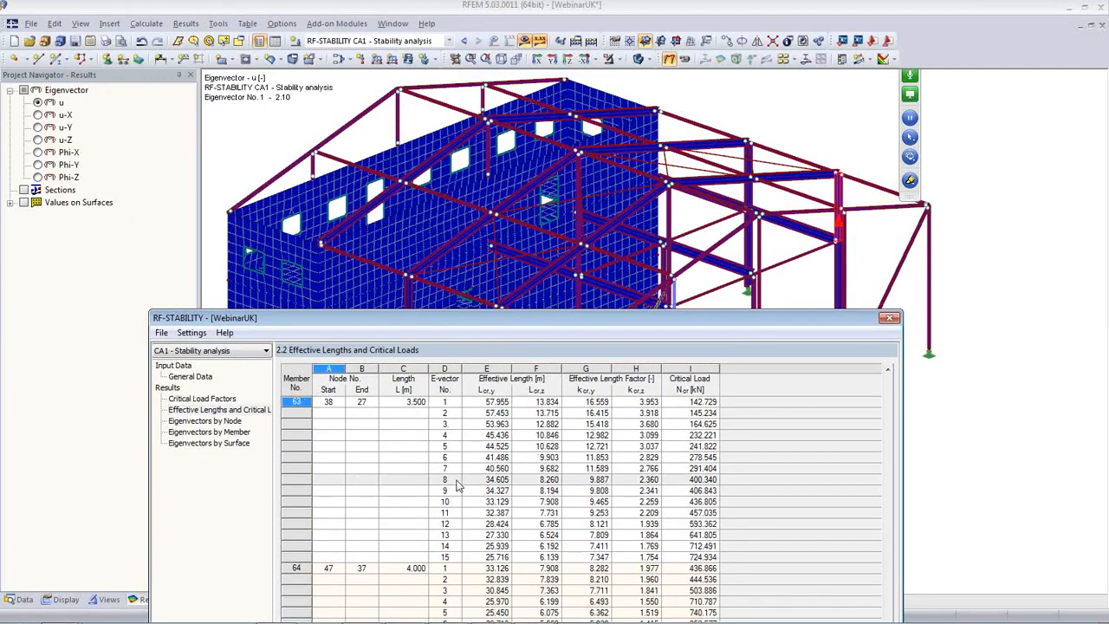
{"action": "left_click", "coordinate": [473, 449]}
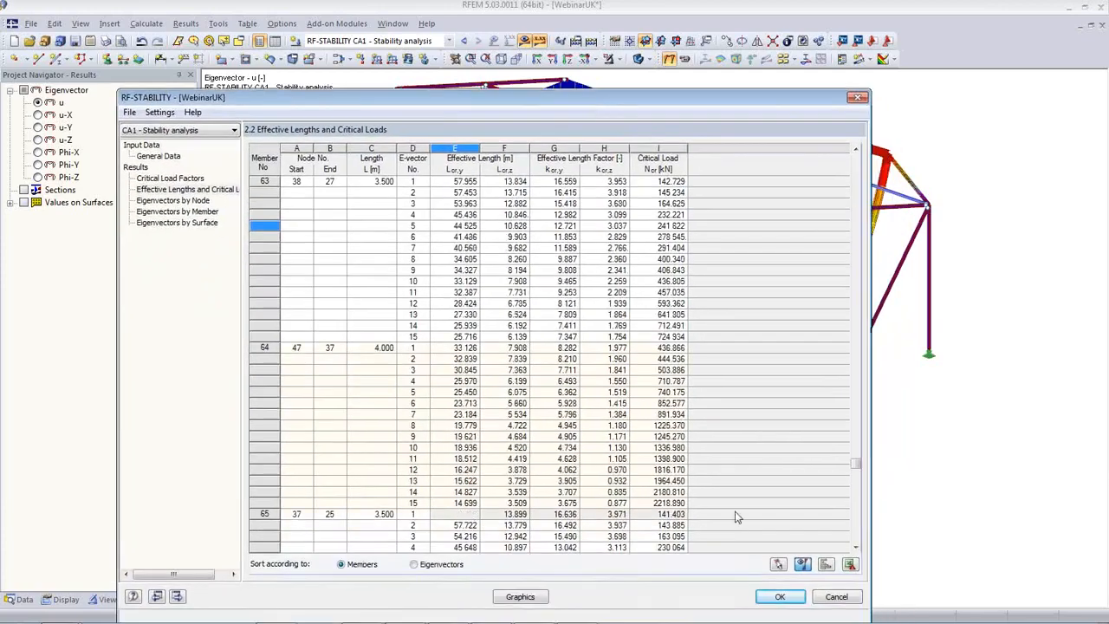
{"action": "left_click", "coordinate": [780, 597]}
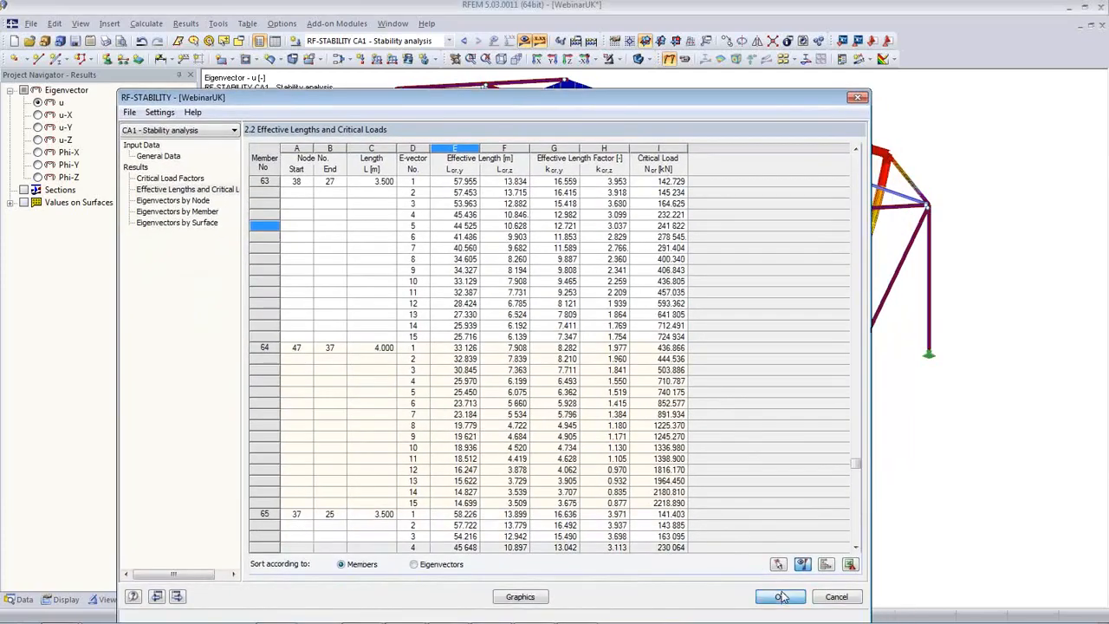
{"action": "middle_click_drag", "start_coordinate": [673, 518], "coordinate": [703, 548], "text": "ctrl"}
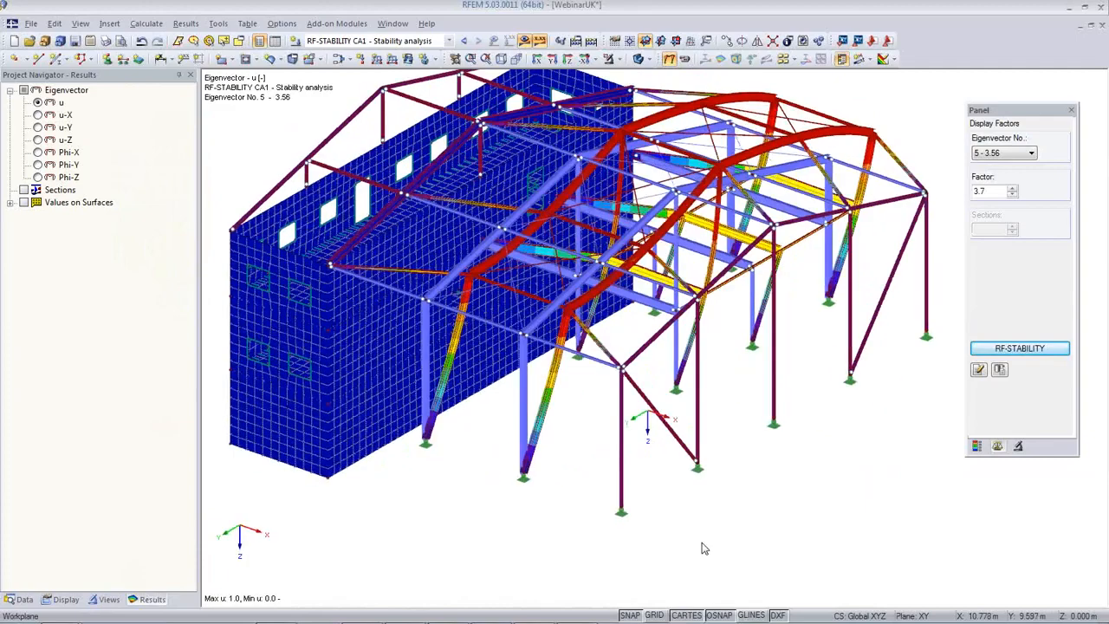
Switch to the PowerPoint presentation, start the slide show from the Live Presentation slide and advance to the Canary Wharf Crossrail Station project.
{"action": "mouse_move", "coordinate": [744, 599]}
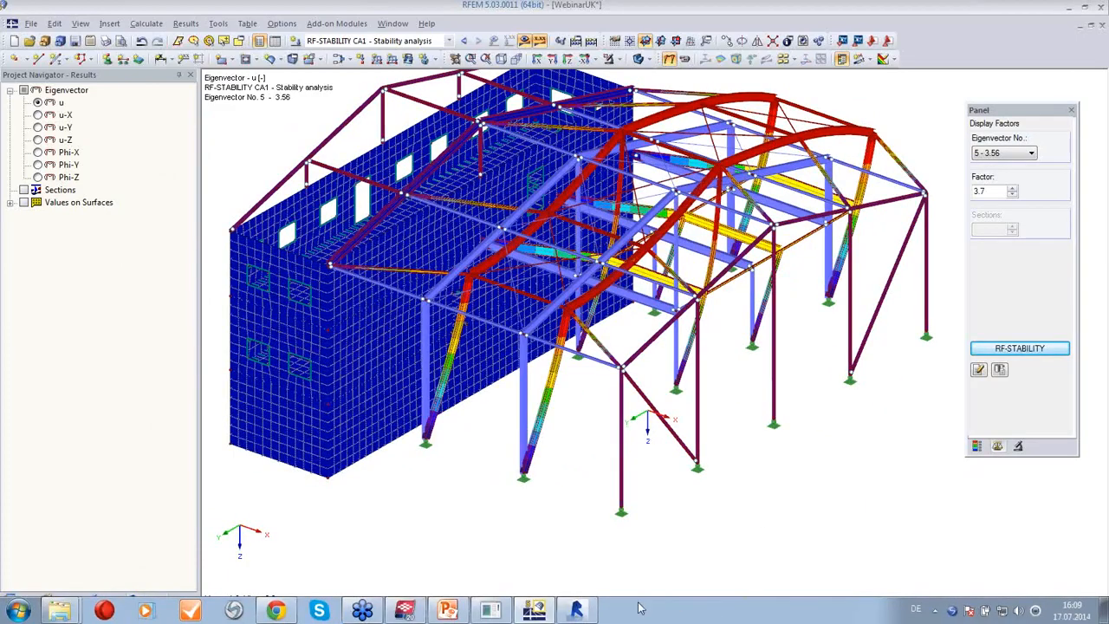
{"action": "left_click", "coordinate": [449, 611]}
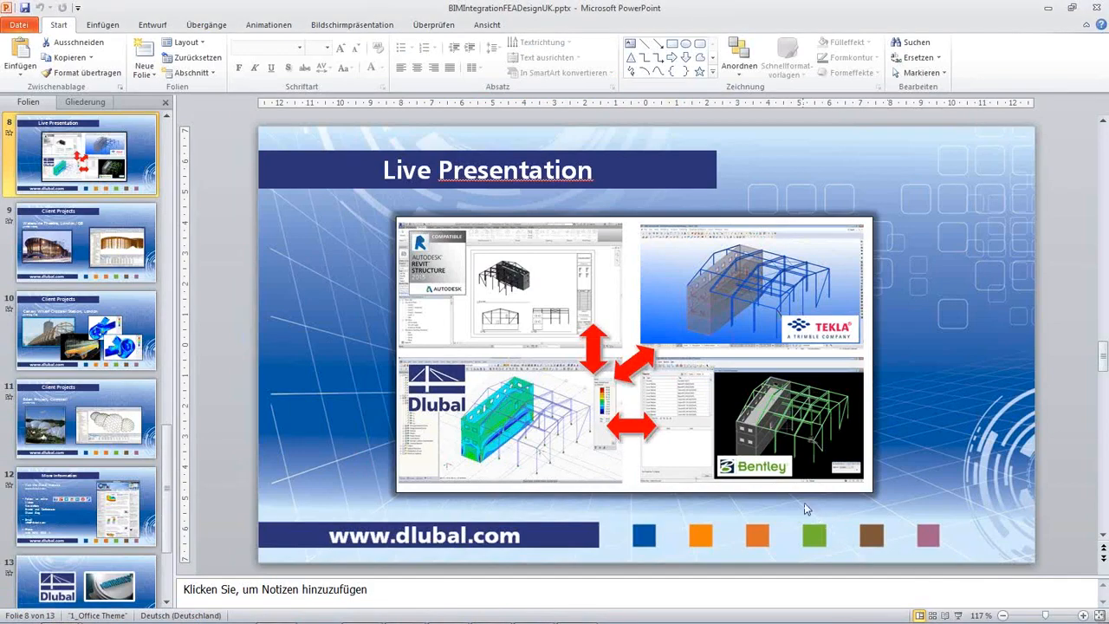
{"action": "left_click", "coordinate": [957, 616]}
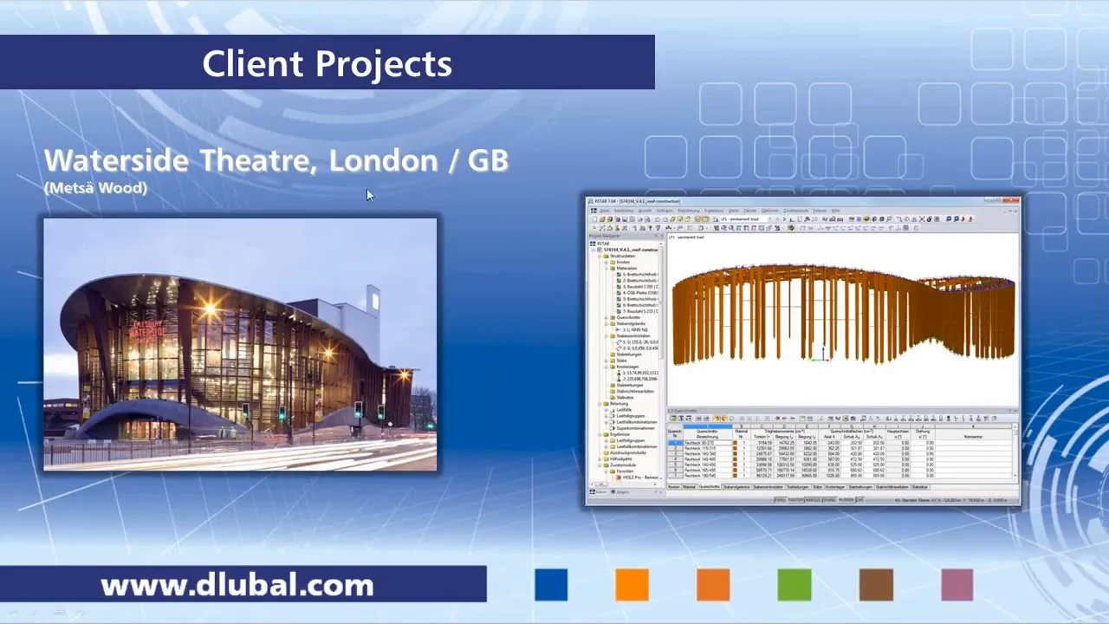
{"action": "left_click", "coordinate": [496, 351]}
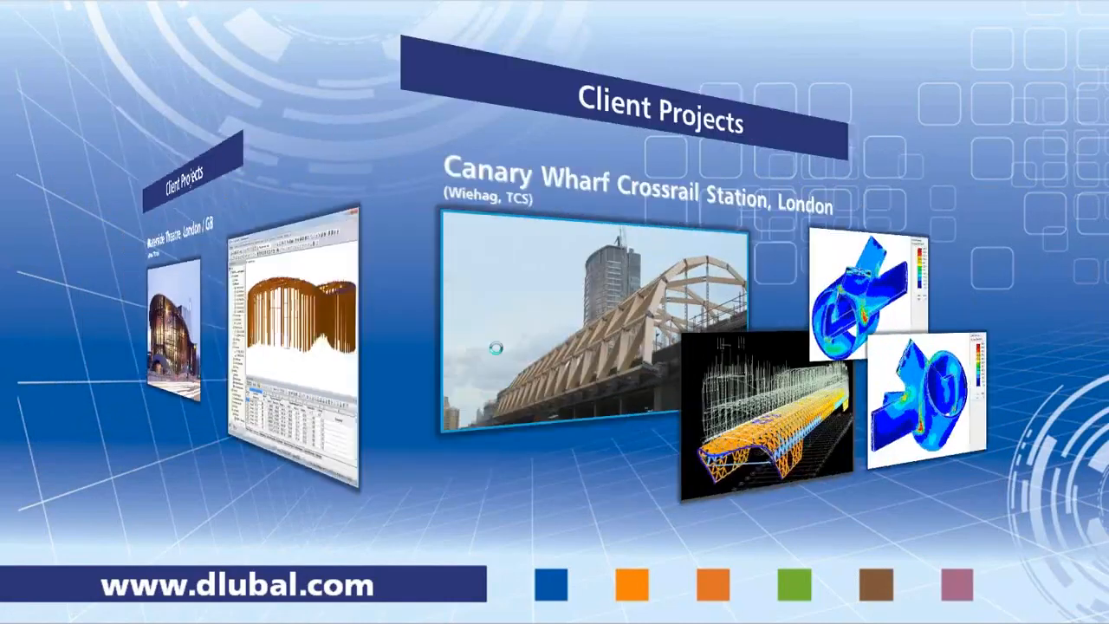